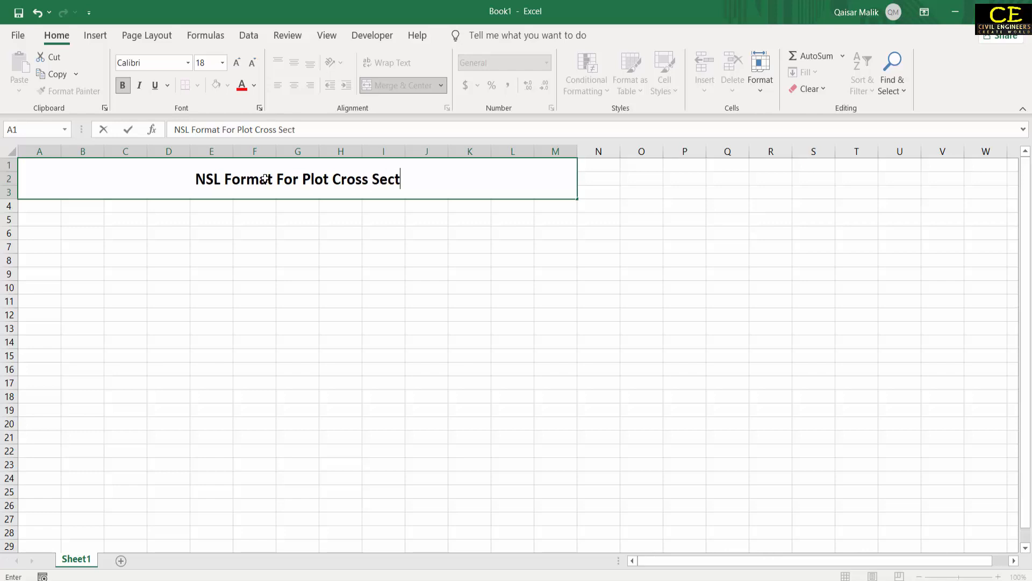
Complete the merged title in row 1 as "NSL Format For Plot Cross Section In Auto CAD"
type("Auto CAD")
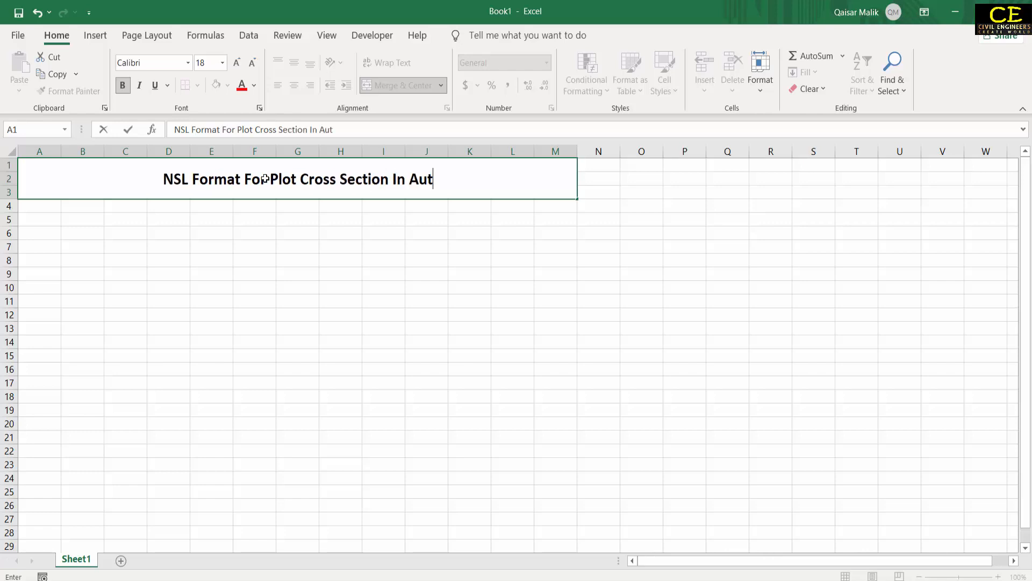
left_click(272, 177)
left_click(249, 329)
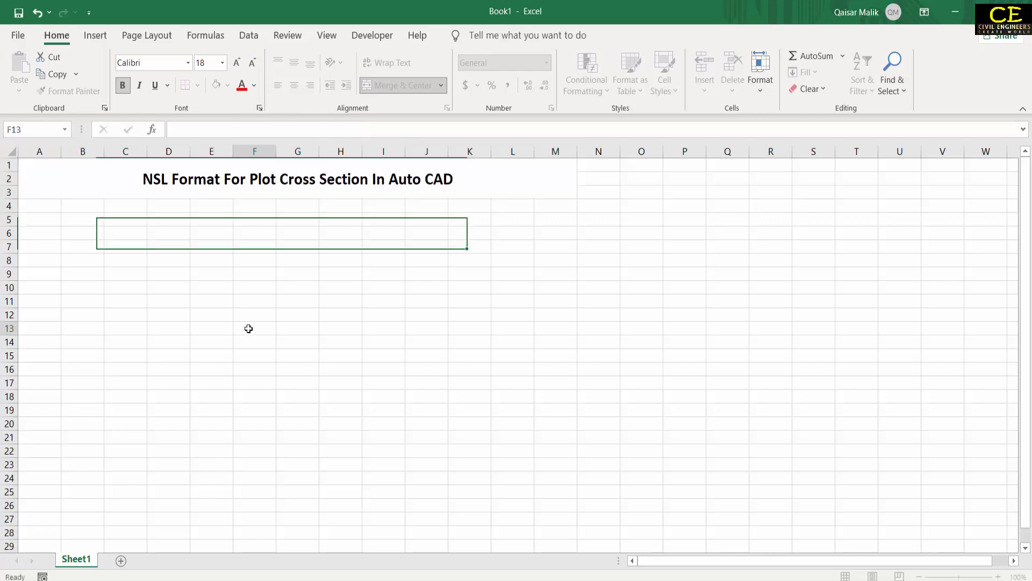
Merge and center cells A4:I5 and enter "Station (RD )" in the merged cell
left_click_drag(50, 207, 382, 214)
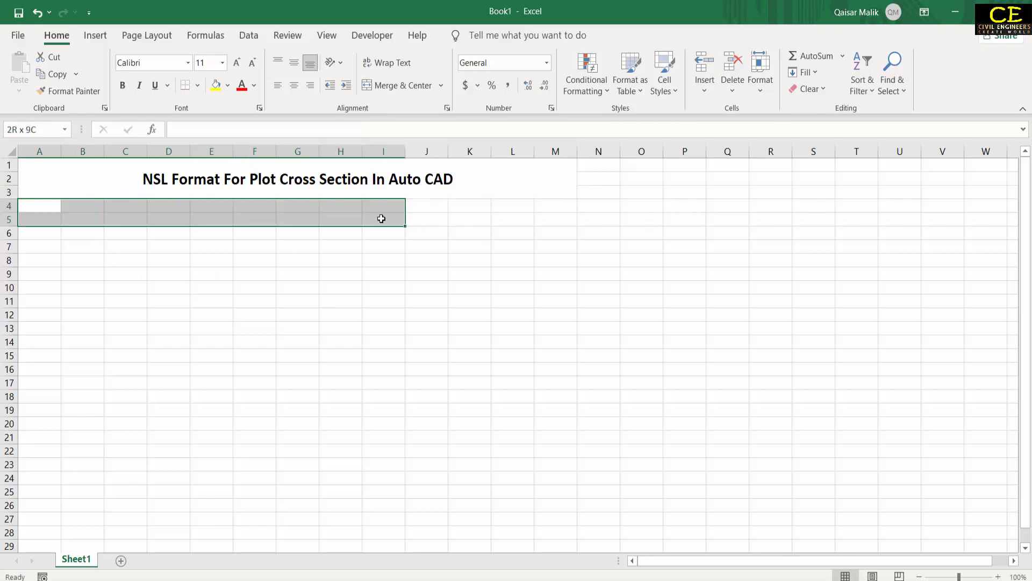
left_click(397, 85)
type("Station")
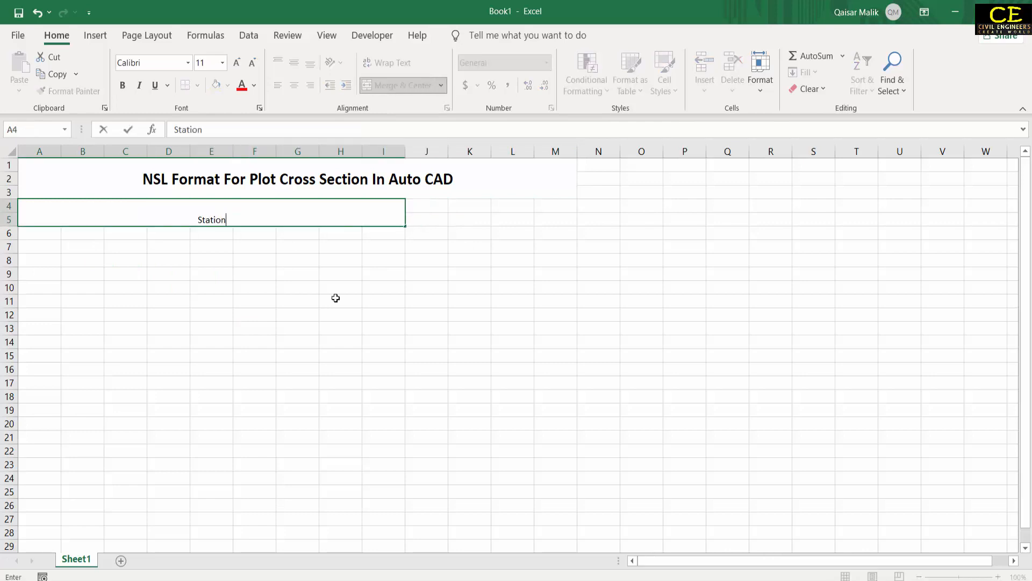
type(" (RD )")
left_click(328, 340)
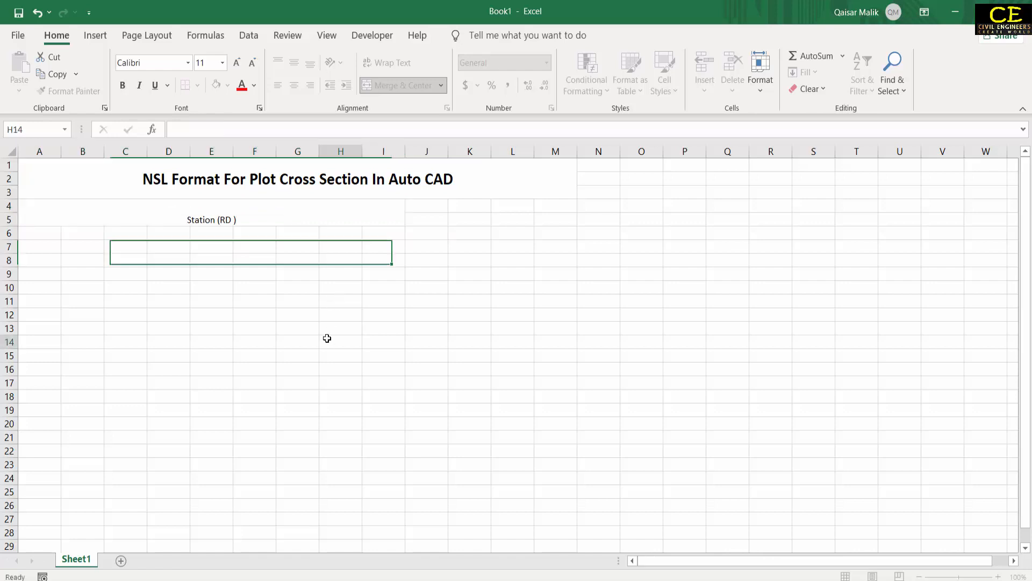
Enter the column headings "Sr No" in A6 and "Distance" in B6
left_click(84, 233)
left_click(34, 234)
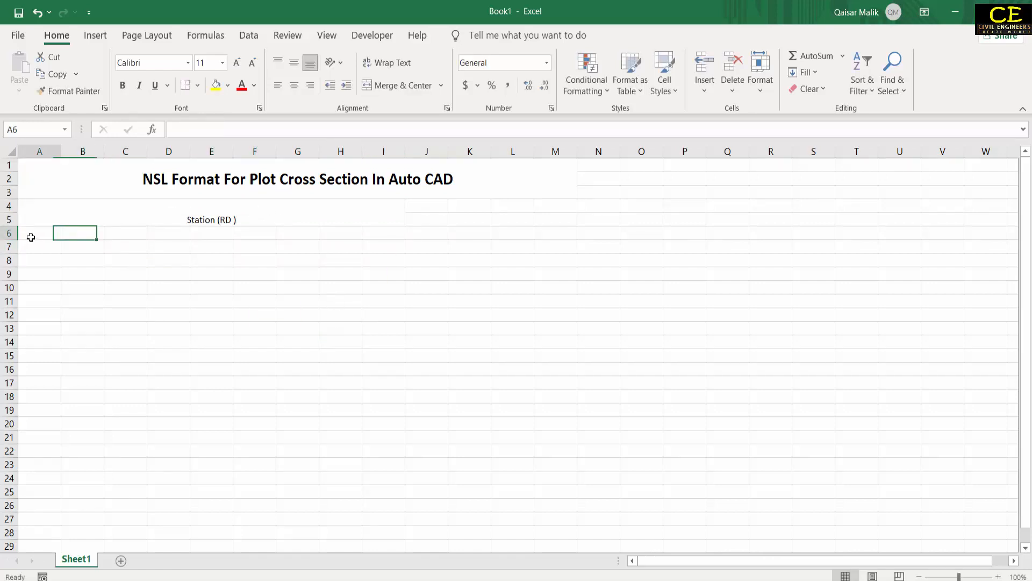
type("Sr No")
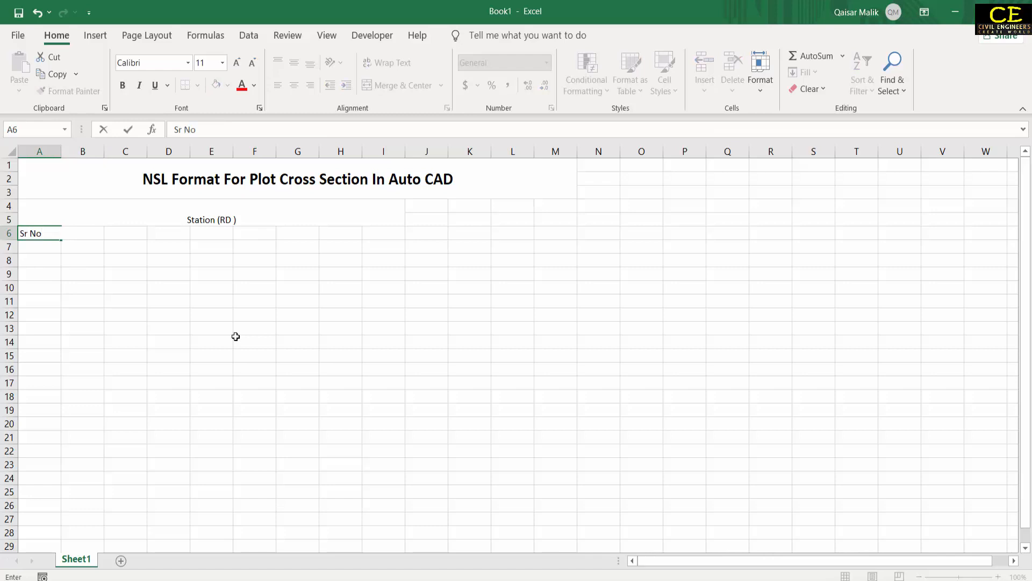
left_click(94, 235)
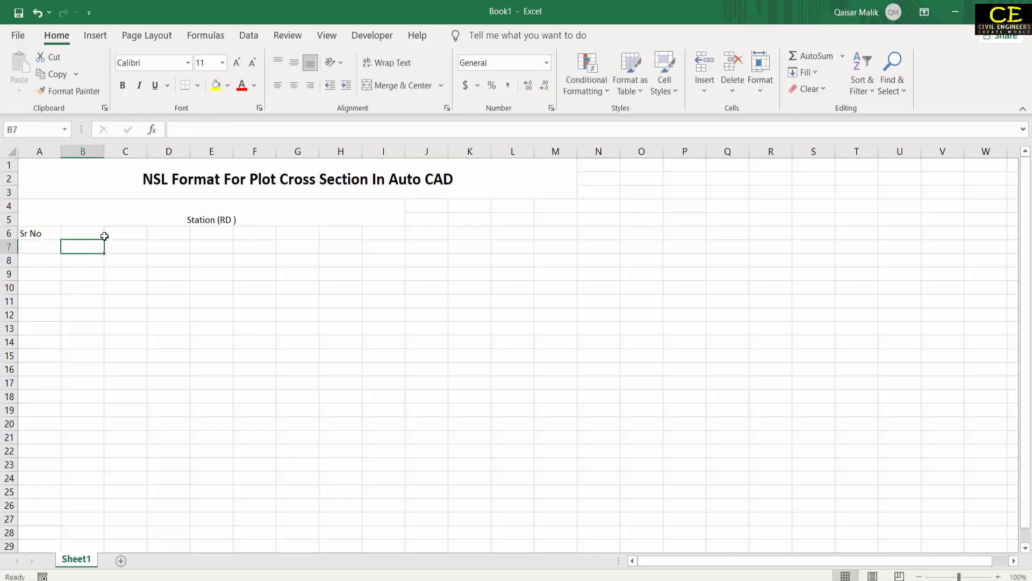
left_click(107, 235)
left_click(72, 239)
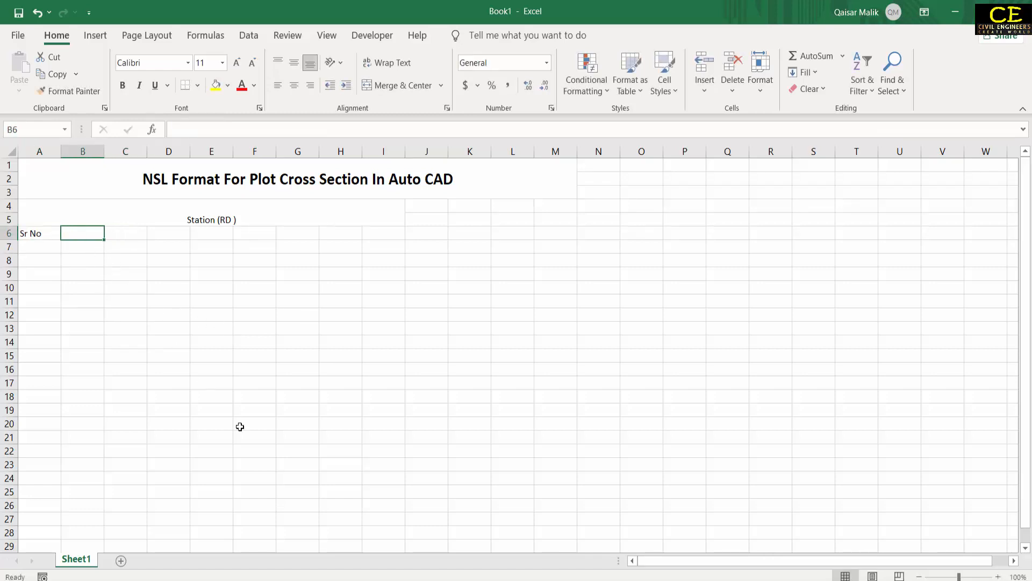
type("Dista")
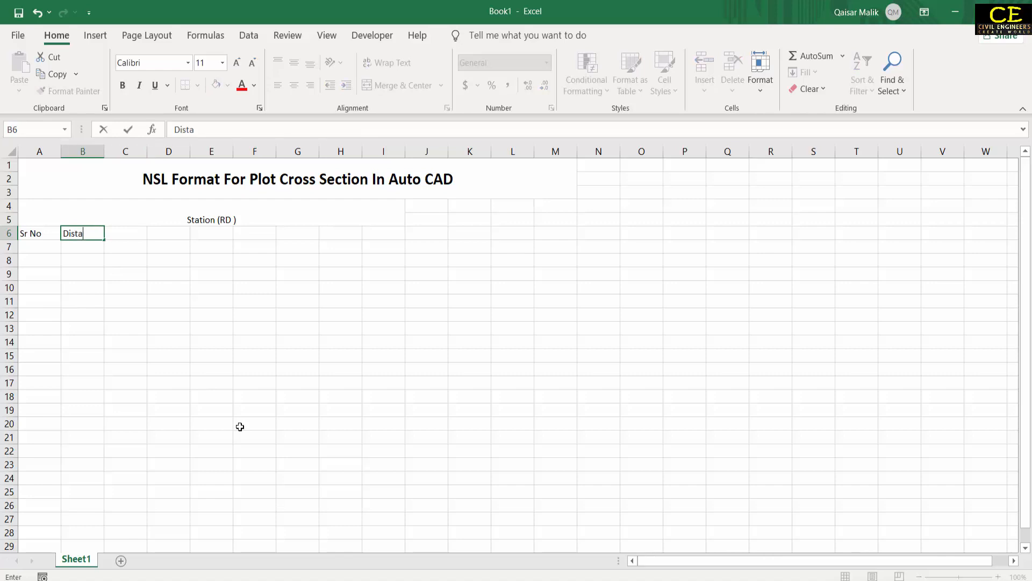
type("nce")
left_click(240, 427)
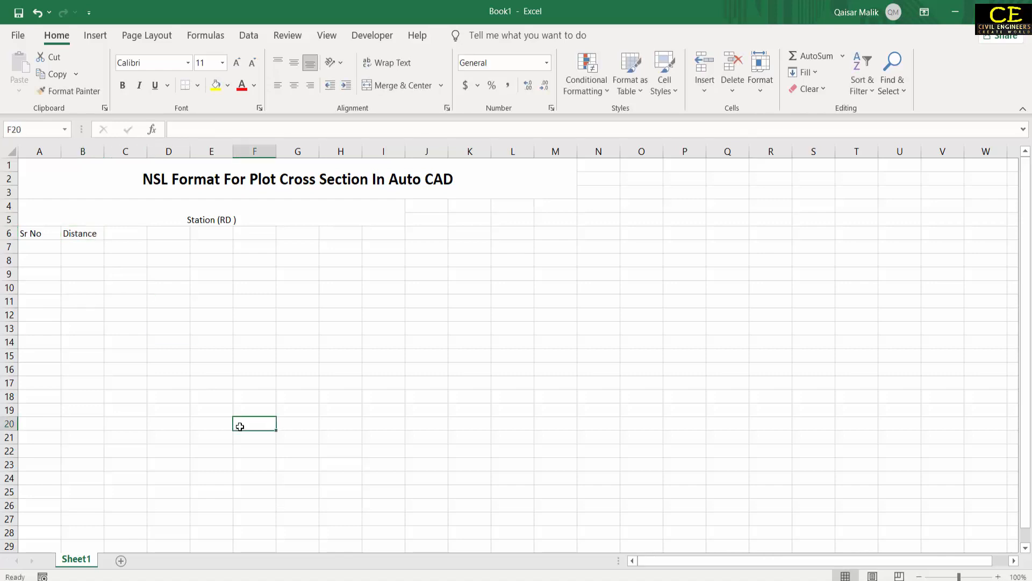
Enter the headings "Elevation", "Side" and "Description" in cells C6 to E6
left_click(135, 235)
type("El")
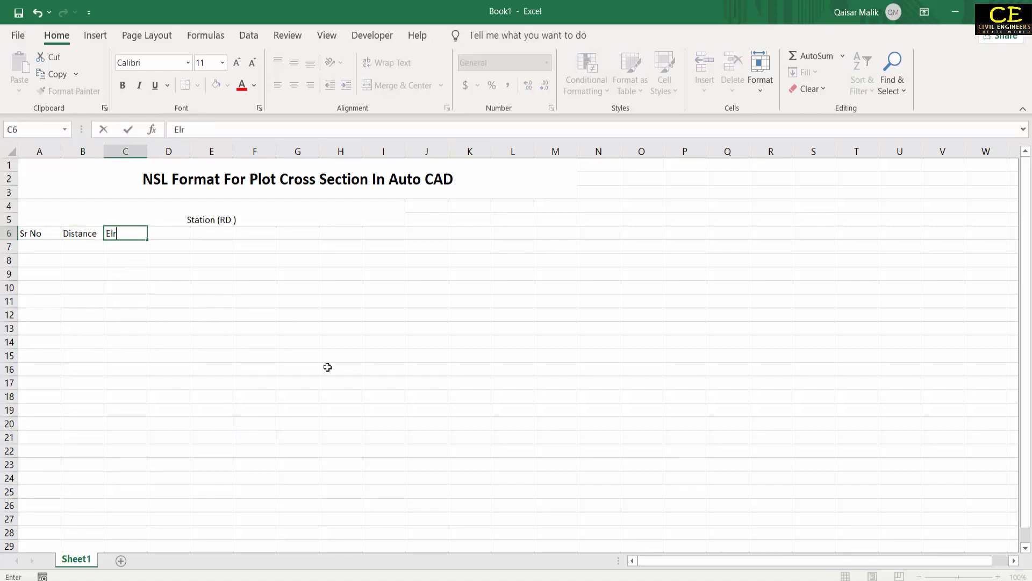
type("evation")
key("Tab")
type("Sid")
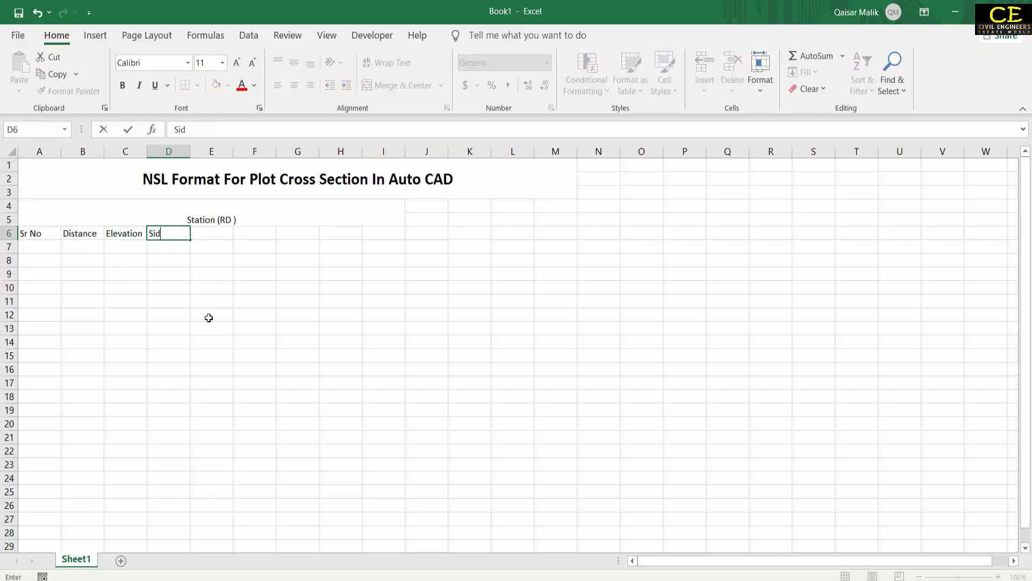
key("Tab")
type("De")
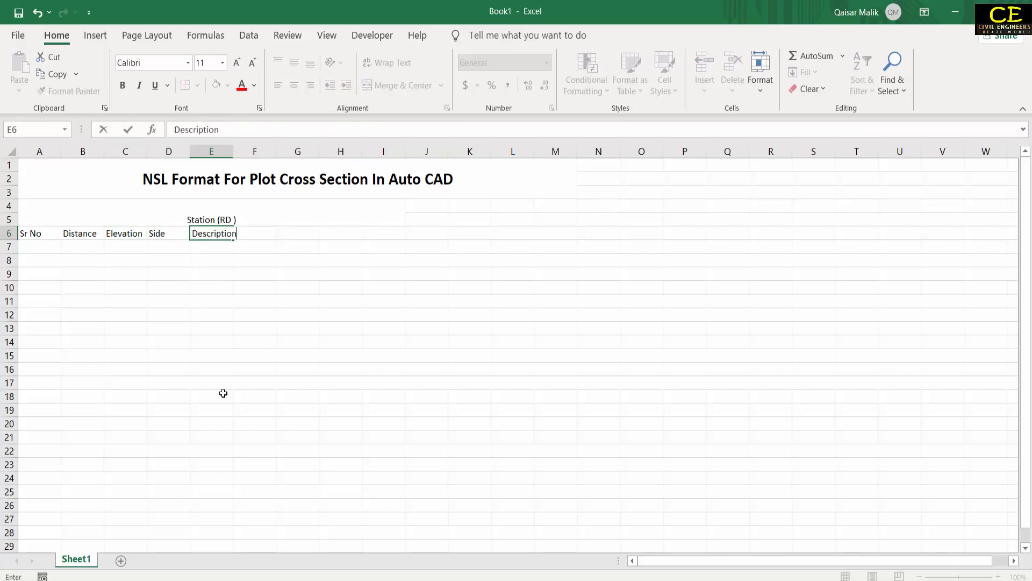
left_click(223, 393)
left_click(86, 251)
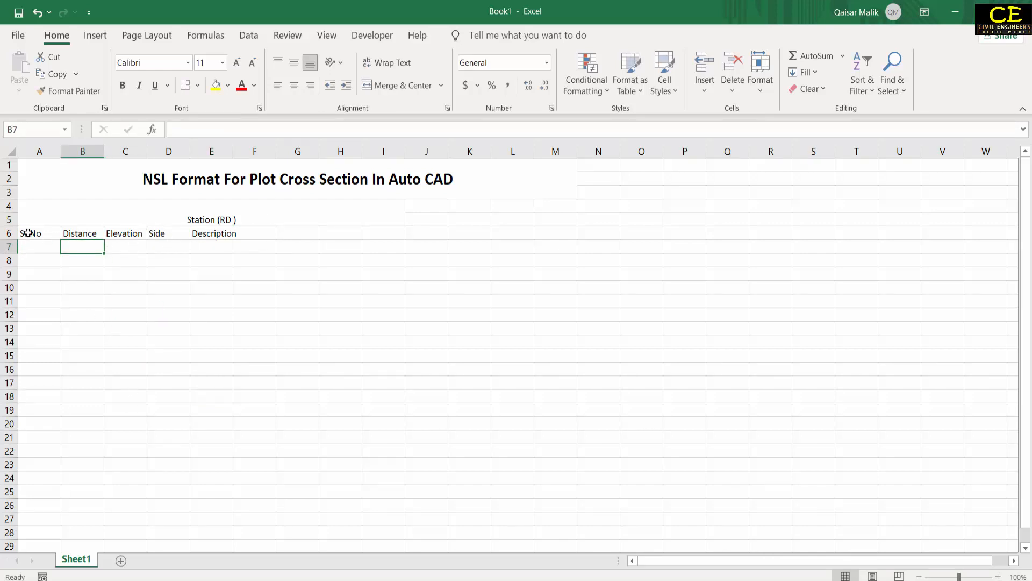
Enter the heading "Plot To Auto CAD" in cell F6
left_click(254, 233)
type("Plot To Auto")
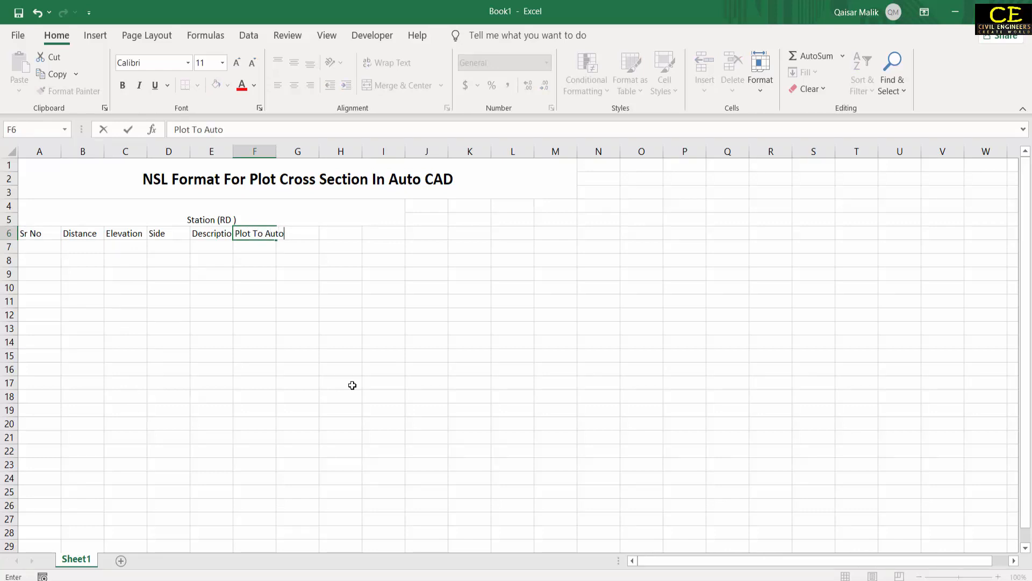
type(" CAD")
key("Return")
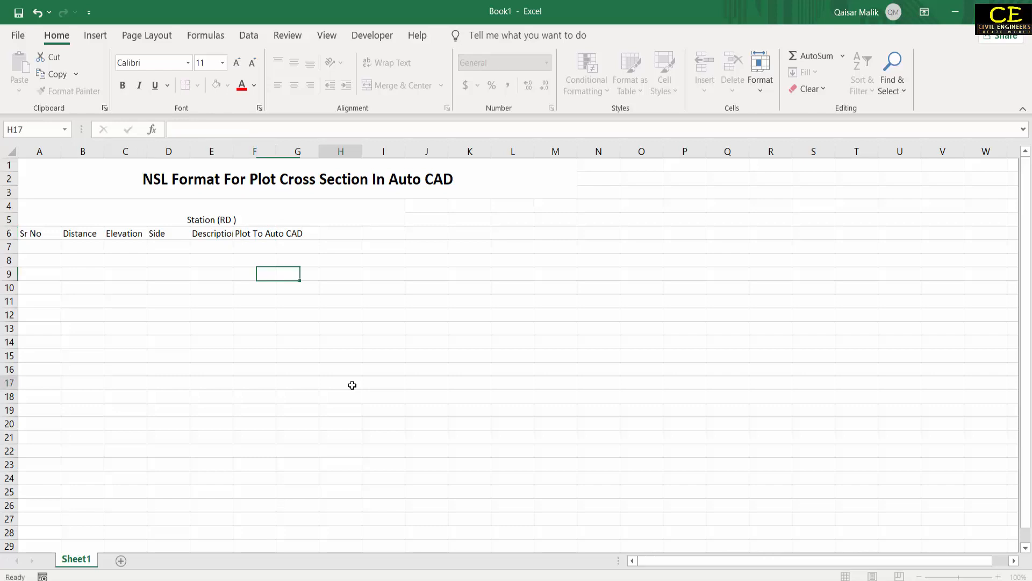
left_click(353, 385)
left_click(36, 237)
left_click(92, 233)
key("Right")
key("Right")
key("Right")
key("Right")
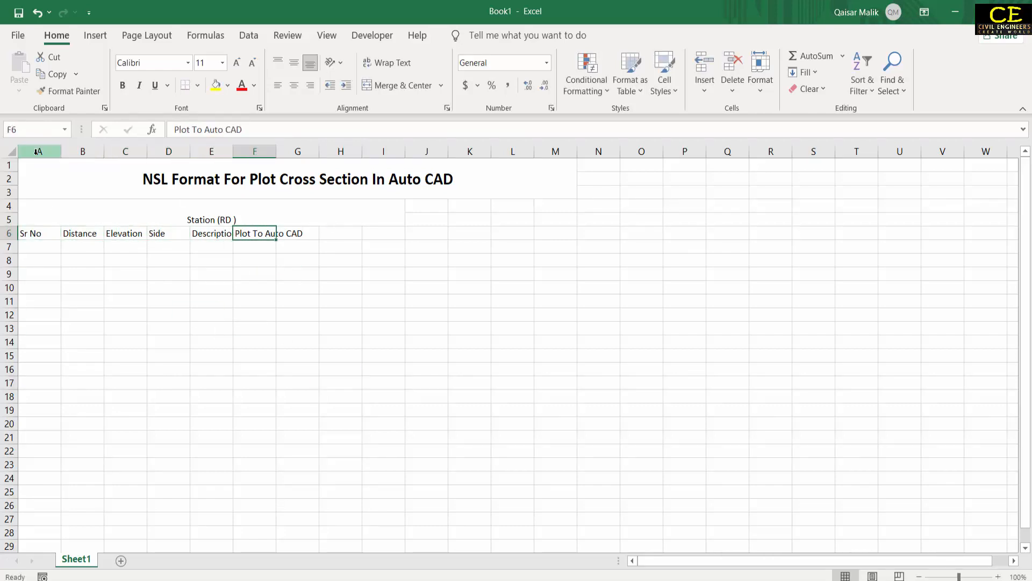
Set the width of columns A to G to 15
left_click_drag(43, 151, 305, 142)
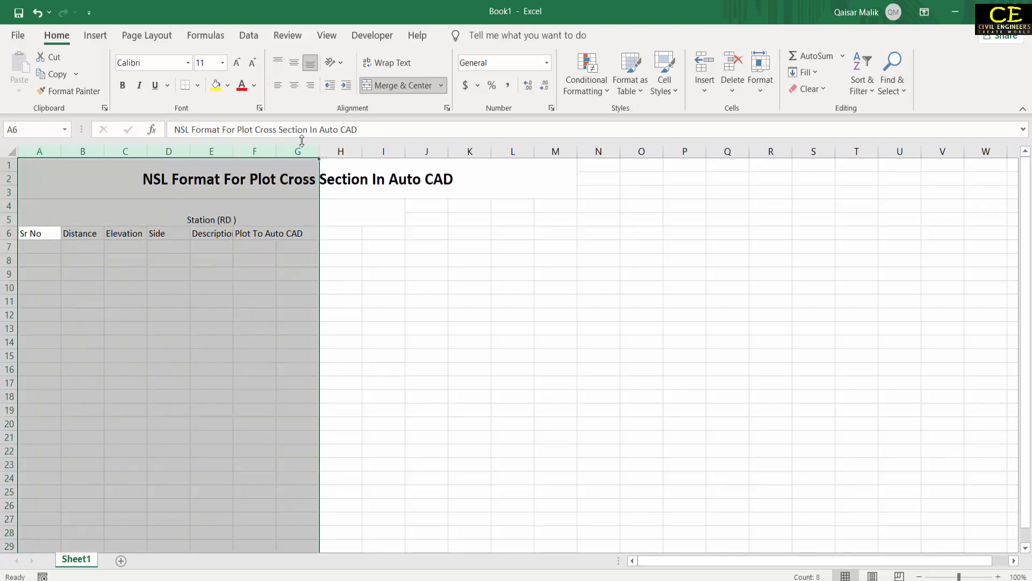
right_click(301, 144)
left_click(359, 352)
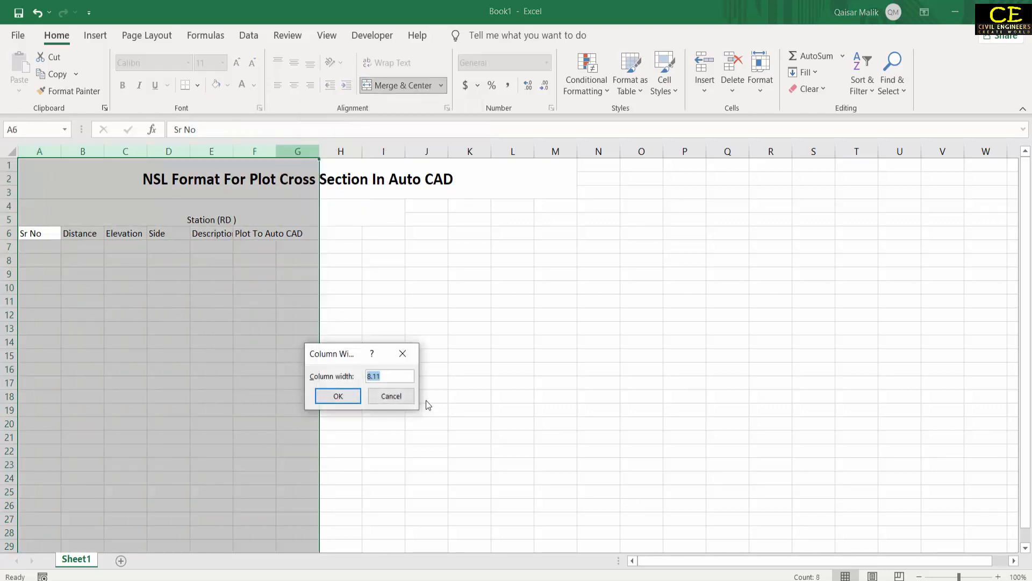
type("15")
key("Return")
left_click(355, 410)
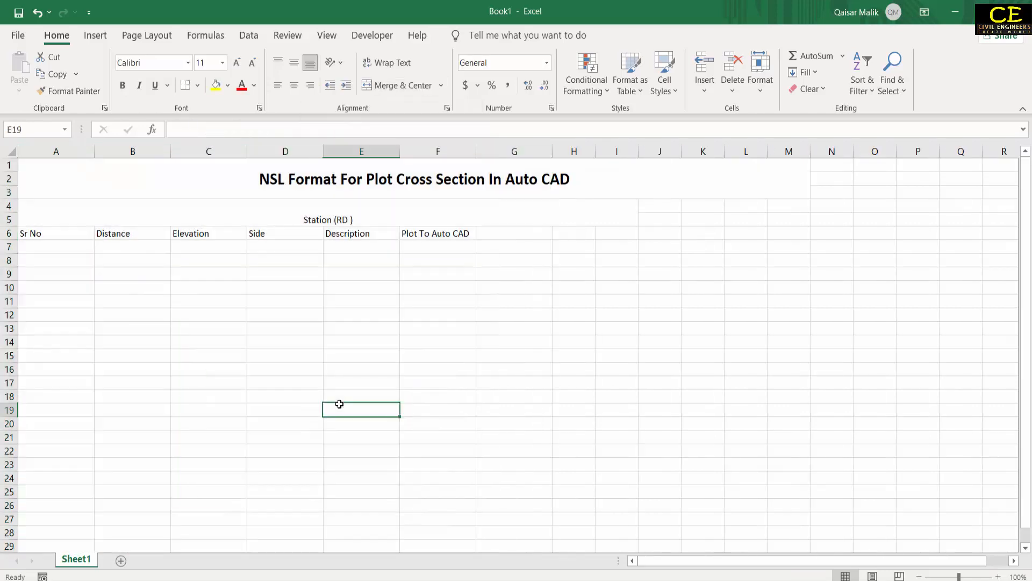
Set the height of heading row 6 to 25
left_click(46, 231)
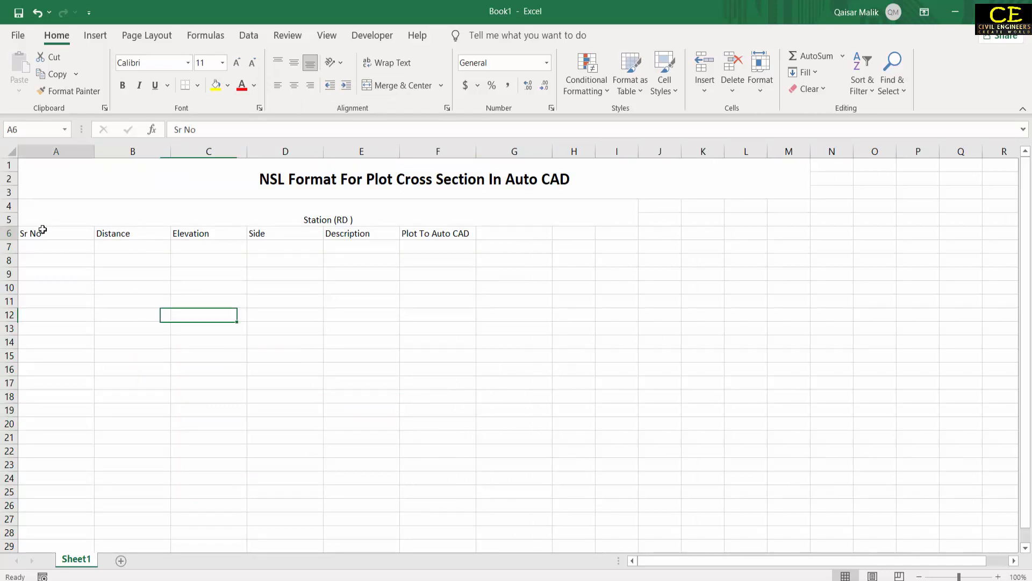
right_click(9, 233)
left_click(58, 439)
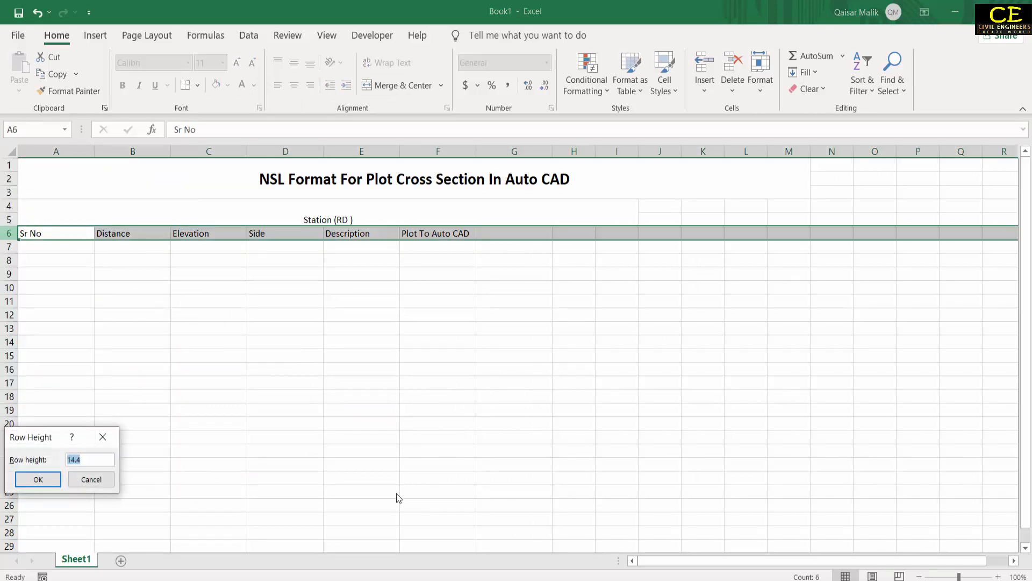
type("25")
key("Return")
left_click_drag(409, 403, 391, 396)
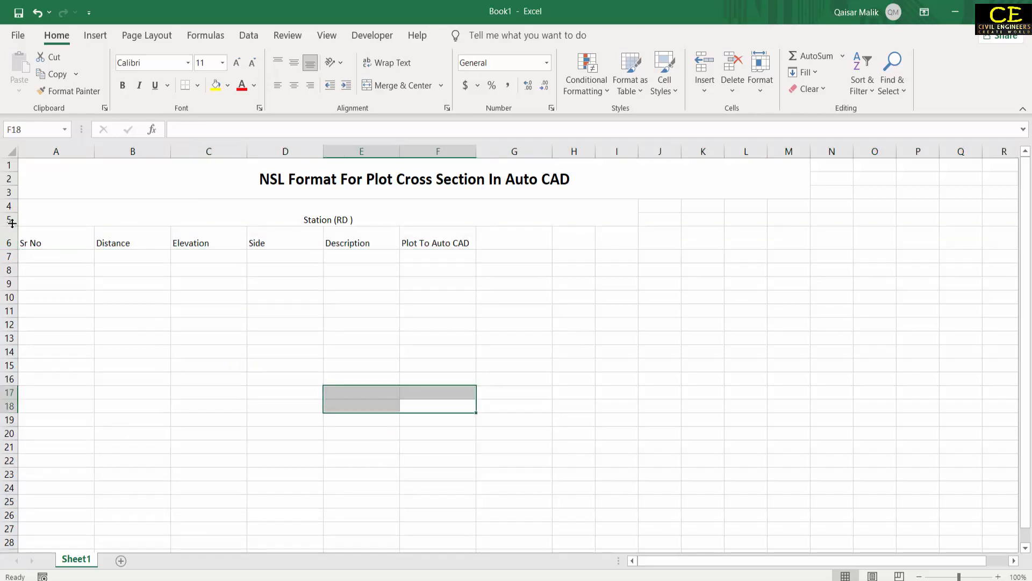
Center the headings in A6:F6 horizontally and vertically, and make them bold at font size 12
left_click(44, 239)
left_click_drag(123, 238, 473, 242)
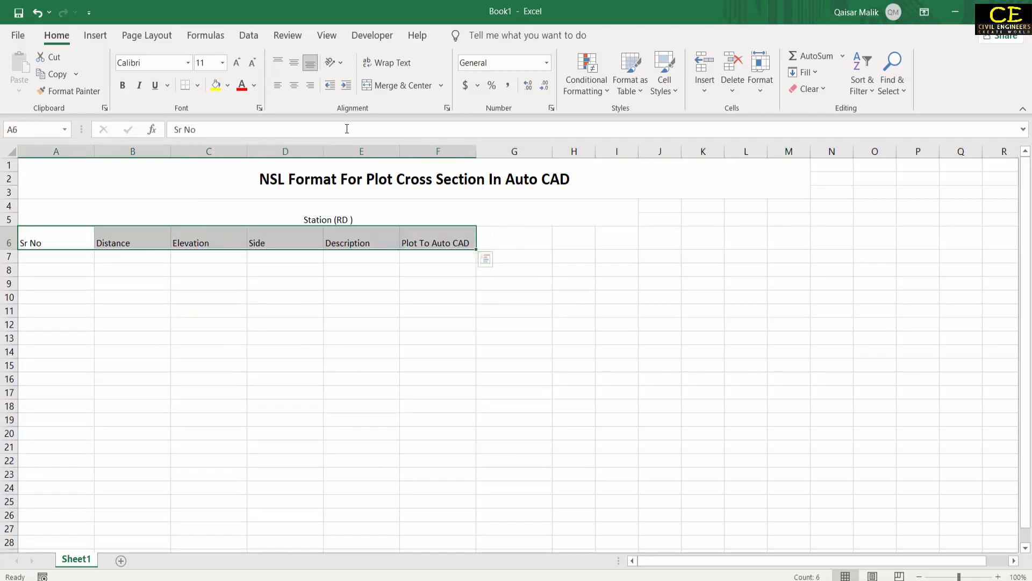
left_click(294, 85)
left_click(294, 62)
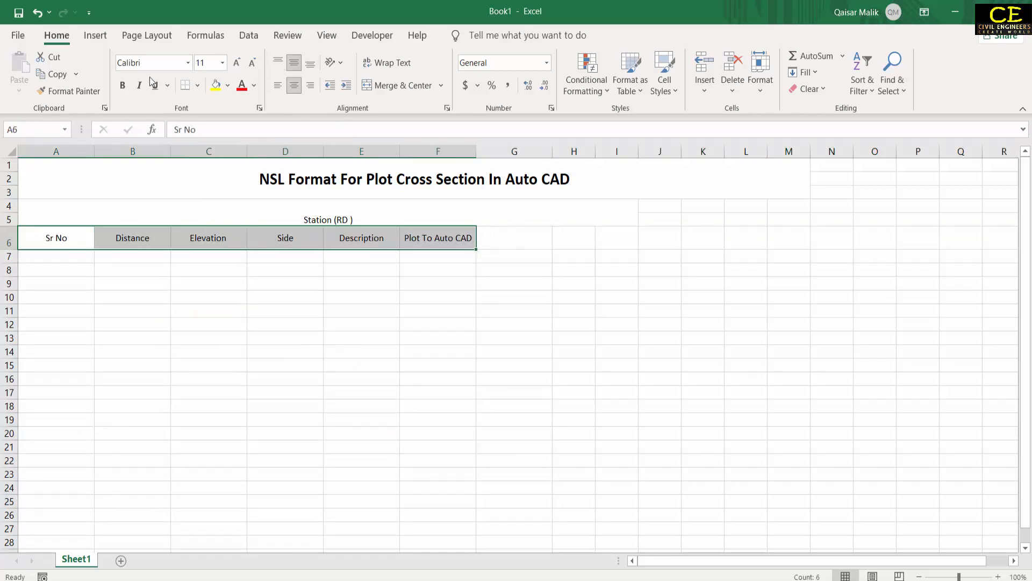
left_click(123, 85)
left_click(237, 63)
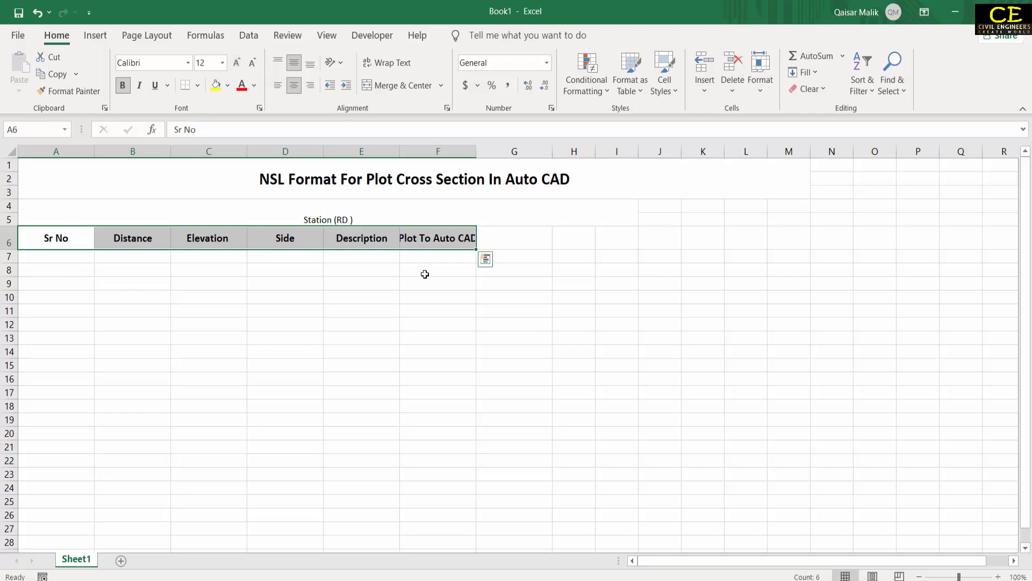
Wrap the "Plot To Auto CAD" heading in F6 and make row 6 tall enough for two lines
left_click(415, 230)
left_click(387, 63)
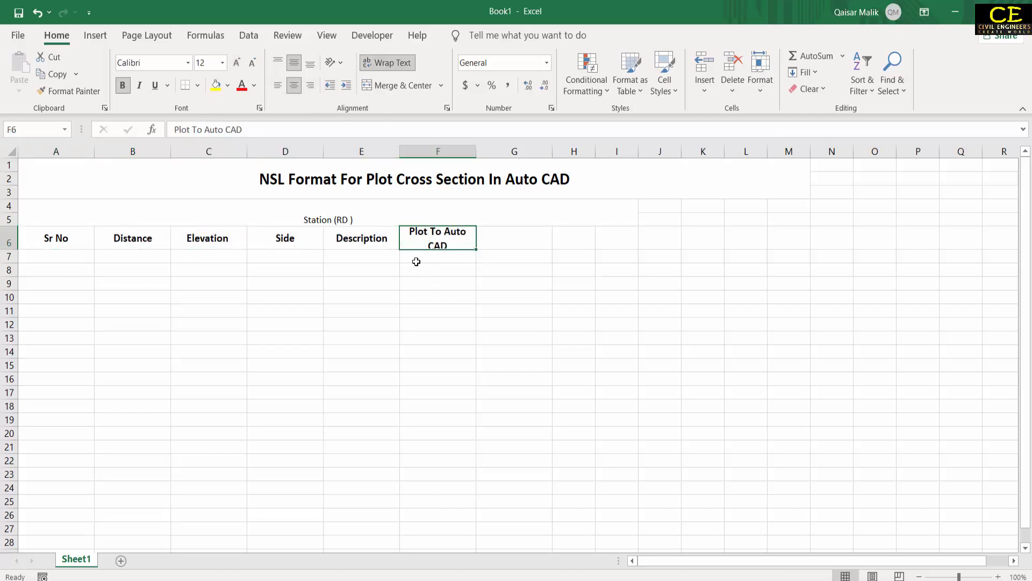
left_click_drag(10, 249, 9, 258)
left_click(325, 371)
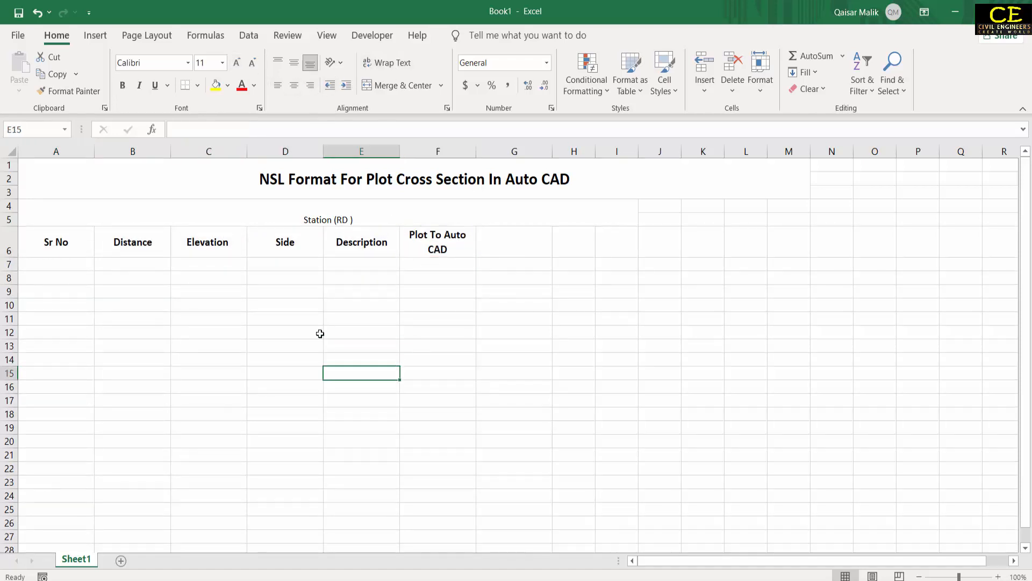
left_click(63, 253)
left_click(159, 239)
left_click(242, 247)
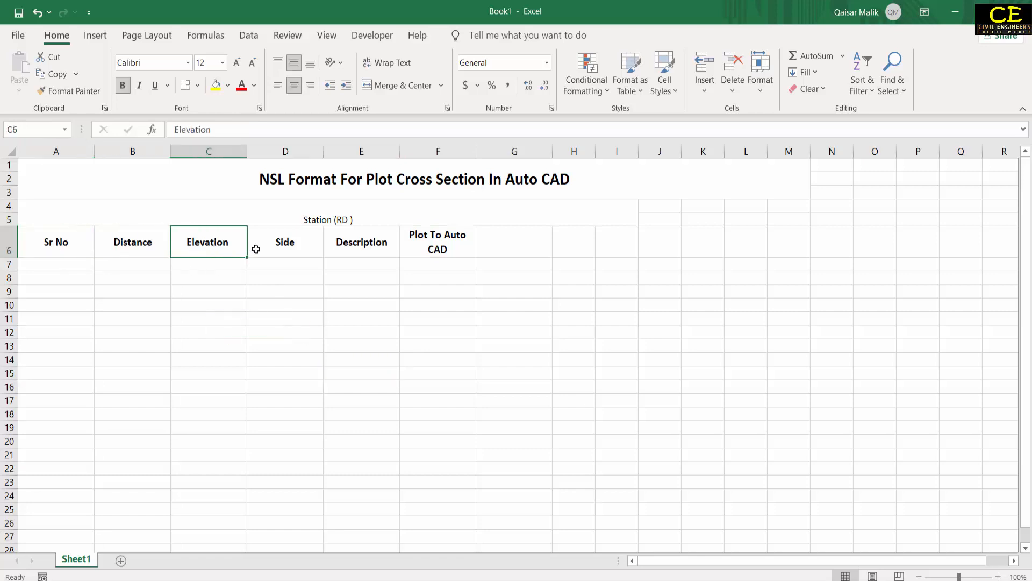
left_click(280, 249)
left_click(344, 247)
left_click(425, 252)
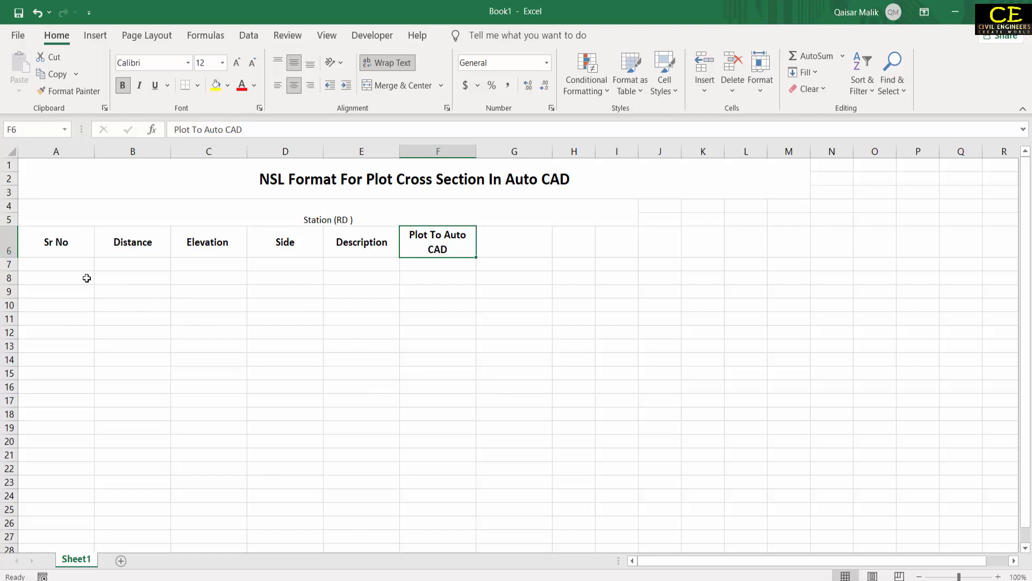
Add borders to the table range A6:F31, with a double-line outline and thin solid lines inside
left_click_drag(61, 247, 434, 481)
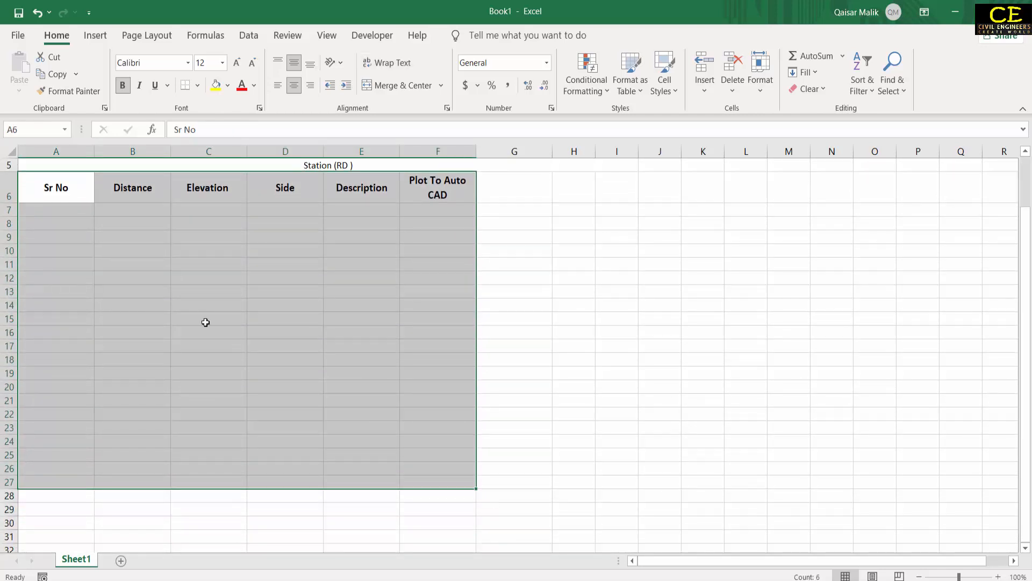
key("shift+Down")
key("shift+Down")
key("shift+Down")
key("shift+Down")
right_click(189, 376)
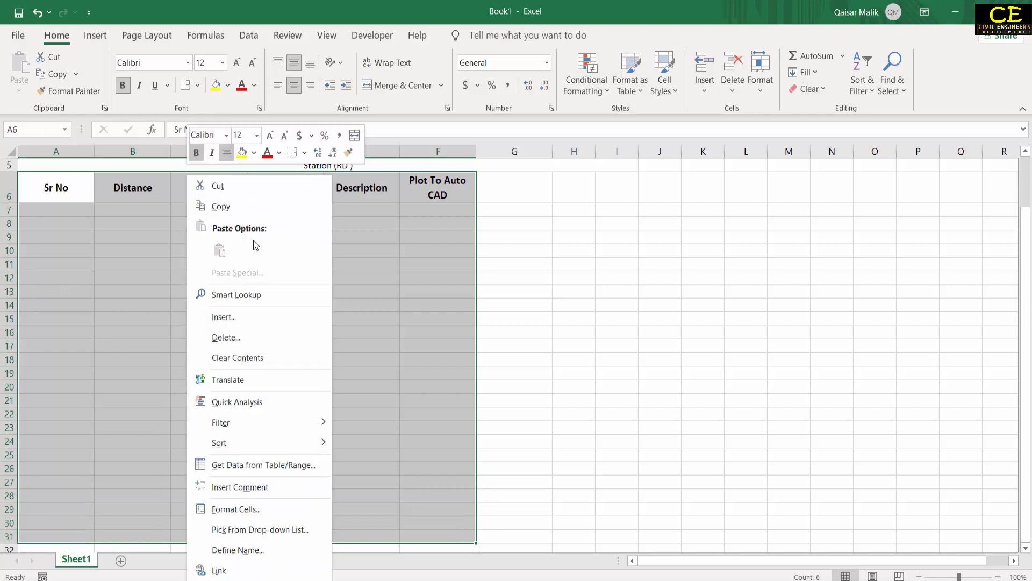
left_click(257, 508)
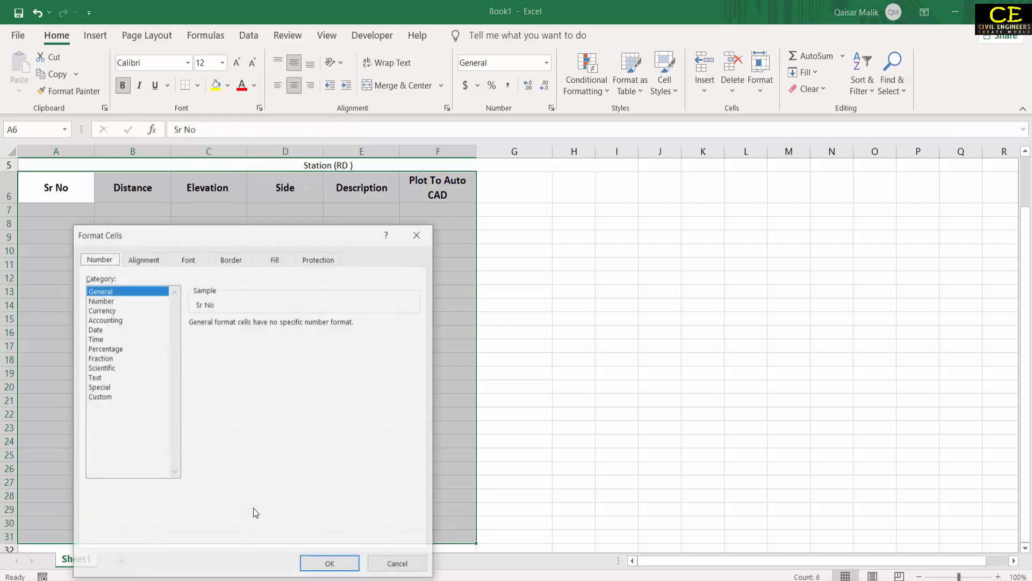
left_click(232, 259)
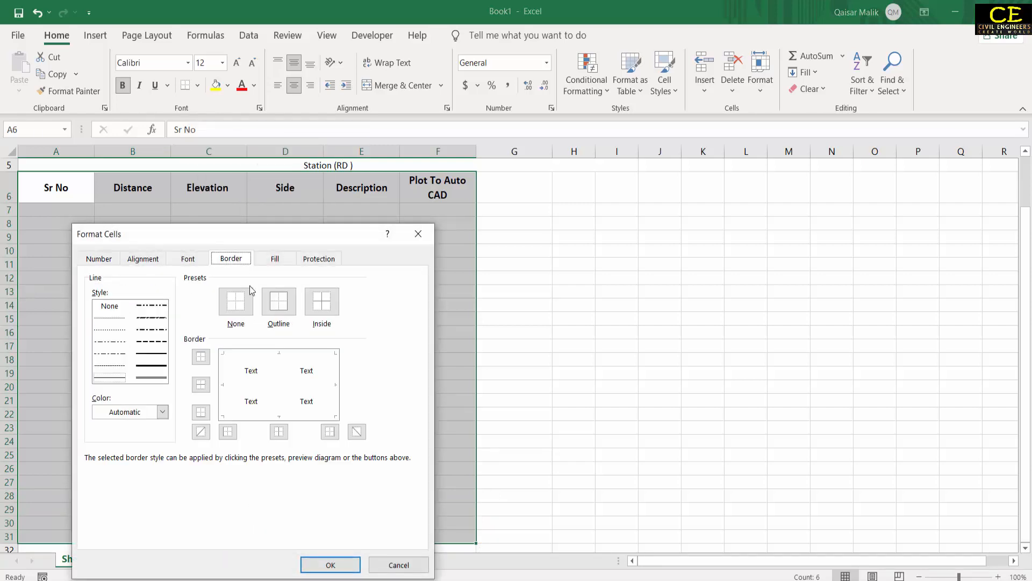
left_click(151, 378)
left_click(279, 301)
left_click(111, 378)
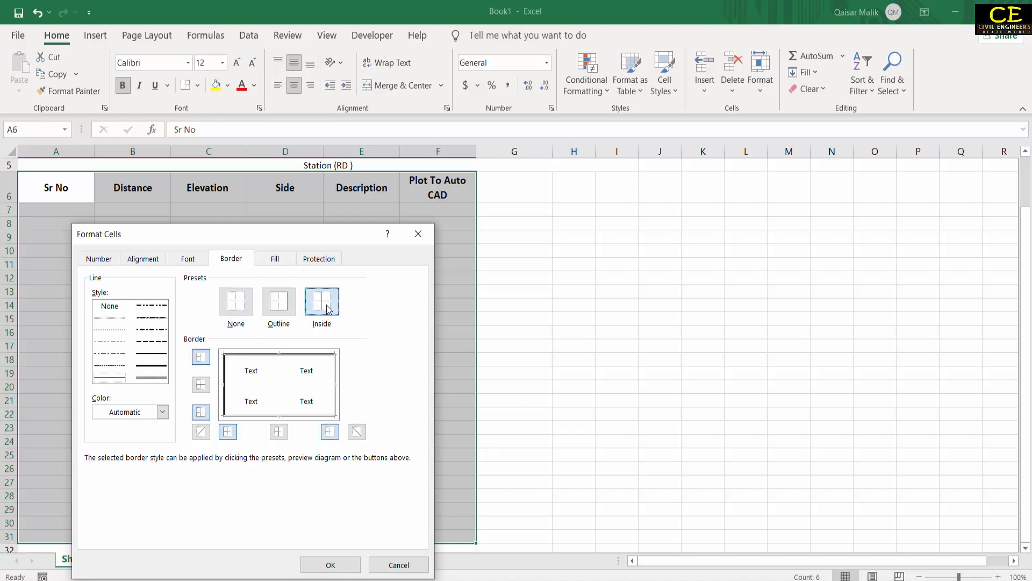
left_click(321, 301)
left_click(331, 565)
left_click(559, 414)
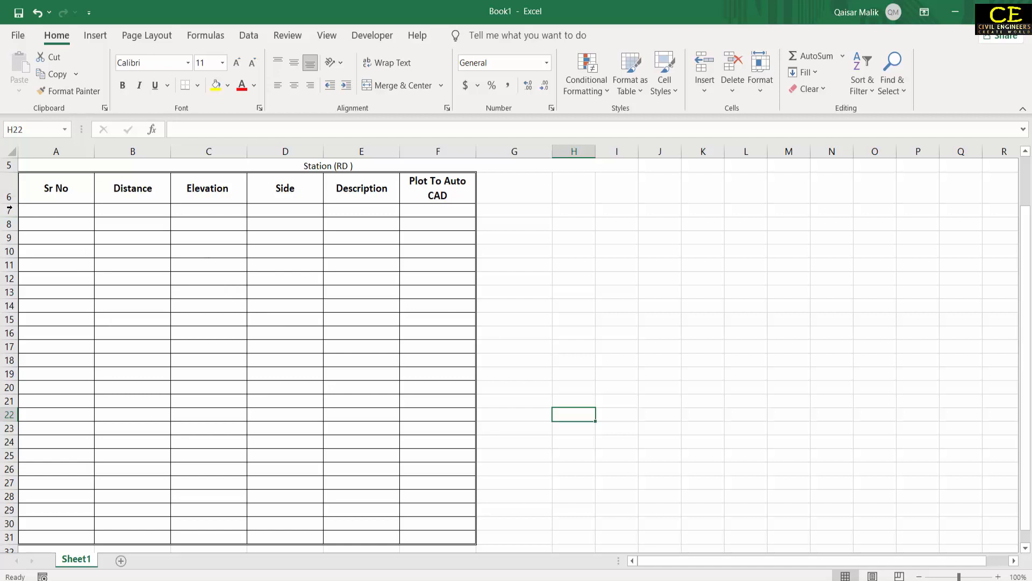
Increase the row height of table rows 7 to 31
left_click_drag(9, 210, 13, 537)
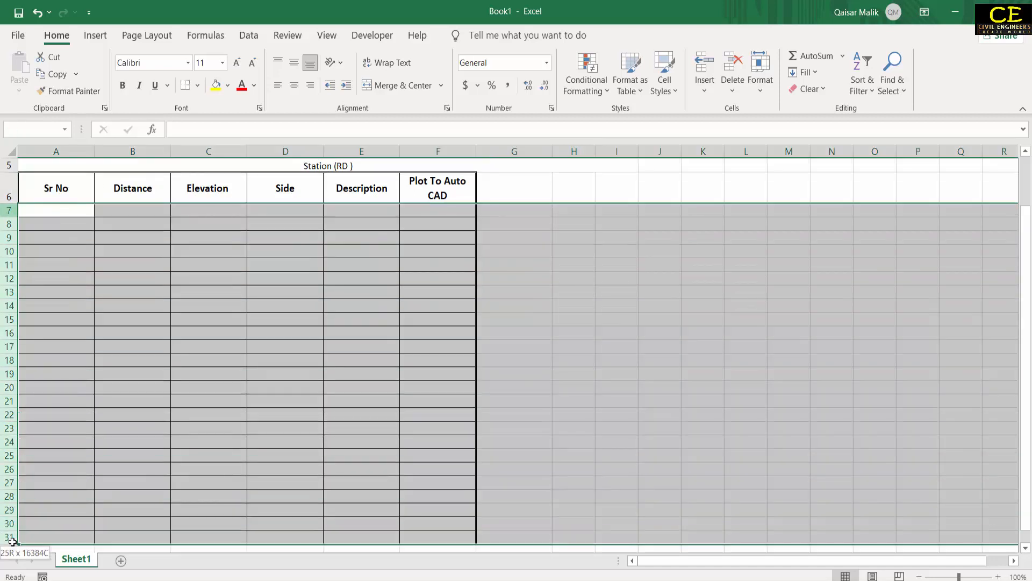
right_click(13, 538)
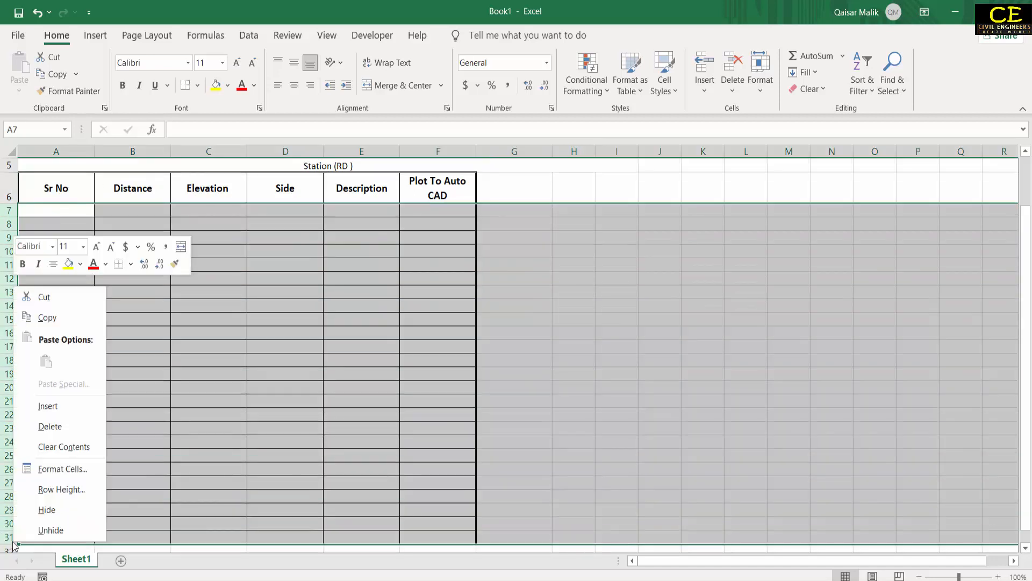
left_click(61, 488)
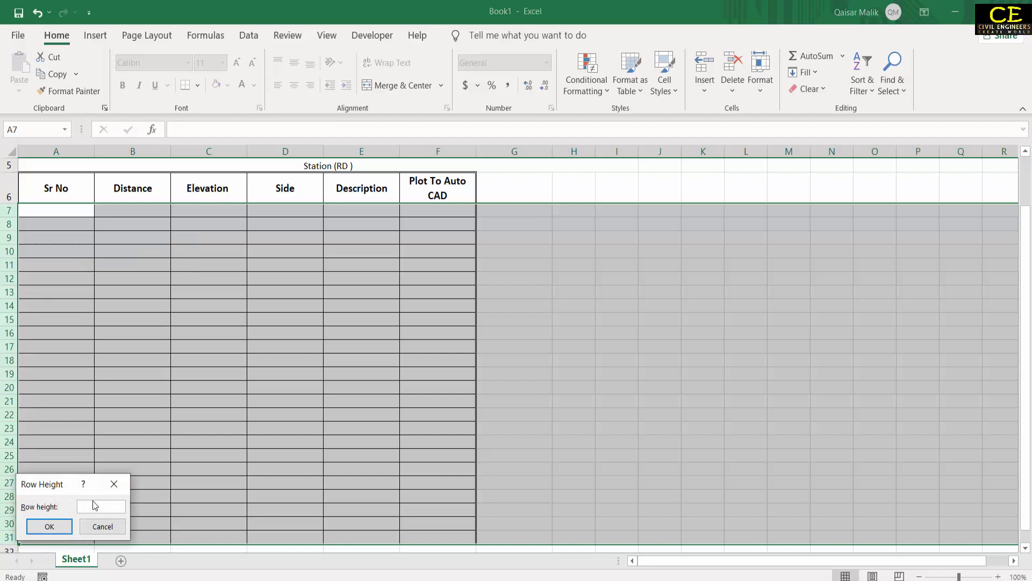
key("Return")
left_click(140, 444)
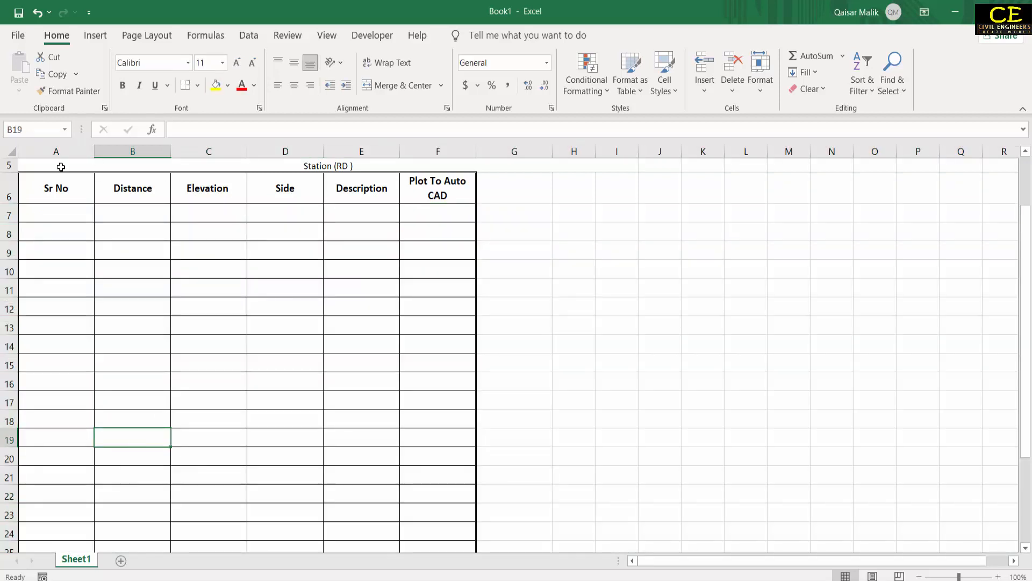
Unmerge the Station (RD ) row and merge and center it across A4:F5 to match the table width
scroll(161, 258, "up", 2)
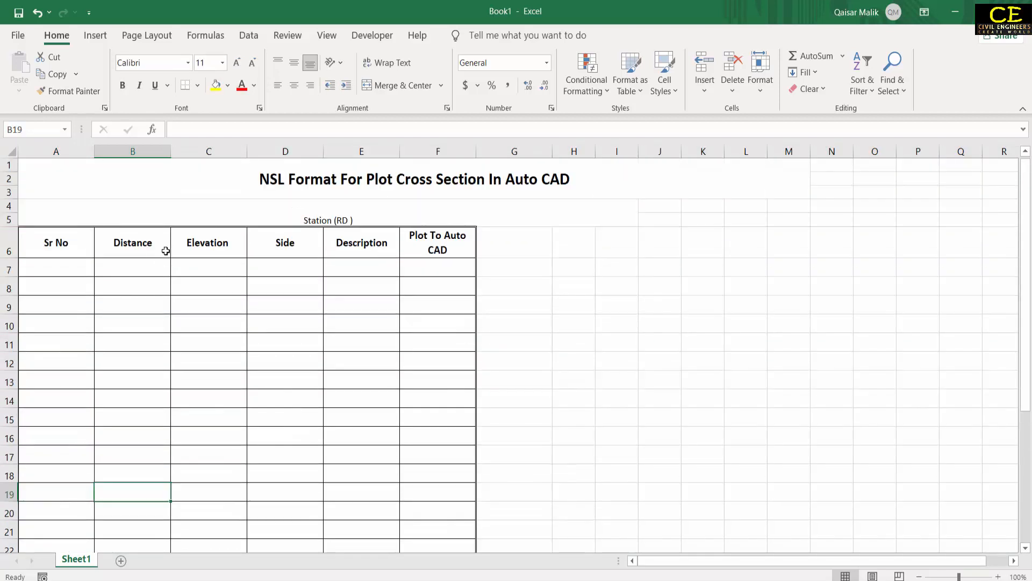
left_click(338, 209)
left_click(396, 85)
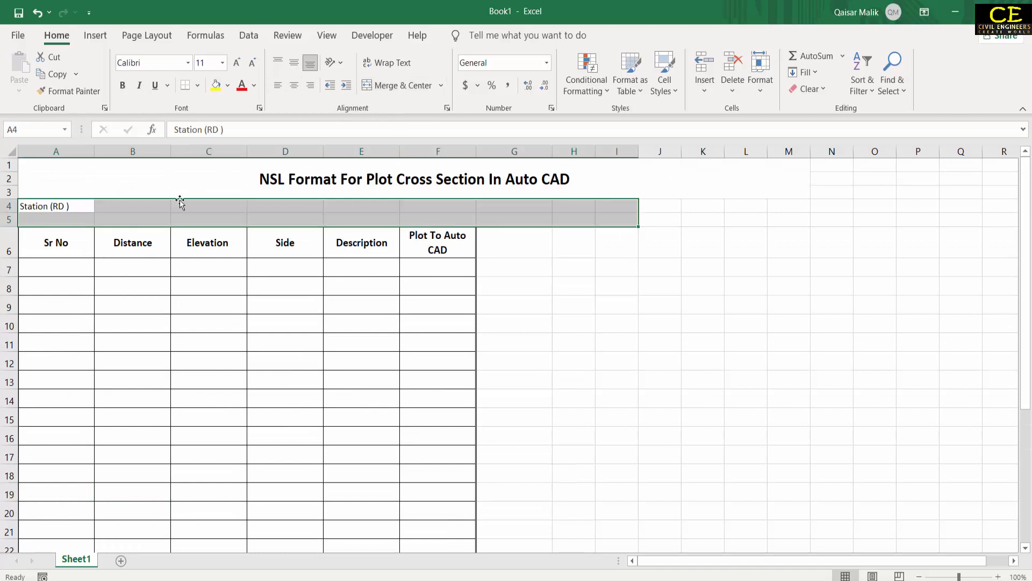
left_click_drag(60, 206, 463, 219)
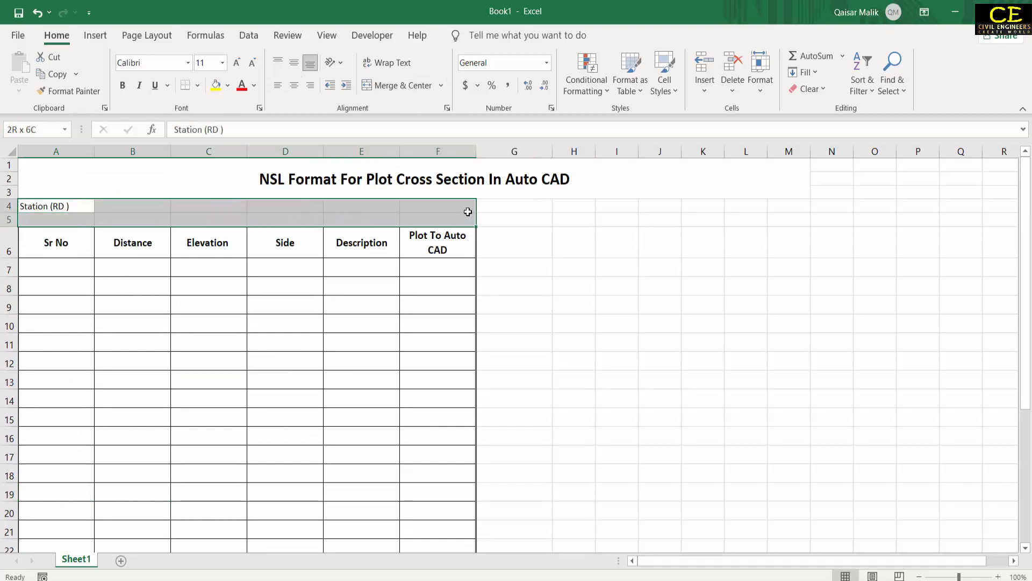
left_click(380, 87)
left_click(250, 324)
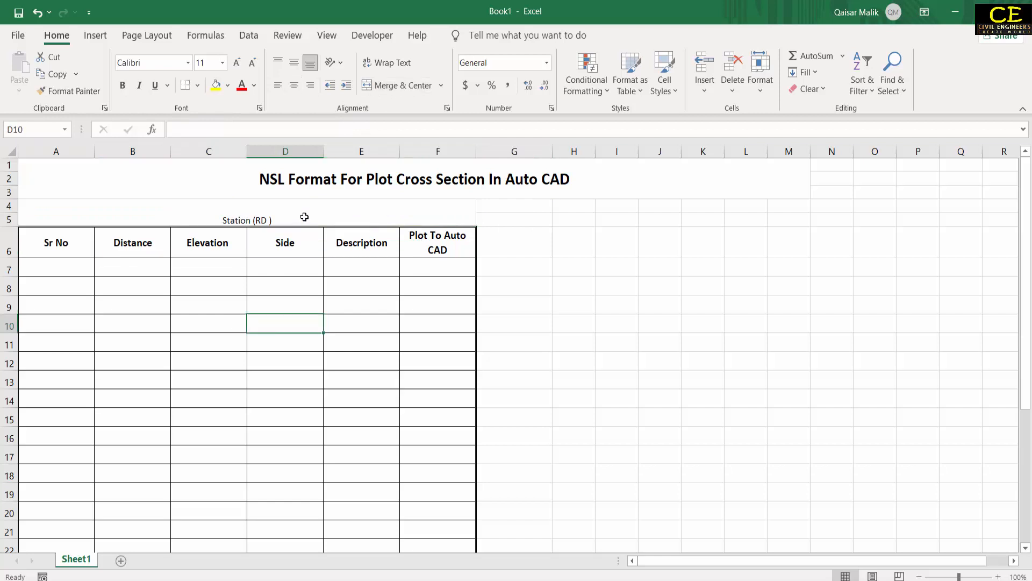
Make the Station (RD ) heading bold at font size 16 and align it vertically to the middle
left_click(286, 221)
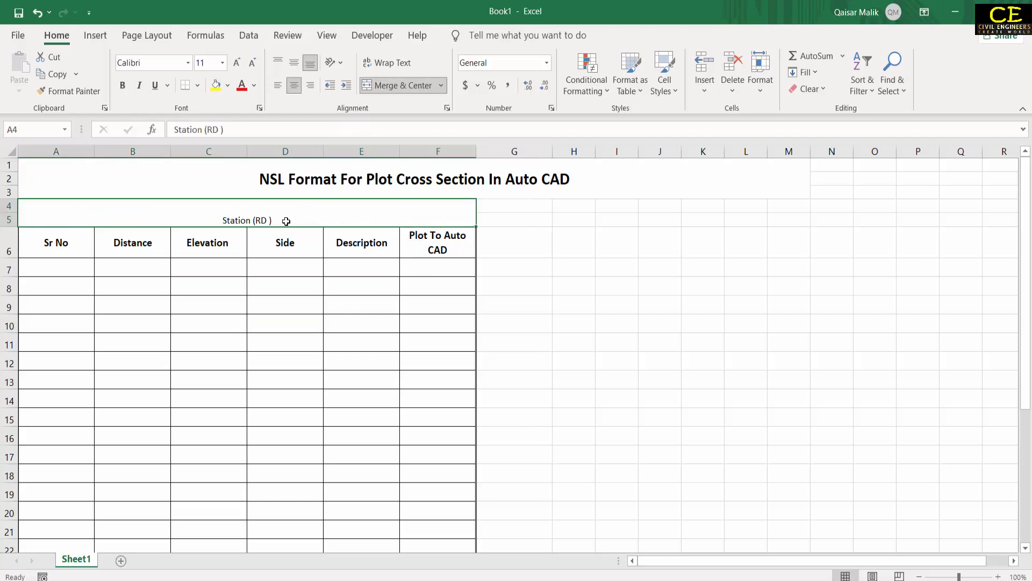
left_click(237, 62)
left_click(236, 62)
left_click(236, 62)
left_click(123, 85)
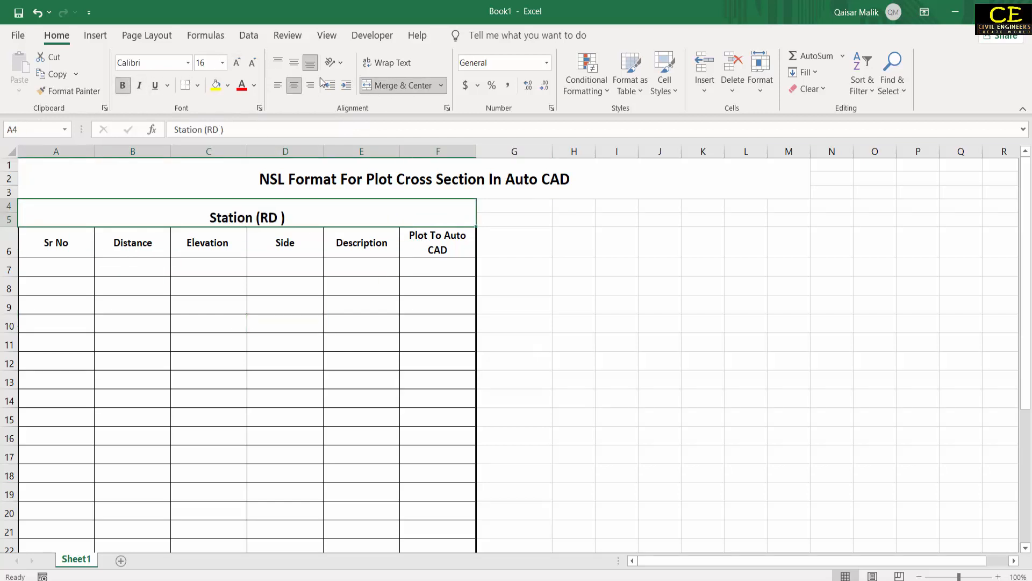
left_click(294, 63)
left_click(664, 295)
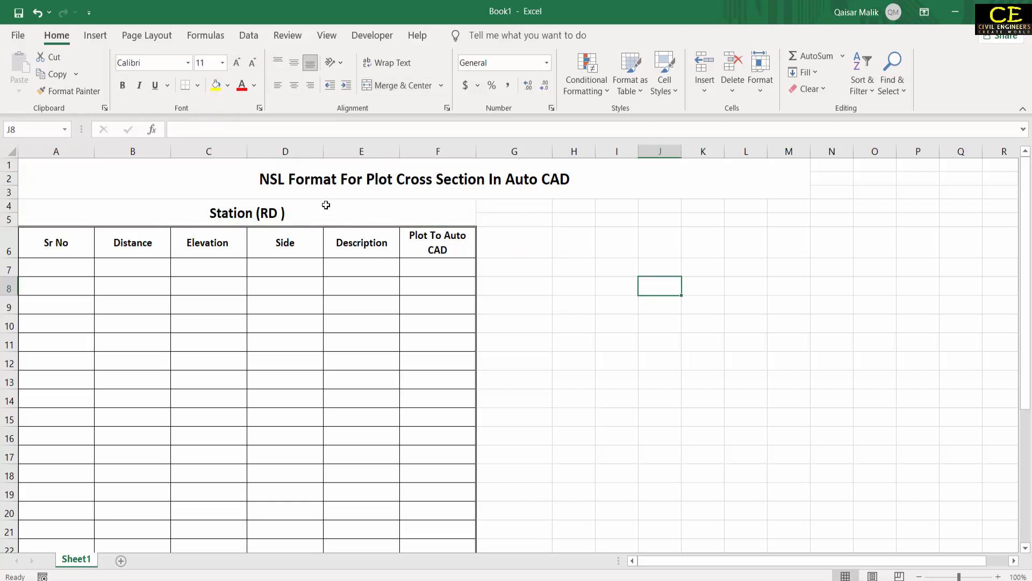
Append the station value 0+000 to the Station (RD ) heading
left_click(325, 212)
double_click(328, 212)
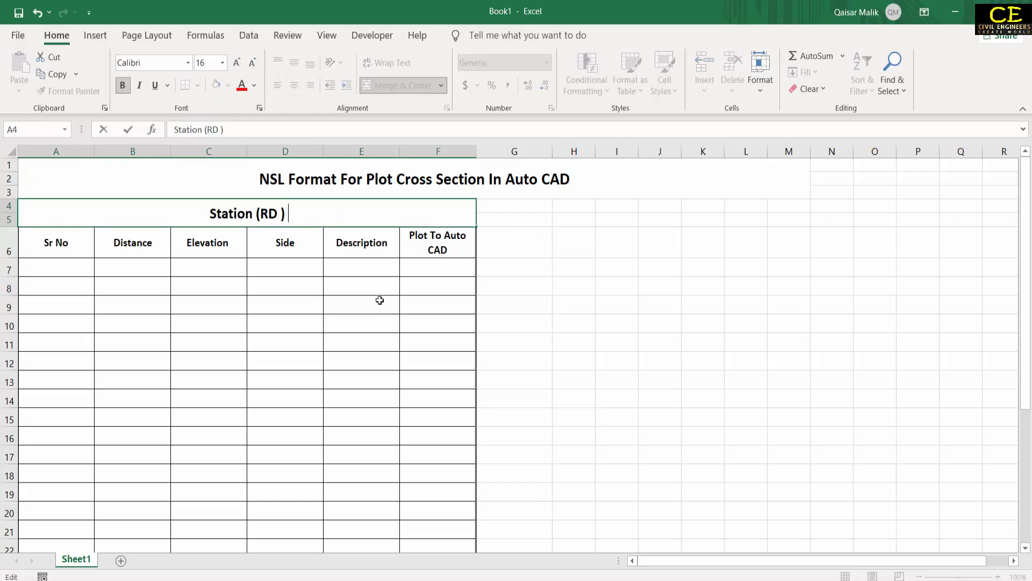
type("0+000")
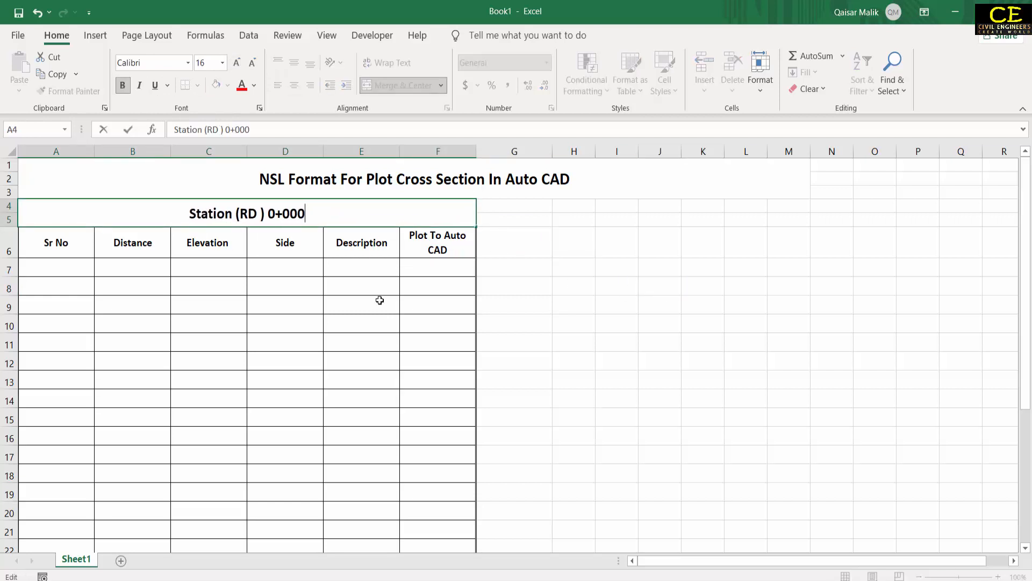
key("Return")
Change the station value in the Station (RD ) heading to 0+100
left_click(336, 211)
double_click(334, 204)
key("BackSpace")
key("BackSpace")
key("BackSpace")
type("5")
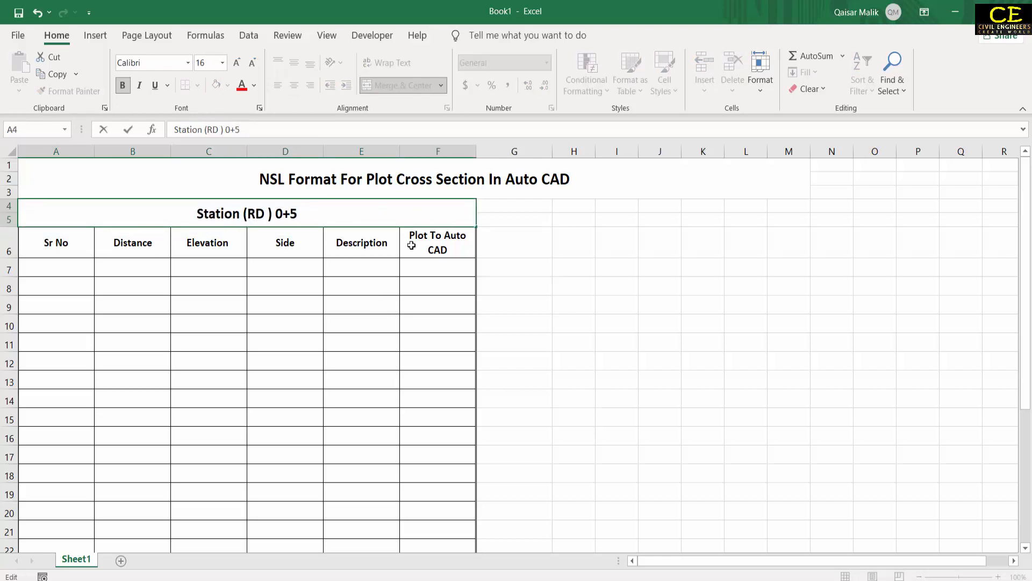
key("BackSpace")
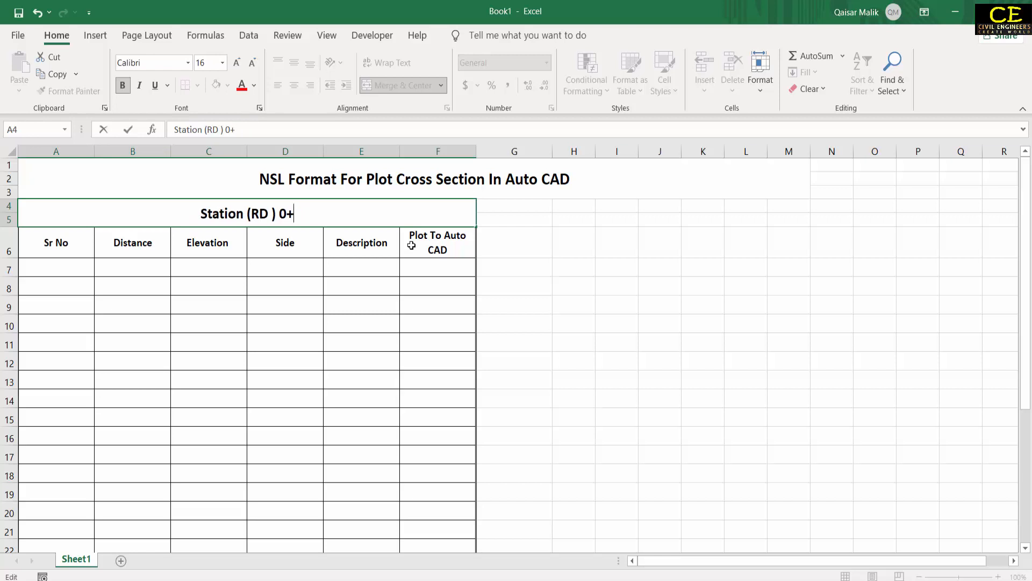
type("100")
key("Return")
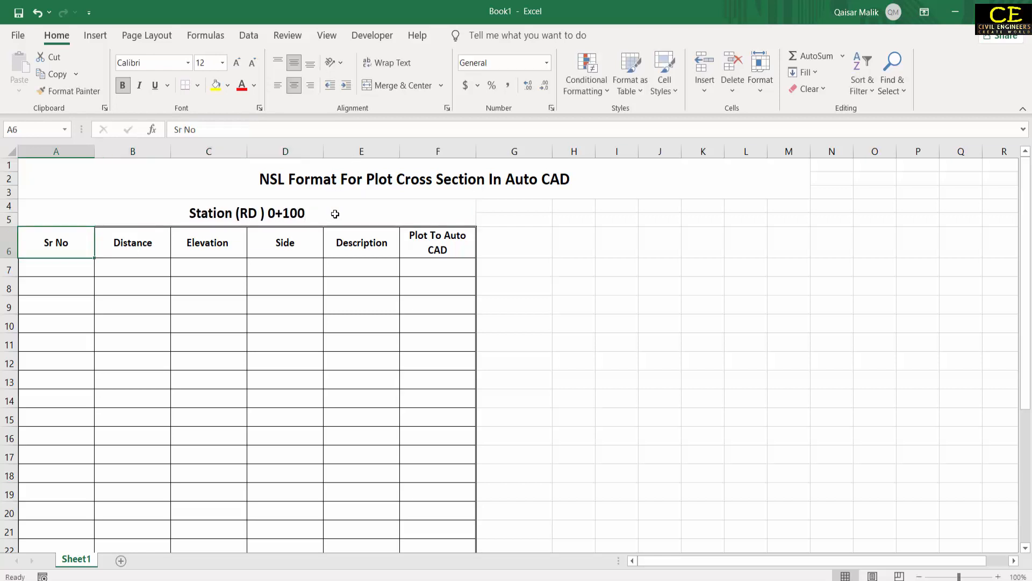
Change the station value in the Station (RD ) heading to 0+200
double_click(335, 213)
key("BackSpace")
key("BackSpace")
key("BackSpace")
key("BackSpace")
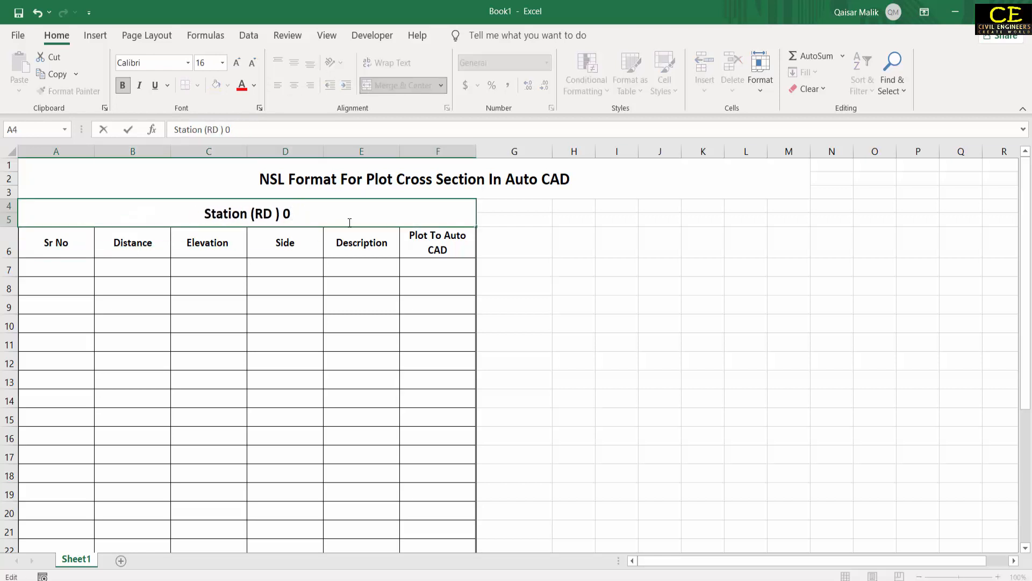
type("+200")
key("Return")
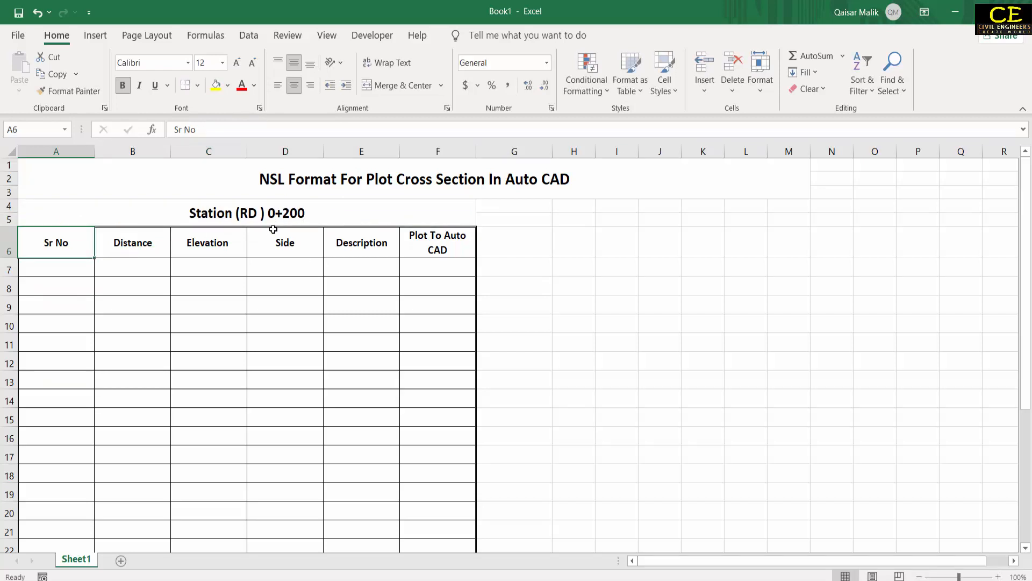
Enter the unit "(Meter)" in B7 under the Distance heading
left_click(291, 213)
scroll(116, 252, "down", 1)
left_click(148, 223)
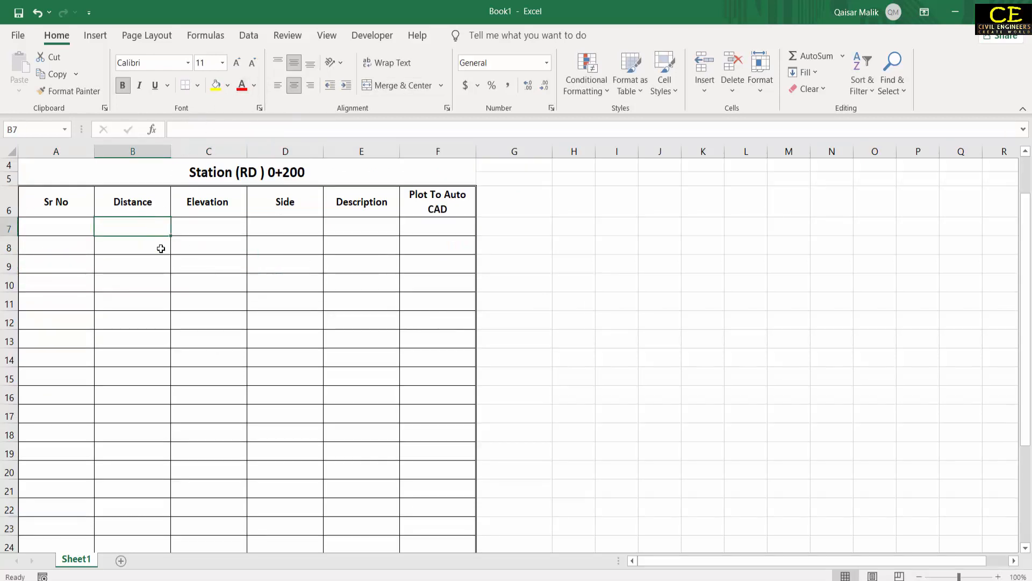
type("(M")
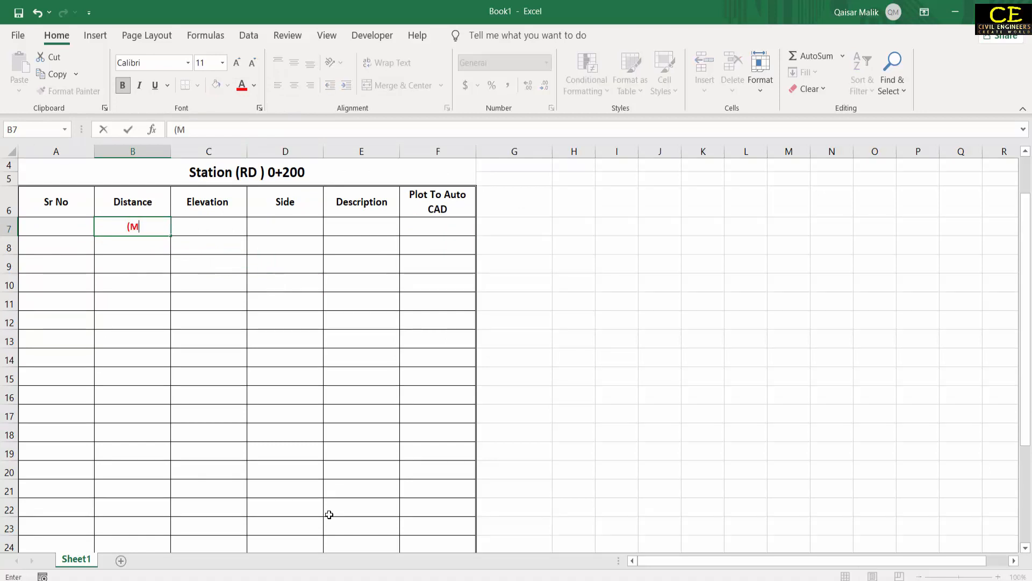
type("eter)")
left_click(205, 369)
Replace the Distance unit in B7 with "(Feet)"
left_click(147, 230)
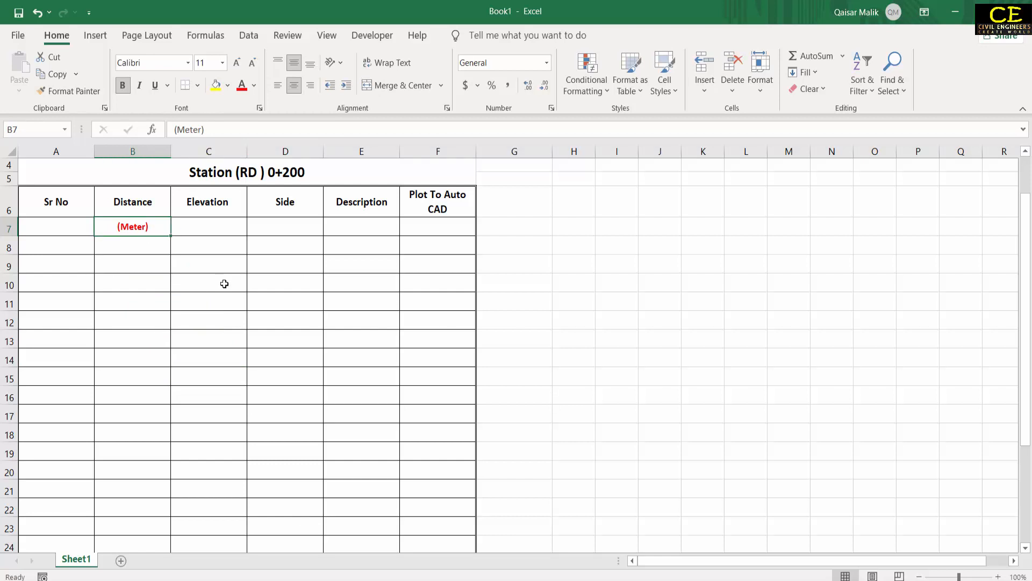
type("(F")
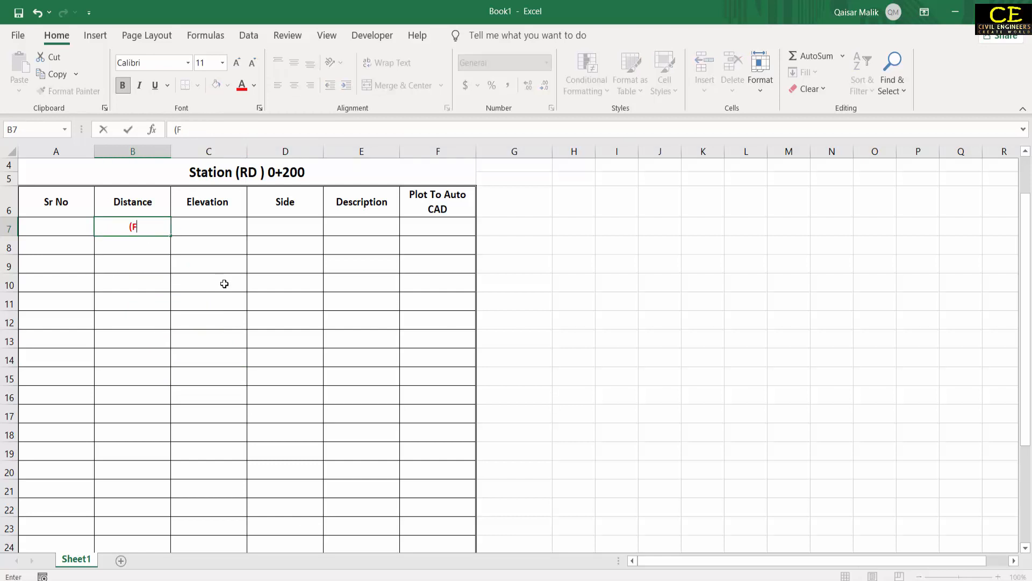
type("eet)")
left_click(225, 283)
Set the Distance unit in B7 to "(meter)"
left_click(140, 227)
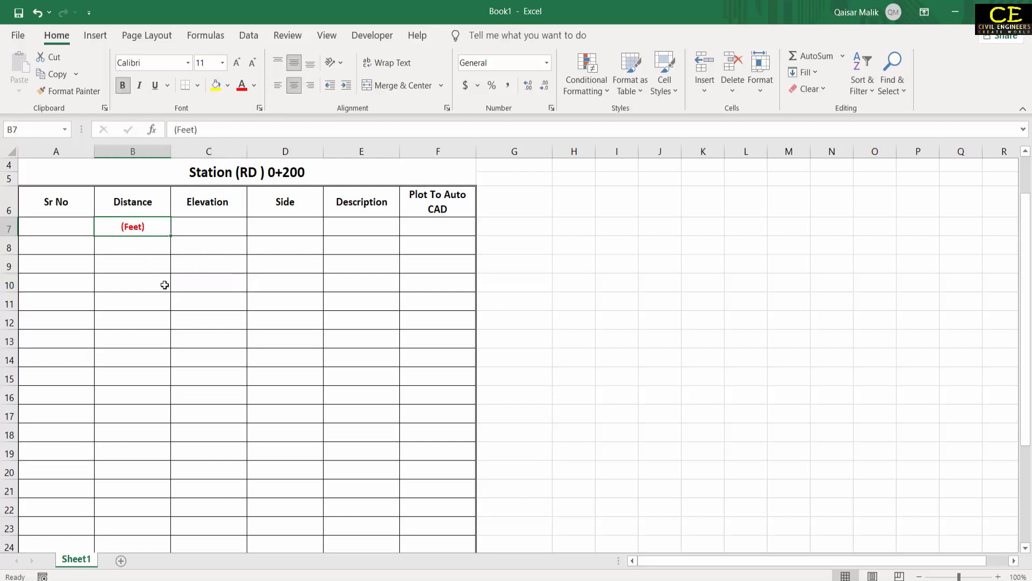
type("(meter")
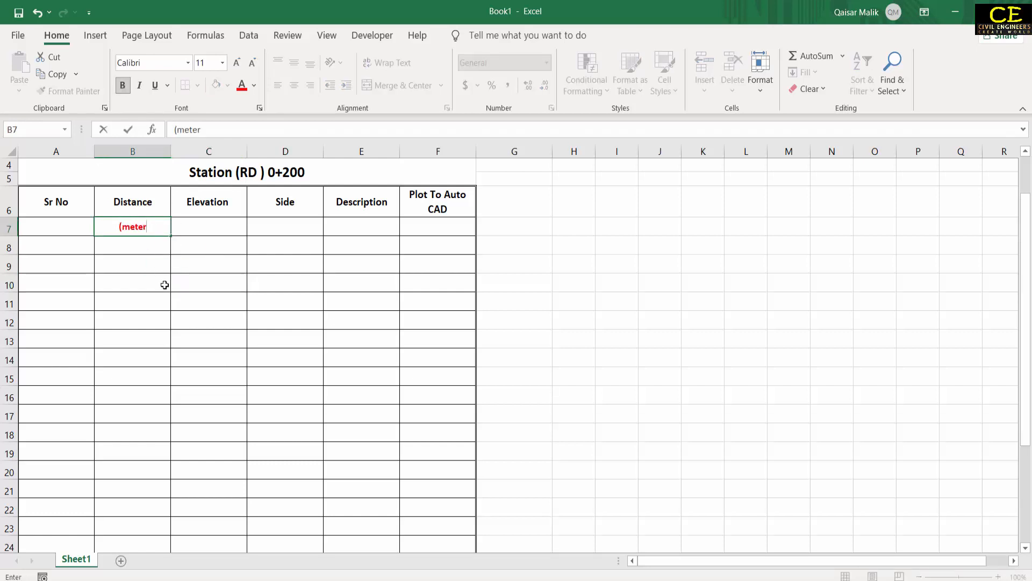
type(")")
left_click_drag(165, 285, 212, 283)
Enter the unit "(meter)" in C7 under the Elevation heading
left_click(211, 229)
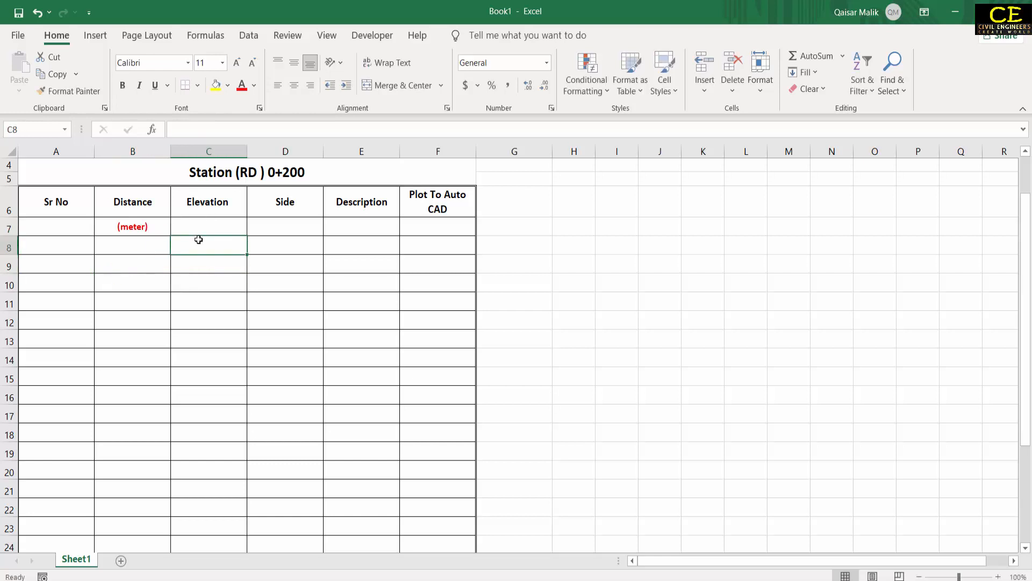
type("(m")
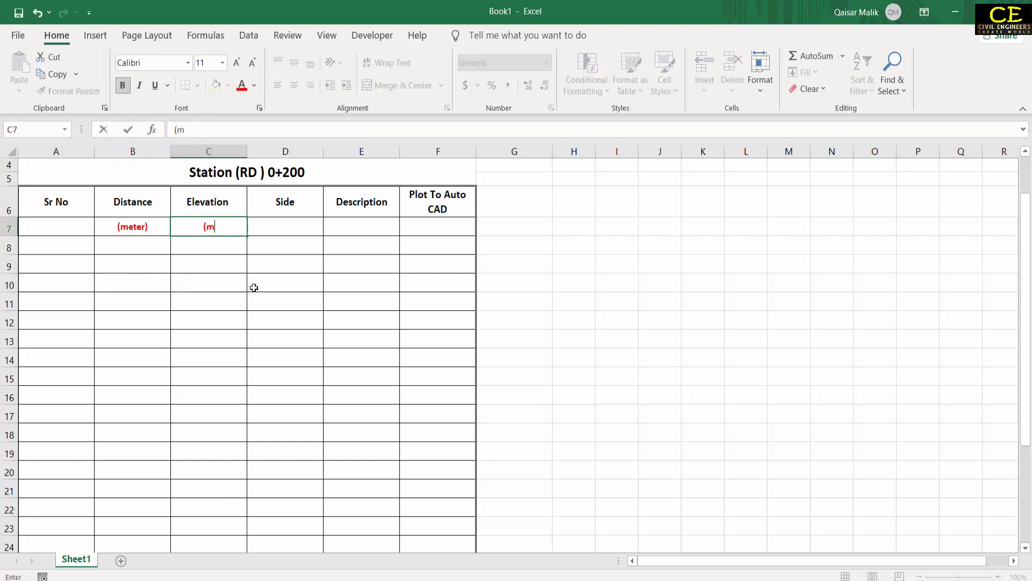
type("eter)")
left_click(253, 288)
left_click(131, 231)
left_click(191, 230)
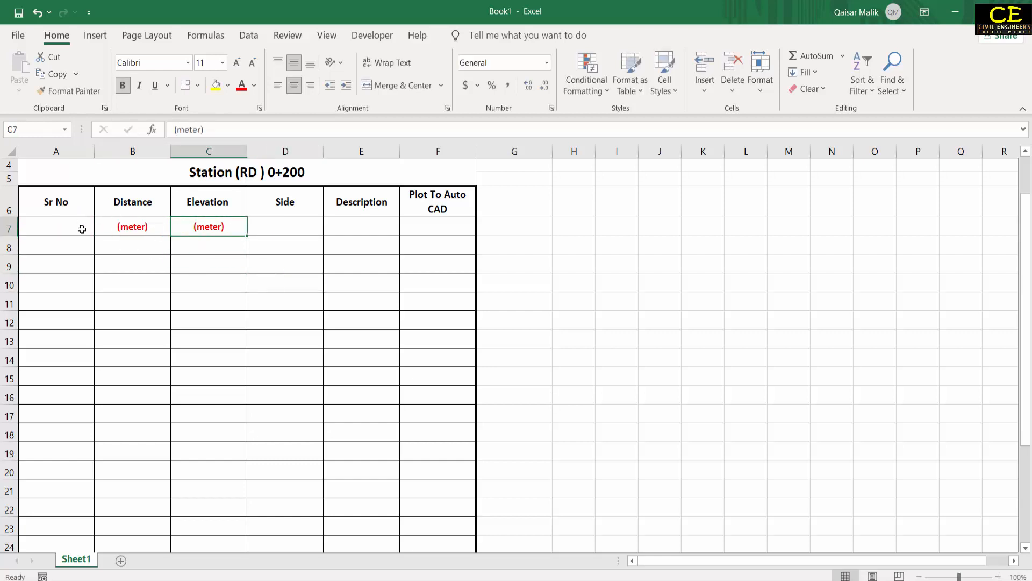
Enter "Pline" in F7 under the Plot To Auto CAD heading
key("Right")
left_click(438, 230)
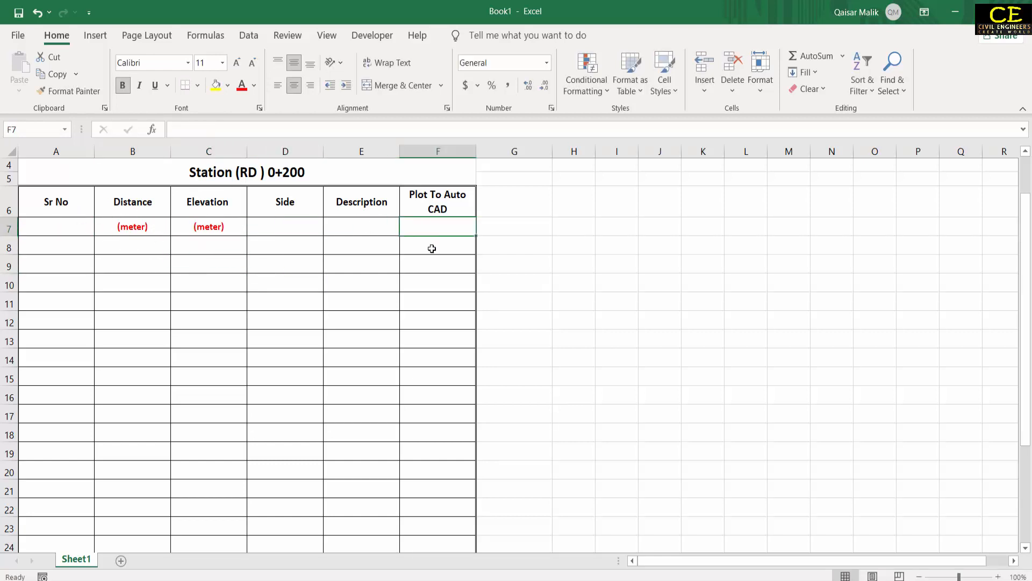
type("Pli")
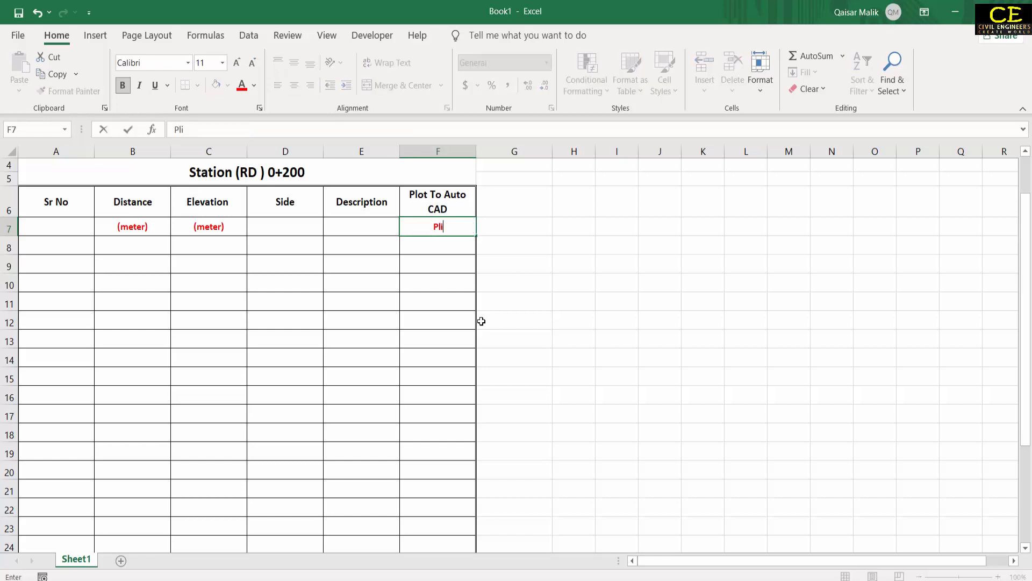
type("ne")
key("Return")
left_click(410, 316)
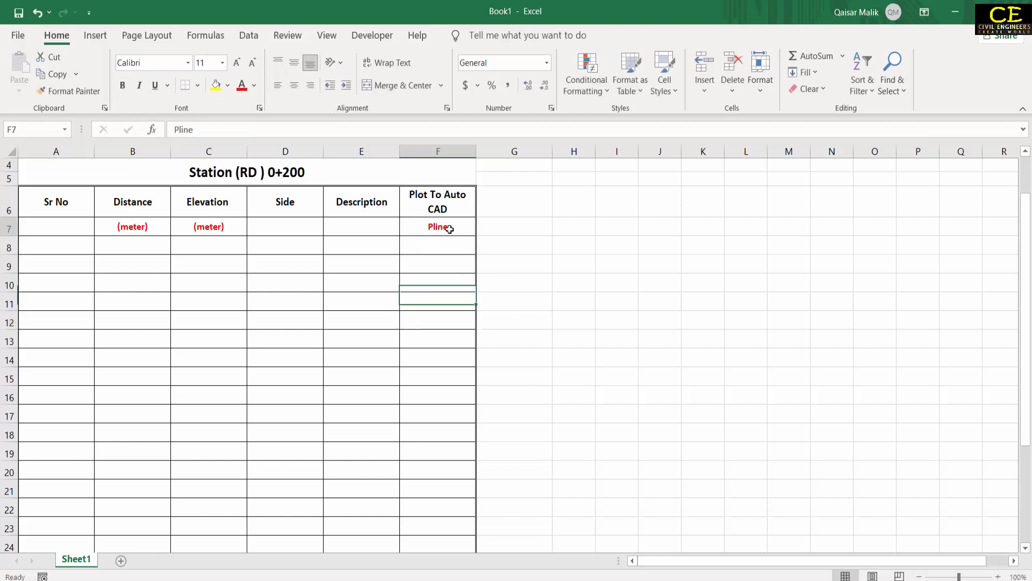
left_click(446, 227)
left_click(146, 227)
left_click(218, 220)
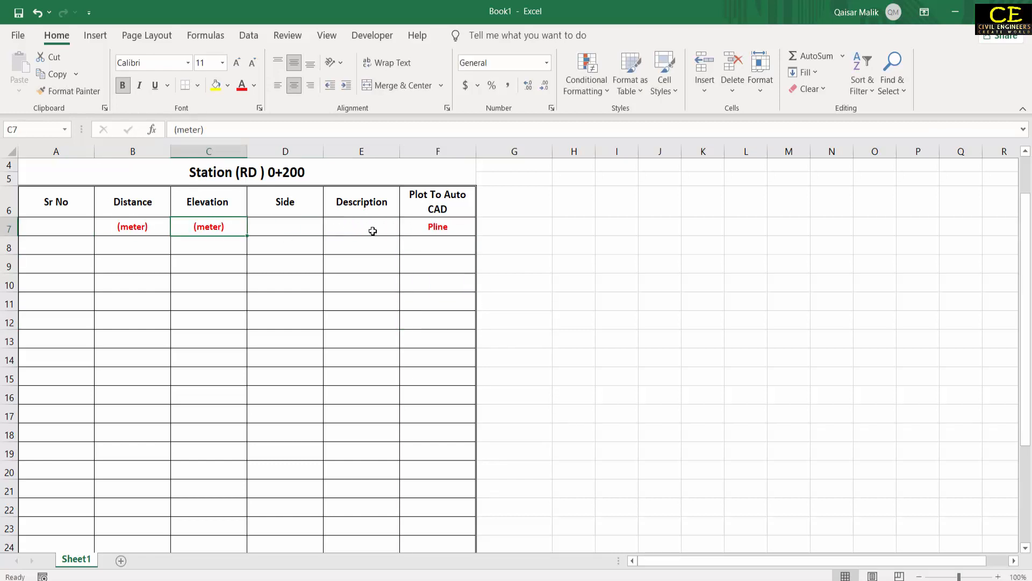
left_click(450, 225)
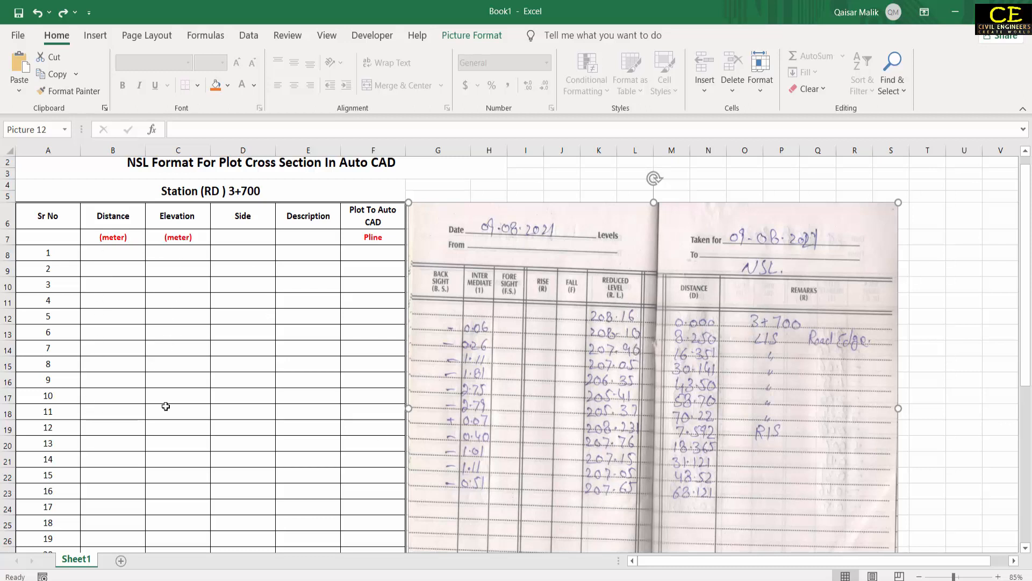
left_click(239, 234)
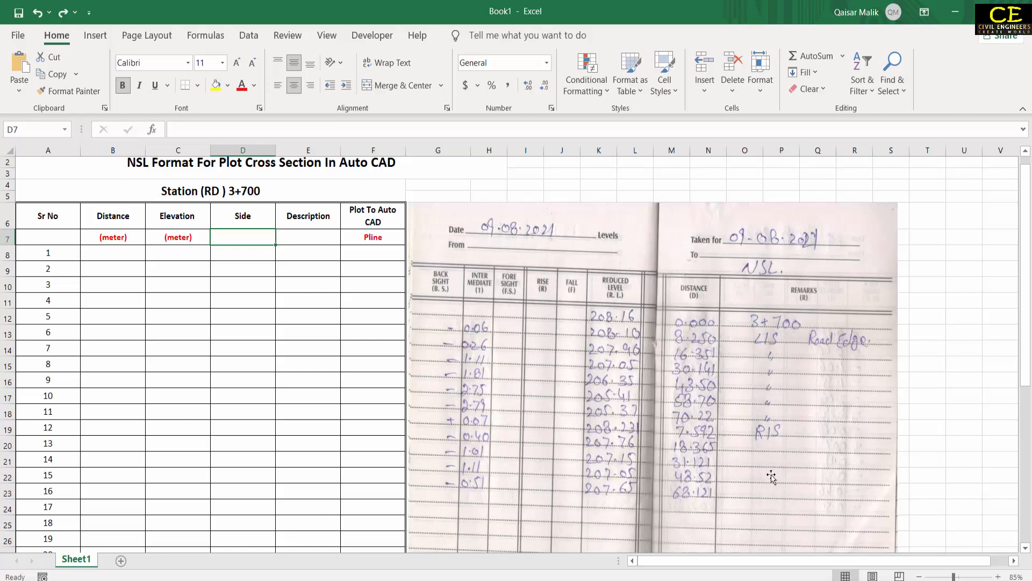
left_click(293, 237)
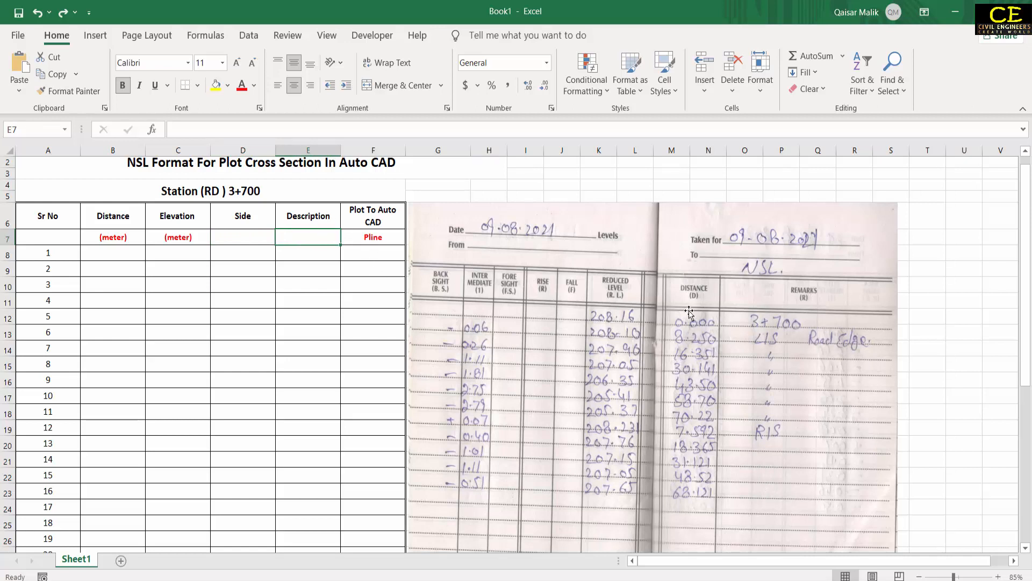
Fill in the serial 1 row with distance 0.000, elevation 208.16 and side C/L
left_click(93, 250)
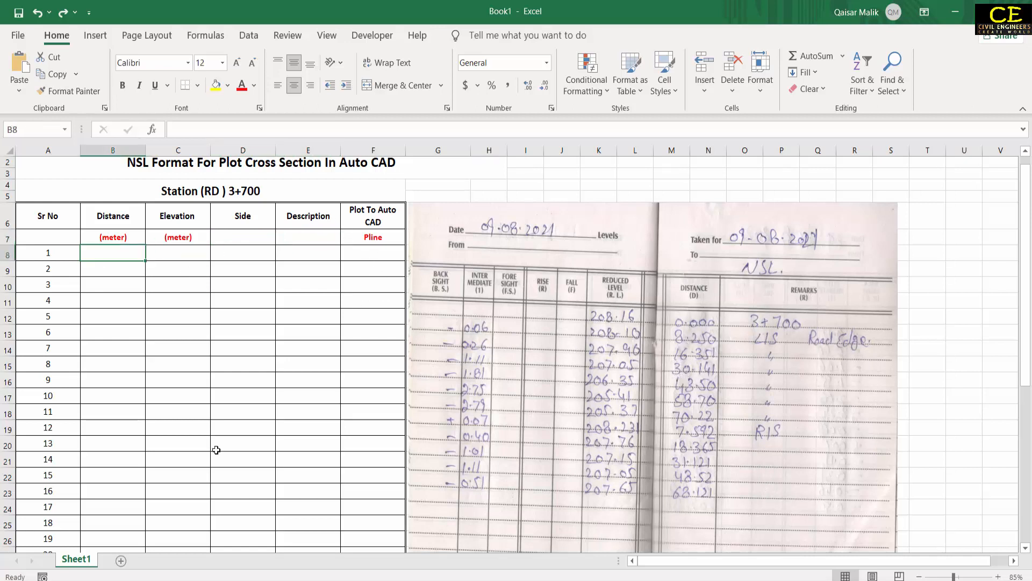
type("0.000")
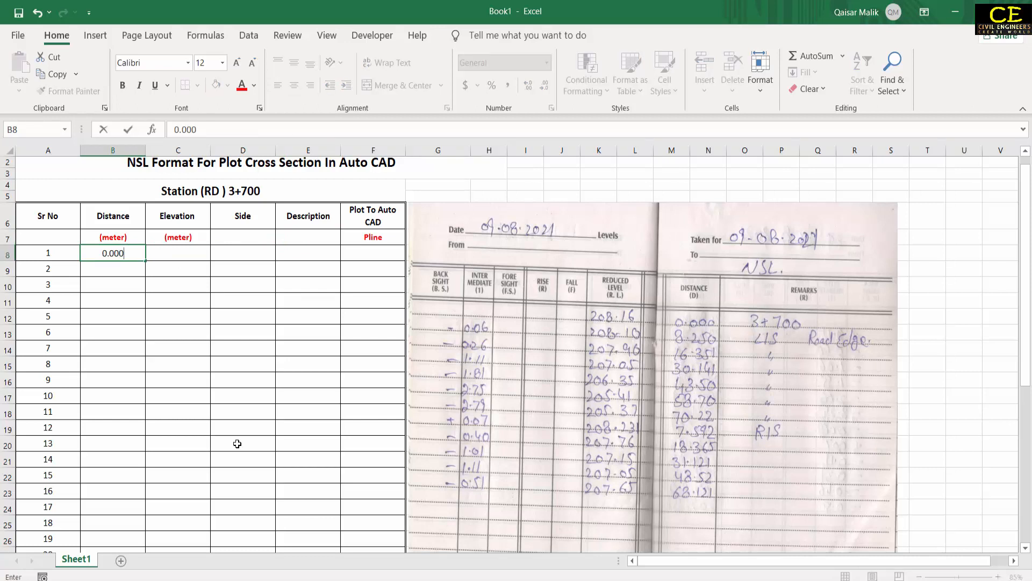
key("Tab")
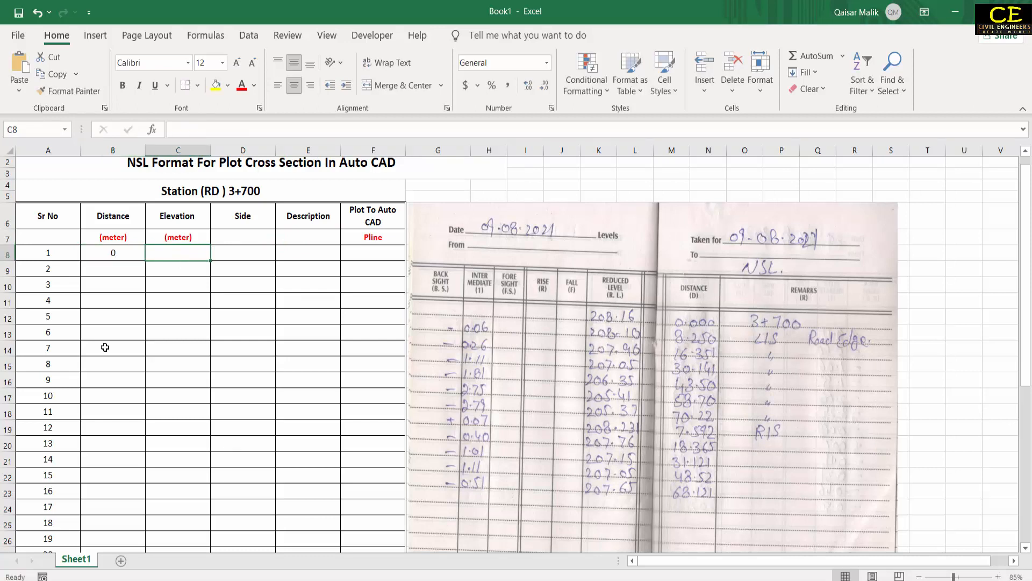
type("208.16")
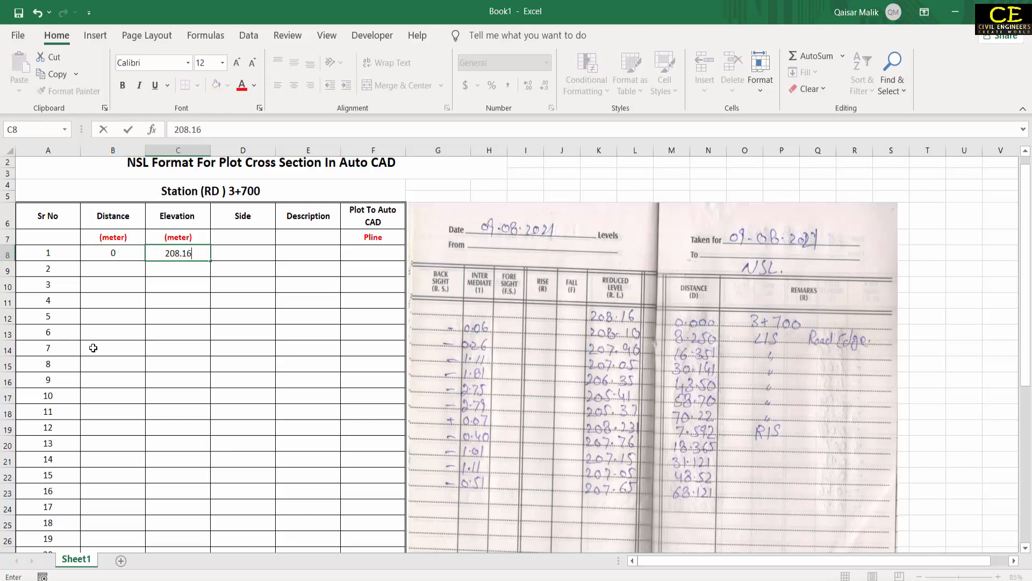
key("Return")
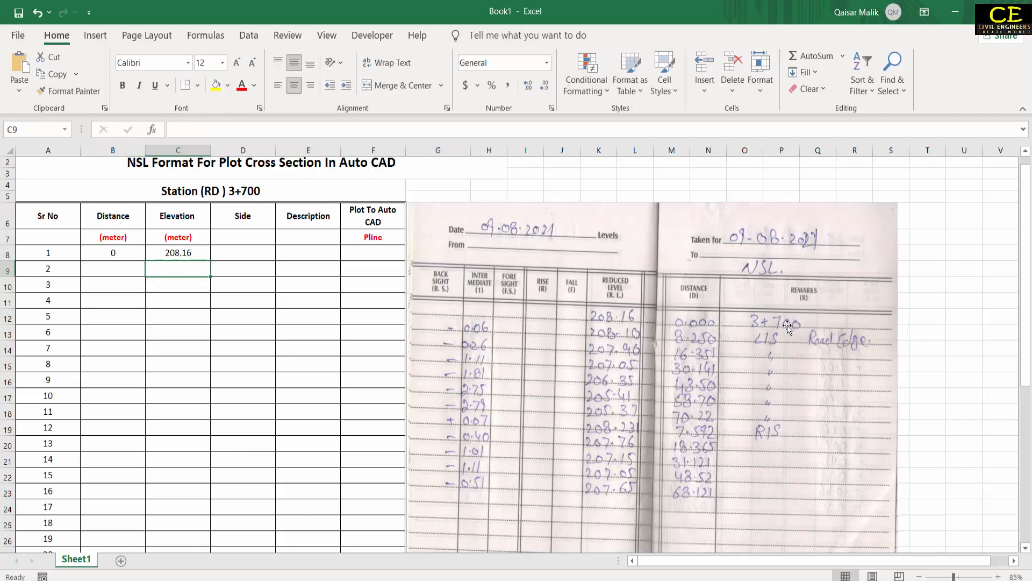
left_click(234, 250)
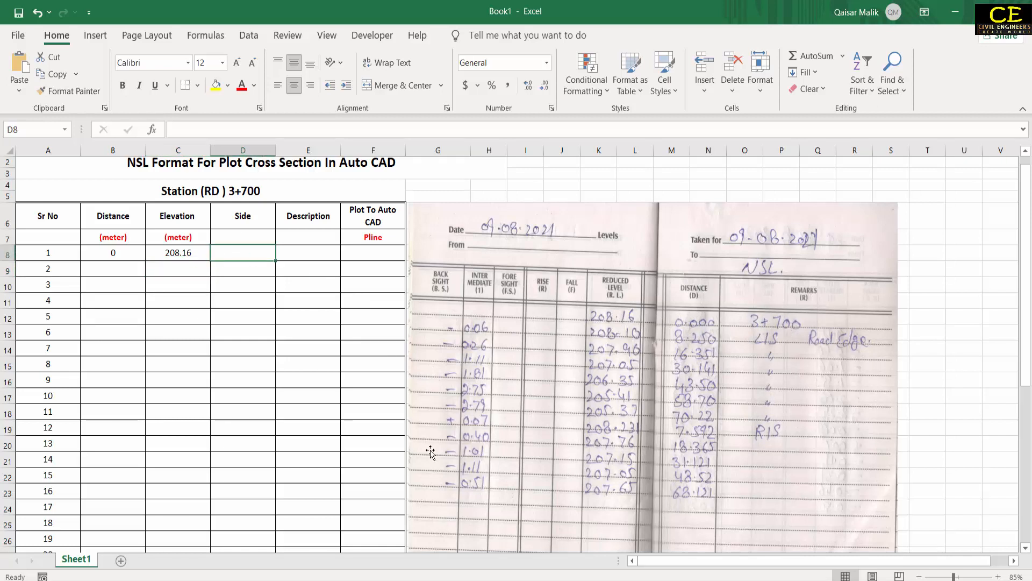
type("C/L")
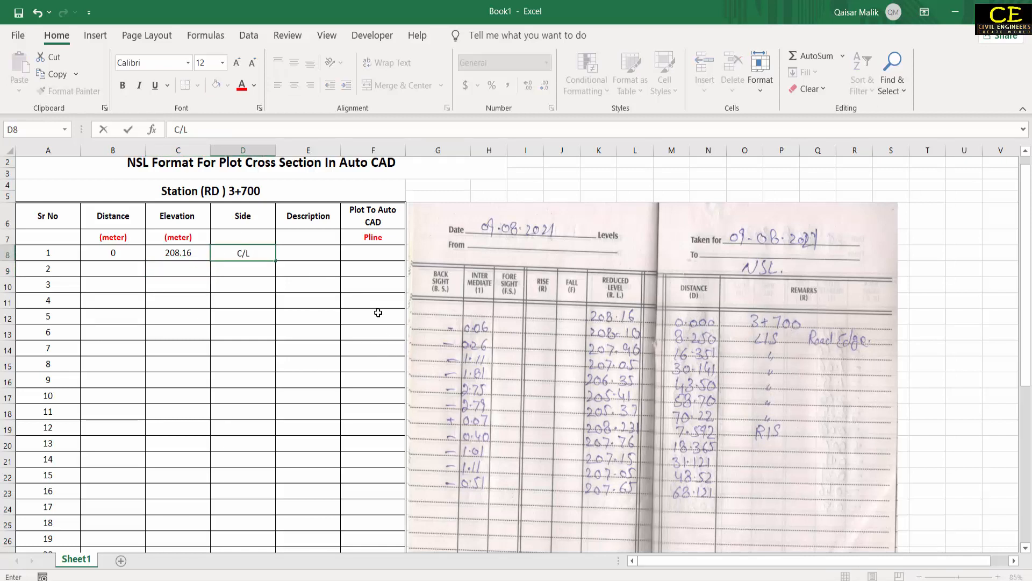
left_click(329, 256)
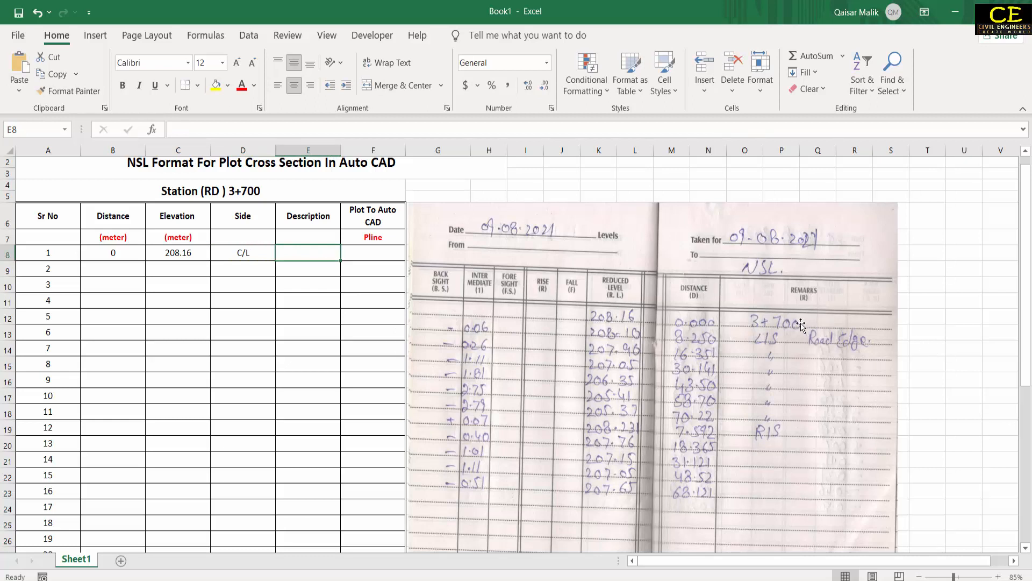
Fill in the serial 2 row with distance 8.250, elevation 208.10, side L/S and description "Road Edge"
left_click(140, 272)
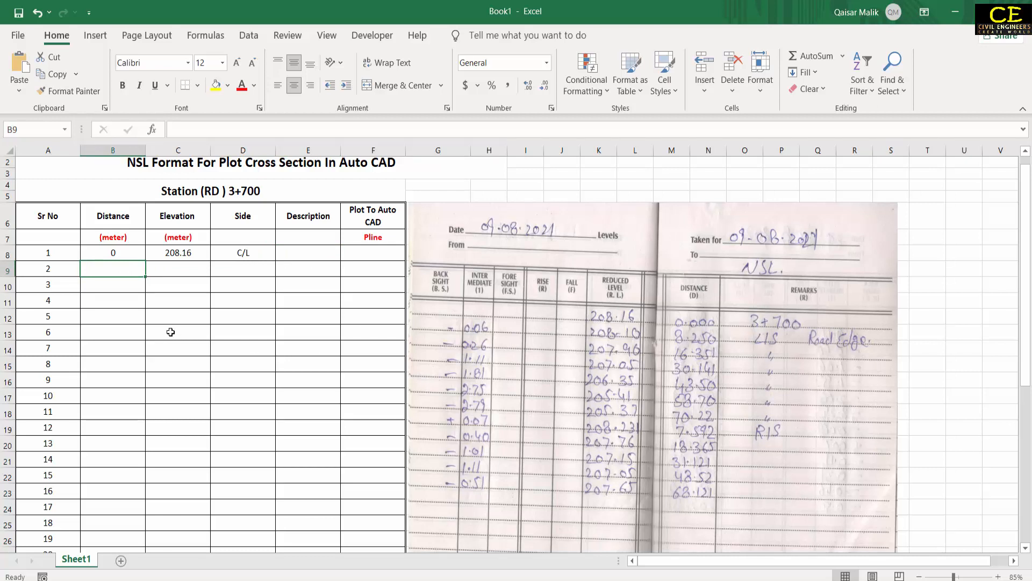
type("8.250")
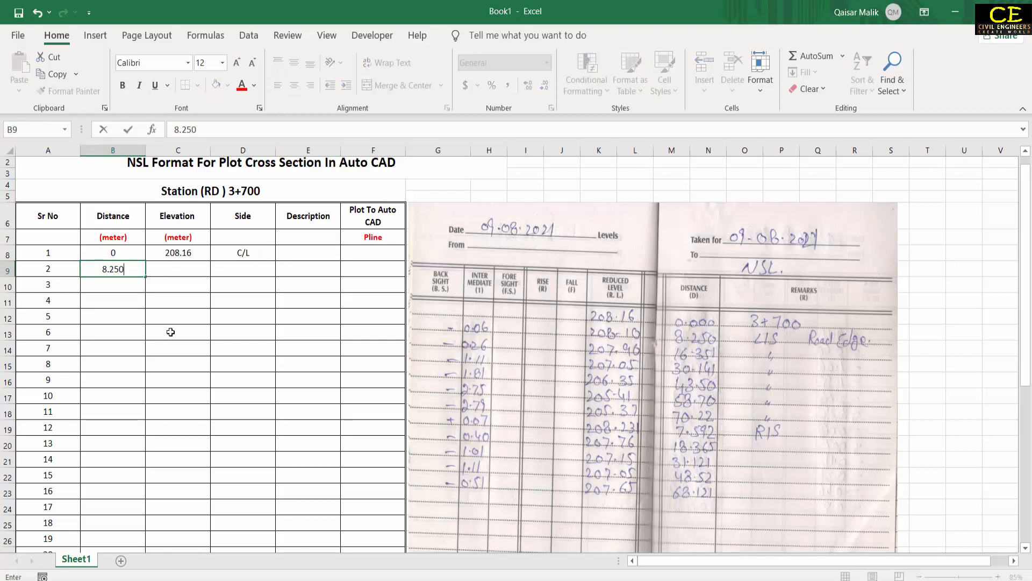
key("Tab")
type("208.")
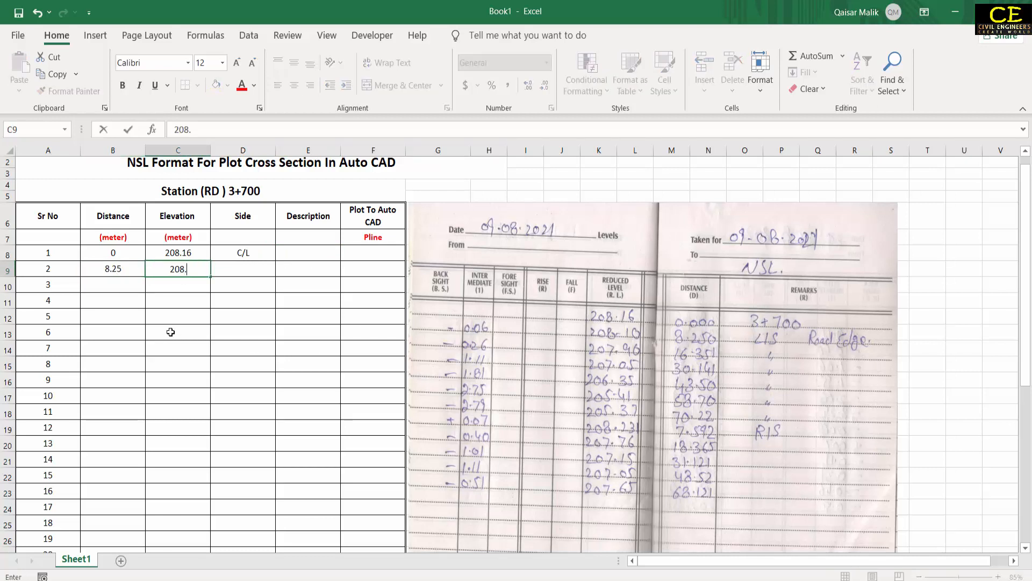
type("10")
key("Tab")
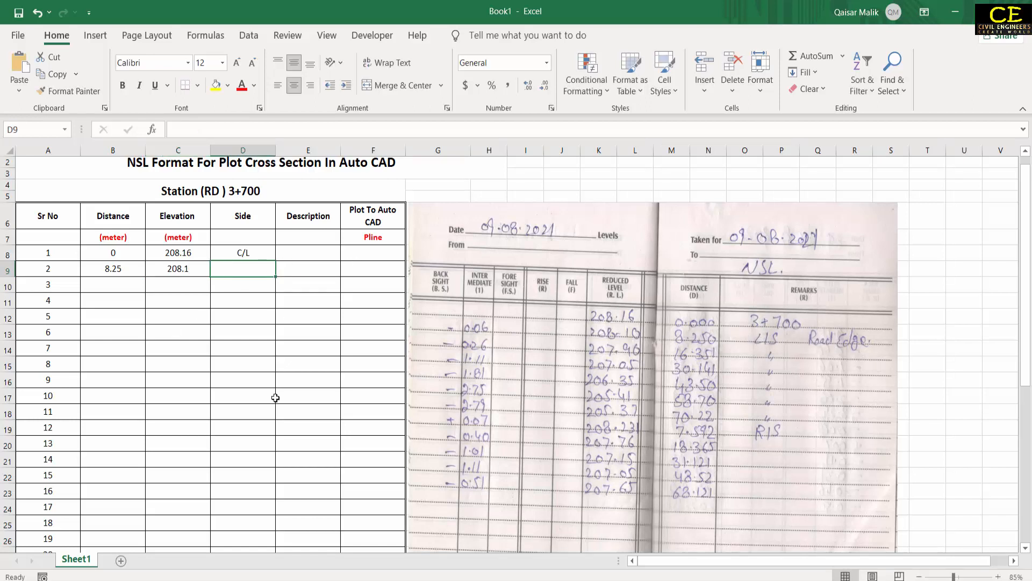
type("L/")
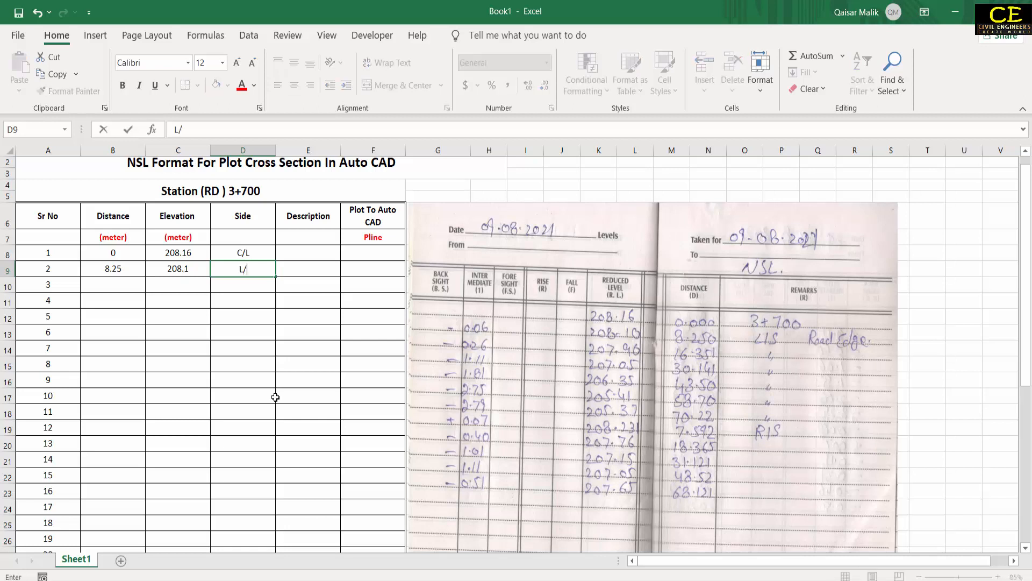
type("S")
left_click(308, 270)
type("Road")
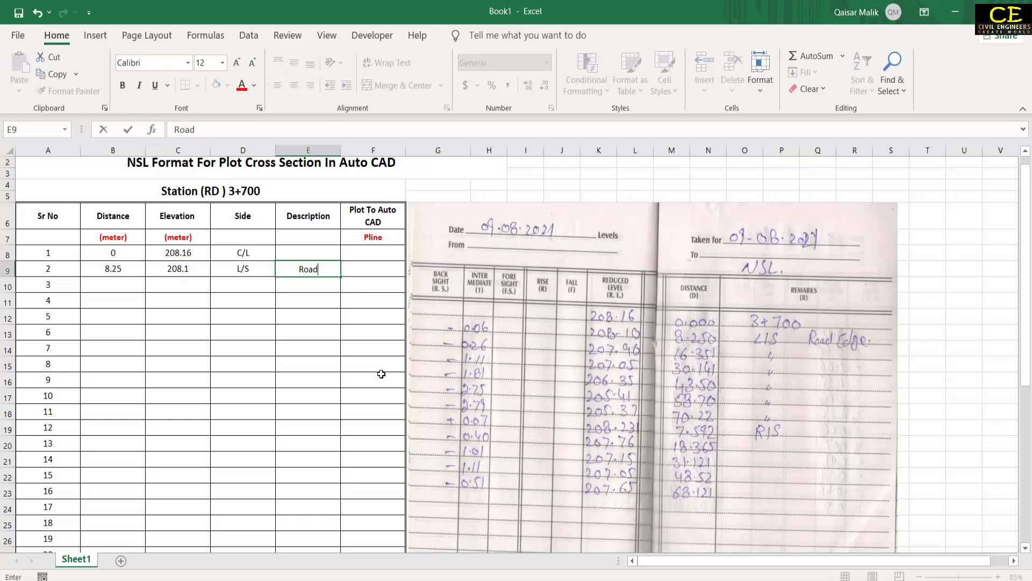
type(" Edge")
left_click(381, 373)
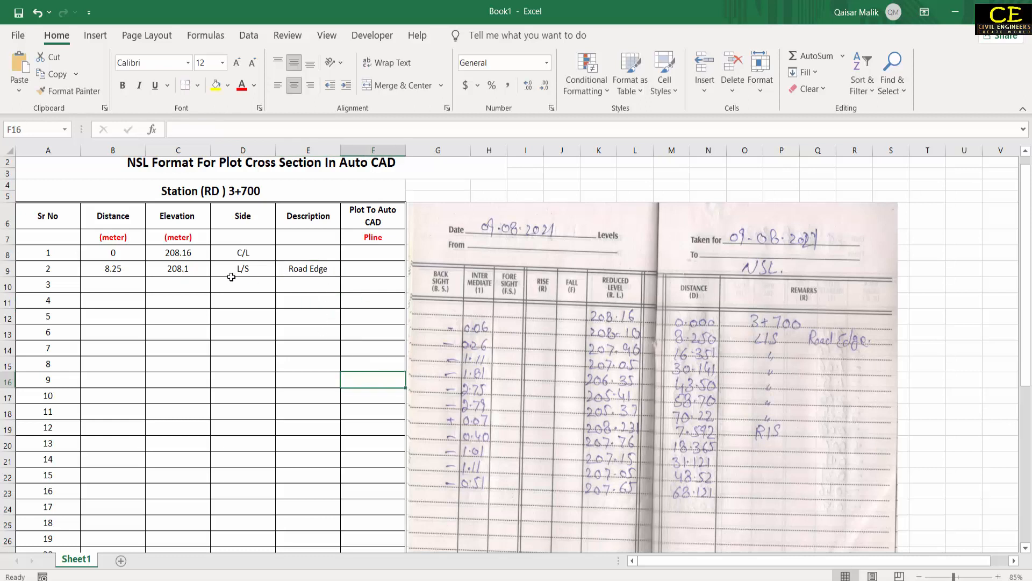
Make the serial 2 distance in B9 negative, setting it to -8.25 for the left side
left_click(272, 268)
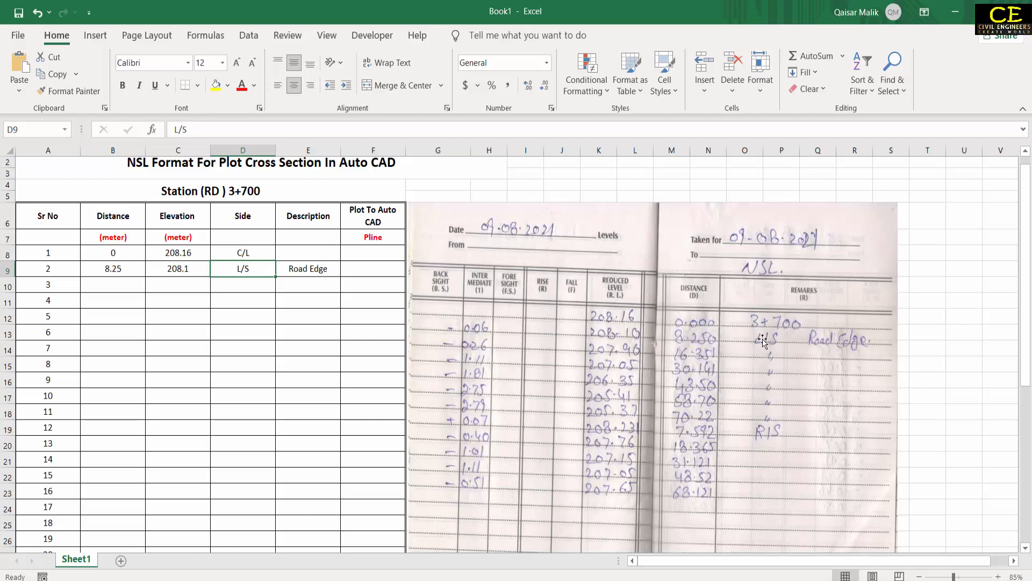
left_click(98, 271)
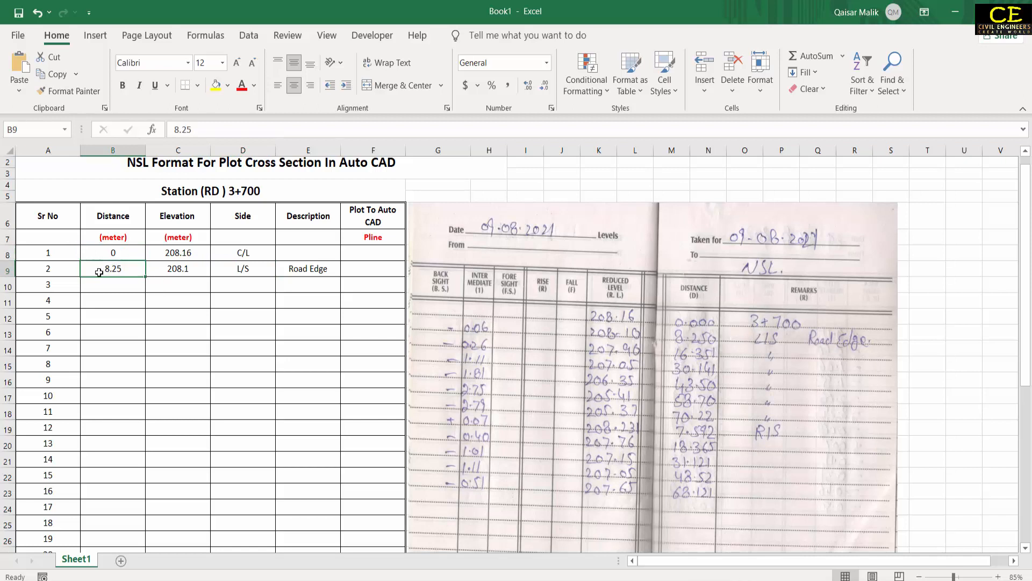
double_click(100, 267)
type("-")
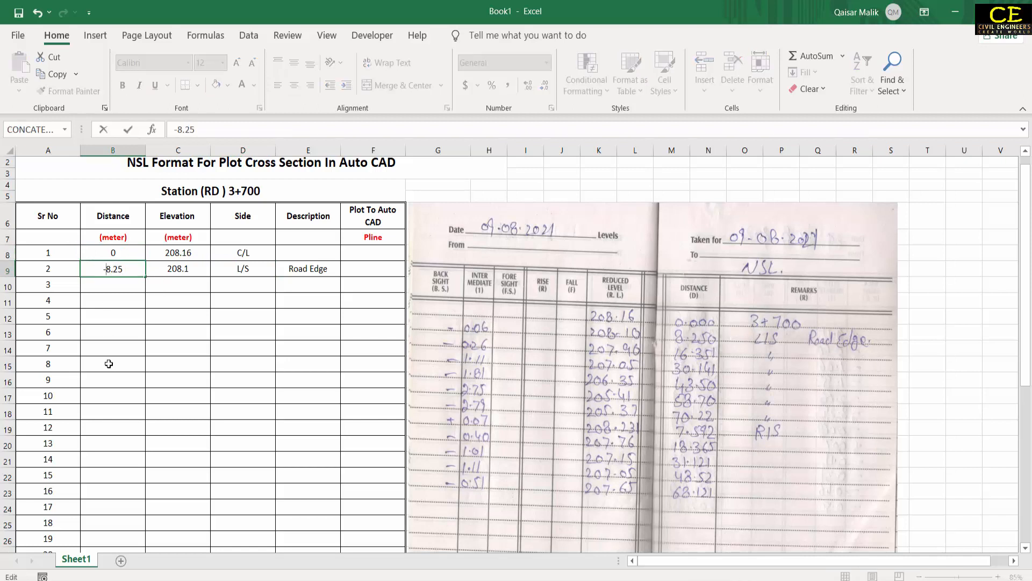
key("Return")
left_click(118, 271)
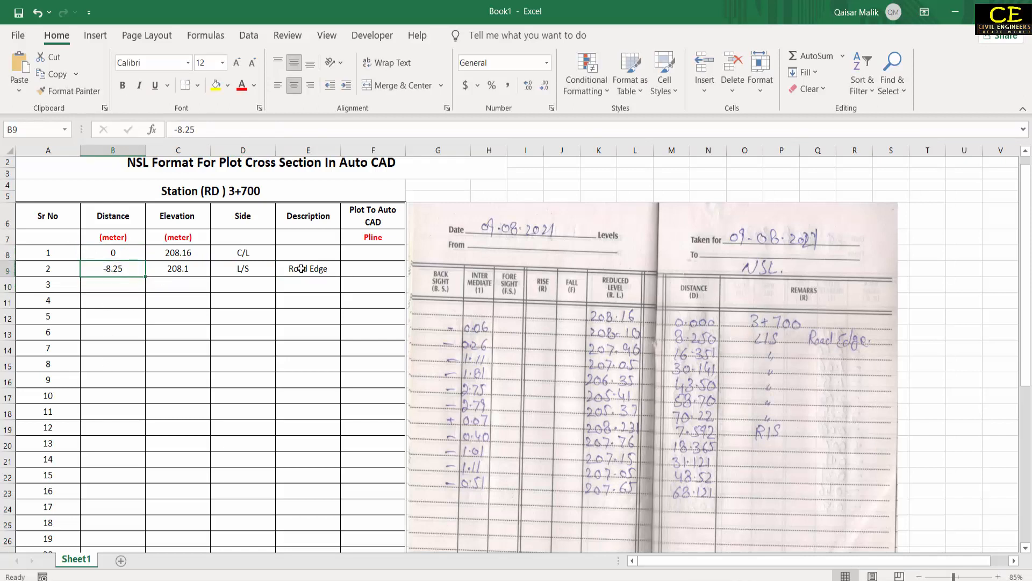
left_click(254, 273)
left_click(131, 272)
Fill in the serial 3 row with distance -16.351, elevation 207.96 and side L/S
left_click(104, 292)
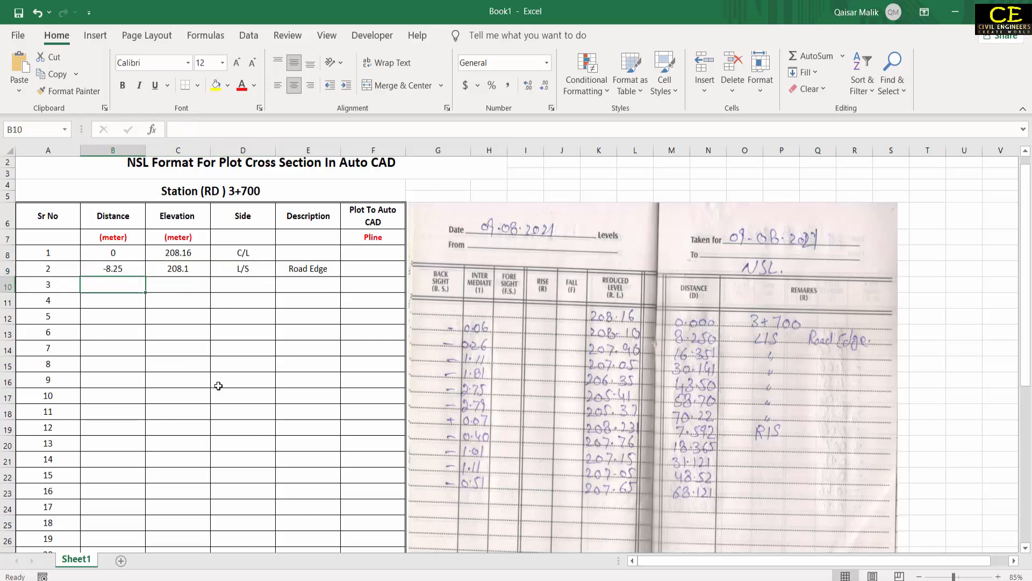
type("-16.")
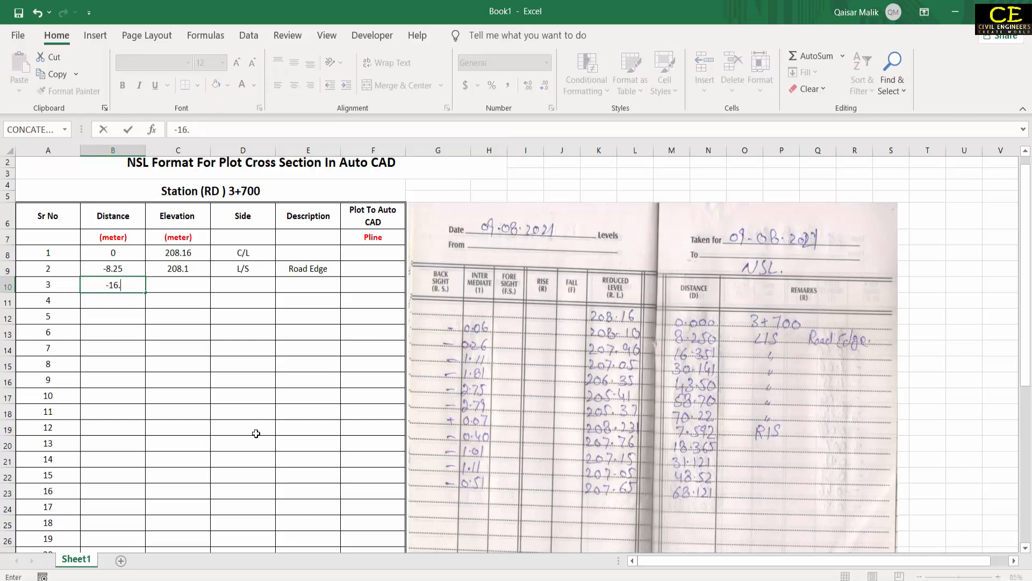
type("351")
key("Tab")
type("20")
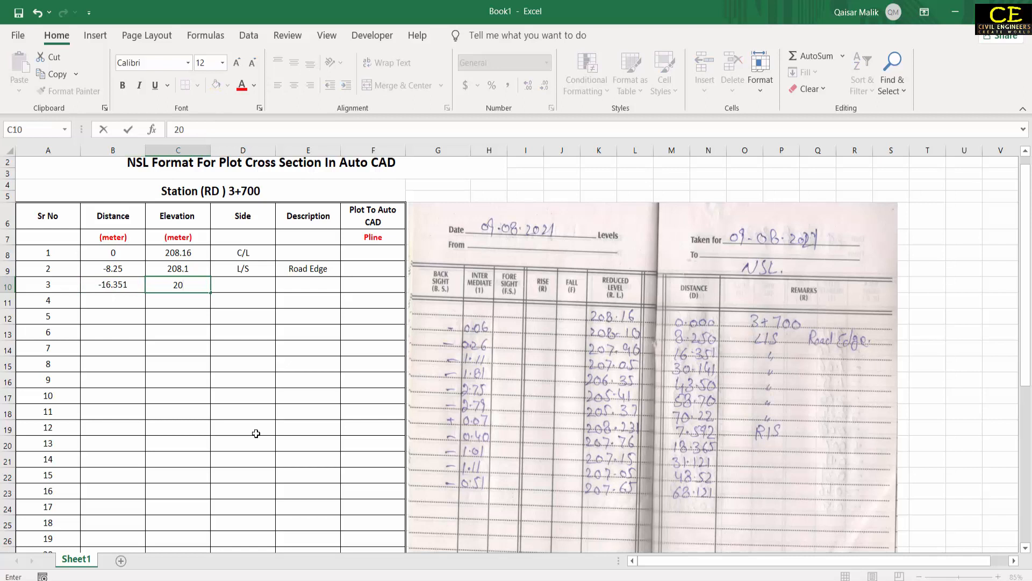
type("7.96")
key("Tab")
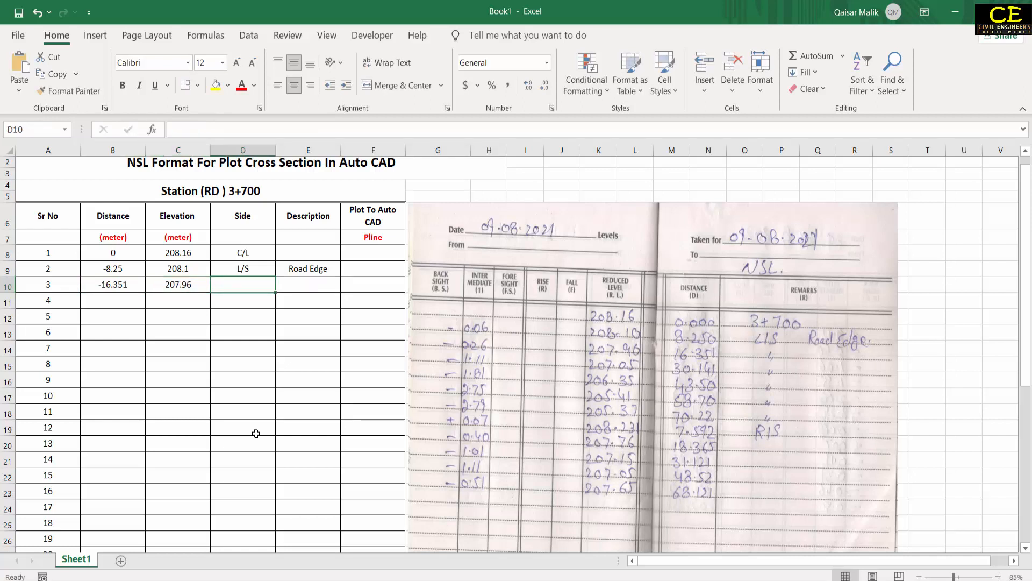
type("L/S")
key("Return")
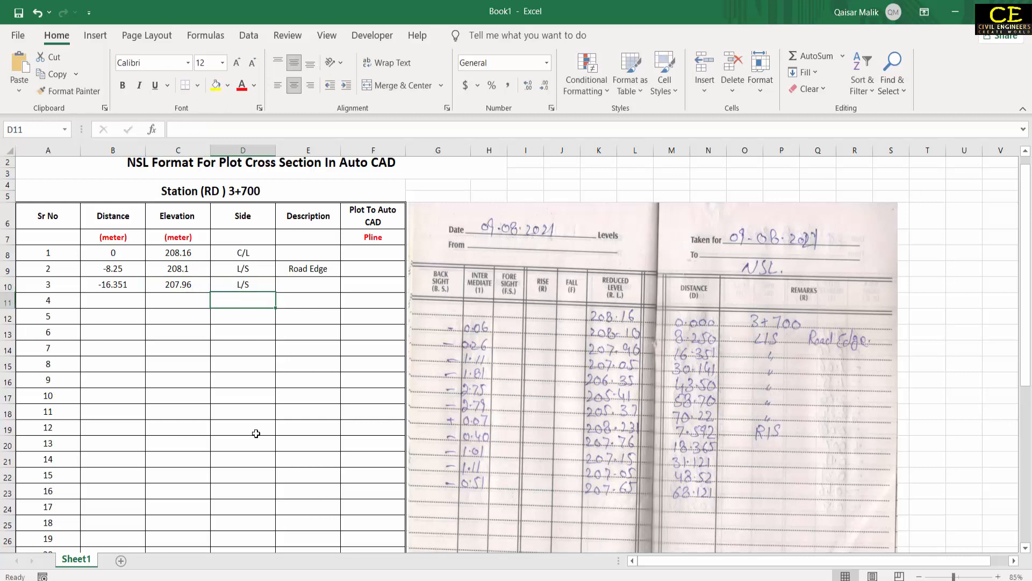
left_click(309, 284)
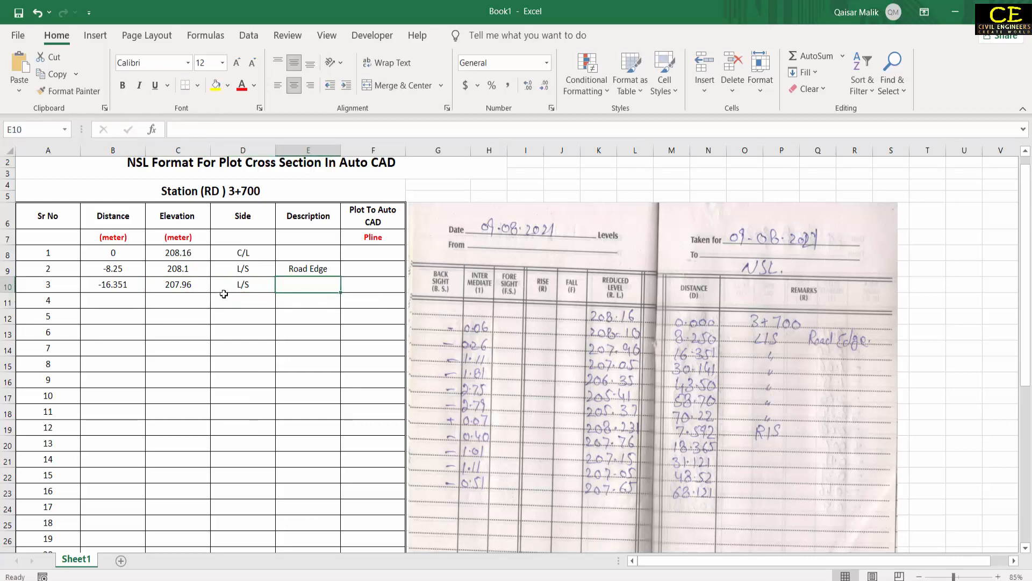
Fill in the serial 4 row with distance -30.141, elevation 207.05 and side L/S
left_click(115, 298)
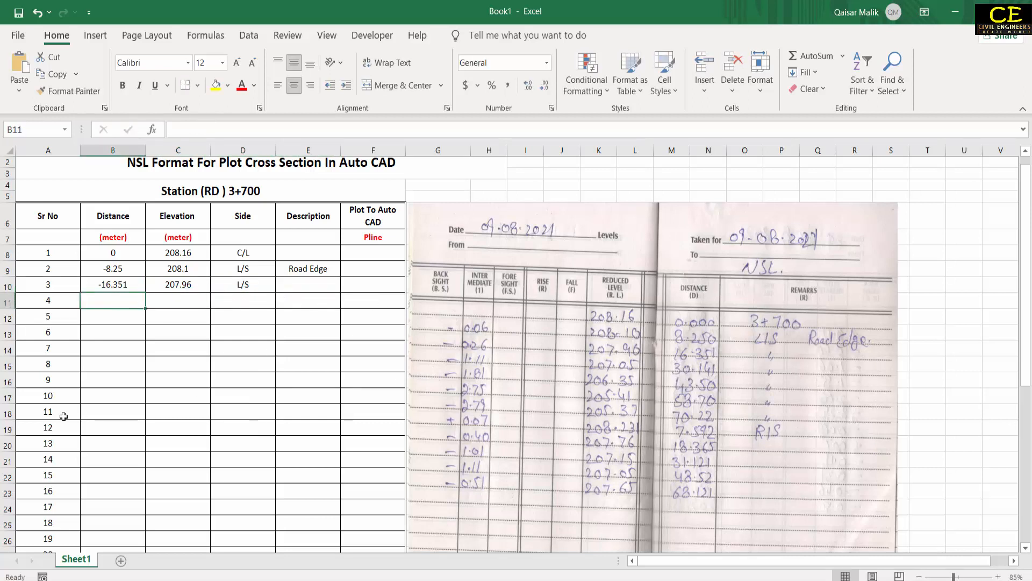
type("-30")
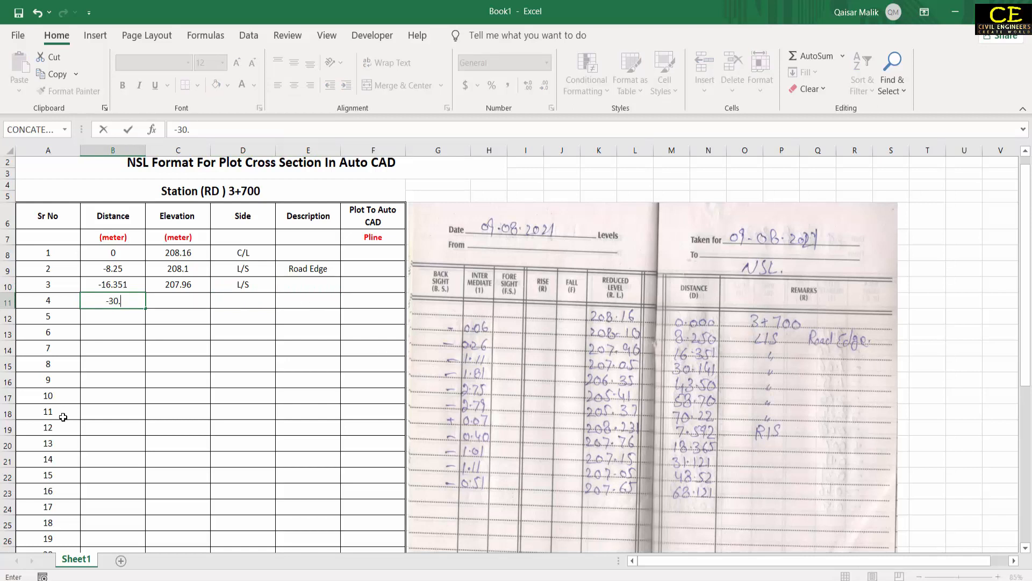
type(".141")
key("Tab")
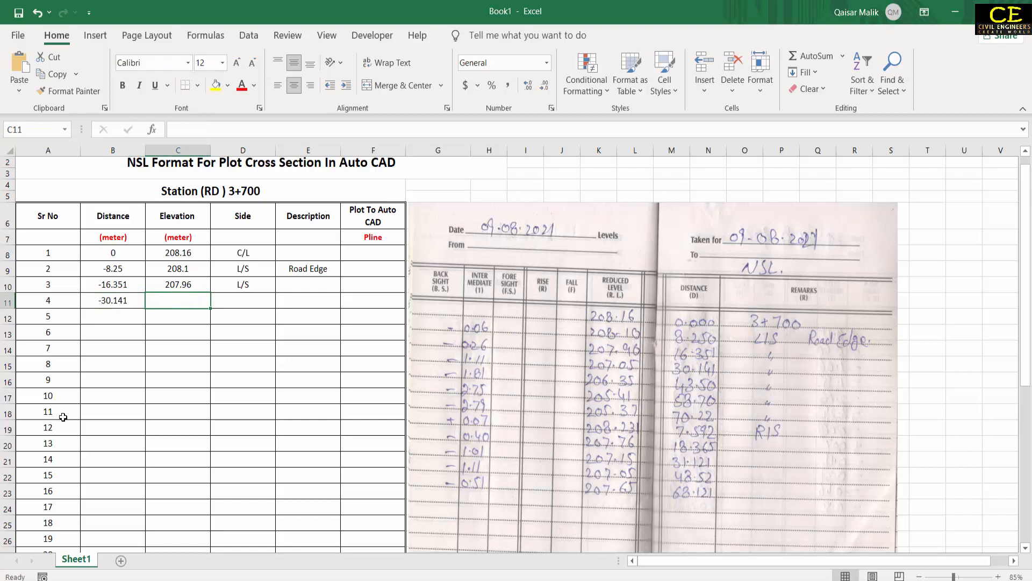
type("207.05")
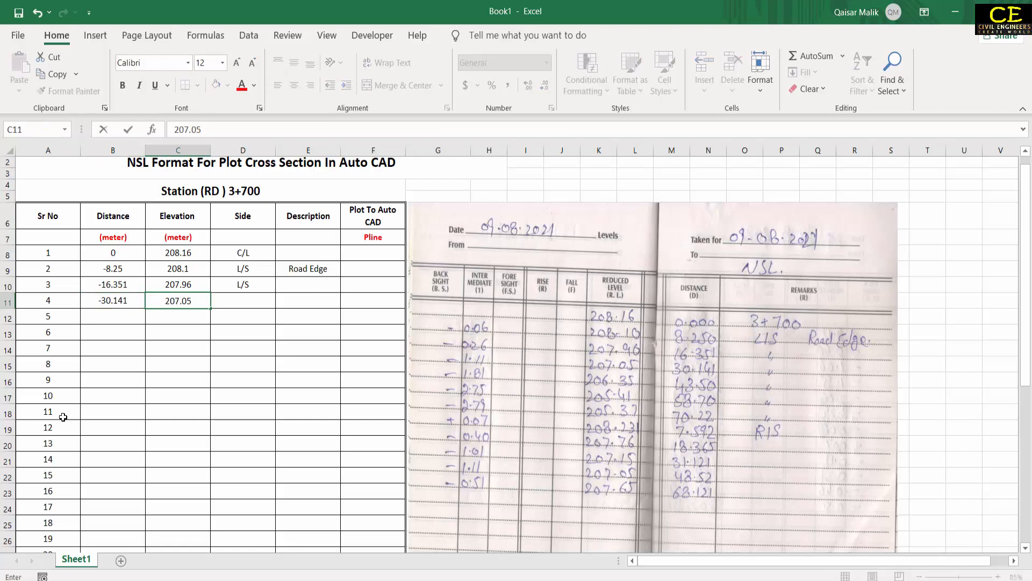
key("Tab")
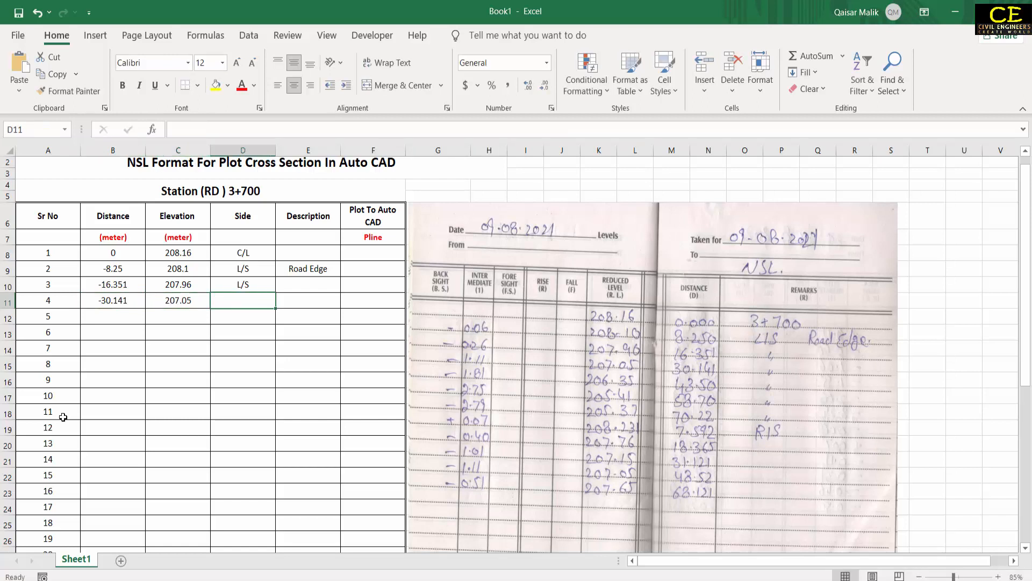
type("L/S")
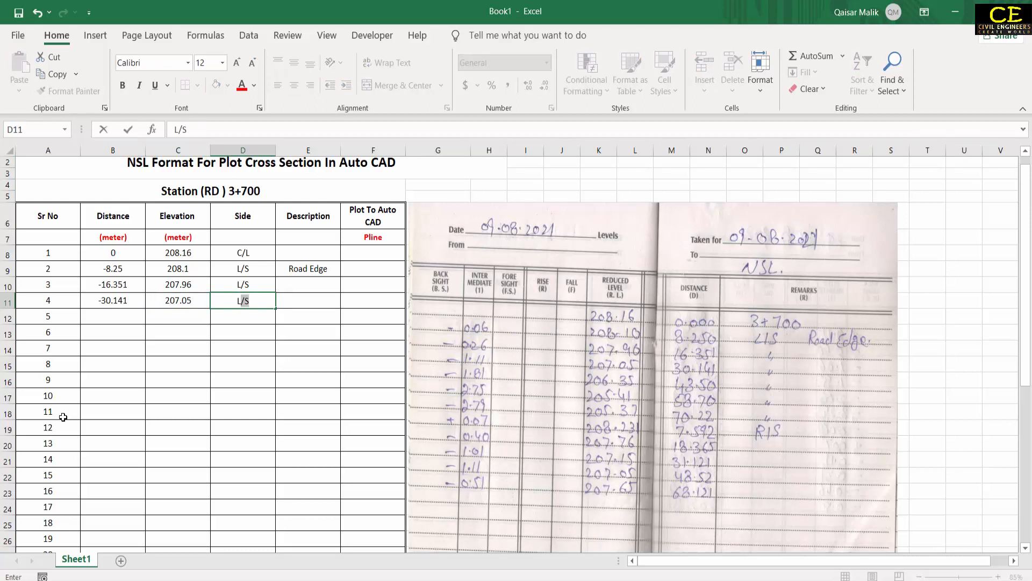
key("Return")
Fill in the serial 5 row with distance -43.50, elevation 206.35 and side L/S
left_click(112, 316)
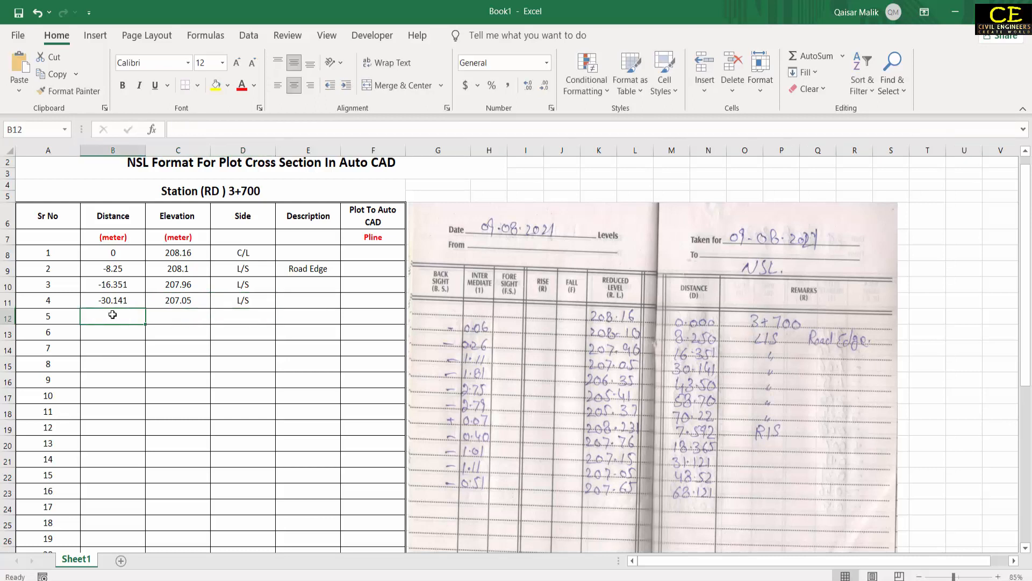
type("-43")
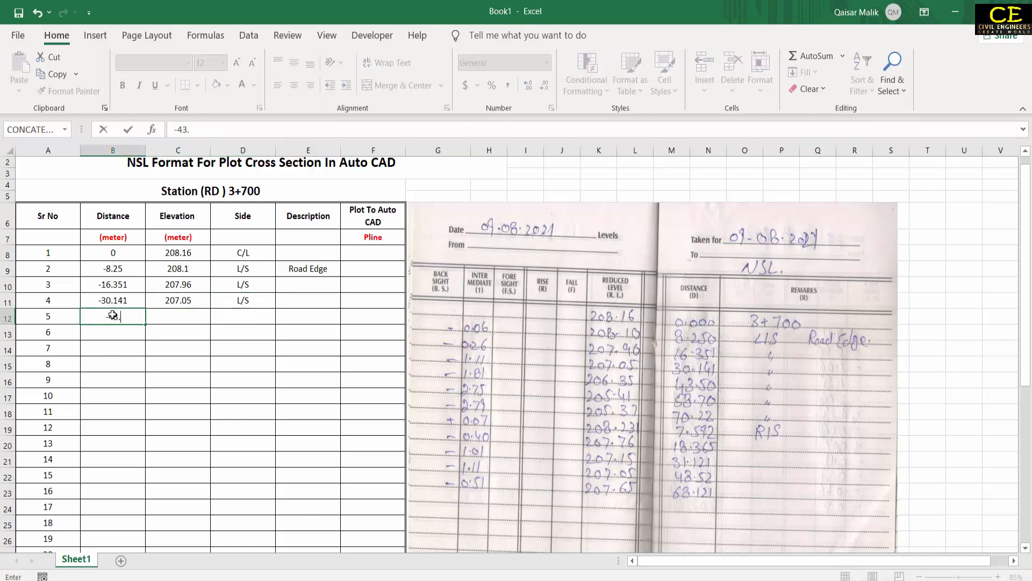
type(".50")
key("Tab")
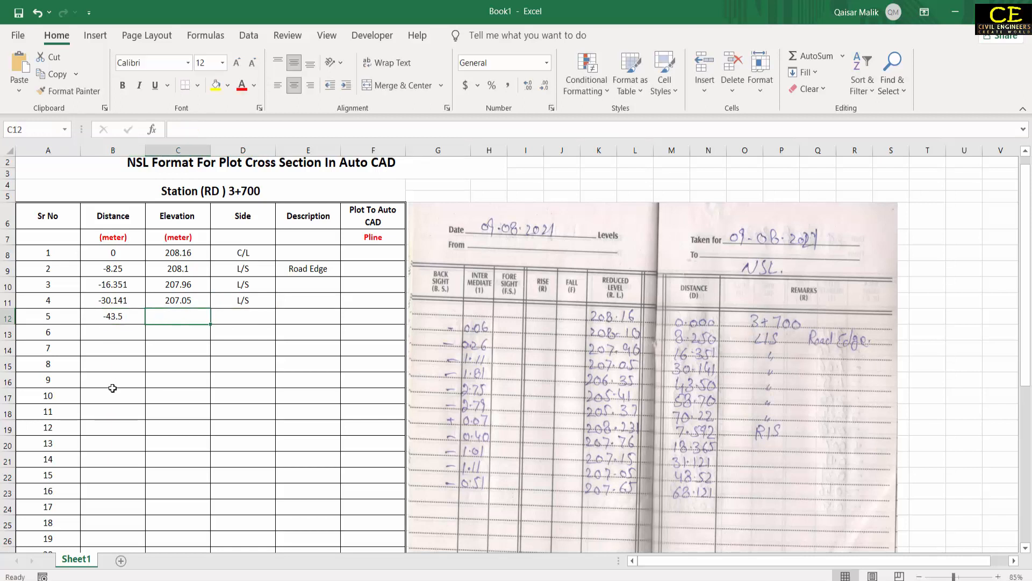
type("206.35")
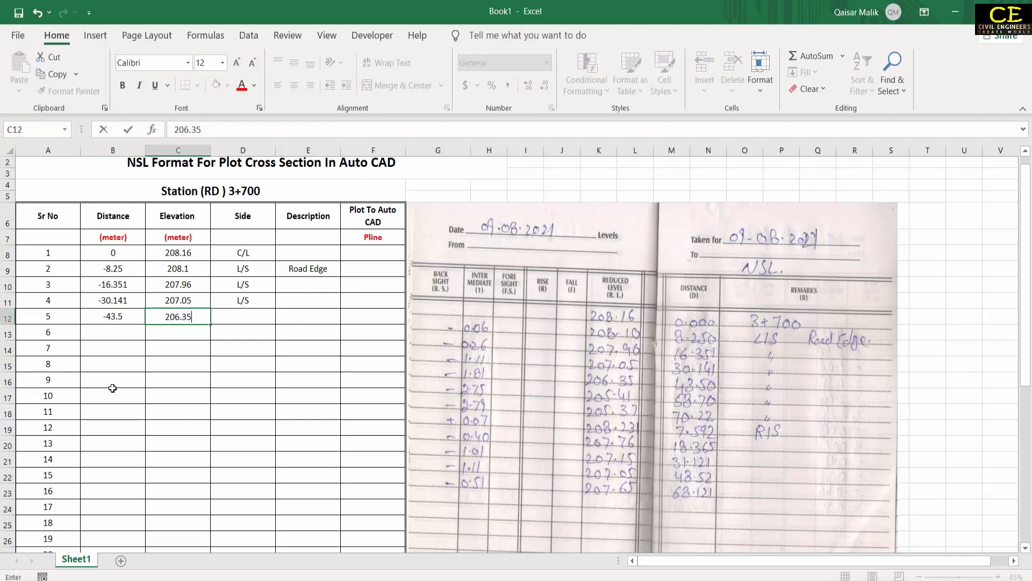
key("Tab")
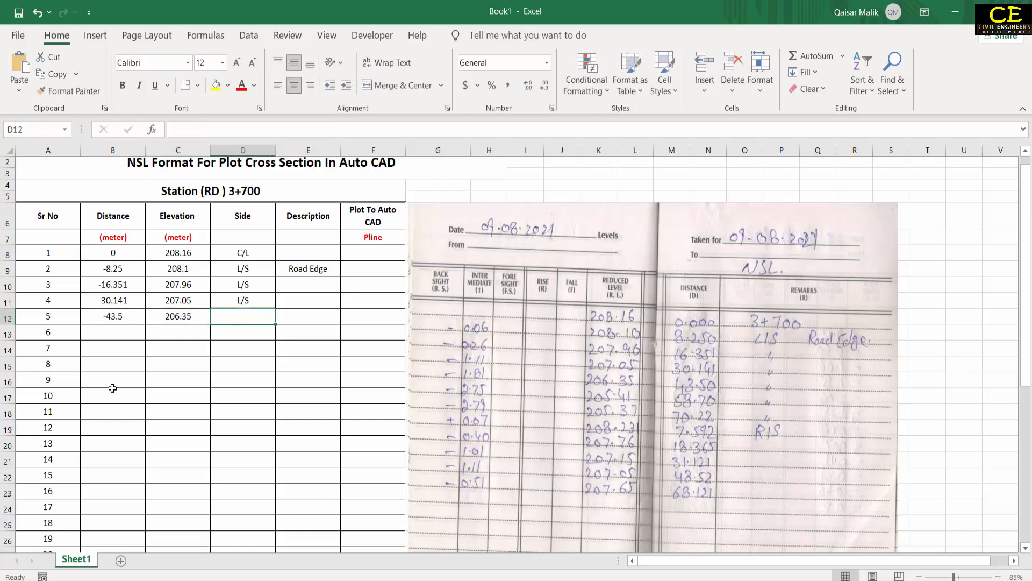
type("L/S")
key("Return")
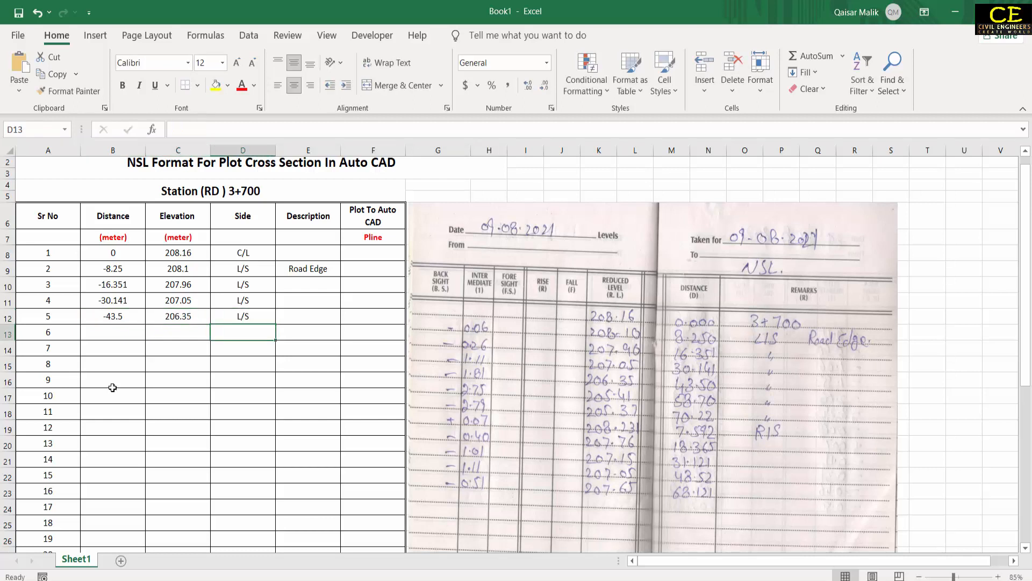
Fill in the serial 6 row with distance -58.70, elevation 205.41 and side L/S
left_click(124, 338)
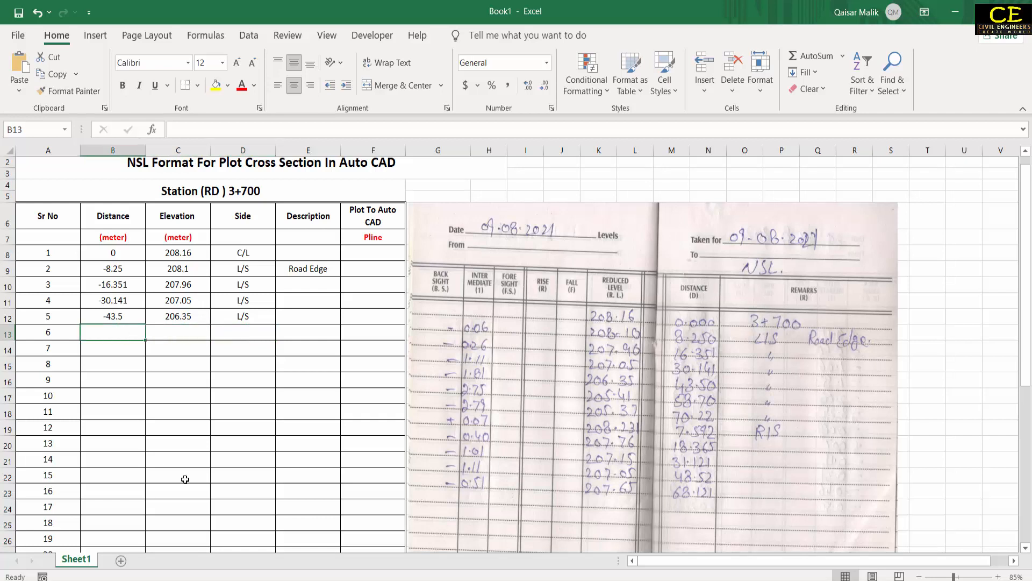
type("58")
key("BackSpace")
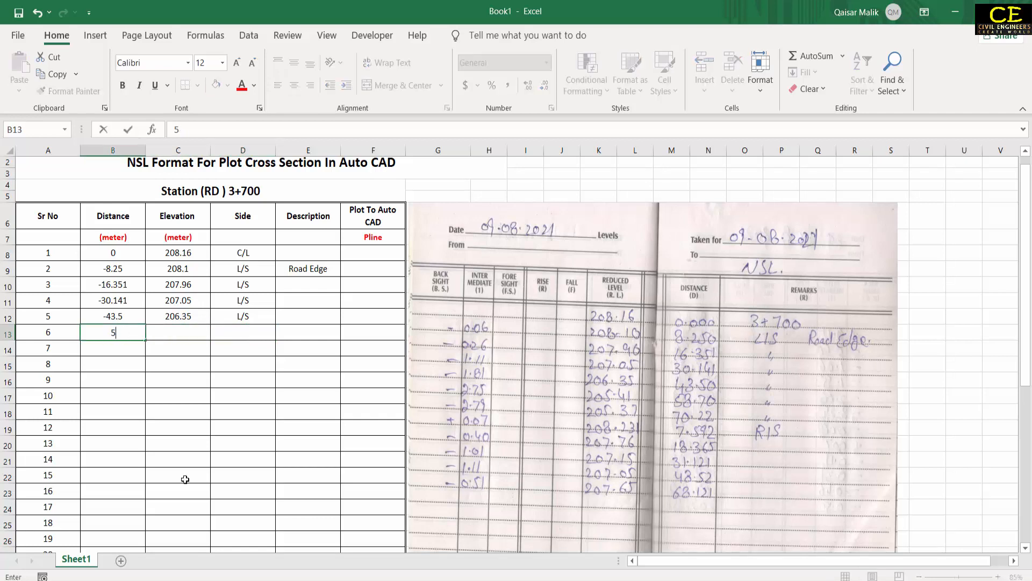
type("-58.")
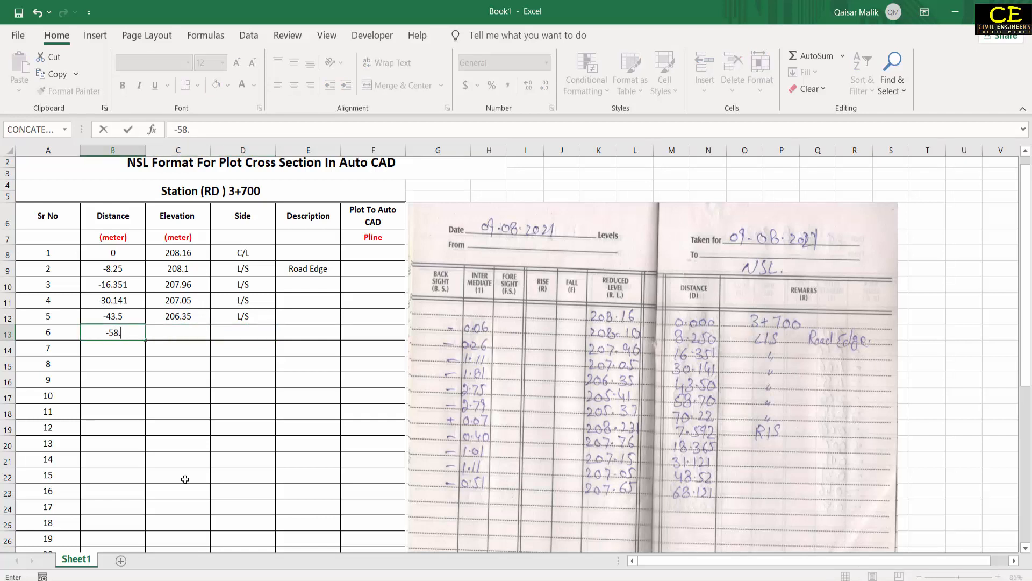
type("70")
key("Tab")
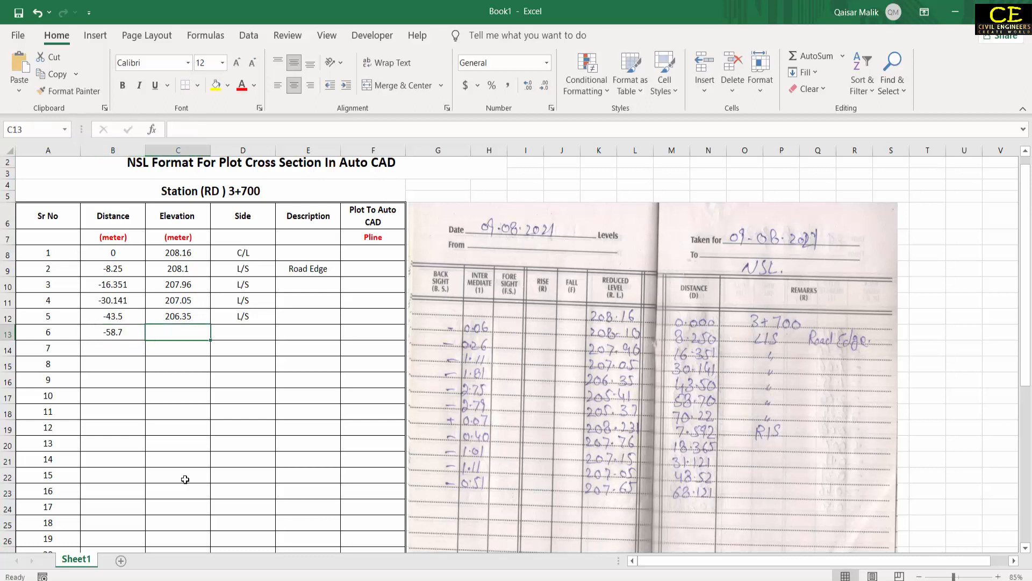
type("205.41")
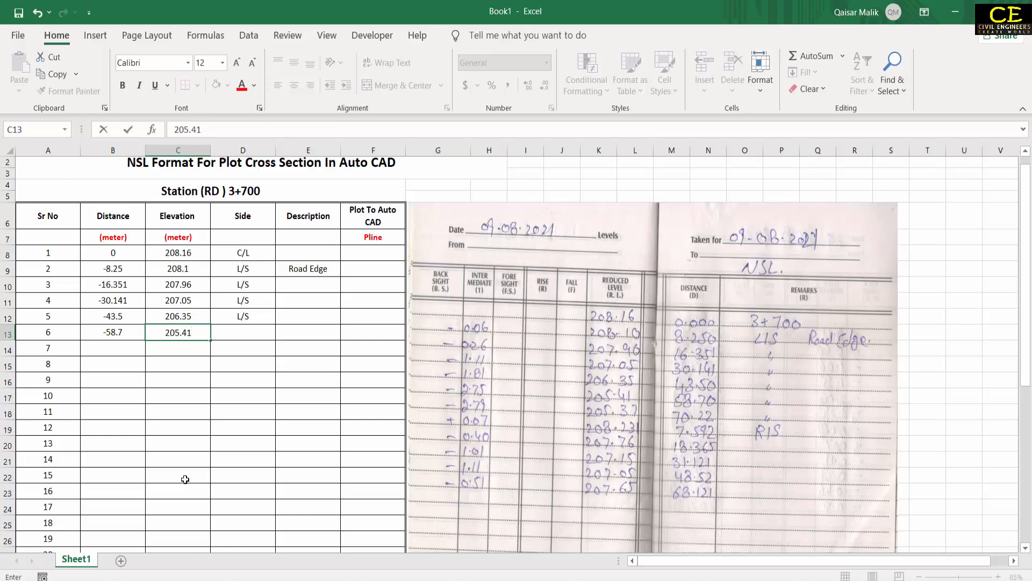
key("Tab")
type("L/S")
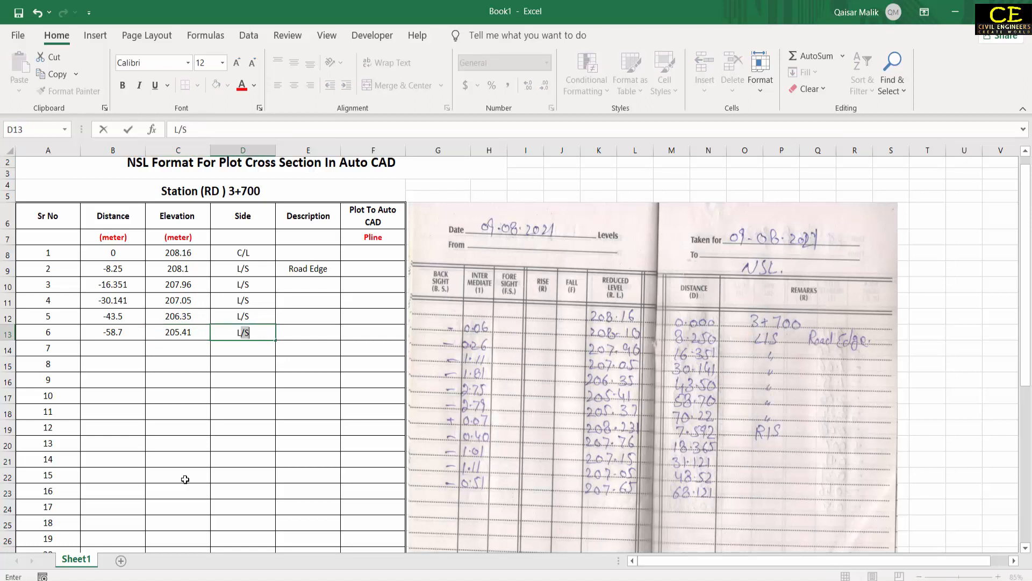
key("Return")
Fill in the serial 7 row with distance -70.22, elevation 205.37 and side L/S
key("Left")
key("Left")
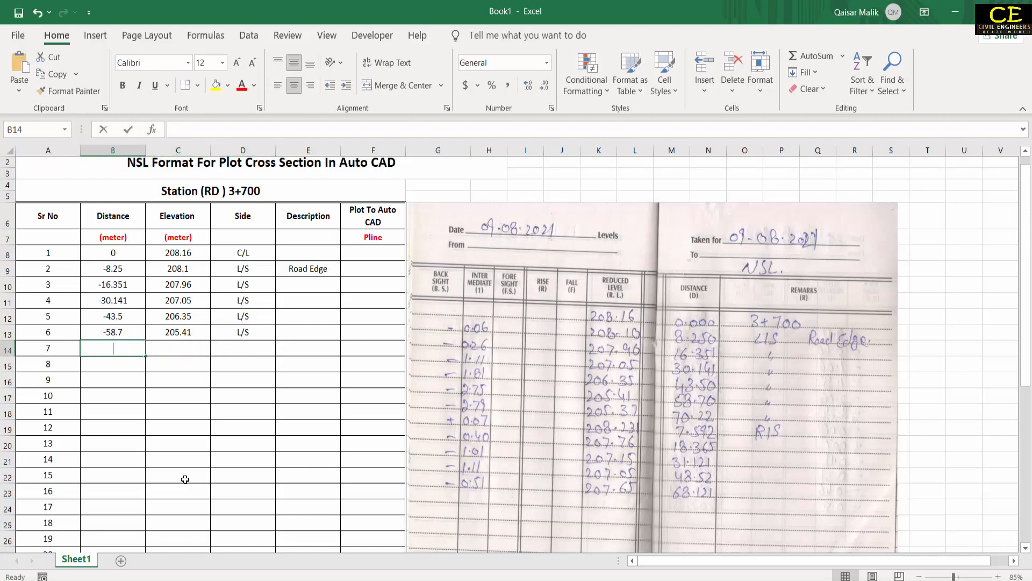
type("-70.22")
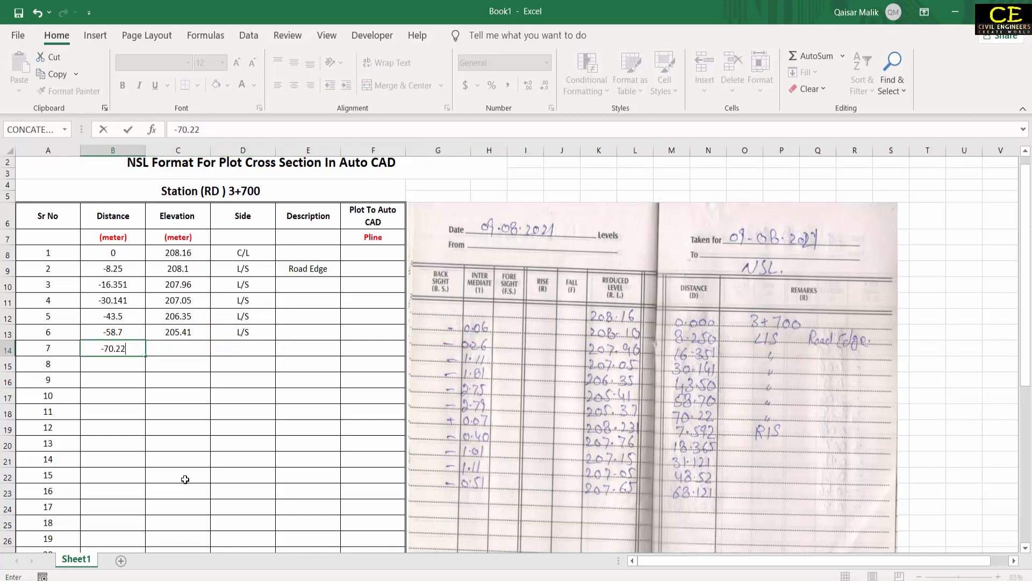
key("Tab")
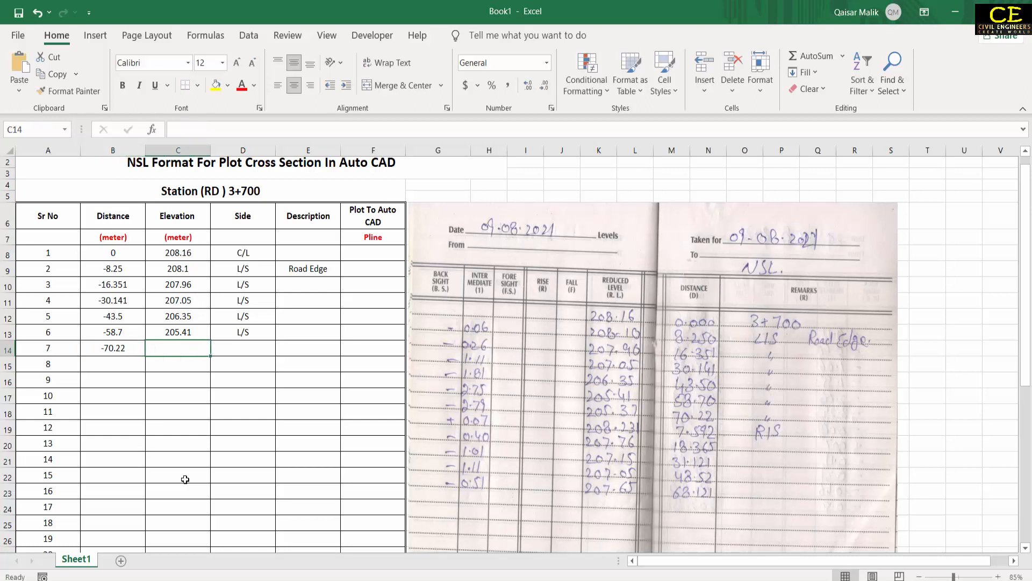
type("205.37")
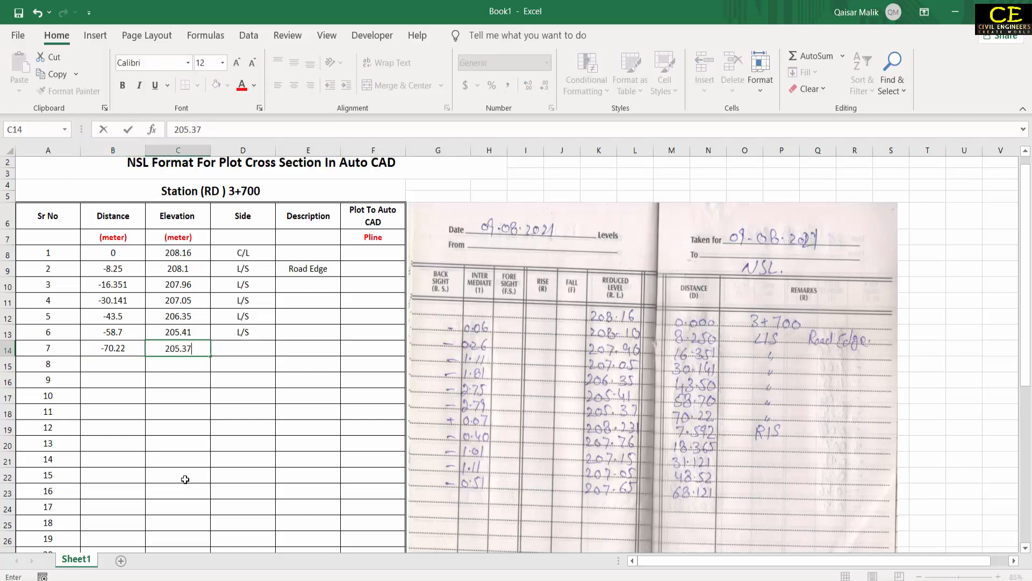
key("Tab")
type("L/S")
key("Down")
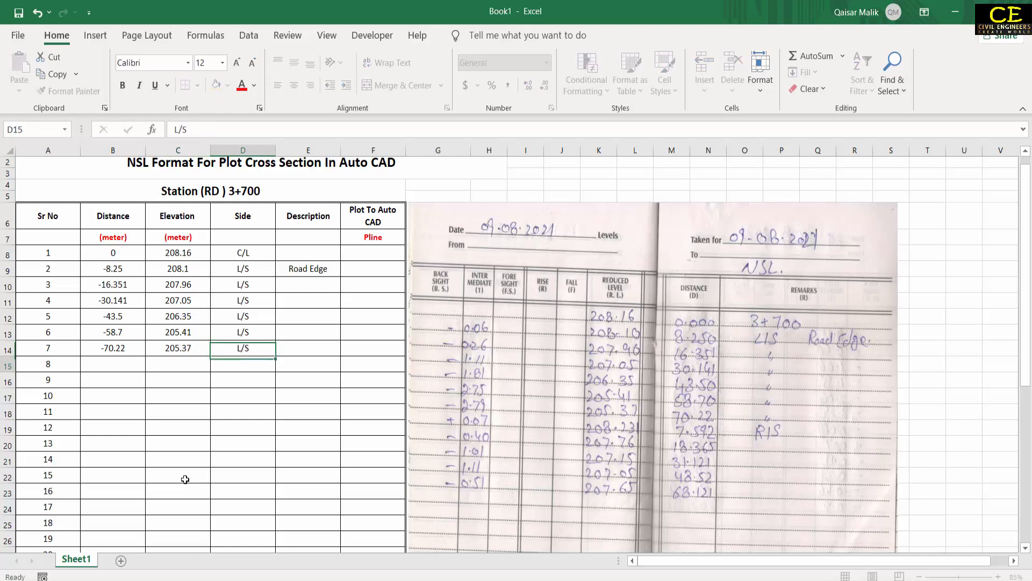
left_click(107, 353)
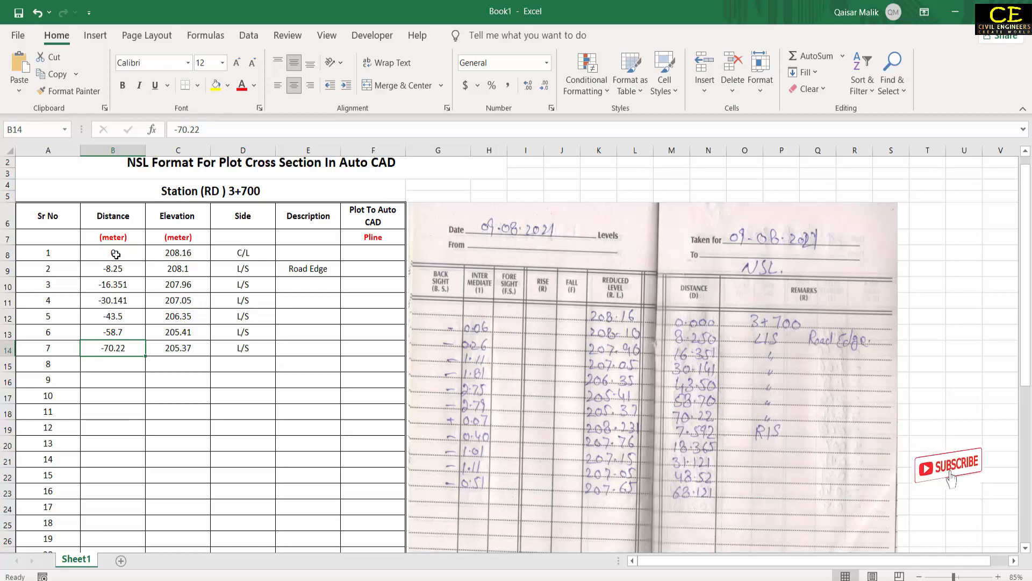
left_click(261, 268)
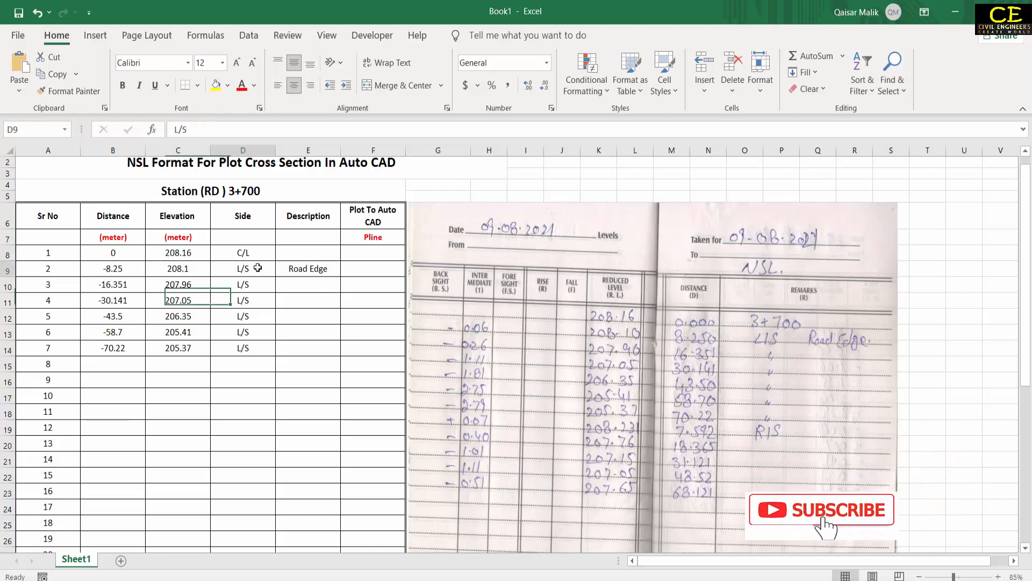
left_click(130, 269)
Fill in the serial 8 row with distance 7.592, elevation 208.23 and side R/S
left_click(116, 362)
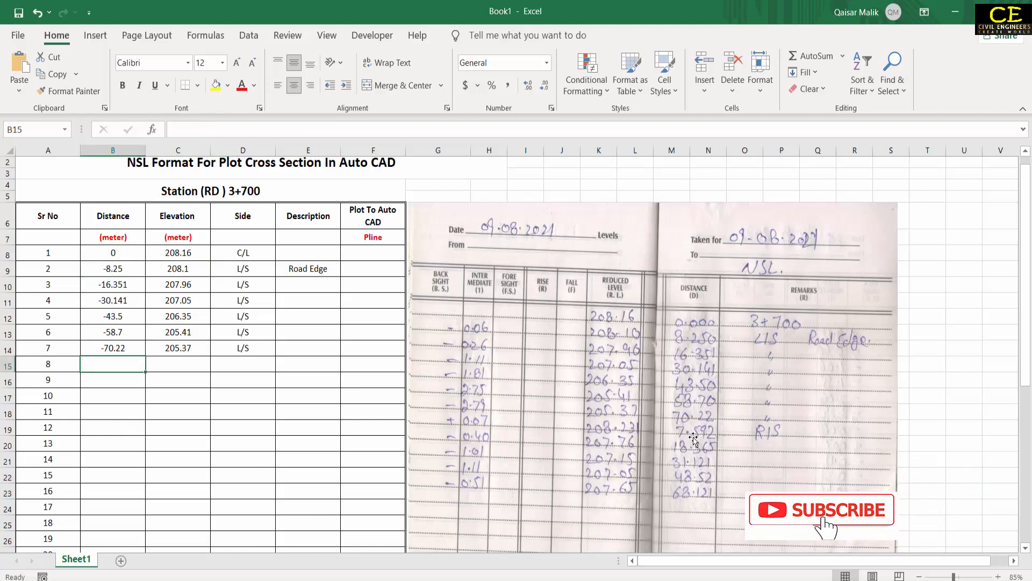
type("7.592")
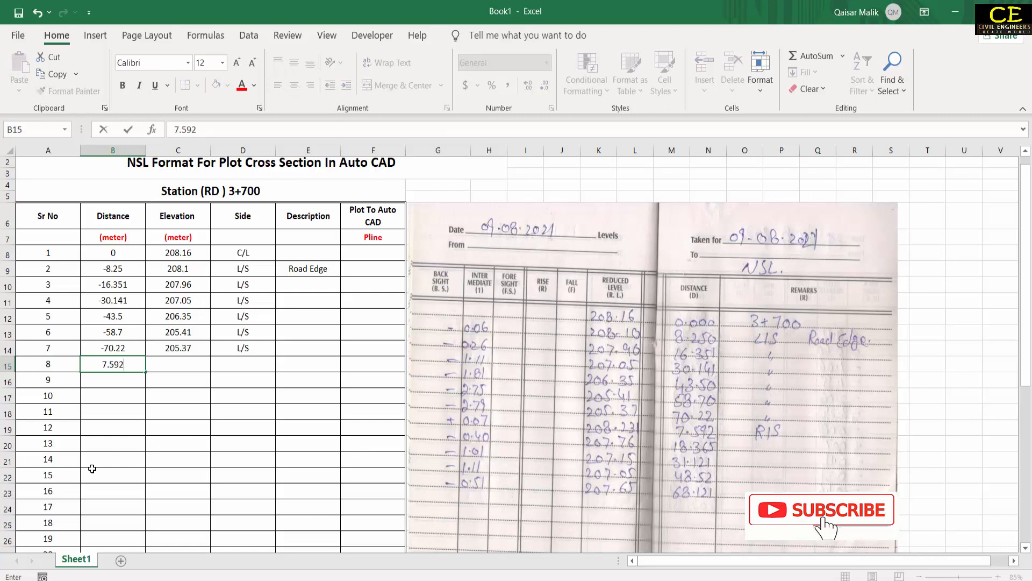
key("Tab")
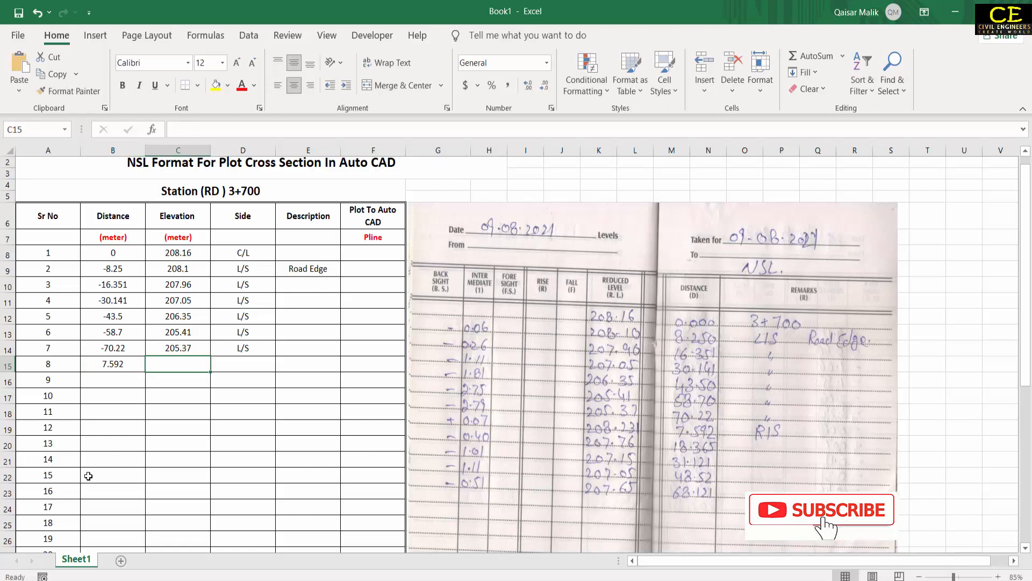
type("208.23")
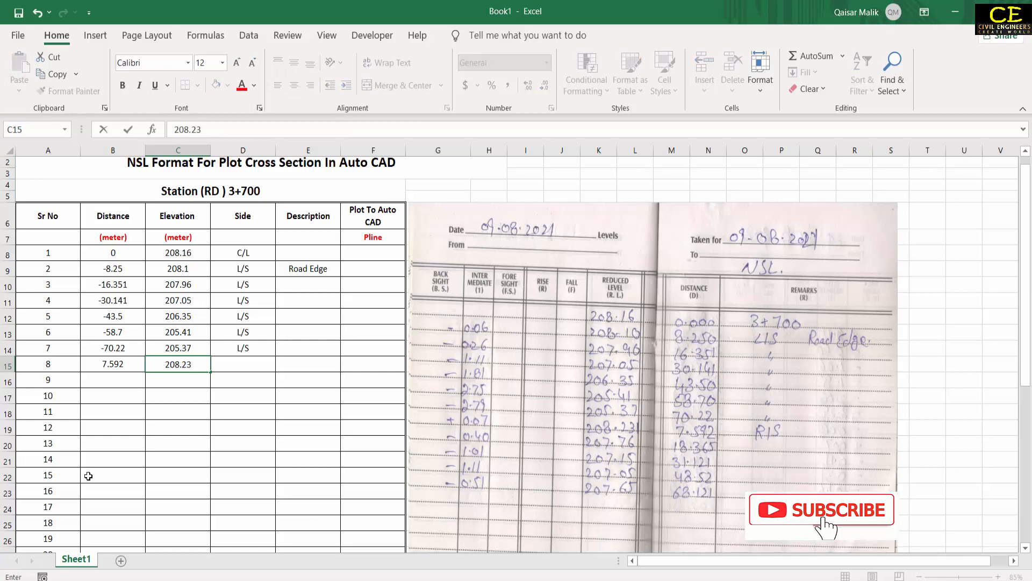
key("Tab")
type("R/")
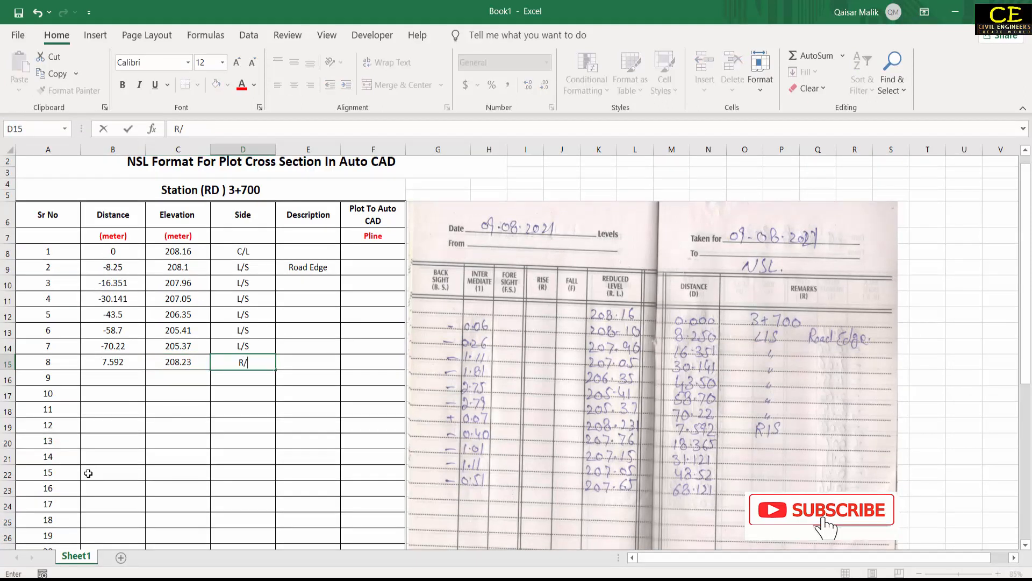
type("S")
key("Tab")
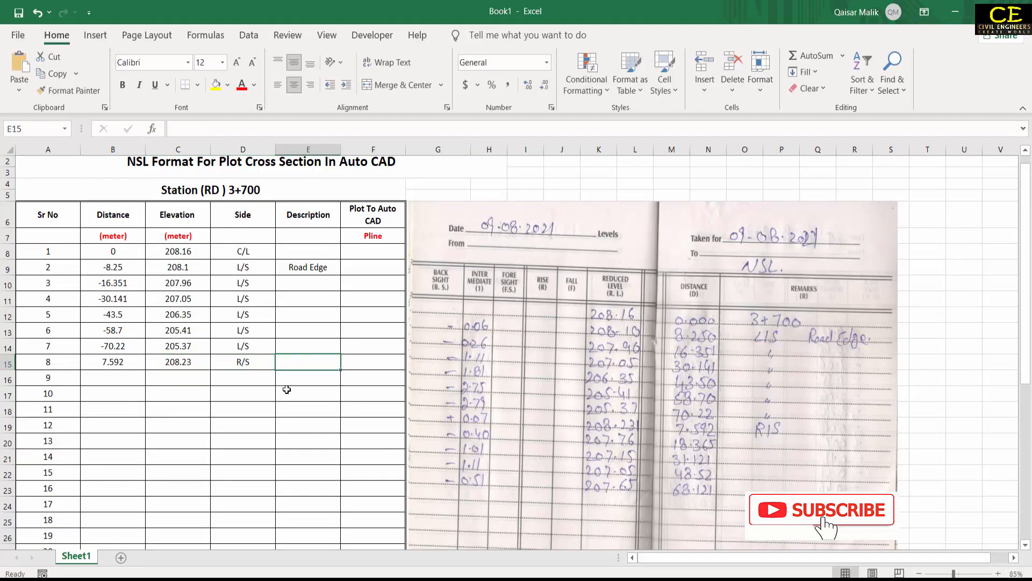
Fill in the serial 9 row with distance 18.365, elevation 207.76 and side R/S
left_click(117, 381)
type("18")
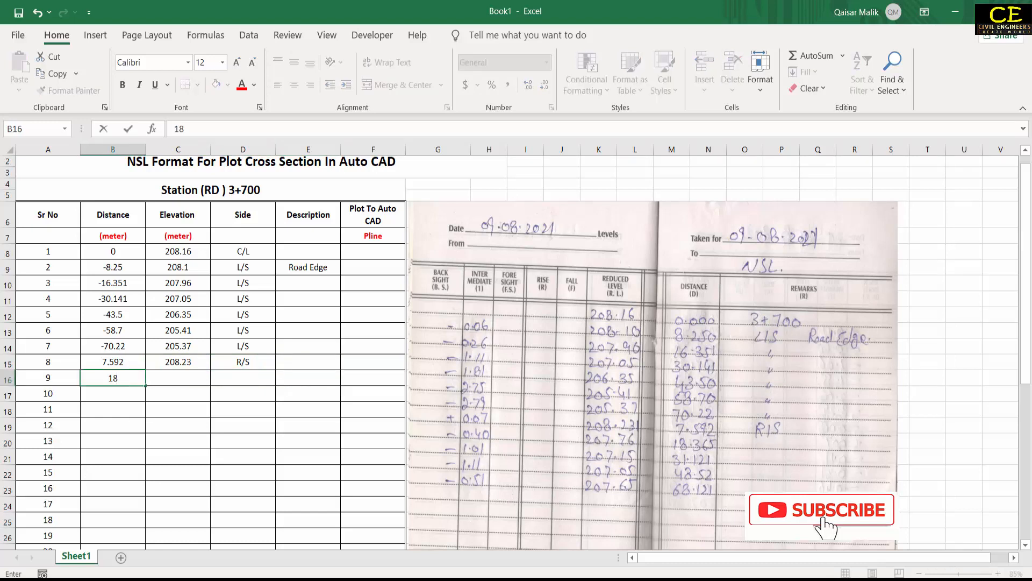
type(".365")
key("Tab")
type("20")
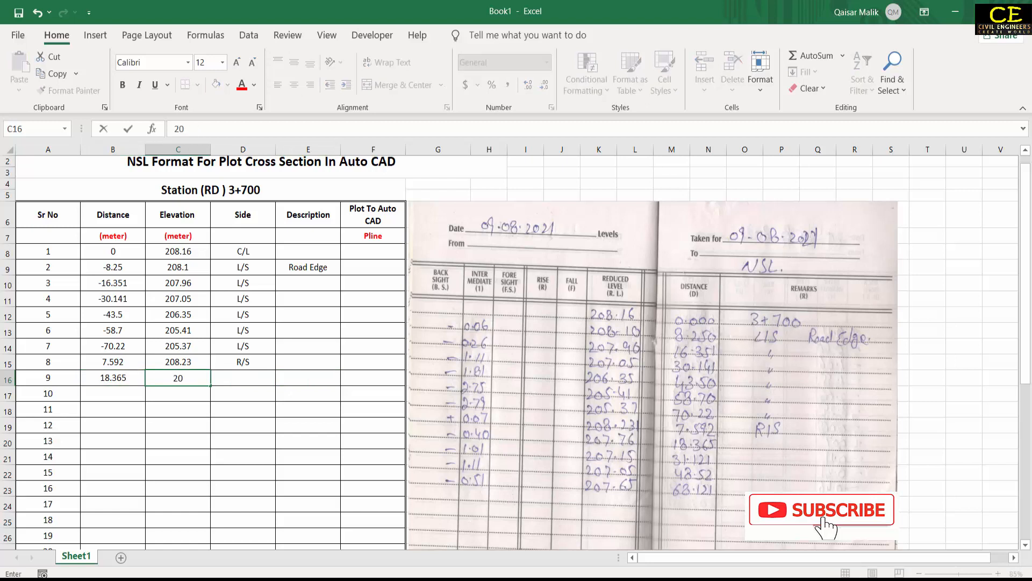
type("7.76")
key("Tab")
type("R/S")
key("Down")
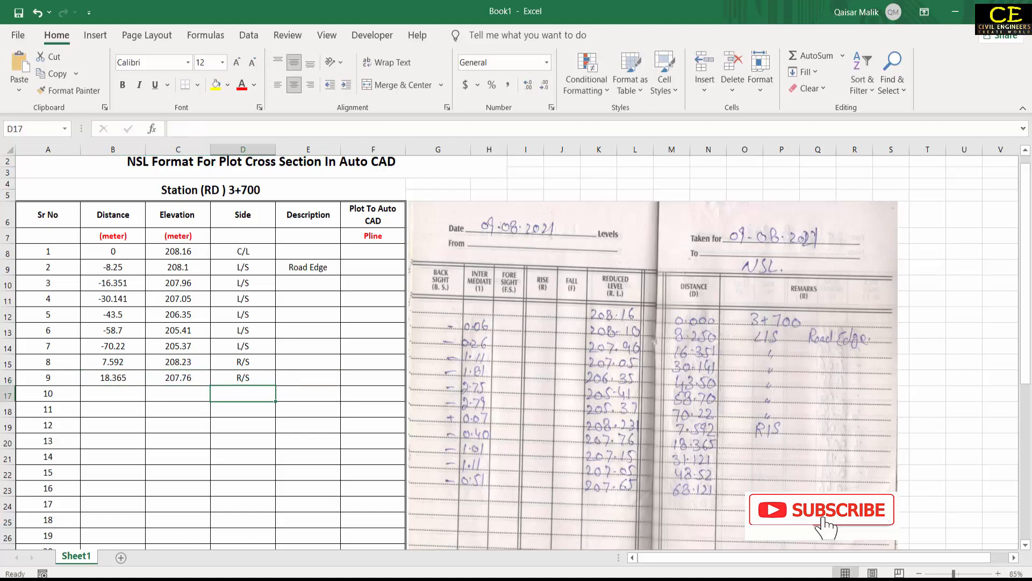
Fill in the serial 10 row with distance 31.121, elevation 207.15 and side R/S
key("Left")
key("Left")
type("31.")
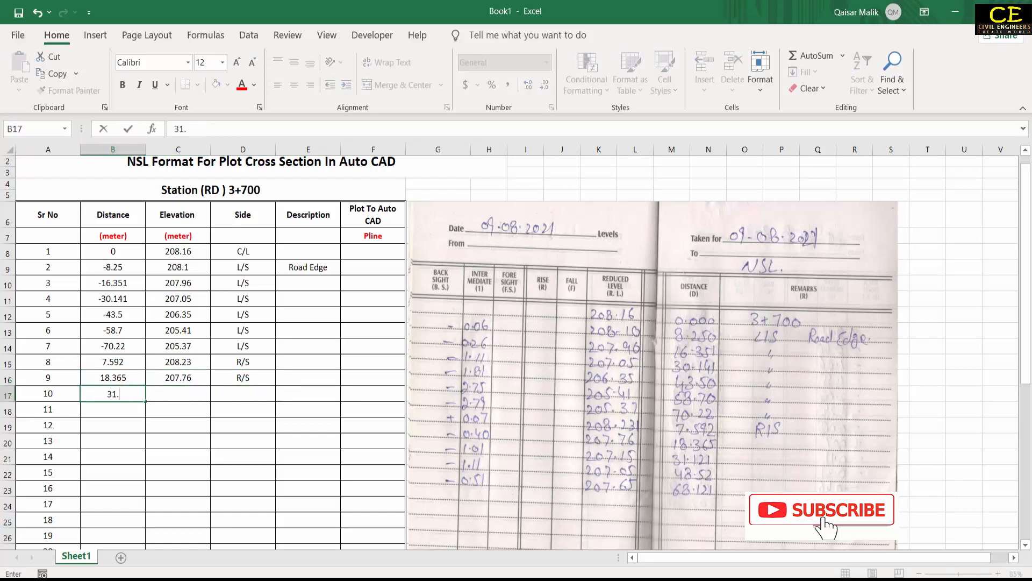
type("121")
key("Tab")
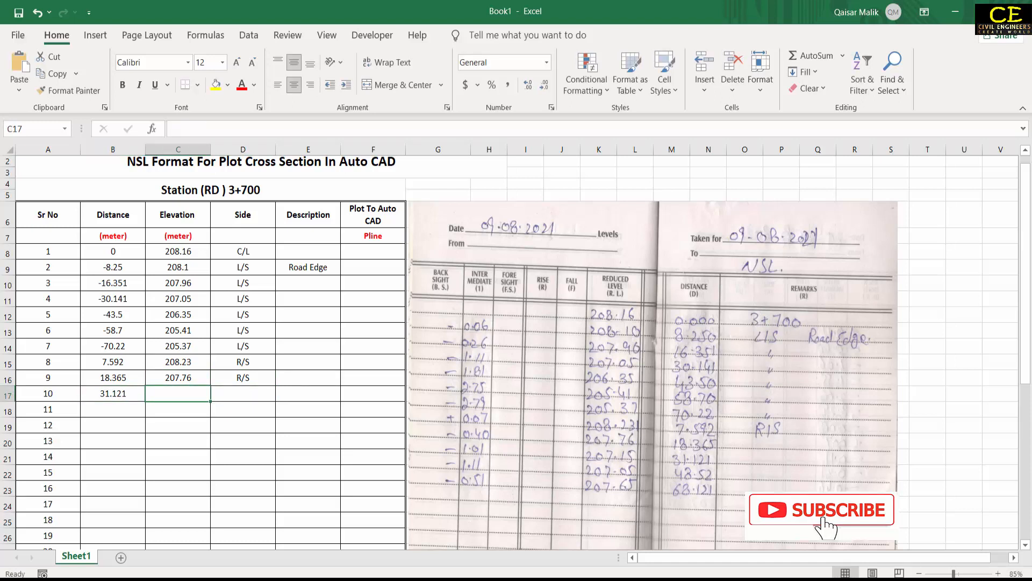
type("207")
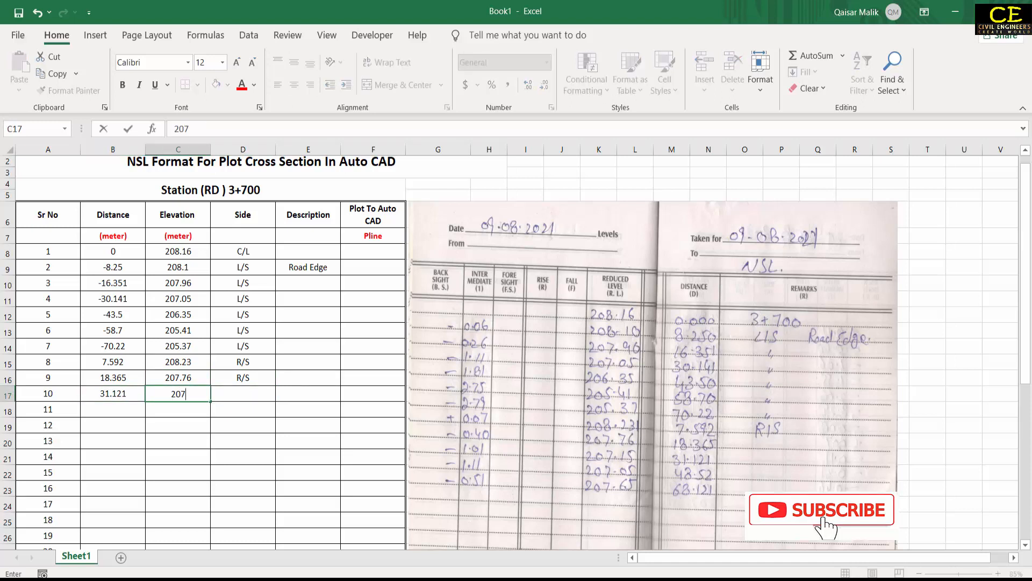
type(".15")
key("Tab")
type("R/S")
key("Down")
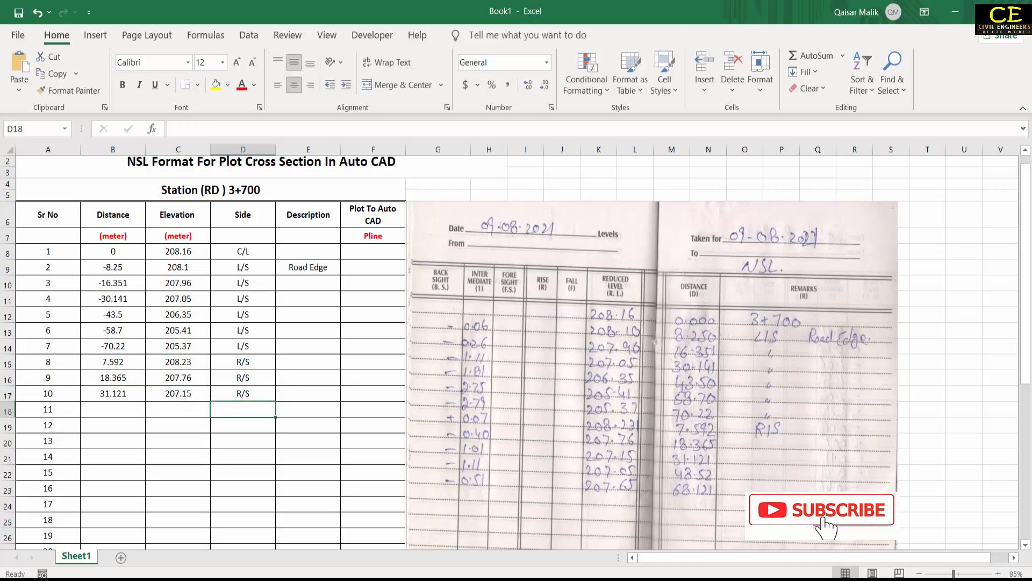
Fill in the serial 11 row with distance 48.52, elevation 207.05 and side R/S
key("Left")
key("Left")
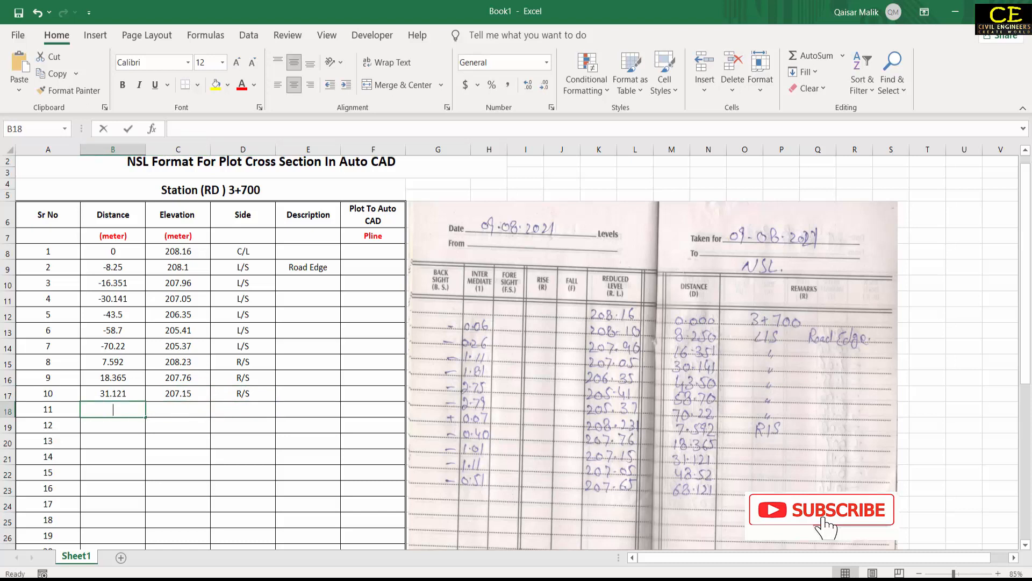
type("48.52")
key("Tab")
type("207.")
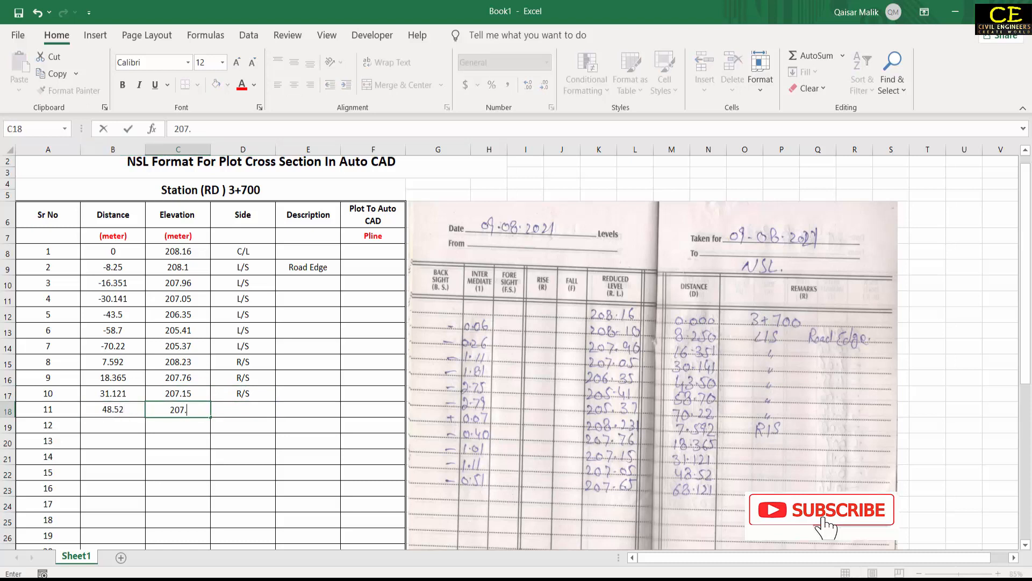
type("05")
key("Tab")
type("R/S")
key("Return")
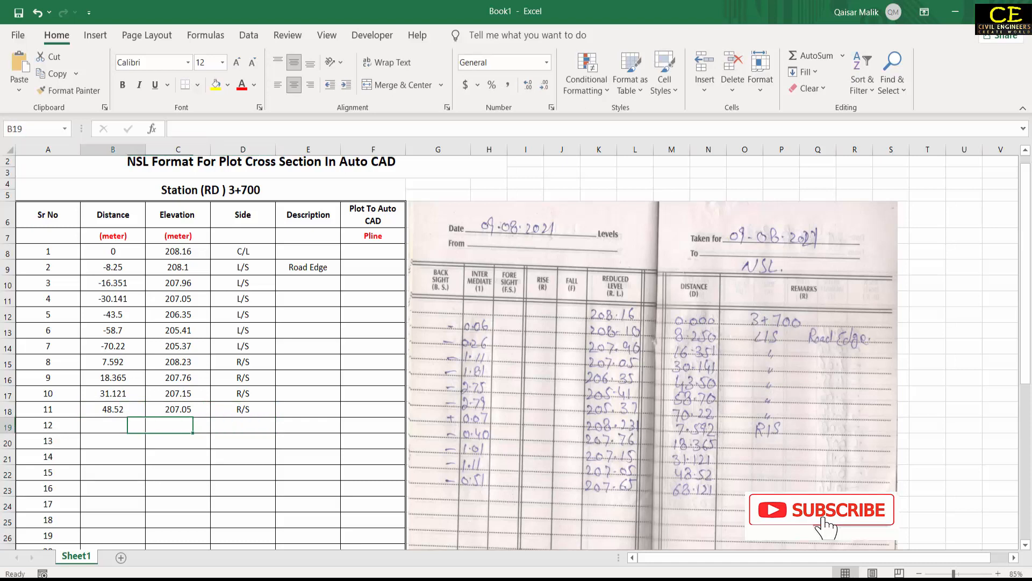
Fill in the serial 12 row with distance 68.121, elevation 207.65 and side R/S
type("68.121")
key("Tab")
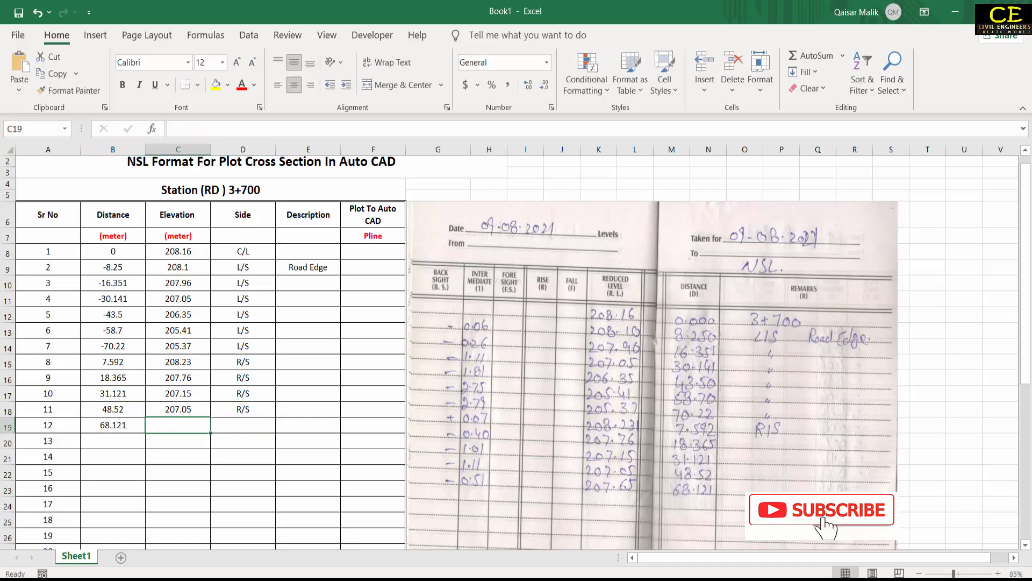
type("207.65")
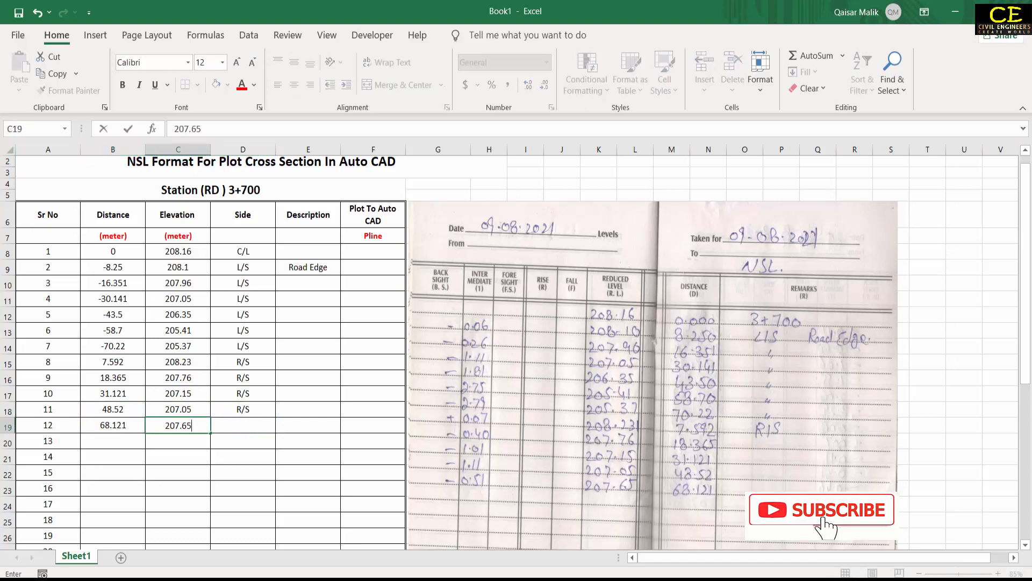
key("Tab")
type("R/S")
key("Down")
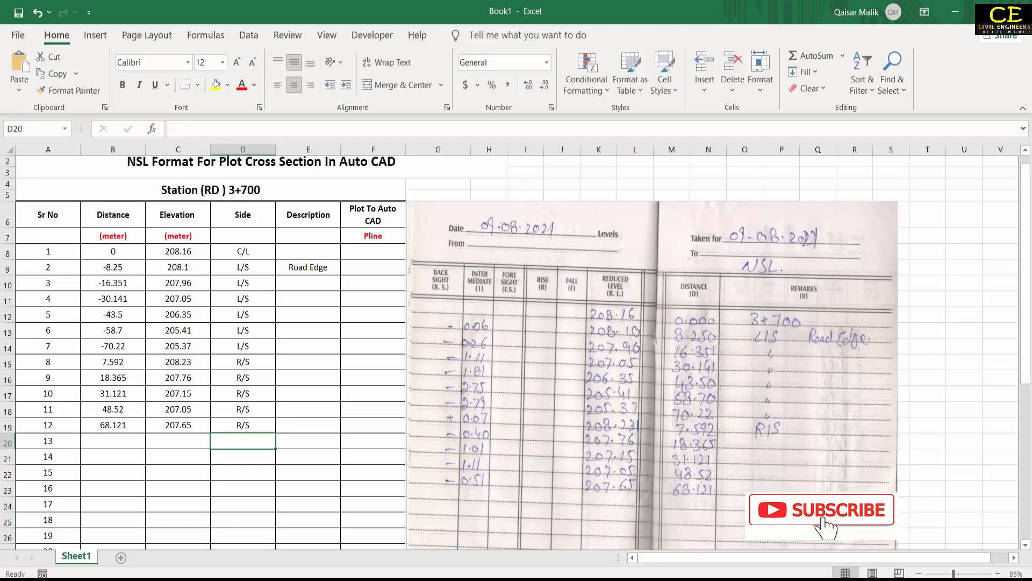
Check the Description column from serial 2 to serial 12 against the remarks on the field-book page
left_click_drag(556, 319, 554, 312)
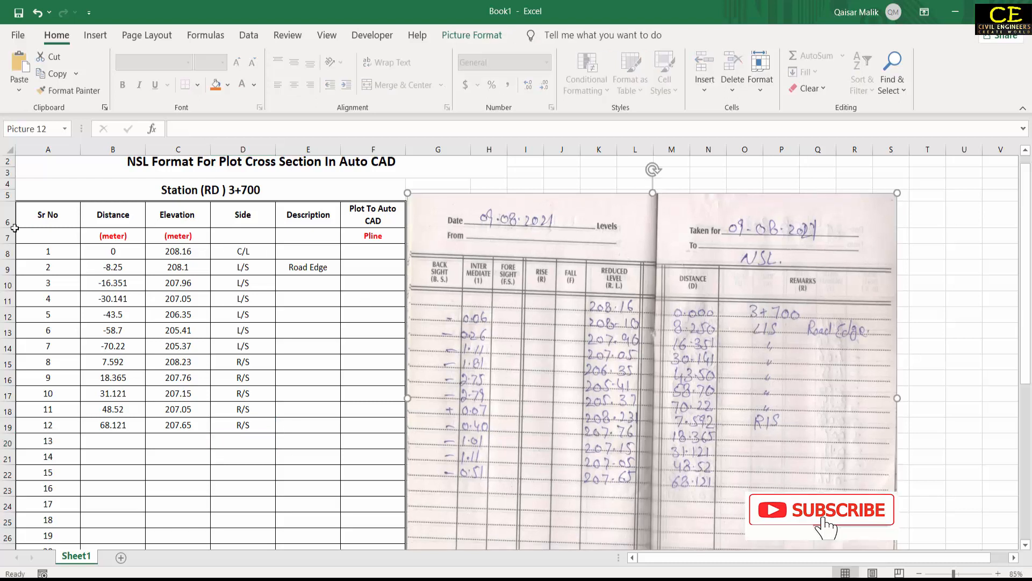
left_click(177, 218)
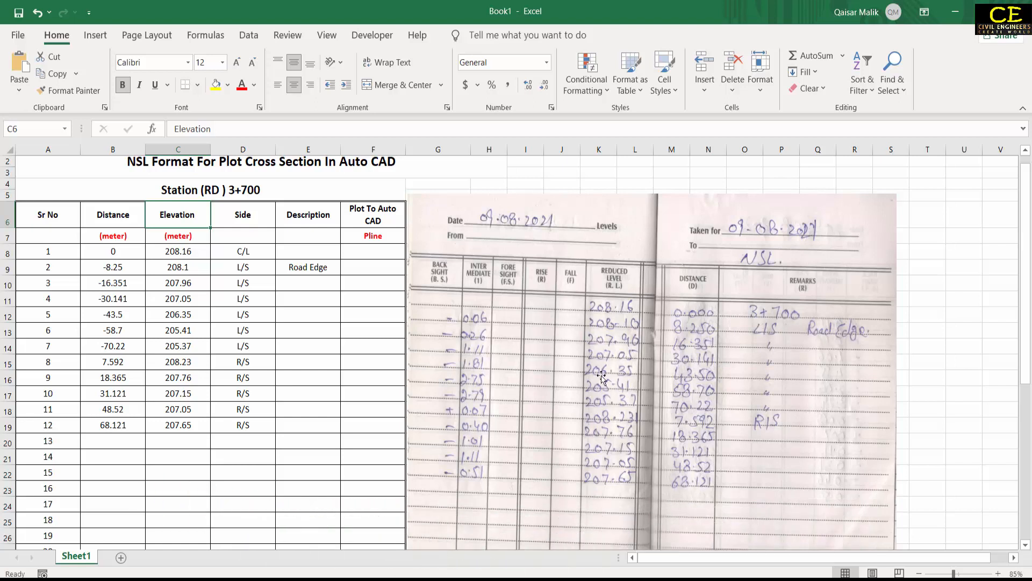
left_click(321, 271)
key("Down")
key("Down")
key("Down")
key("Down")
key("Down")
key("Down")
key("Down")
key("Down")
key("Down")
key("Down")
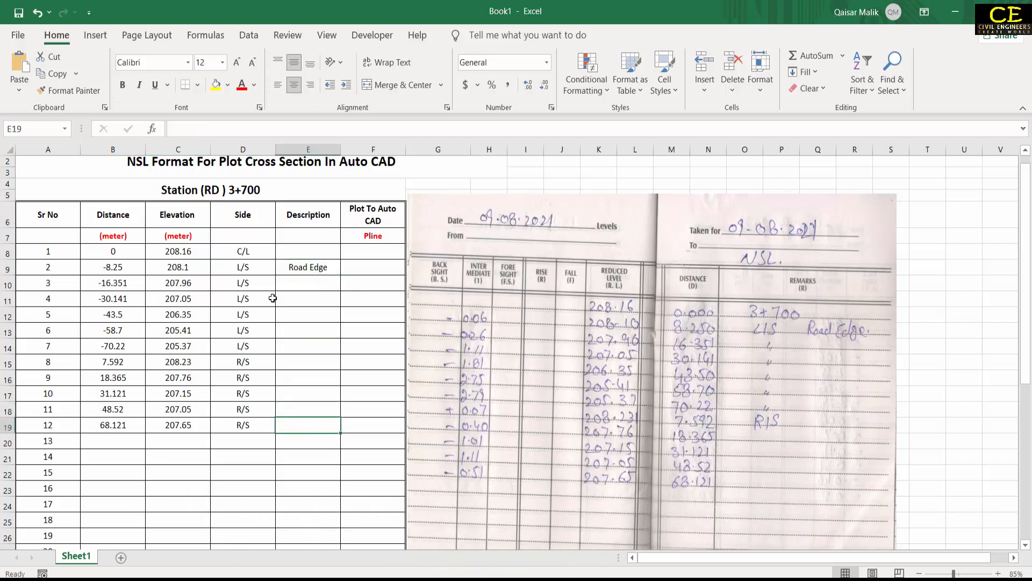
left_click(662, 271)
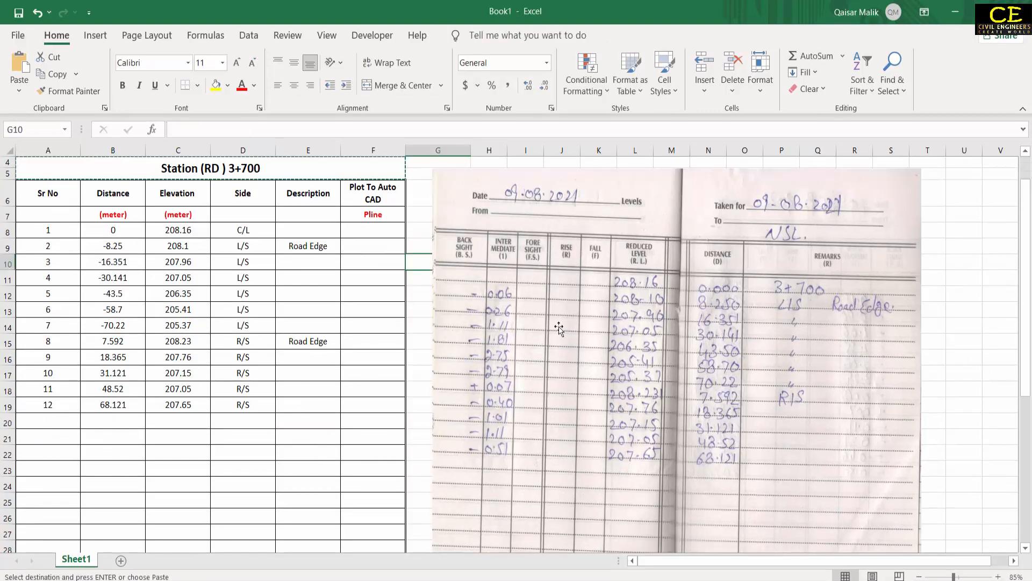
Delete the field-book picture for station 3+700 beside the table and clear the pending copy selection
left_click(558, 326)
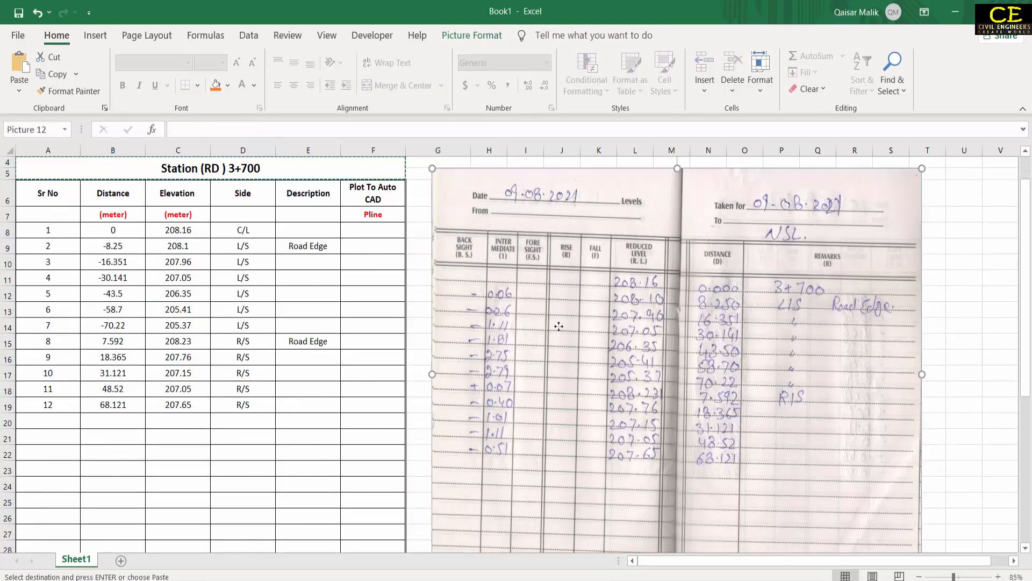
key("Delete")
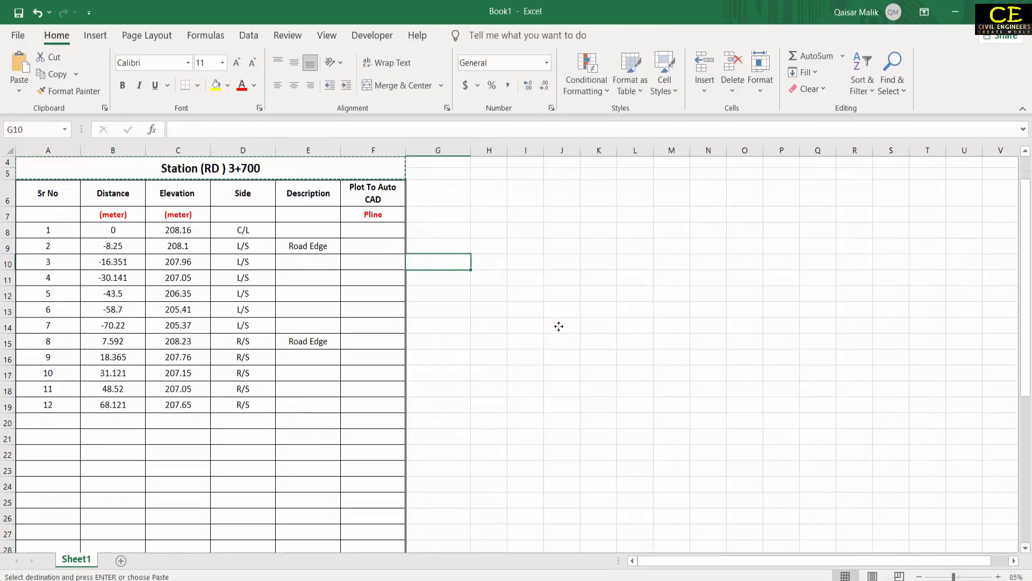
left_click(56, 278)
key("Escape")
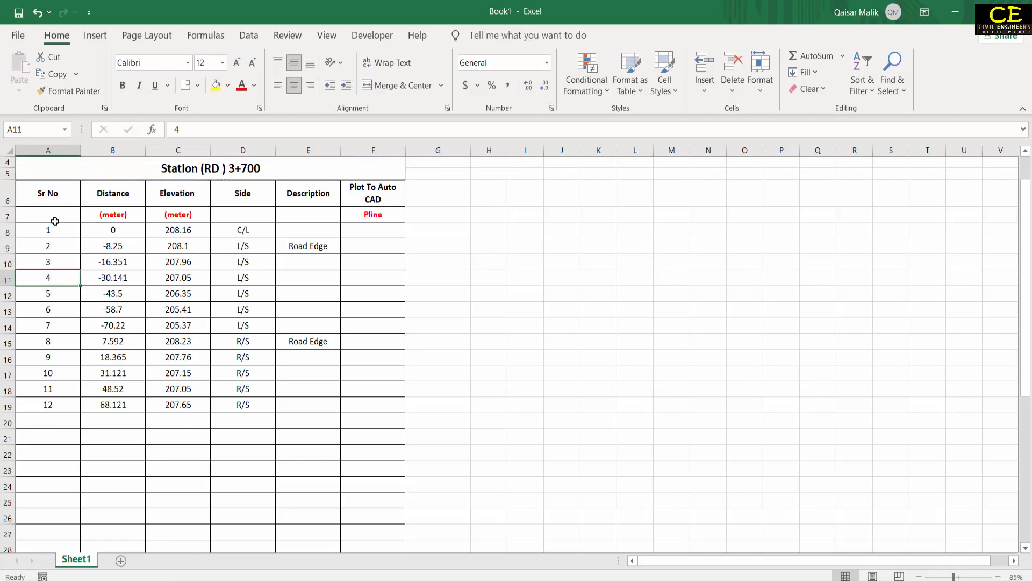
Delete worksheet rows 20 to 31 below serial 12 and clear the leftover serial number 25 in cell A21
scroll(54, 323, "down", 1)
mouse_move(7, 372)
left_mouse_down()
mouse_move(4, 543)
mouse_move(4, 344)
mouse_move(4, 358)
left_mouse_up()
right_click(5, 359)
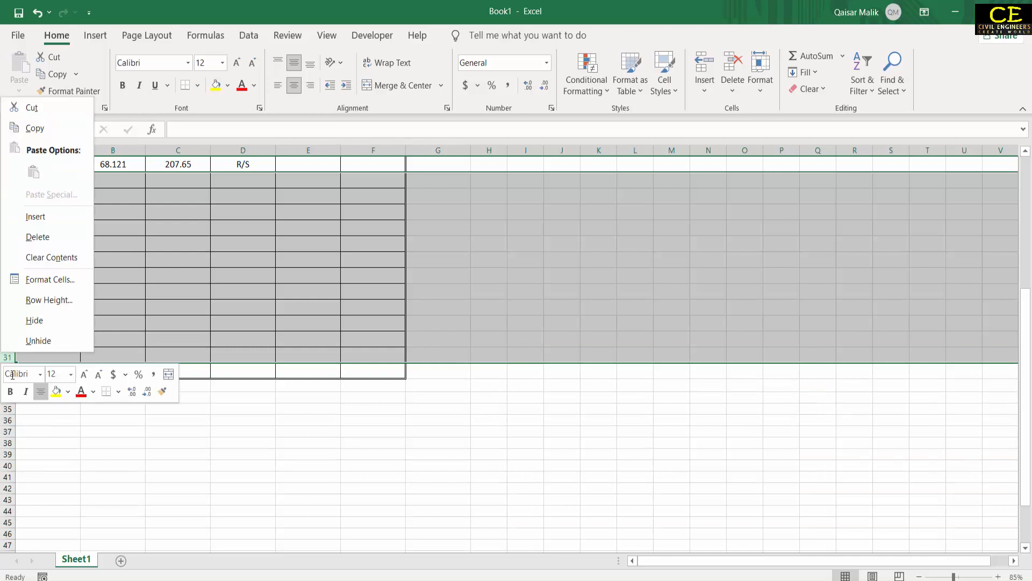
left_click(37, 236)
left_click(153, 342)
left_click(68, 199)
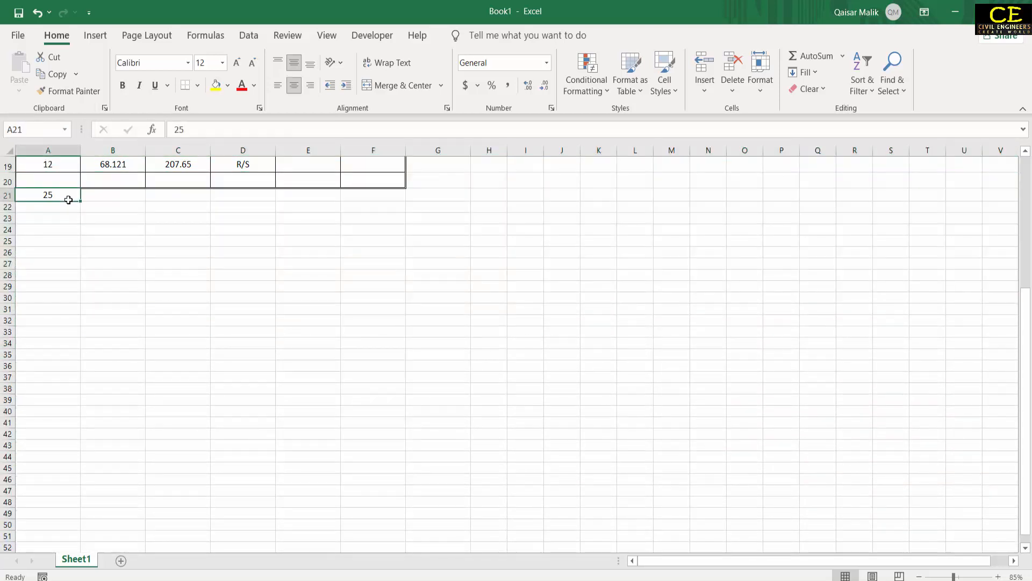
scroll(146, 250, "up", 6)
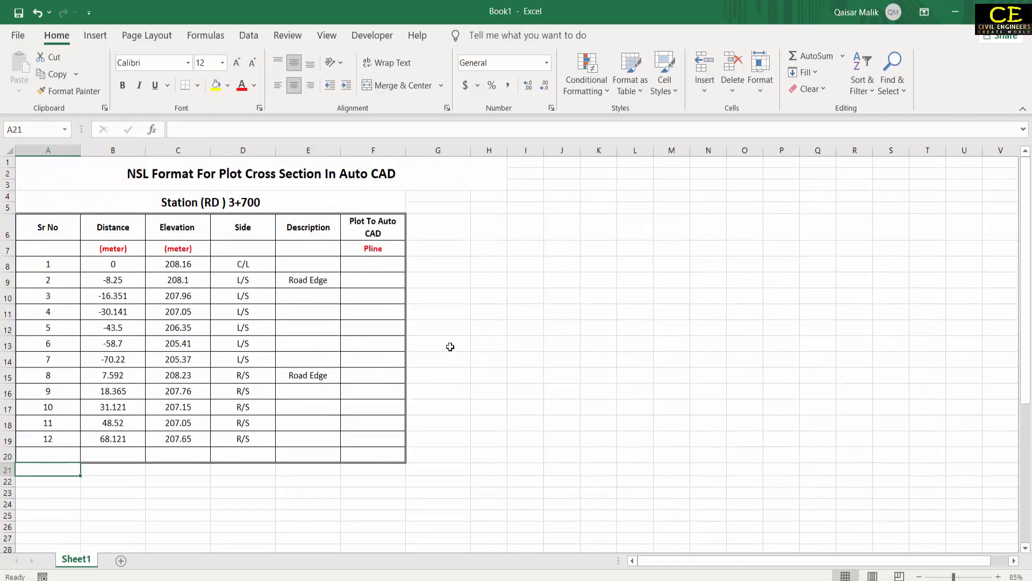
Copy the whole station 3+700 table, including its title, and paste it directly below starting at cell A21
left_click(523, 344)
left_click_drag(136, 207, 142, 447)
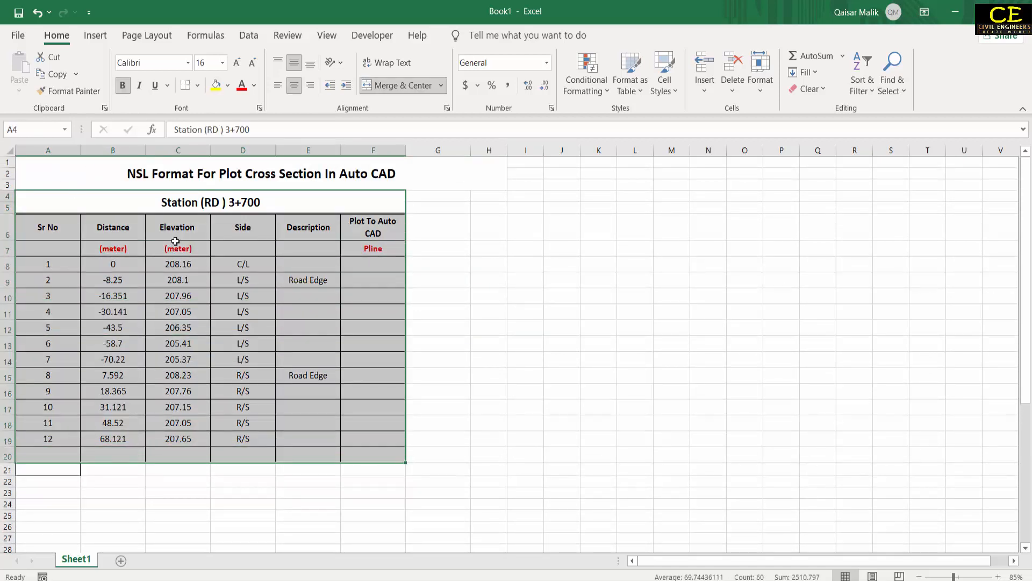
right_click(149, 214)
left_click(182, 206)
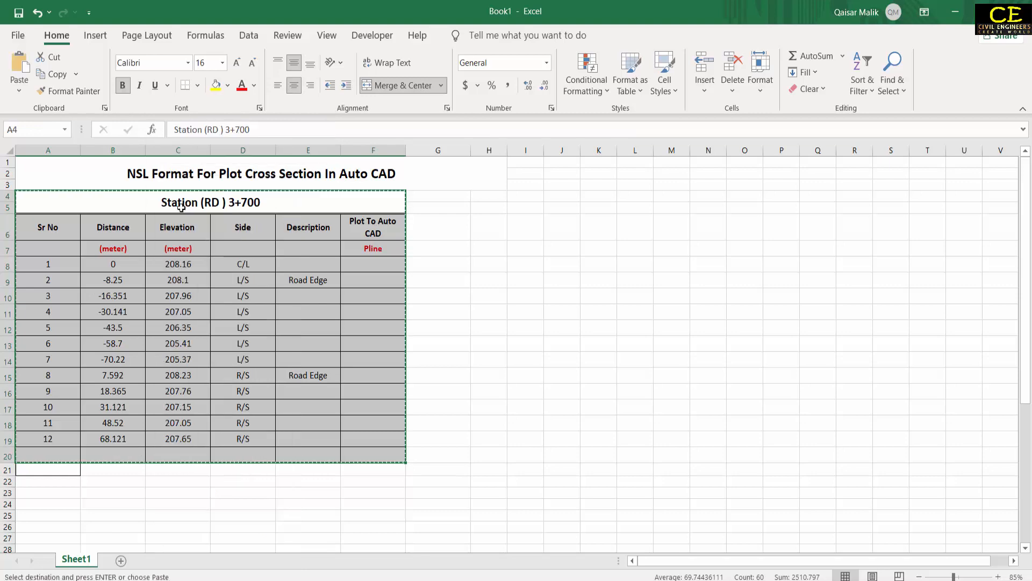
left_click(46, 469)
right_click(44, 470)
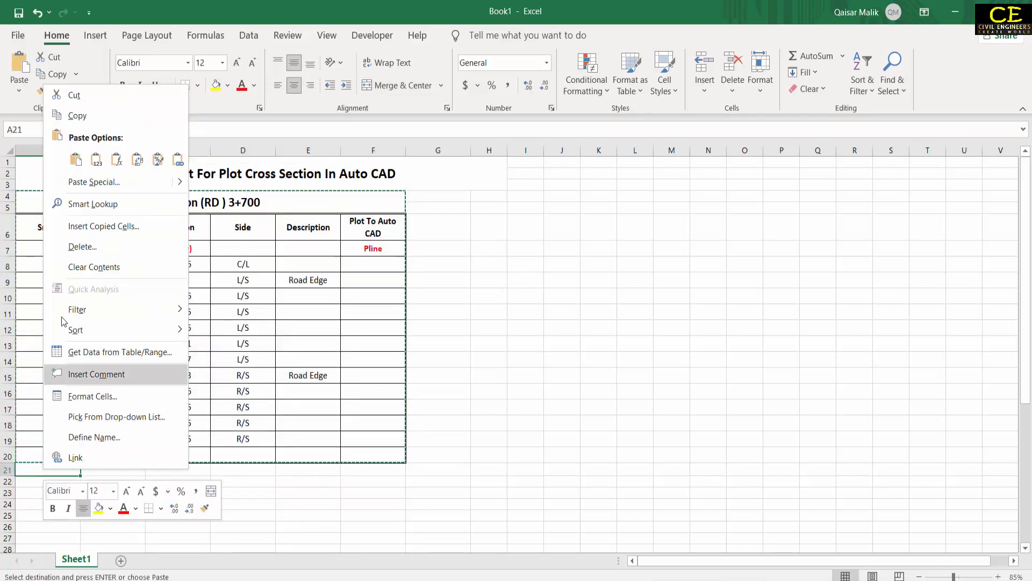
left_click(75, 159)
left_click(467, 363)
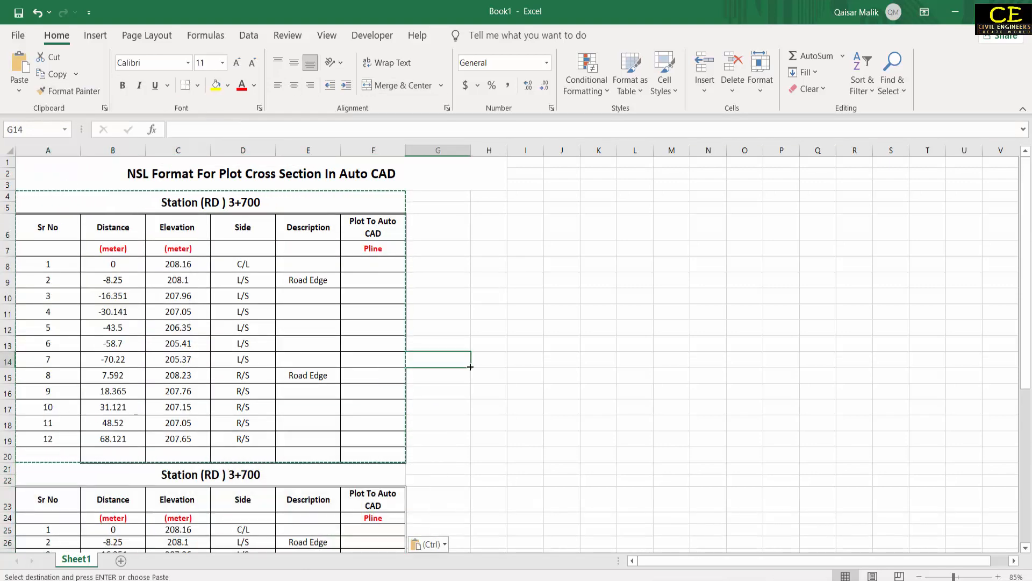
scroll(470, 365, "down", 2)
scroll(470, 365, "down", 2)
left_click(237, 296)
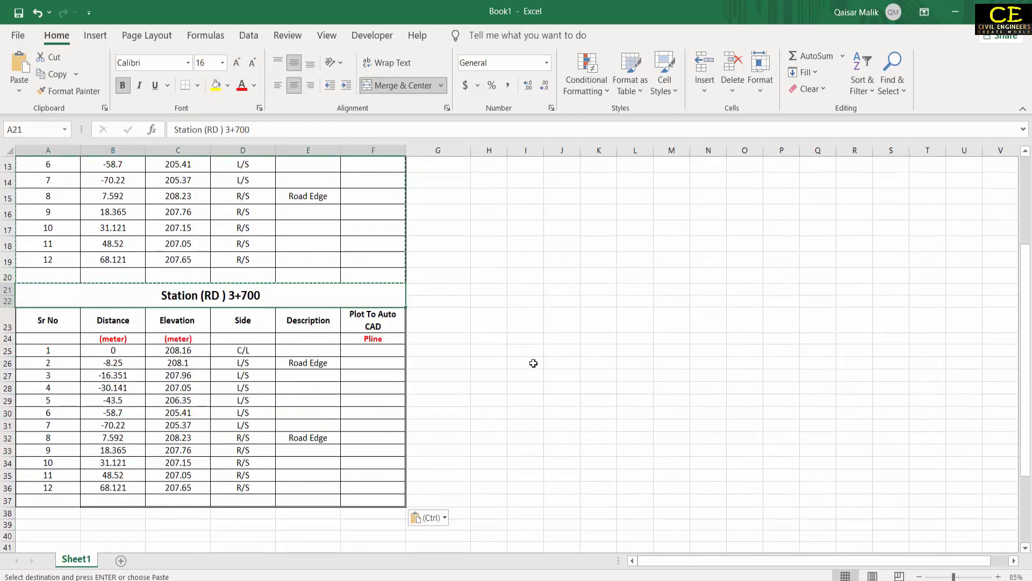
left_click(534, 363)
key("Escape")
Insert the field-book picture 3+750 and place it beside the copied table, clear of its columns
scroll(534, 362, "up", 4)
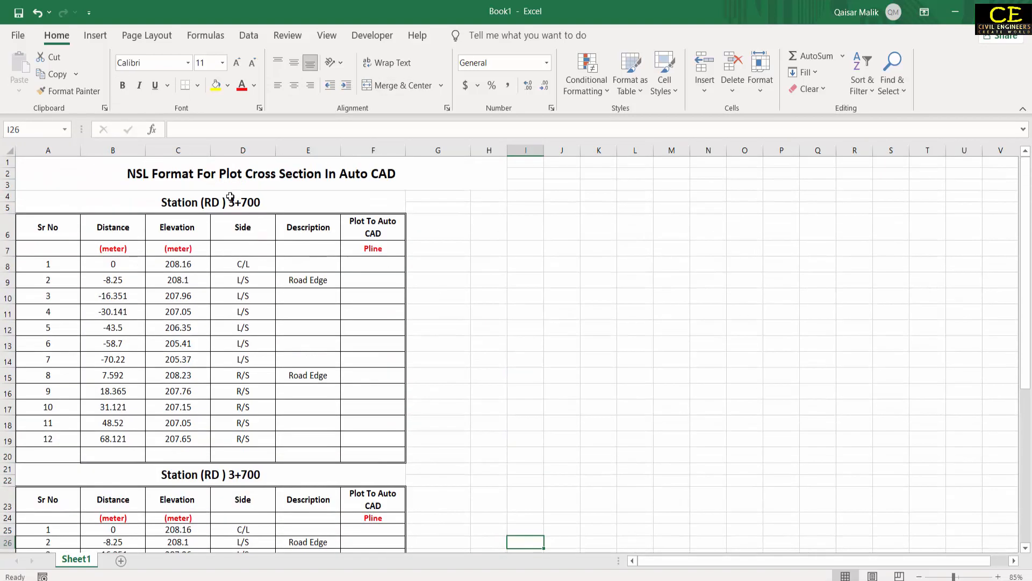
scroll(248, 206, "down", 2)
left_click(258, 391)
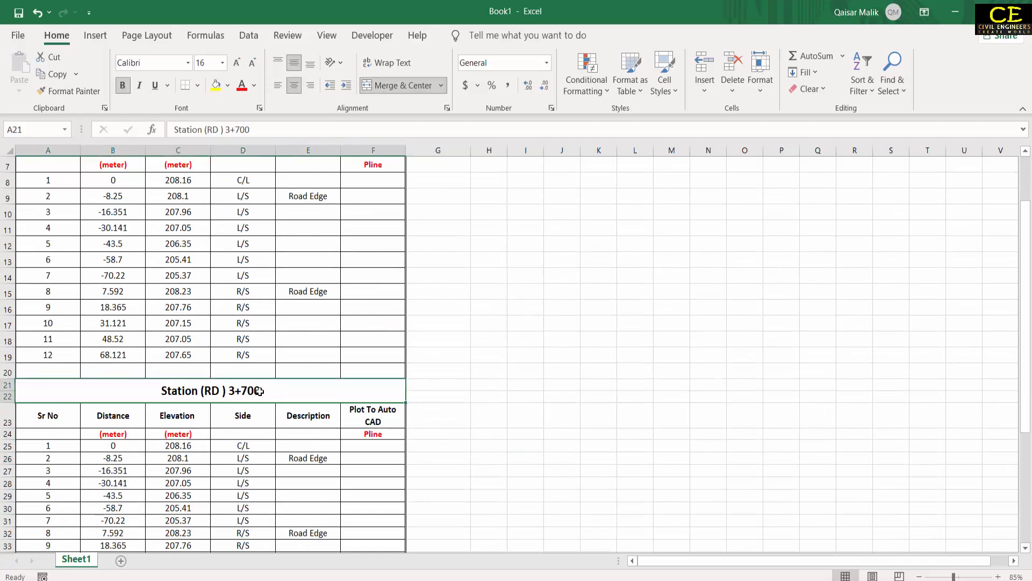
left_click(95, 35)
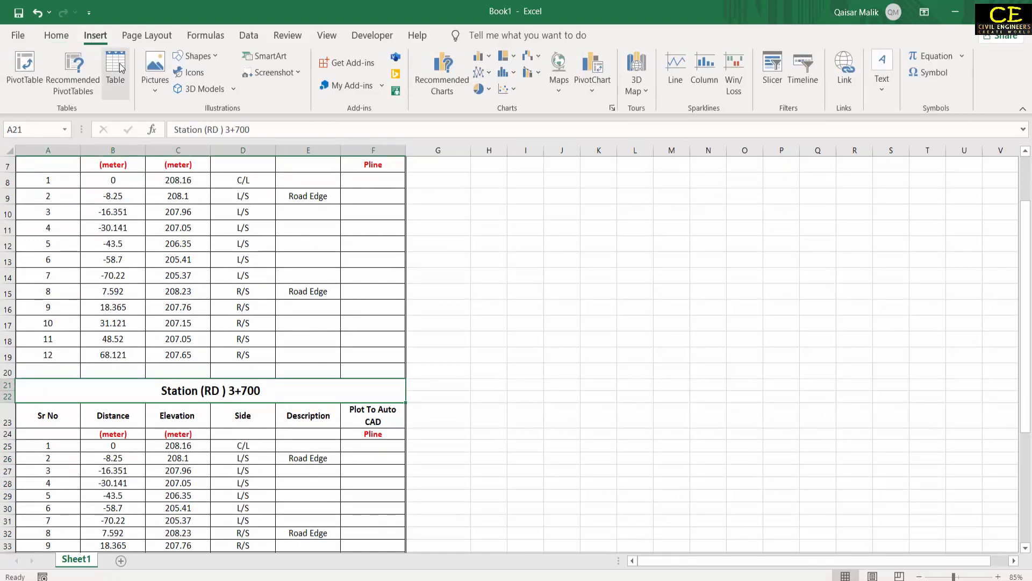
left_click(155, 72)
left_click(188, 132)
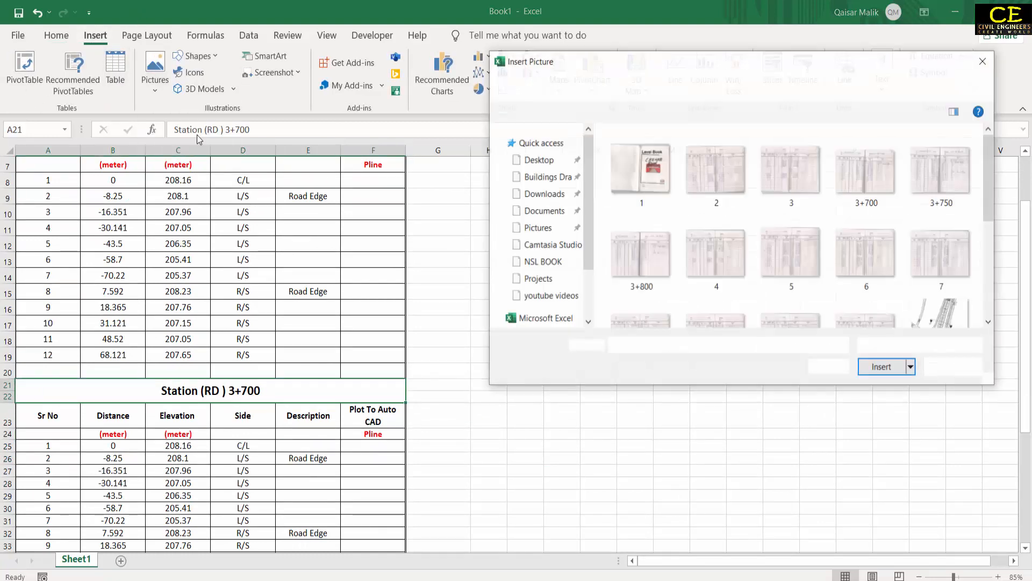
left_click(920, 180)
double_click(920, 181)
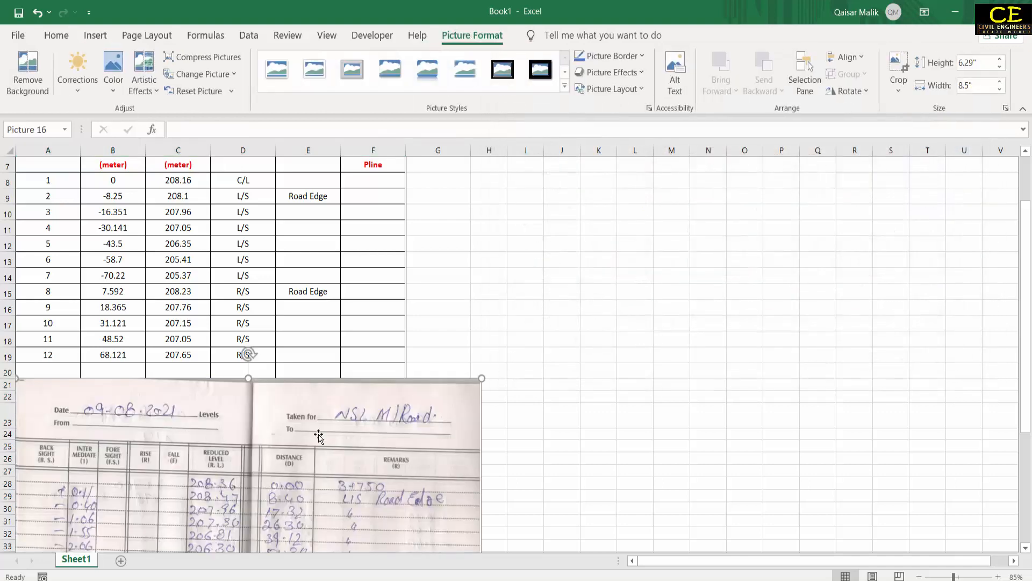
left_click_drag(253, 472, 682, 410)
Change the station in the copied table's title at A21 to 3+750, matching the field-book picture
scroll(681, 410, "down", 4)
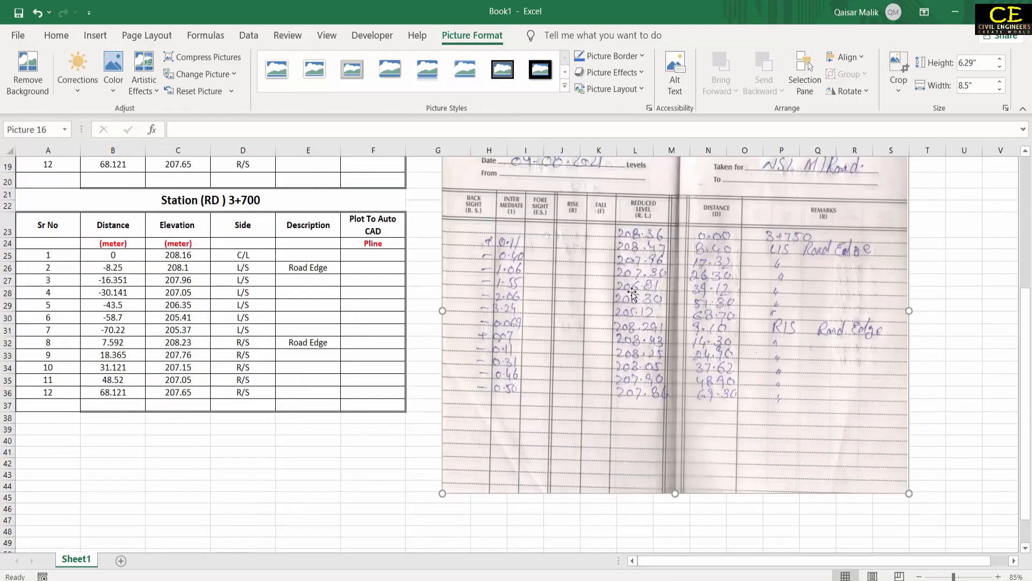
scroll(255, 271, "up", 6)
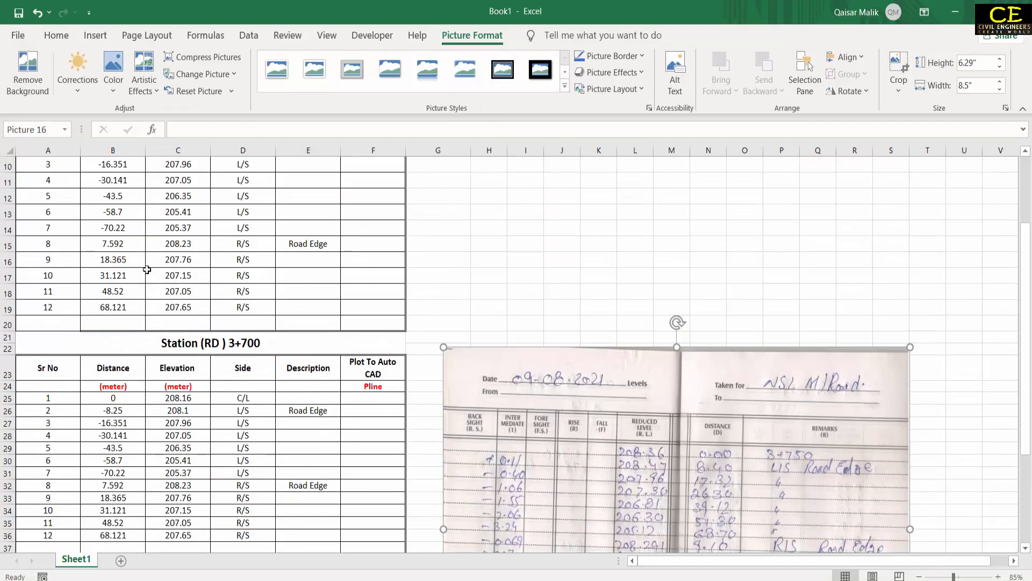
left_click(220, 192)
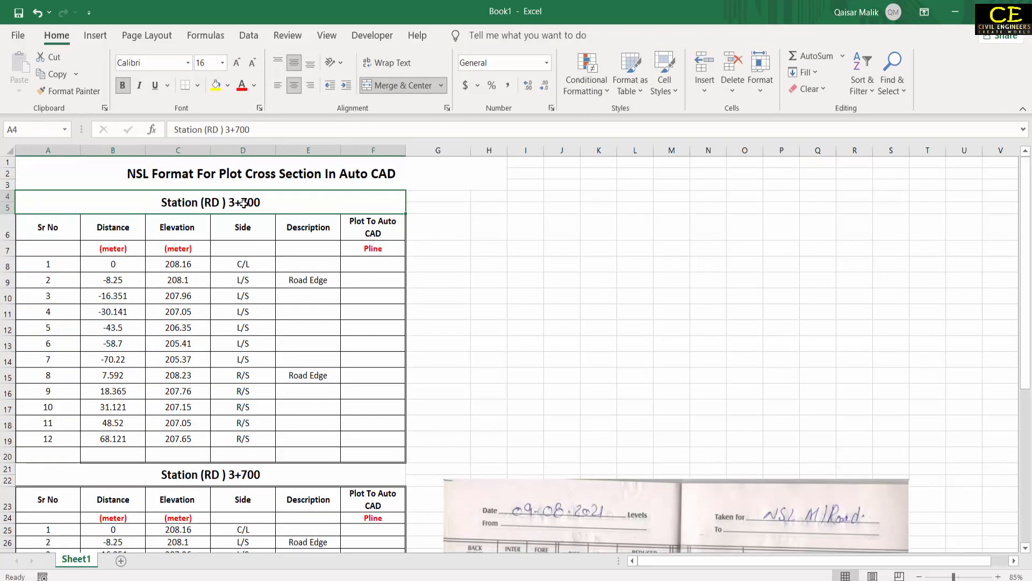
scroll(380, 272, "down", 5)
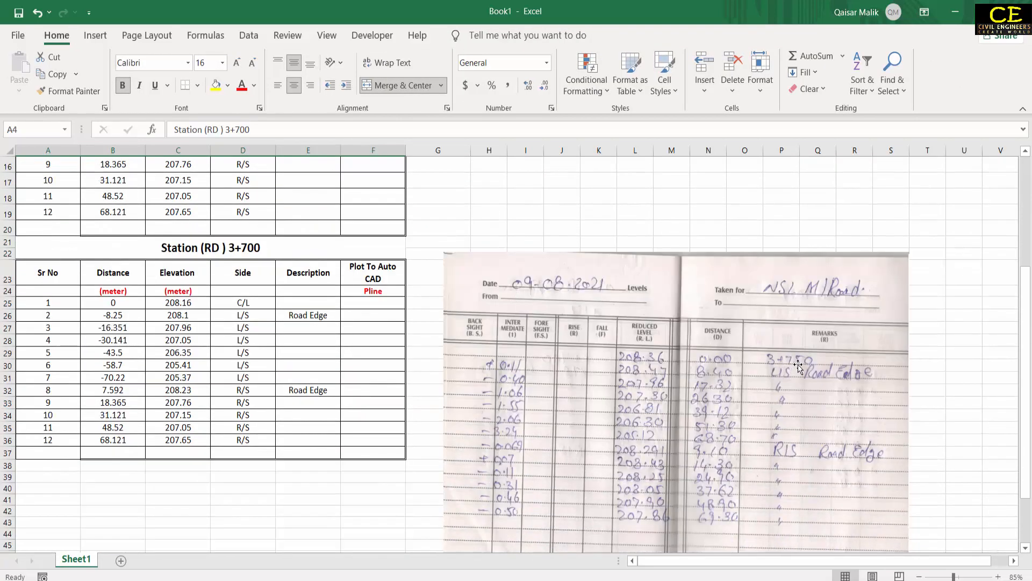
double_click(273, 253)
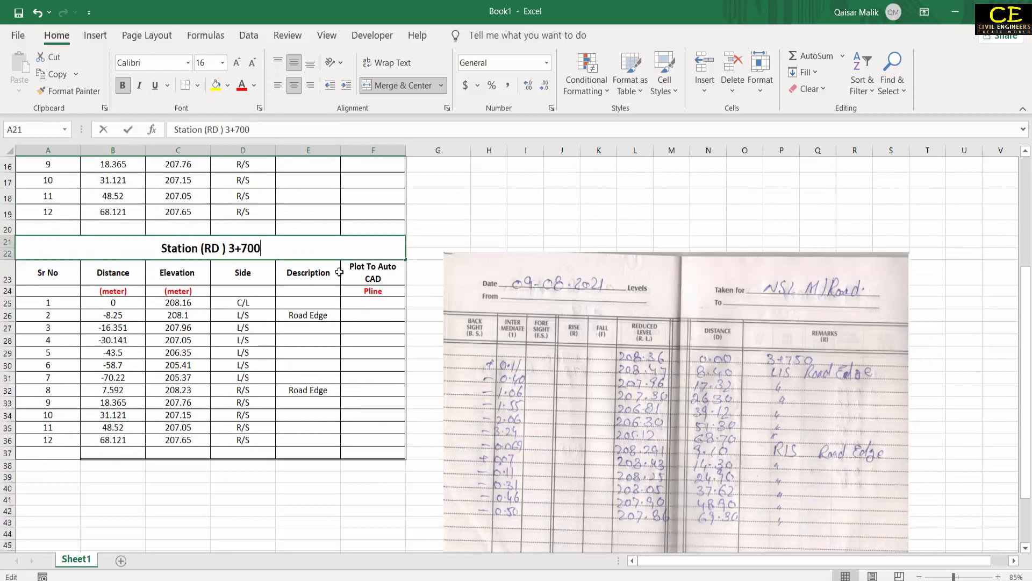
key("BackSpace")
key("BackSpace")
type("50")
key("Return")
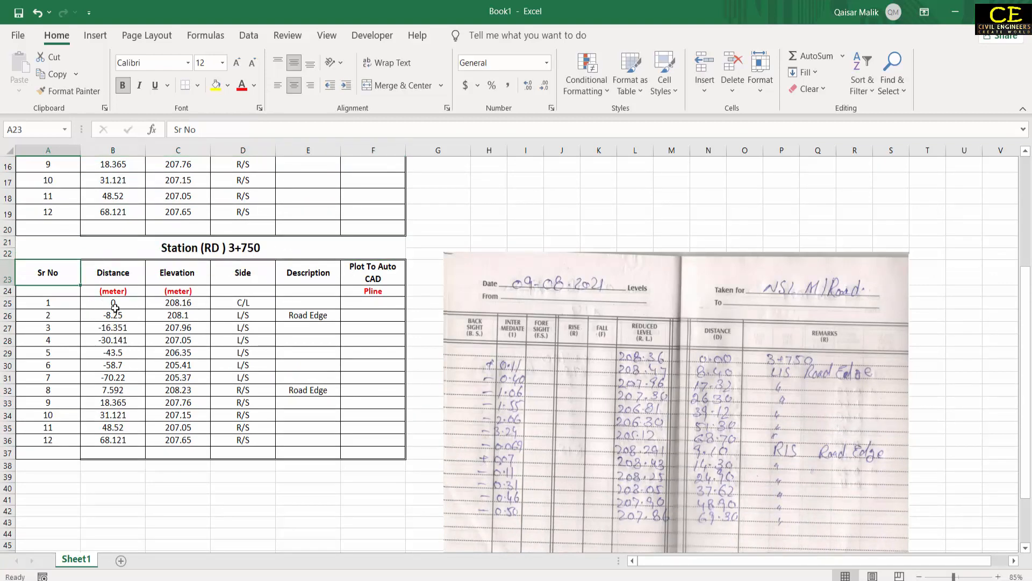
Clear the old readings from the 3+750 table and enter serial 1 with distance 0, elevation 208.36 and side C/L
left_click_drag(115, 307, 187, 438)
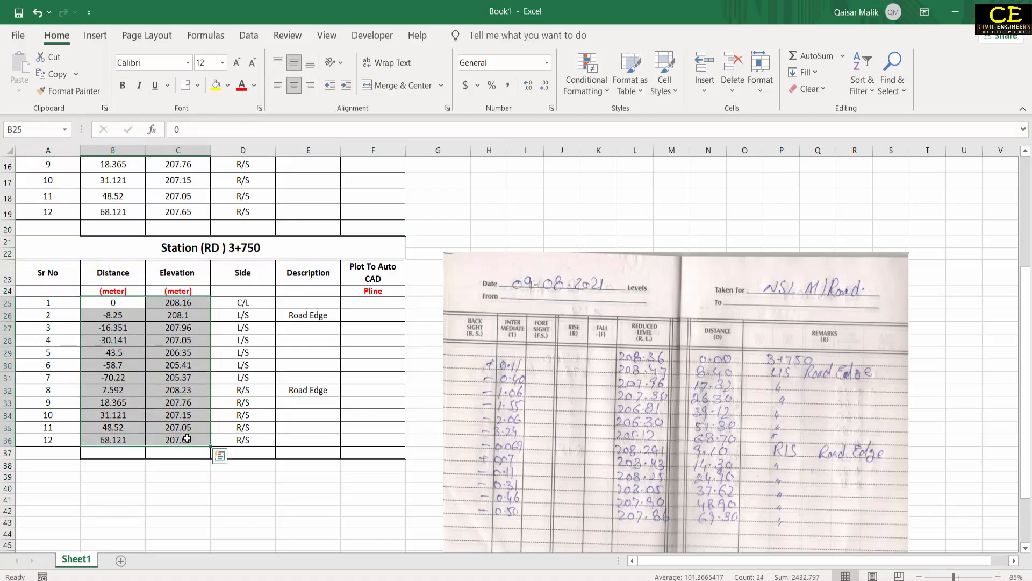
key("Delete")
left_click(99, 306)
type("0")
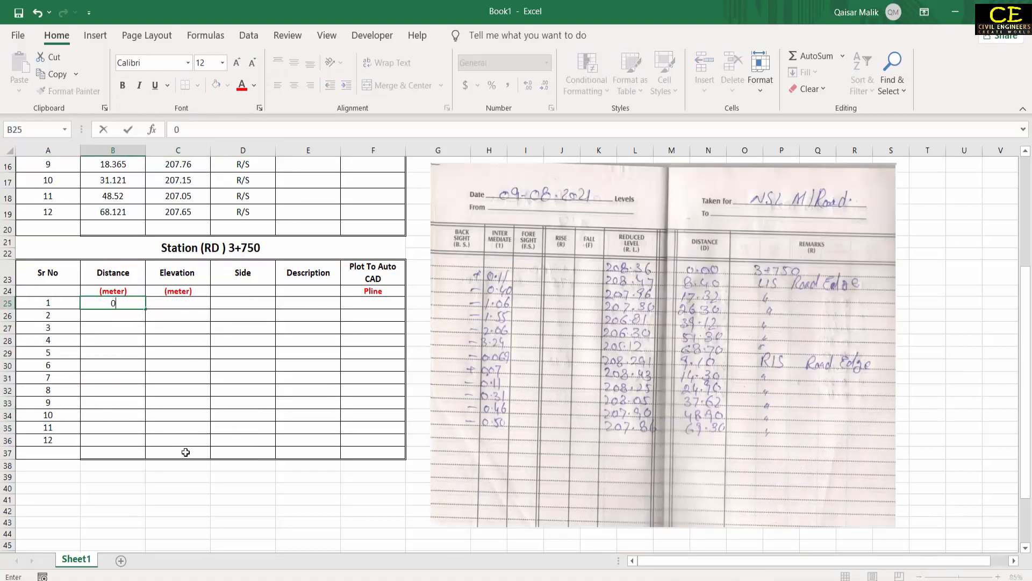
key("Tab")
type("2")
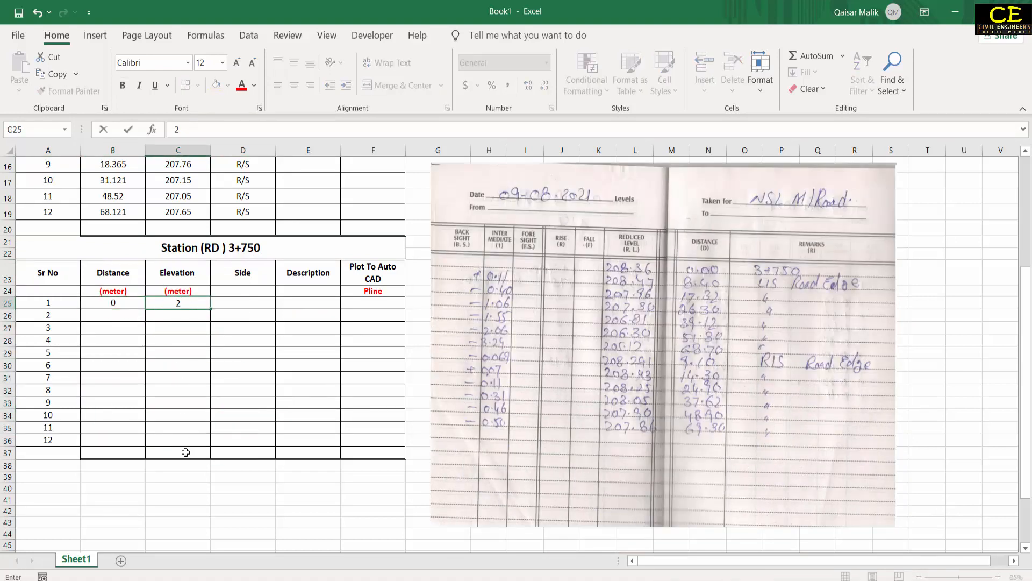
type("08.36")
key("Tab")
type("C")
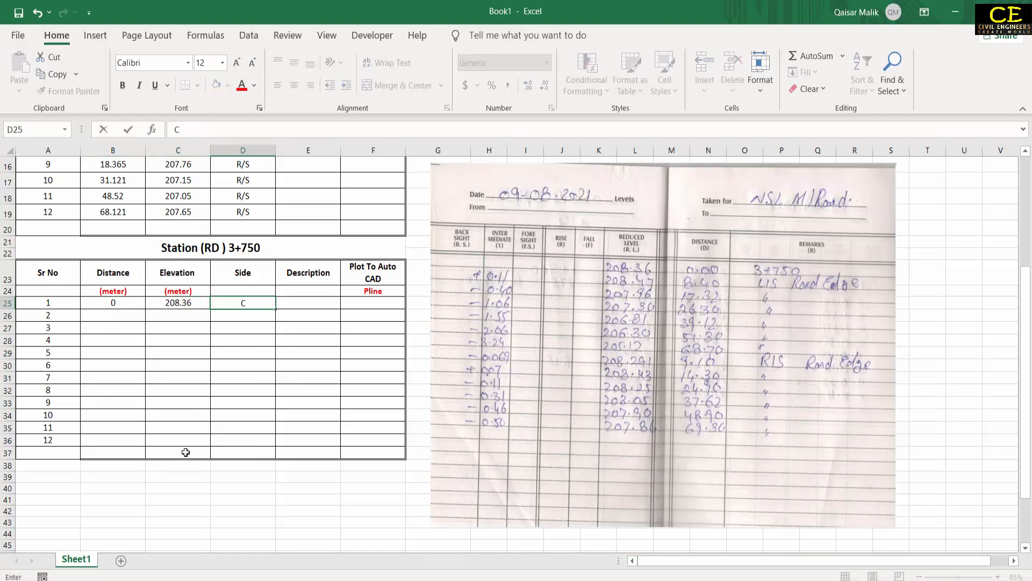
Fill in serial 2 of the 3+750 table with distance -8.4, elevation 208.47, side L/S and description Road Edge
left_click(113, 315)
type("-8.")
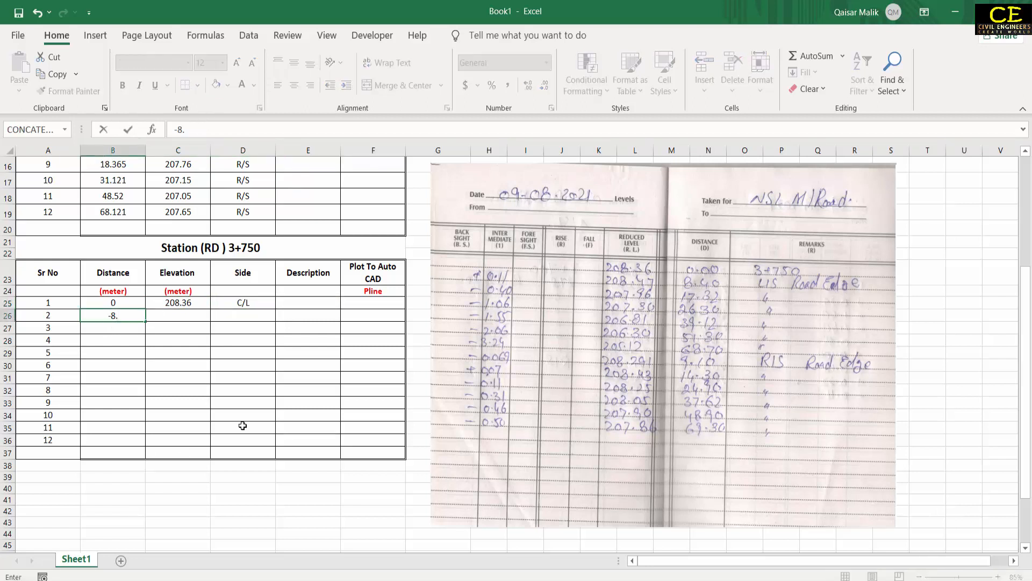
type("4")
key("Tab")
type("208.47")
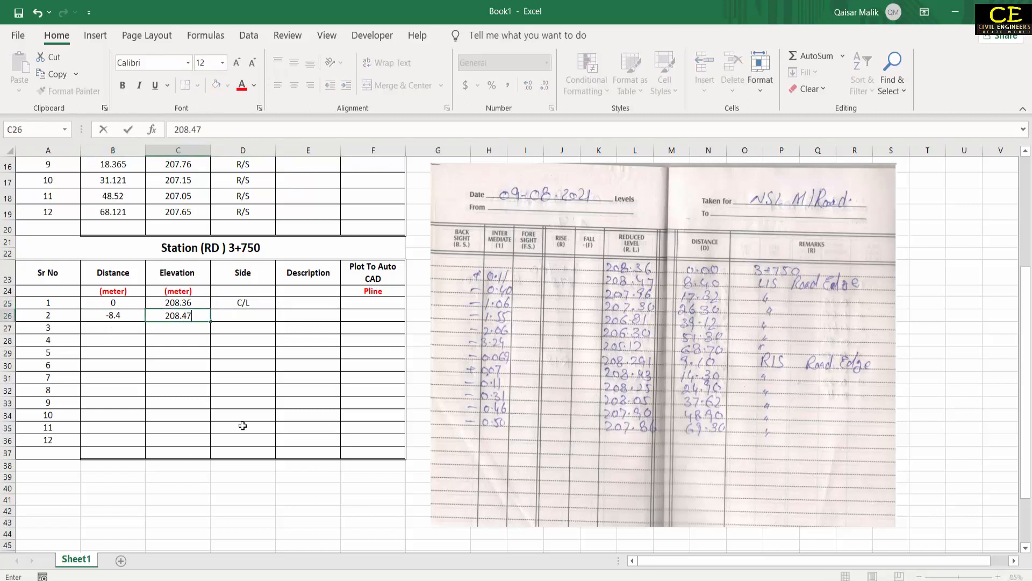
key("Tab")
type("L/")
key("Tab")
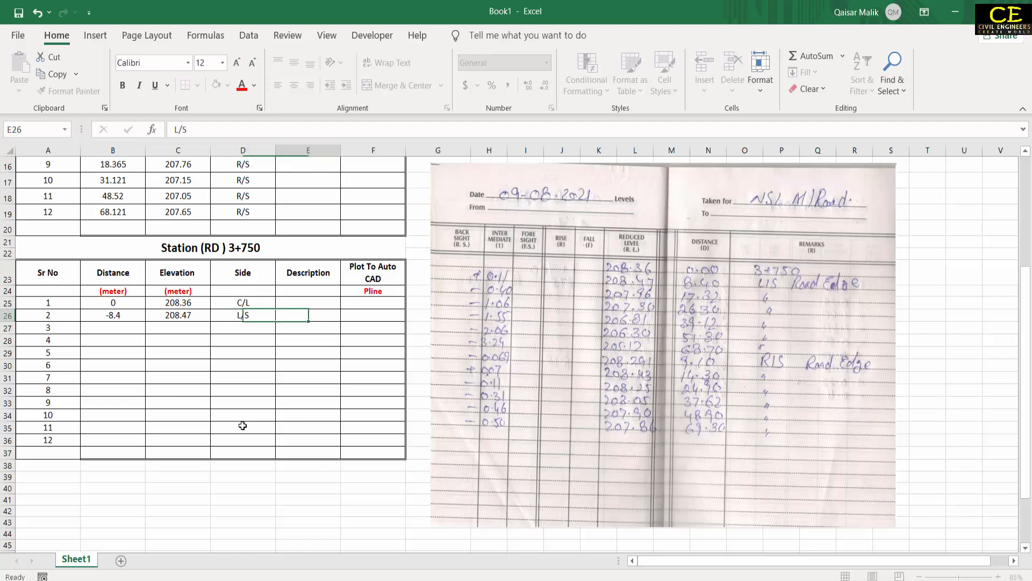
type("Roa")
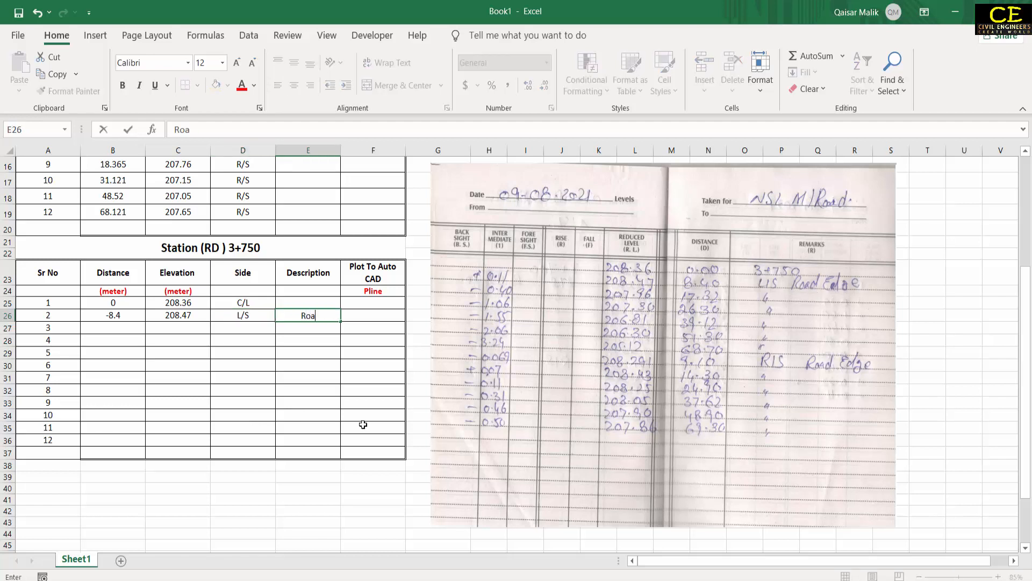
type("d Edge")
key("Return")
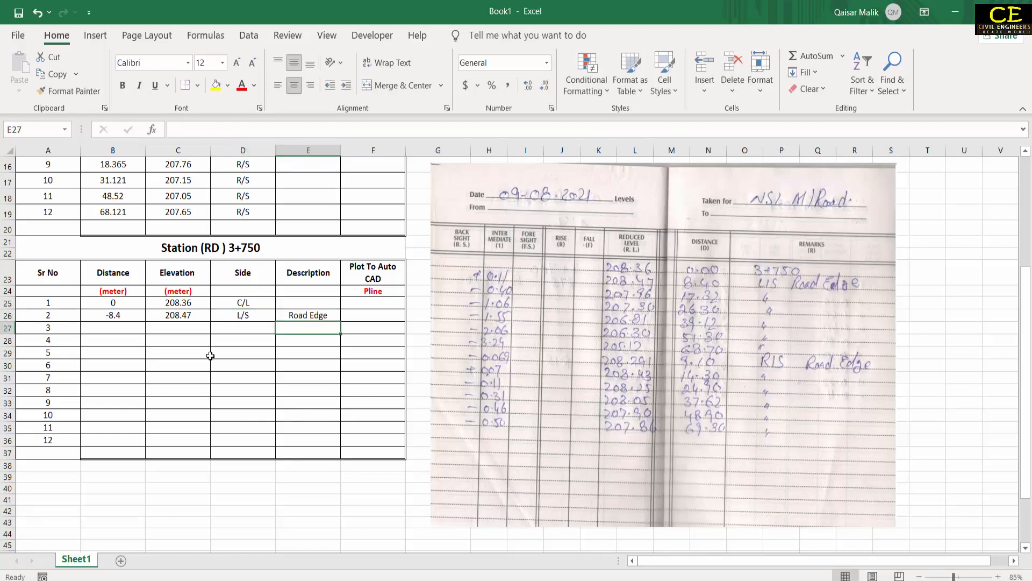
Fill in serial 3 of the 3+750 table with distance -17.32, elevation 207.96 and side L/S
left_click(133, 324)
type("-17.32")
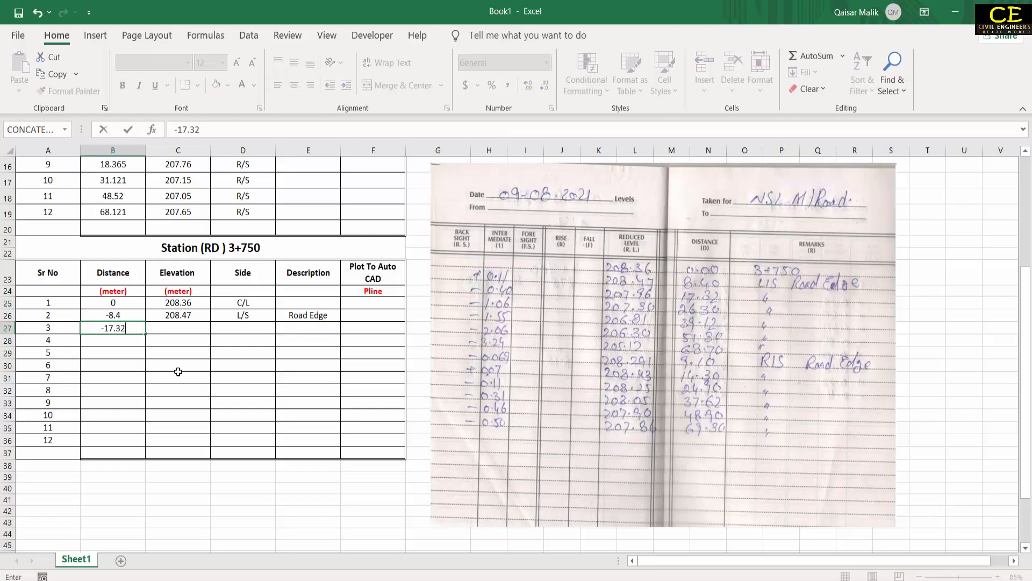
key("Tab")
type("207.96")
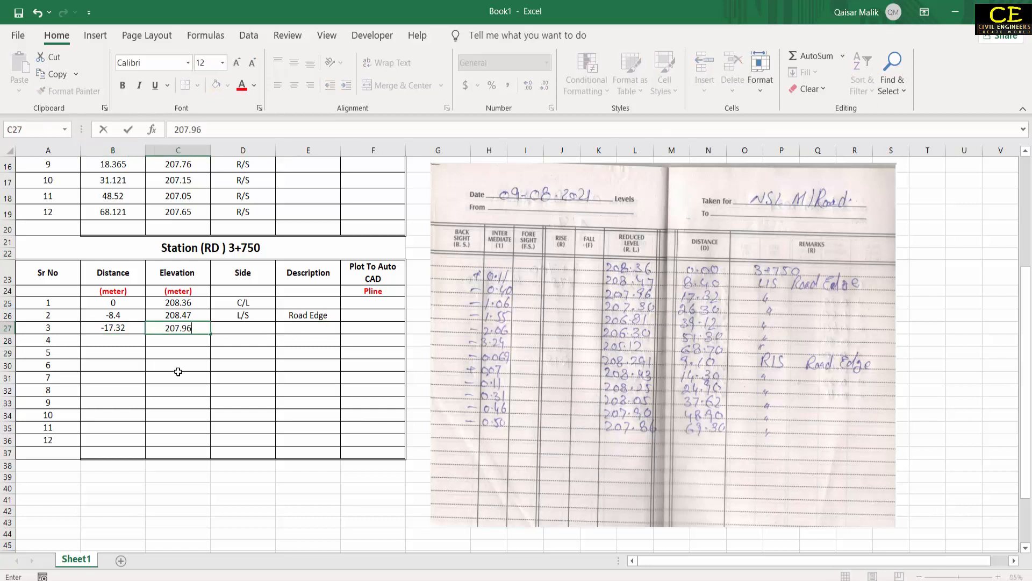
key("Tab")
type("L/S")
key("Return")
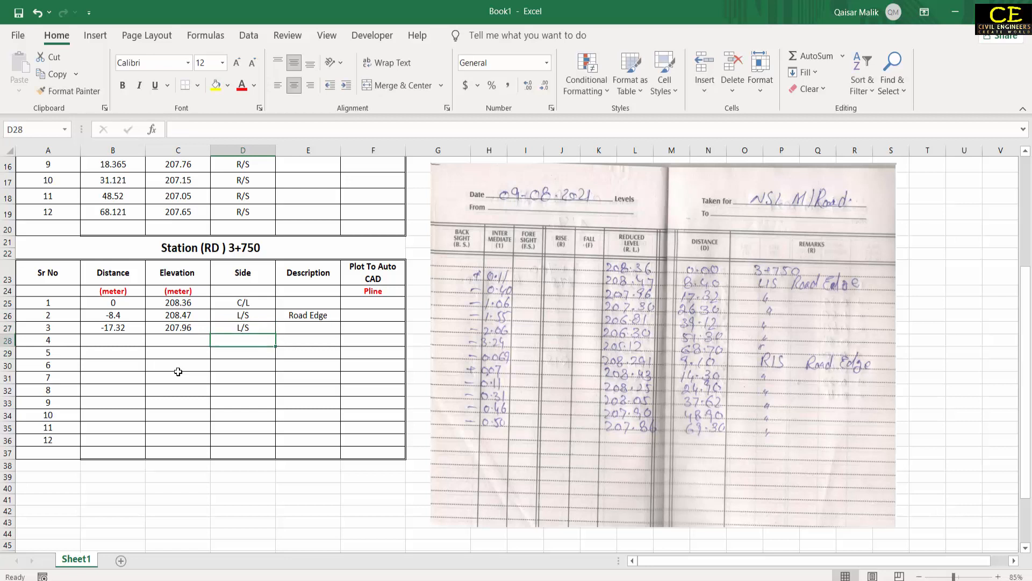
Fill in serial 4 of the 3+750 table with distance -26.30, elevation 207.30 and side L/S
type("-26.30")
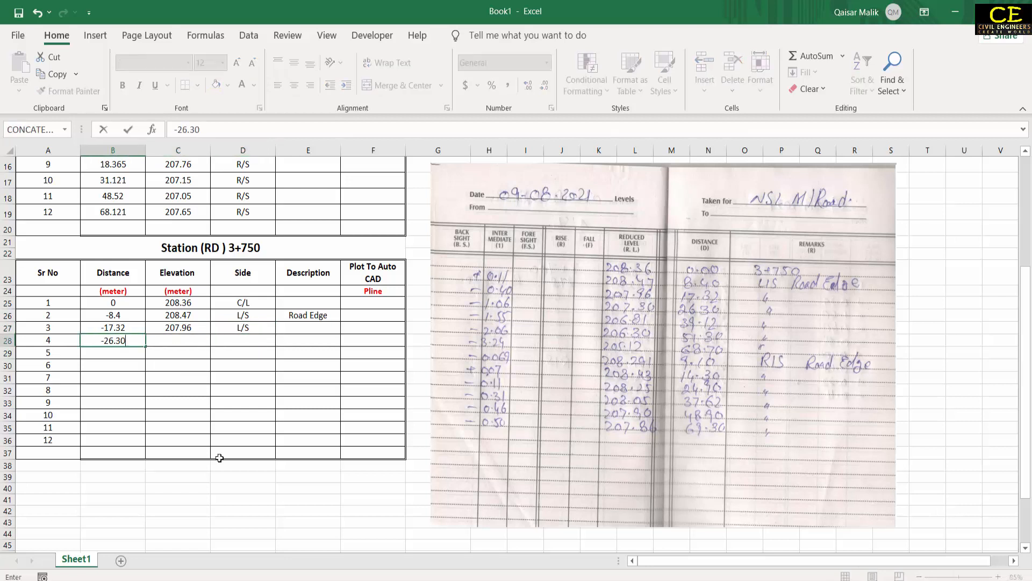
key("Tab")
type("207.")
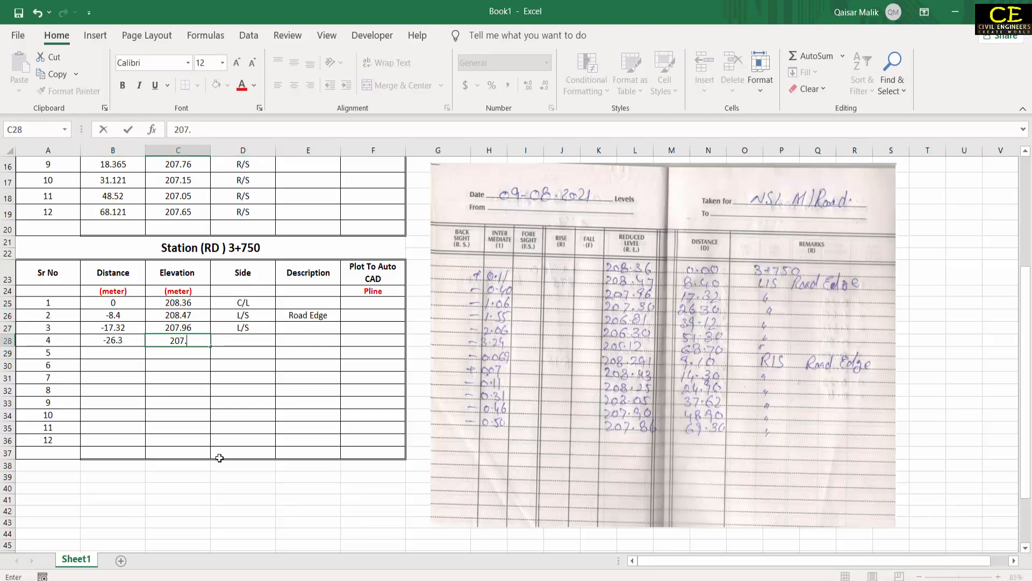
type("30")
key("Tab")
type("L/S")
key("Return")
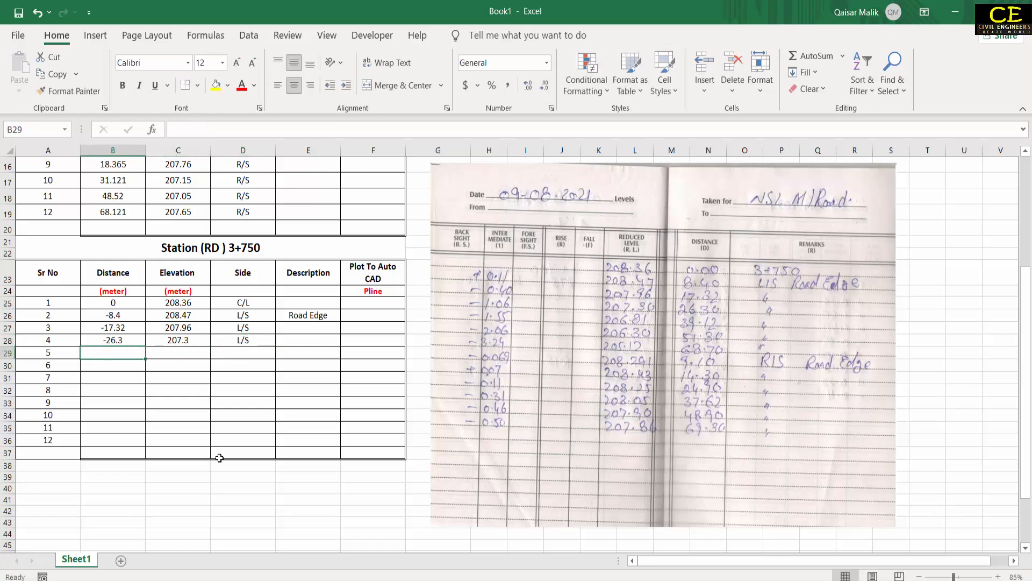
Fill in serial 5 of the 3+750 table with distance -39.12, elevation 206.81 and side L/S
type("-3")
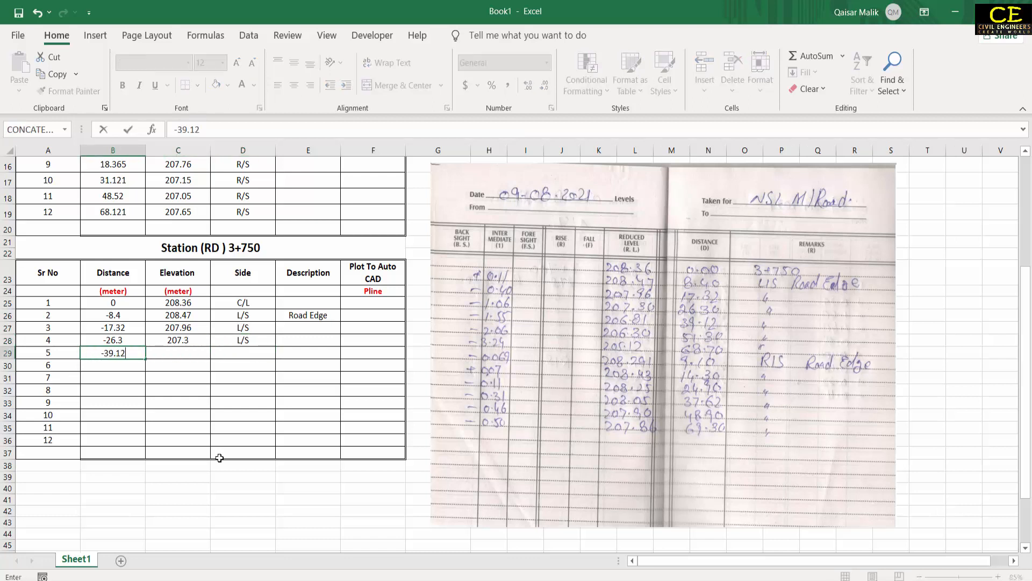
type("9.12")
key("Tab")
type("206.81")
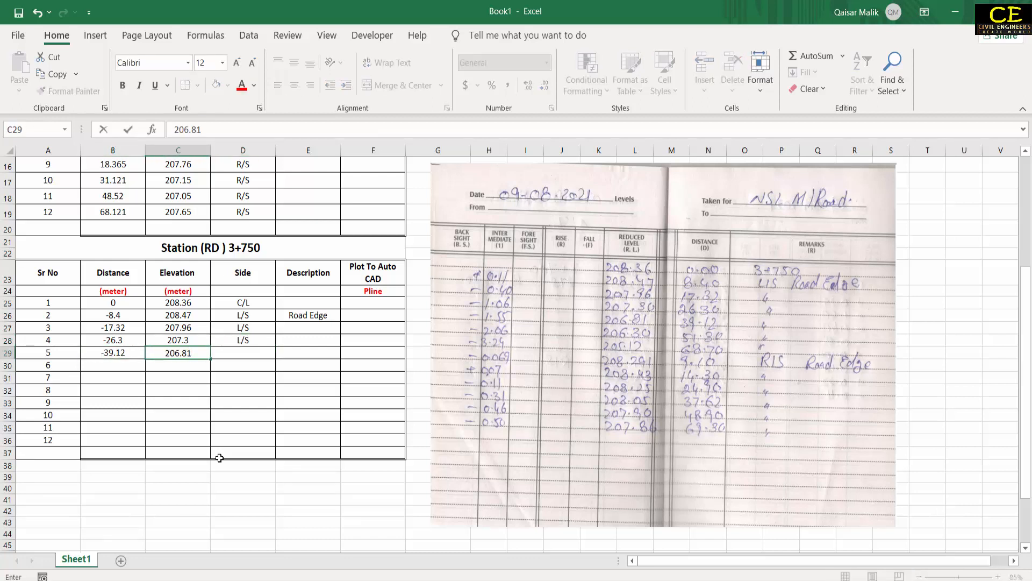
key("Tab")
type("L/S")
key("Return")
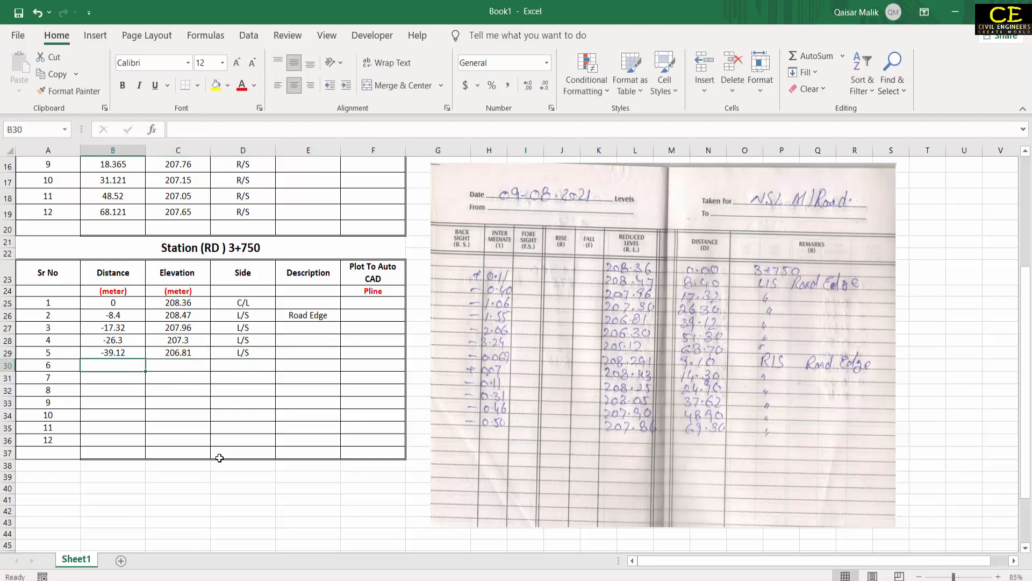
Fill in serial 6 of the 3+750 table with distance -51.30, elevation 206.3 and side L/S
type("-51.34")
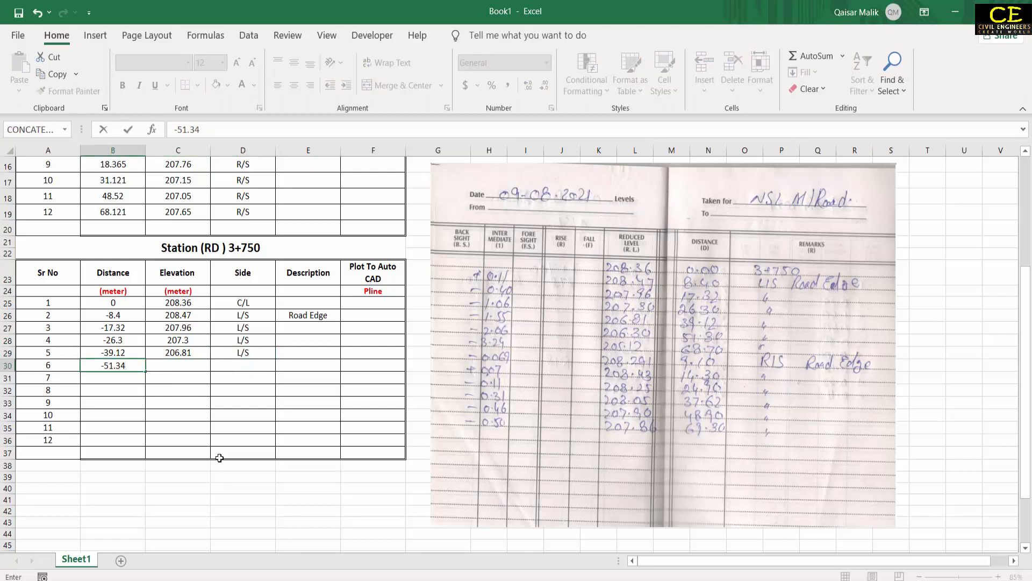
key("BackSpace")
type("0")
key("Tab")
type("206.3")
key("Tab")
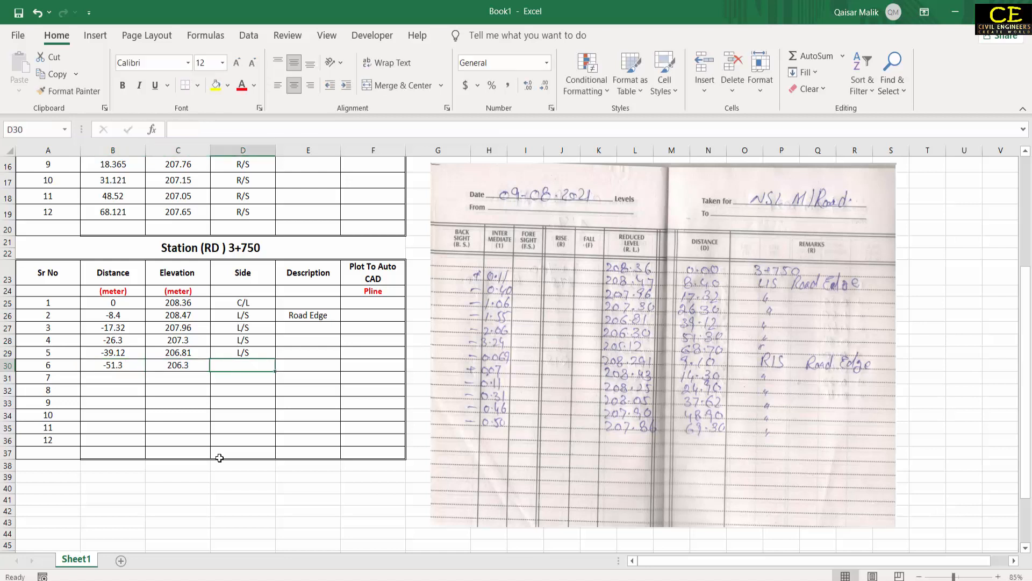
type("L/S")
key("Return")
key("Left")
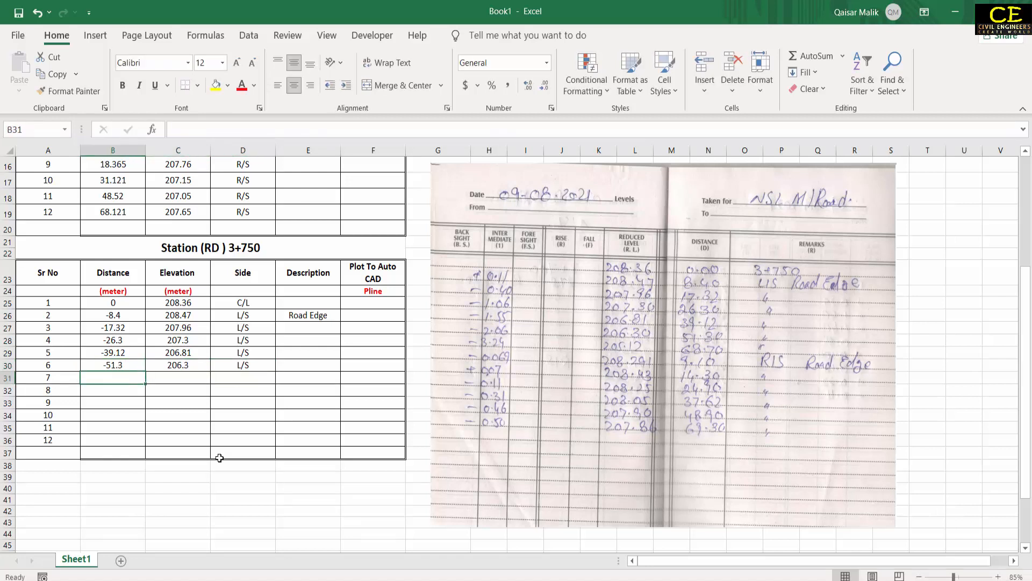
Fill in serial 7 of the 3+750 table with distance -68.7, elevation 205.12 and side L/S
type("-68.7")
key("Tab")
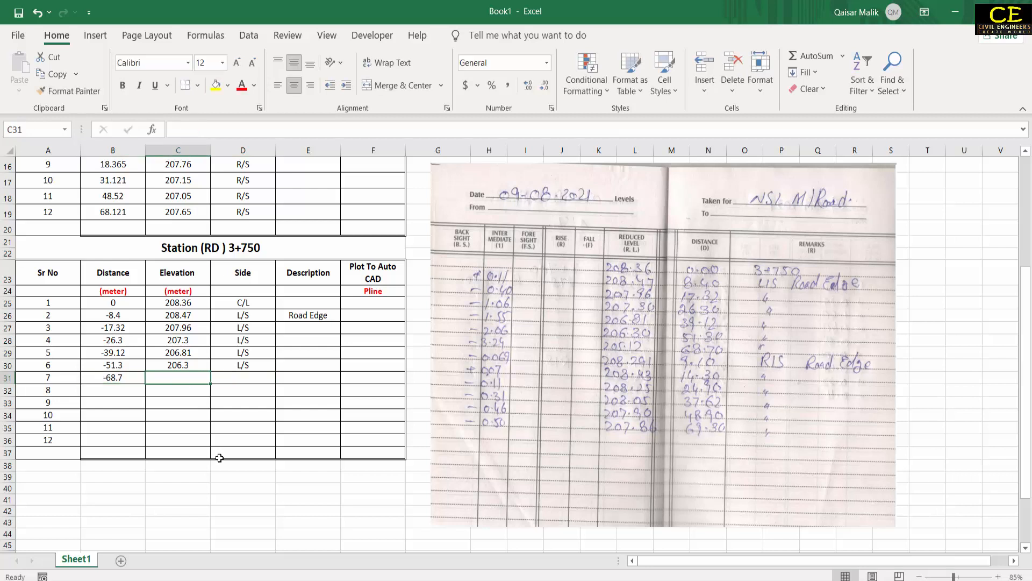
type("205.12")
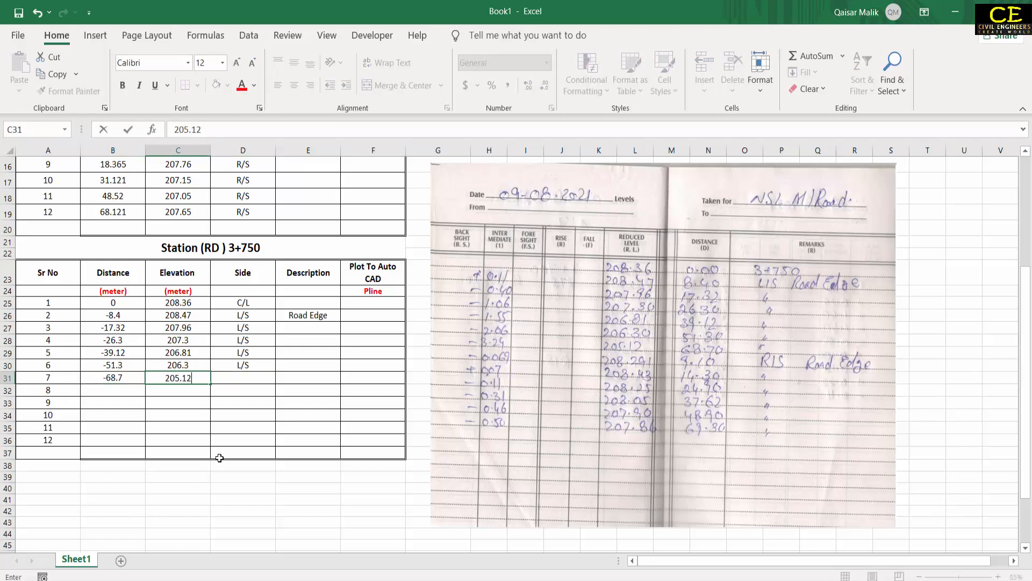
key("Tab")
type("L/S")
key("Return")
left_click(99, 379)
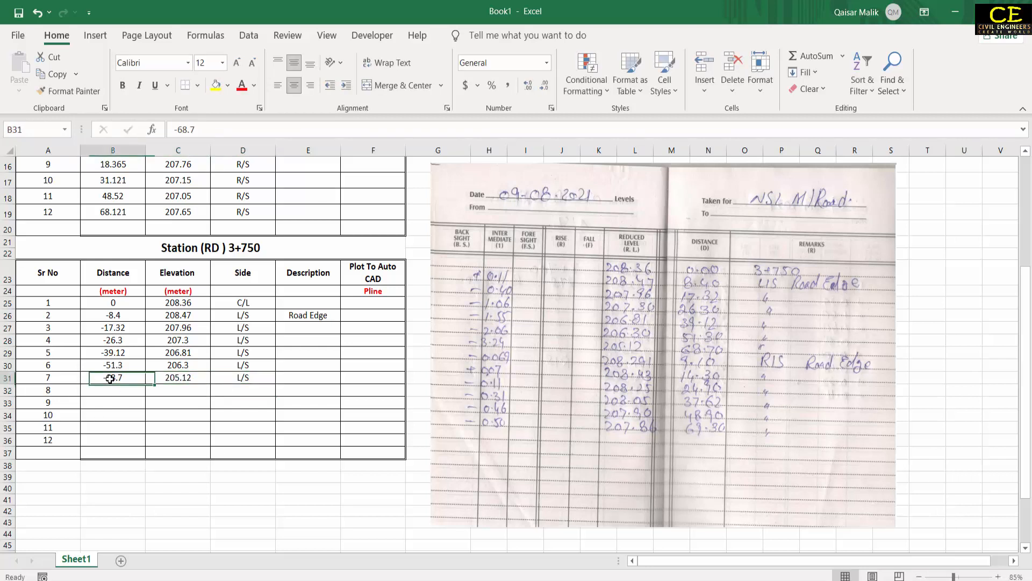
left_click(120, 322)
Fill in serial 8 of the 3+750 table with distance 9.1, elevation 208.29, side R/S and description Road Edge
left_click(126, 393)
type("9.1")
key("Tab")
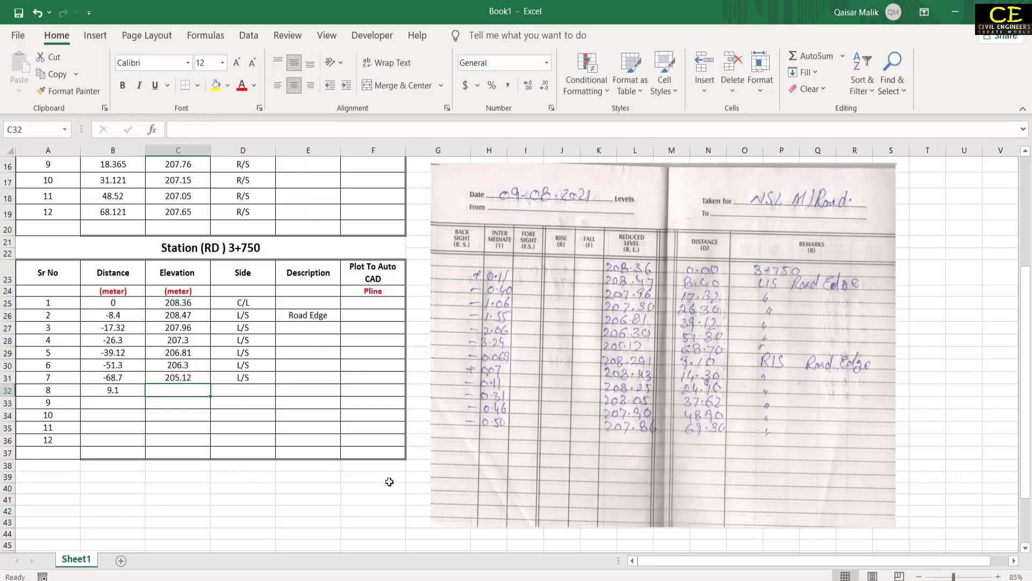
type("208.29")
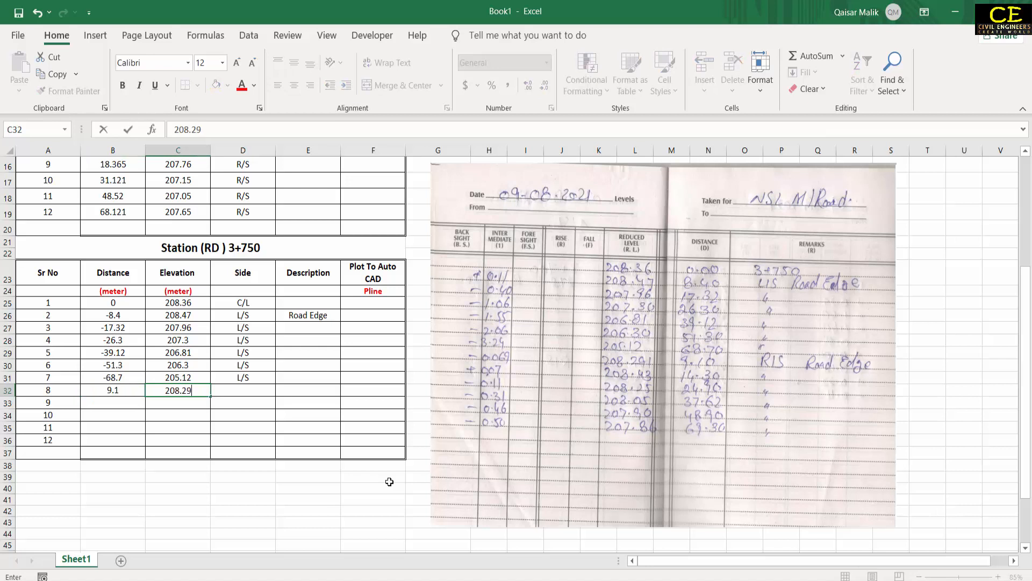
key("Tab")
type("R")
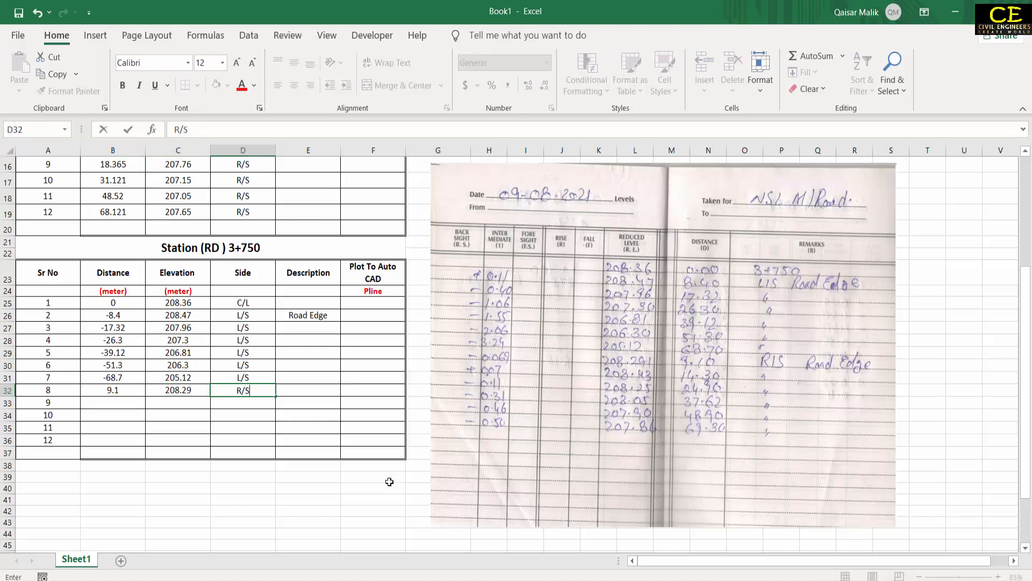
key("Tab")
type("Road Edge")
key("Return")
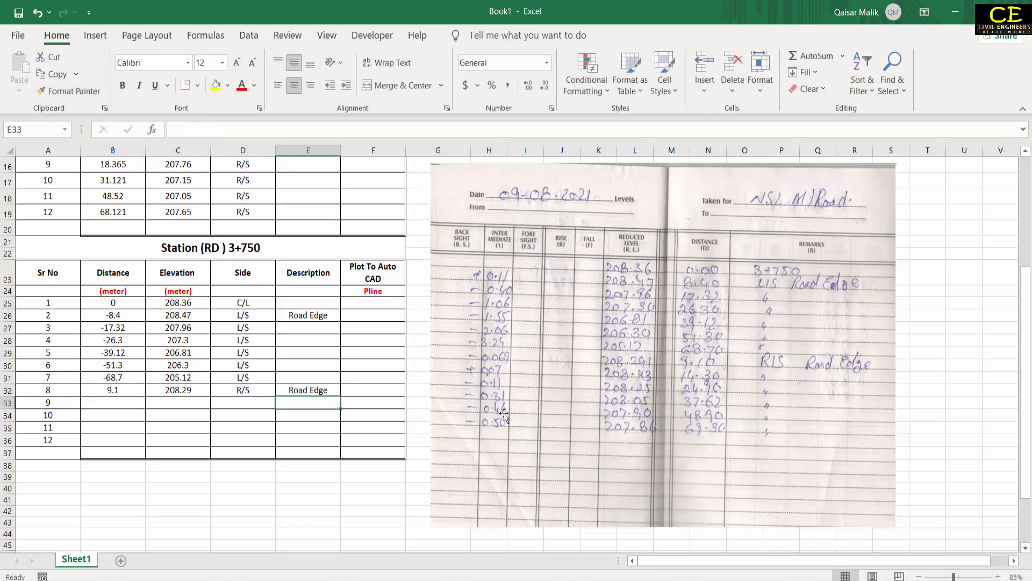
Fill in serial 9 of the 3+750 table with distance 14.3, elevation 208.43 and side R/S
left_click(123, 402)
type("14.3")
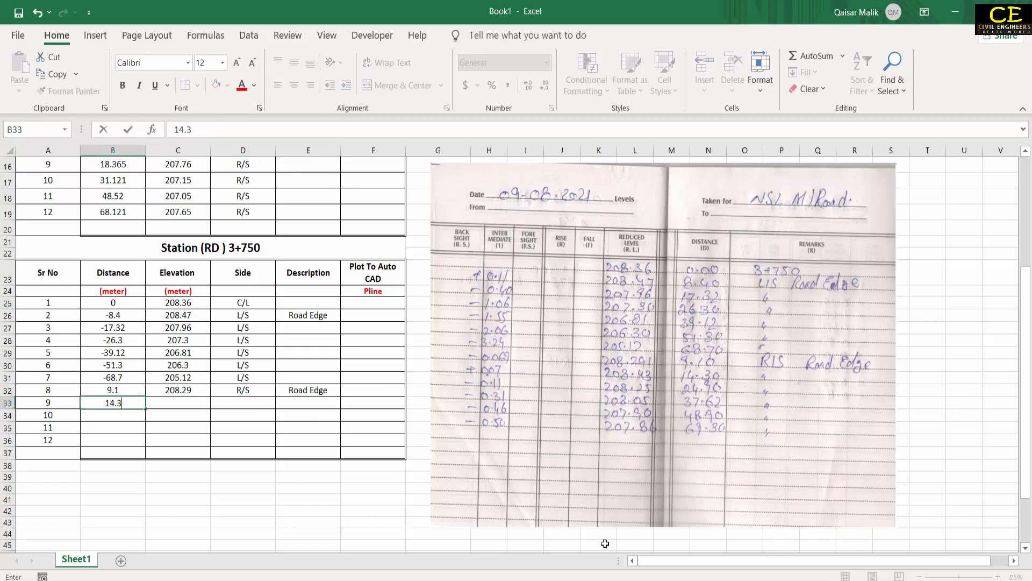
key("Tab")
type("208.43")
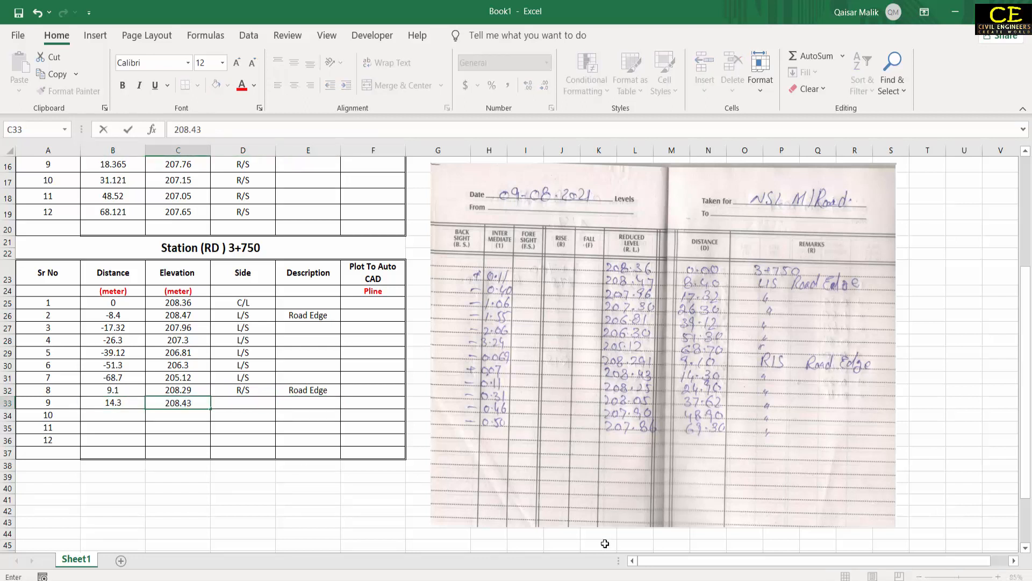
key("Tab")
type("R/S")
key("Return")
key("Left")
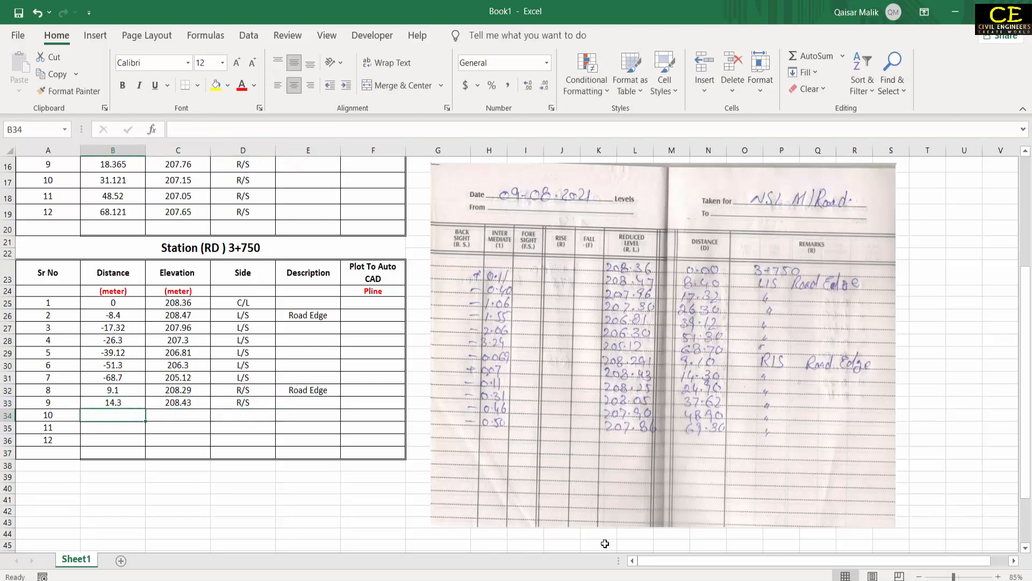
Fill in serial 10 of the 3+750 table with distance 24.9, elevation 208.25 and side R/S
type("24.9")
key("Tab")
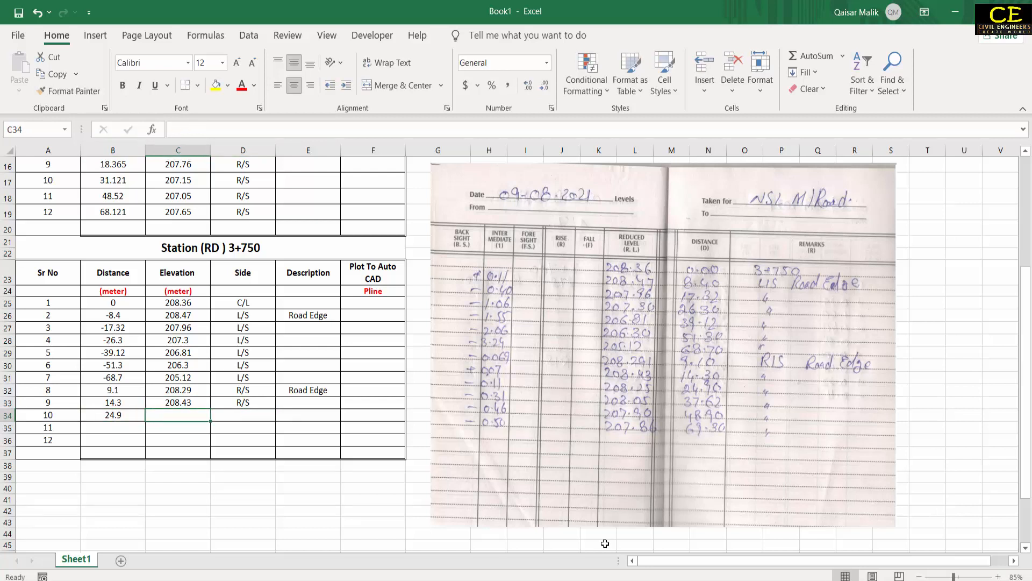
type("208.25")
key("Tab")
type("R/S")
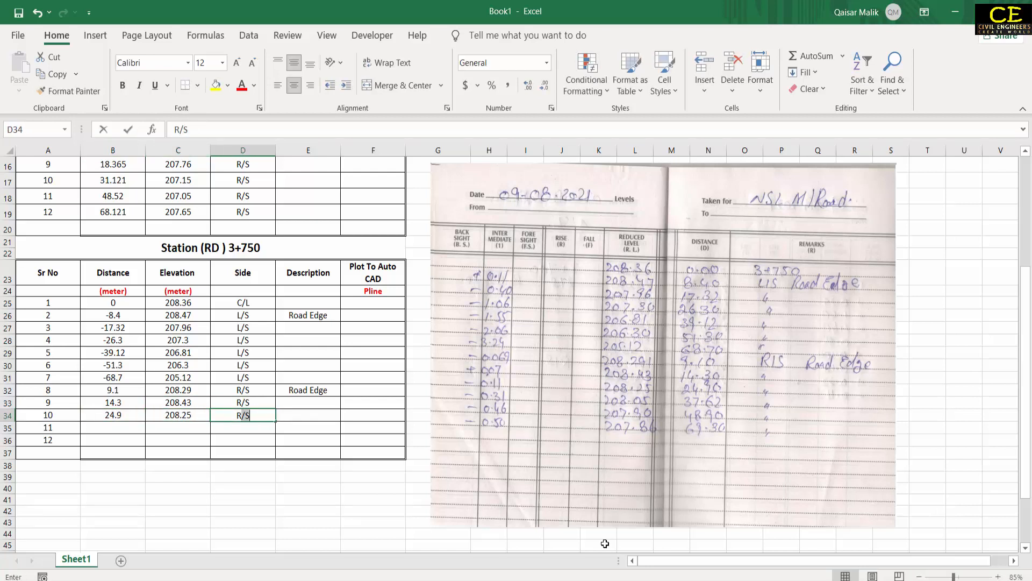
key("Return")
Fill in serial 11 of the 3+750 table with distance 37.62, elevation 208.05 and side R/S
key("Left")
key("Left")
type("37.6")
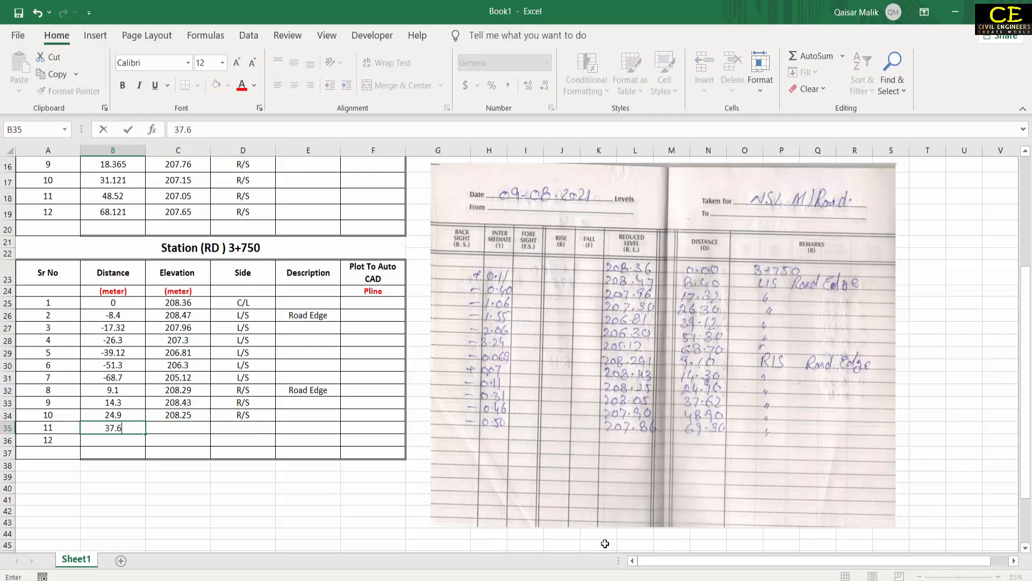
key("Tab")
type("208.05")
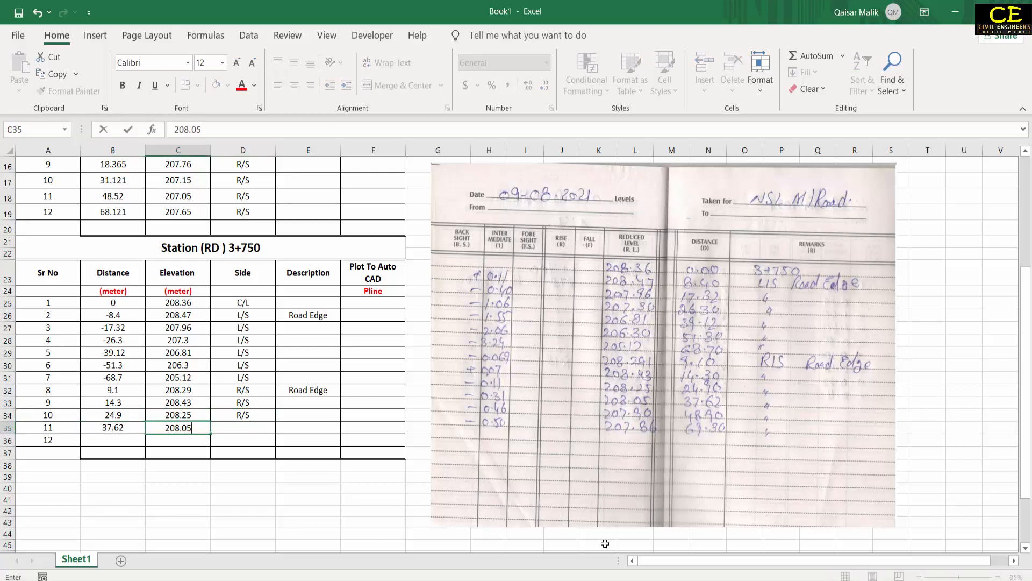
key("Tab")
type("R/S")
key("Return")
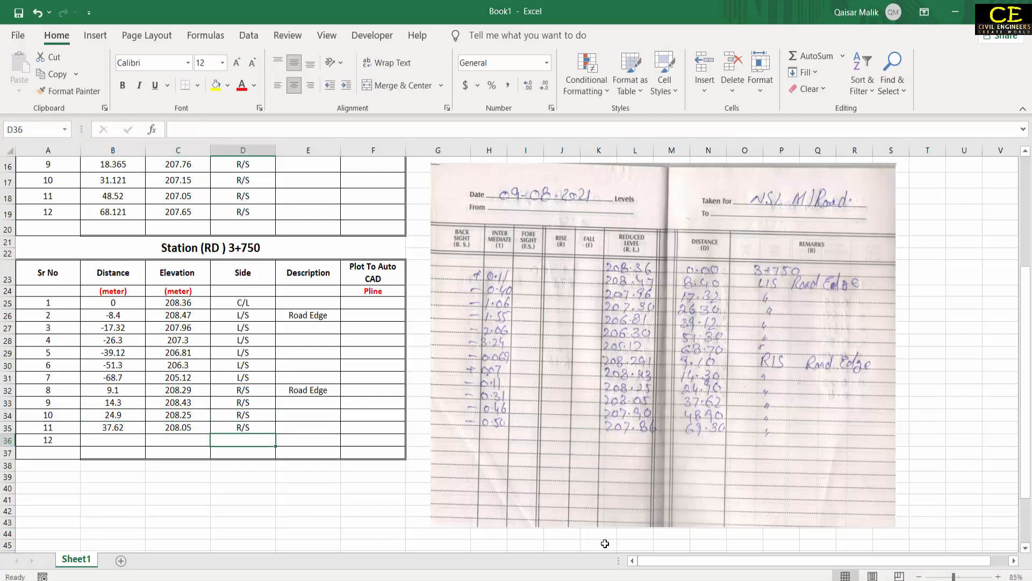
Fill in serial 12 of the 3+750 table with distance 48.9, elevation 207.9 and side R/S
type("48.9")
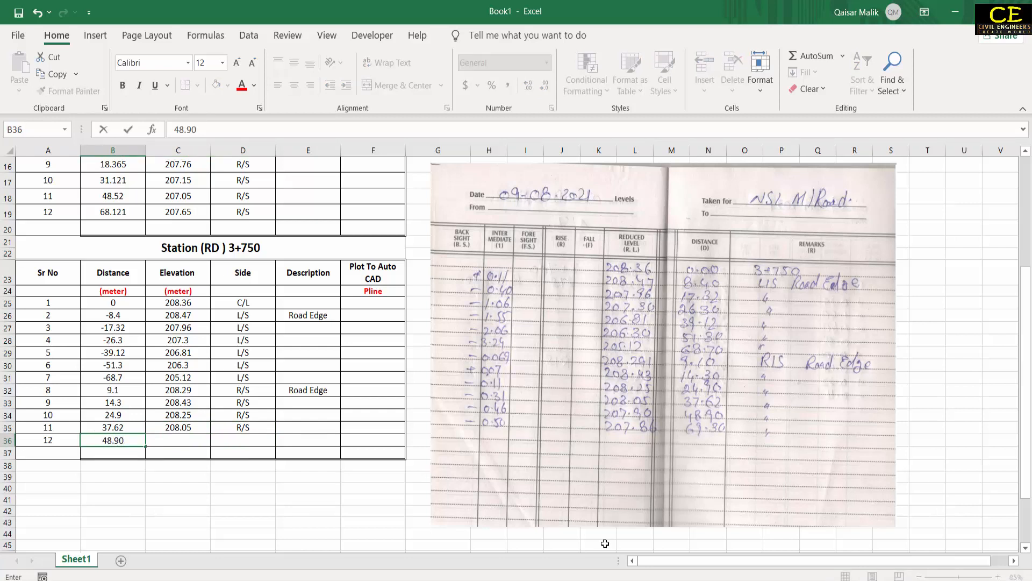
key("Tab")
type("207")
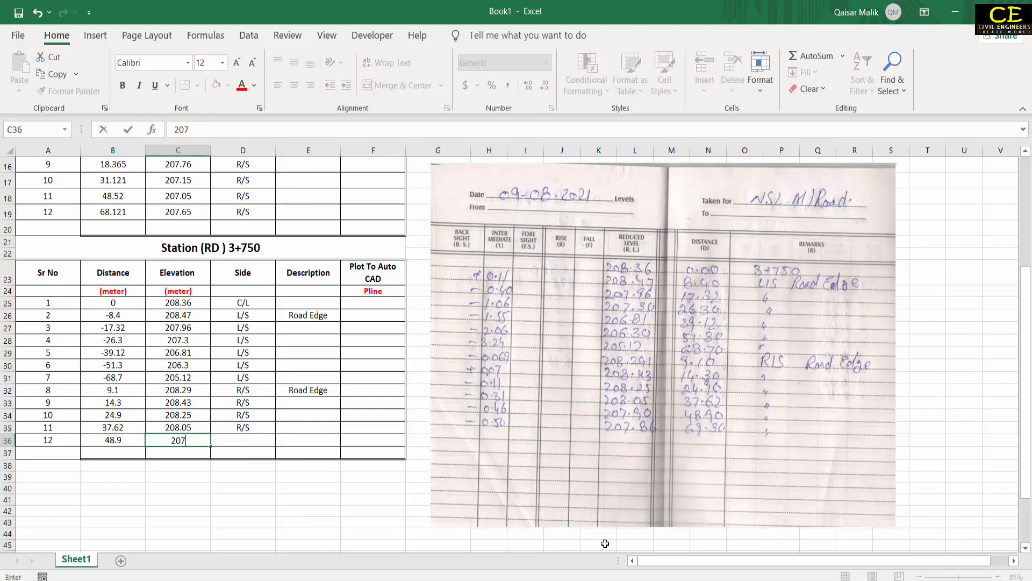
type(".9")
key("Tab")
type("R/S")
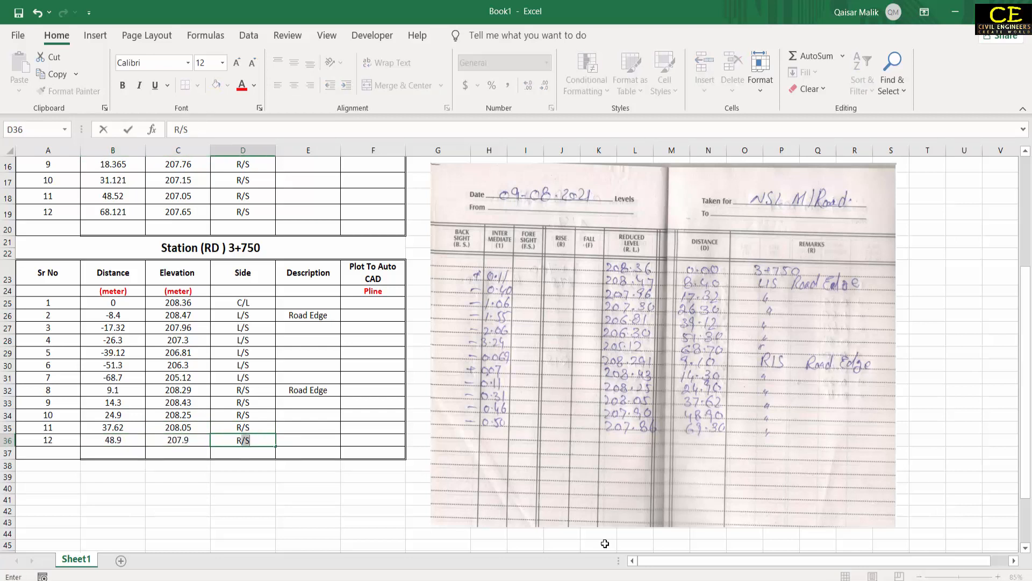
key("Return")
Fill in the unnumbered last row of the 3+750 table with distance 69.3, elevation 207.86 and side R/S
type("69.30")
key("Tab")
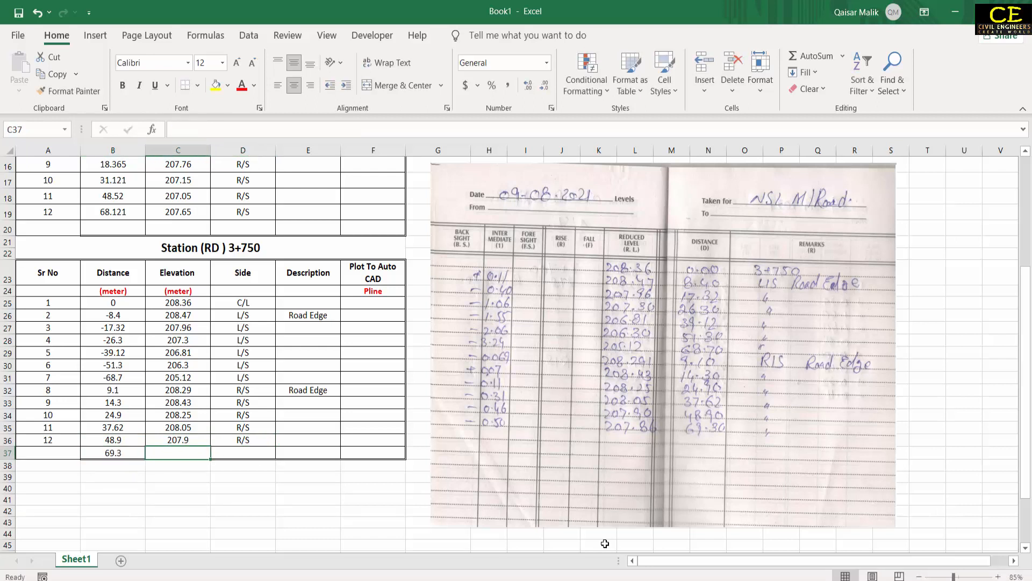
type("207.86")
key("Return")
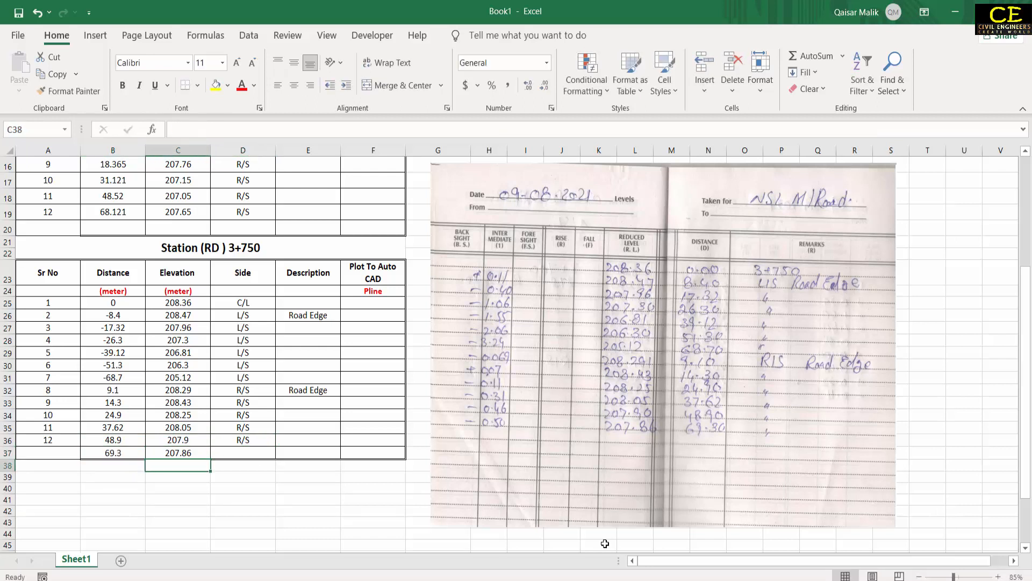
left_click(247, 453)
type("R/S")
key("Return")
Delete the 3+750 field-book picture from beside the tables
scroll(210, 233, "up", 4)
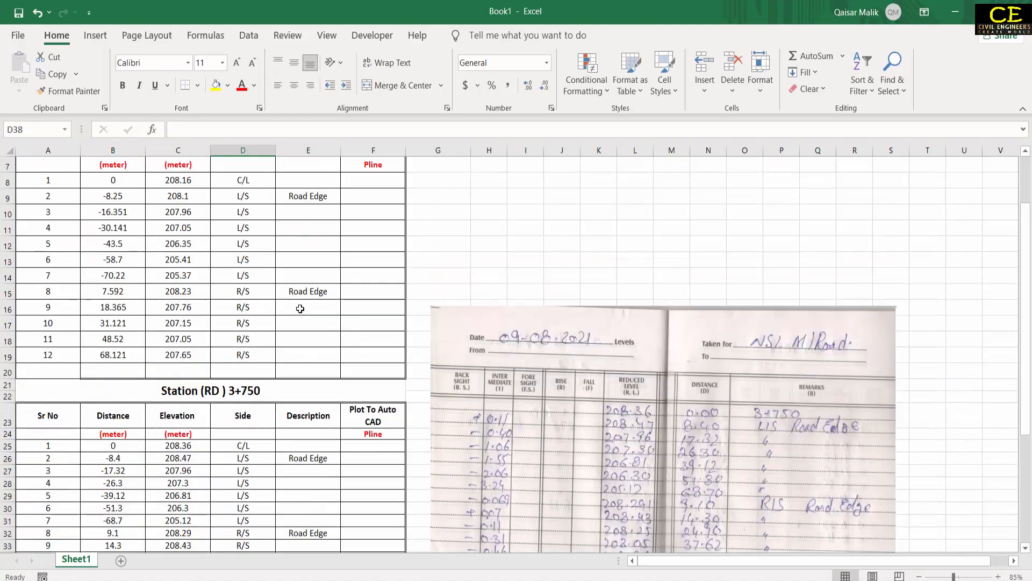
scroll(210, 233, "down", 2)
left_click(596, 306)
key("Delete")
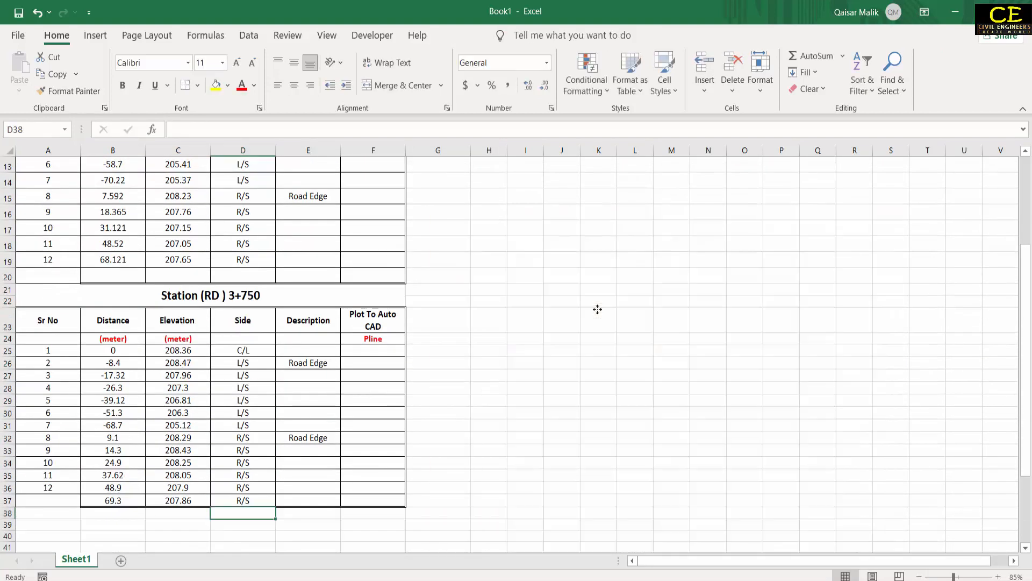
Copy the whole 3+750 table with its title and formatting and paste it directly below, starting at cell A38
scroll(573, 306, "down", 1)
left_click_drag(134, 247, 145, 451)
right_click(145, 451)
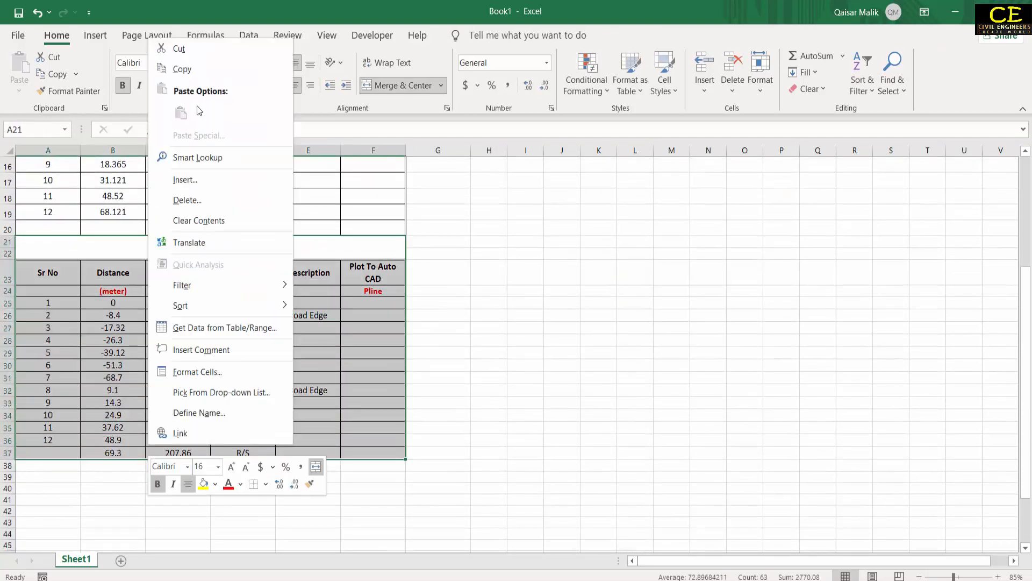
left_click(177, 67)
left_click(32, 466)
right_click(32, 465)
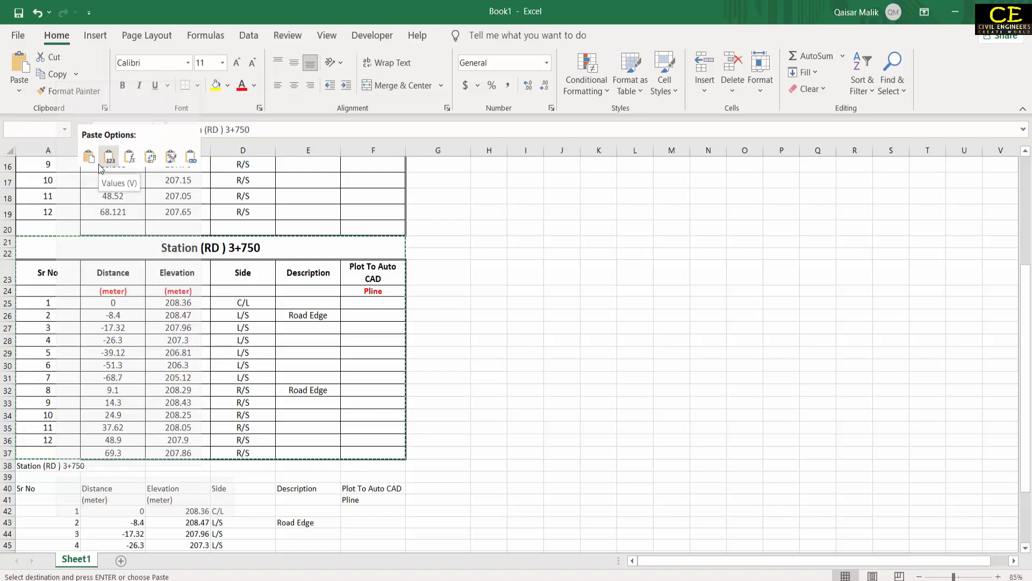
left_click(52, 92)
scroll(431, 357, "down", 5)
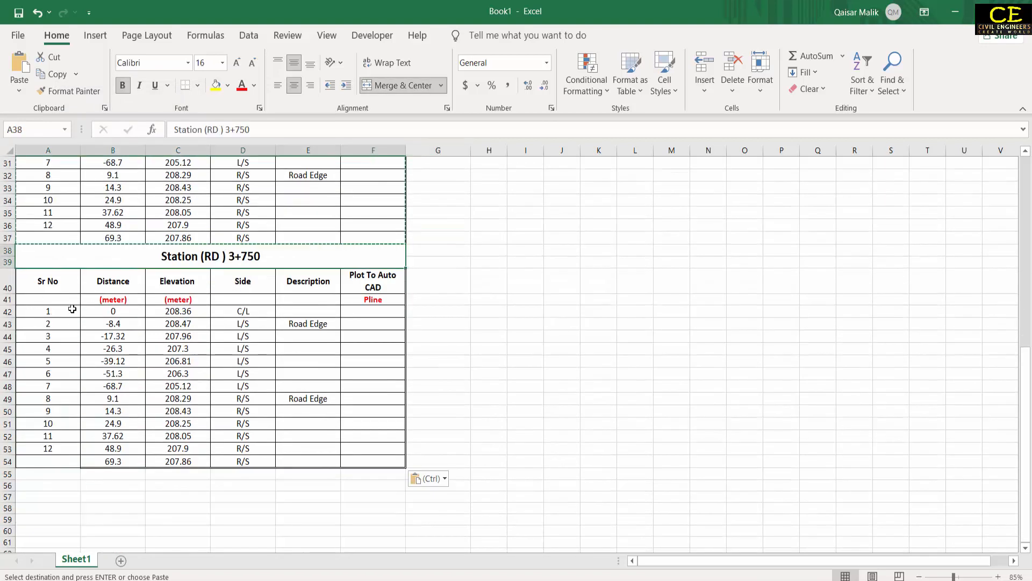
Clear the distance, elevation, side and description entries from the copied table, keeping its headers and serial numbers
left_click_drag(96, 313, 358, 458)
key("Delete")
left_click(489, 411)
Insert the field-book picture 3+800 from the NSL BOOK folder and place it beside the empty table
scroll(489, 410, "up", 3)
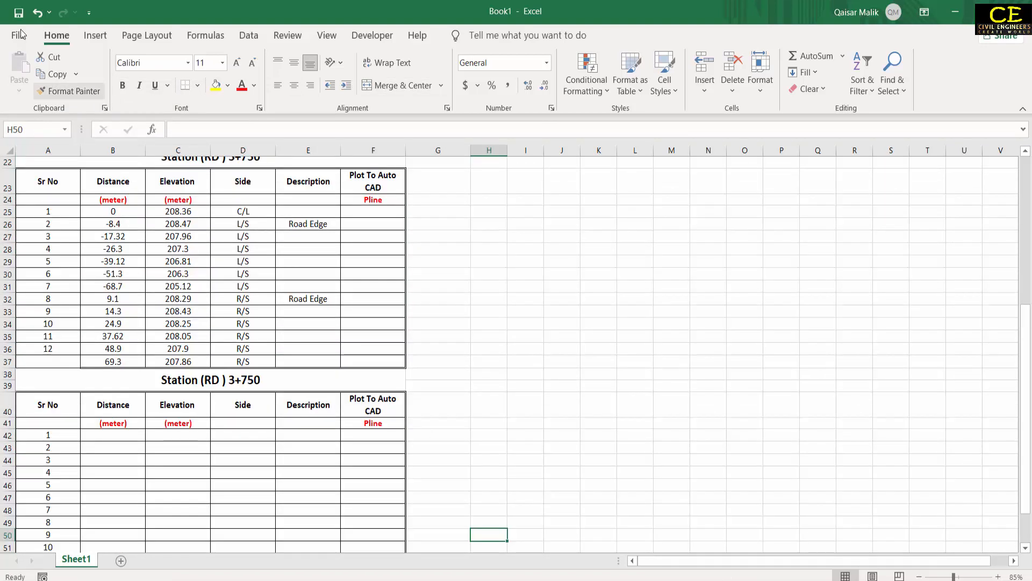
left_click(95, 35)
left_click(155, 75)
left_click(172, 131)
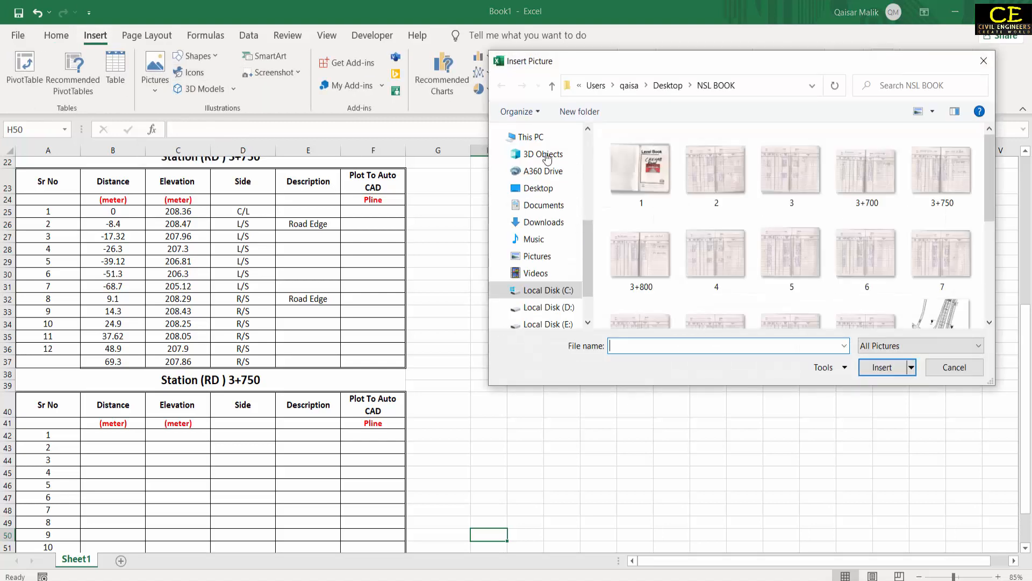
double_click(639, 255)
left_click_drag(563, 544, 524, 289)
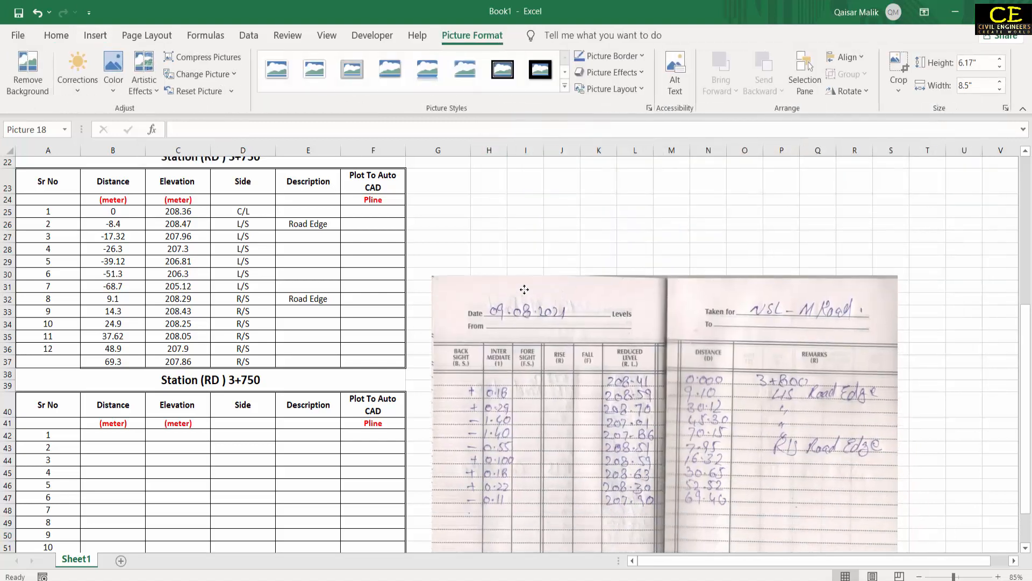
scroll(582, 244, "down", 3)
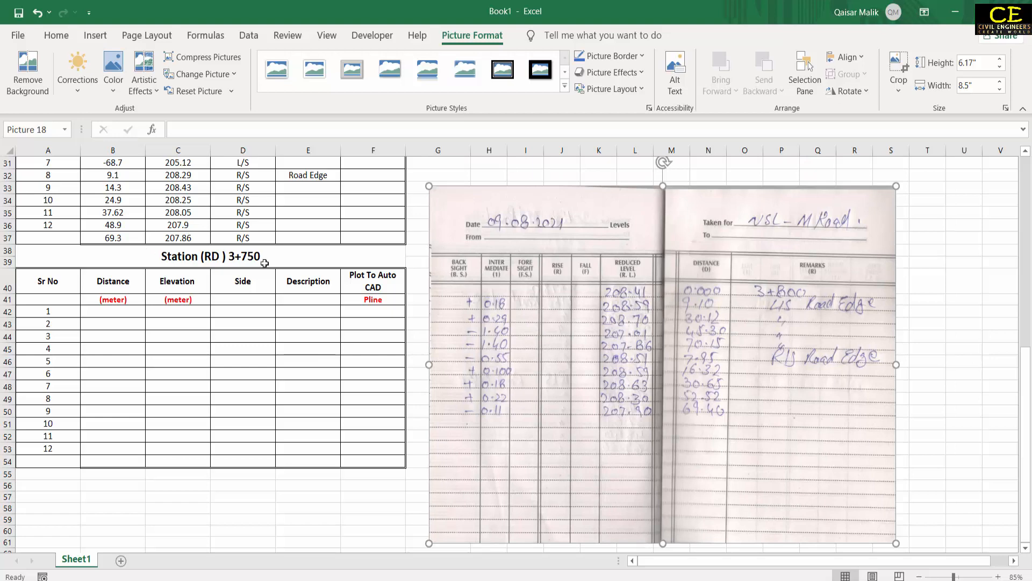
Change the title of the new table to Station (RD ) 3+800
left_click(265, 263)
double_click(266, 263)
key("BackSpace")
key("BackSpace")
key("BackSpace")
type("80")
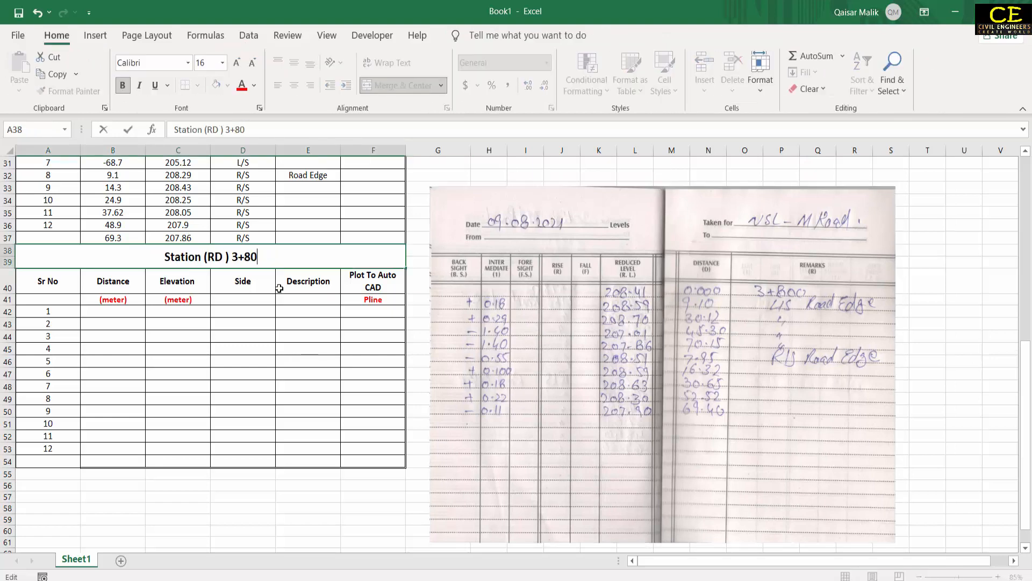
type("0")
key("Return")
Enter the distances 0, -9.1, -30.12, -45.3 and -70.15 for serials 1 to 5 of the 3+800 table
left_click(124, 312)
type("0")
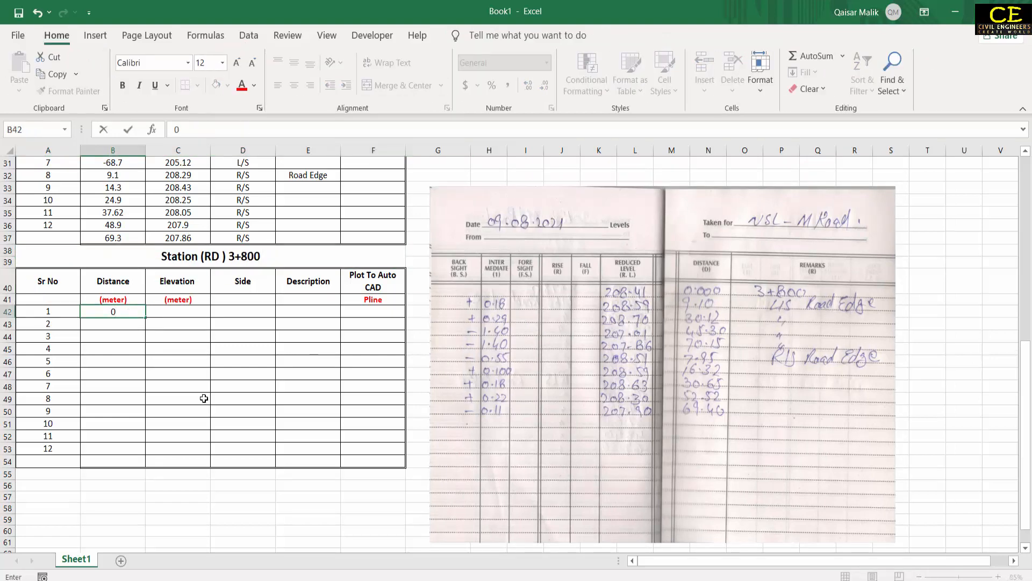
key("Return")
type("-9.1")
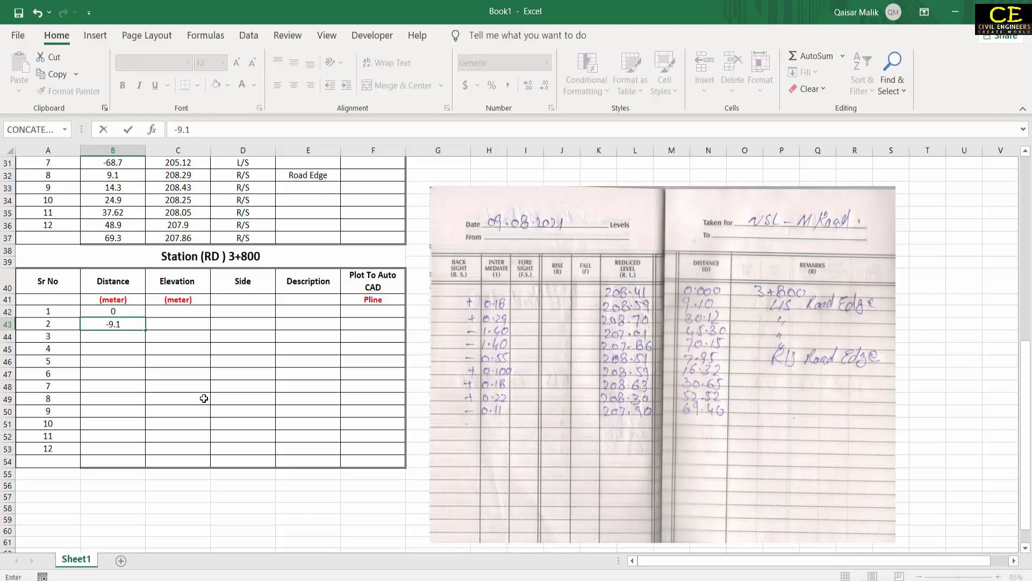
key("Return")
type("-30.12")
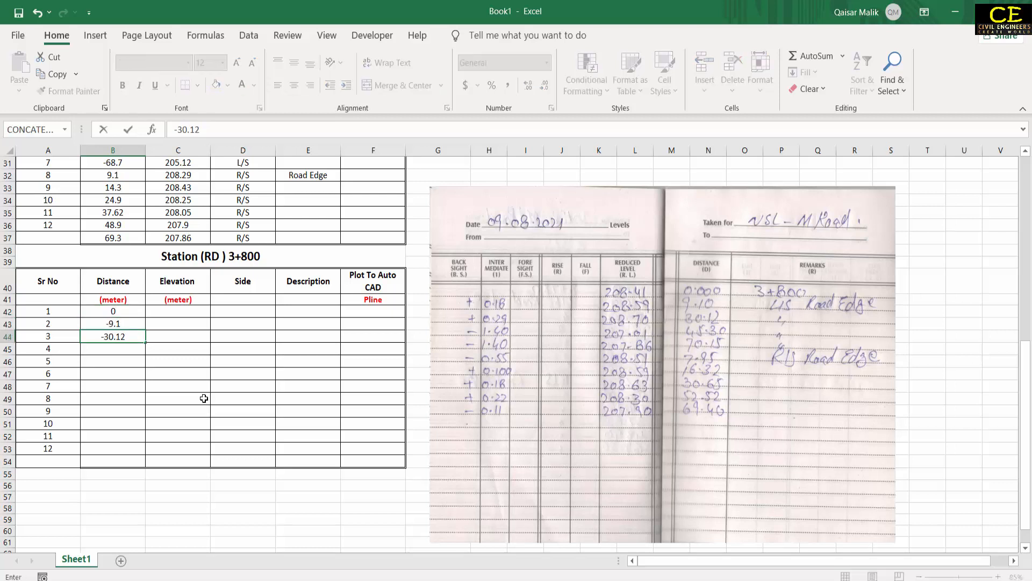
key("Return")
type("-45.3")
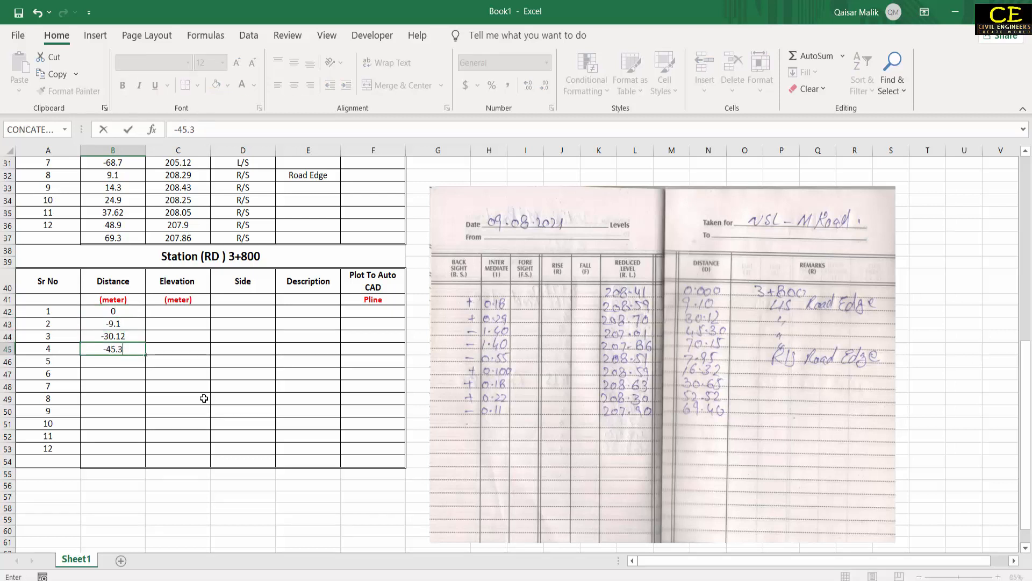
key("Return")
type("-70.15")
key("Return")
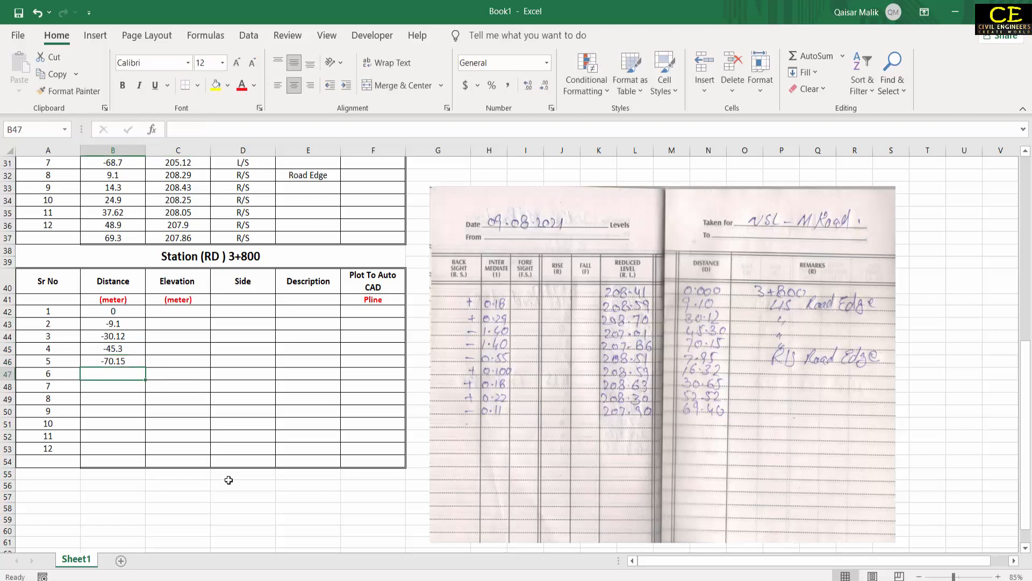
Enter the distances 7.95, 16.32, 30.65, 52.52 and 69.4 for serials 6 to 10 of the 3+800 table
type("7.95")
key("Return")
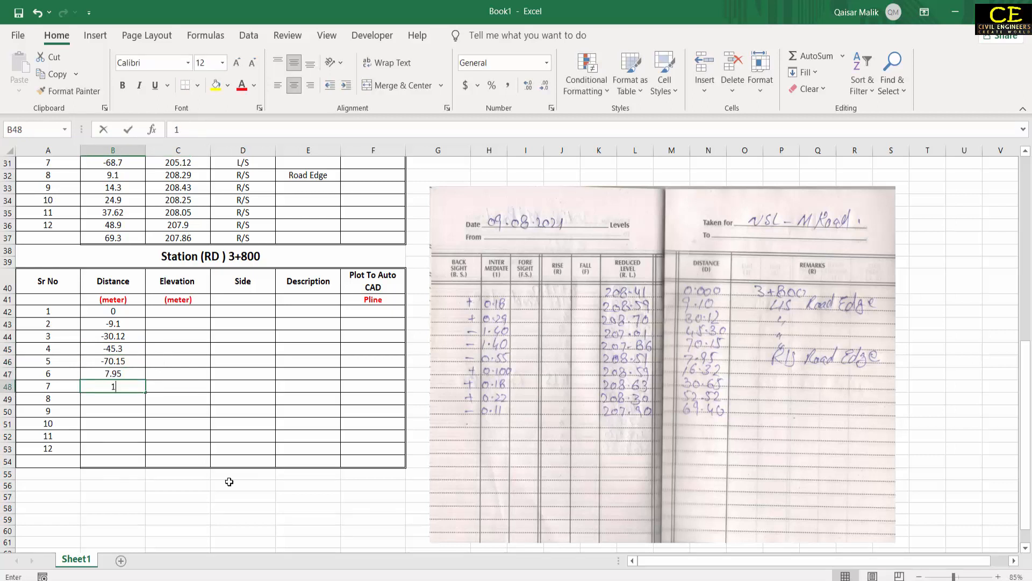
type("16.32")
key("Return")
type("30.65")
key("Return")
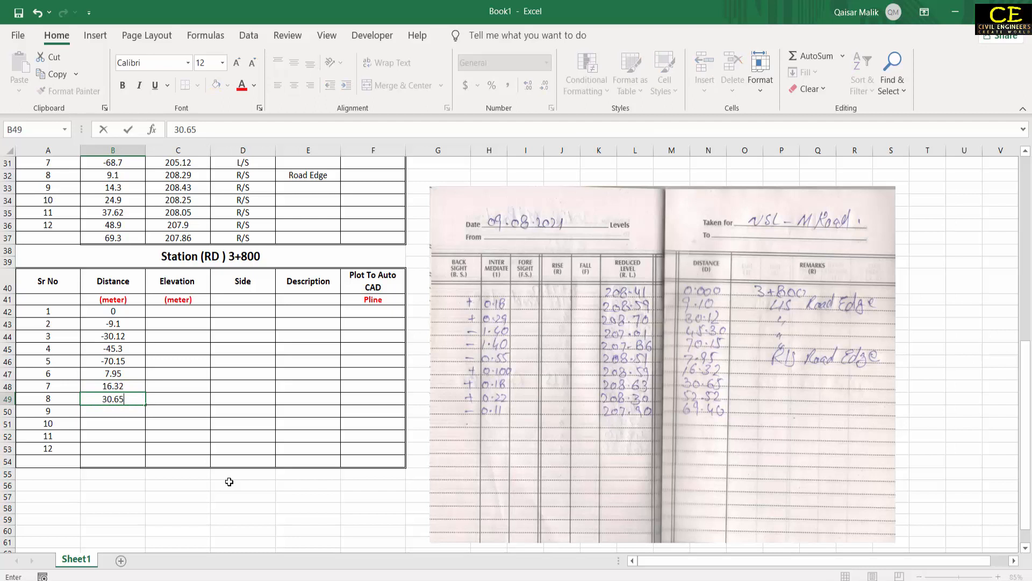
type("52.52")
key("Return")
type("69.4")
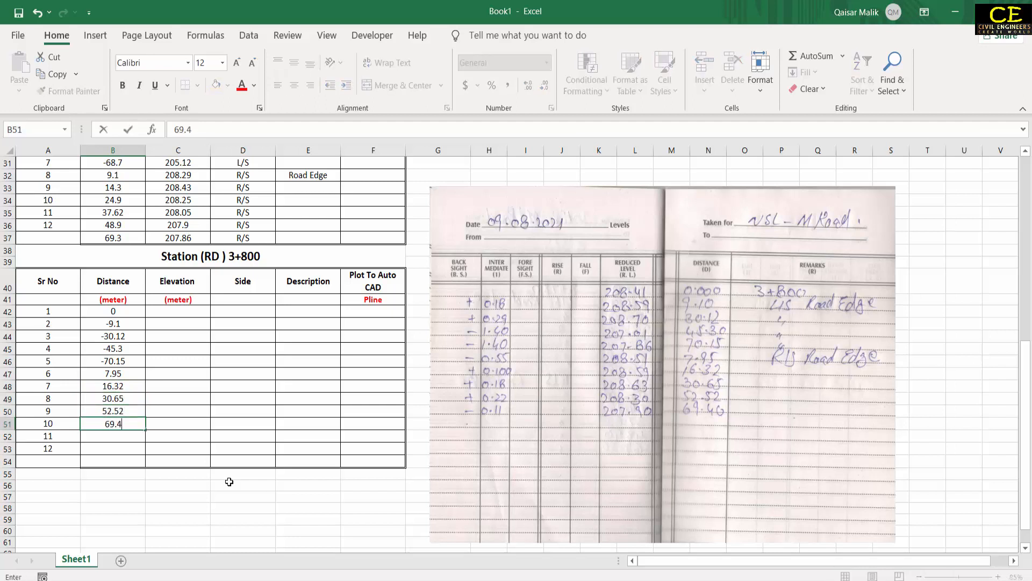
key("Return")
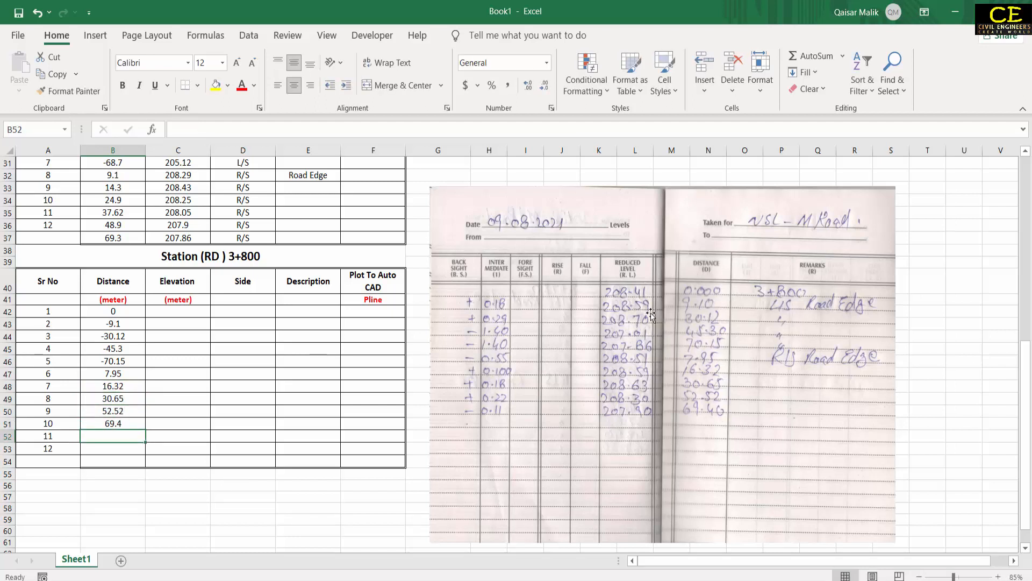
Enter the elevations 208.41, 208.59, 208.7, 207.01 and 207.86 for serials 1 to 5 of the 3+800 table
left_click(170, 312)
type("208.41")
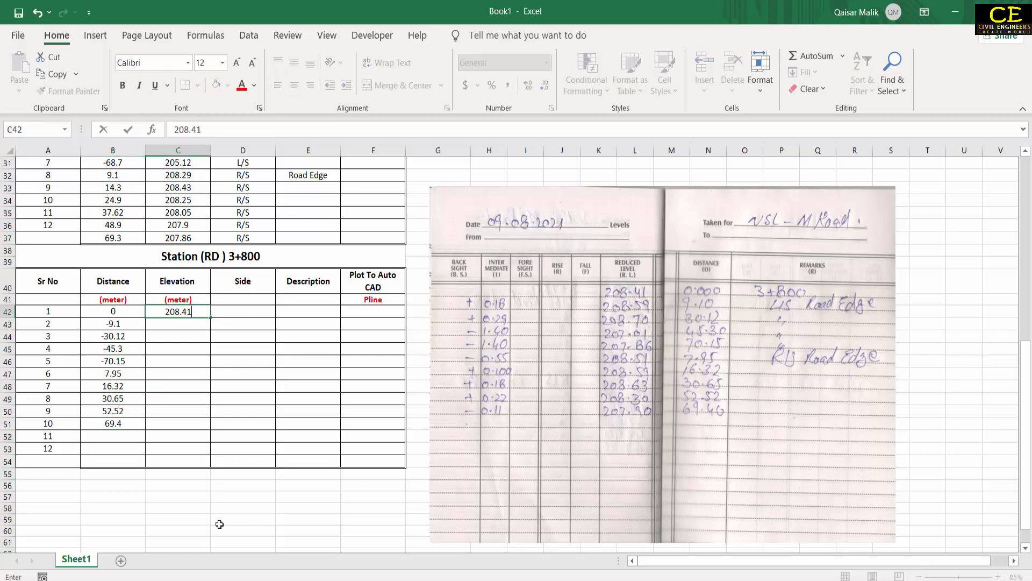
key("Return")
type("208.5")
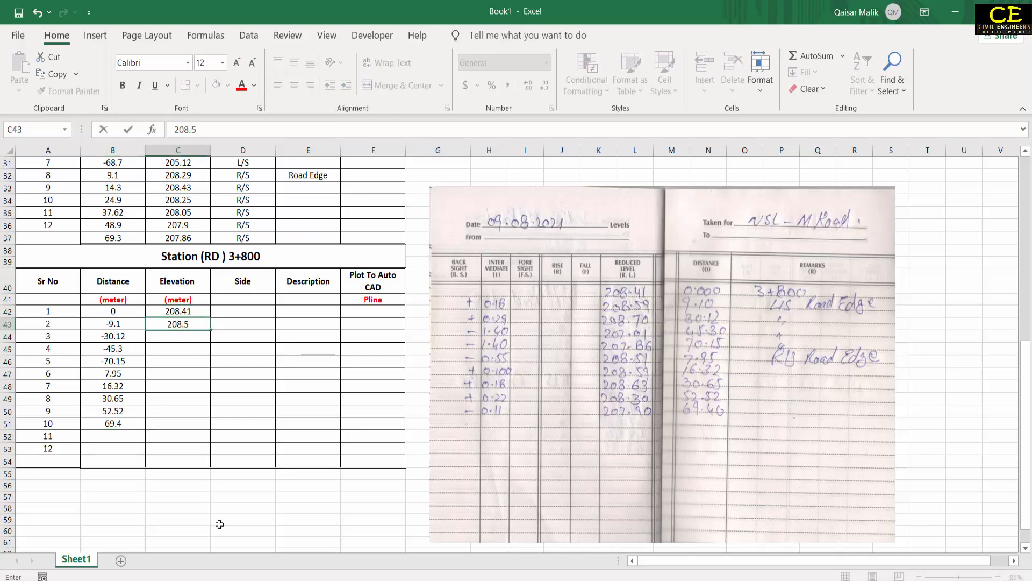
type("9")
key("Return")
type("208.7")
key("Return")
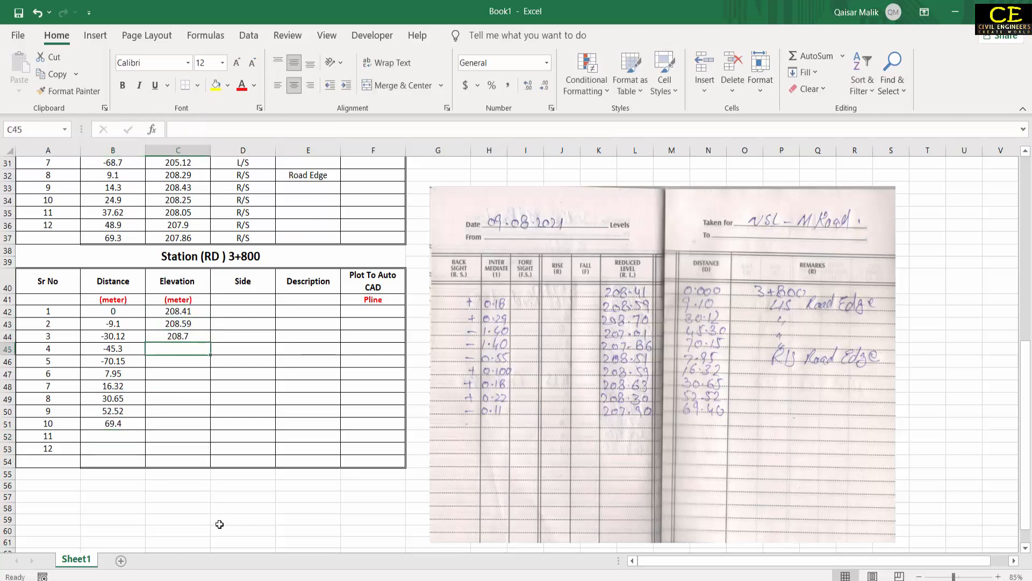
type("207.01")
key("Return")
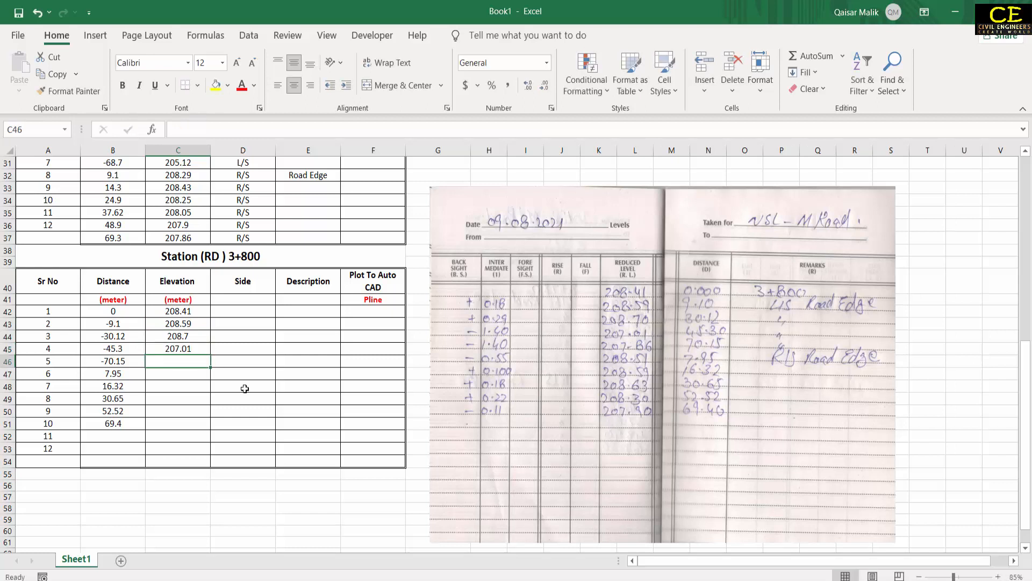
type("207.86")
key("Return")
Enter the elevations 208.51, 208.59, 208.63, 208.3 and 207.9 for serials 6 to 10 of the 3+800 table
type("208.51")
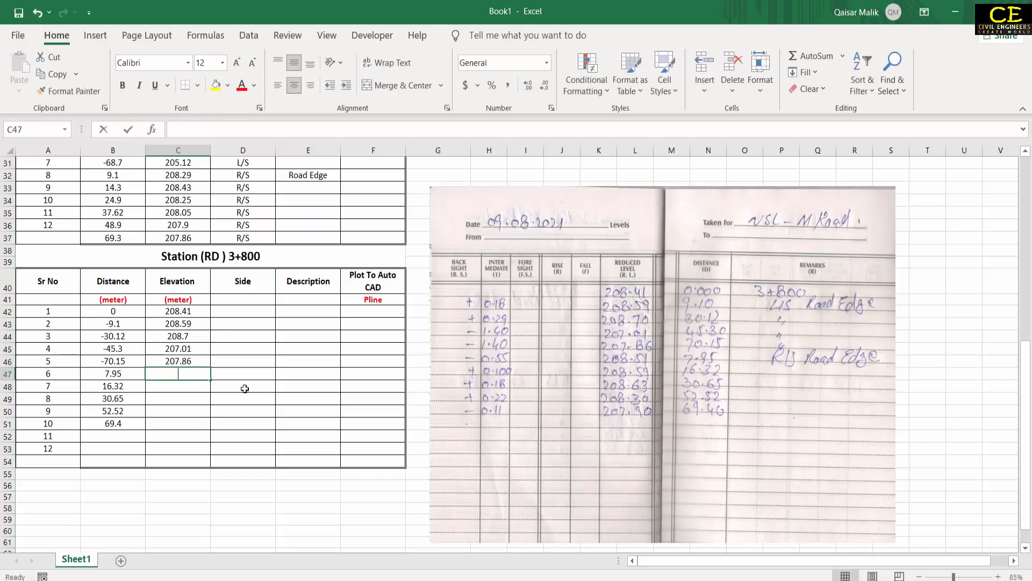
key("Return")
type("208.59")
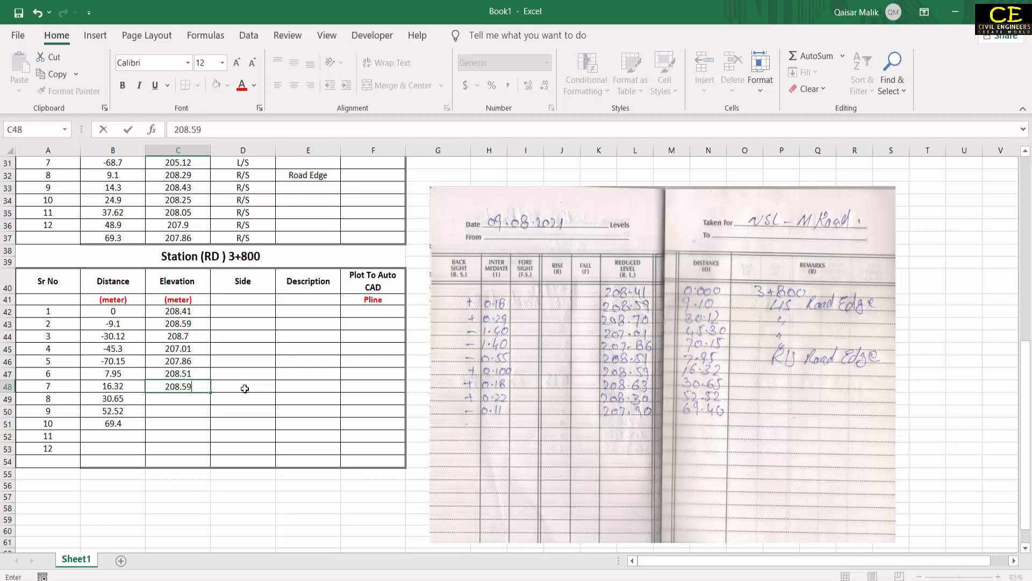
key("Return")
type("208.63")
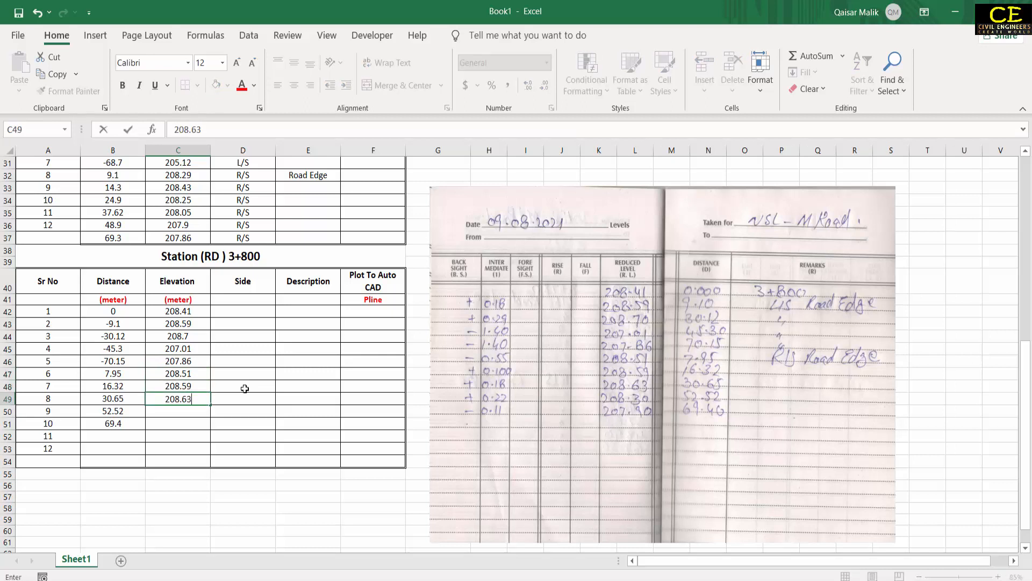
key("Return")
type("208.3")
key("Return")
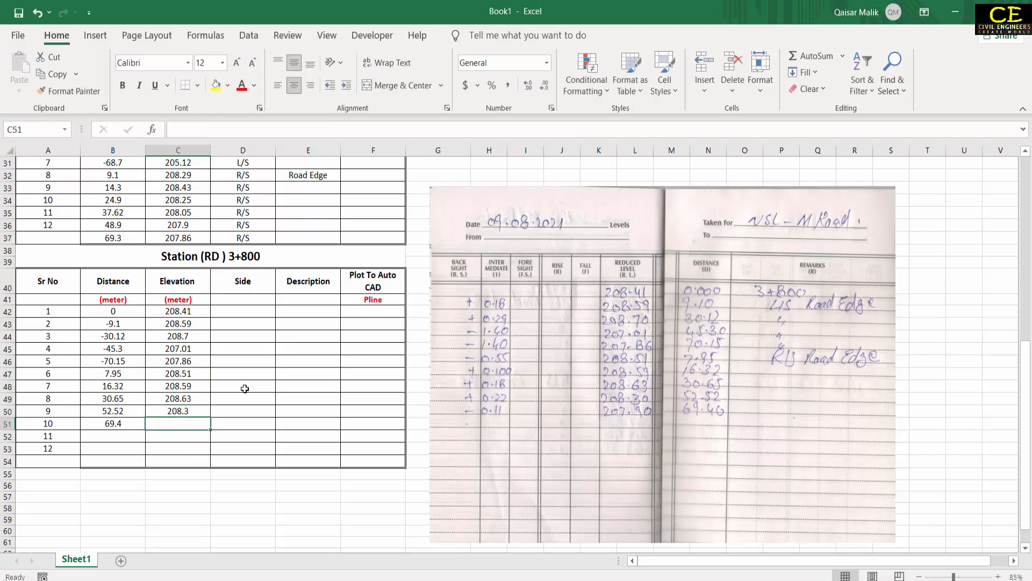
type("207.9")
key("Return")
left_click(243, 301)
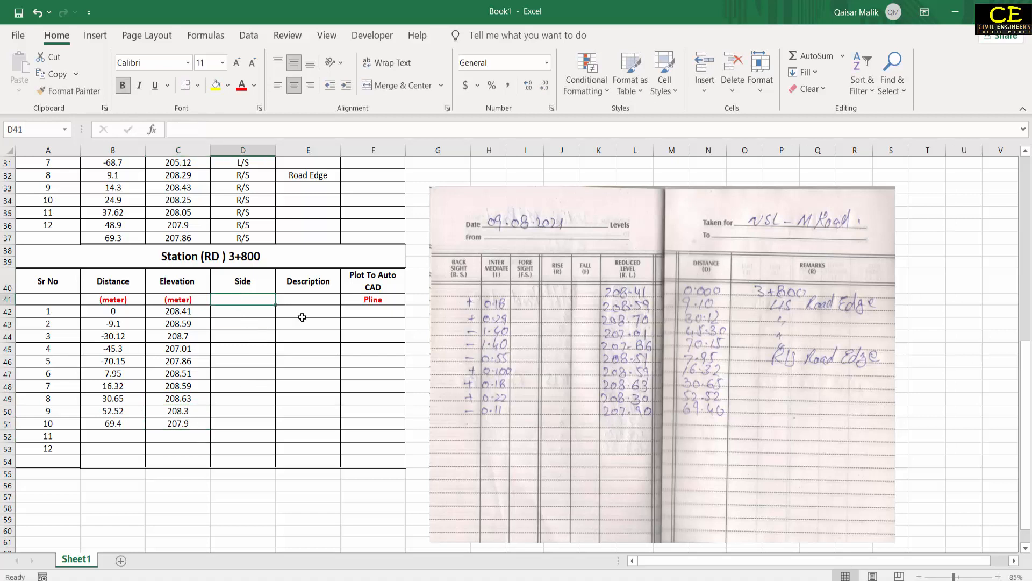
type("C/L")
key("Return")
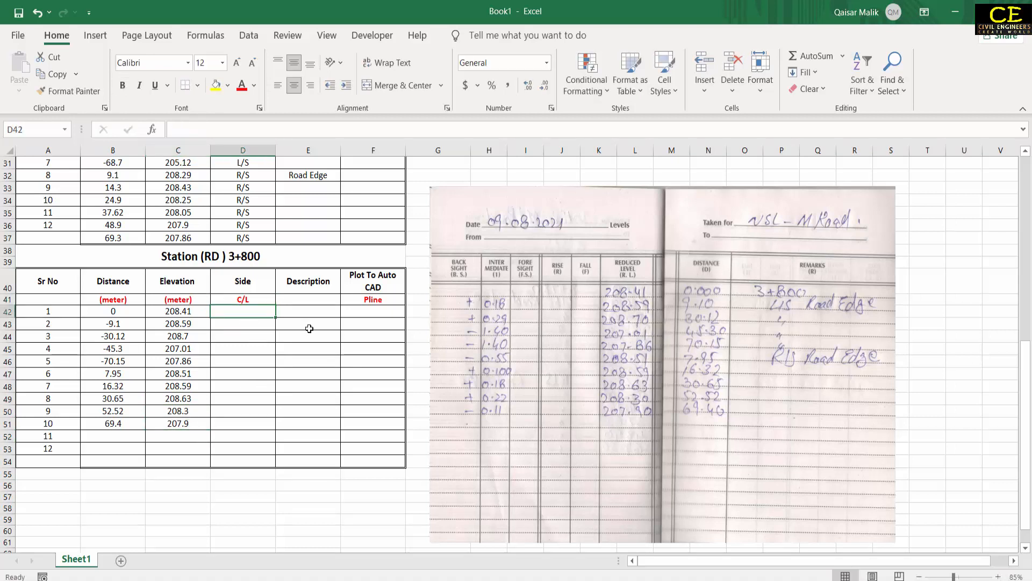
left_click(255, 298)
Fill the Side column of the 3+800 table with C/L for serial 1 and L/S for serials 2 to 5
key("Down")
type("C/L")
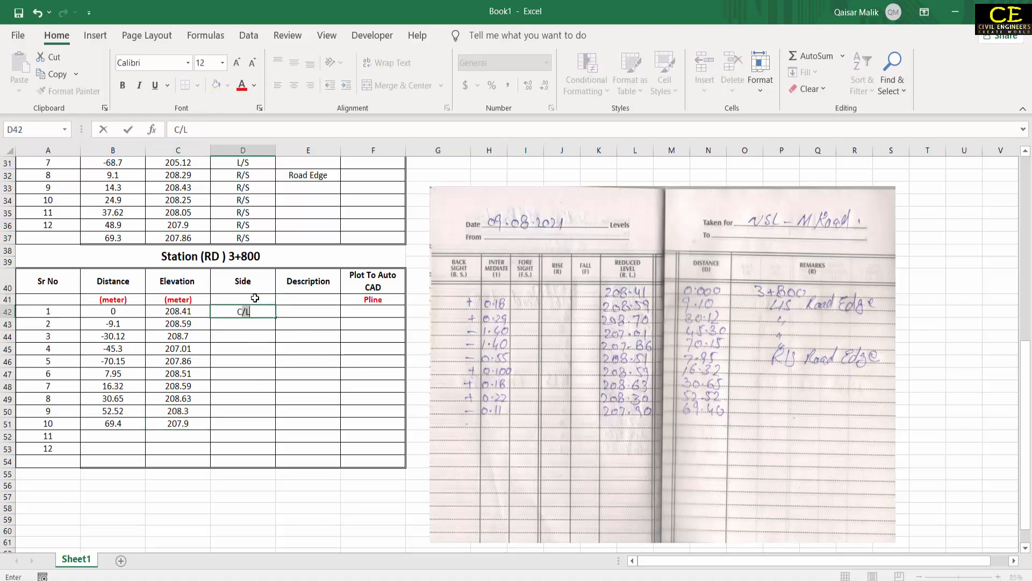
key("Return")
type("L/S")
key("Return")
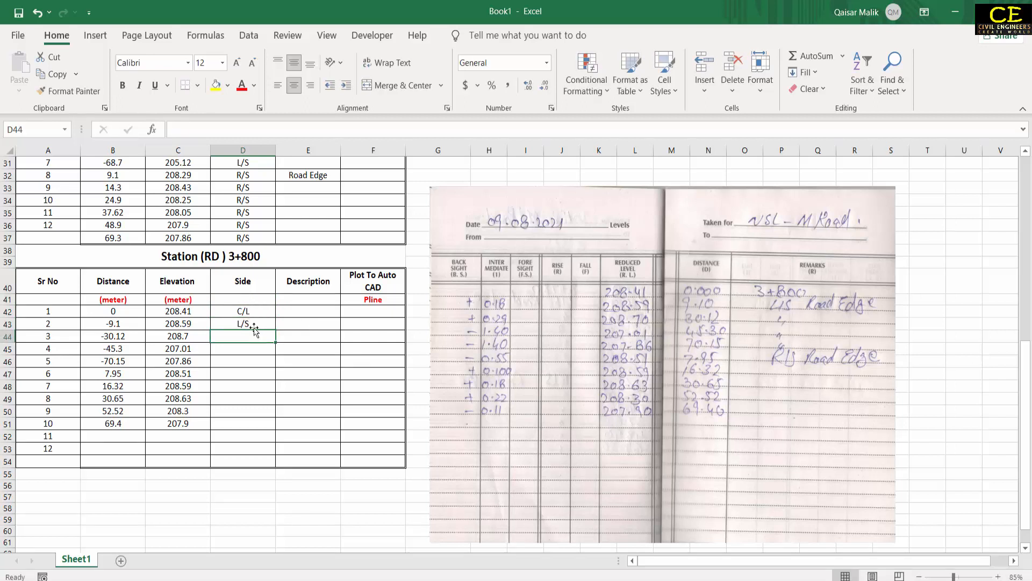
left_click(247, 324)
left_click_drag(274, 330, 252, 364)
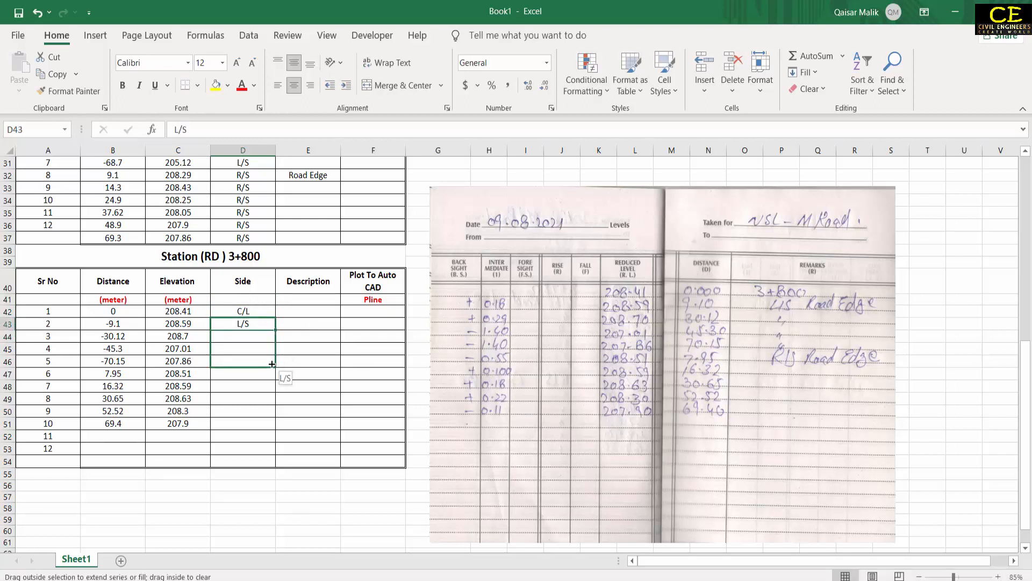
Fill the Side column of the 3+800 table with R/S for serials 6 to 10
left_click(215, 375)
type("R/S")
key("Return")
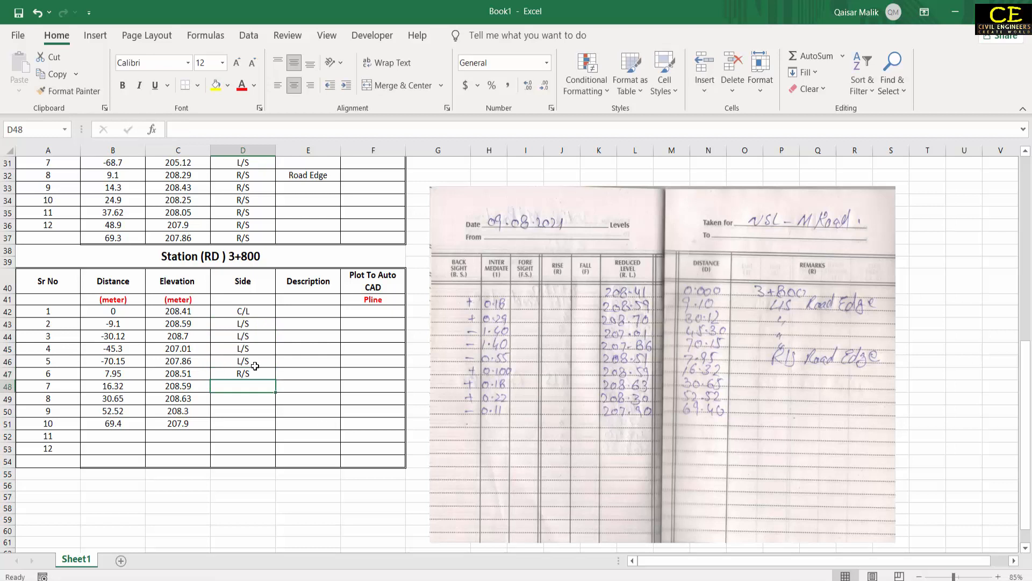
left_click(255, 373)
left_click_drag(275, 379, 272, 424)
Enter the description Road Edge for serials 2 and 6 of the 3+800 table
left_click(300, 322)
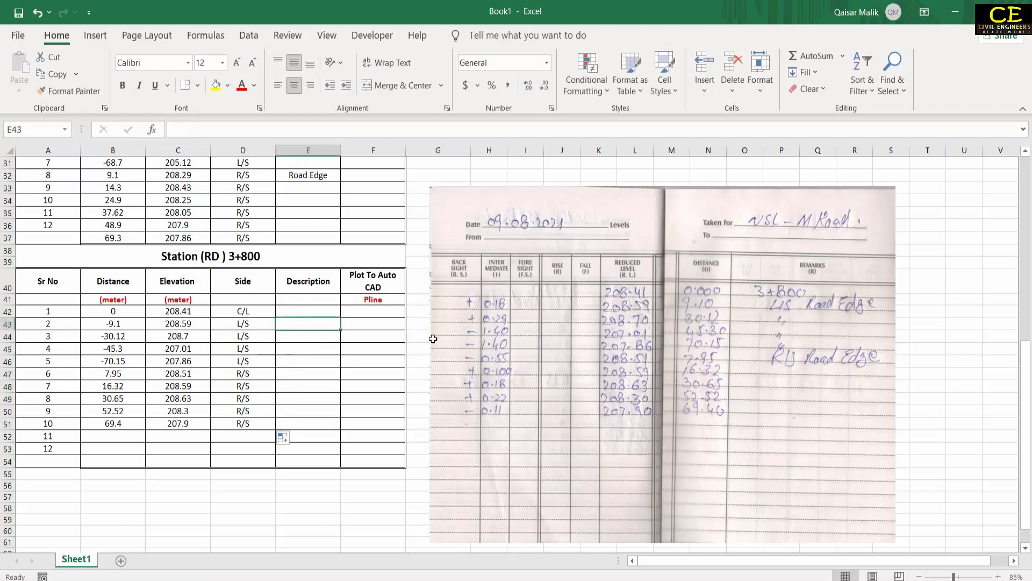
type("Road Edge")
key("Return")
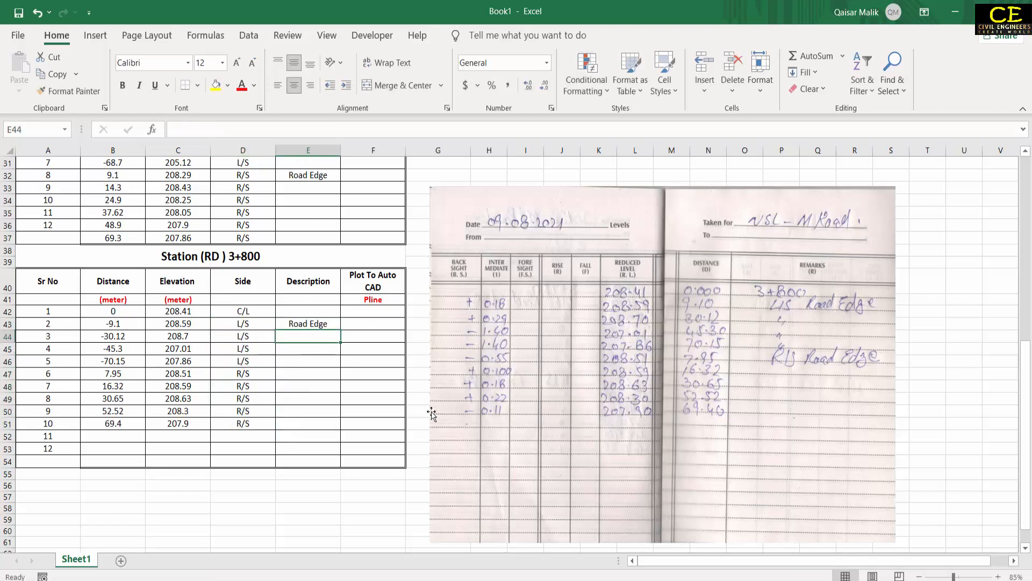
left_click(298, 369)
type("Road Edge")
key("Return")
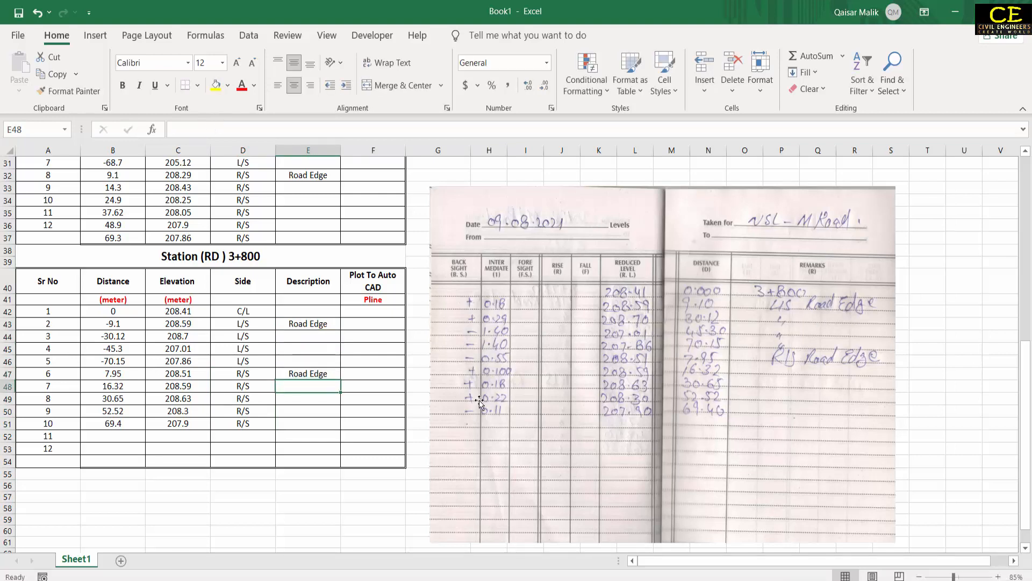
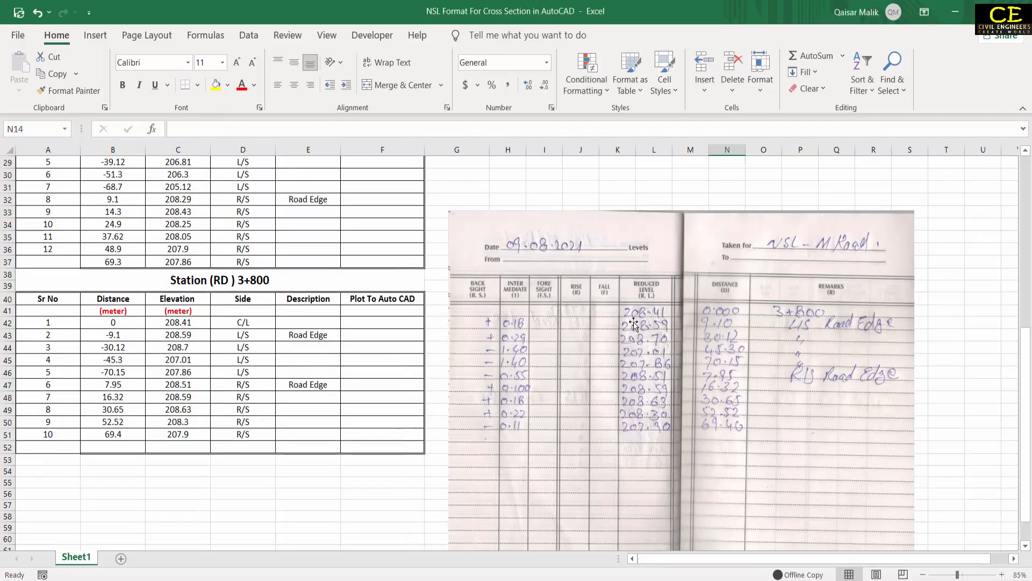
In the NSL Format For Cross Section in AutoCAD workbook, delete the field-book picture beside the 3+800 table
left_click(664, 338)
key("Delete")
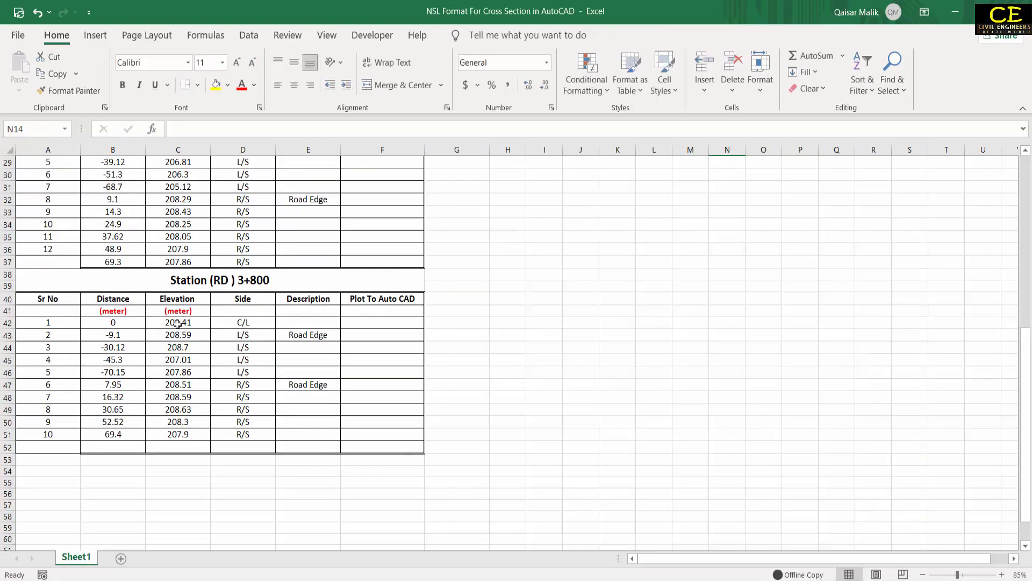
Examine the order of the distances and their elevations from the centre line outward in the Station 3+700 table
scroll(177, 323, "up", 8)
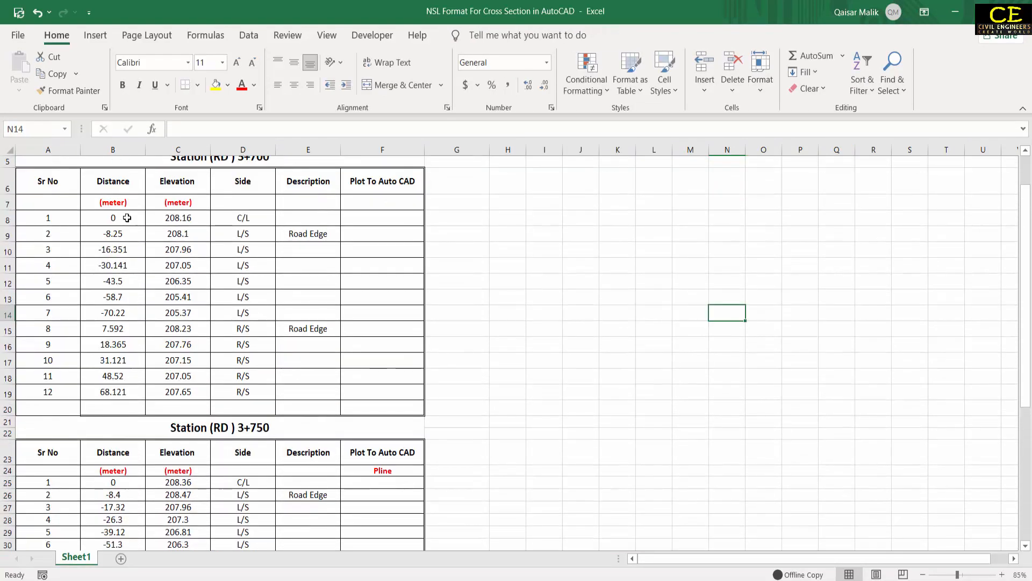
left_click(153, 218)
left_click(108, 218)
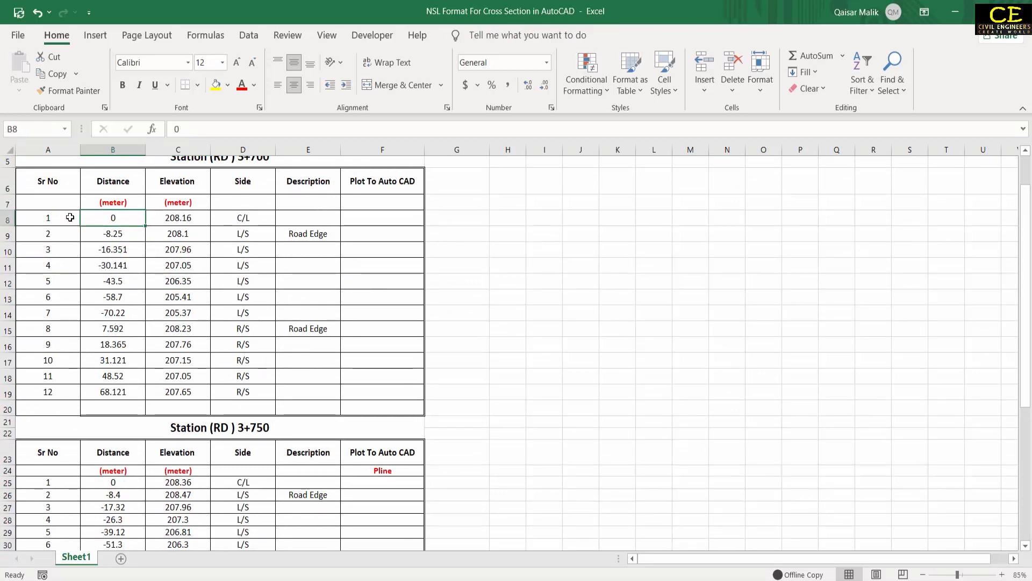
left_click(119, 232)
left_click(115, 265)
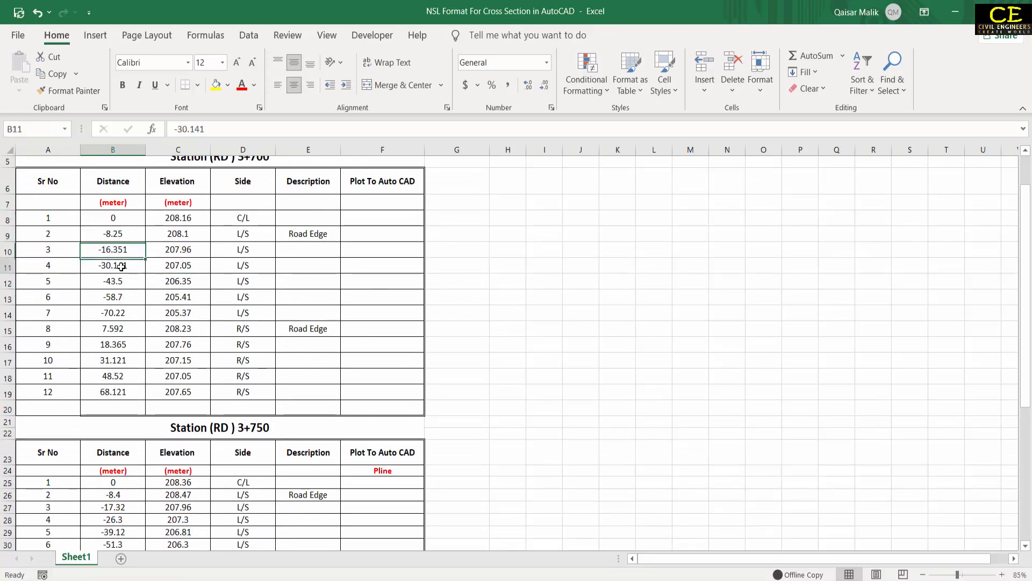
left_click(121, 283)
left_click(118, 297)
left_click(116, 314)
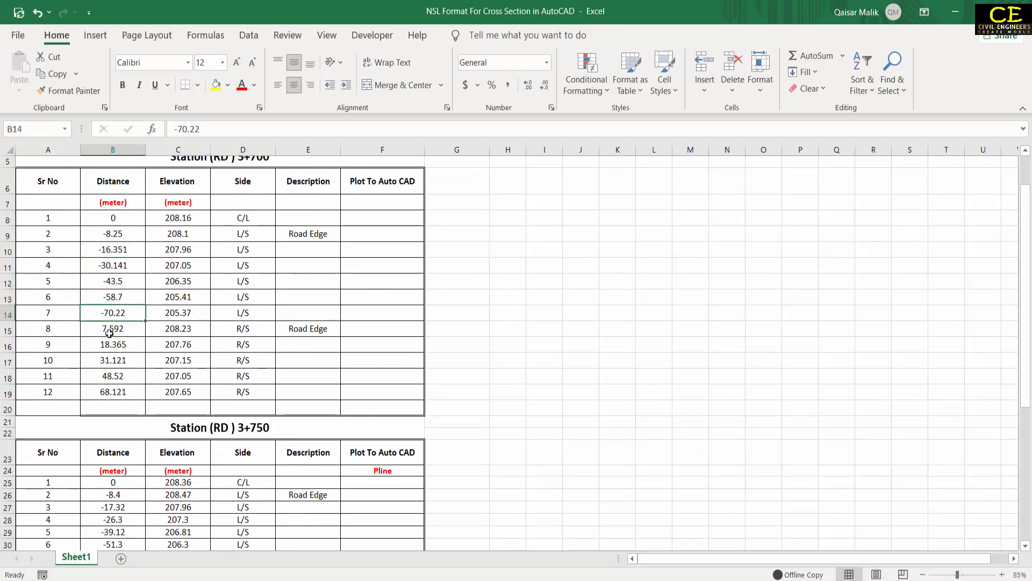
left_click(110, 330)
left_click(114, 359)
left_click(115, 312)
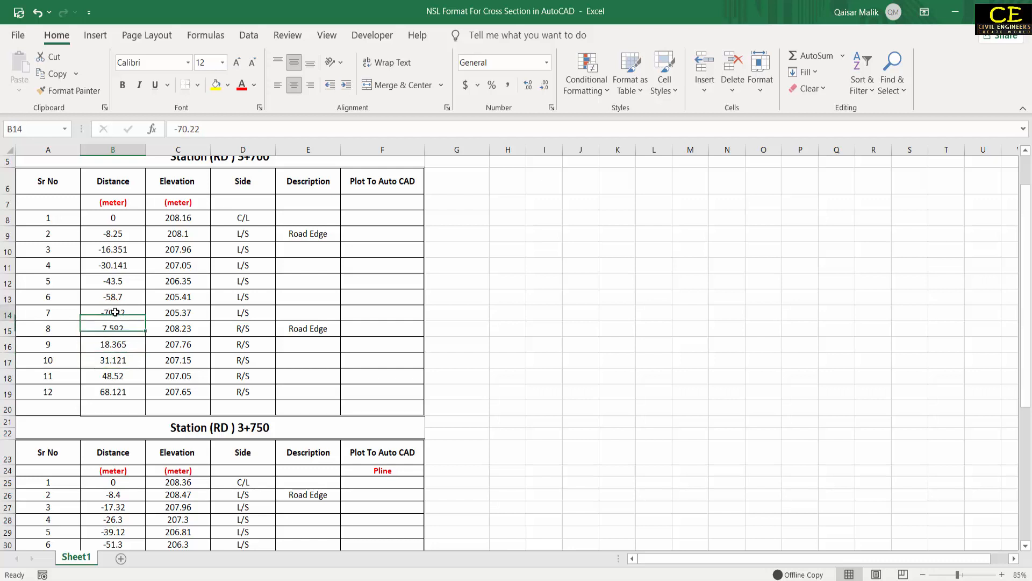
left_click(171, 311)
left_click(115, 314)
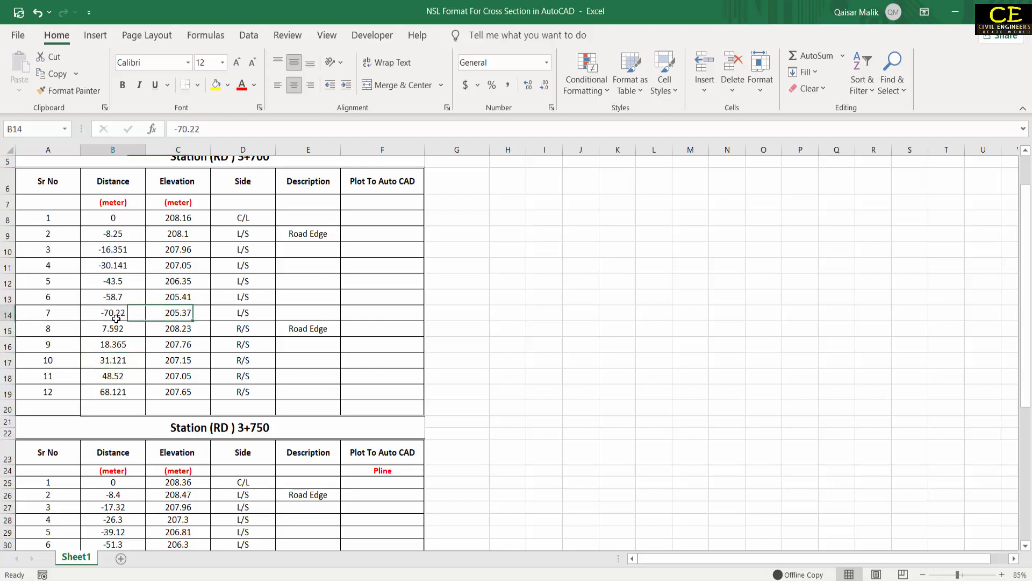
left_click(124, 222)
left_click(181, 220)
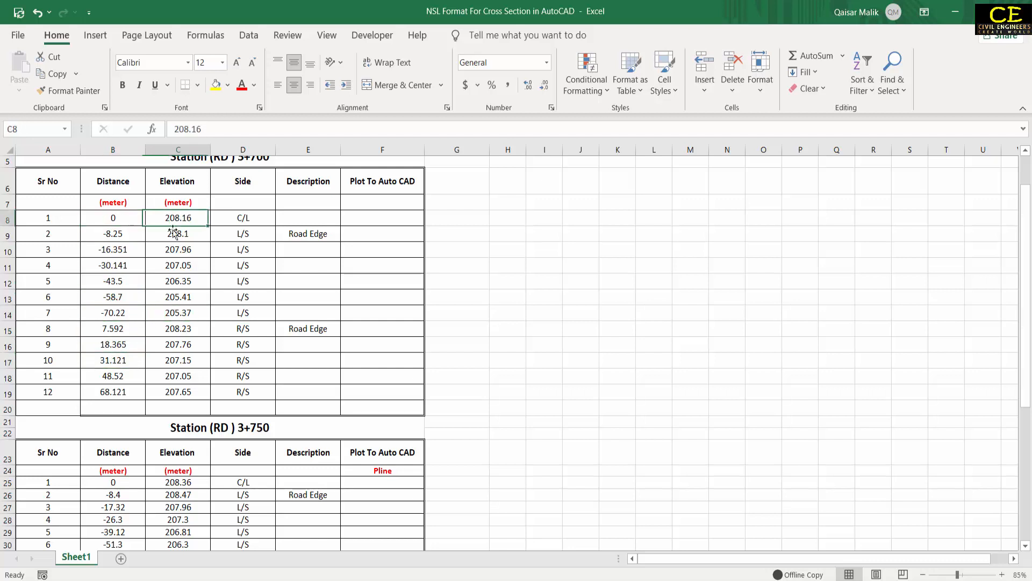
left_click(112, 297)
left_click(112, 280)
left_click(113, 235)
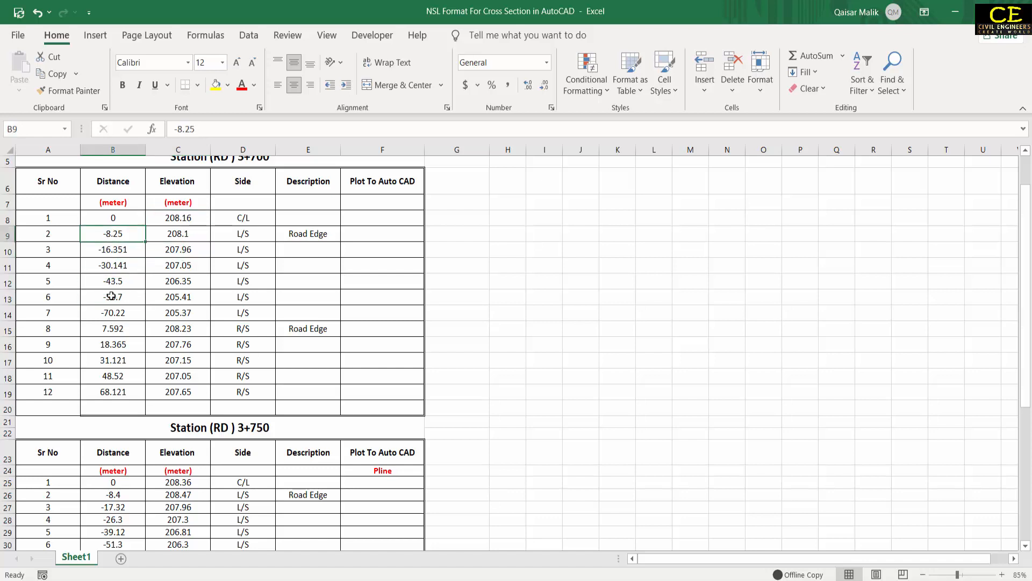
Sort the distance, elevation, side and description data of serials 1 to 7 in the 3+700 table from smallest to largest distance
left_click_drag(115, 219, 321, 311)
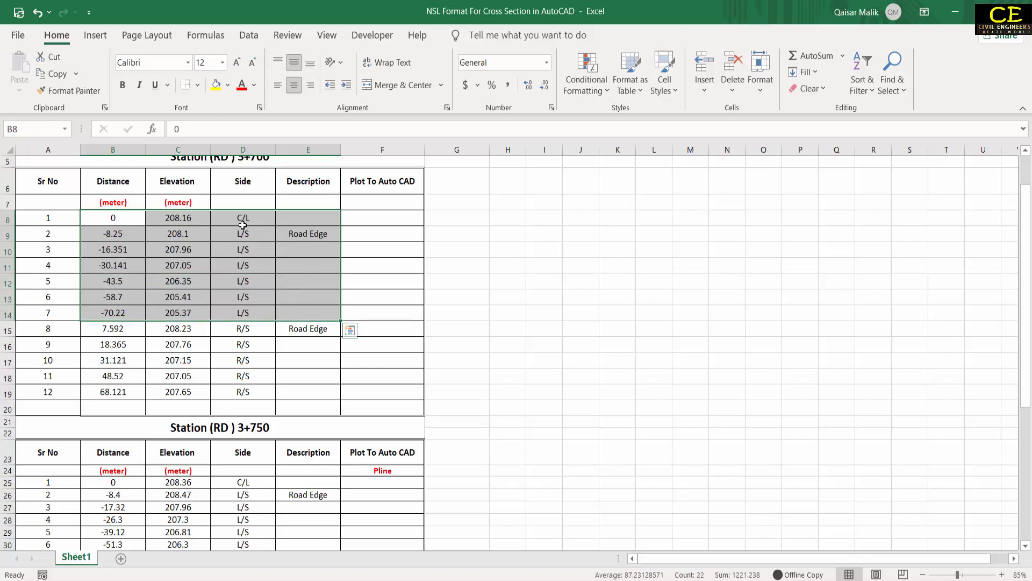
right_click(181, 251)
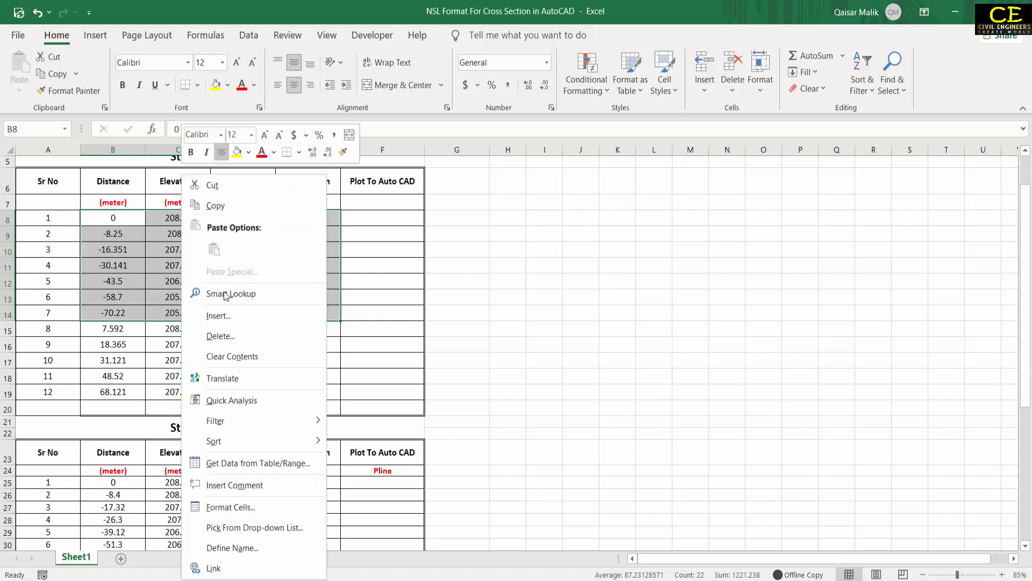
mouse_move(221, 443)
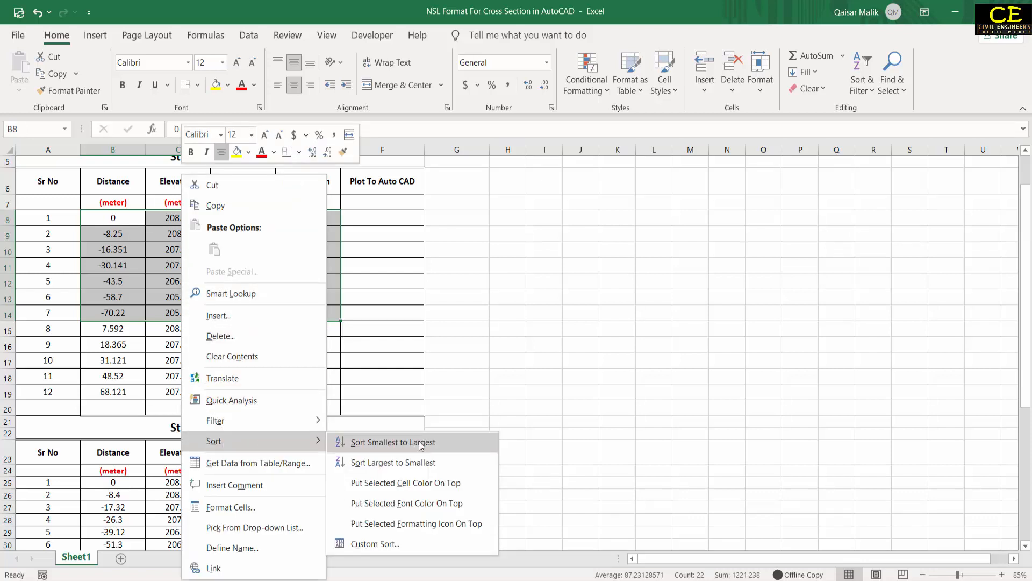
left_click(398, 442)
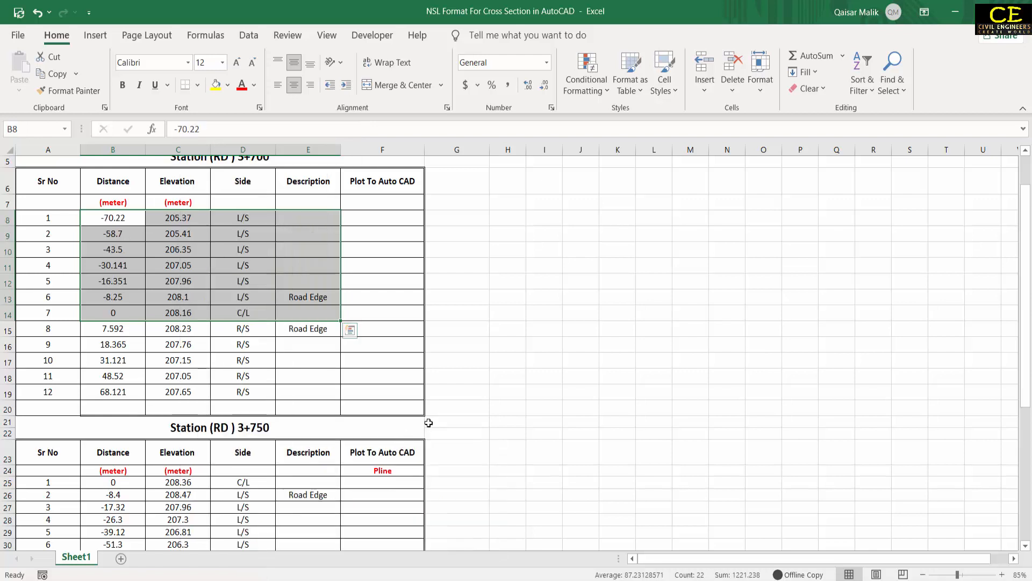
left_click(547, 341)
Check the sorted distances against their elevations and sides for serials 1 to 7 of the 3+700 table
left_click(131, 216)
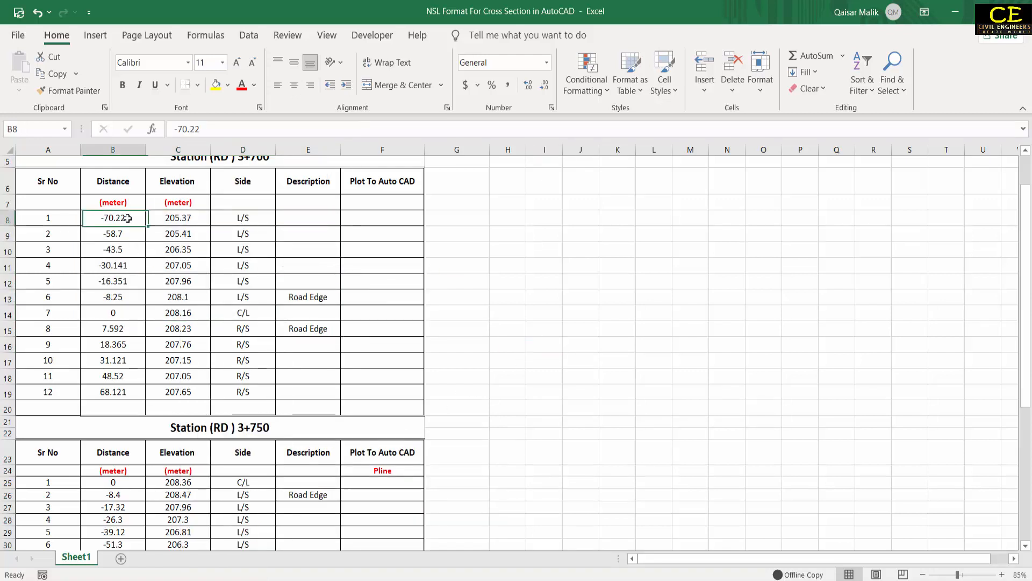
left_click(179, 218)
left_click(116, 314)
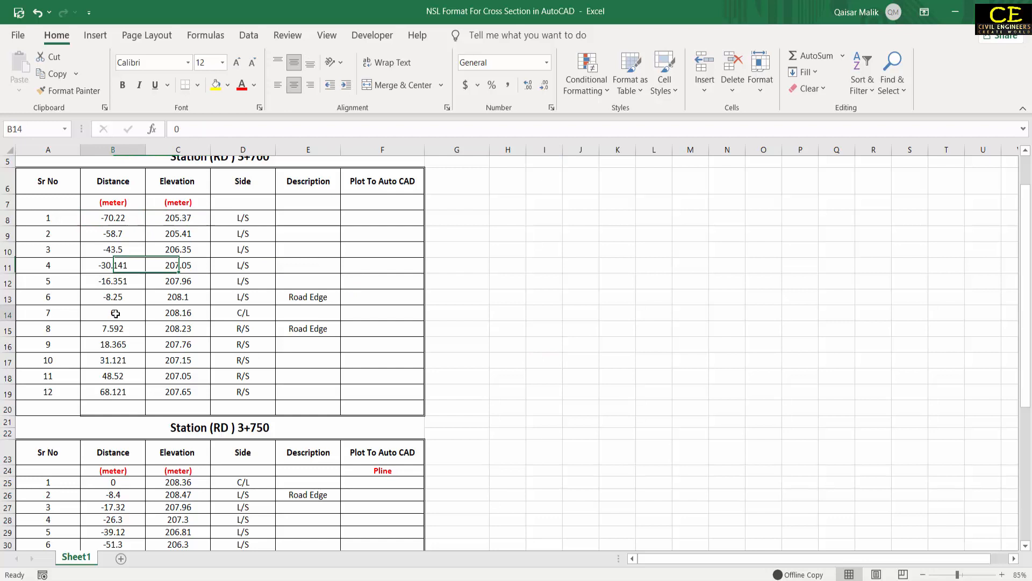
left_click(210, 312)
left_click(132, 312)
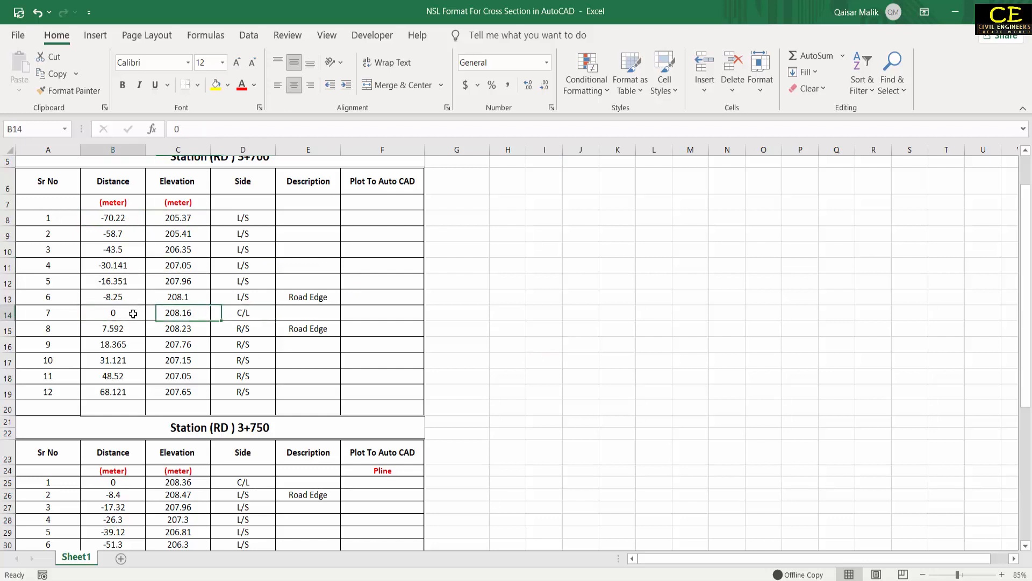
left_click(253, 316)
left_click(117, 218)
left_click(116, 234)
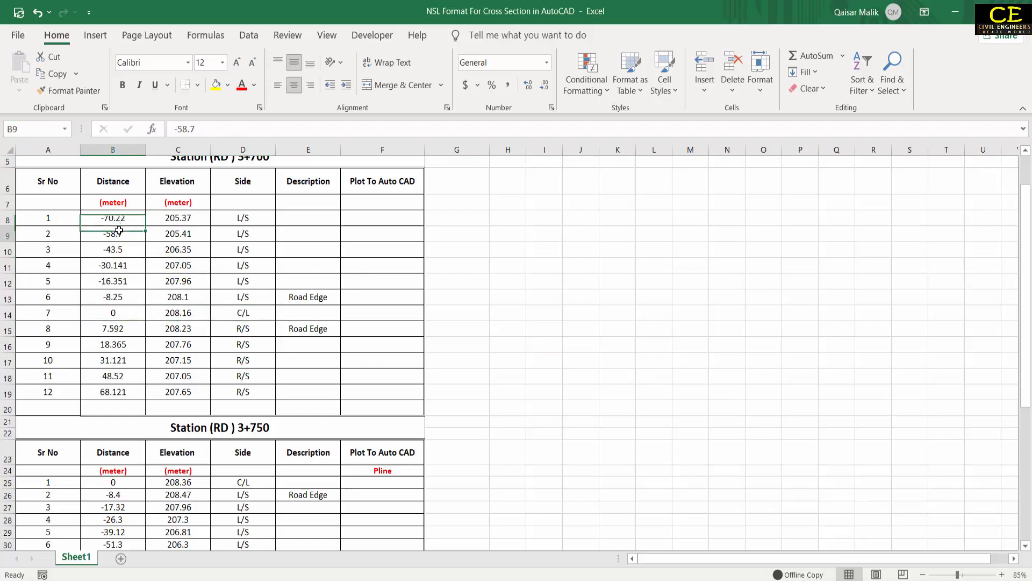
Review the sorted distances from serial 3 down to the centre line in the Station 3+700 table
left_click(115, 250)
left_click(115, 265)
left_click(116, 281)
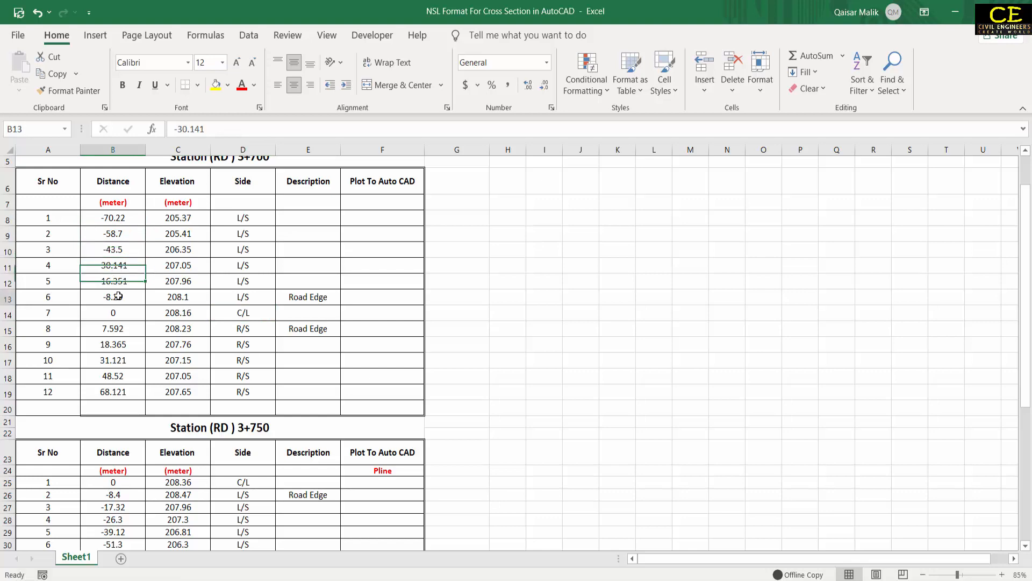
left_click(116, 296)
left_click(117, 310)
Sort the distance, elevation, side and description data of serials 1 to 7 in the 3+750 table from smallest to largest distance
scroll(169, 292, "down", 5)
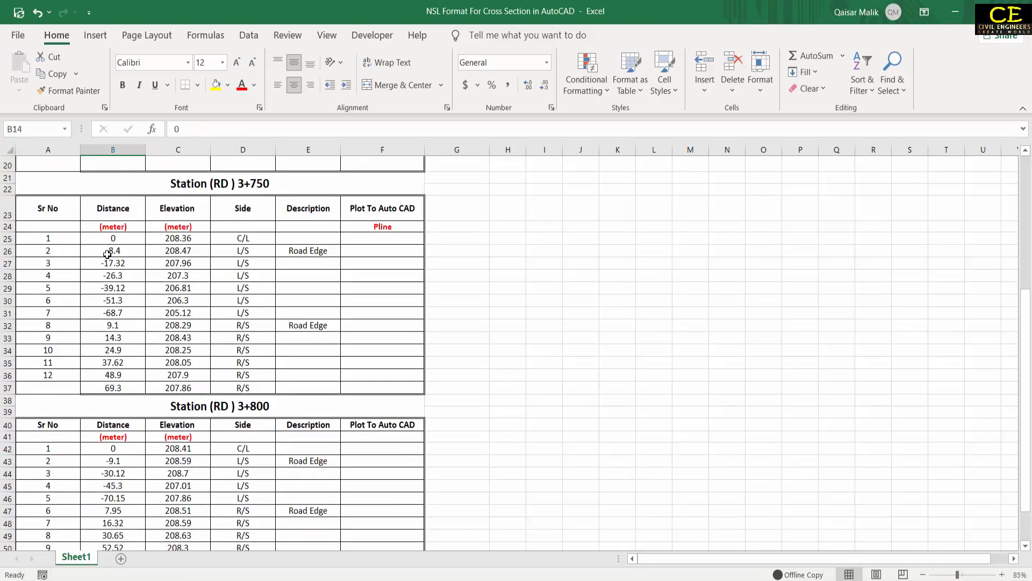
left_click(103, 237)
left_click_drag(103, 237, 311, 320)
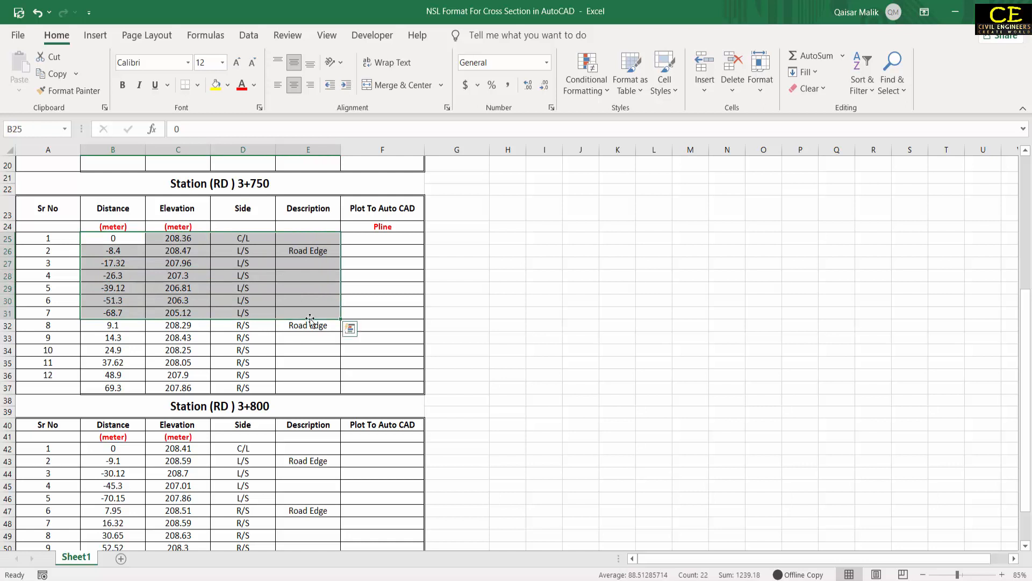
right_click(180, 275)
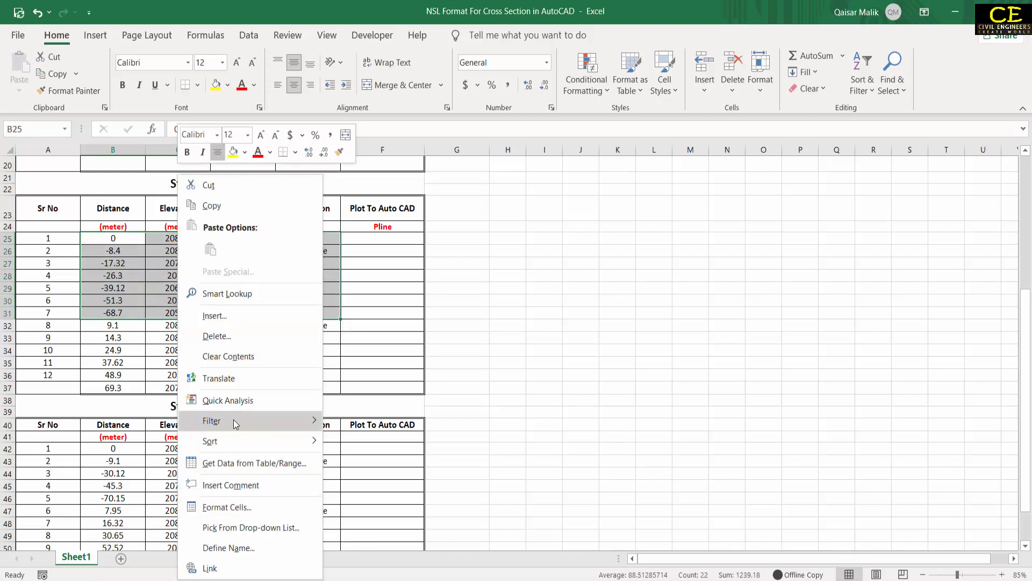
mouse_move(230, 439)
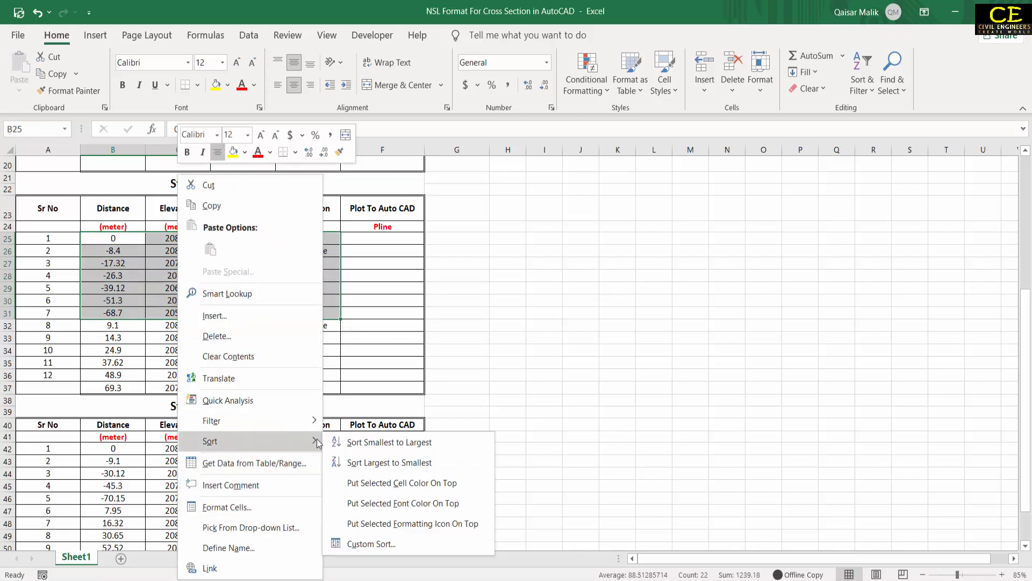
left_click(379, 442)
left_click(178, 337)
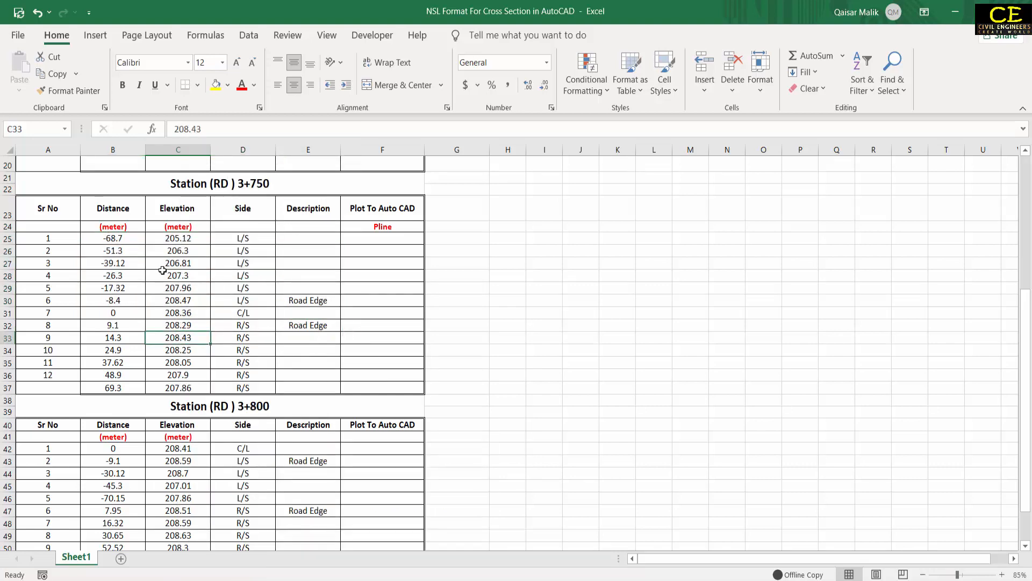
Sort the distance, elevation, side and description data of serials 1 to 5 in the 3+800 table from smallest to largest distance
scroll(162, 270, "down", 3)
left_click_drag(105, 323, 301, 370)
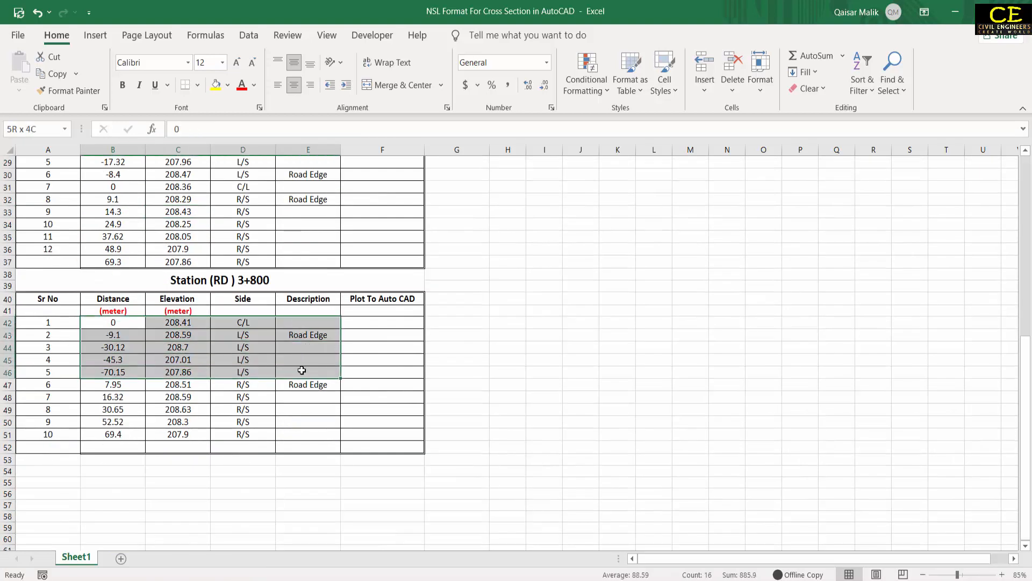
right_click(118, 347)
mouse_move(150, 440)
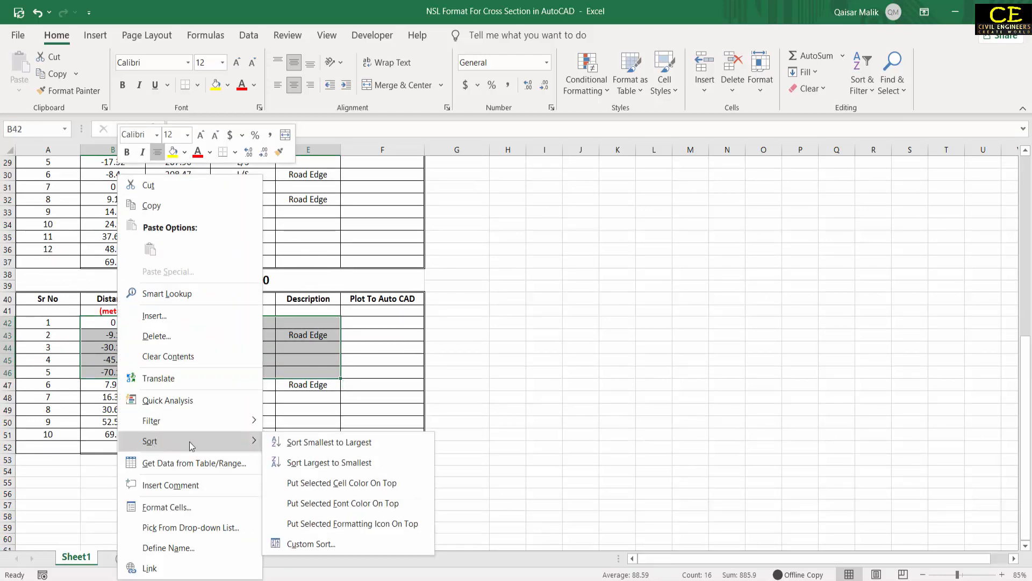
left_click(350, 445)
left_click(623, 375)
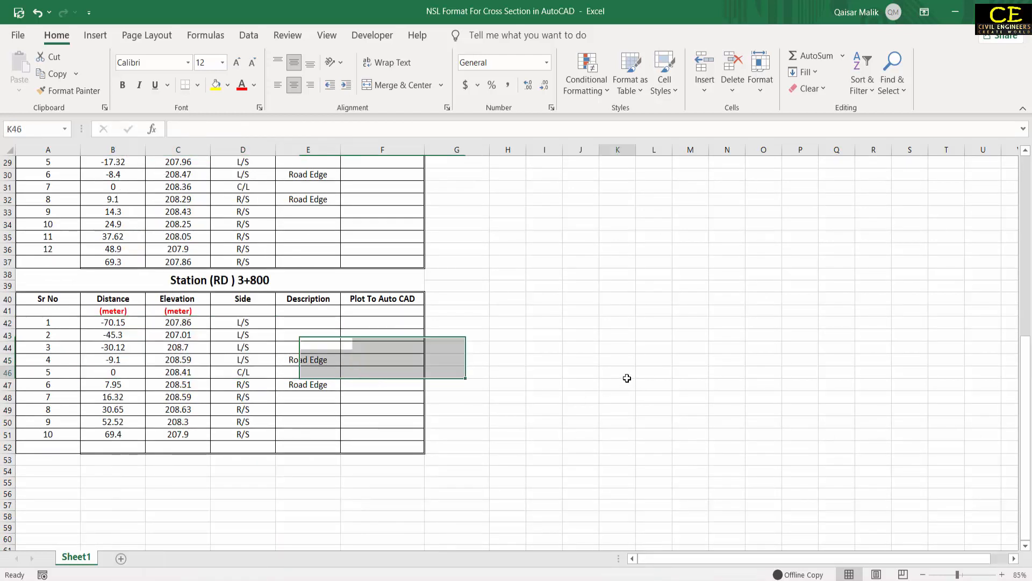
Check the order of the sorted distances for serials 1 to 7 of the 3+800 table
left_click(115, 323)
left_click(115, 335)
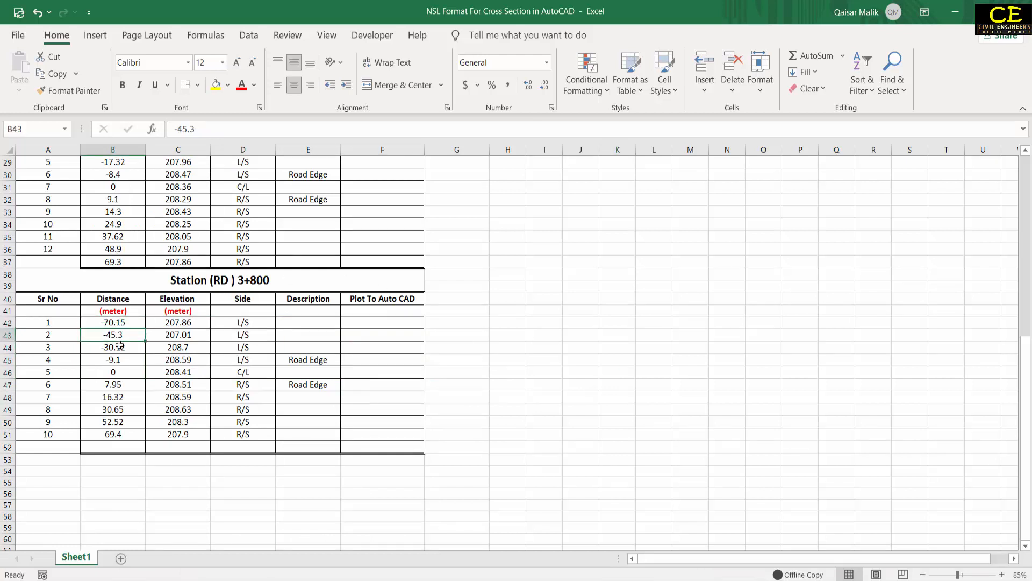
left_click(117, 348)
left_click(118, 361)
left_click(118, 372)
left_click(118, 385)
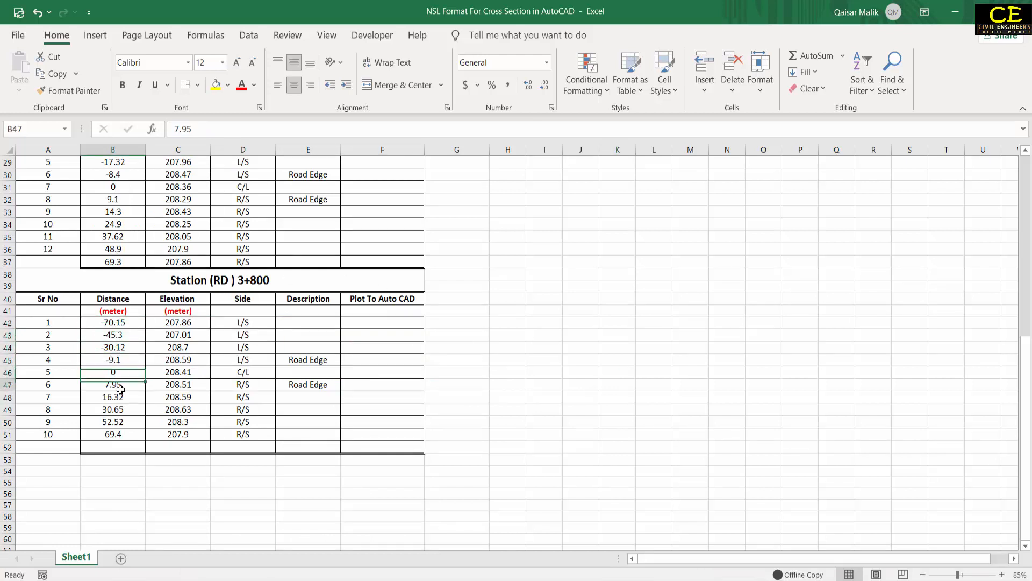
left_click(121, 398)
scroll(120, 423, "up", 8)
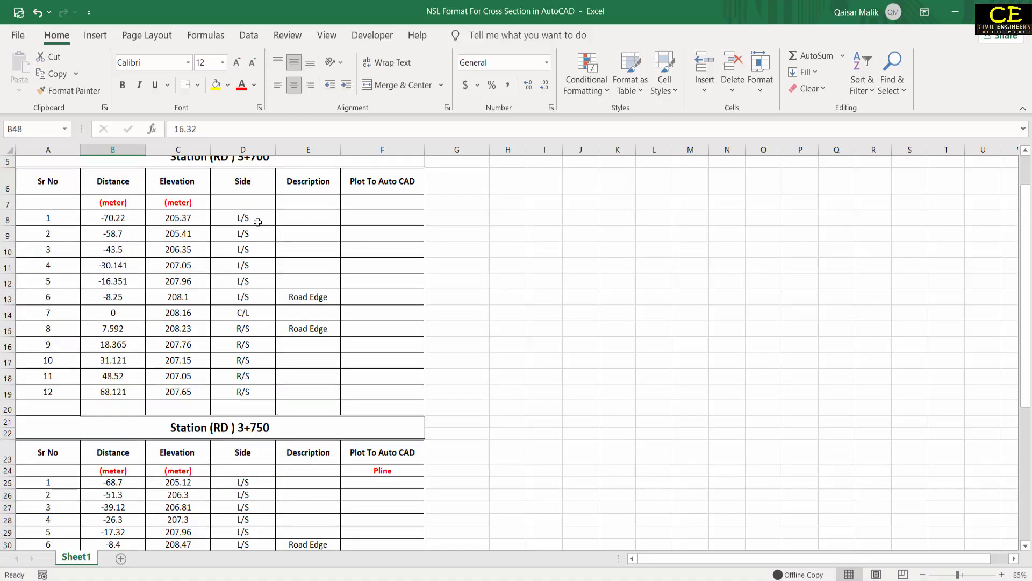
scroll(154, 202, "up", 1)
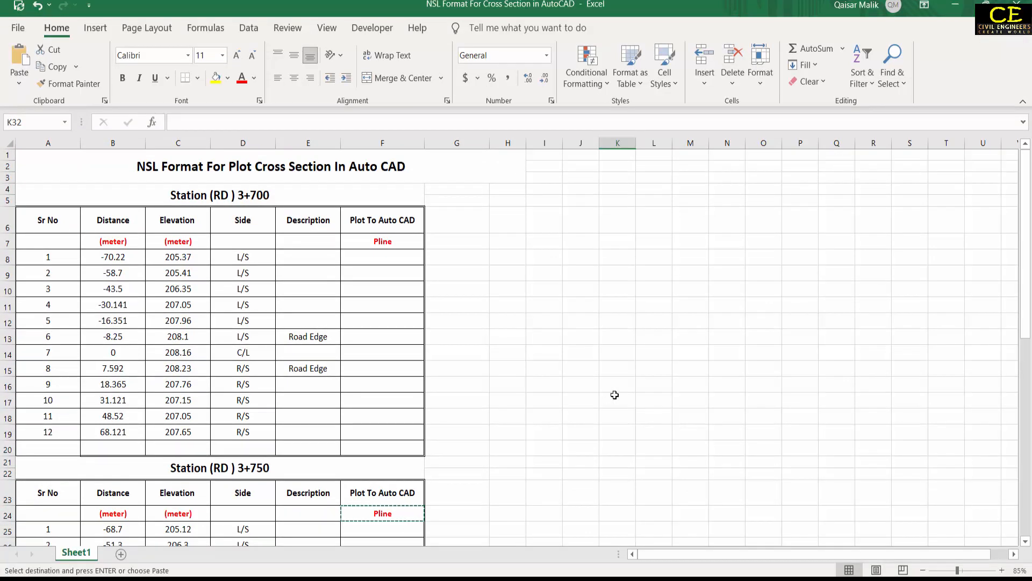
Check the Pline label under Plot To Auto CAD in all three station tables and clear the pending copy selection
left_click(390, 244)
scroll(401, 258, "down", 1)
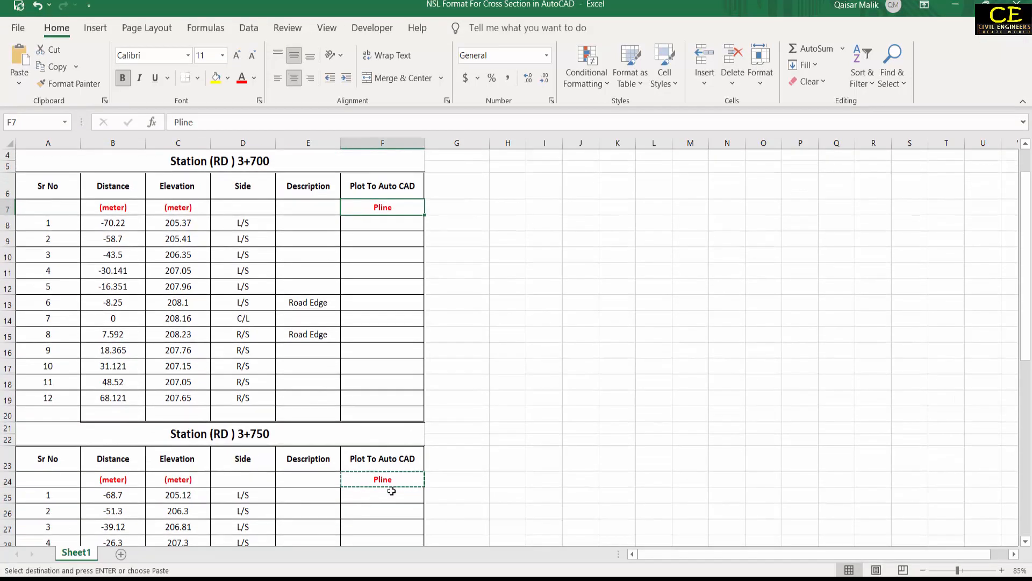
left_click(392, 481)
scroll(486, 449, "down", 6)
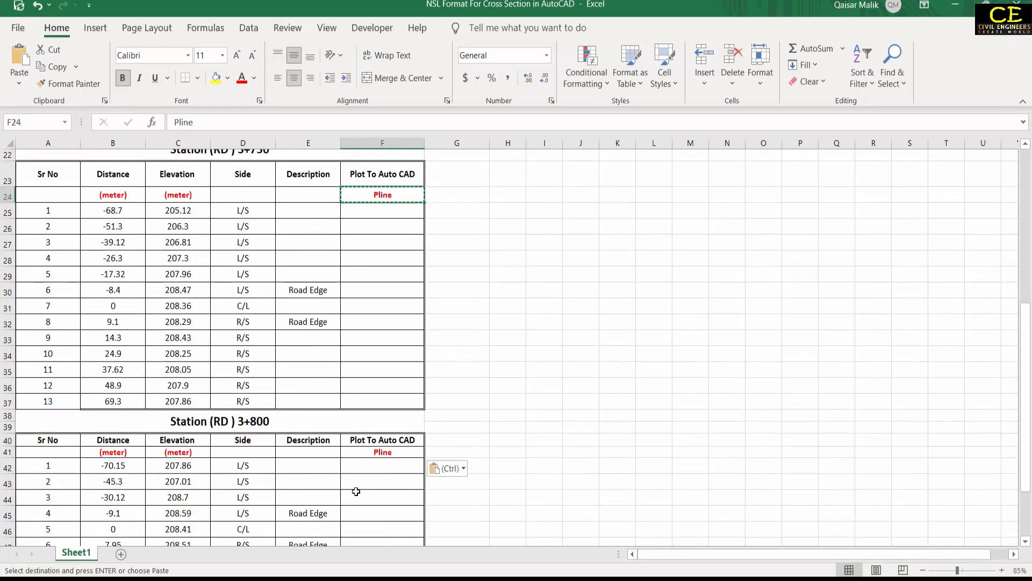
key("Escape")
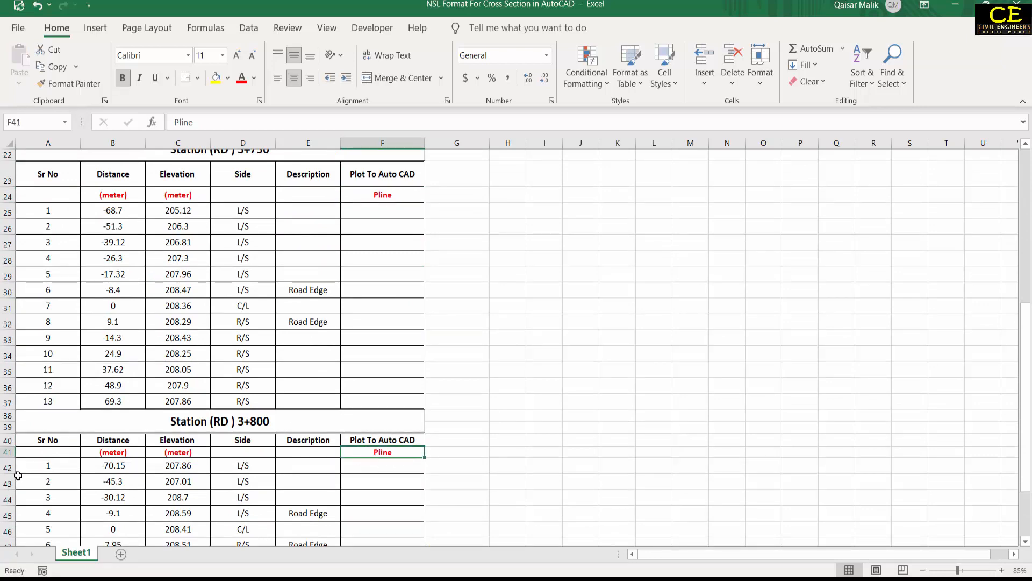
In F8 of the 3+700 table, join serial 1's distance and elevation with the formula =B8&","&C8 and review its cell references
scroll(275, 328, "up", 7)
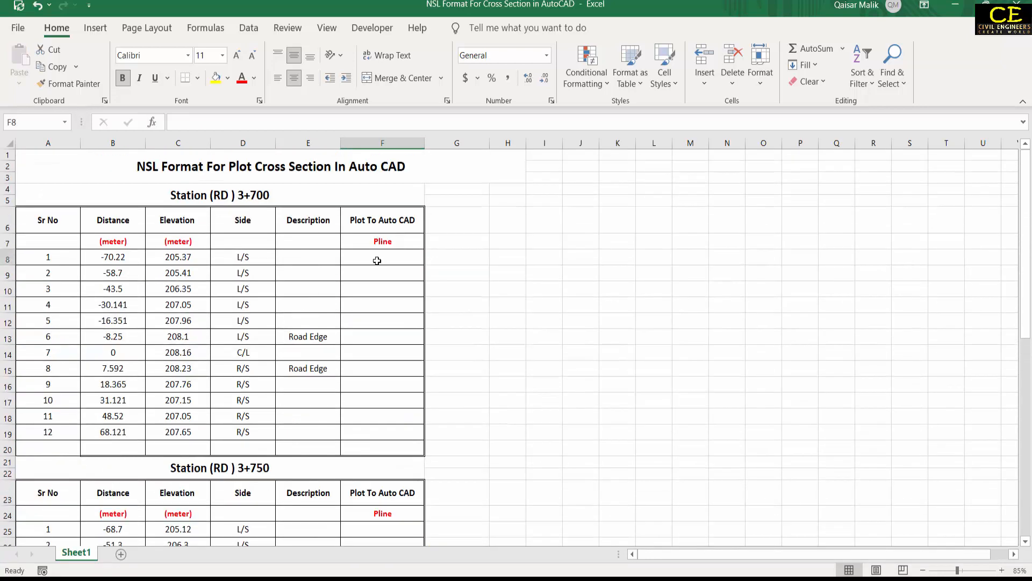
left_click(414, 258)
left_click(106, 260)
left_click(163, 257)
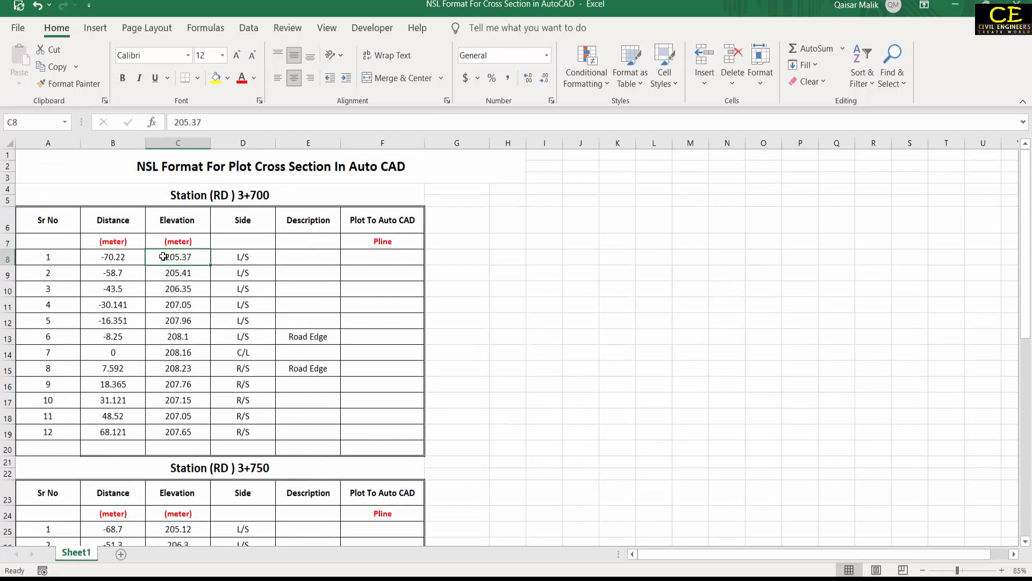
left_click(357, 260)
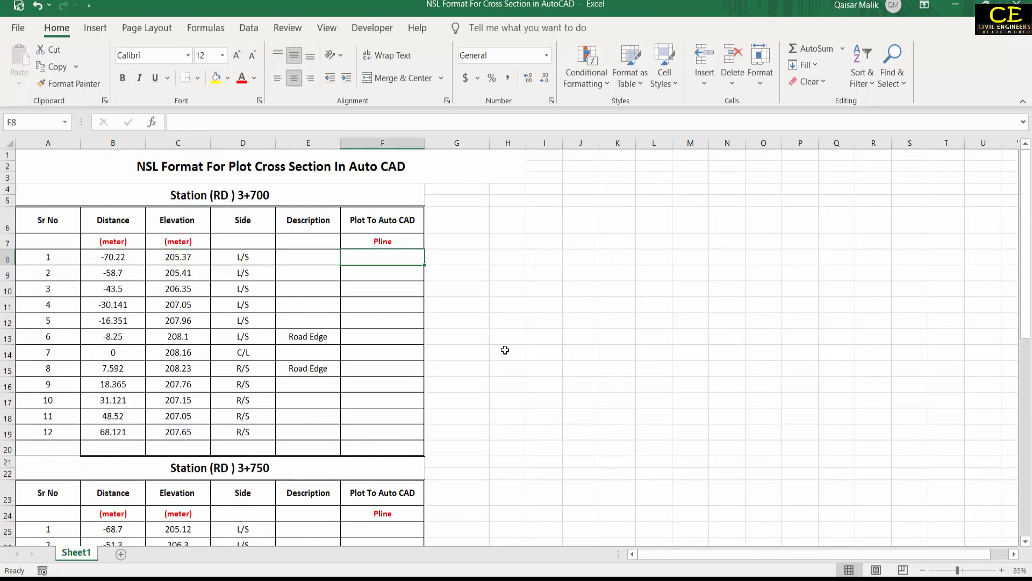
type("=")
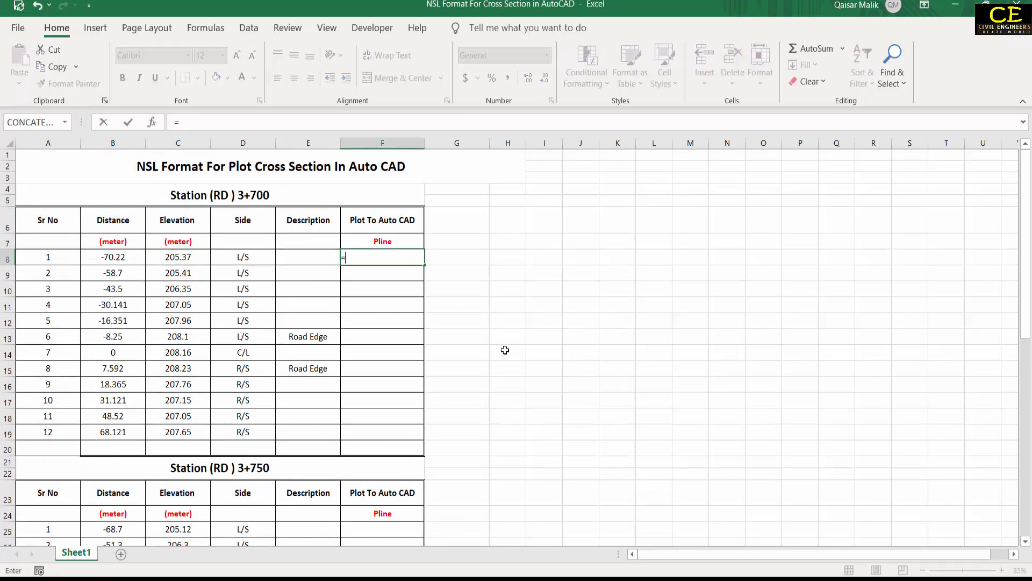
left_click(118, 256)
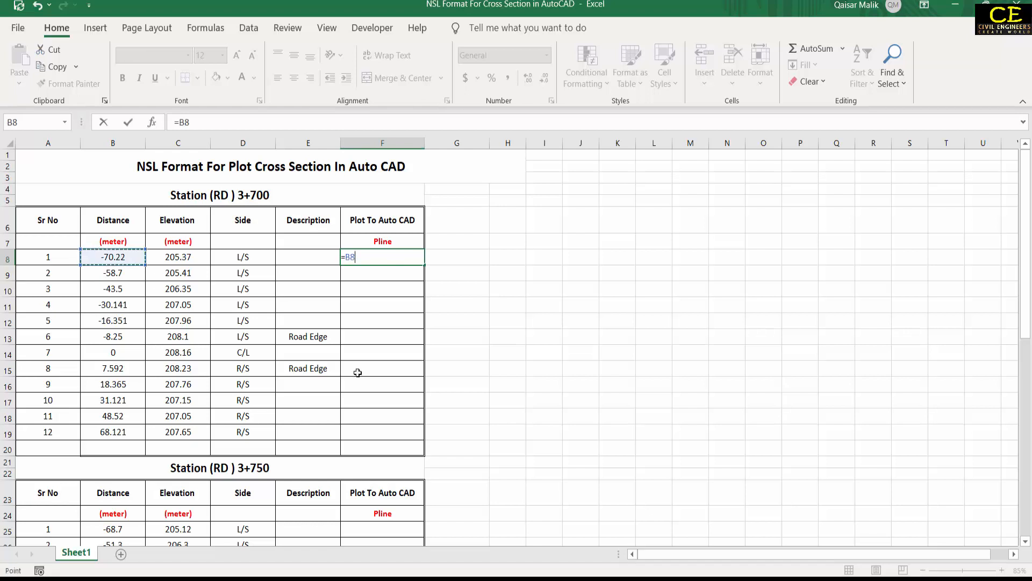
type("&\",\"&")
mouse_move(361, 256)
left_mouse_down()
mouse_move(375, 259)
mouse_move(355, 257)
left_mouse_up()
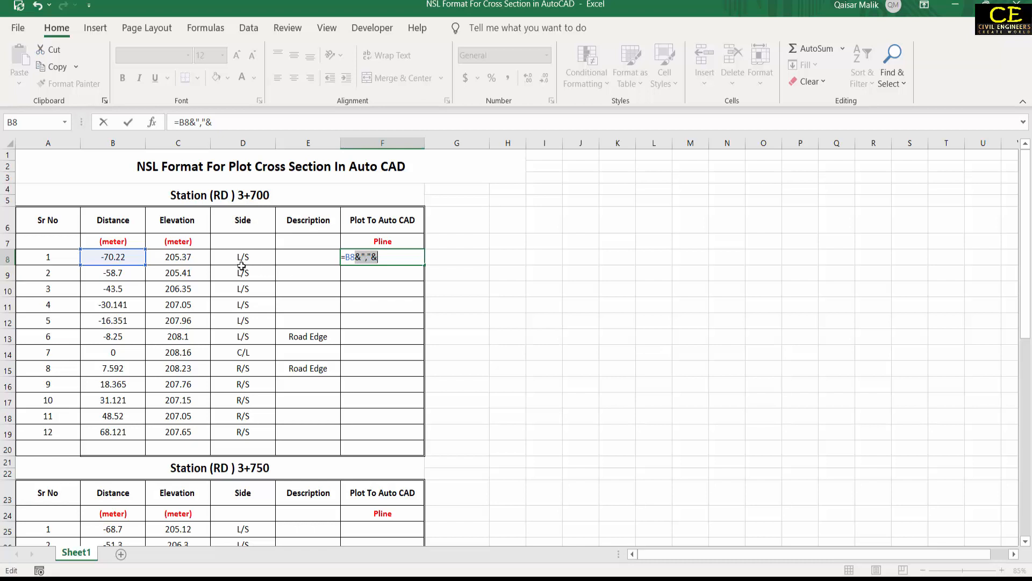
left_click(385, 257)
left_click(183, 256)
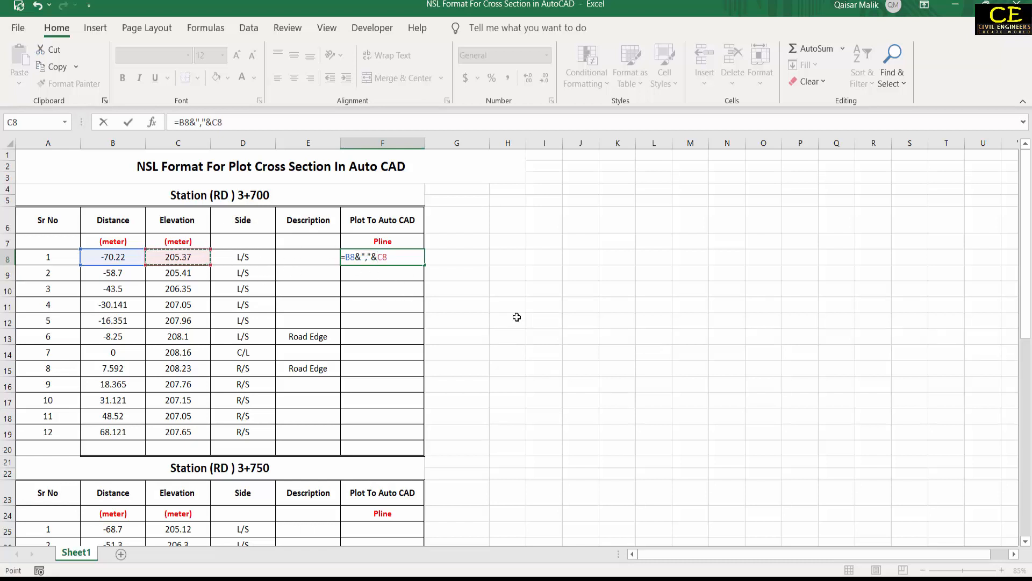
key("Return")
left_click(401, 256)
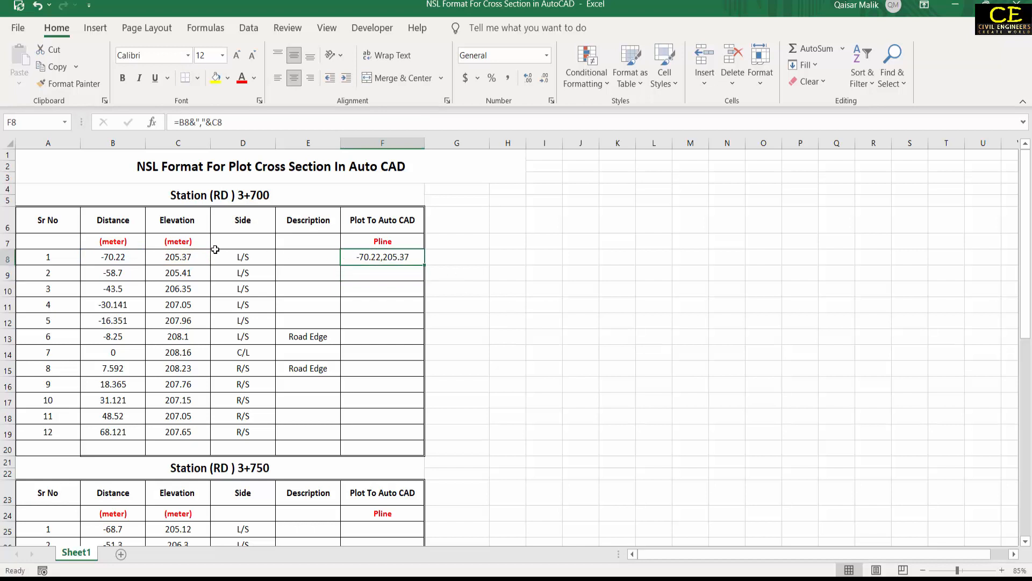
double_click(375, 256)
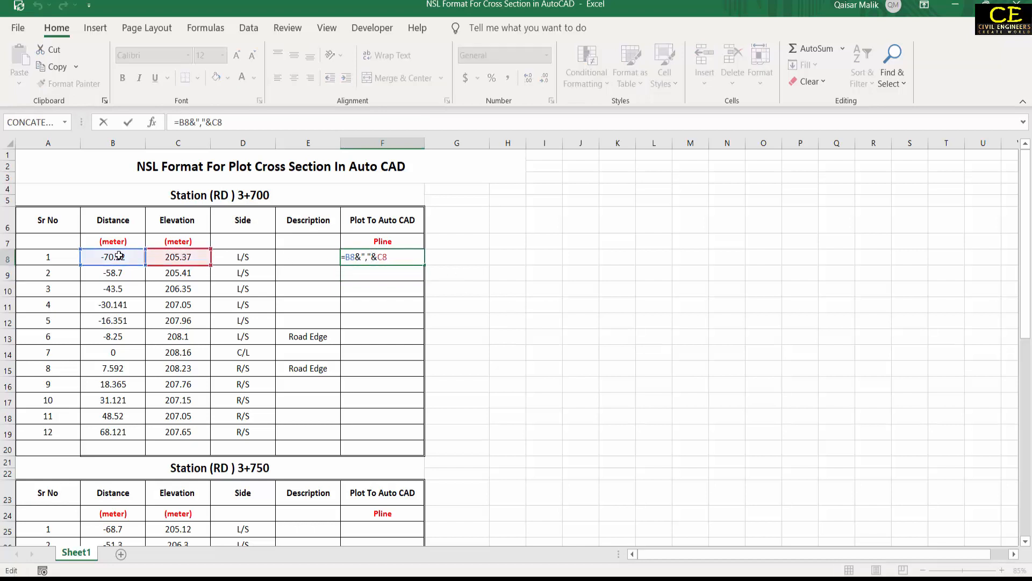
In F9, join serial 2's distance and elevation with the formula =B9&","&C9
left_click(375, 278)
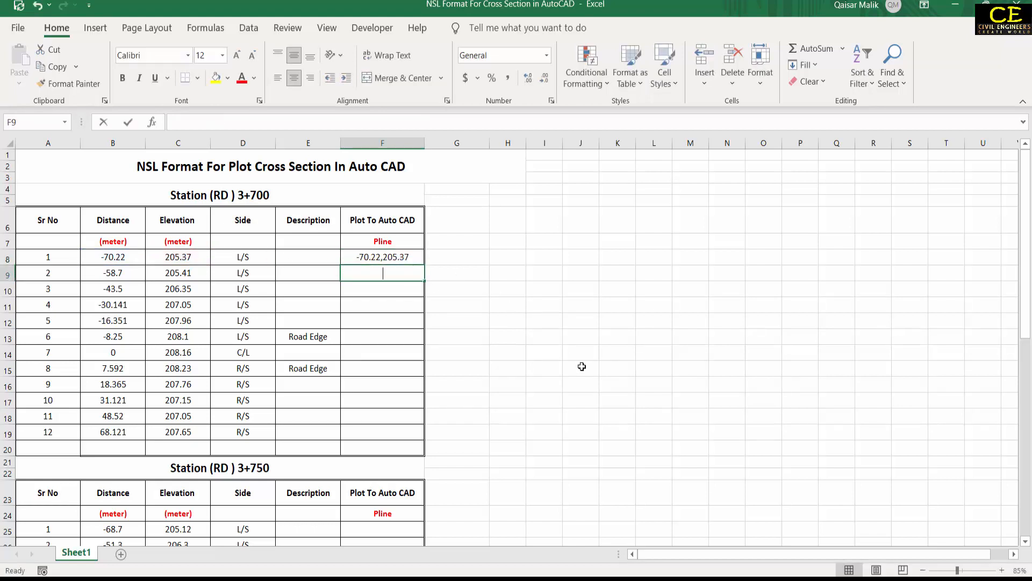
type("=")
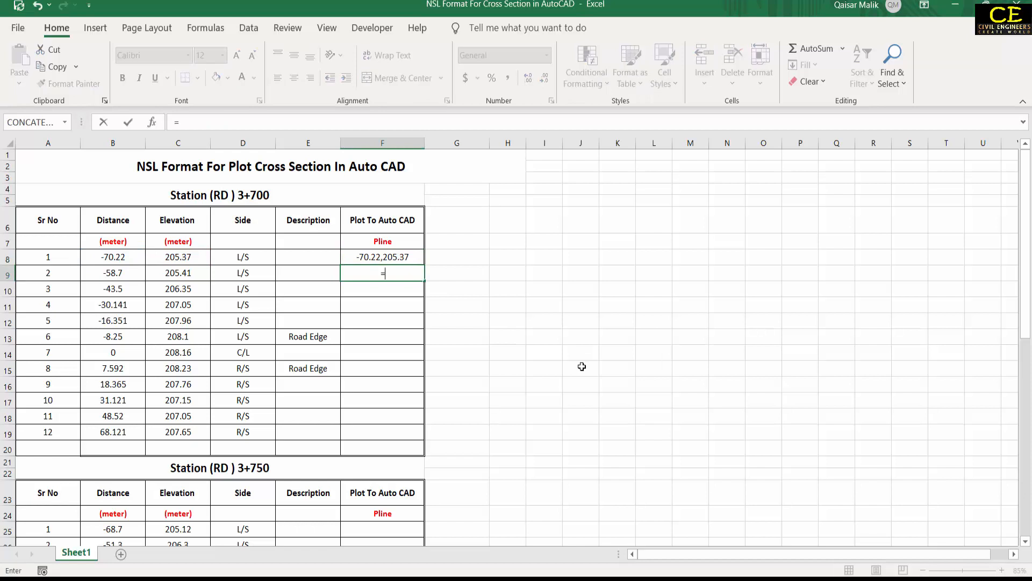
left_click(119, 271)
type("&\",\"&")
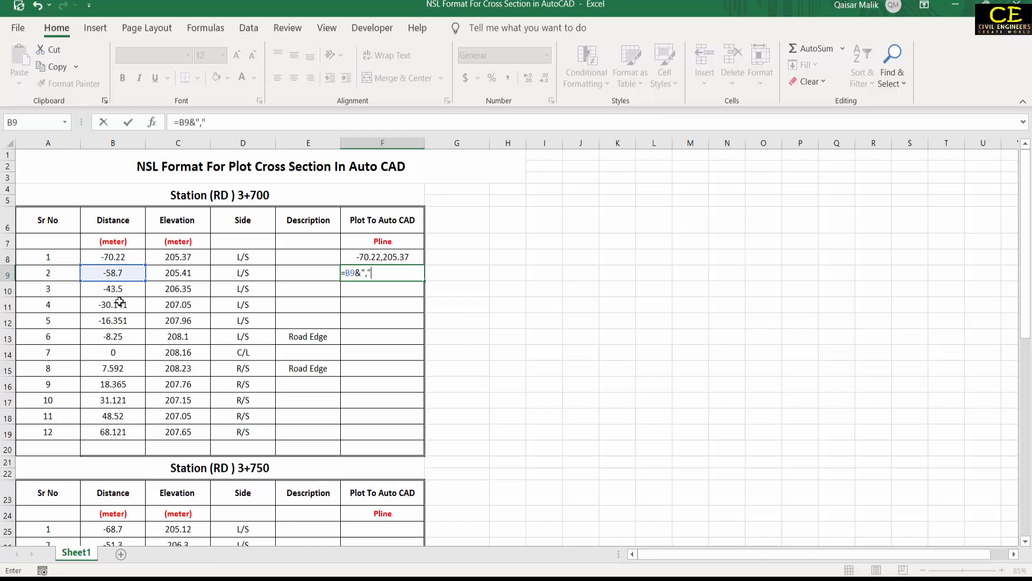
left_click(175, 272)
key("Return")
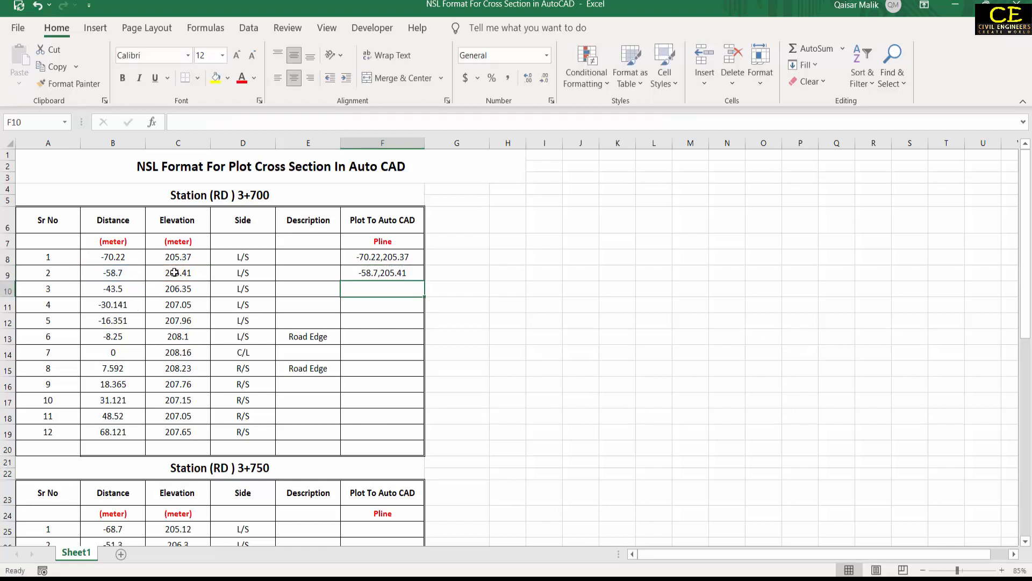
In F10, join serial 3's distance and elevation with the formula =B10&","&C10
type("=")
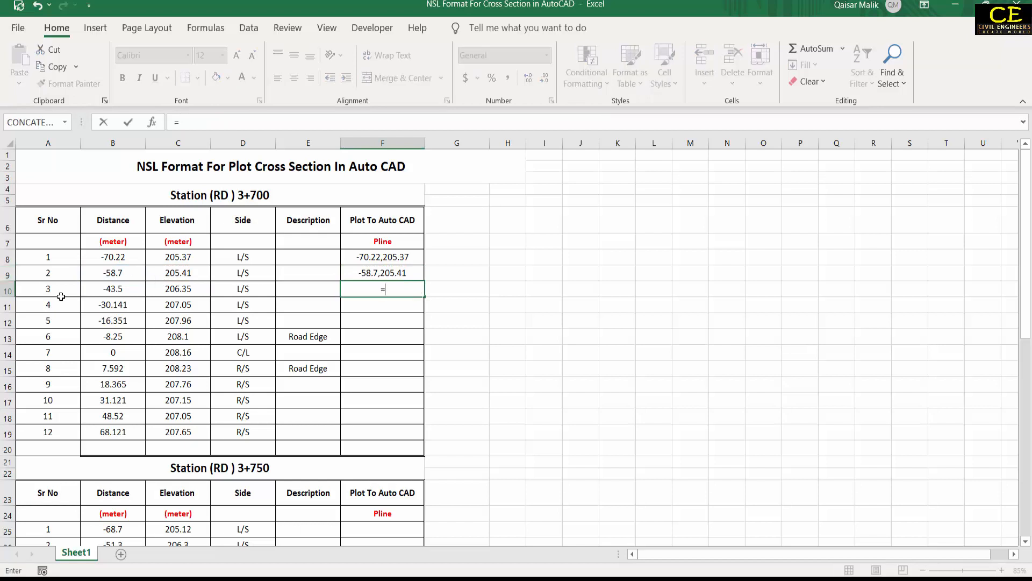
left_click(98, 287)
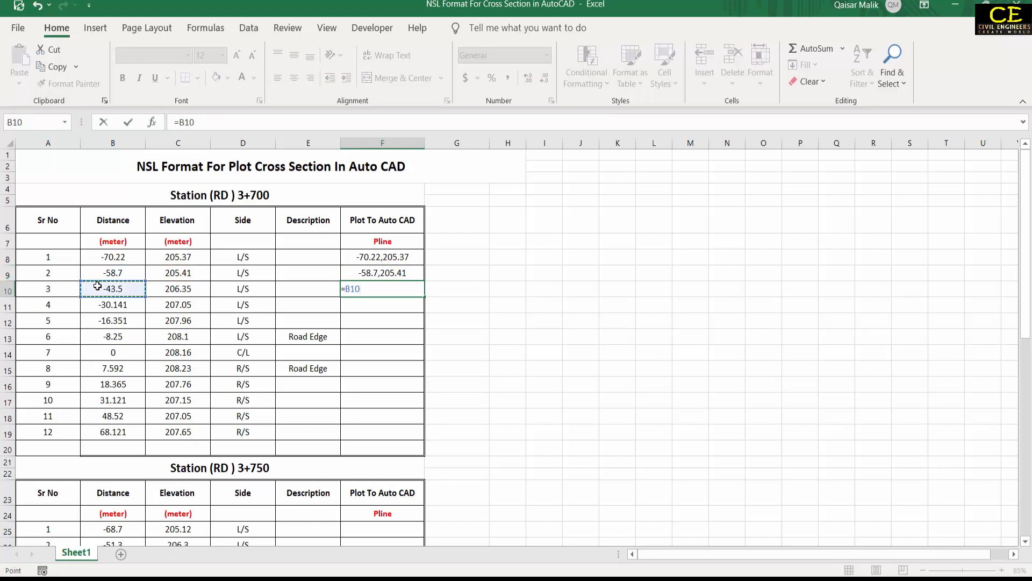
type("&\",\"&")
left_click(175, 288)
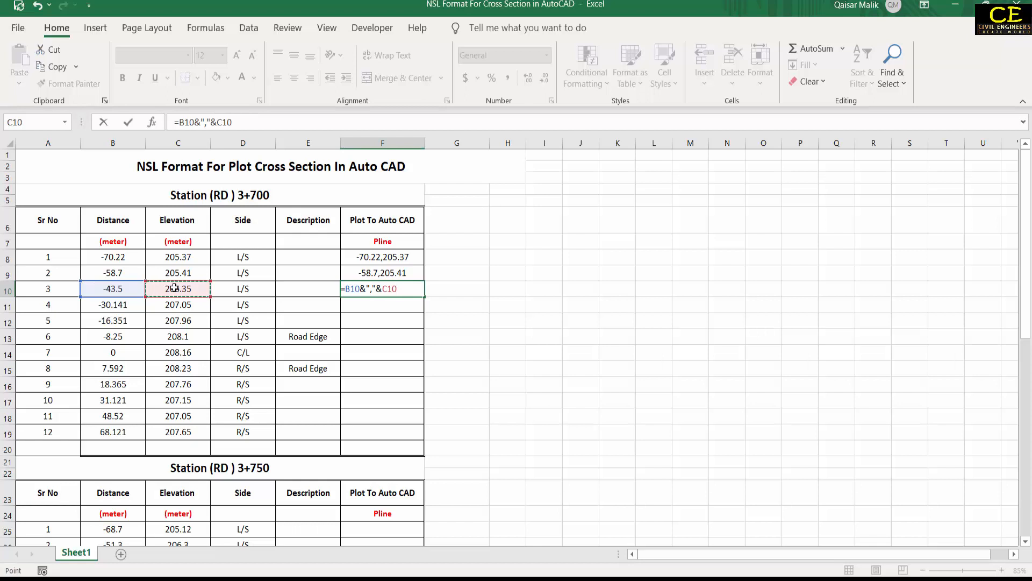
key("Return")
Fill the F10 coordinate formula down to F19, covering serials 4 to 12 of the 3+700 table
left_click(376, 257)
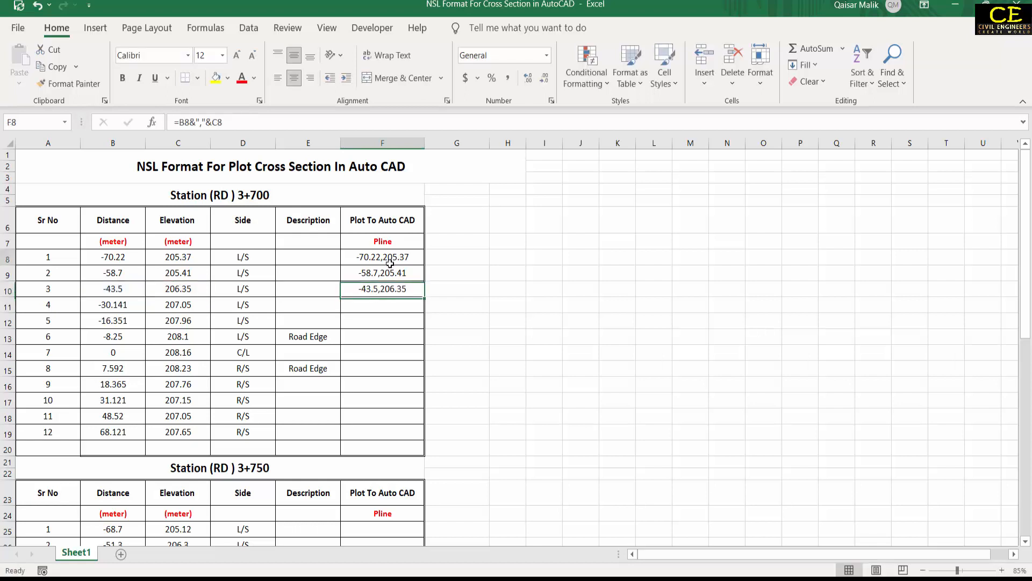
left_click(401, 290)
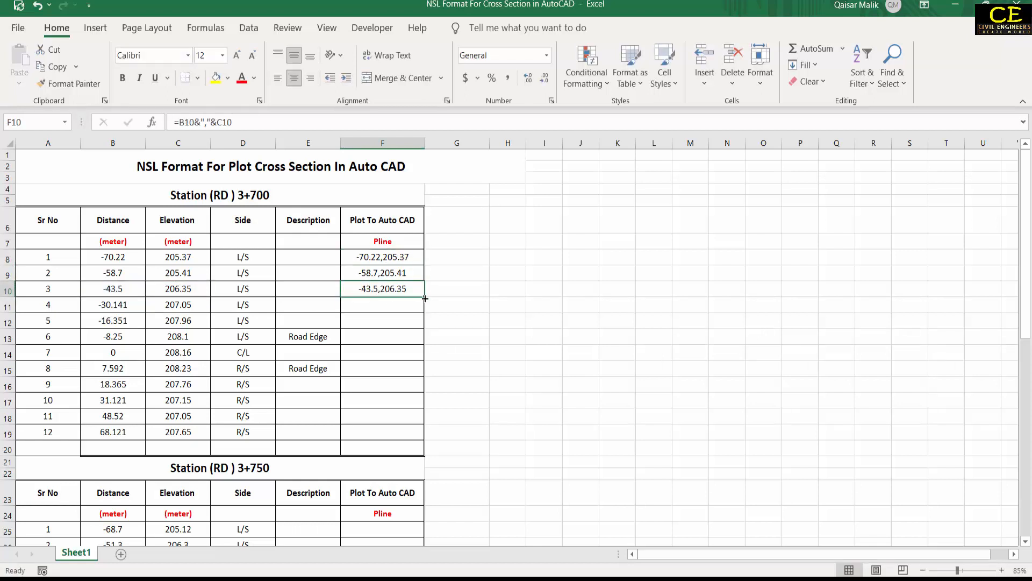
left_click_drag(424, 297, 424, 434)
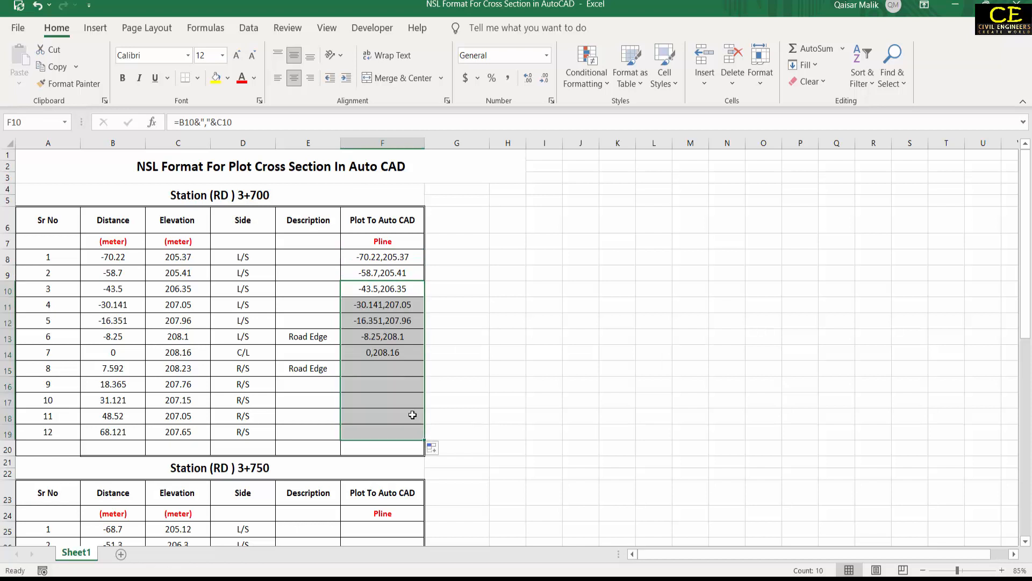
Review the cell references of the coordinate formula in F19, serial 12 of the 3+700 table
left_click(380, 432)
double_click(380, 431)
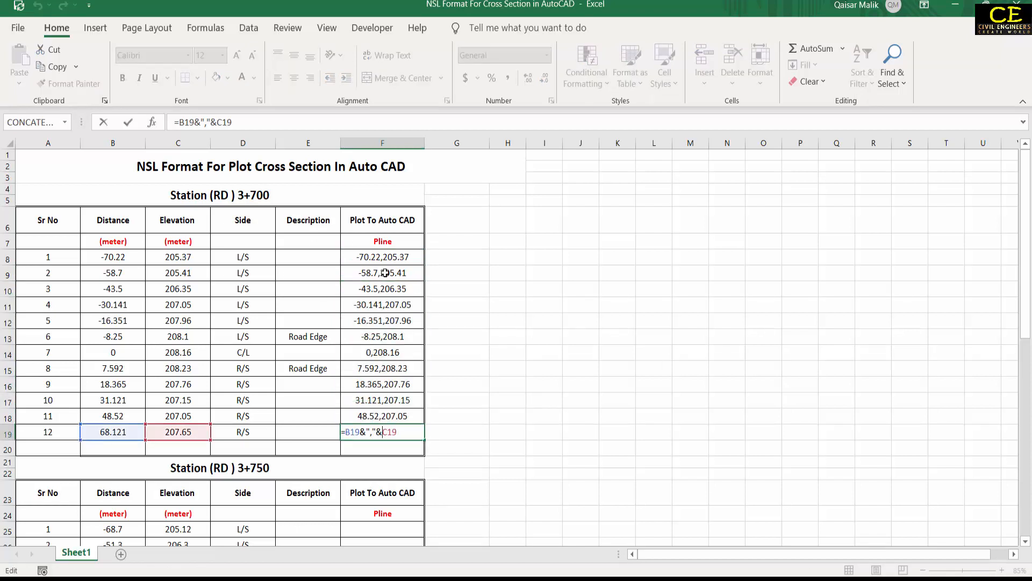
key("Escape")
Copy the coordinate formula from F8 into F25, serial 1 of the 3+750 table
right_click(378, 257)
left_click(410, 219)
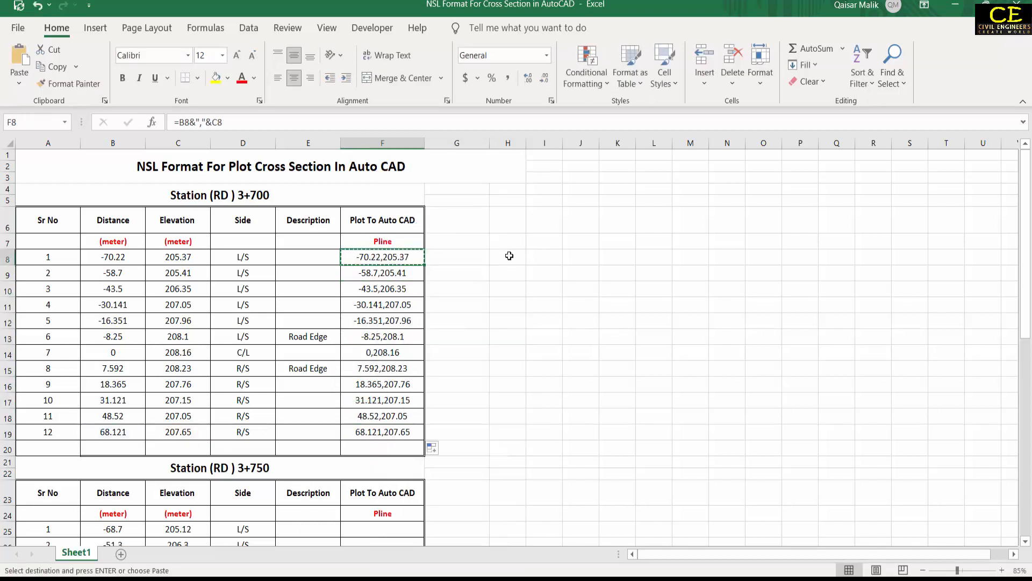
scroll(509, 256, "down", 5)
left_click(371, 298)
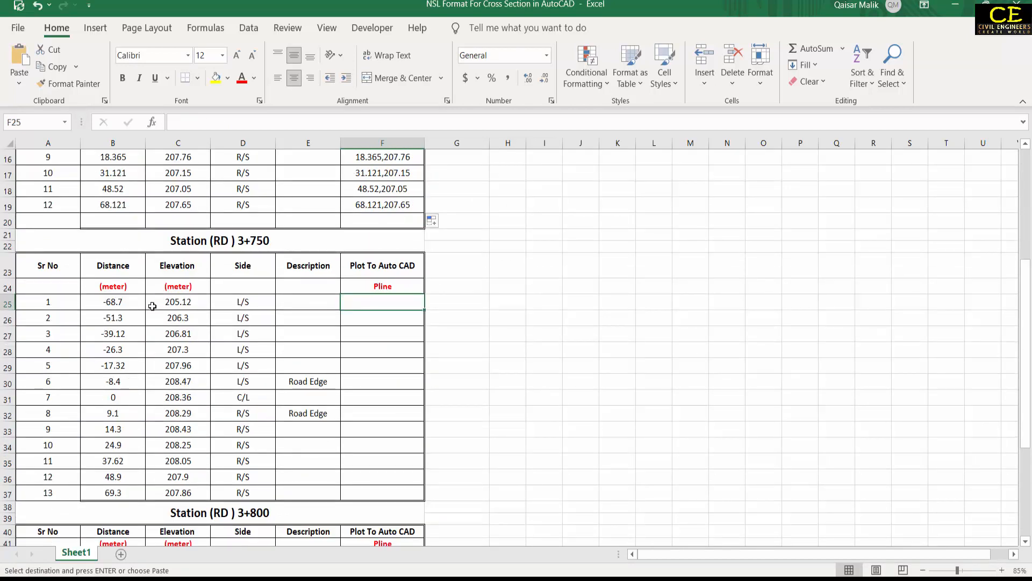
right_click(371, 300)
left_click(404, 268)
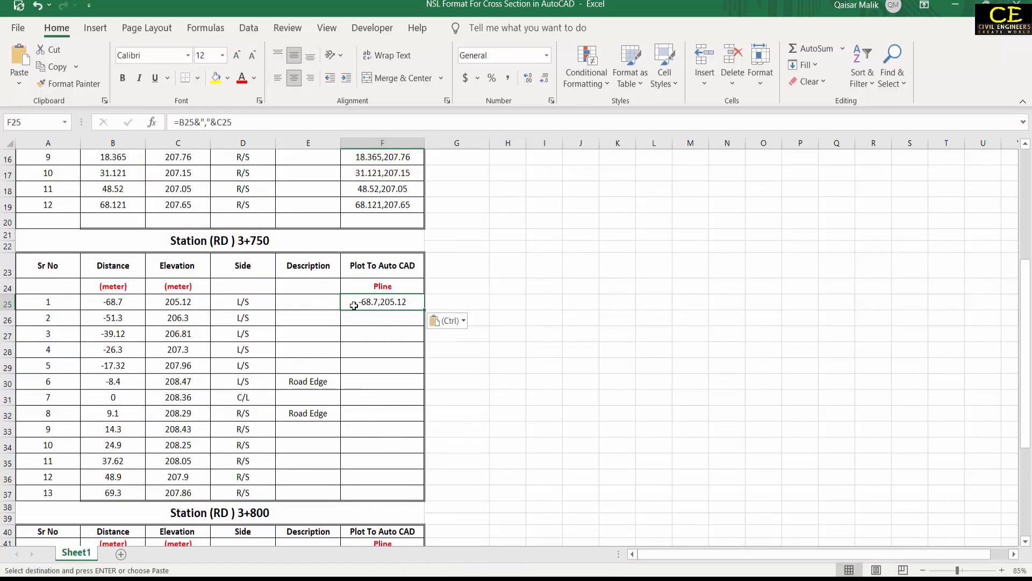
Check F25's cell references and fill its formula down to F37, covering serials 2 to 13 of the 3+750 table
double_click(368, 303)
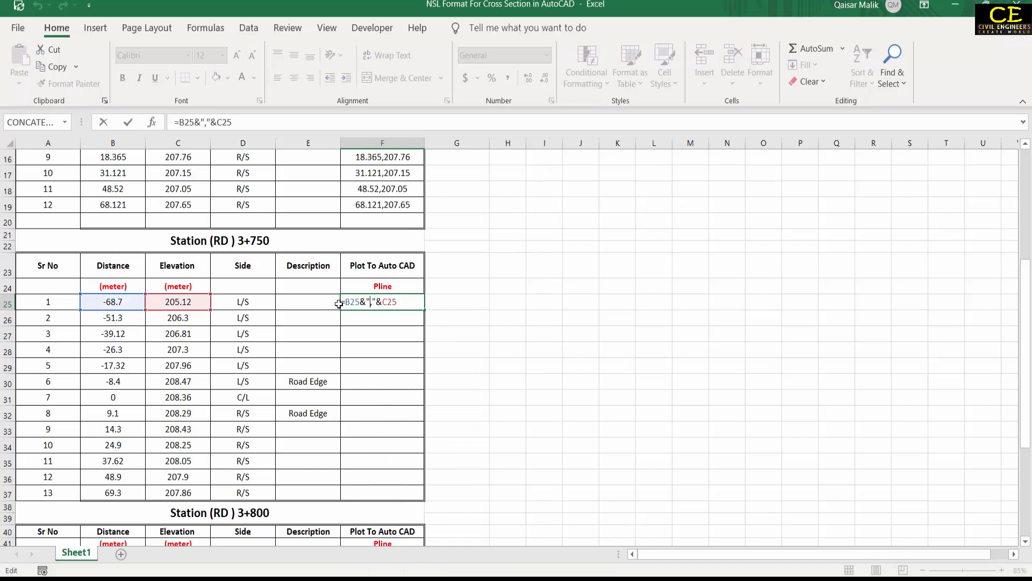
key("Escape")
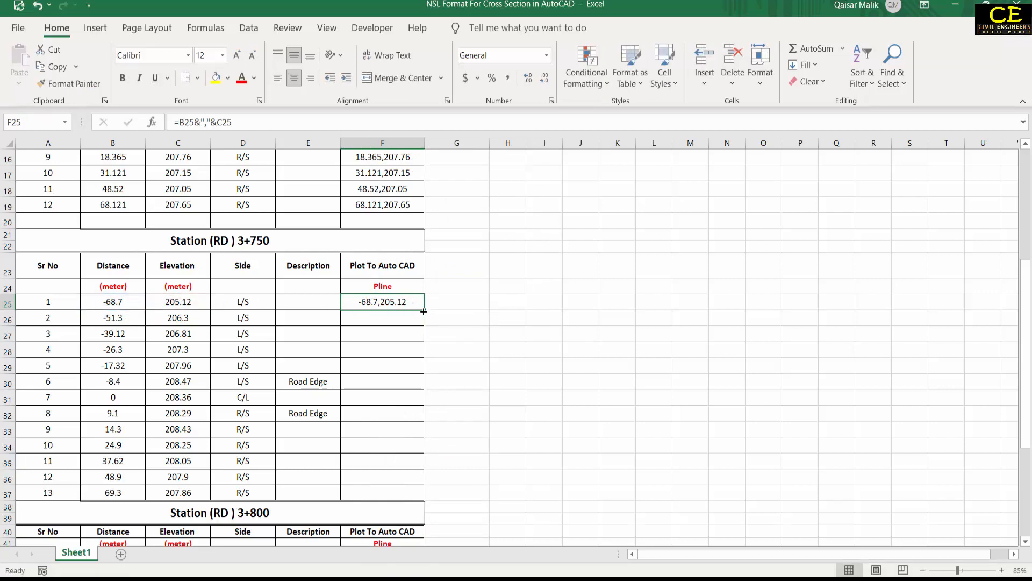
left_click_drag(424, 311, 422, 498)
left_click(537, 424)
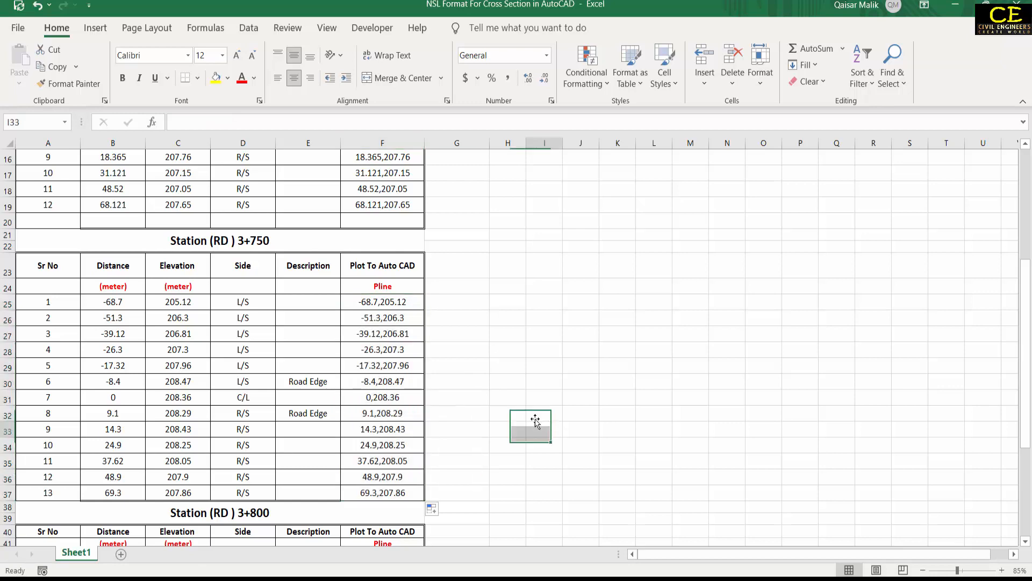
Copy the coordinate formula from F25 into F42, serial 1 of the 3+800 table
left_click(374, 302)
right_click(382, 299)
left_click(417, 222)
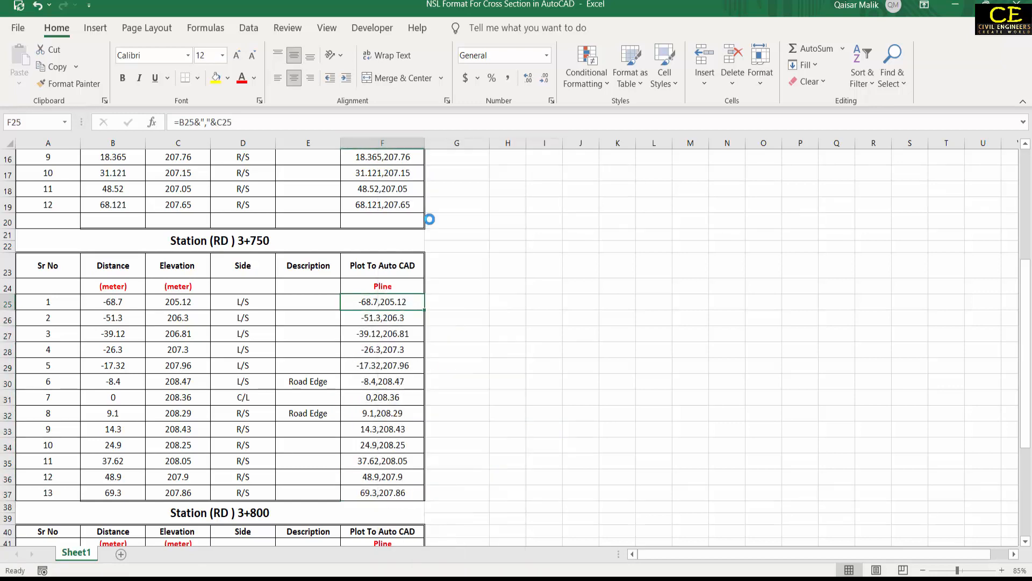
scroll(467, 284, "down", 5)
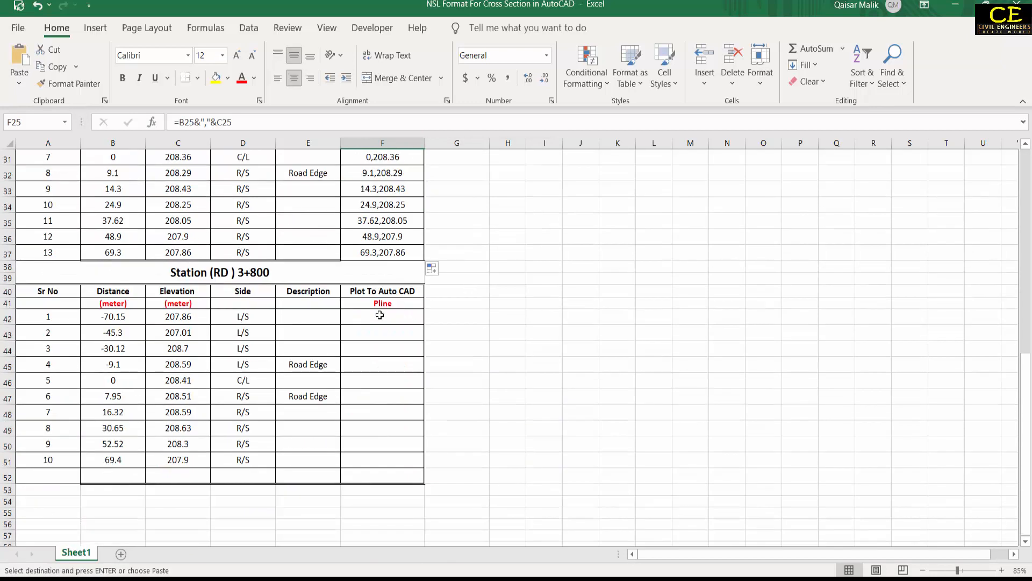
left_click(380, 315)
right_click(394, 310)
left_click(423, 266)
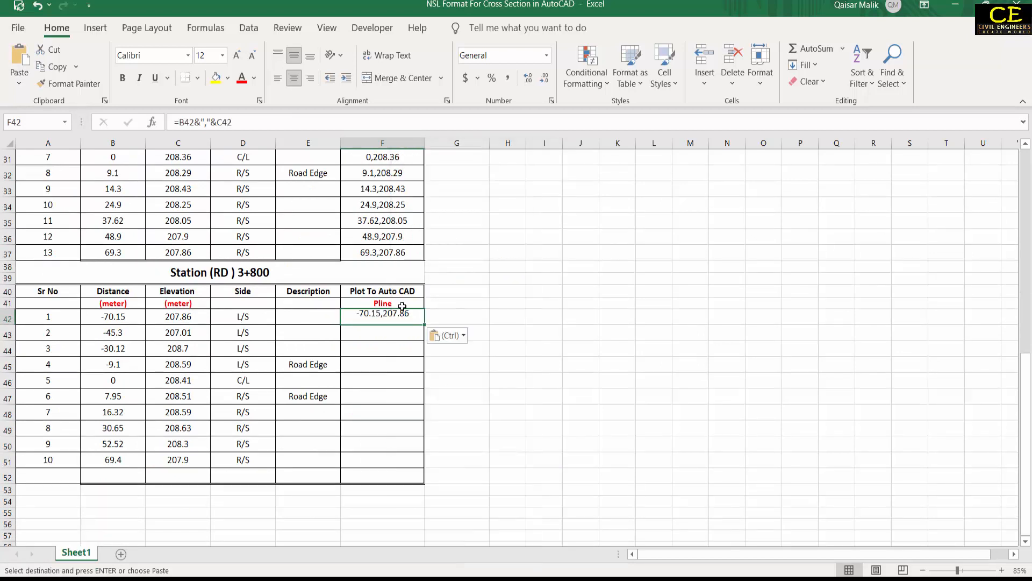
Fill the F42 coordinate formula down to F51 in the 3+800 table and check the cell references in F47
left_click_drag(424, 323, 415, 462)
left_click(373, 438)
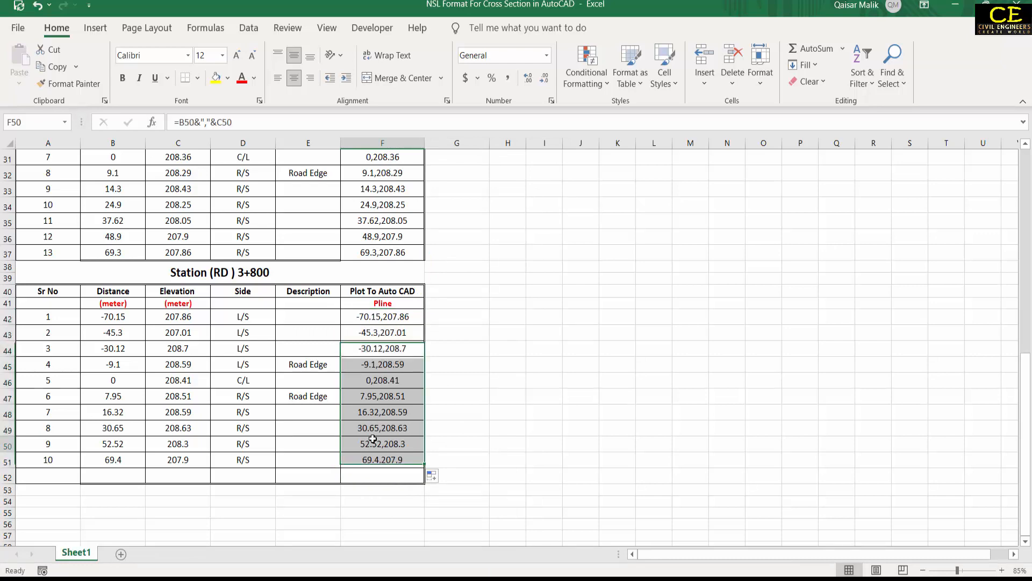
double_click(375, 396)
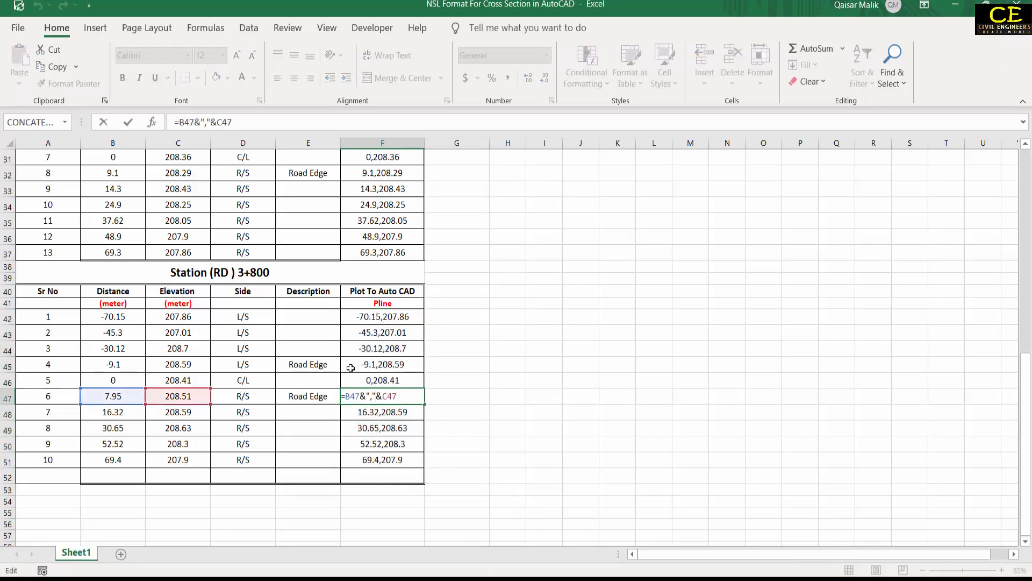
key("Escape")
Clear the Pline coordinates in F8:F19 of the 3+700 table
scroll(350, 365, "up", 10)
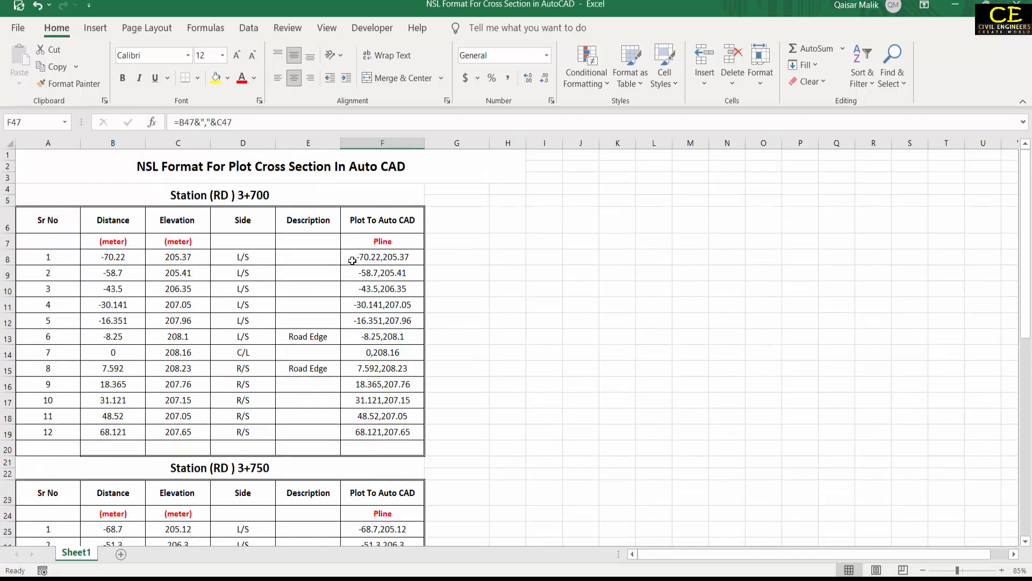
left_click_drag(352, 260, 382, 434)
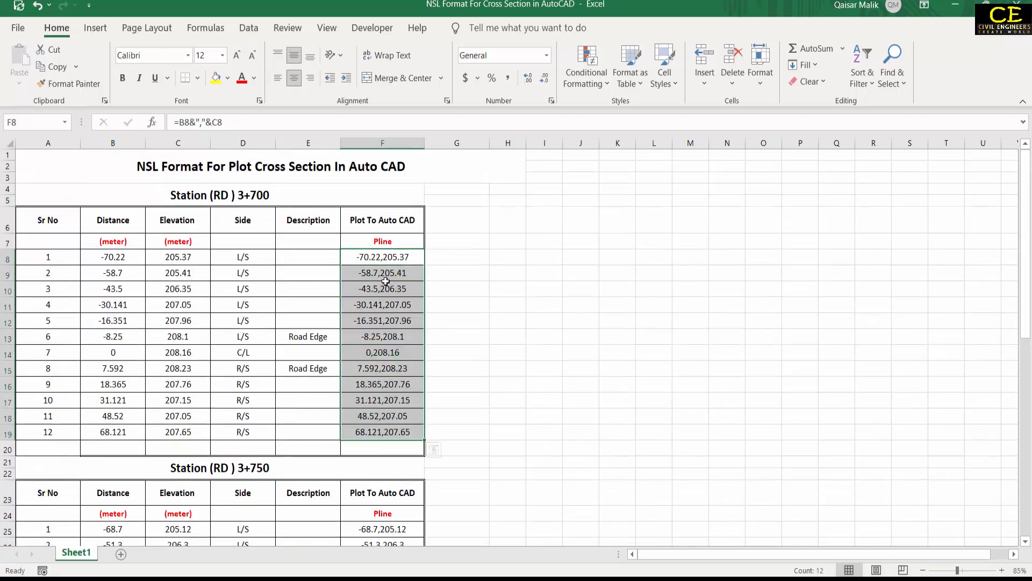
left_click_drag(386, 255, 402, 432)
key("Delete")
Start a new formula in F8 and open the Insert Function dialog for it
left_click(383, 257)
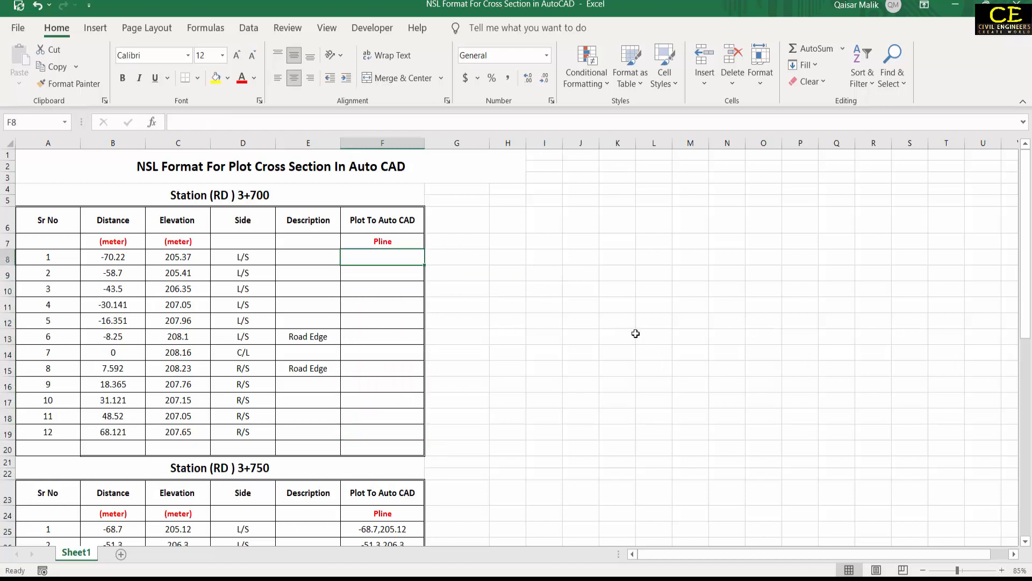
type("=")
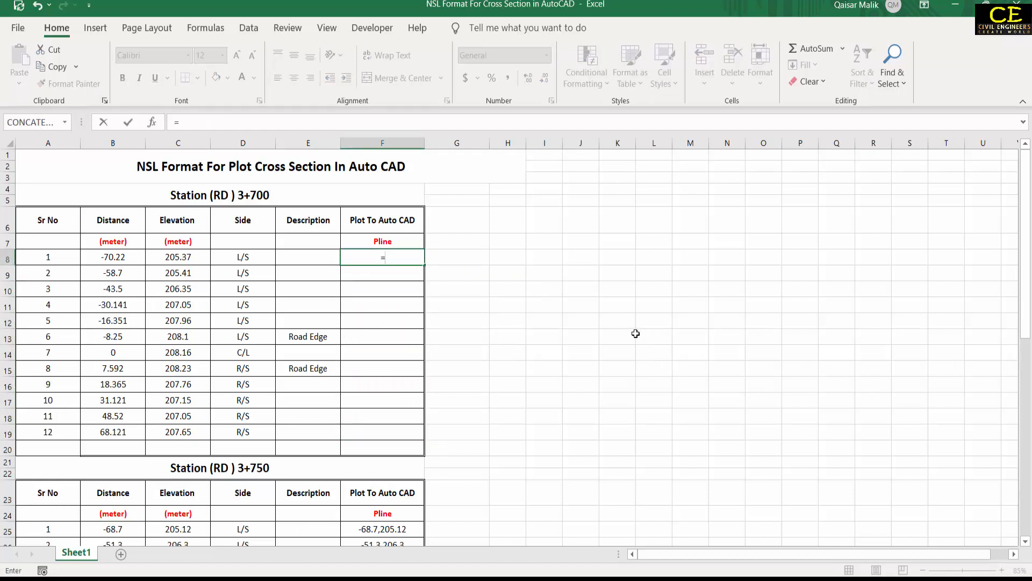
left_click(66, 123)
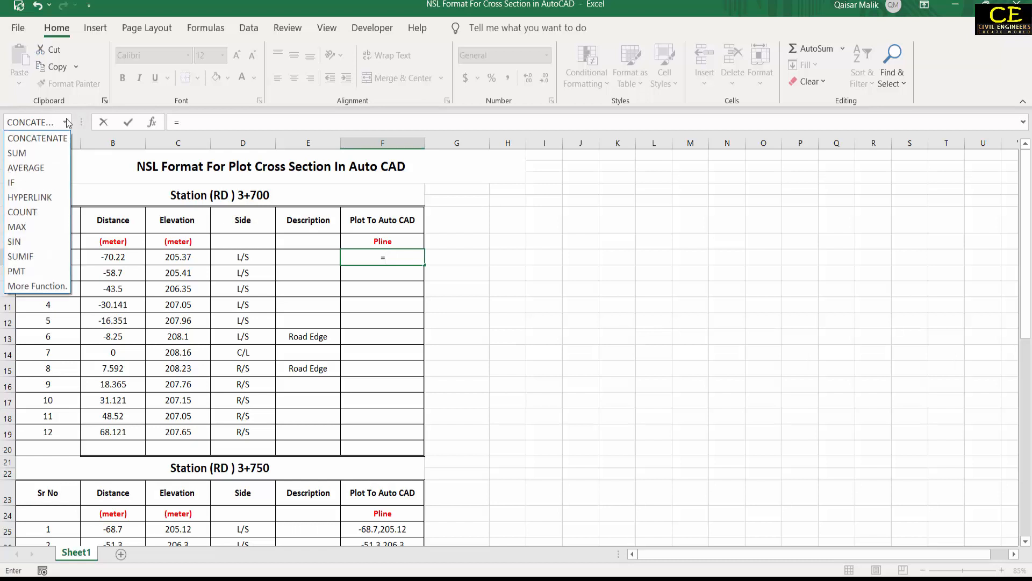
left_click(216, 21)
left_click(208, 30)
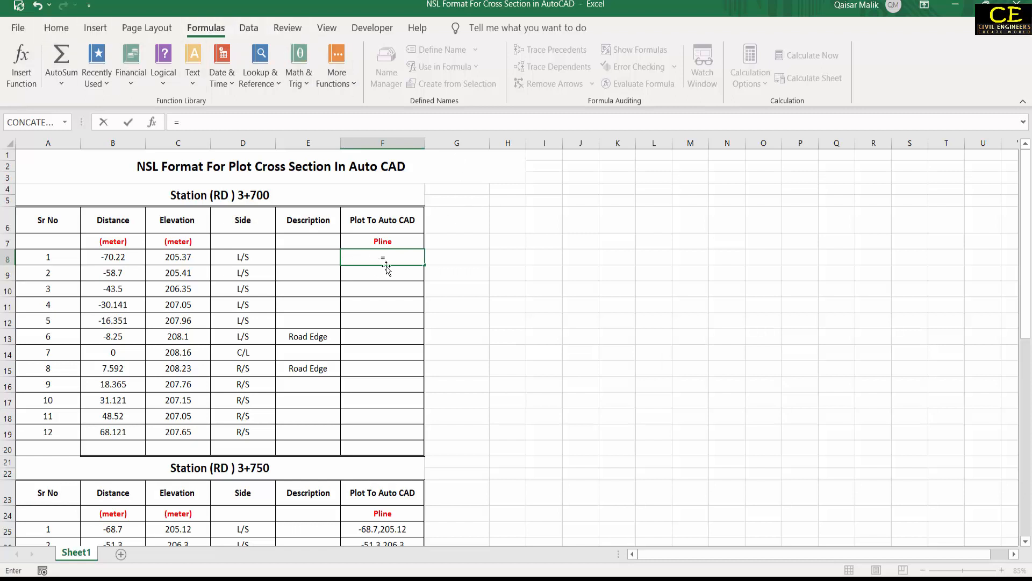
left_click(23, 82)
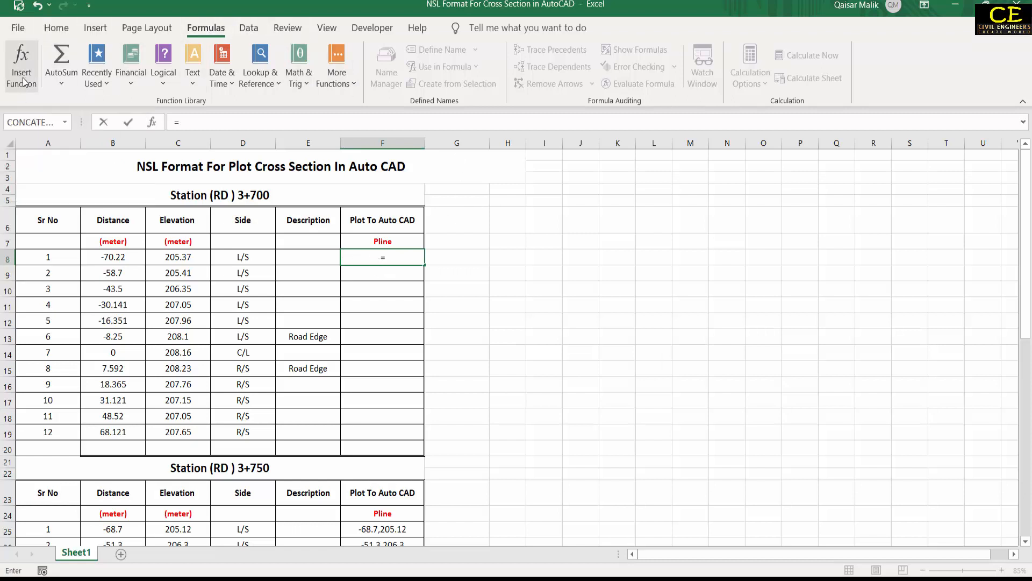
scroll(593, 270, "down", 1)
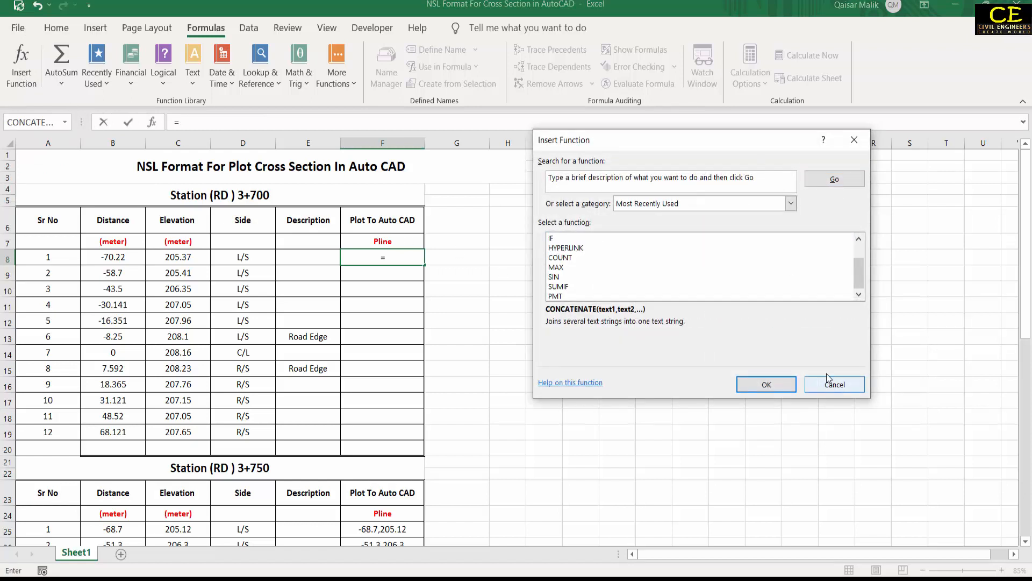
Choose the CONCATENATE function from the All category and insert it into F8
left_click(791, 204)
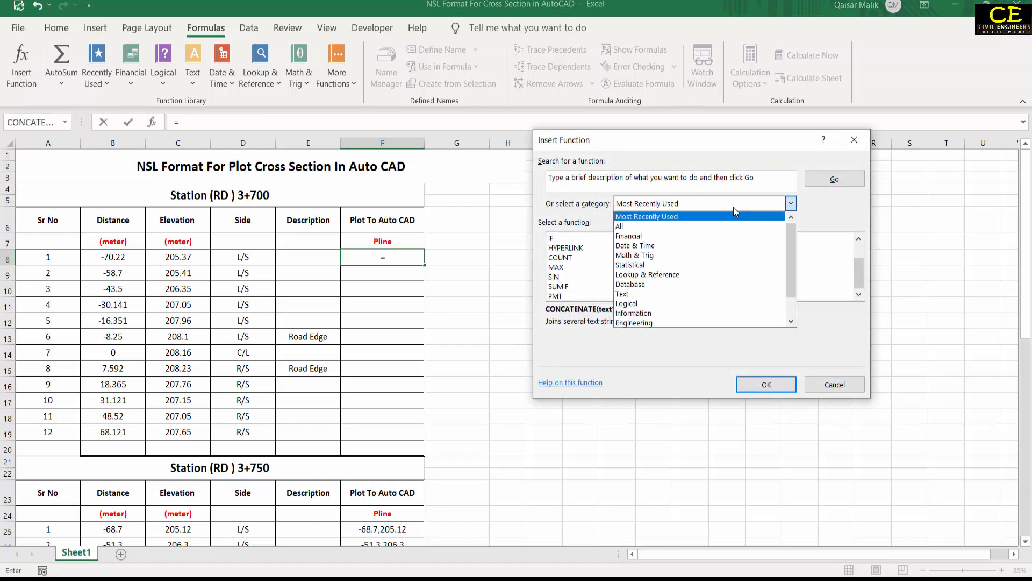
left_click(619, 226)
left_click(568, 268)
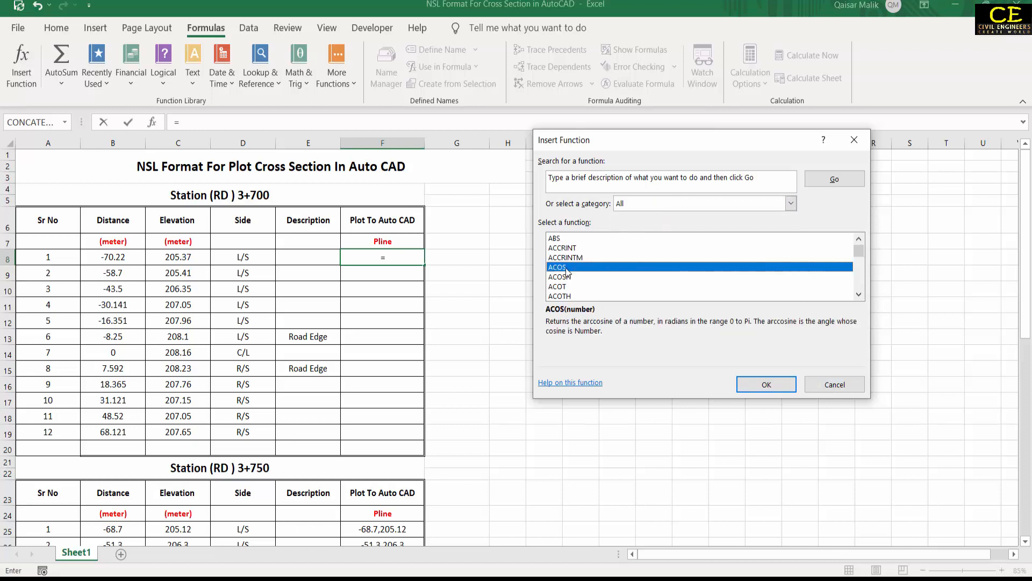
key("c")
key("c")
key("c")
key("c")
key("c")
key("c")
key("c")
key("c")
key("c")
key("c")
key("c")
key("c")
key("c")
key("c")
key("c")
key("c")
key("c")
key("c")
key("c")
key("c")
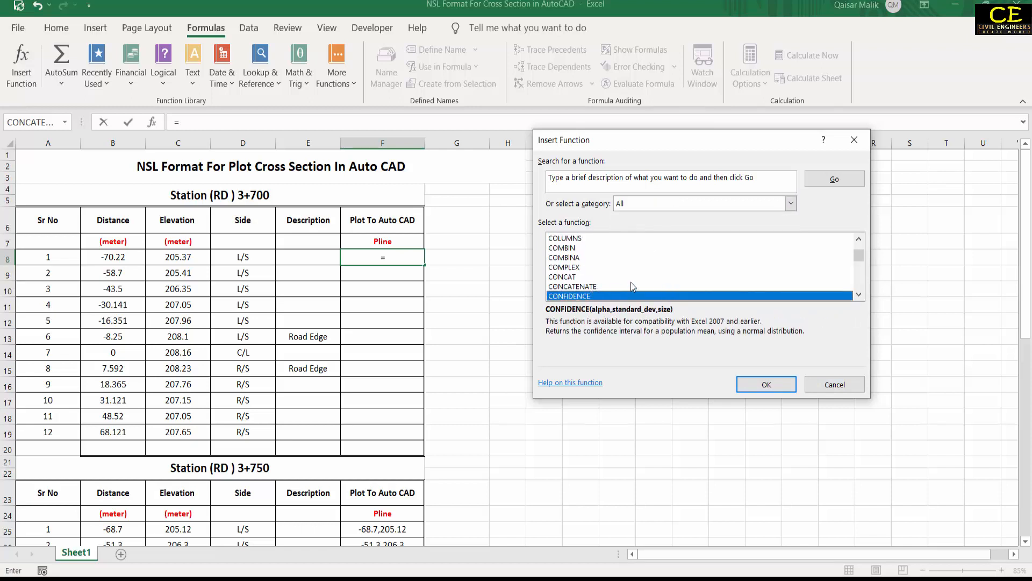
scroll(631, 281, "down", 1)
left_click(586, 257)
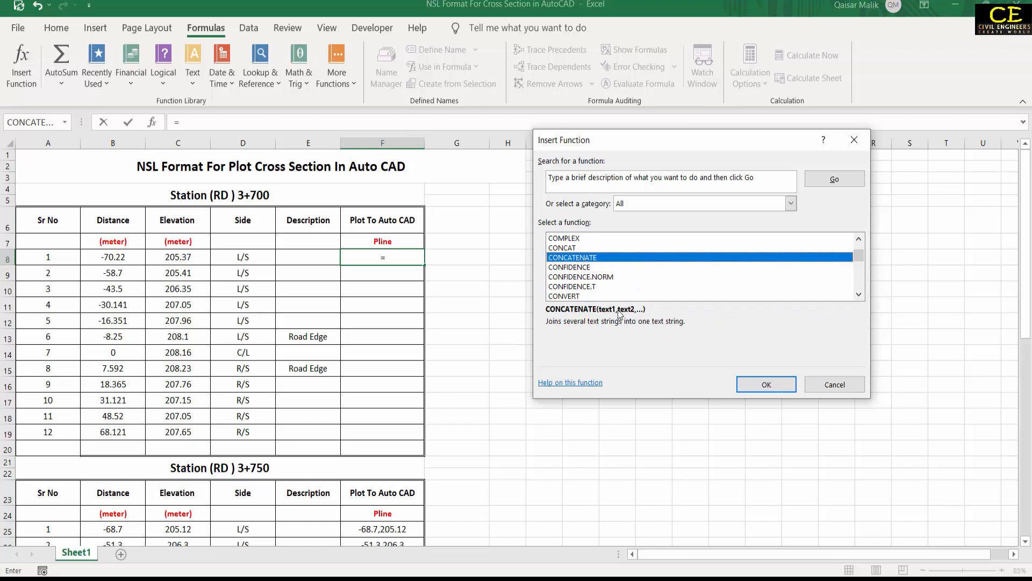
left_click(755, 384)
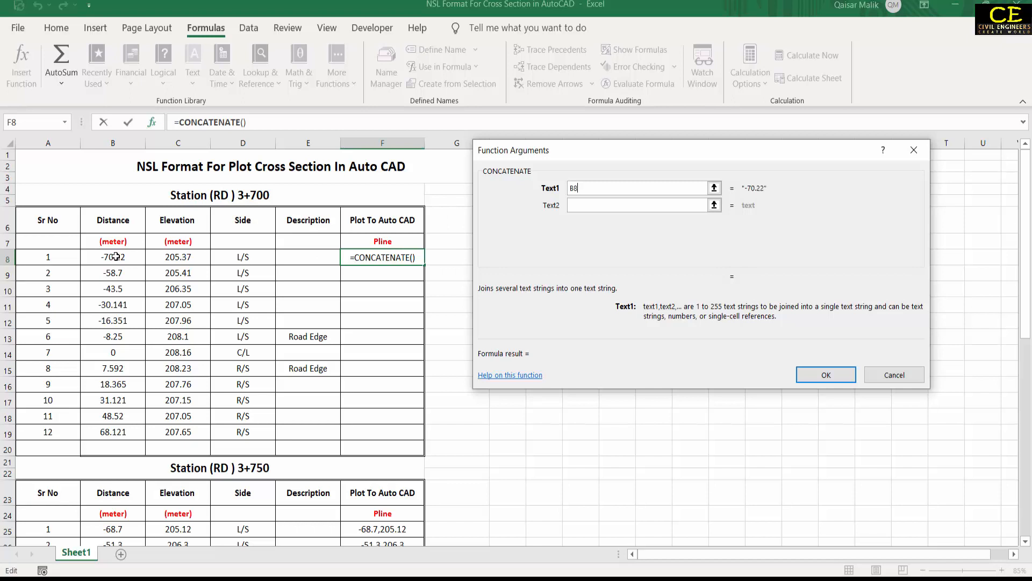
Set the function arguments to B8, a comma and C8, completing =CONCATENATE(B8,",",C8) in F8
left_click(585, 209)
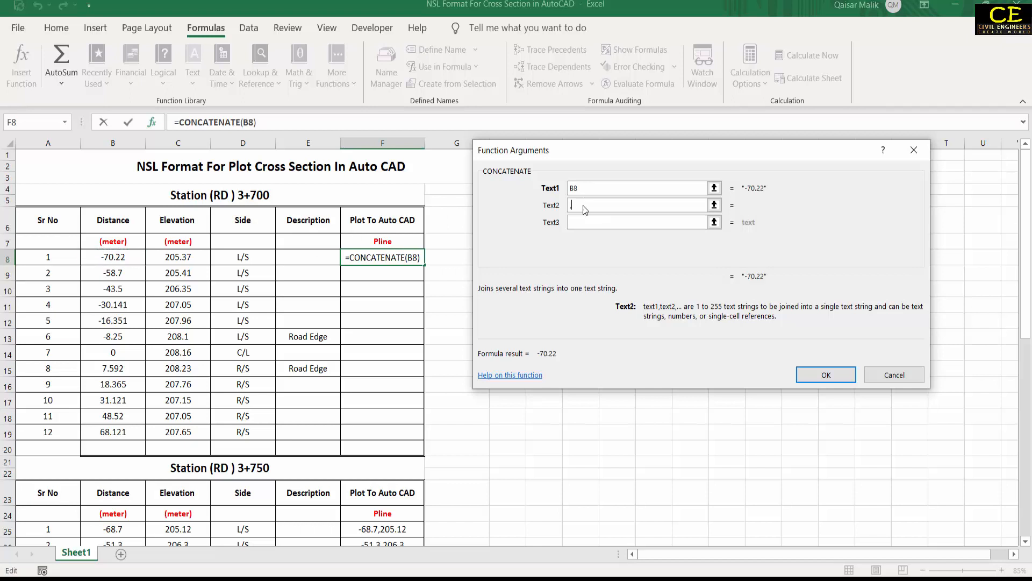
left_click(578, 221)
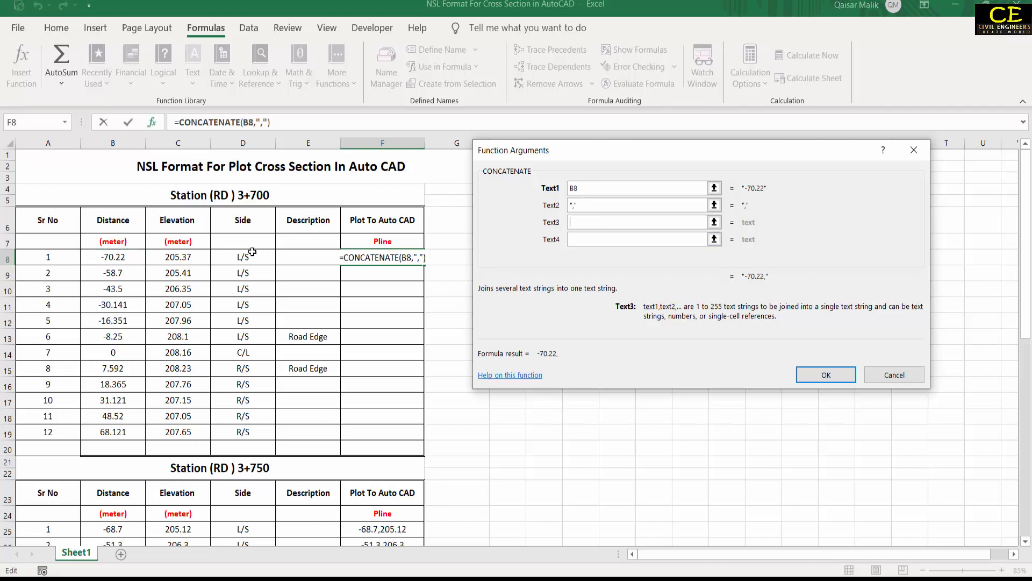
left_click(179, 253)
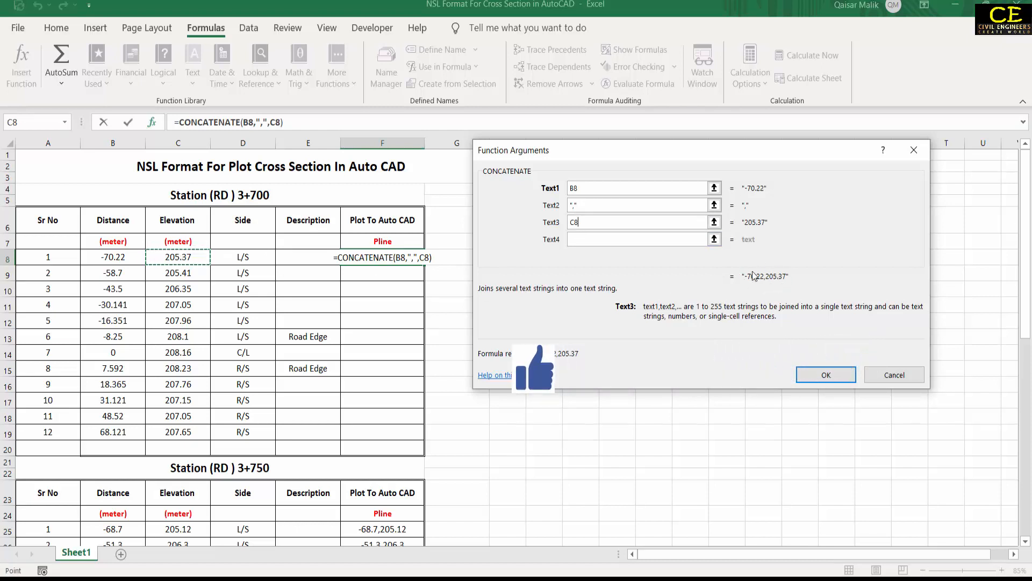
left_click(811, 376)
Fill the CONCATENATE formula from F8 down to F19 and check the formula in F9
left_click(404, 289)
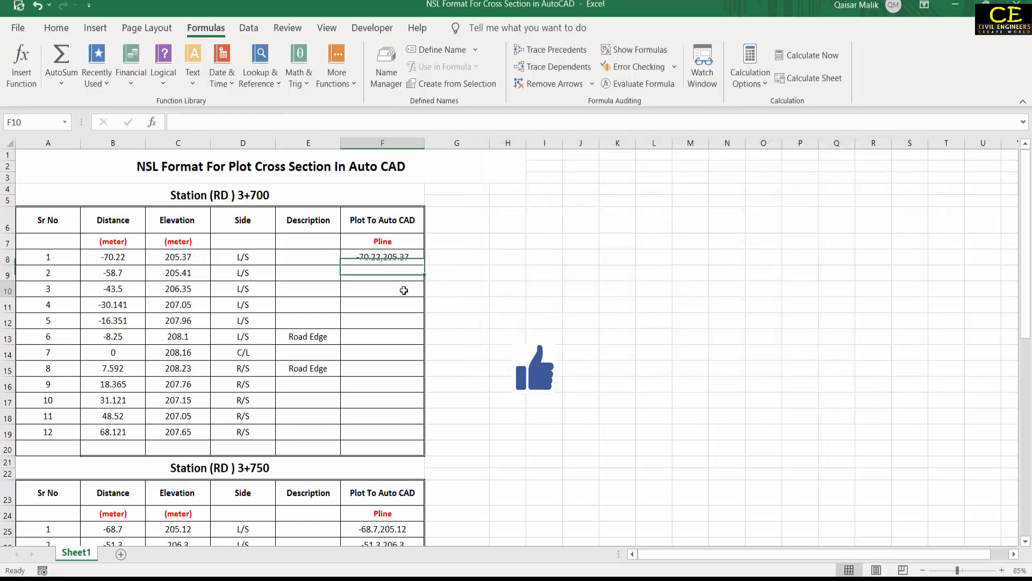
left_click(383, 257)
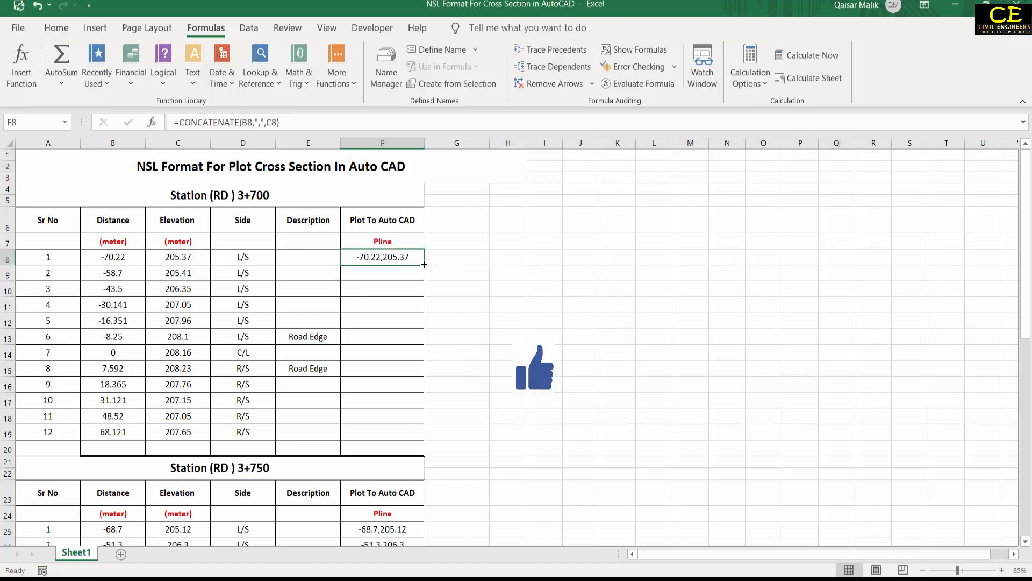
left_click_drag(424, 265, 425, 436)
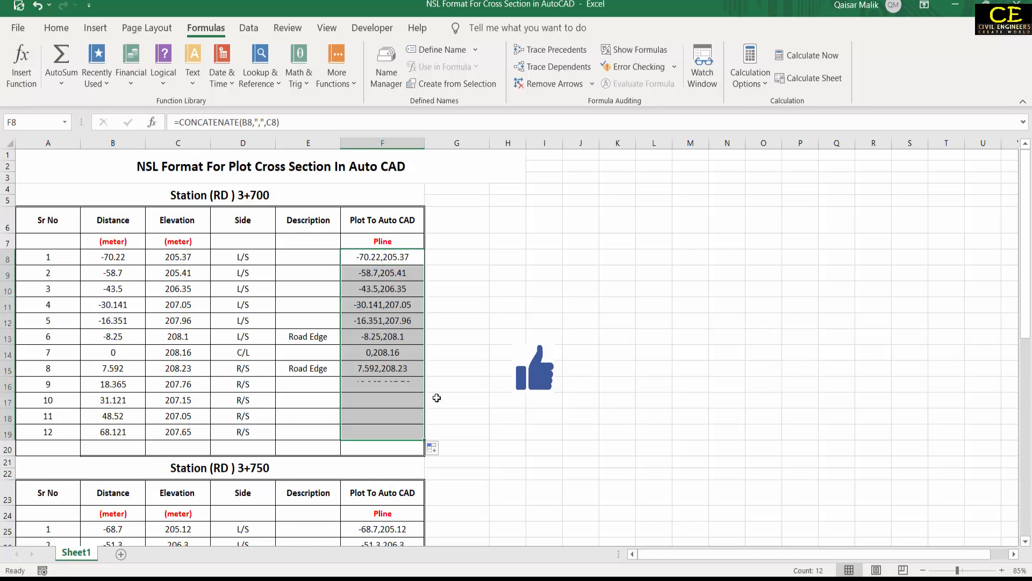
left_click(381, 270)
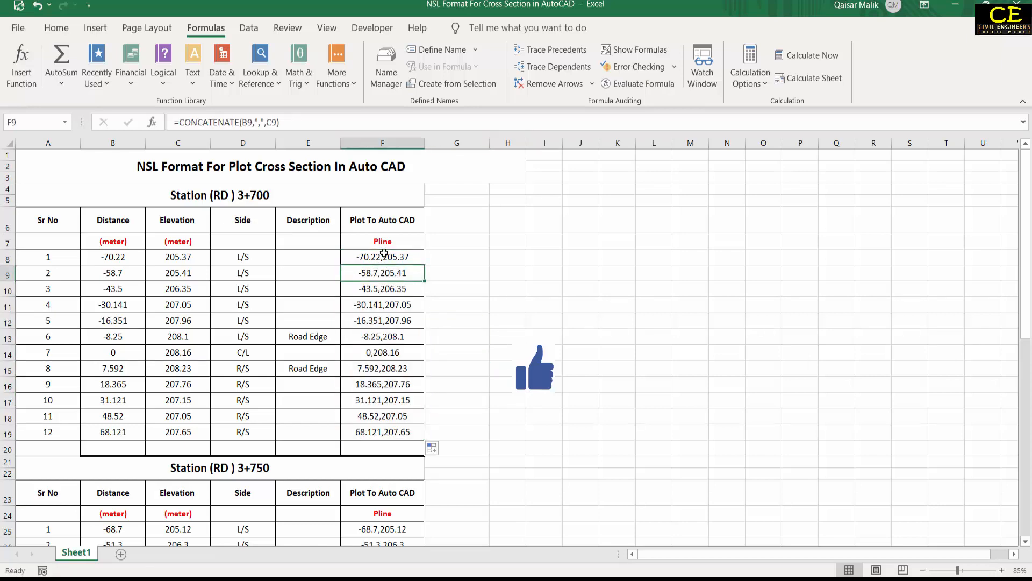
Examine the &","& joining part of the formula in F25 of the 3+750 table to compare it with the CONCATENATE method
scroll(427, 377, "down", 3)
left_click(396, 398)
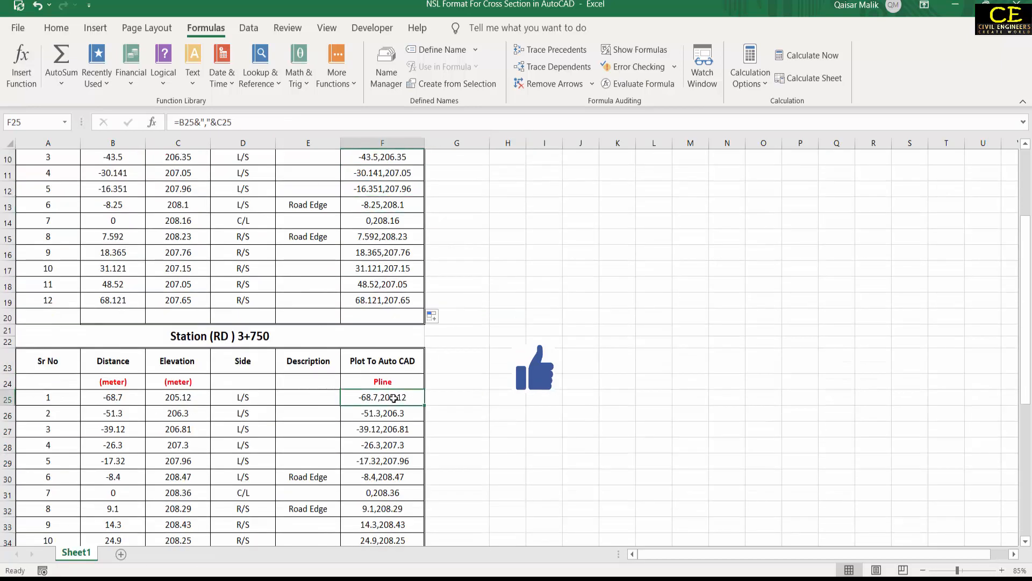
double_click(385, 397)
left_click_drag(360, 397, 383, 398)
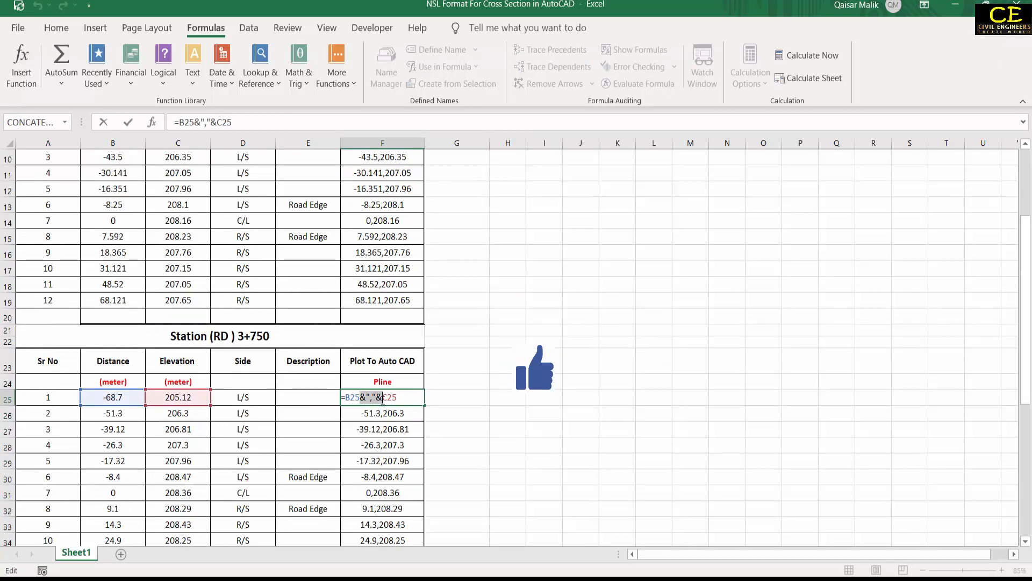
scroll(411, 328, "up", 3)
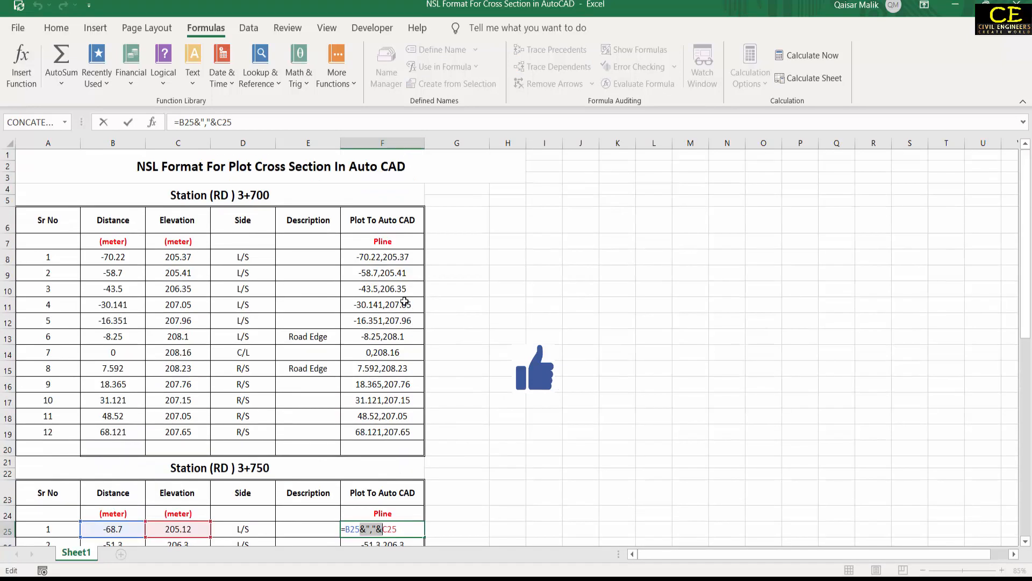
Leave the F25 formula unchanged and check the CONCATENATE formula in F8 of the 3+700 table
key("Escape")
double_click(386, 256)
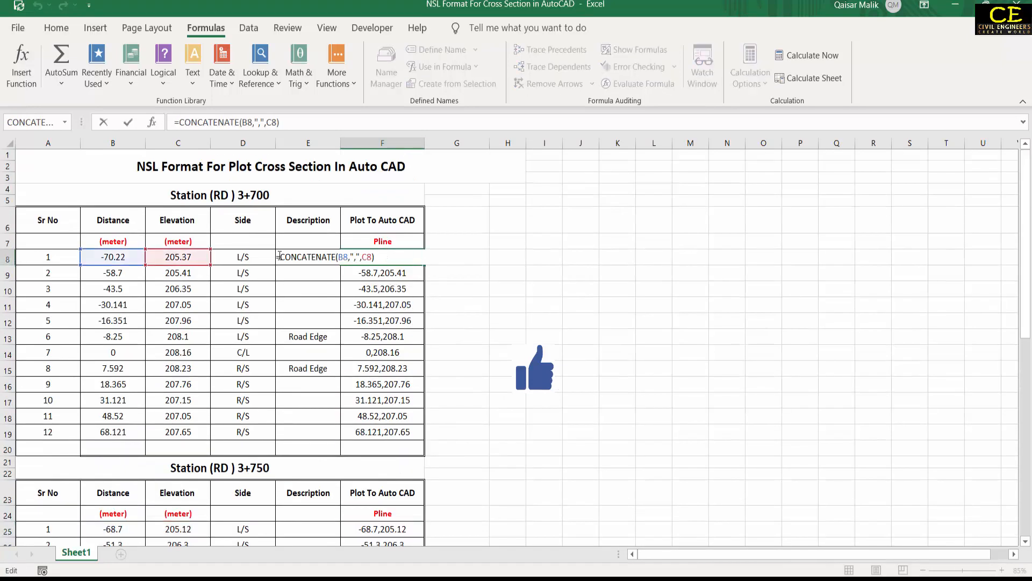
key("Escape")
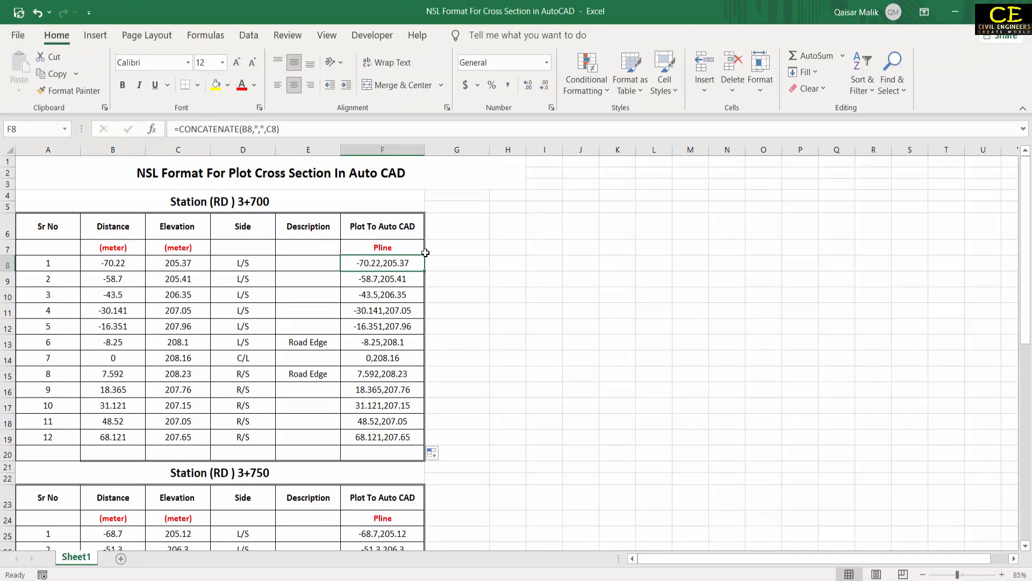
scroll(262, 297, "down", 1)
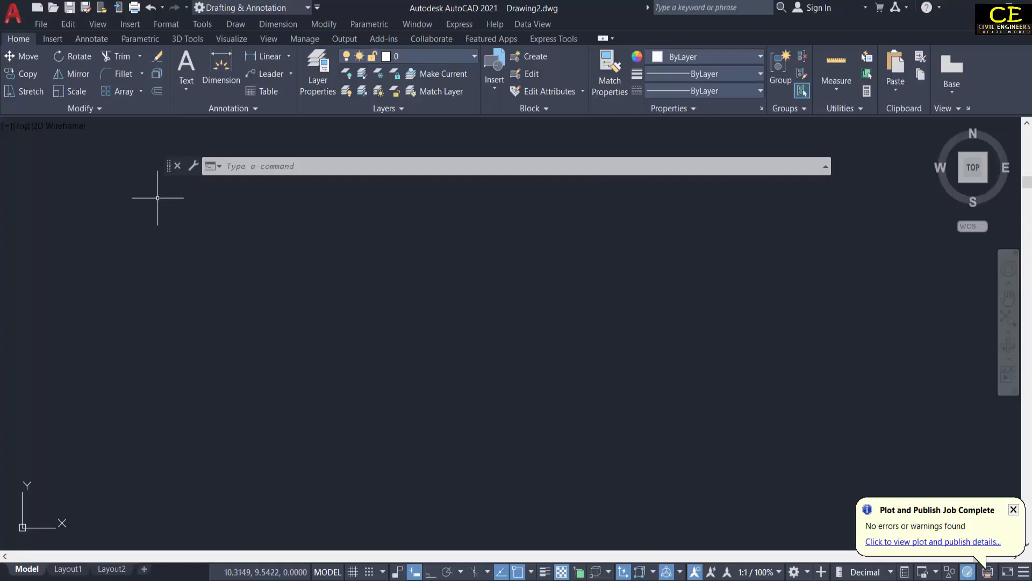
Switch to AutoCAD and create a new layer named NSL Line
mouse_move(169, 165)
left_mouse_down()
mouse_move(193, 346)
mouse_move(144, 185)
mouse_move(150, 251)
mouse_move(147, 157)
left_mouse_up()
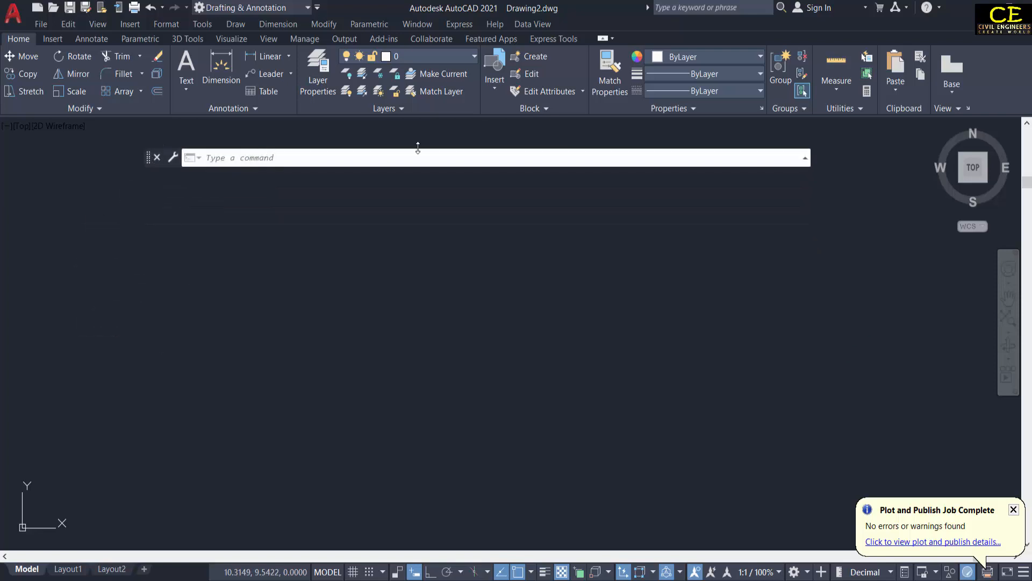
left_click(317, 58)
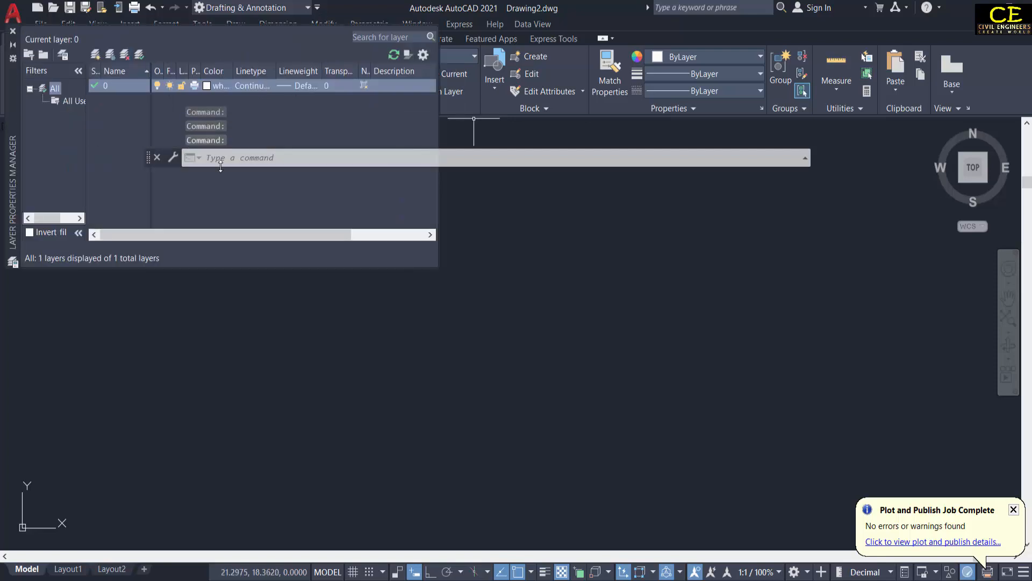
left_click(98, 56)
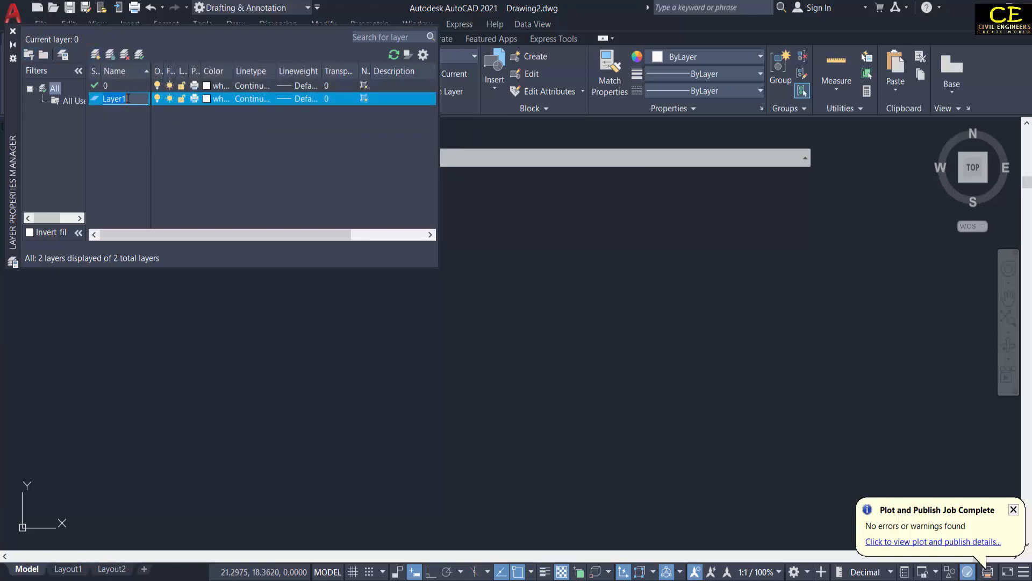
key("BackSpace")
key("BackSpace")
key("BackSpace")
key("BackSpace")
key("BackSpace")
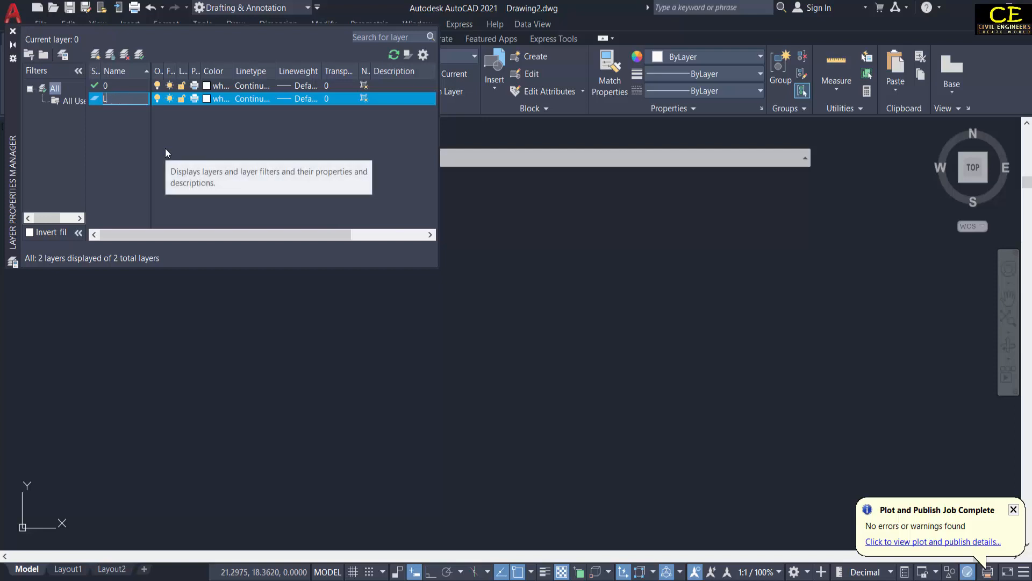
key("BackSpace")
type("NSL Line")
Set the NSL Line layer's color to yellow
left_click(208, 98)
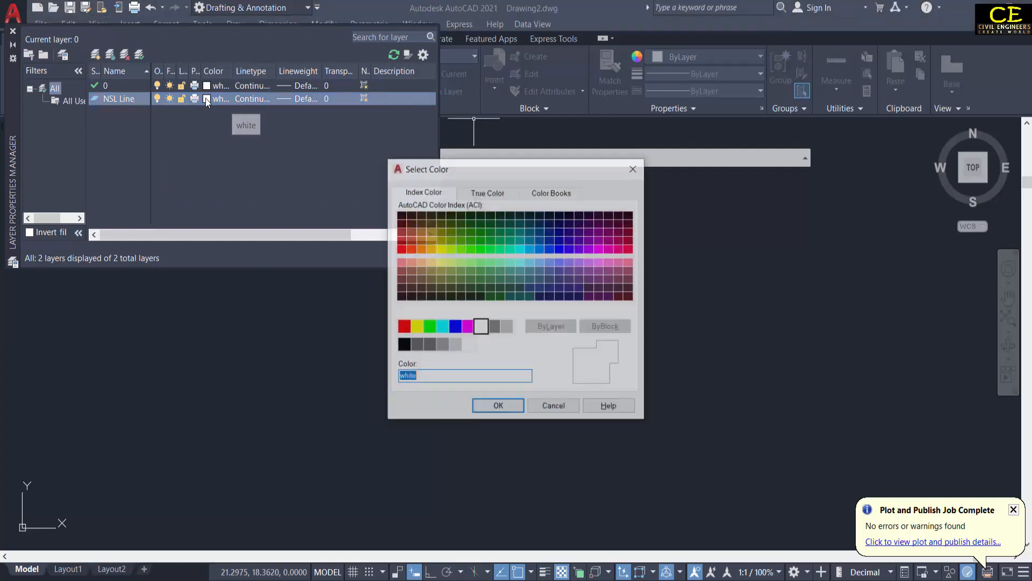
left_click(416, 326)
left_click(429, 326)
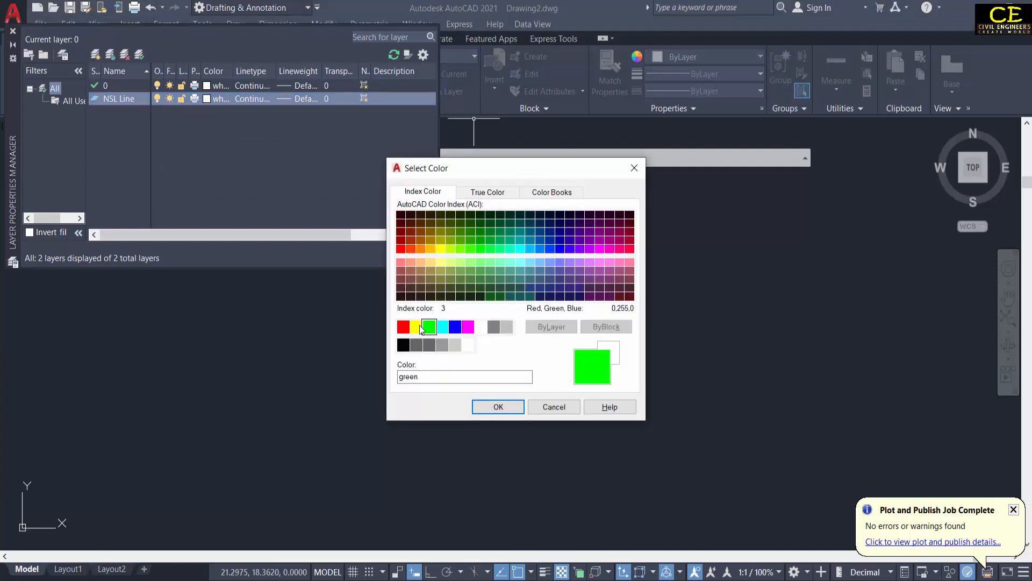
left_click(416, 326)
left_click(442, 326)
left_click(416, 327)
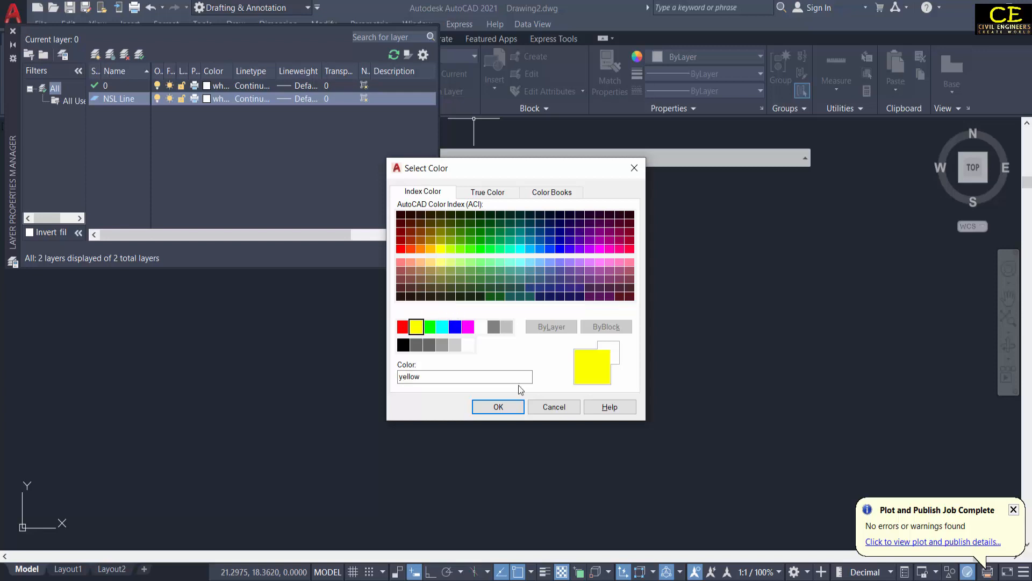
left_click(498, 407)
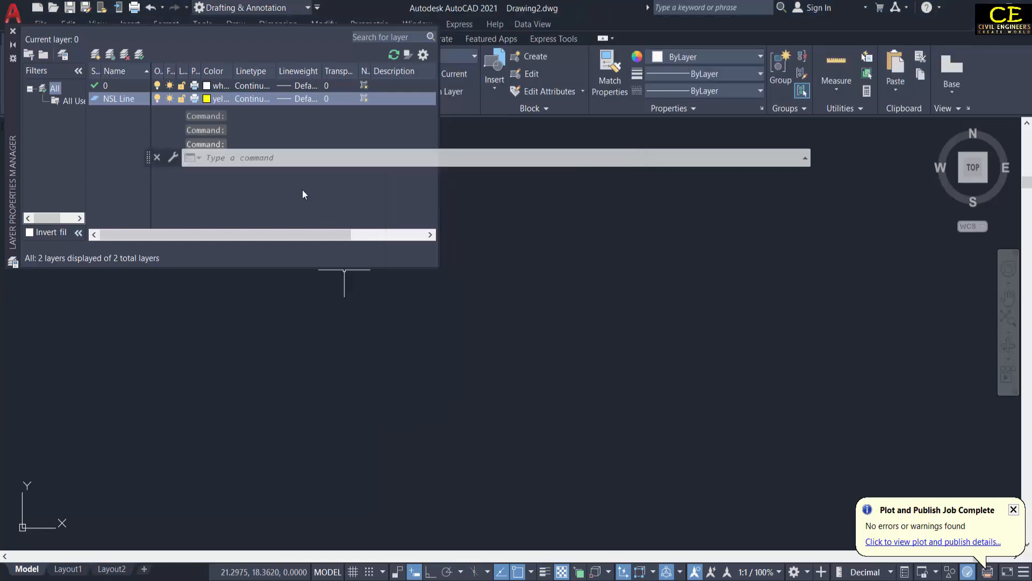
Load the ACAD_ISO02W100 ISO dash linetype and assign it to the NSL Line layer
left_click(257, 99)
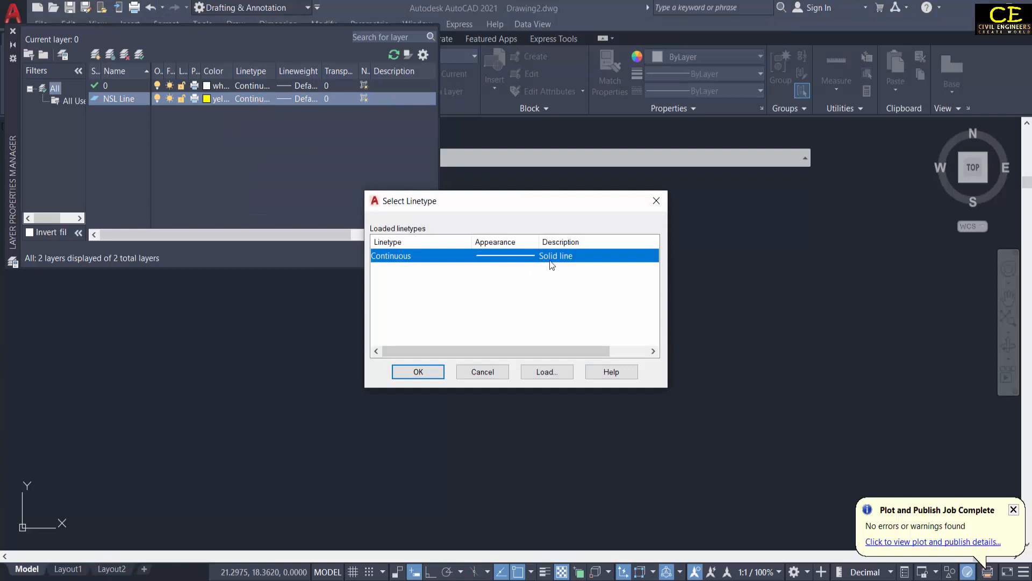
left_click(539, 374)
left_click(405, 268)
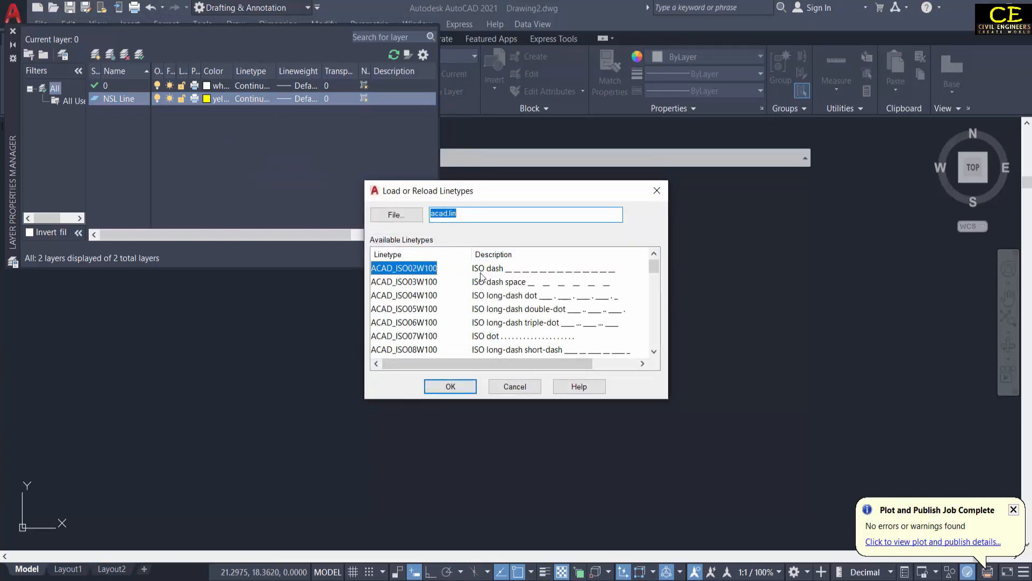
left_click(395, 277)
left_click(395, 271)
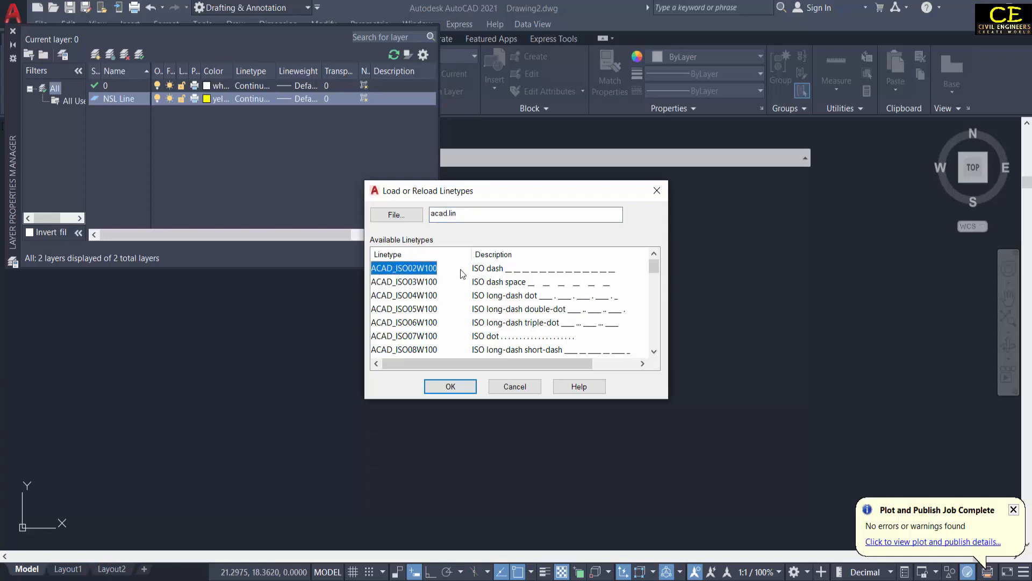
left_click(451, 387)
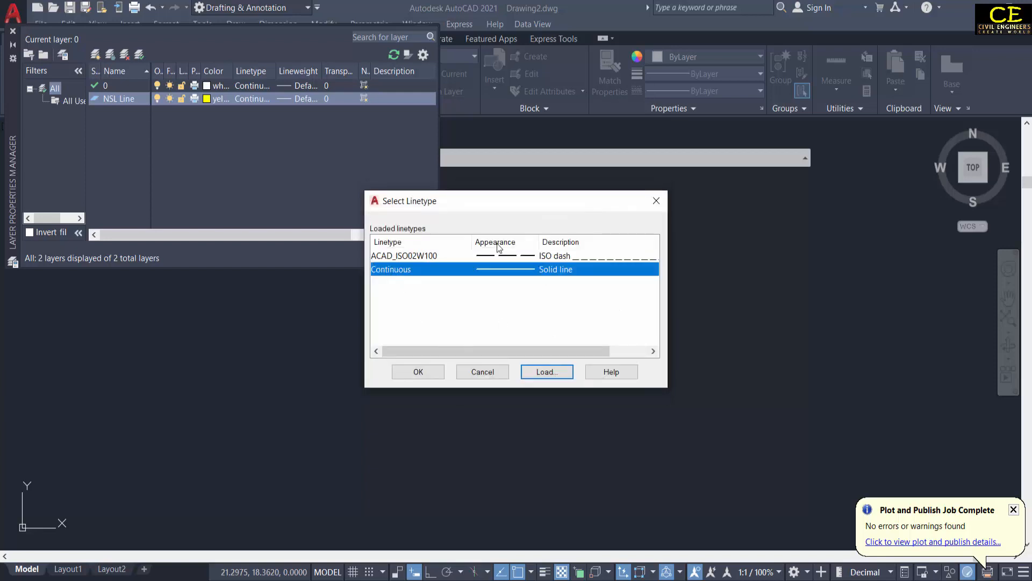
left_click(405, 257)
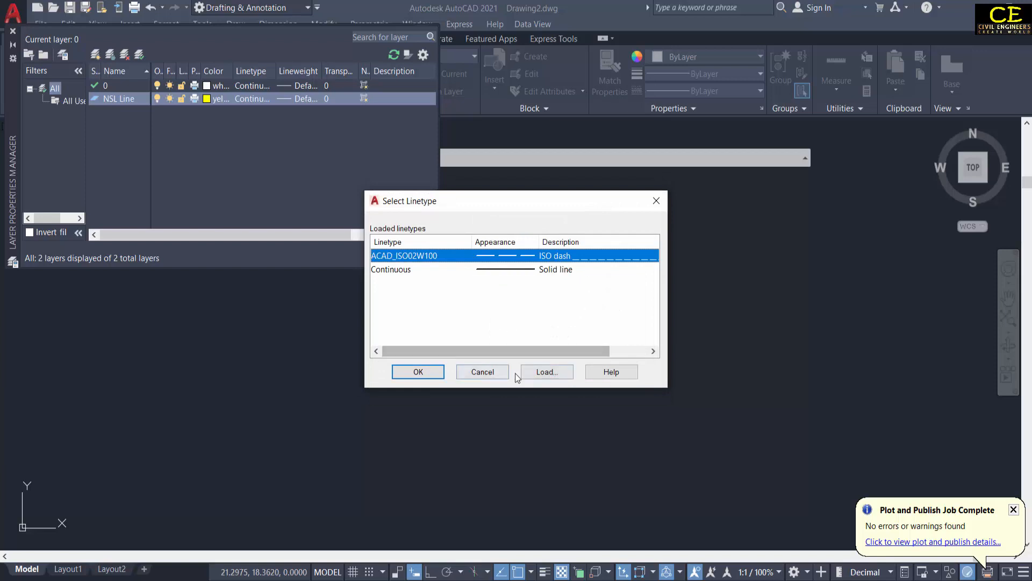
left_click(419, 372)
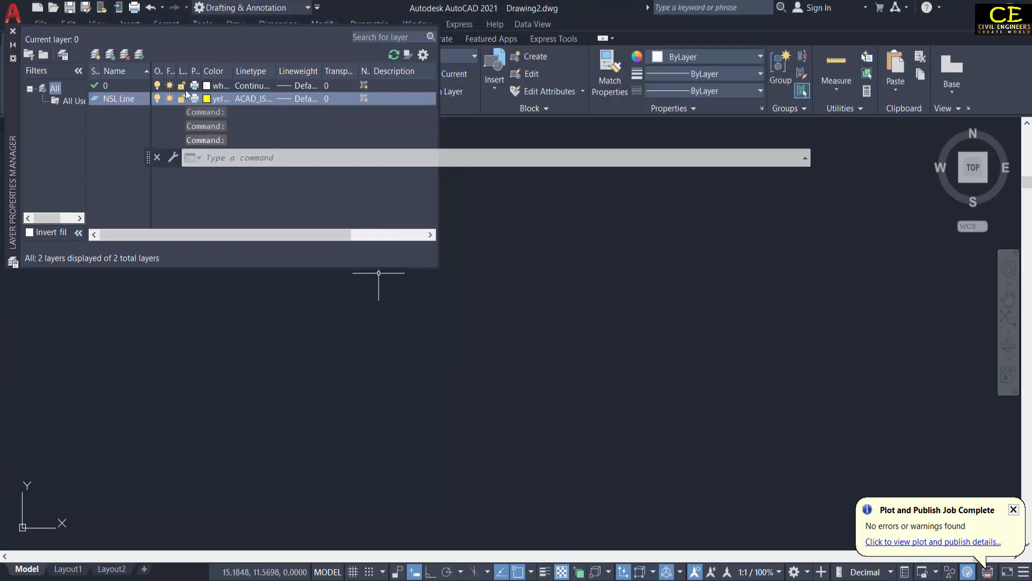
Close the layer manager and make NSL Line the current layer
left_click(13, 31)
left_click(433, 53)
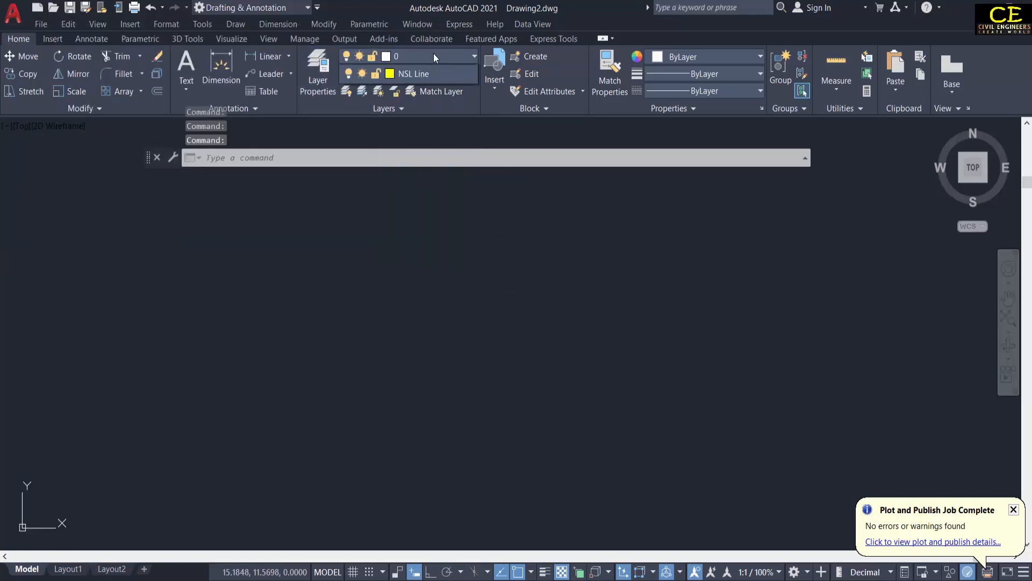
left_click(410, 90)
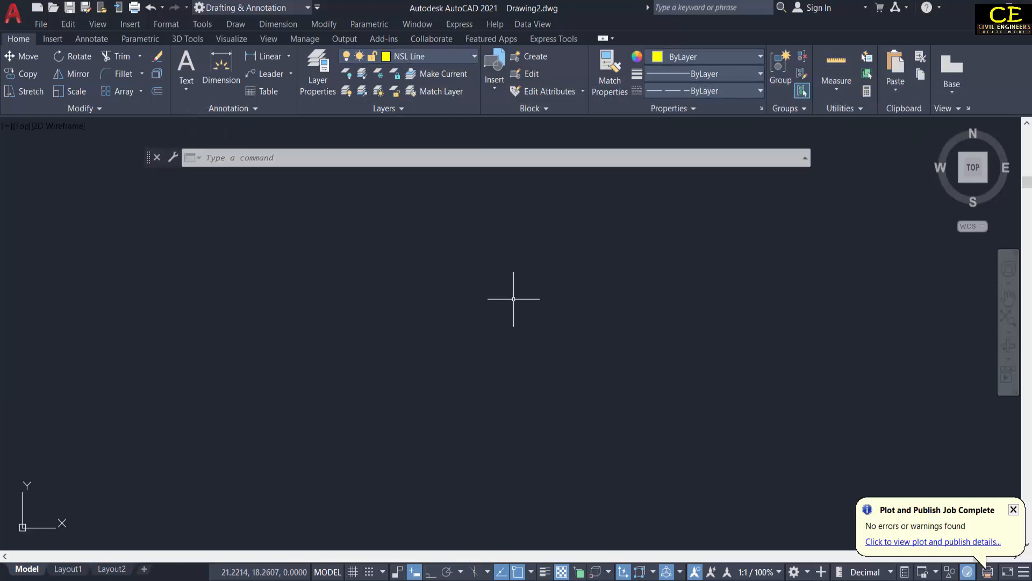
Switch to Excel and copy the station 3+700 Pline command with its coordinates, F7 to F19
left_click(511, 579)
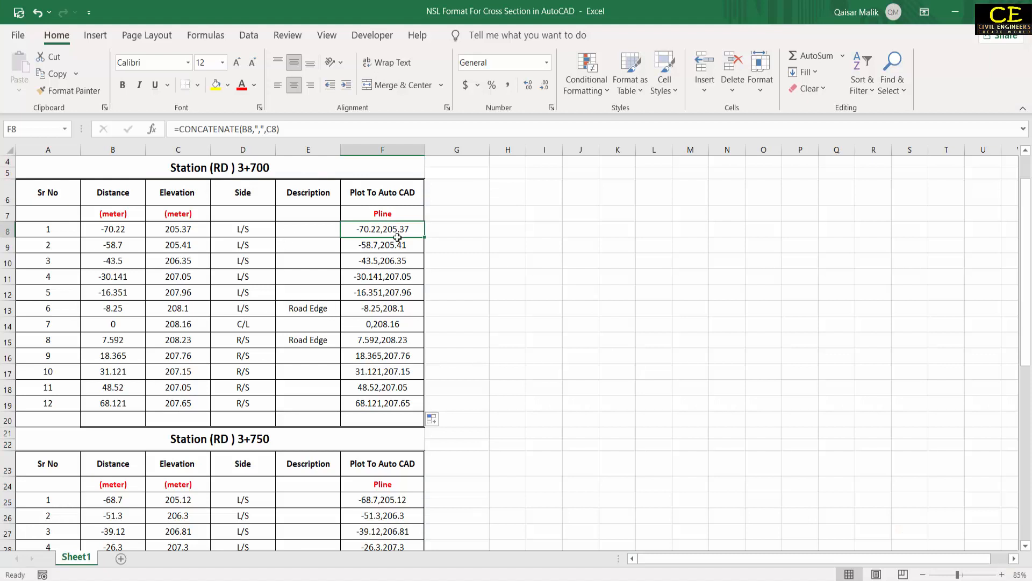
left_click(244, 168)
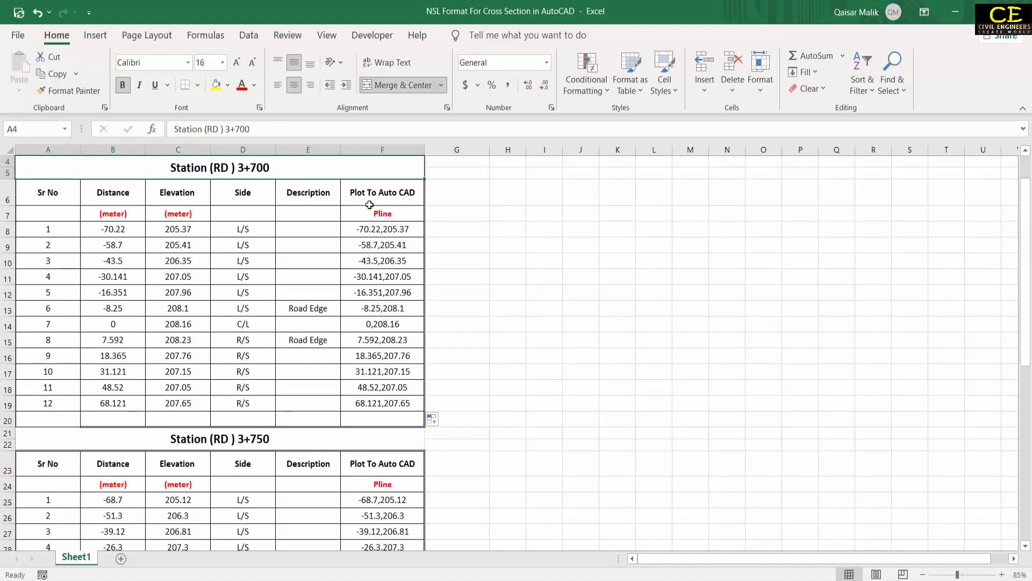
left_click(369, 204)
left_click(376, 213)
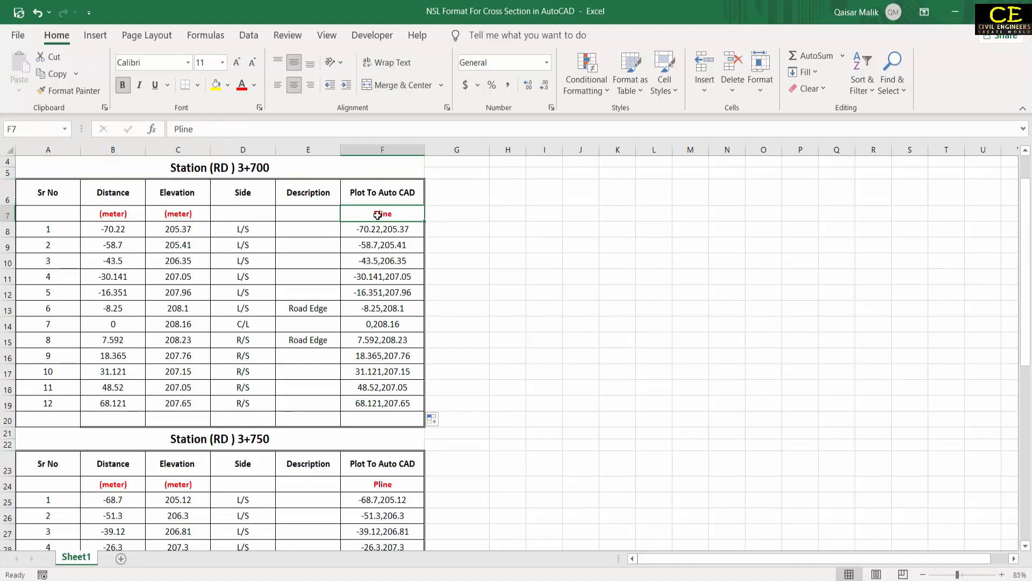
left_click_drag(378, 214, 380, 398)
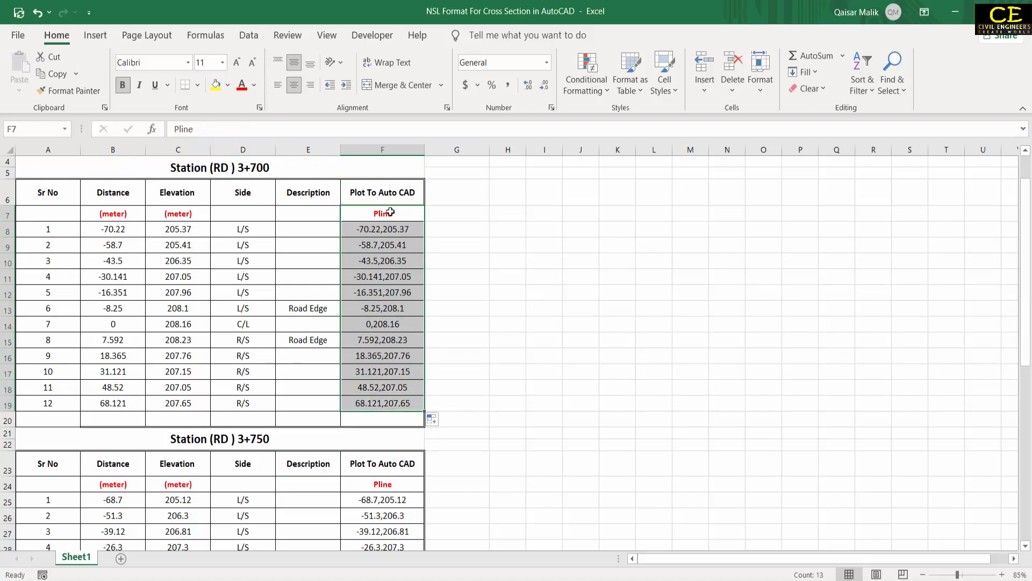
right_click(370, 343)
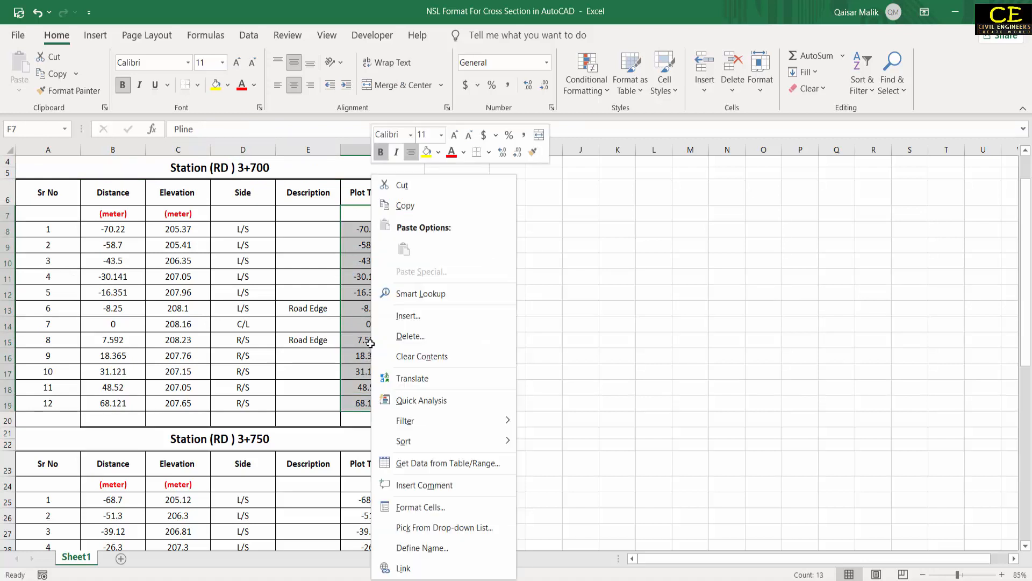
left_click(423, 208)
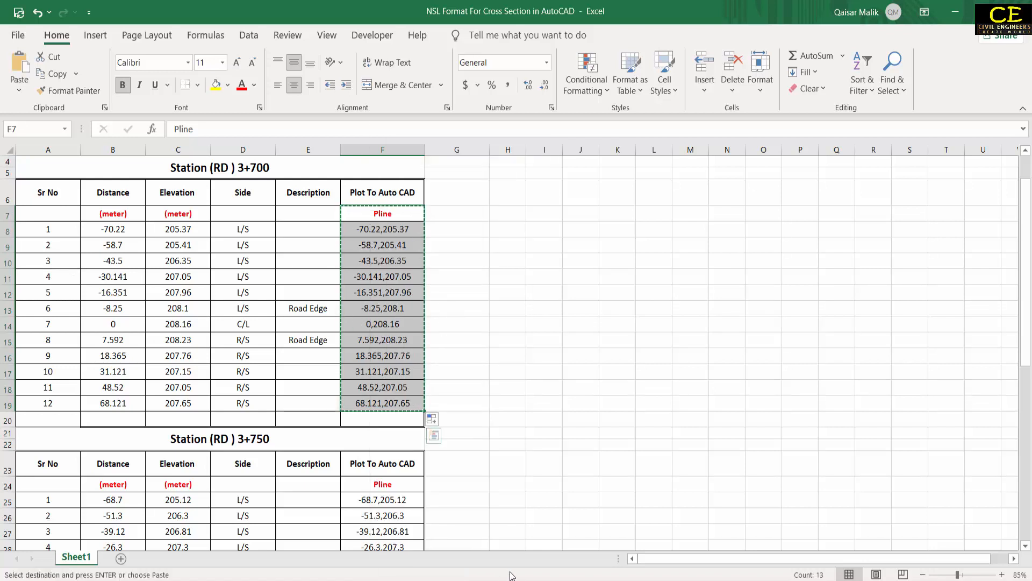
Switch to AutoCAD and draw the 3+700 cross-section polyline by pasting the copied Pline data at the command line, ending the command after the last point
key("alt+Tab")
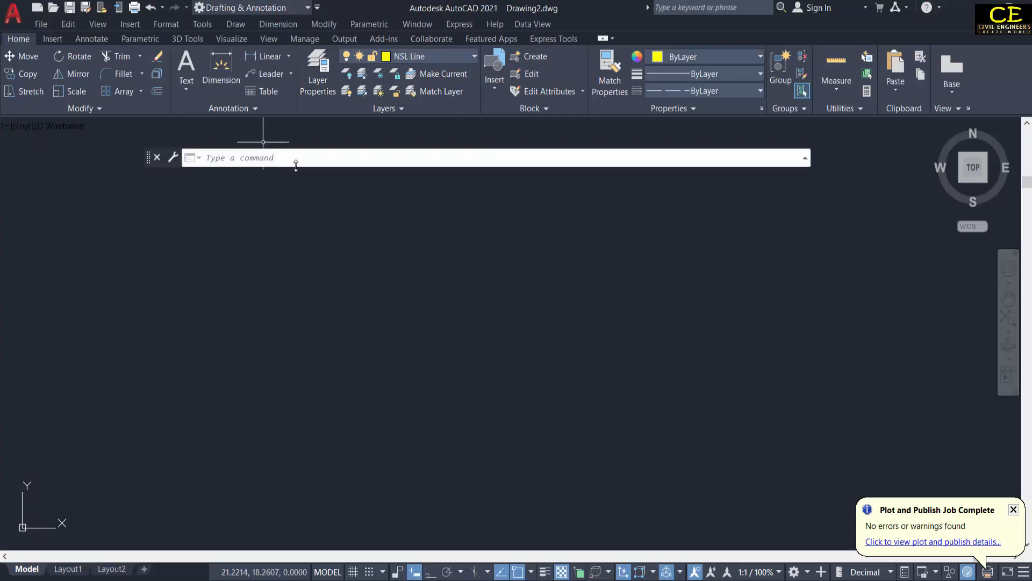
left_click(279, 158)
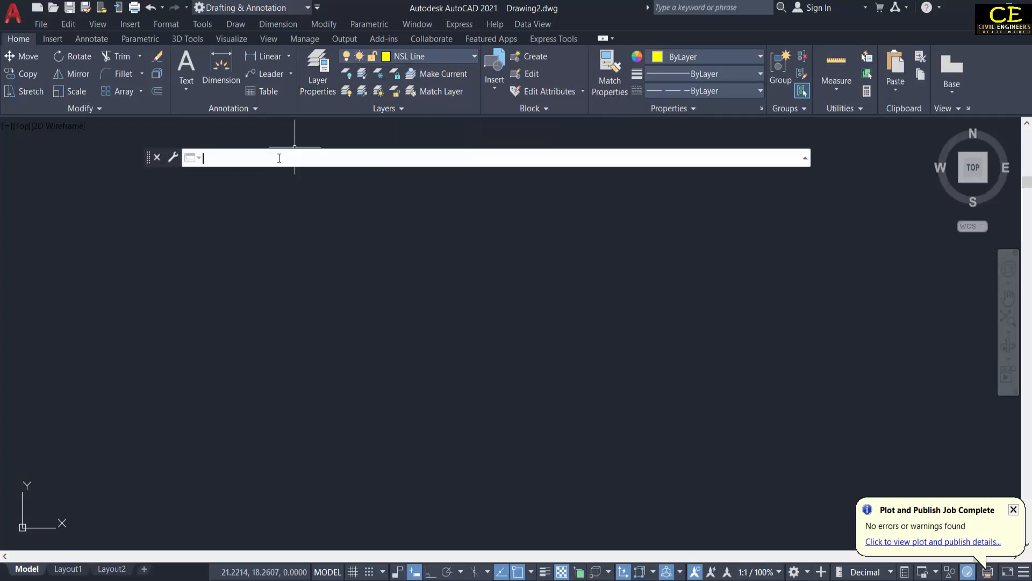
right_click(219, 160)
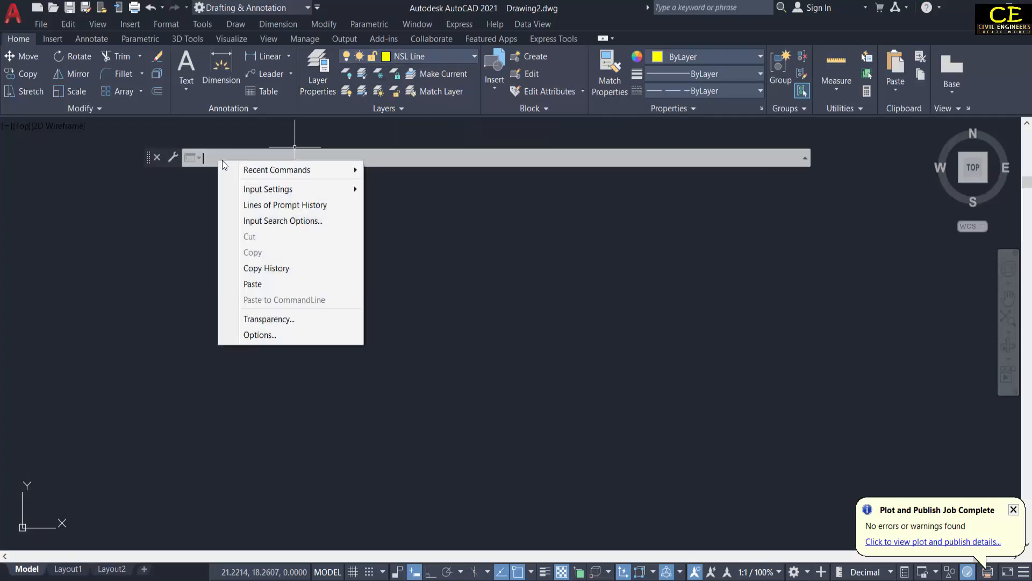
left_click(257, 285)
scroll(448, 345, "down", 4)
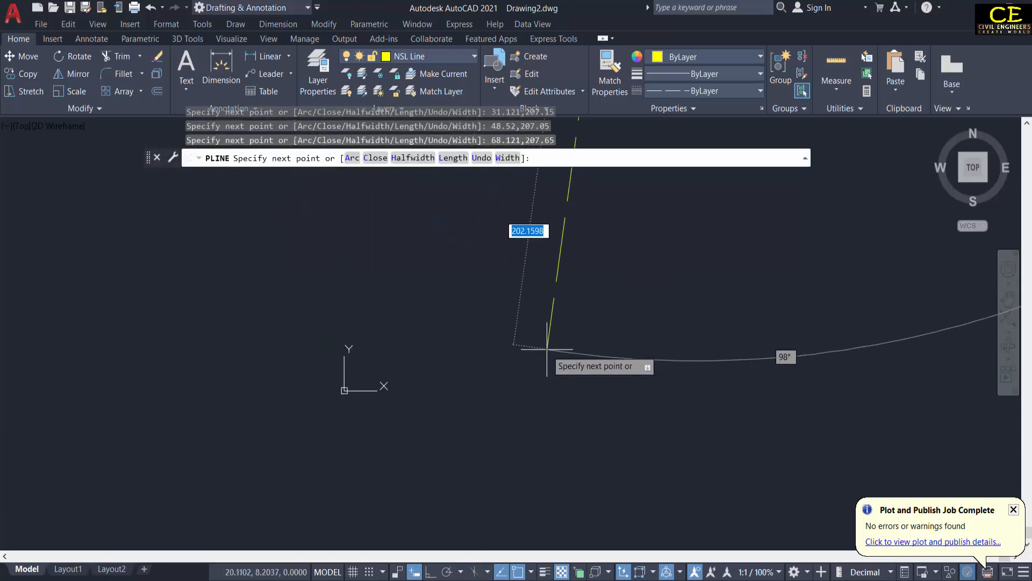
key("Escape")
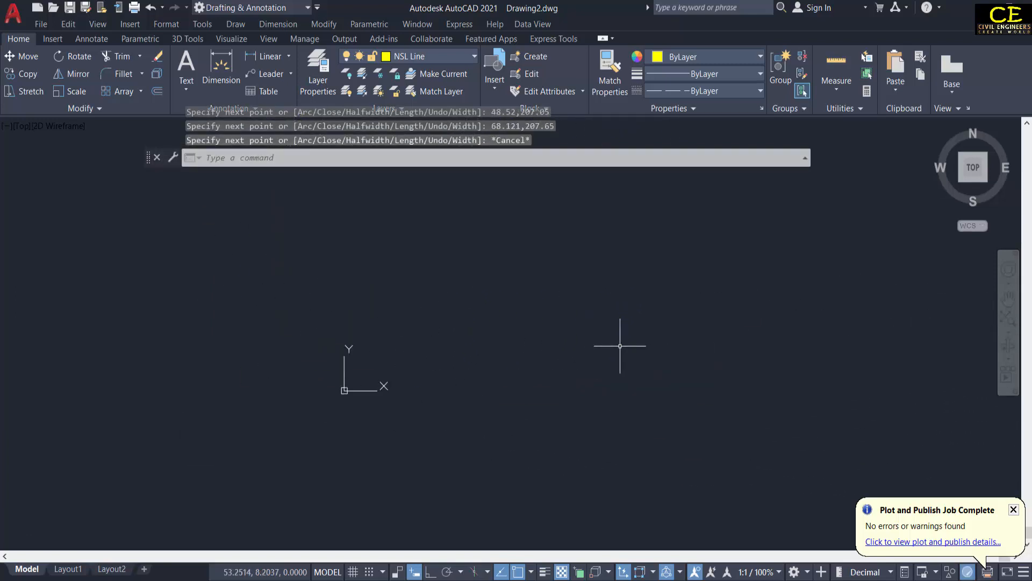
type("z")
key("Return")
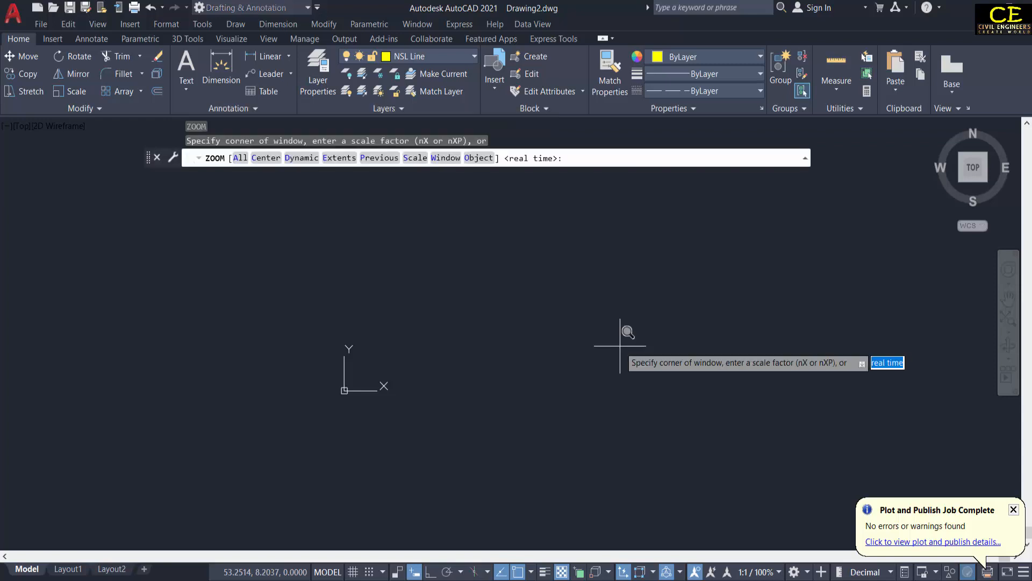
type("e")
key("Return")
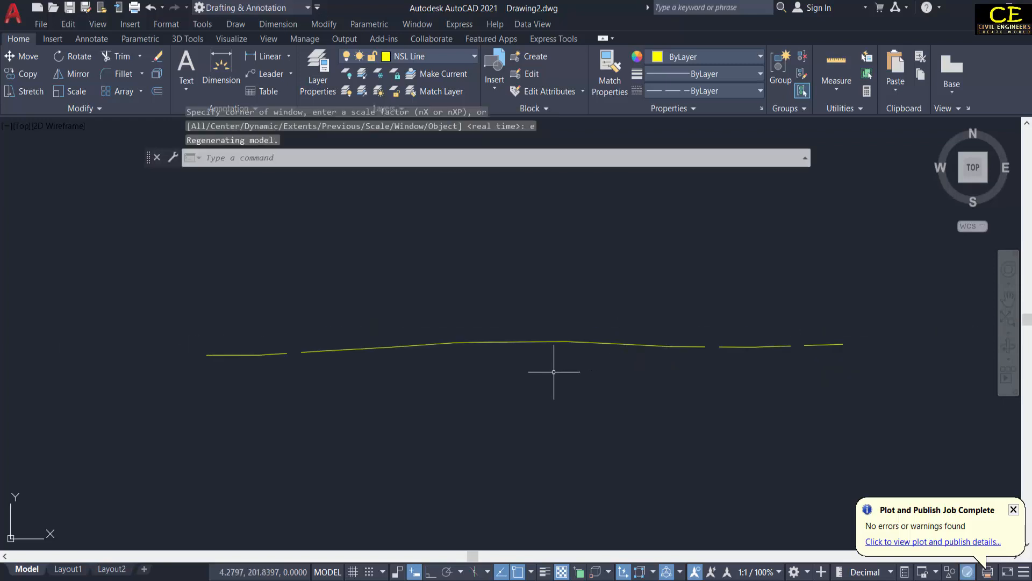
left_click(569, 343)
key("Escape")
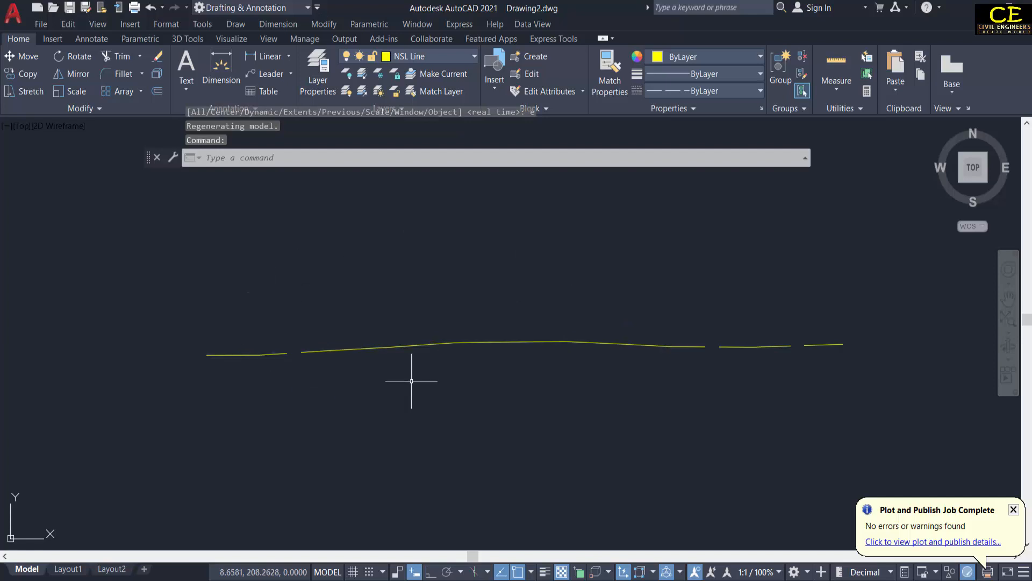
double_click(290, 355)
key("Escape")
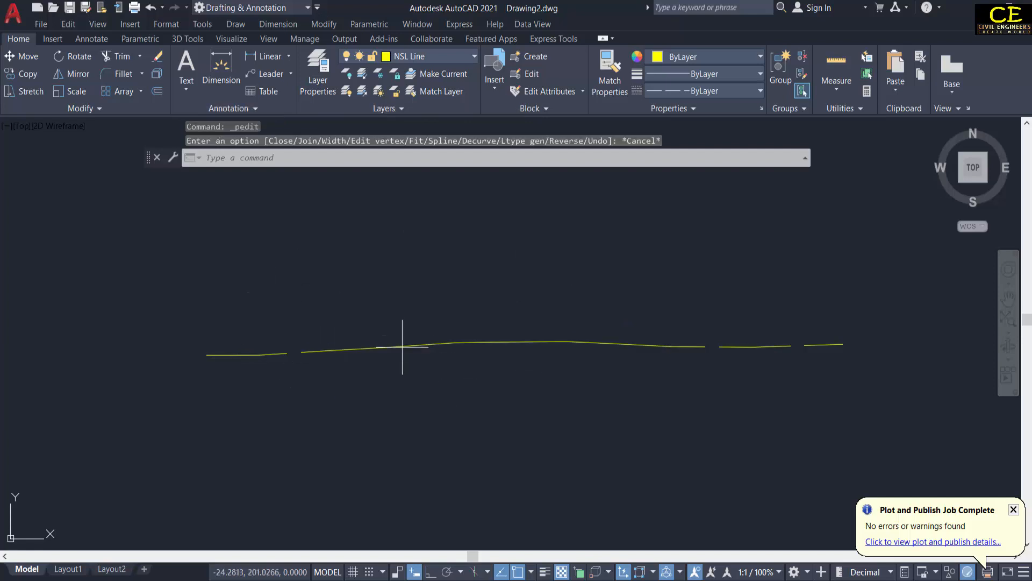
Set the linetype scale of the 3+700 cross-section polyline to 0.25 in its properties, then close the properties and clear the selection
type("pr")
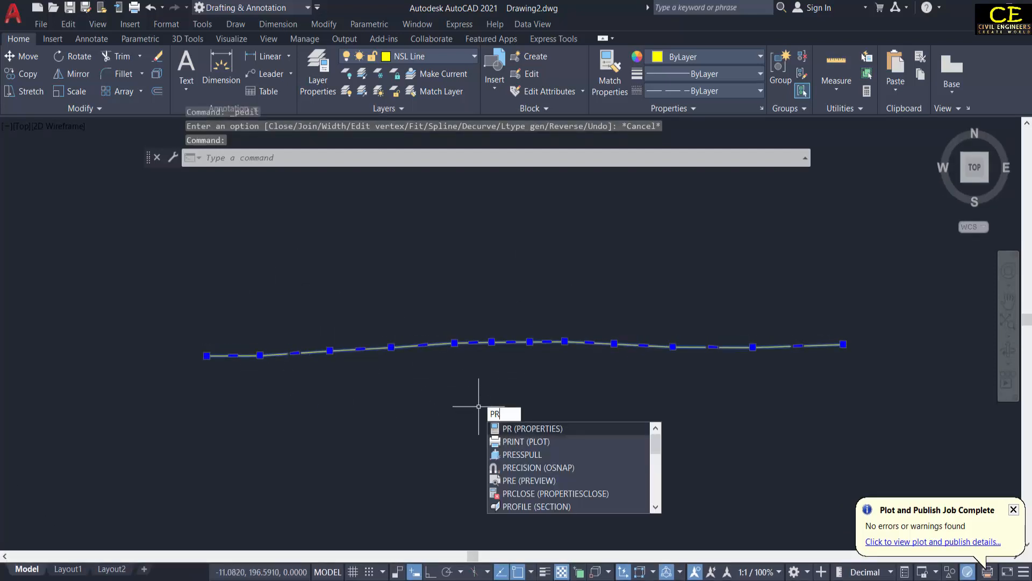
left_click(521, 430)
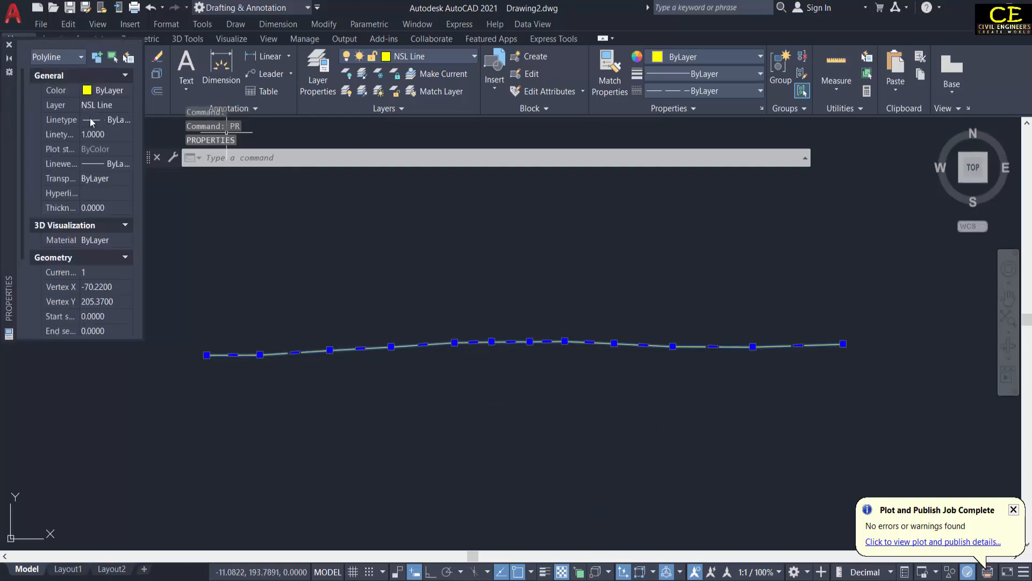
left_click(113, 136)
type(".2")
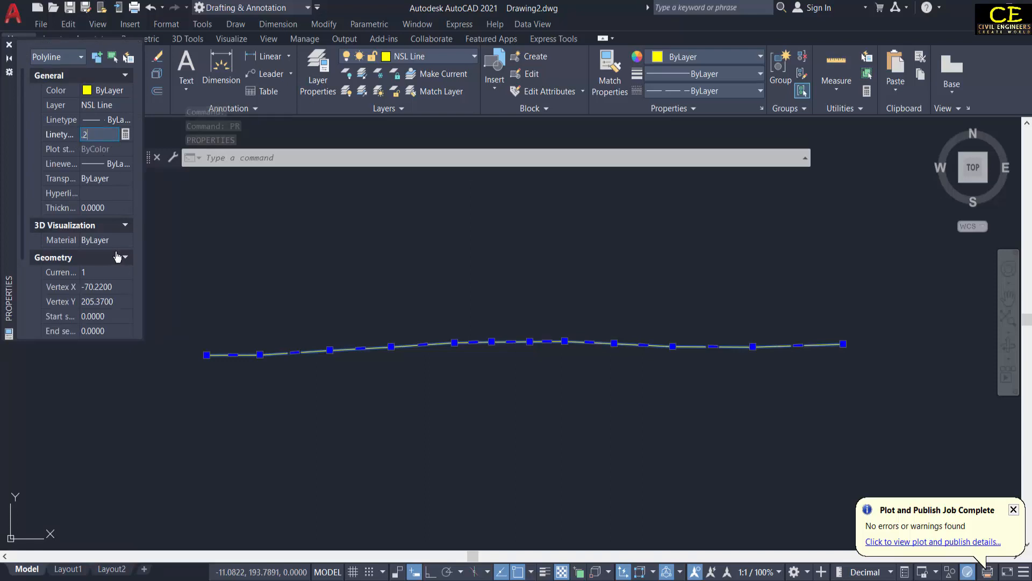
key("Return")
scroll(404, 345, "up", 2)
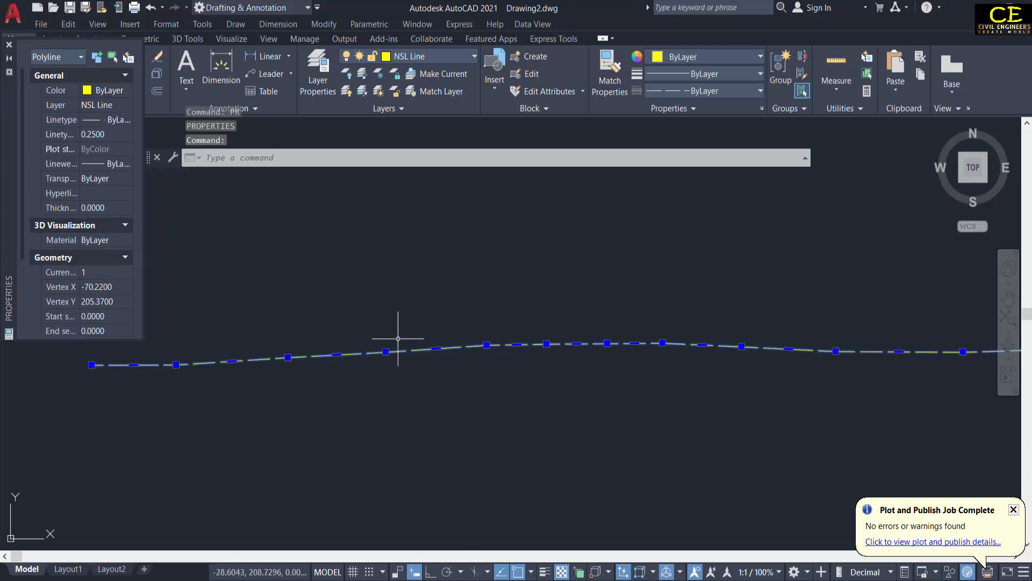
key("Escape")
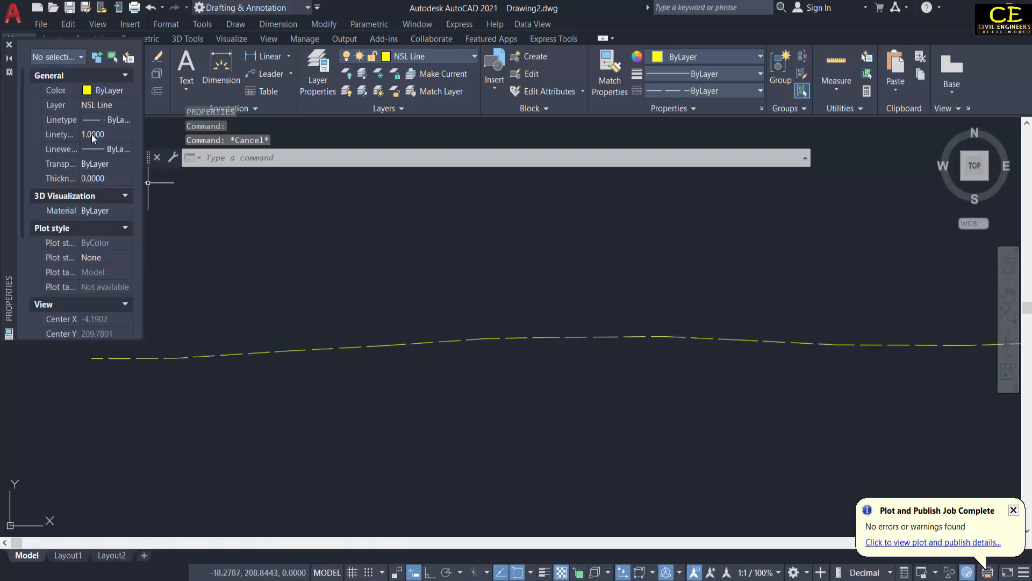
left_click(323, 349)
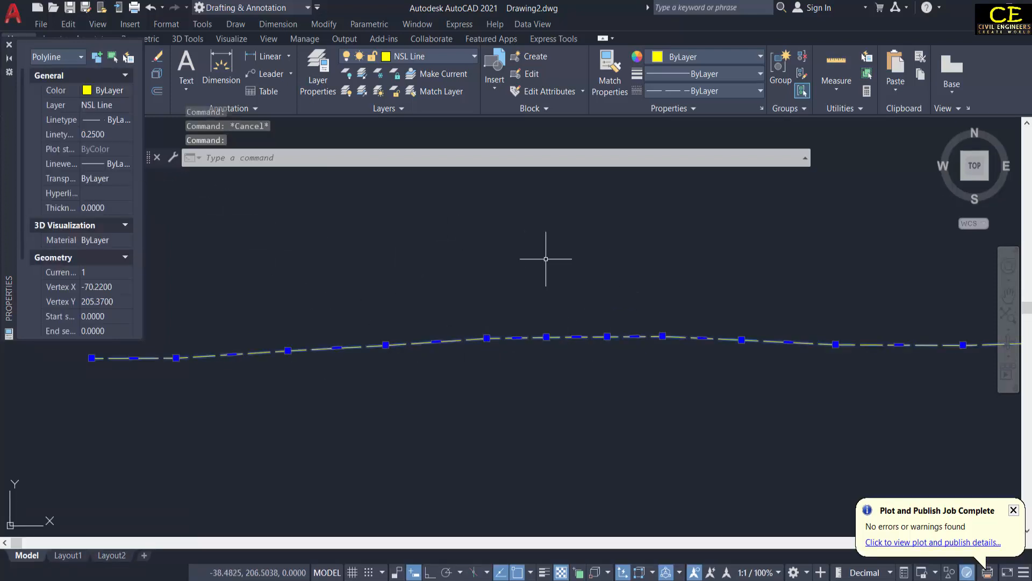
scroll(565, 373, "down", 4)
key("Escape")
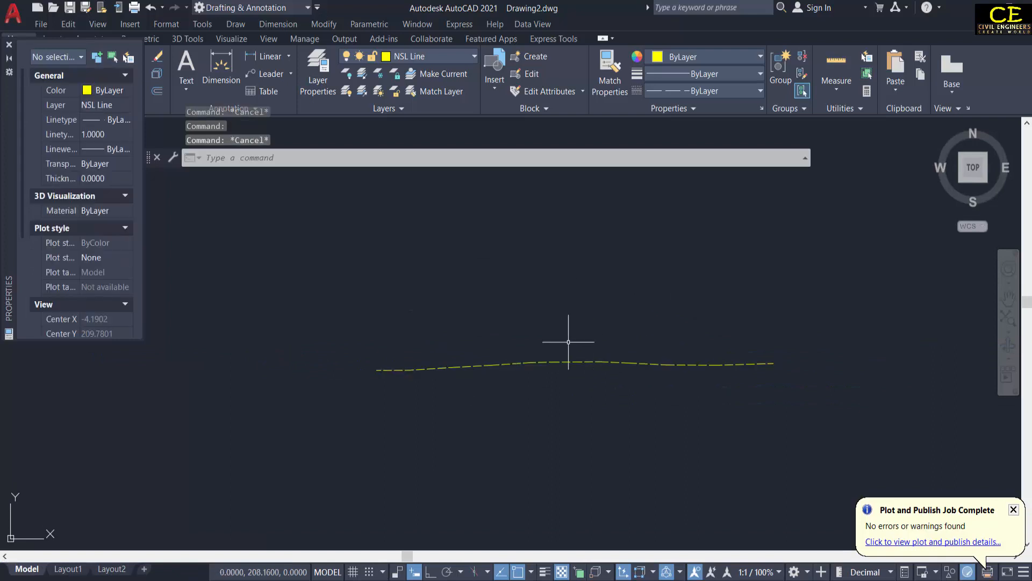
left_click(9, 45)
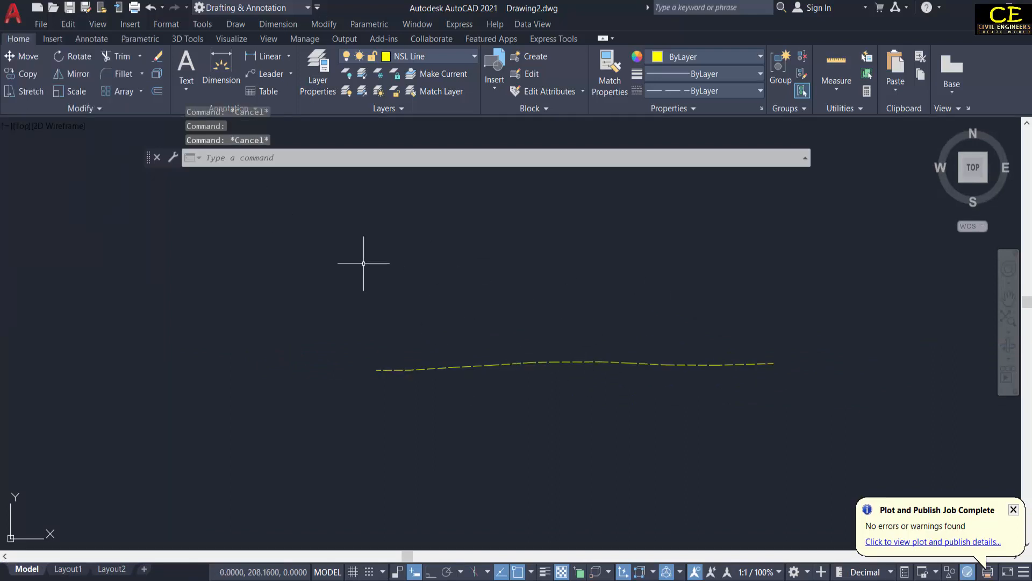
Look at the 3+700 polyline alongside its coordinates in Excel, then return to AutoCAD and clear the selection
scroll(333, 279, "down", 4)
scroll(422, 255, "up", 4)
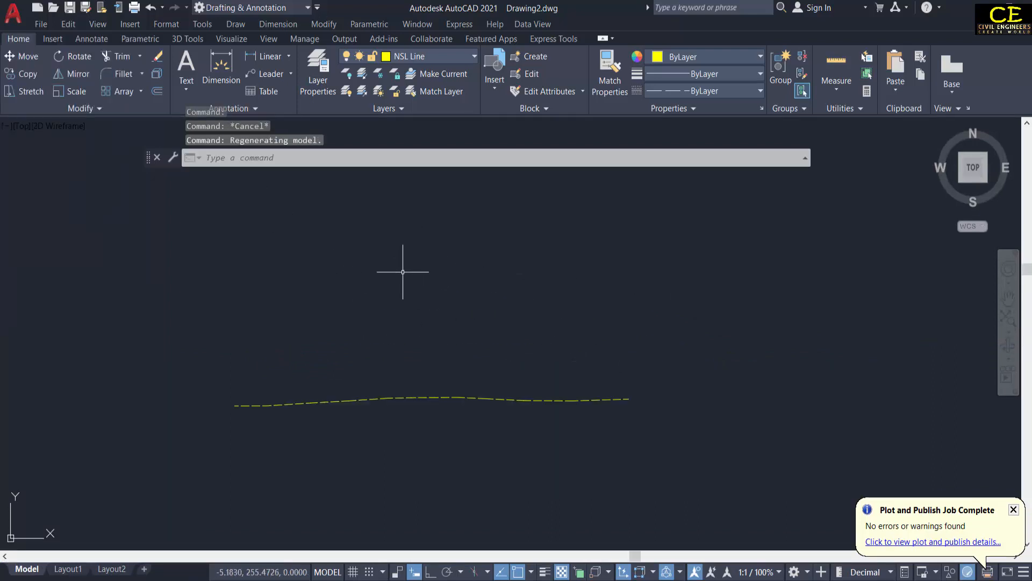
left_click(404, 397)
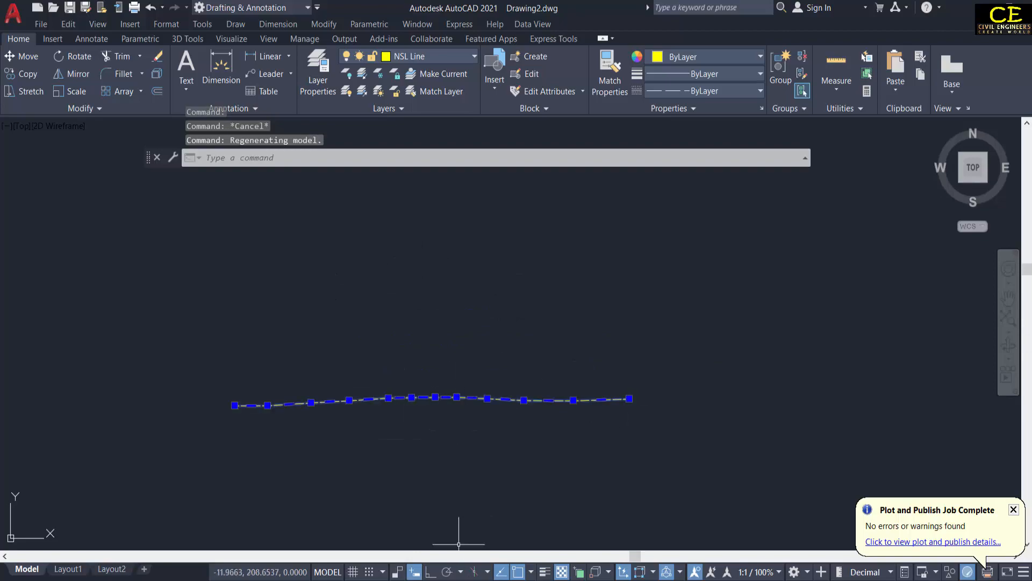
left_click(459, 579)
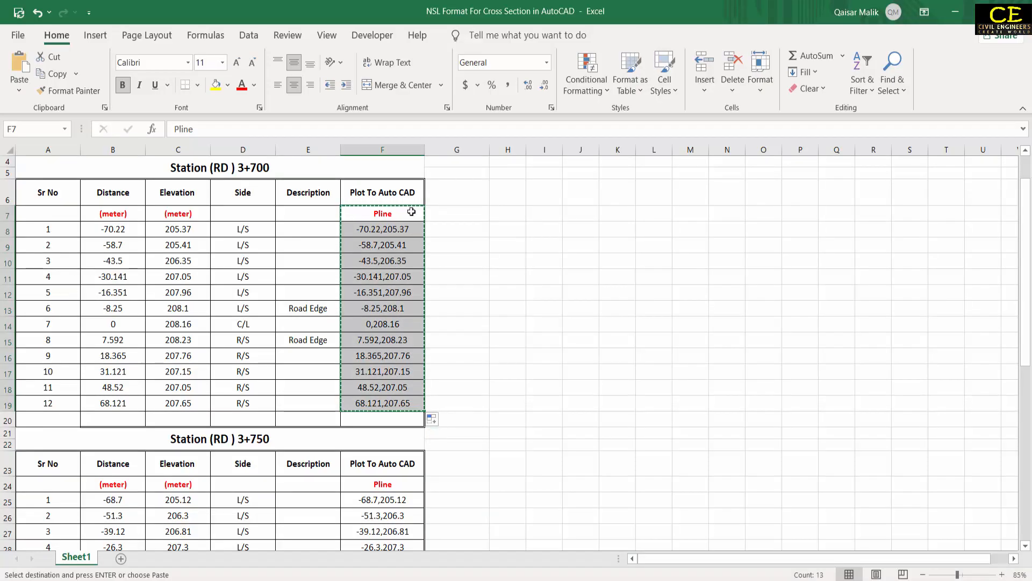
left_click(562, 579)
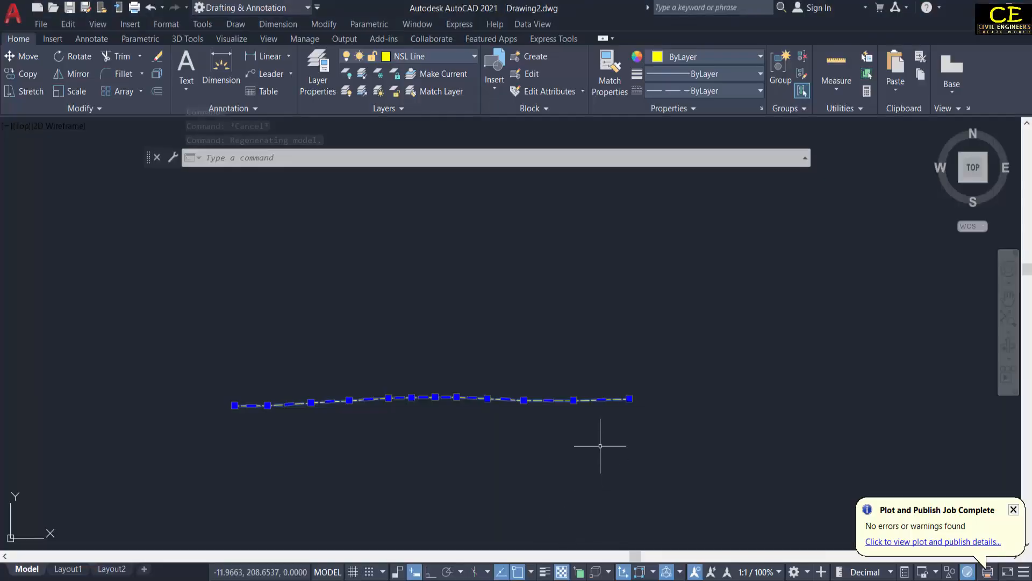
key("Escape")
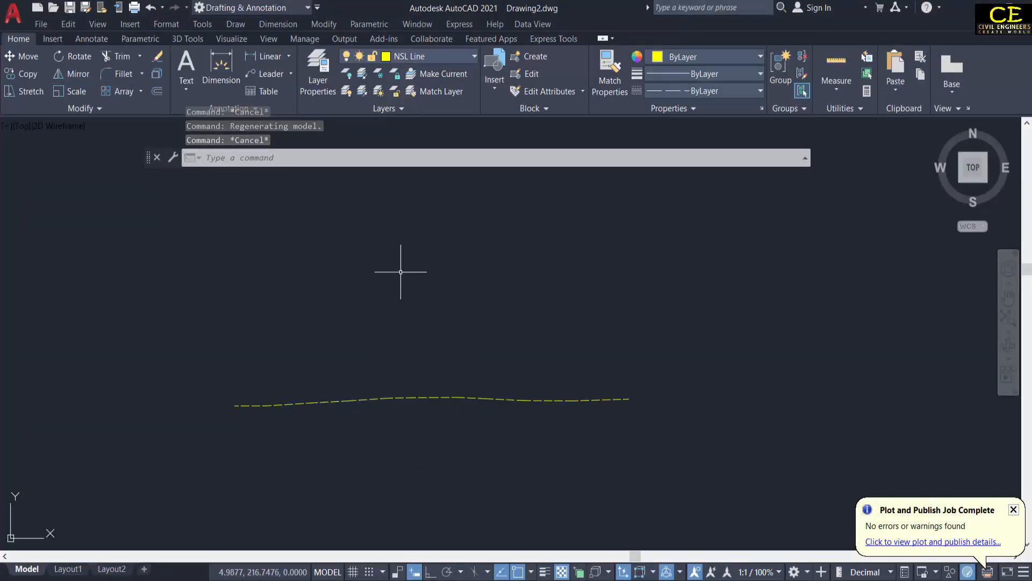
left_click(1015, 507)
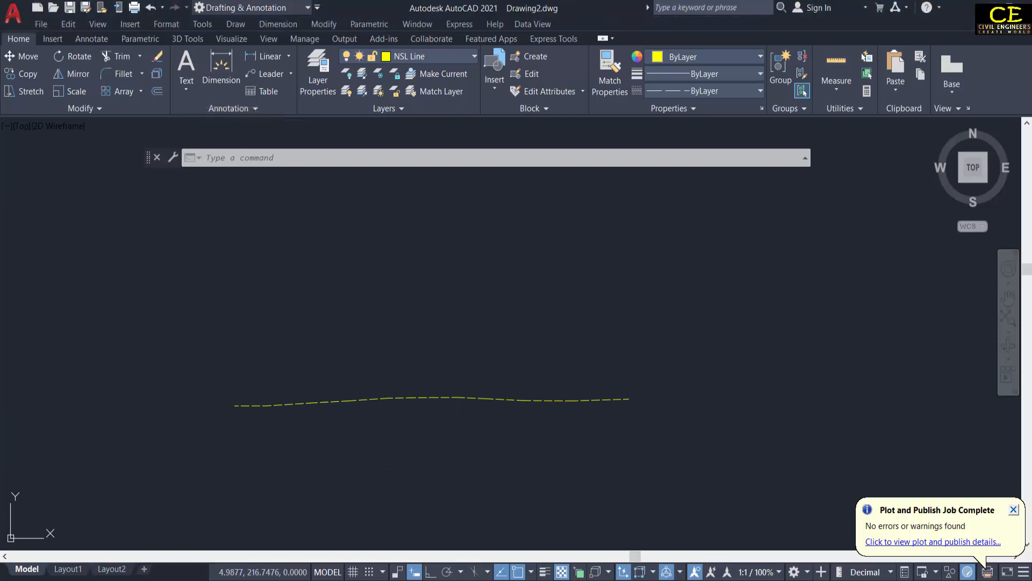
Create a new layer named Template and assign it the colour blue
left_click(318, 61)
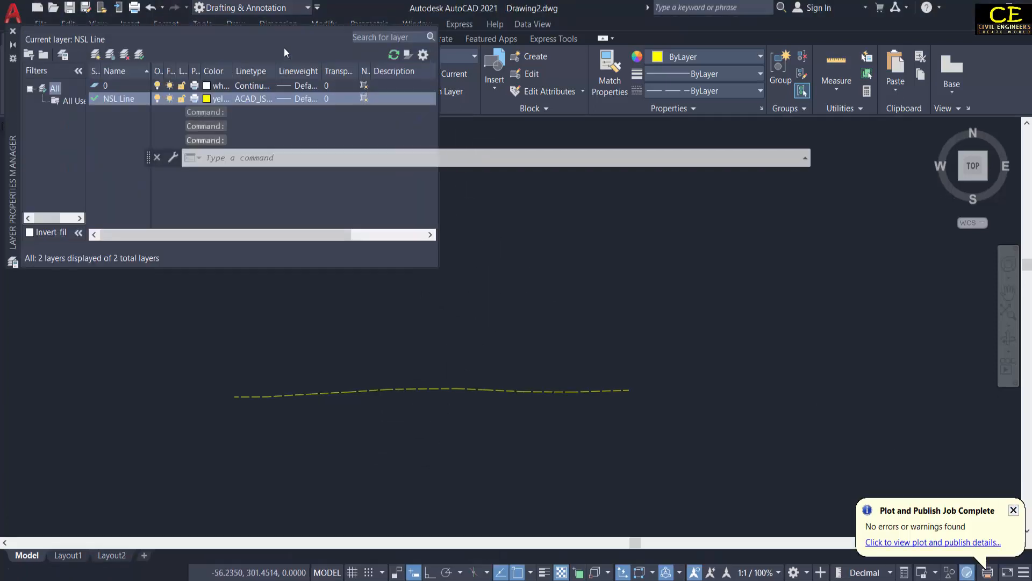
left_click(98, 56)
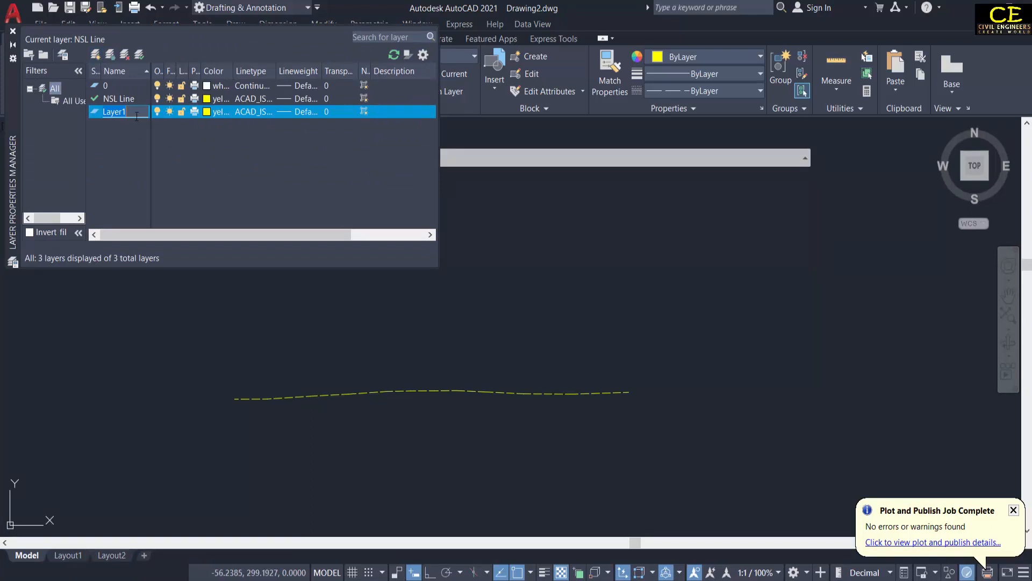
type("Template")
left_click(206, 112)
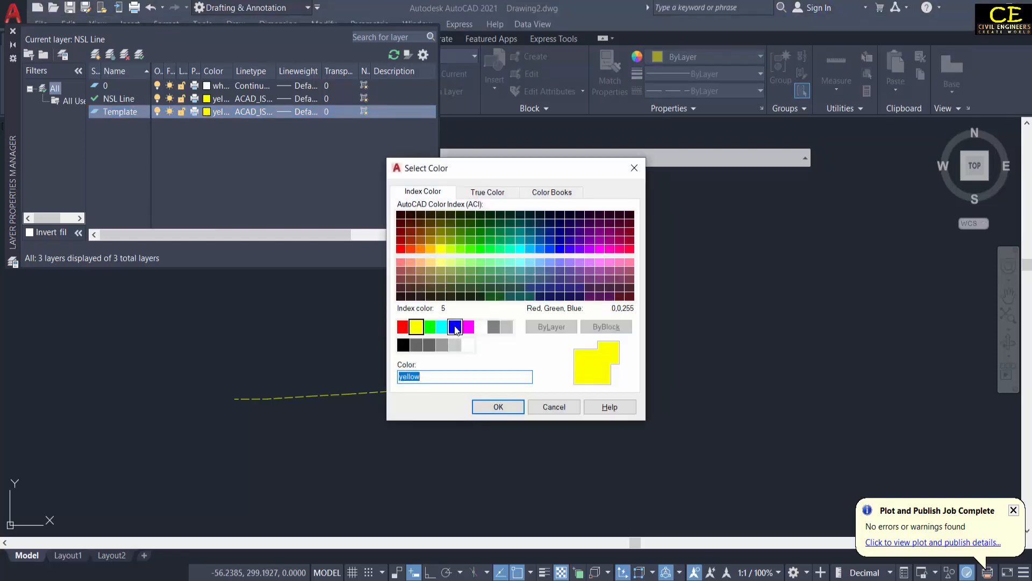
left_click(455, 326)
left_click(493, 409)
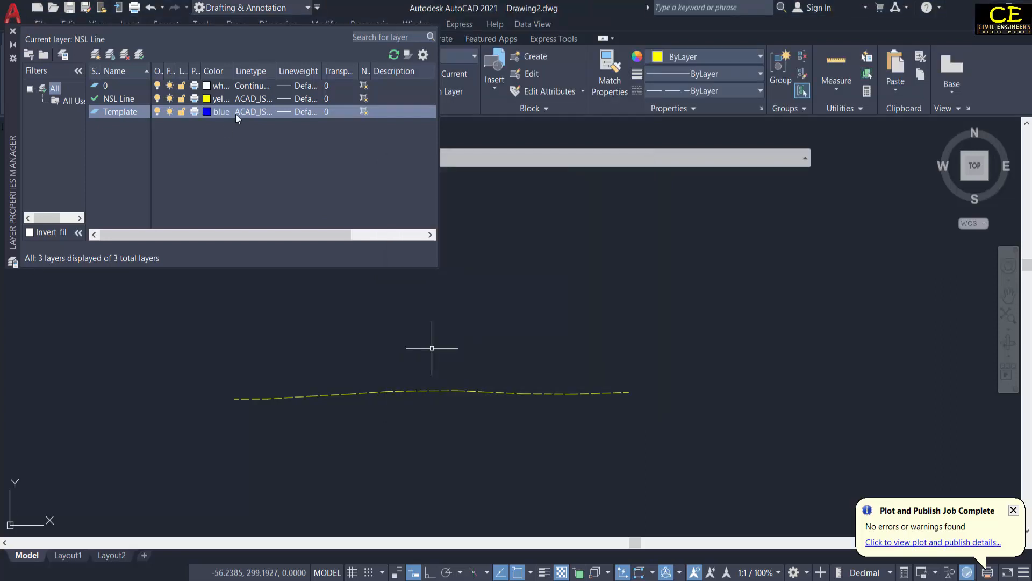
Close the layer manager, make Template the current layer and set the current linetype to Continuous
left_click(13, 31)
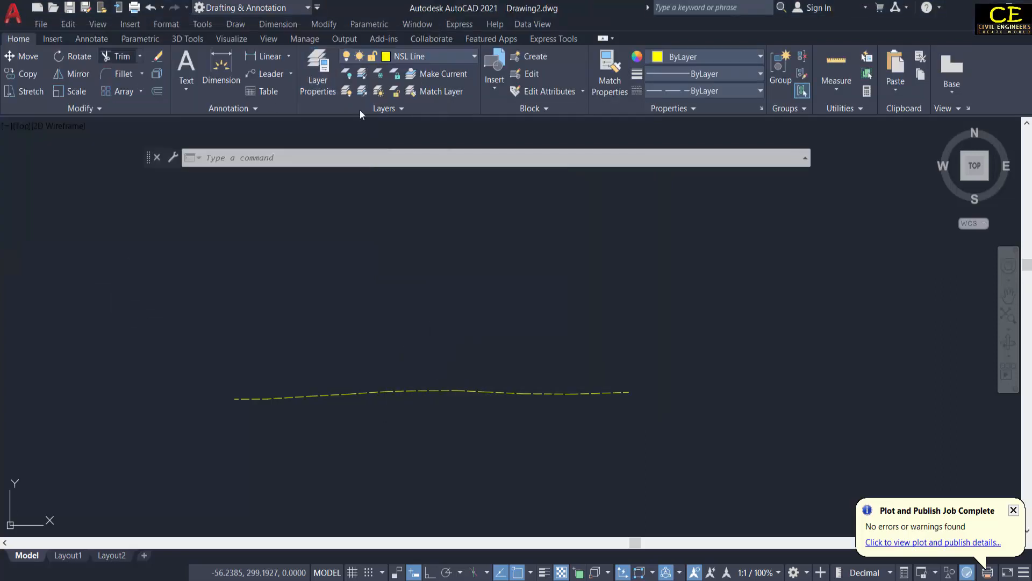
left_click(392, 56)
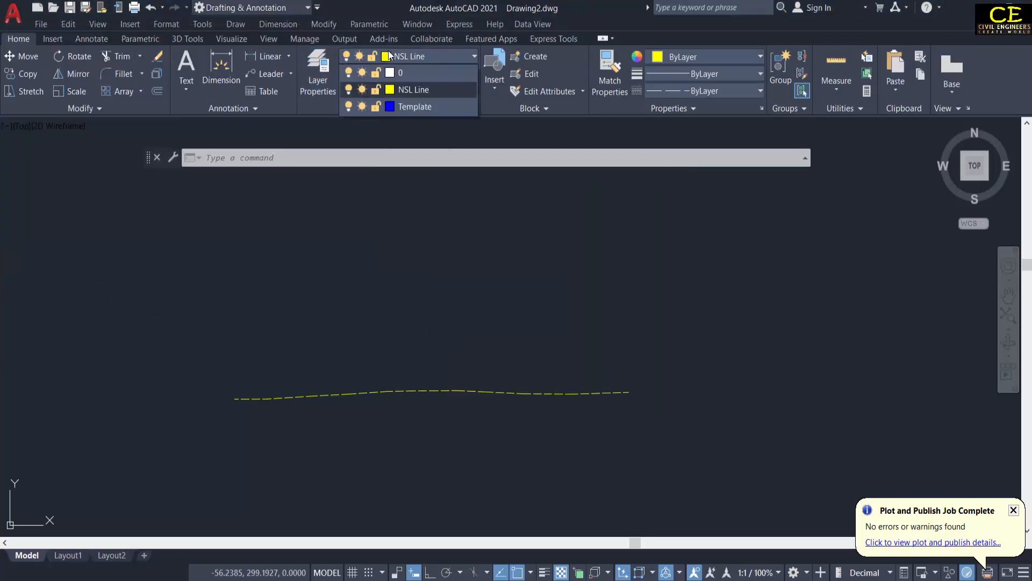
left_click(411, 108)
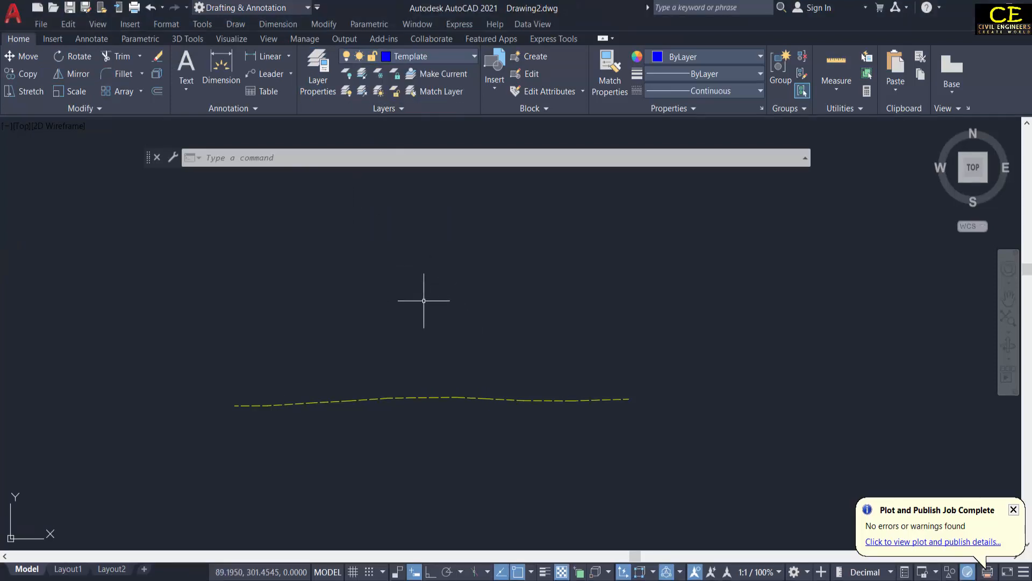
Draw a vertical polyline with Ortho on from 0,0 up past the 3+700 ground line, about 271.5 units long
type("PL")
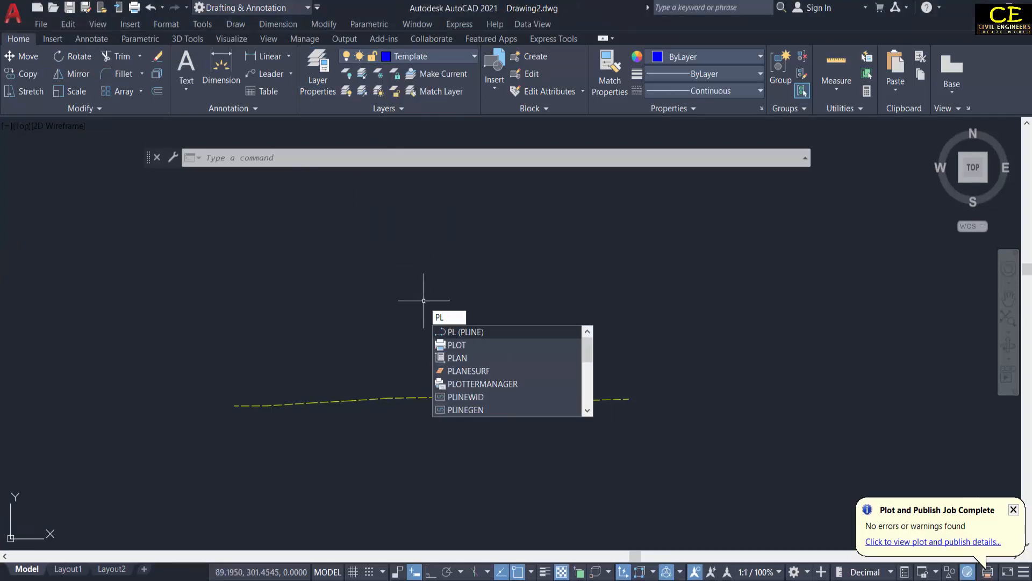
key("Return")
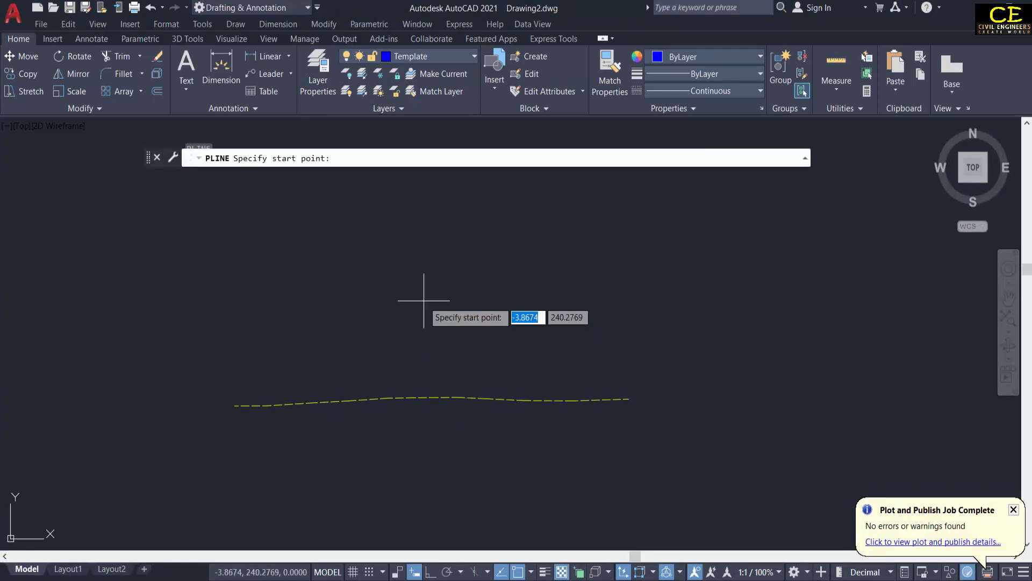
type("0")
key("Tab")
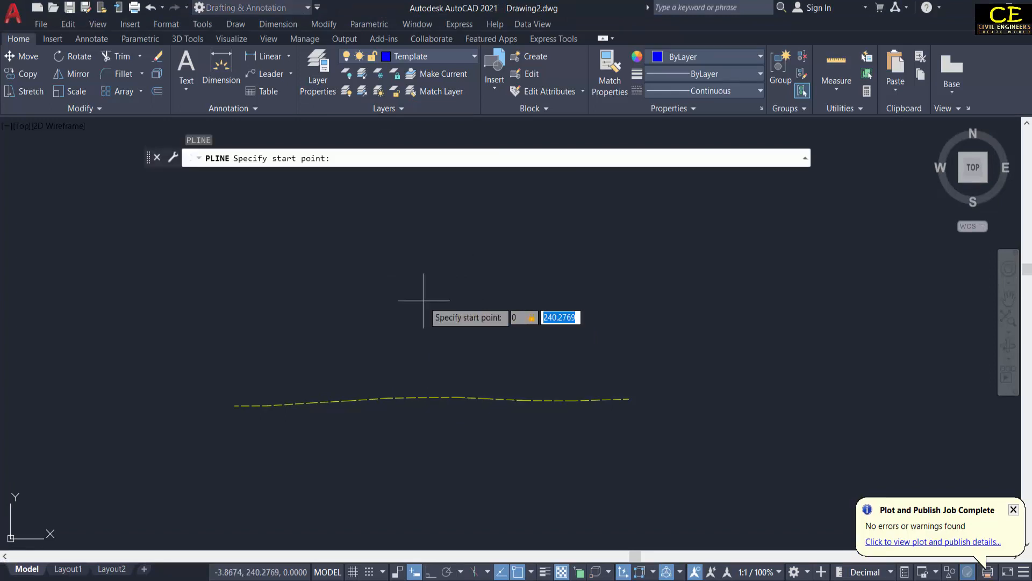
type("0")
key("Return")
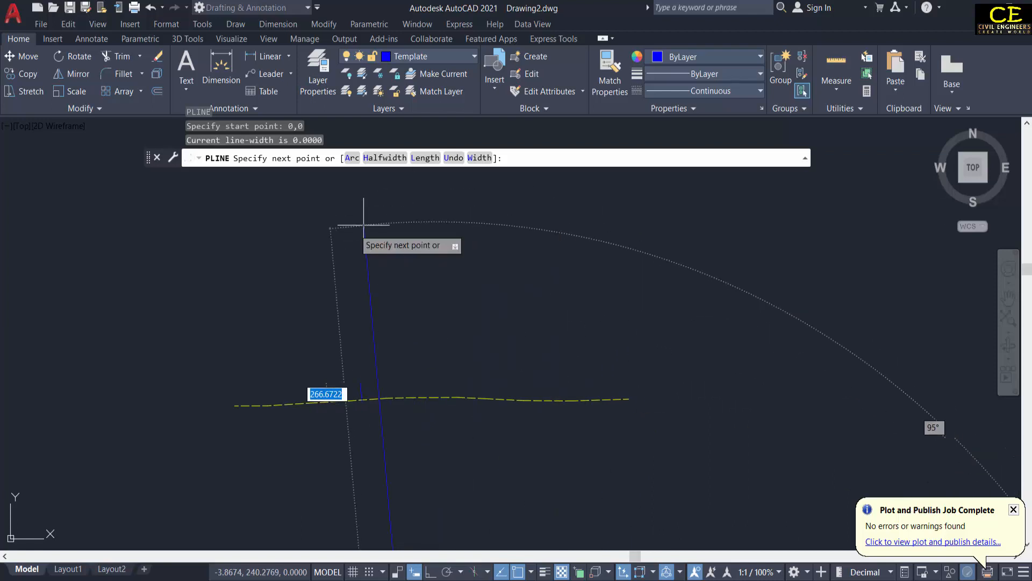
key("F8")
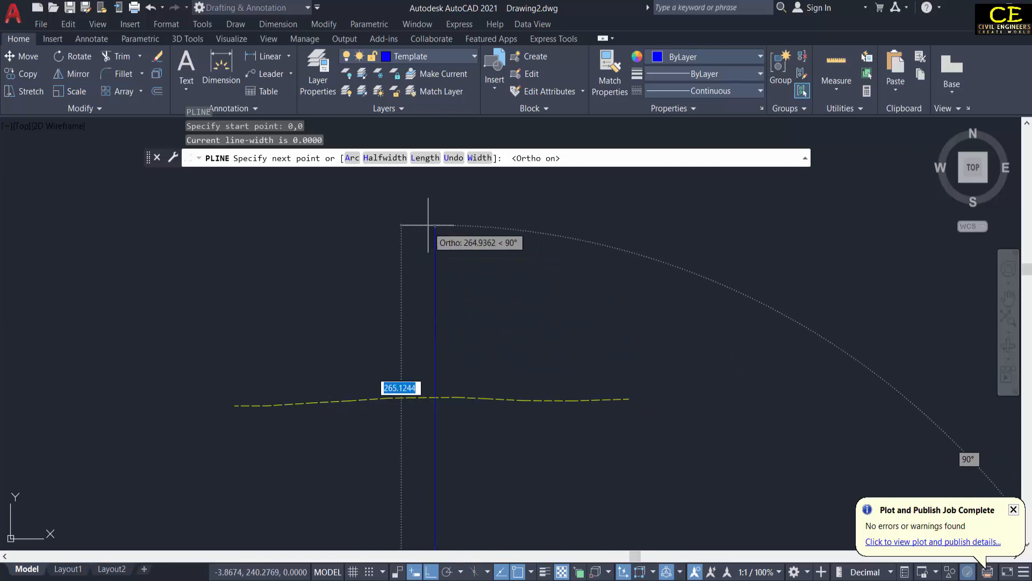
left_click(430, 207)
key("Escape")
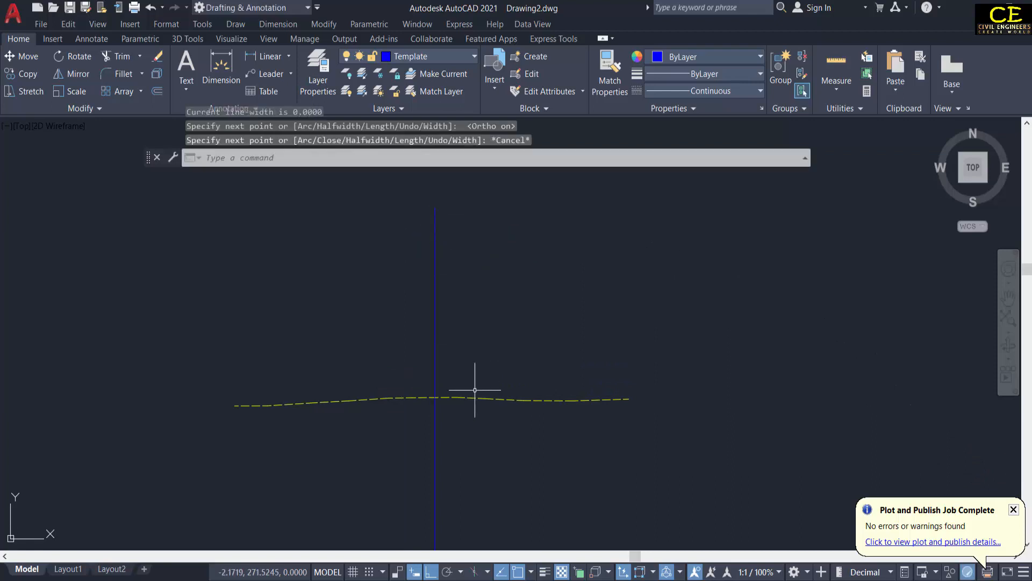
scroll(493, 306, "down", 2)
scroll(472, 377, "up", 4)
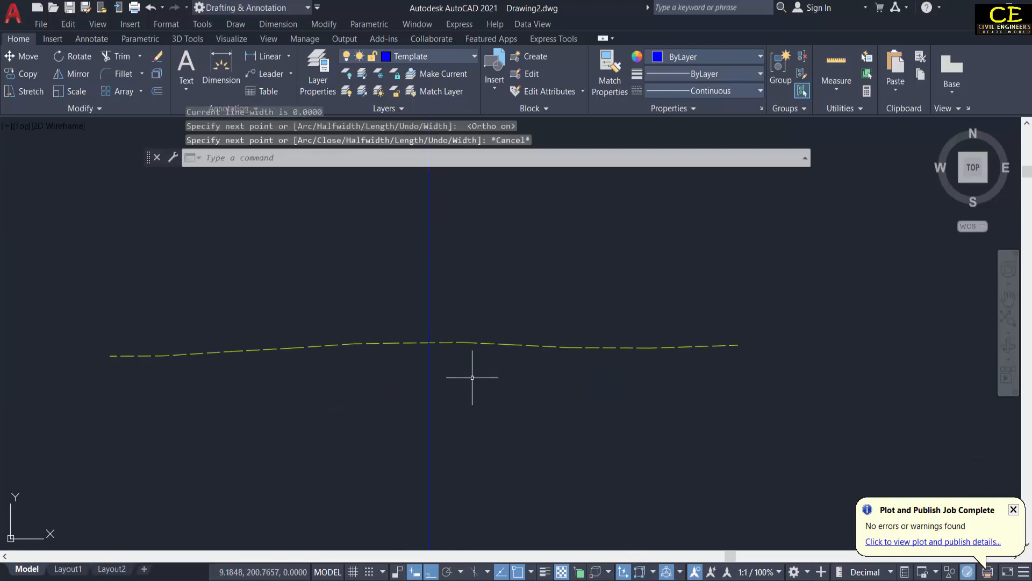
Draw a horizontal line across the vertical blue line, a short distance below the dashed NSL line
type("l")
key("Return")
left_click(535, 412)
left_click(352, 412)
key("Escape")
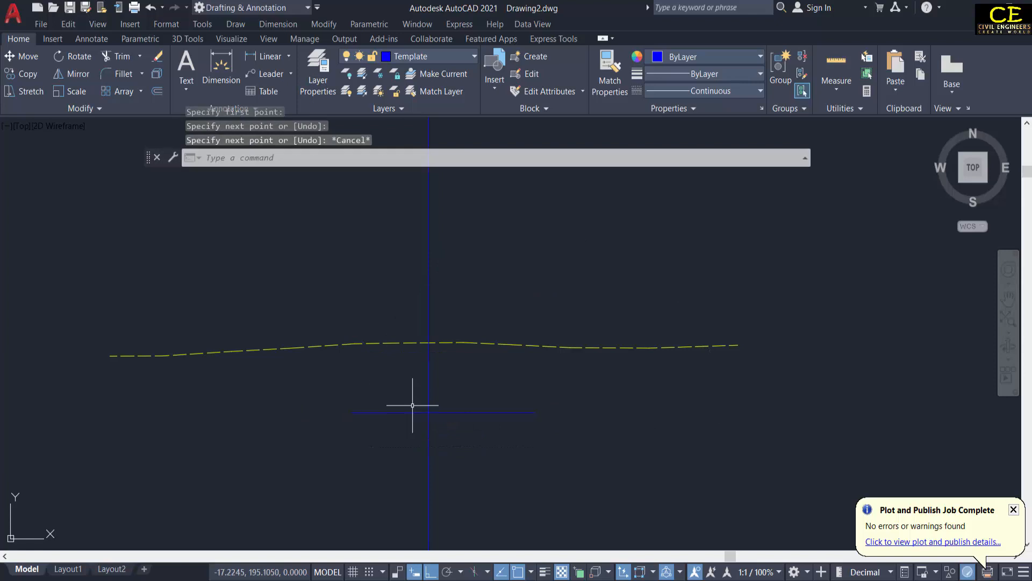
Trim off the part of the vertical blue line that extends below the horizontal line
type("tr")
key("Return")
left_click(470, 447)
left_click(409, 462)
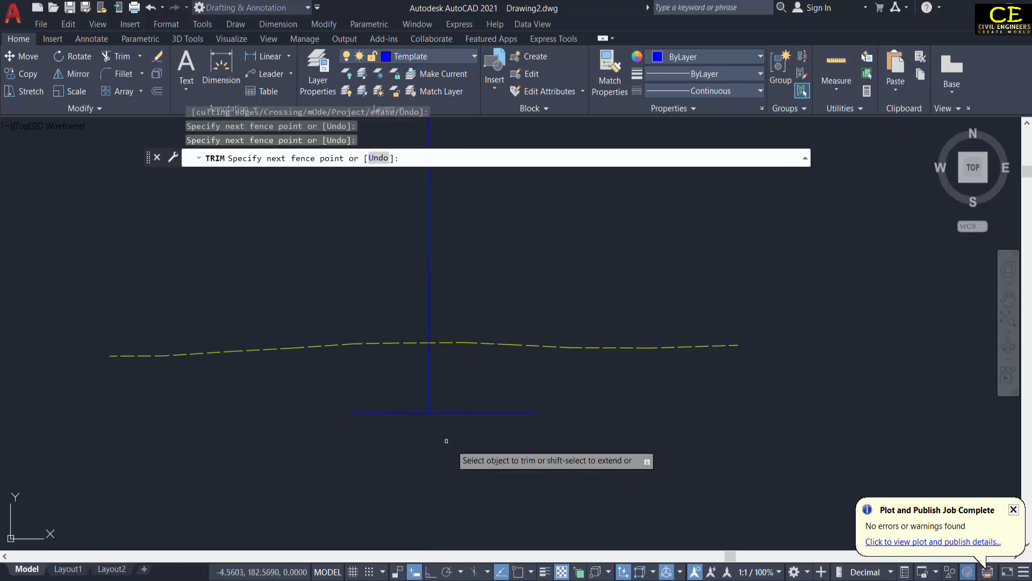
key("Return")
key("Escape")
Erase the horizontal line at the lower end of the vertical line
left_click(498, 397)
left_click(475, 432)
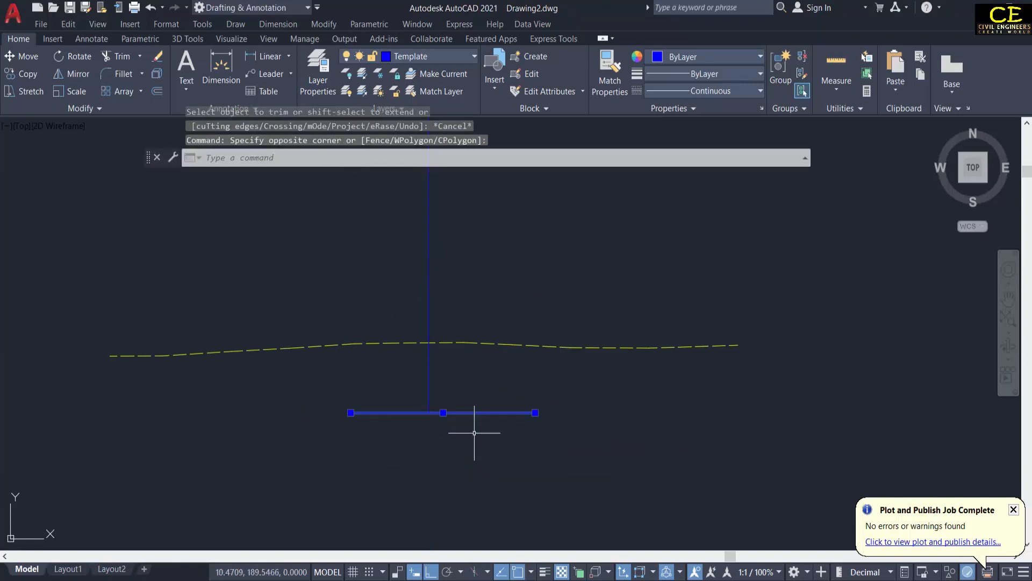
type("e")
key("Return")
Identify the coordinates of the point where the vertical line crosses the NSL line
scroll(475, 433, "down", 4)
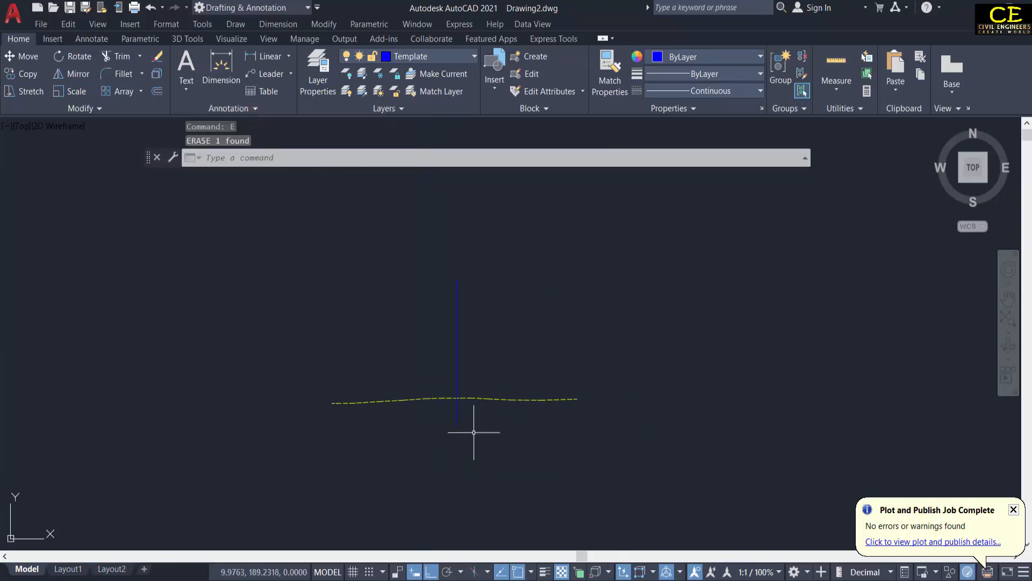
left_click(486, 400)
scroll(473, 399, "up", 3)
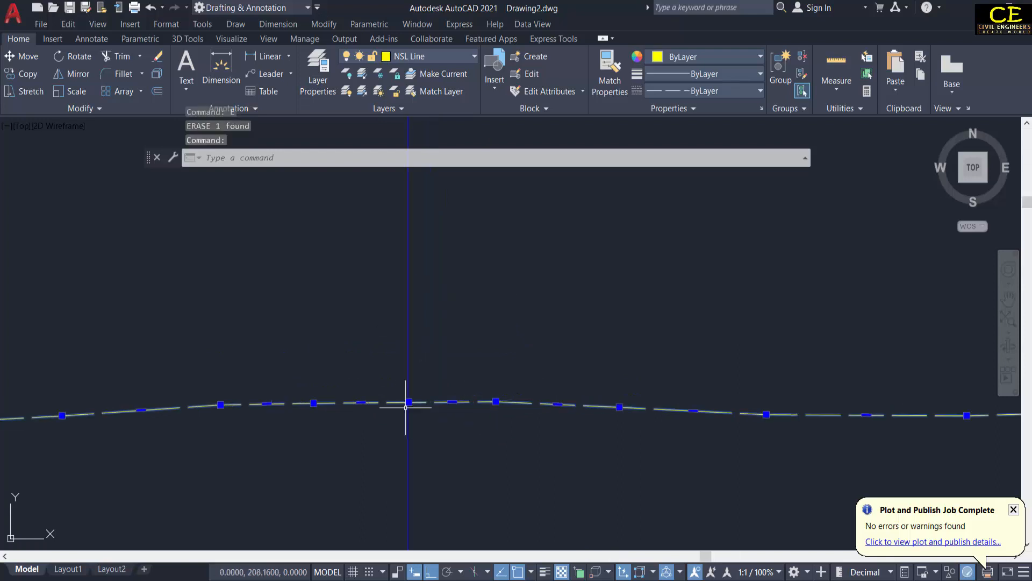
type("ID")
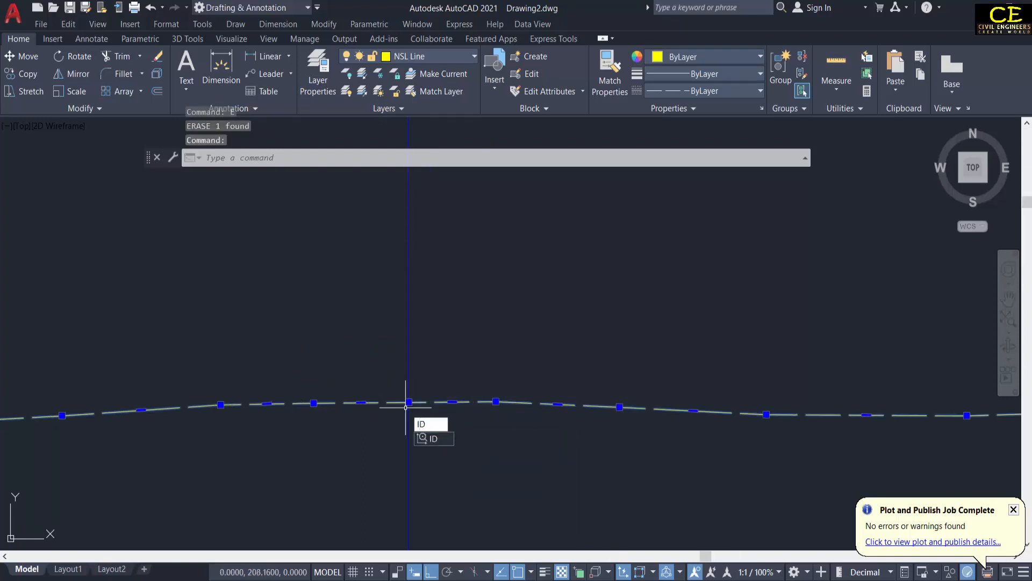
key("Return")
left_click(407, 406)
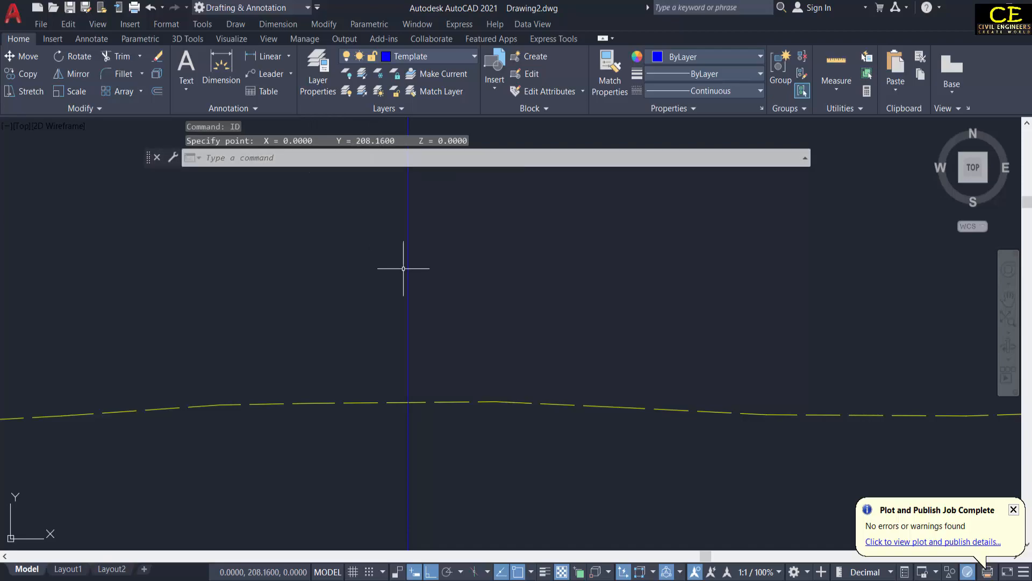
Switch to Excel, check the distance and elevation of the C/L row for station 3+700, and return to AutoCAD
left_click(430, 578)
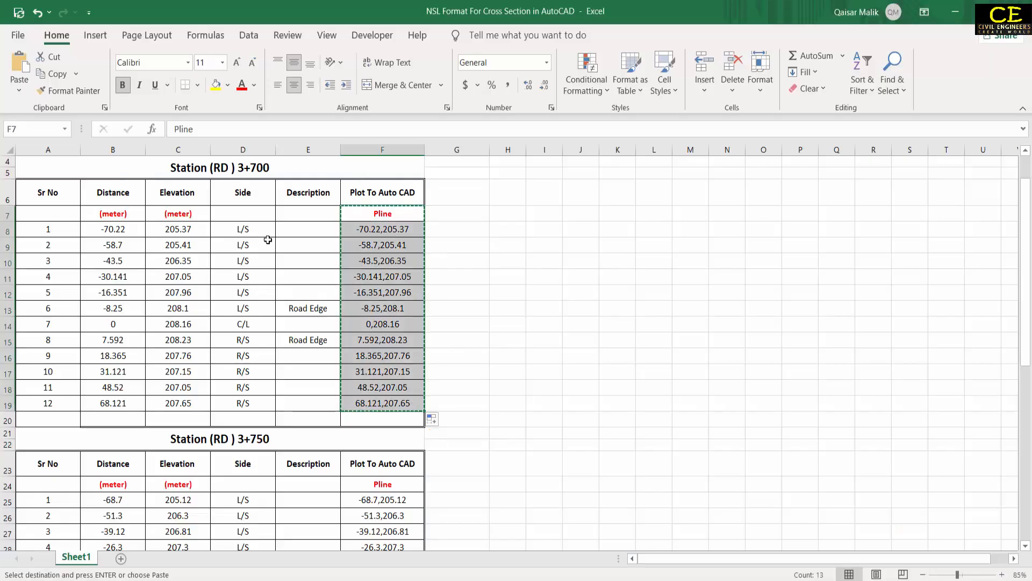
left_click(164, 324)
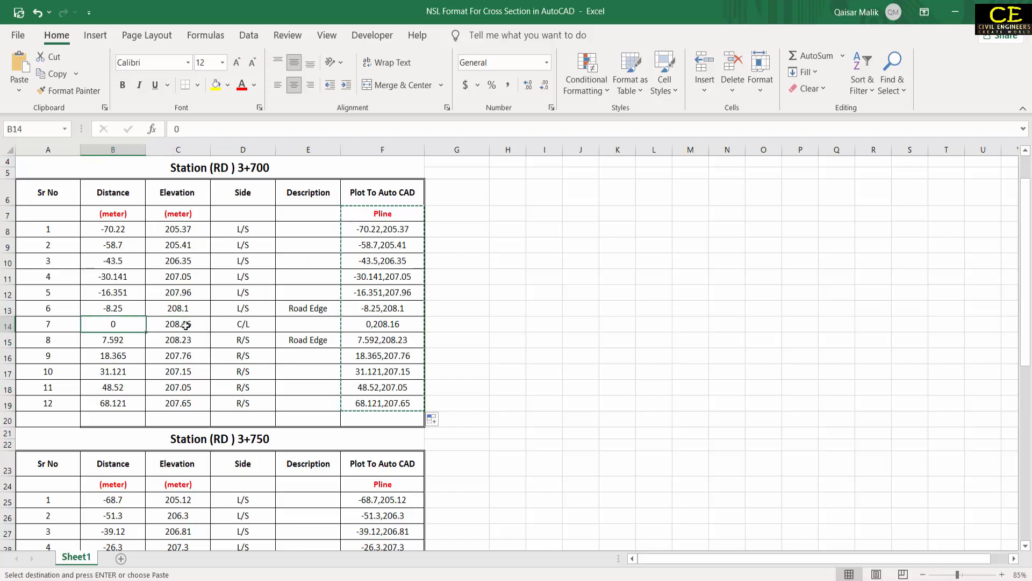
left_click(512, 578)
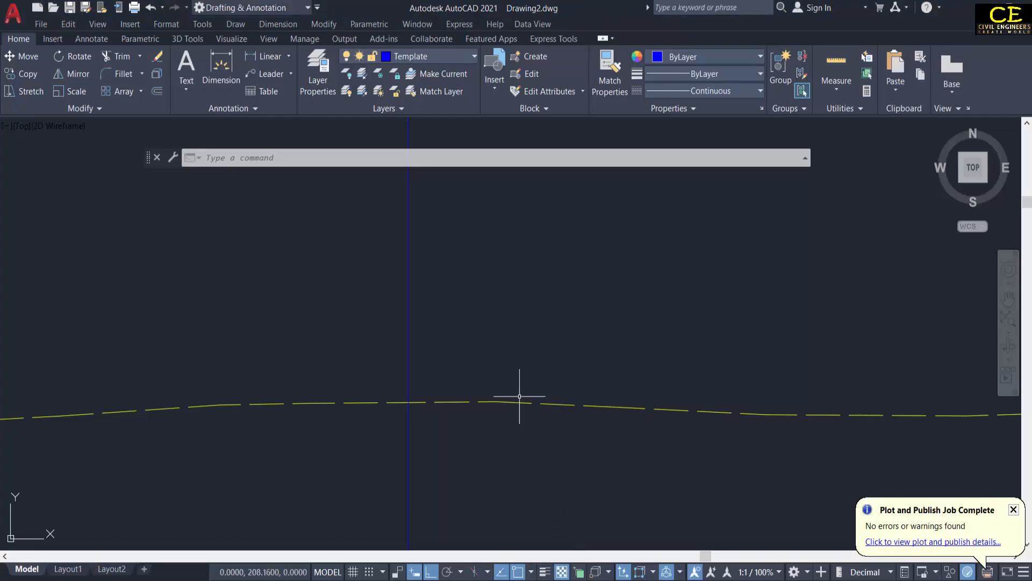
Create a red layer named Text and make it the current layer
scroll(422, 372, "down", 5)
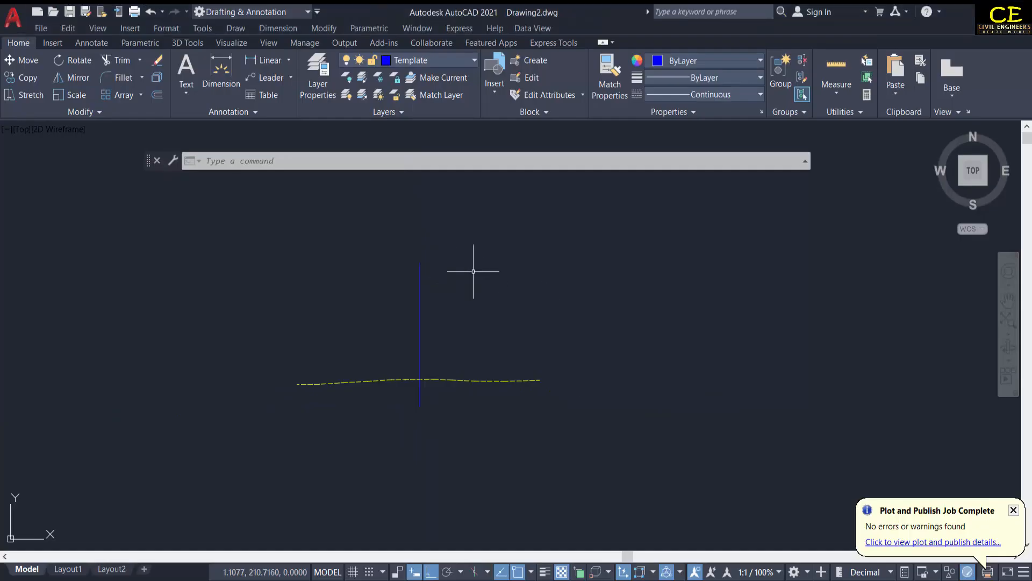
left_click(314, 61)
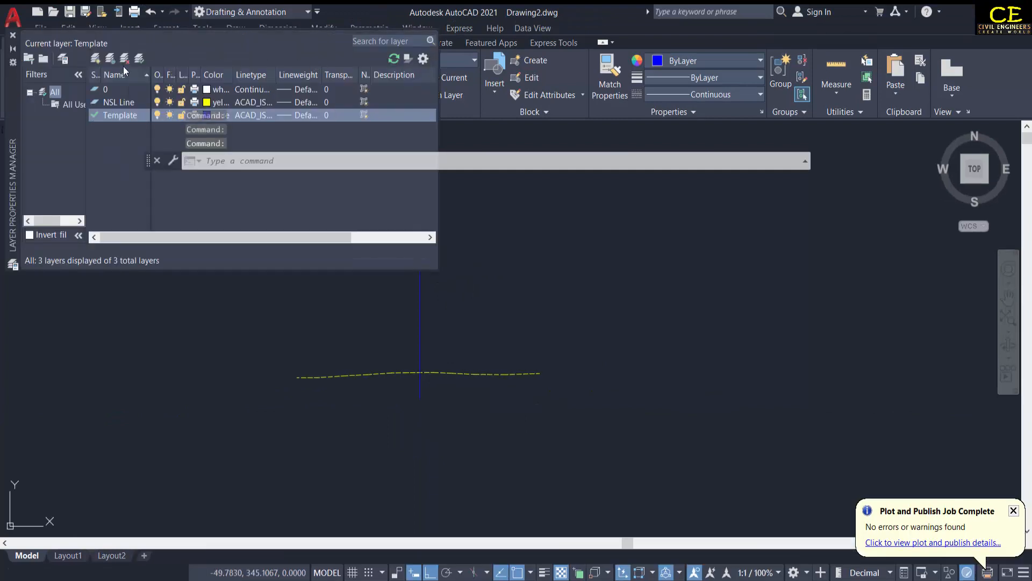
left_click(94, 58)
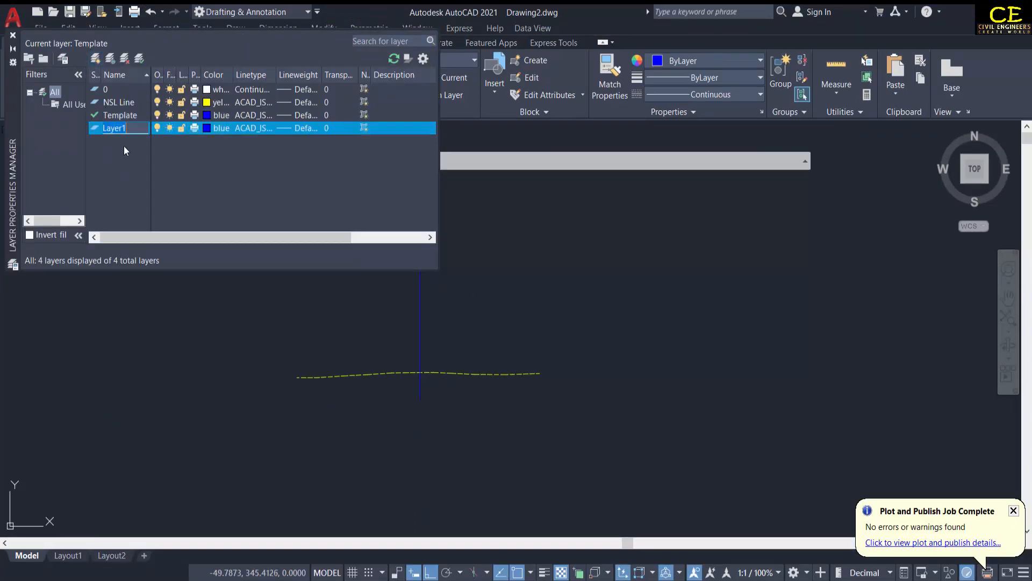
left_click(138, 129)
left_click(209, 128)
left_click(403, 329)
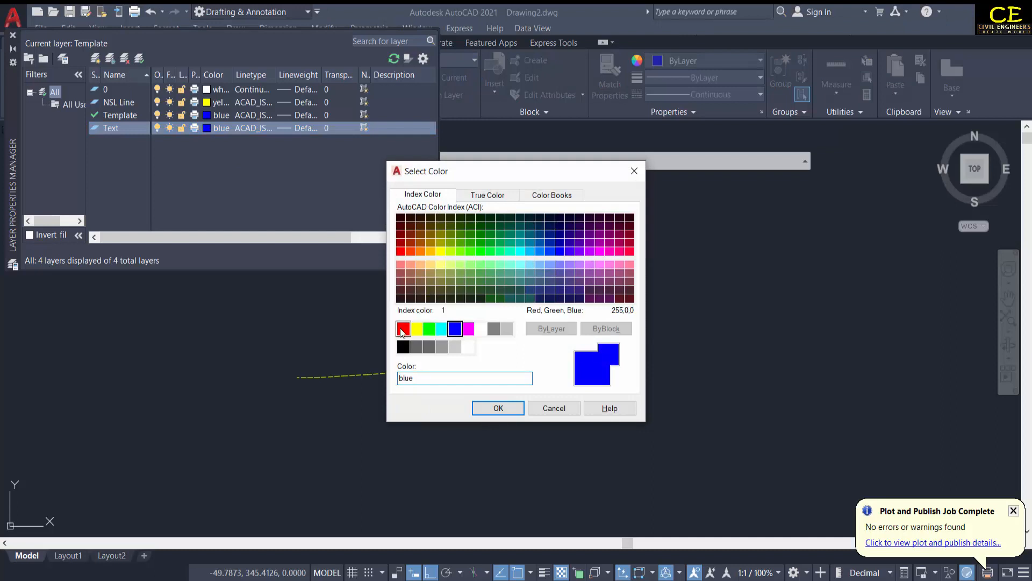
left_click(479, 407)
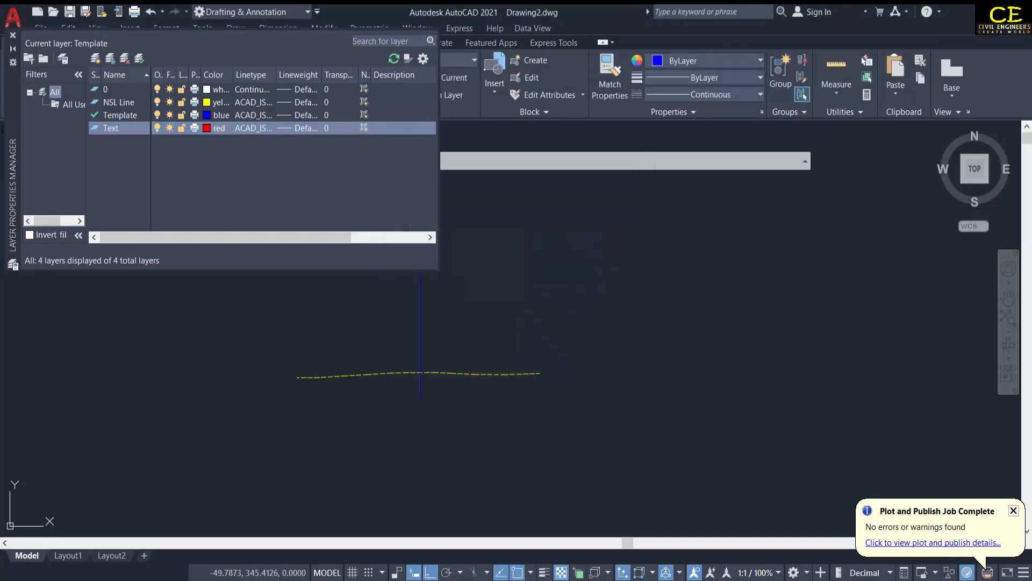
left_click(12, 36)
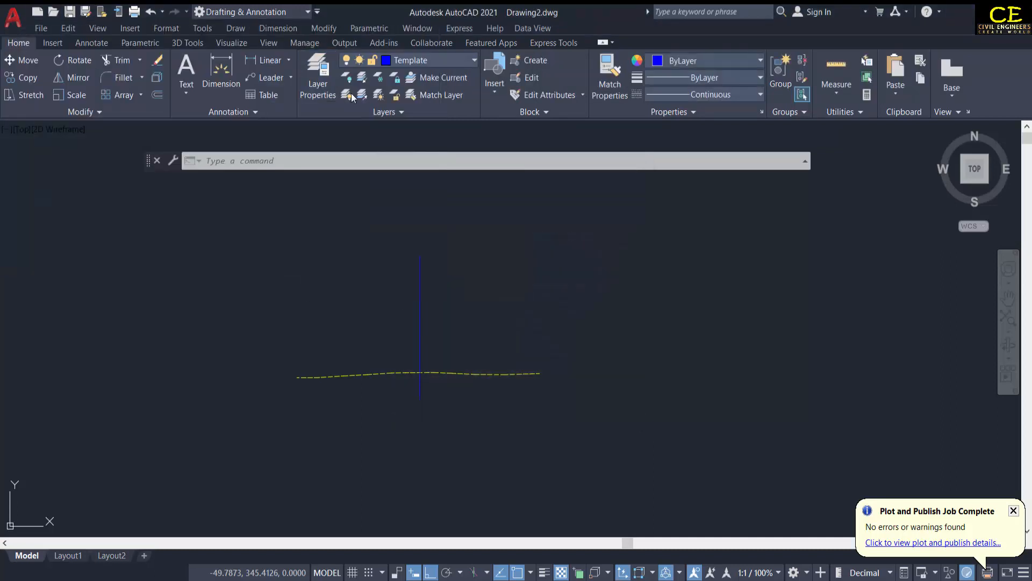
left_click(407, 61)
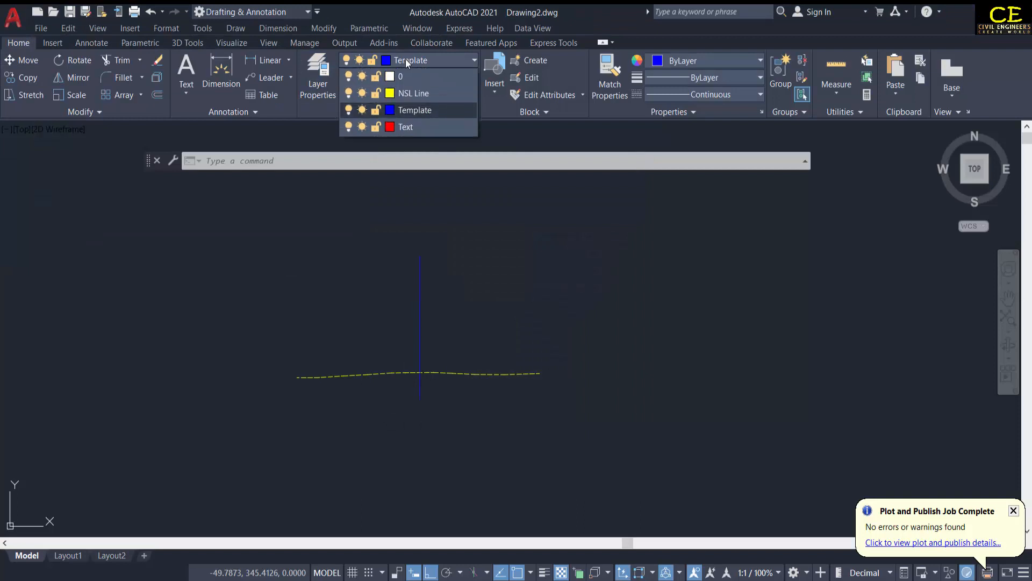
left_click(404, 128)
Write the multiline text "Cross Section At RD 3+700" above the vertical line, checking the station number in the Excel sheet
type("T")
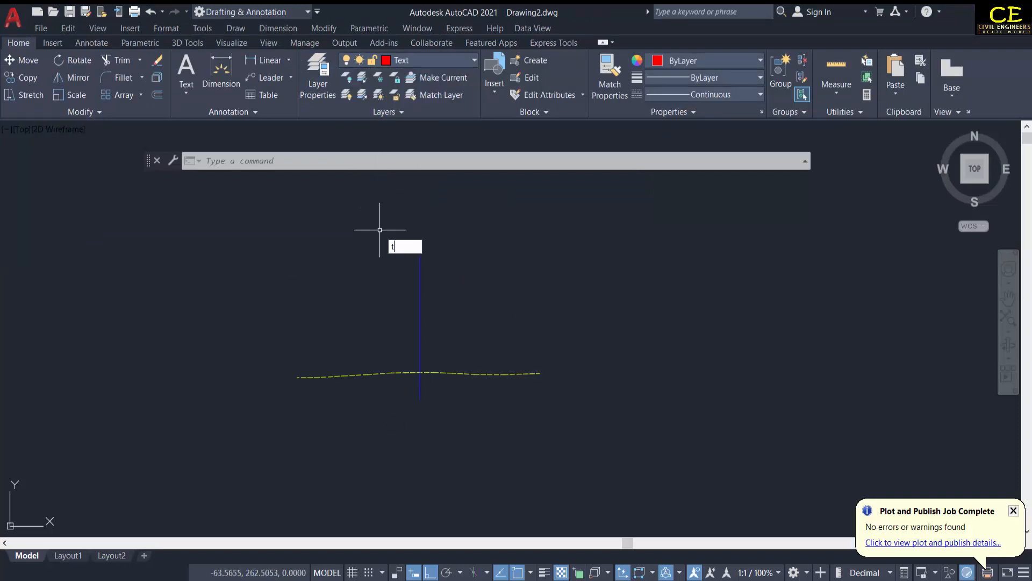
left_click(414, 261)
left_click(342, 206)
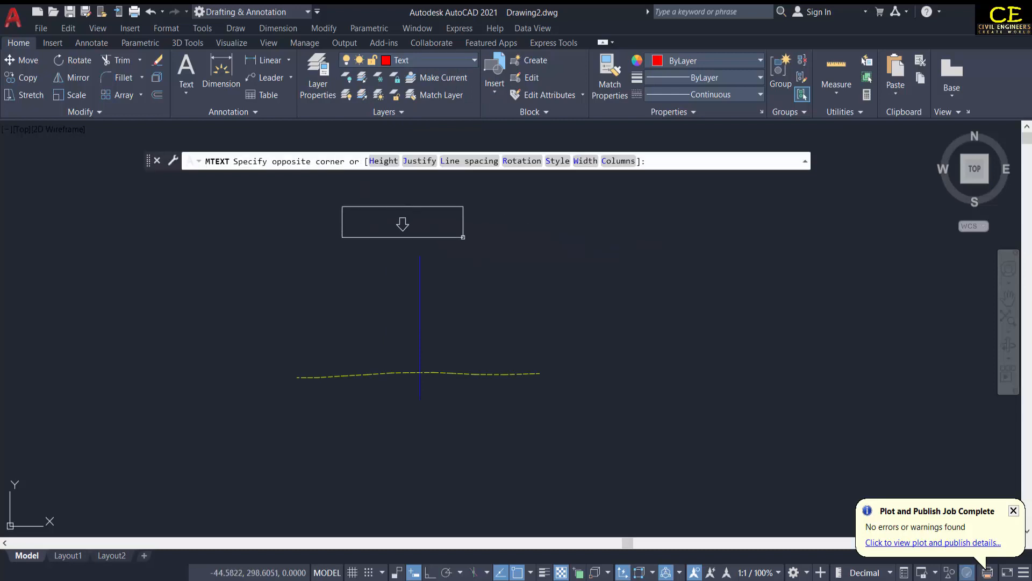
left_click(457, 234)
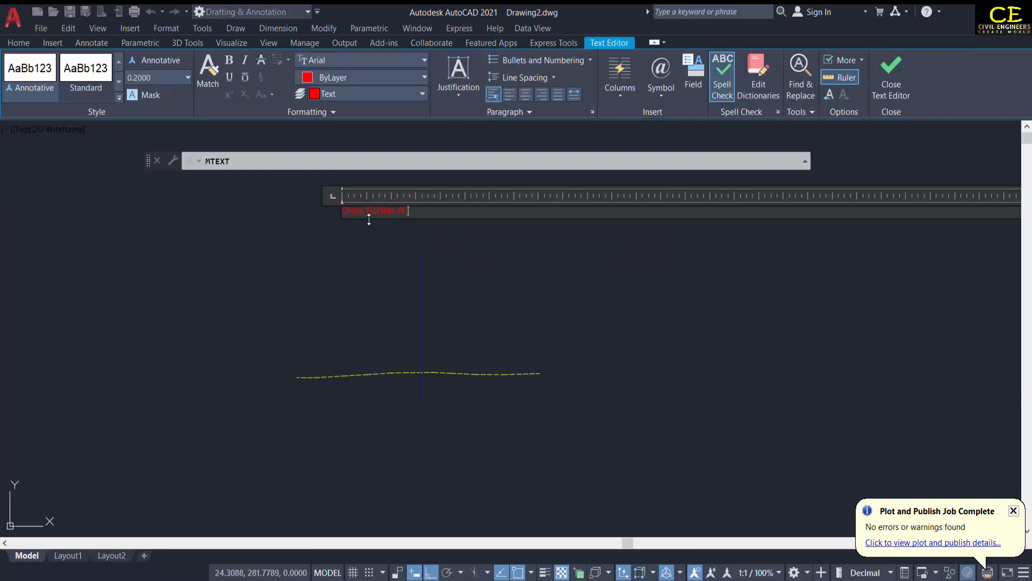
key("alt+Tab")
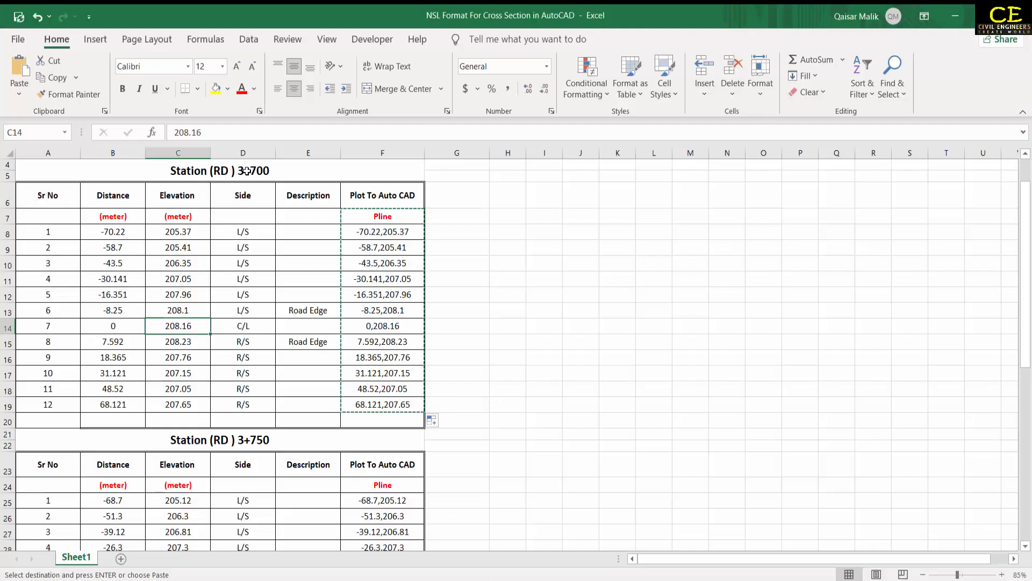
key("alt+Tab")
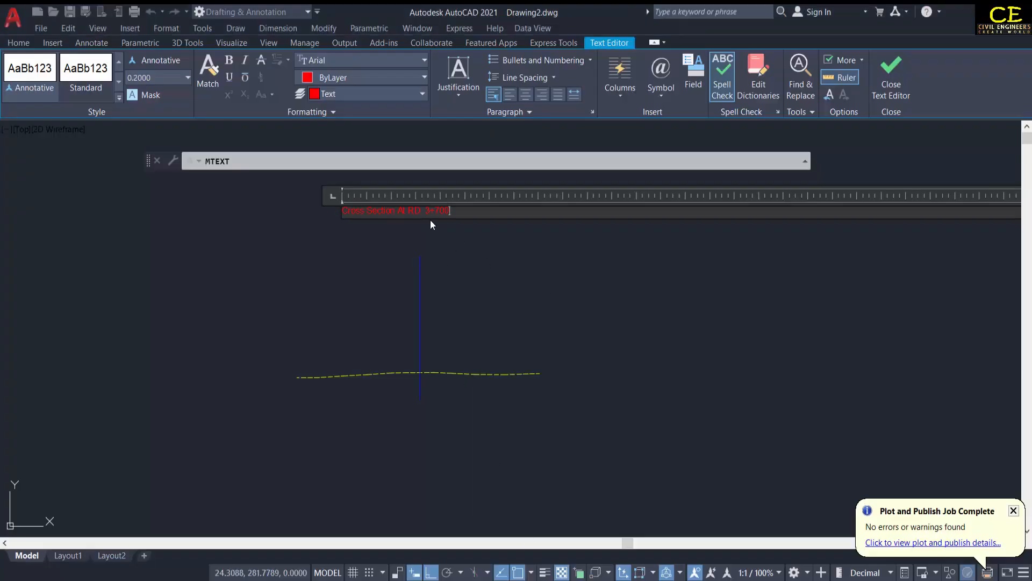
Set the height of the whole title text to 0.75 and finish editing it
left_click_drag(458, 209, 306, 224)
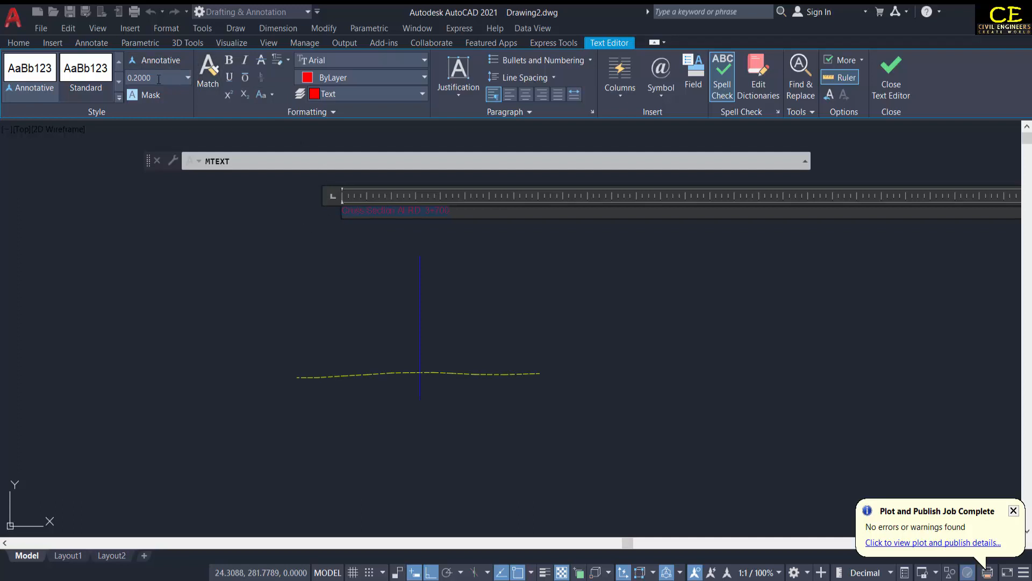
key("BackSpace")
key("Return")
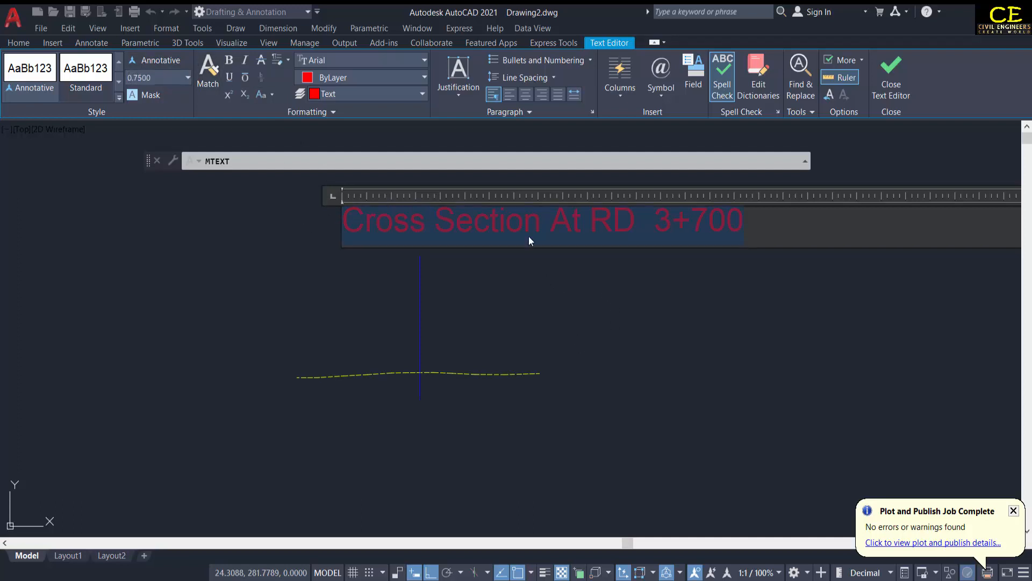
left_click(506, 305)
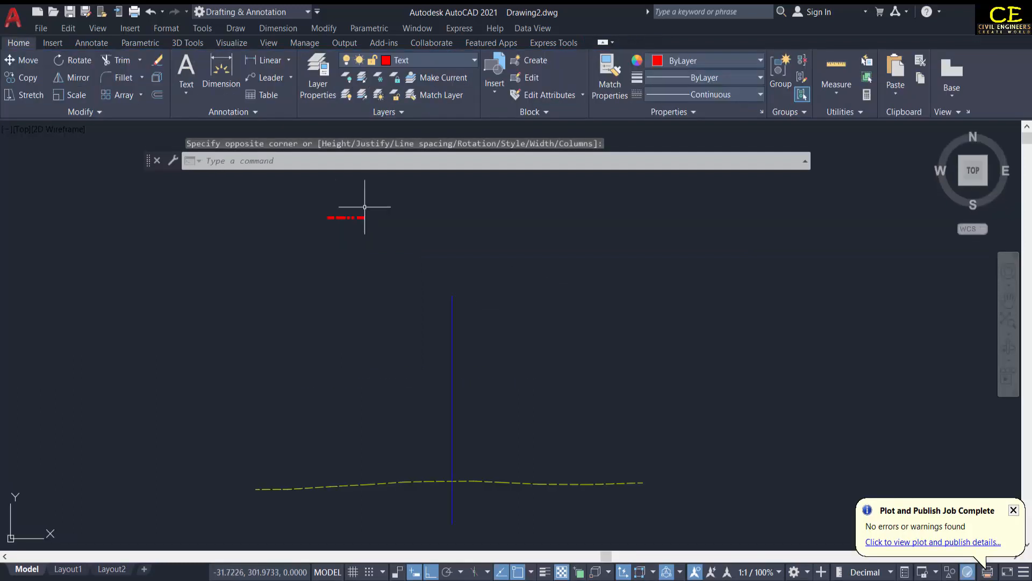
Move the title text with ortho off onto the upper part of the vertical line
type("m")
key("Return")
left_click(349, 218)
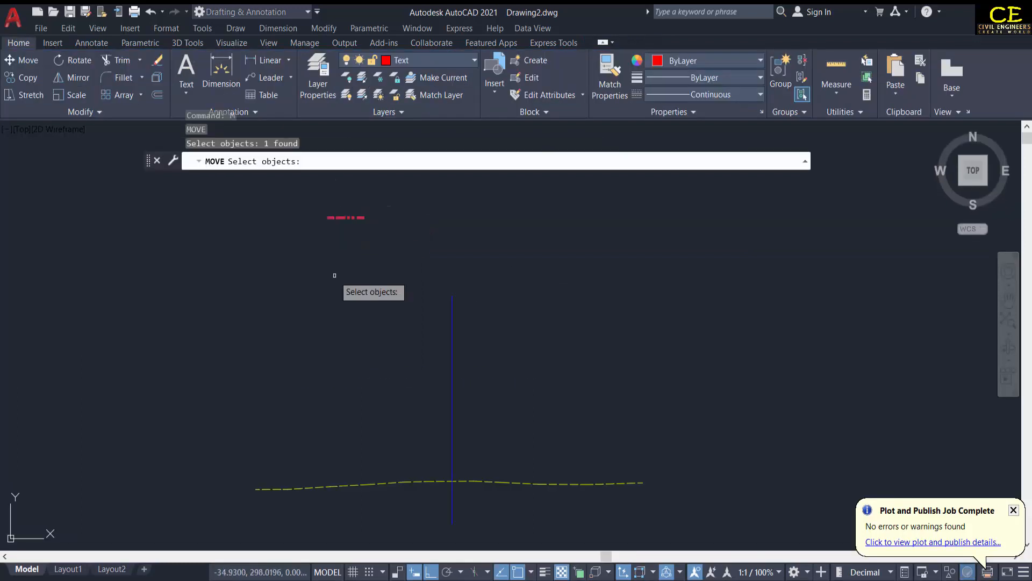
key("Return")
left_click(335, 276)
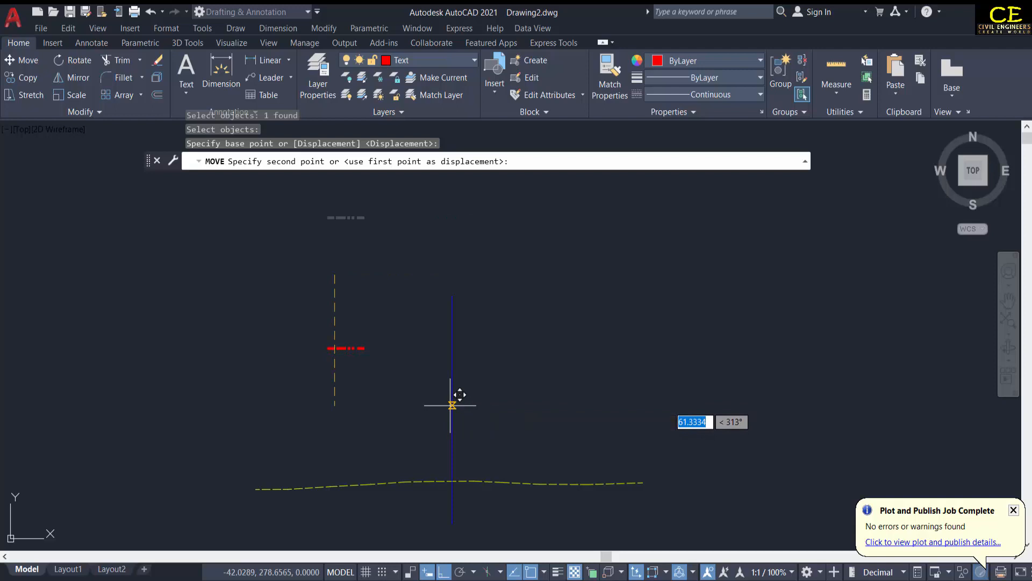
key("F8")
scroll(453, 371, "up", 2)
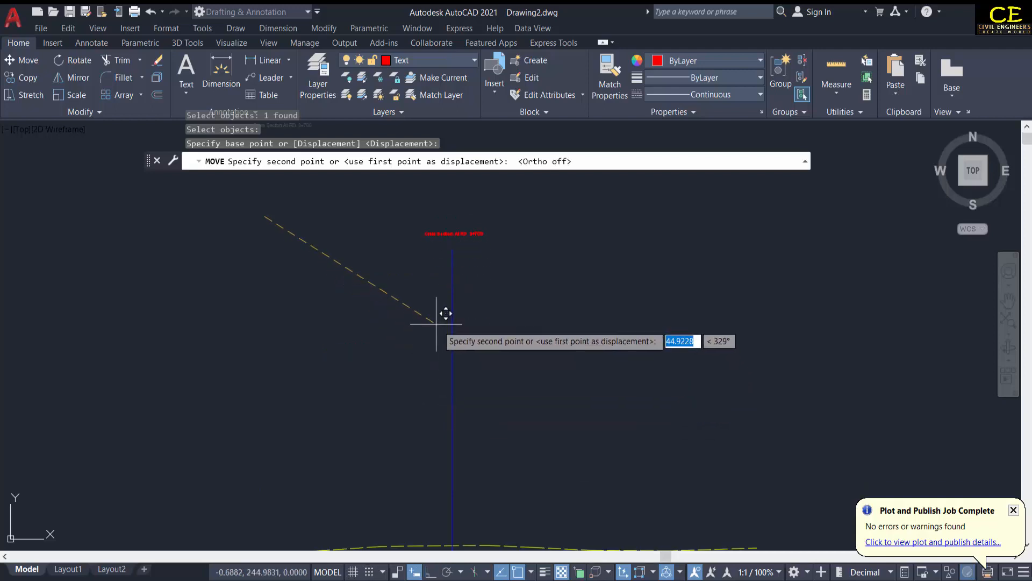
left_click(433, 419)
scroll(475, 331, "down", 2)
scroll(490, 303, "up", 2)
Scale the title text by a factor of 3
left_click(492, 303)
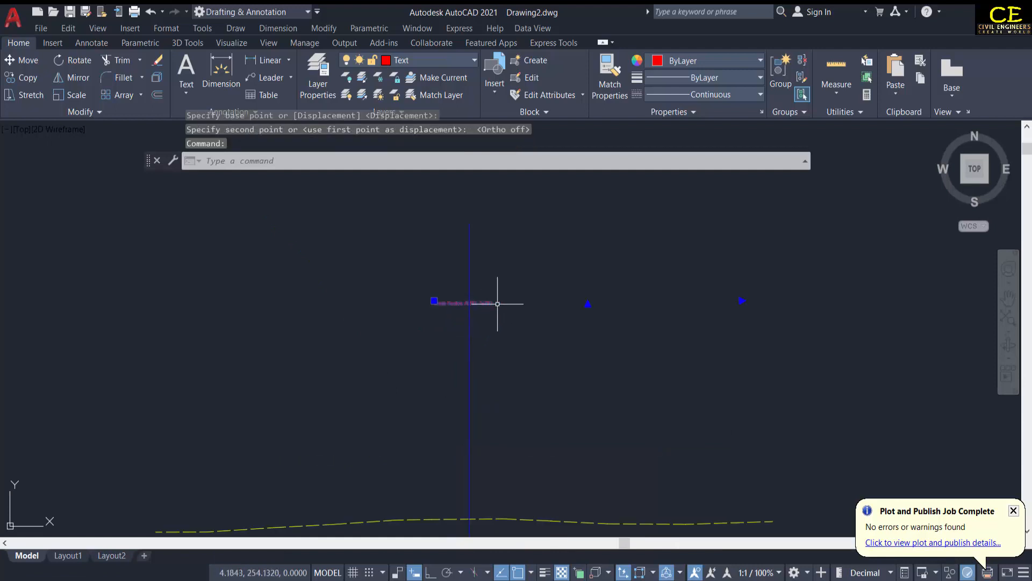
type("SC")
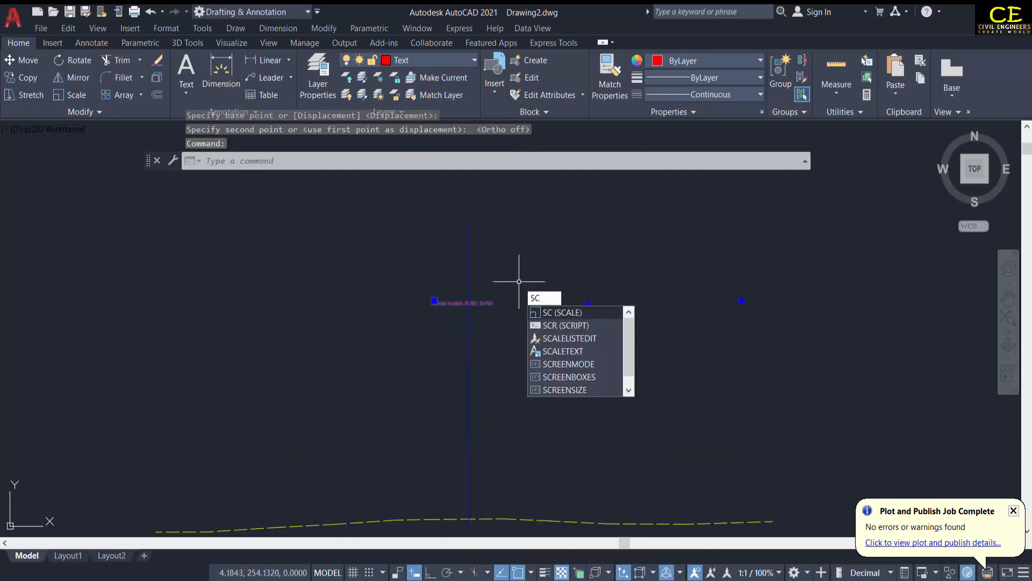
key("Return")
left_click(505, 299)
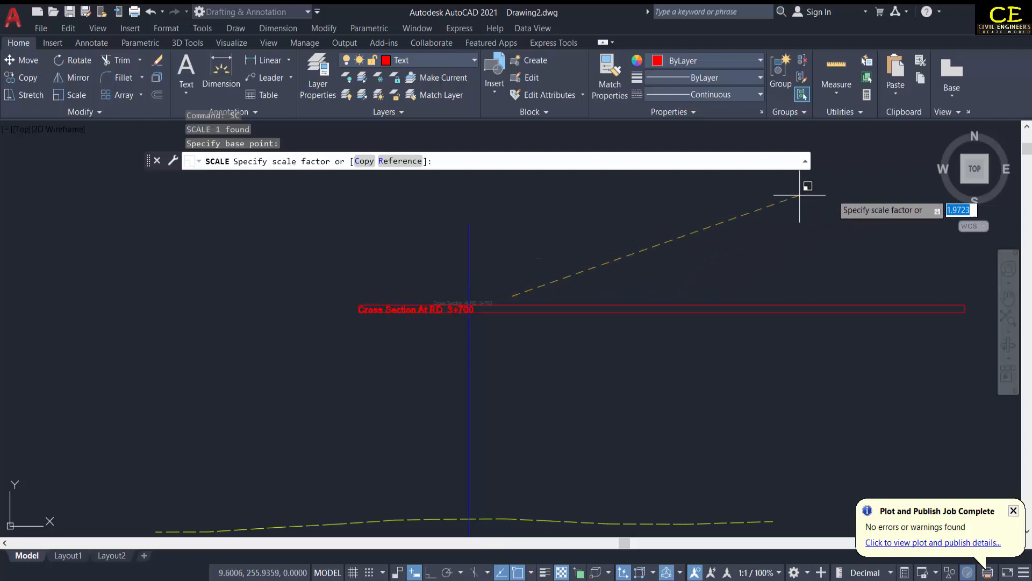
type("3")
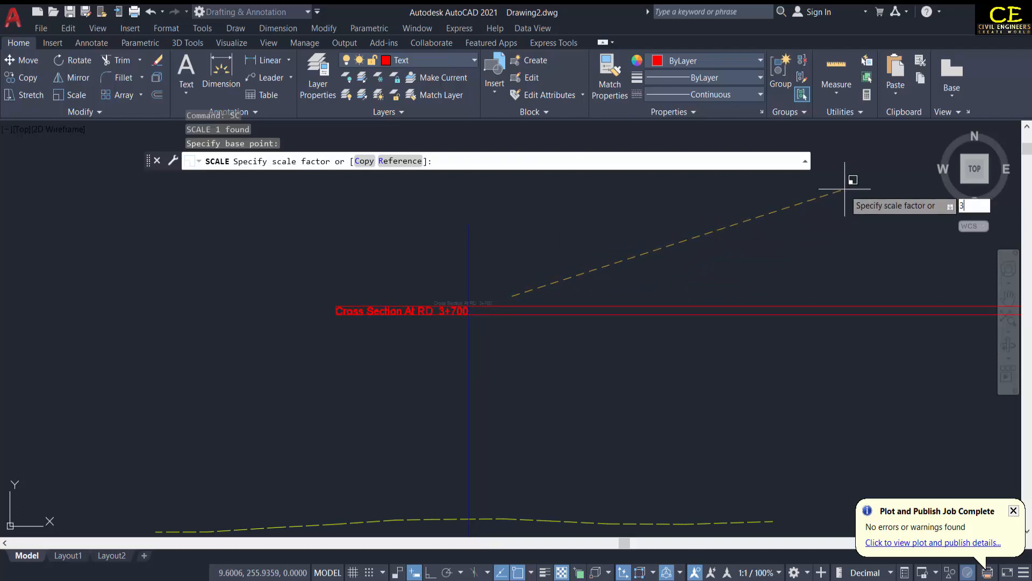
key("Return")
Shift the enlarged title right and slightly up so that it straddles the vertical line near its upper end
scroll(353, 326, "down", 2)
type("m")
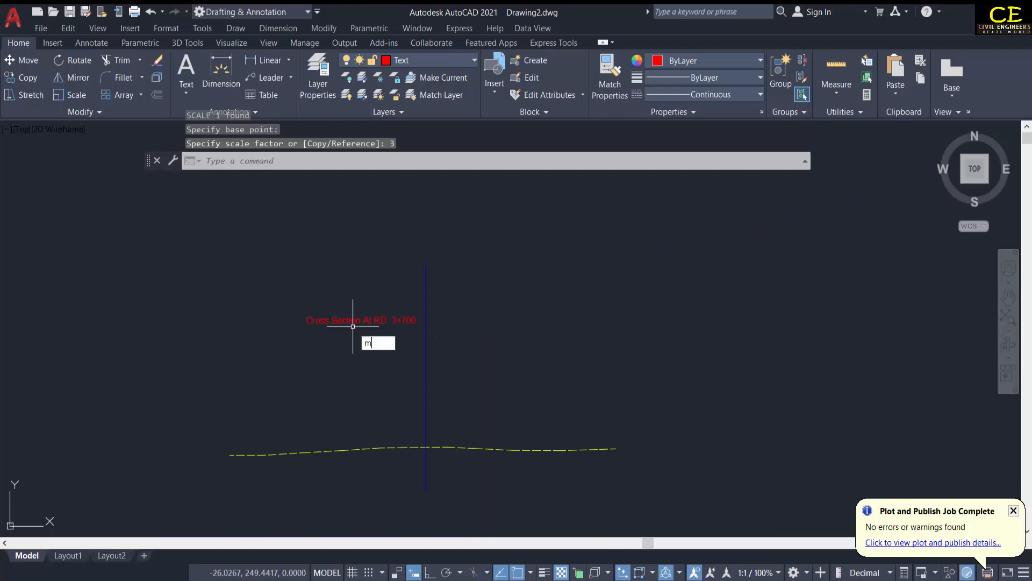
key("Return")
left_click(417, 326)
left_click(275, 264)
key("Return")
left_click(273, 278)
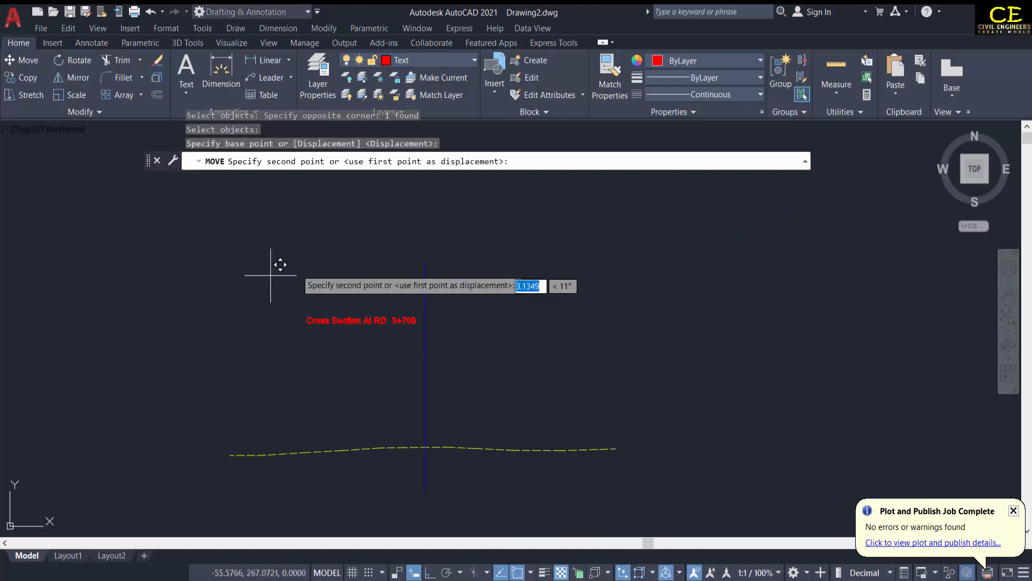
left_click(322, 259)
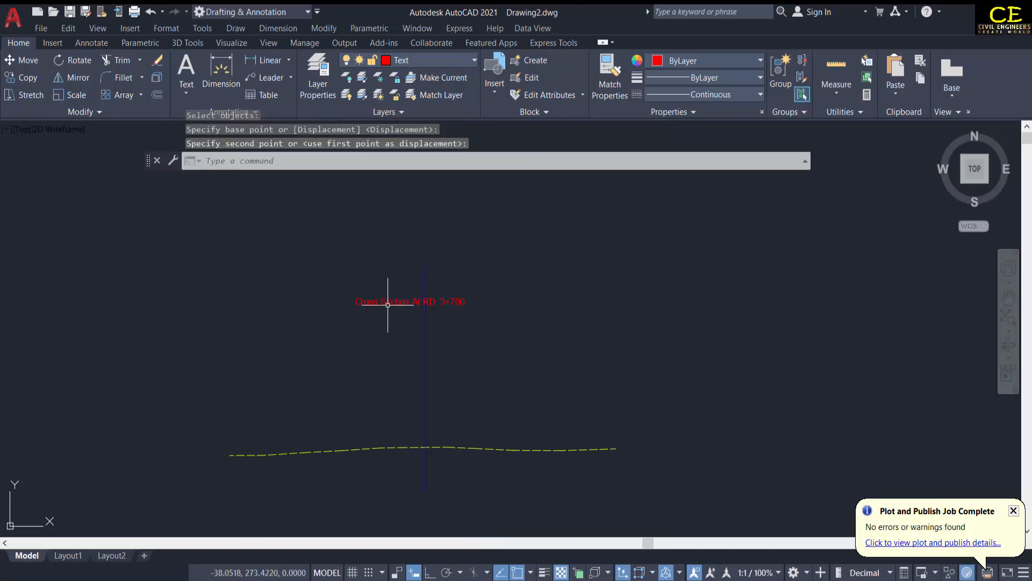
scroll(446, 295, "up", 2)
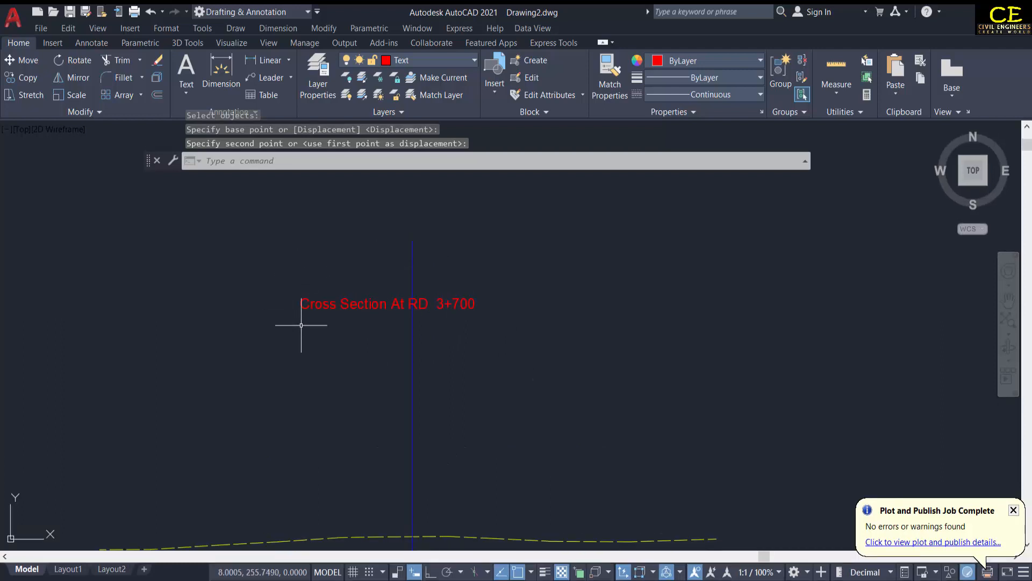
scroll(423, 260, "down", 2)
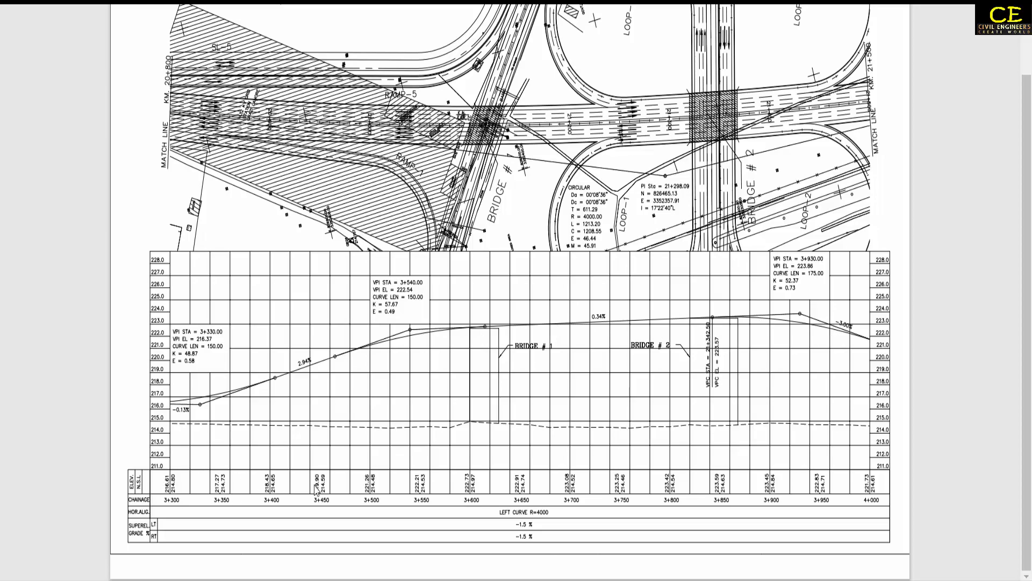
Switch to the plan-and-profile PDF and examine the elevation and NSL rows around chainage 3+700
scroll(543, 257, "up", 3, "ctrl")
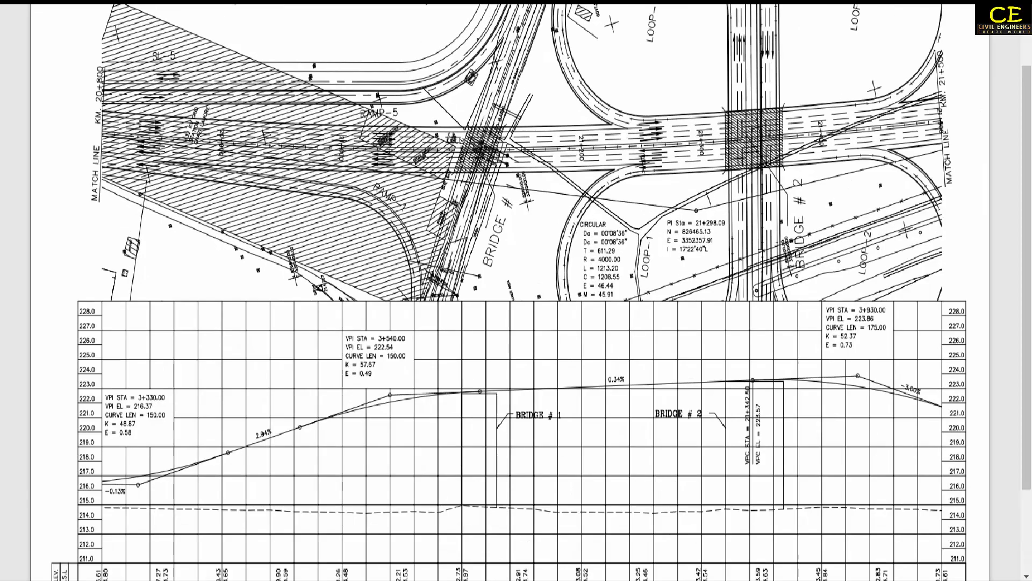
scroll(543, 256, "down", 4)
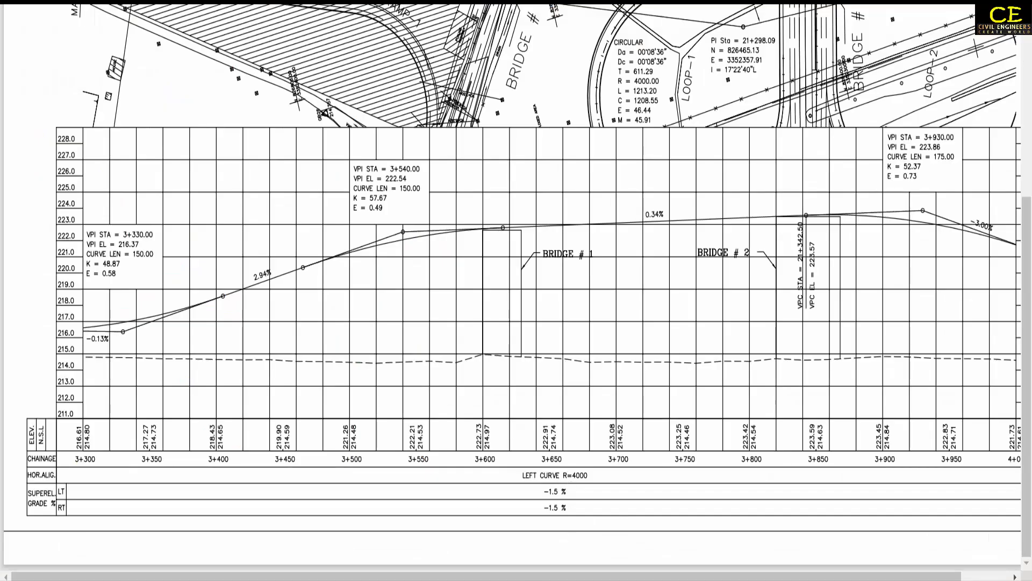
left_click_drag(529, 575, 698, 578)
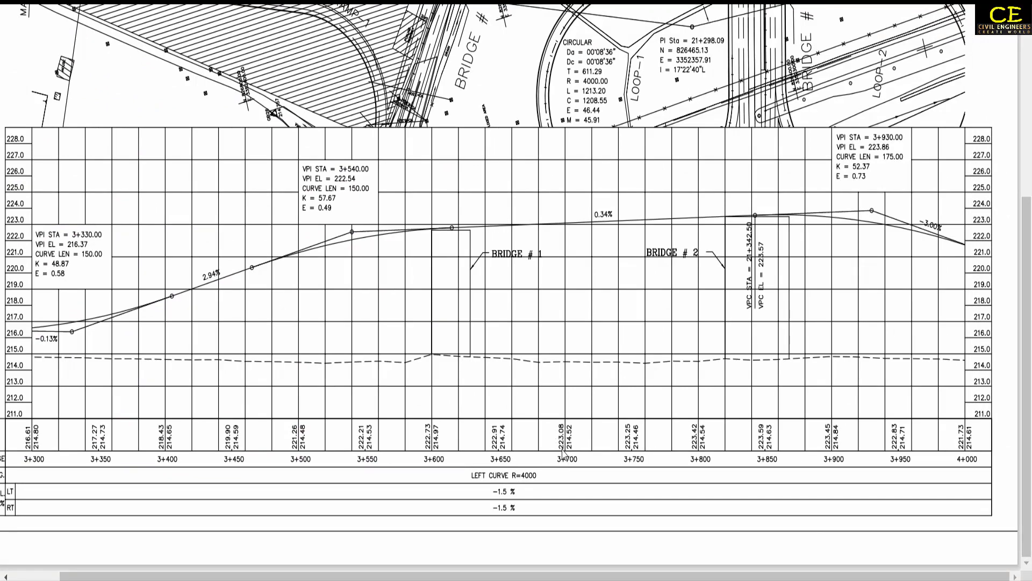
scroll(572, 203, "up", 3, "ctrl")
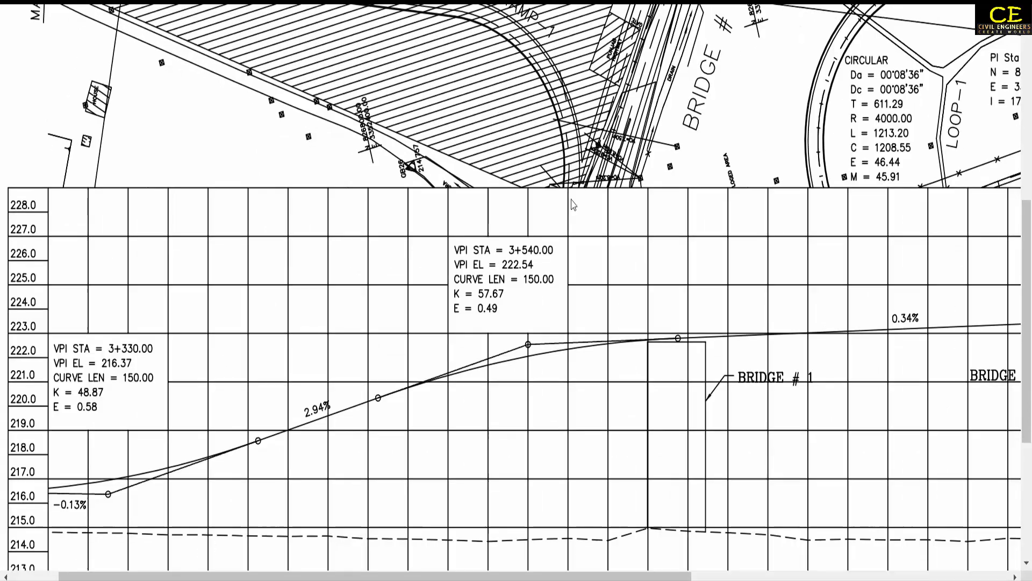
scroll(576, 242, "down", 5)
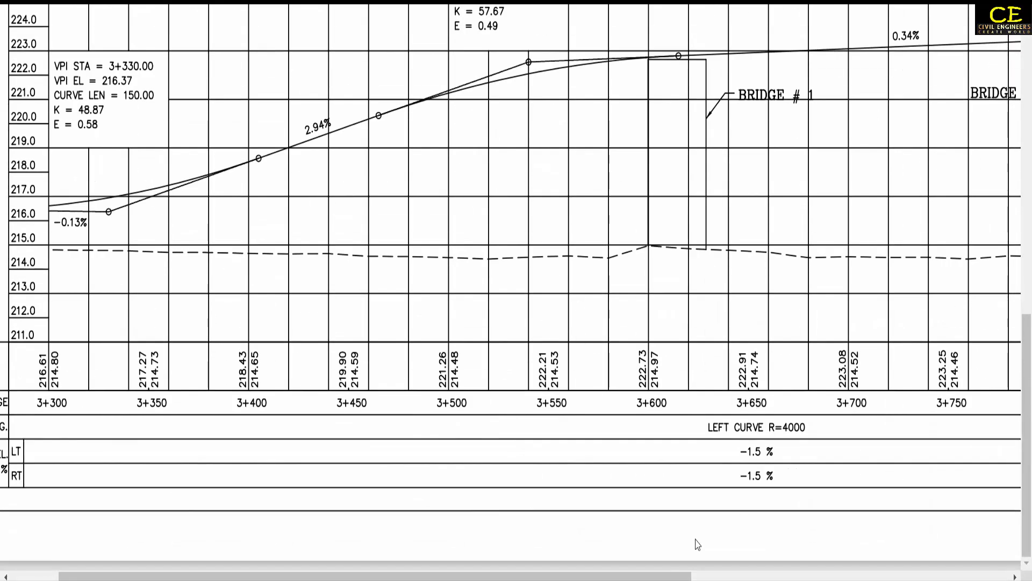
left_click_drag(663, 576, 904, 578)
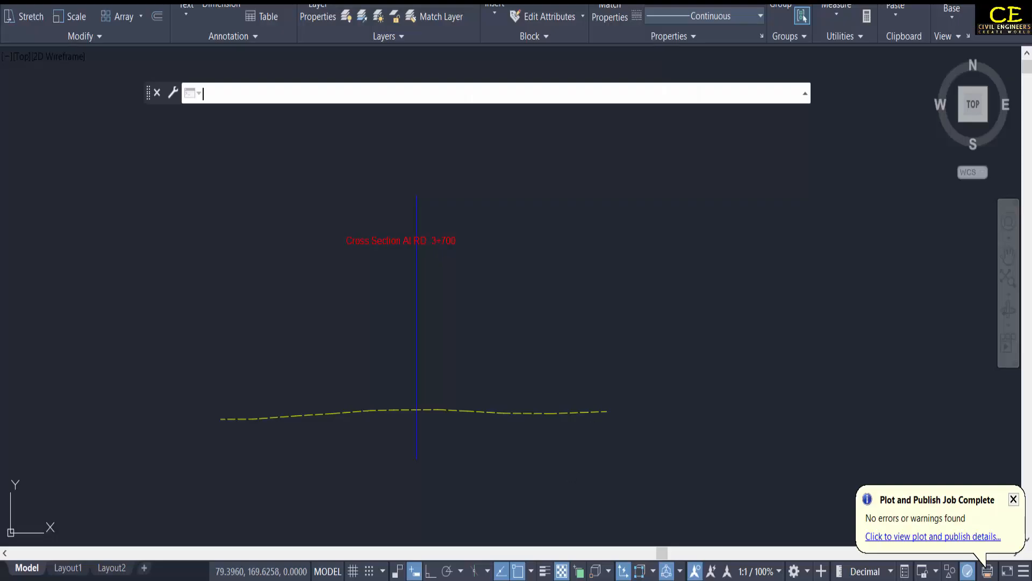
Back in AutoCAD, create a layer named Profile Line with the colour magenta and the Continuous linetype
left_click(320, 61)
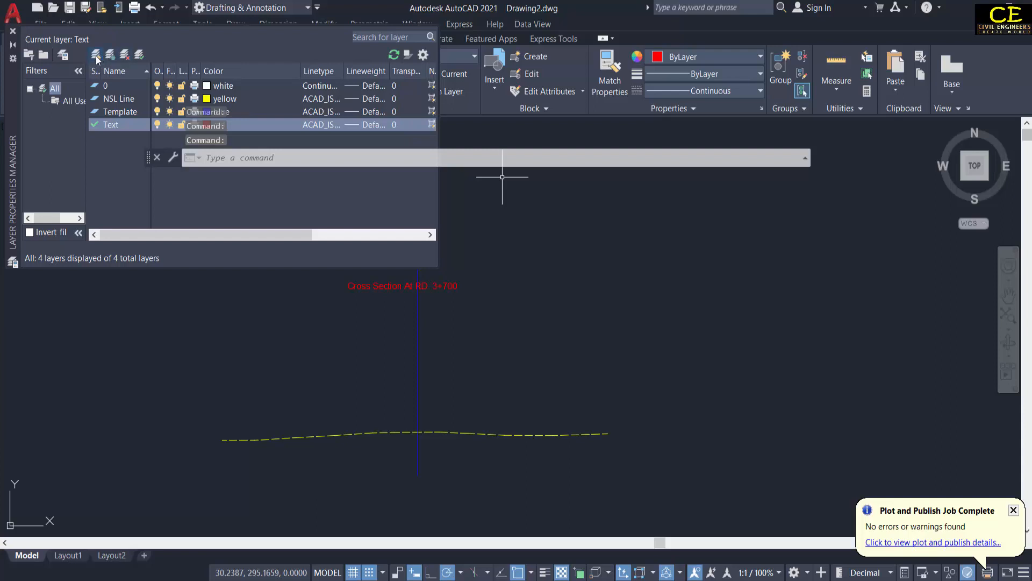
left_click(96, 56)
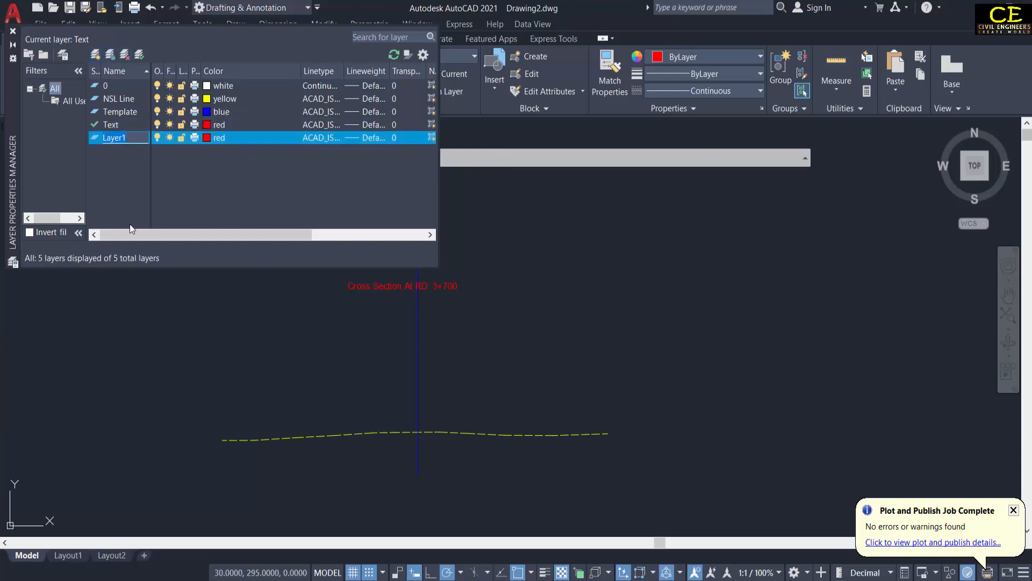
type("P")
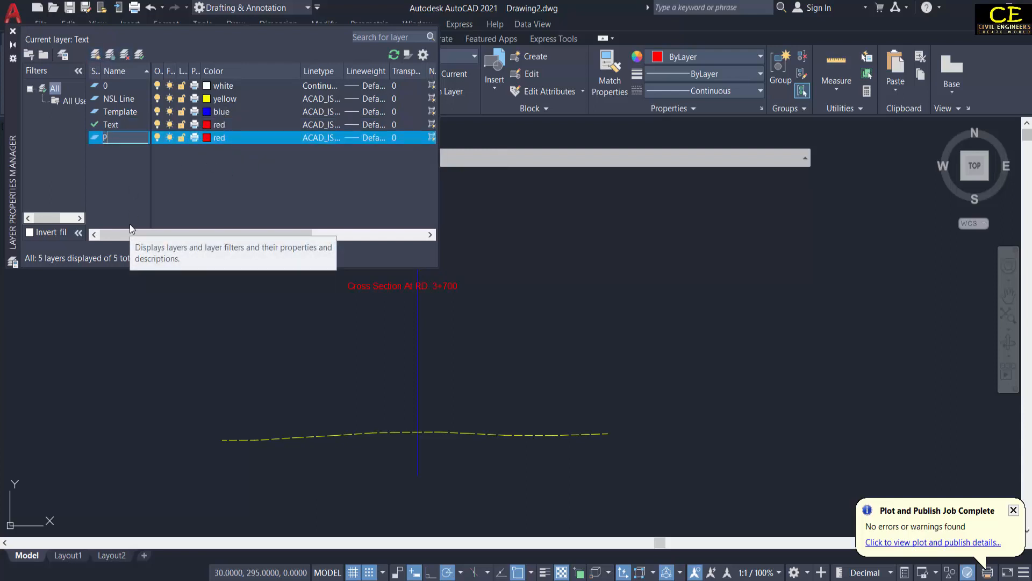
type("rofile Line")
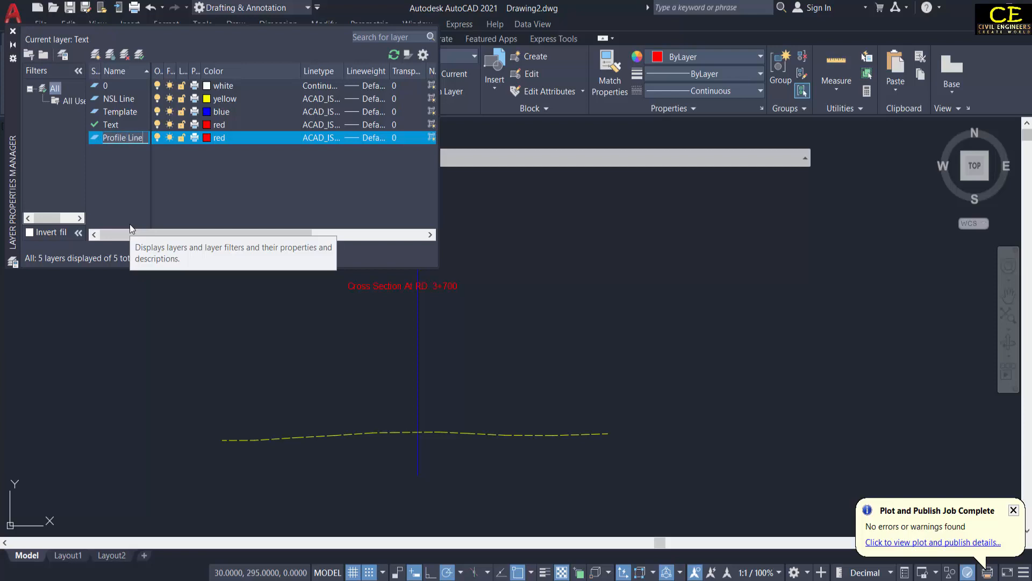
left_click(207, 138)
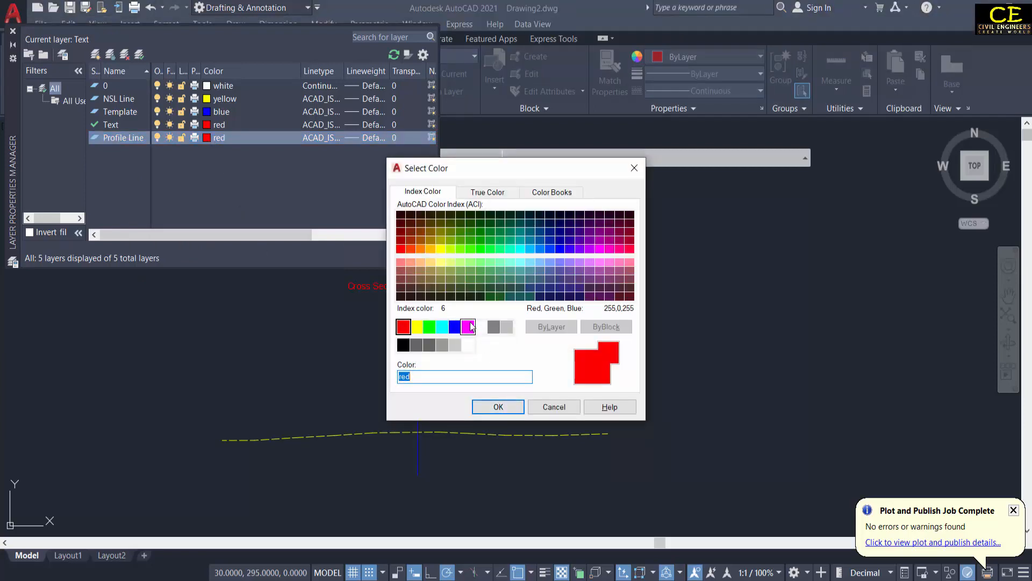
left_click(468, 326)
left_click(498, 406)
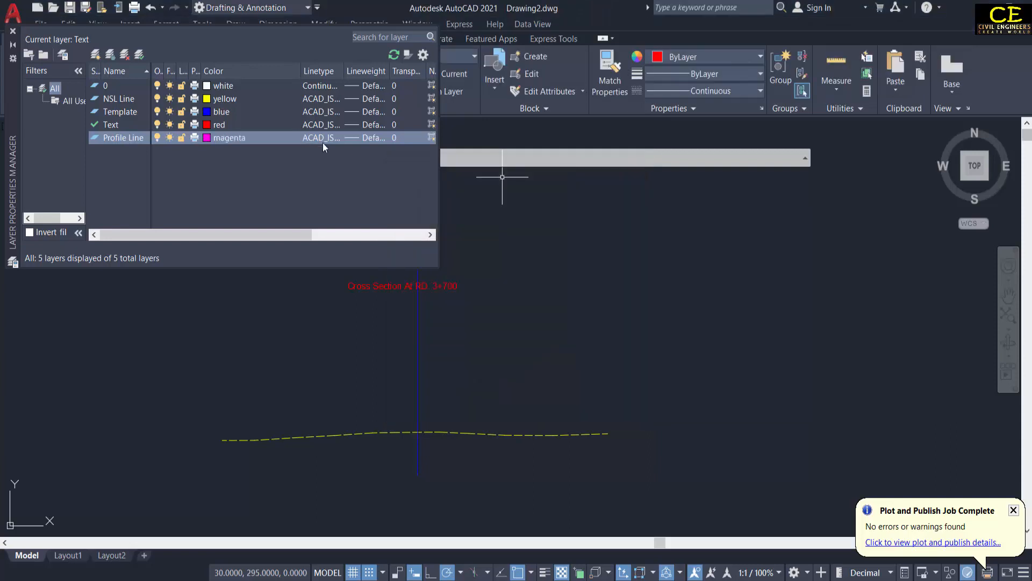
left_click(323, 138)
left_click(486, 269)
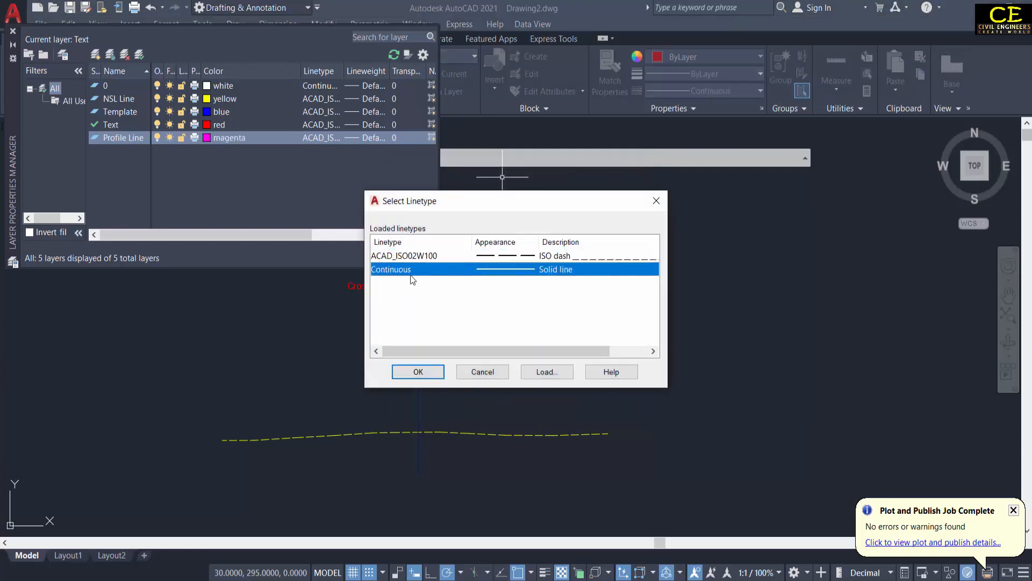
left_click(417, 370)
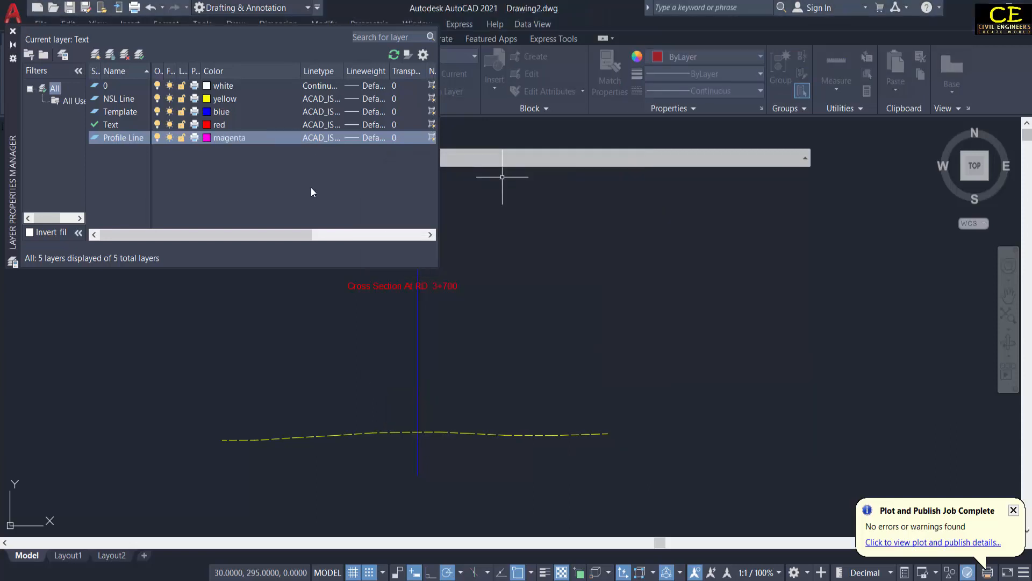
Close the layer manager and make Profile Line the current layer
left_click(14, 31)
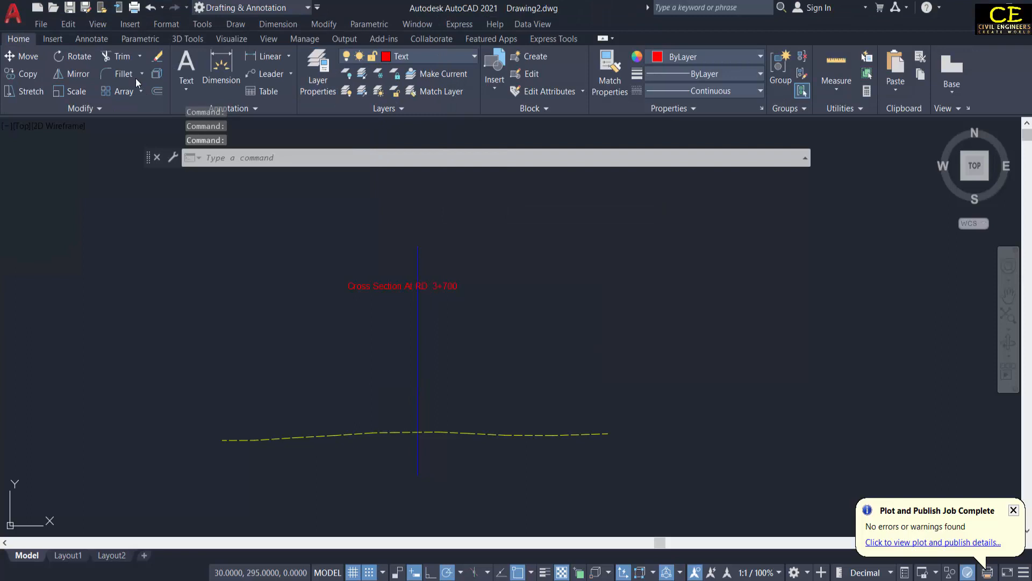
left_click(406, 58)
left_click(414, 108)
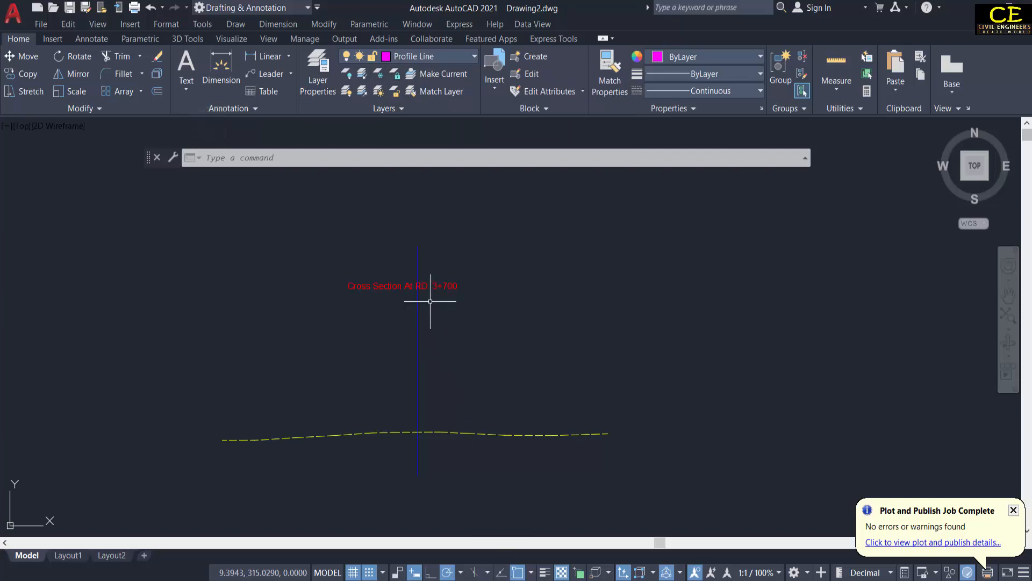
Recheck the 3+700 elevation in the PDF, then draw a horizontal polyline from 0,223.08 rightwards with ortho on, ending short of the ground line's right end
scroll(430, 301, "up", 2)
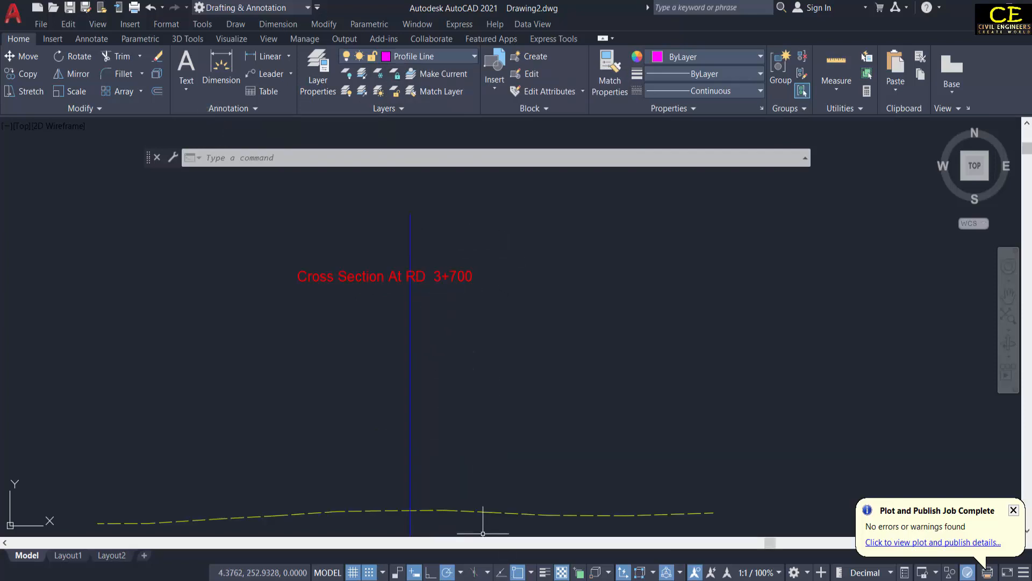
key("alt+Tab")
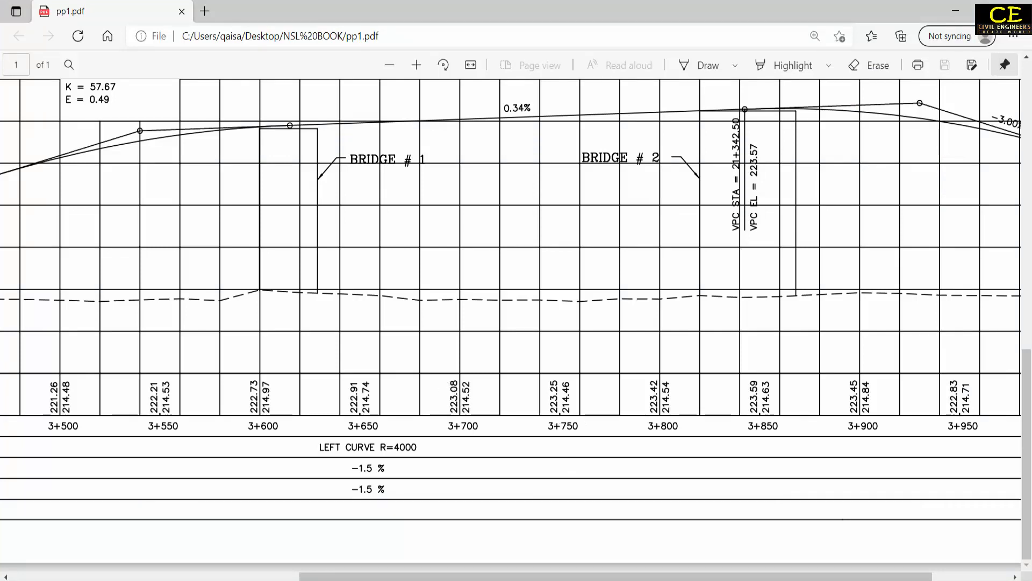
key("alt+Tab")
type("pl")
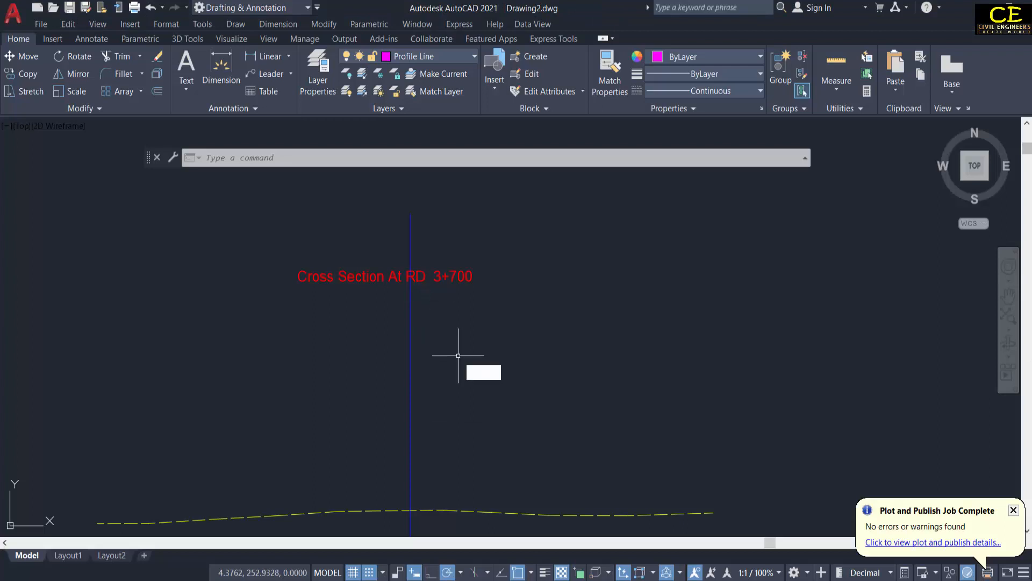
key("Return")
type("0")
key("Tab")
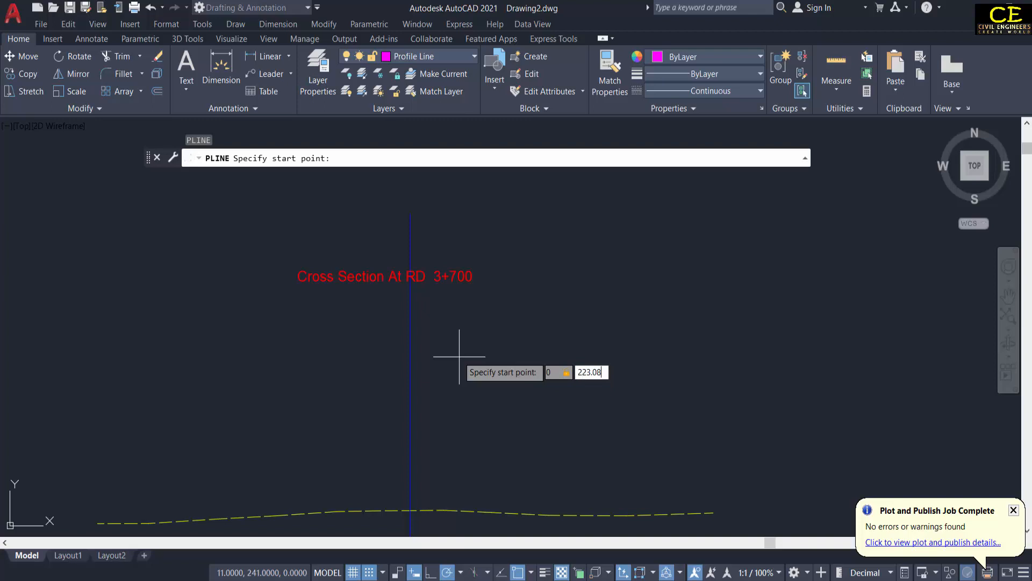
type("223.08")
key("Return")
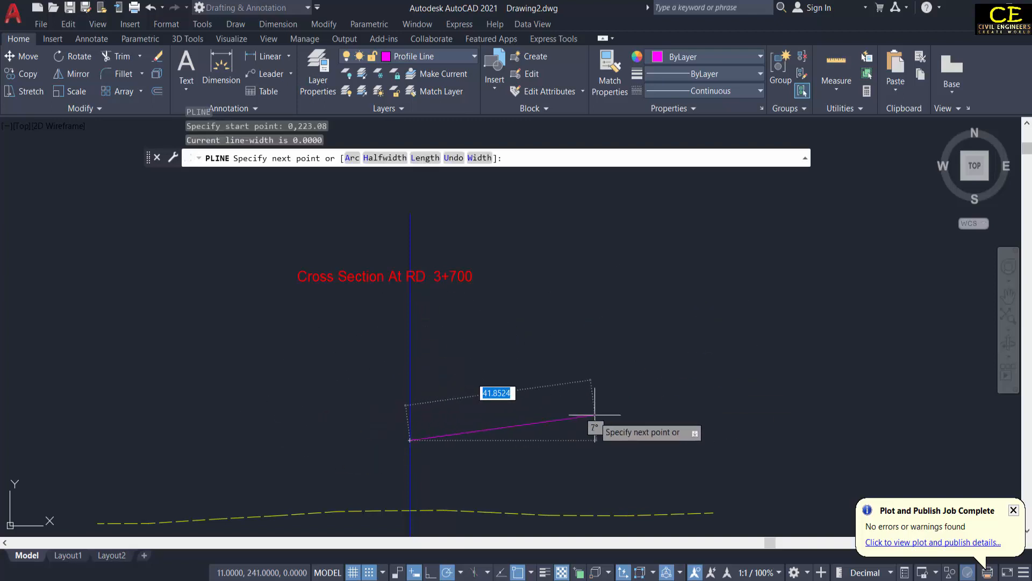
key("F8")
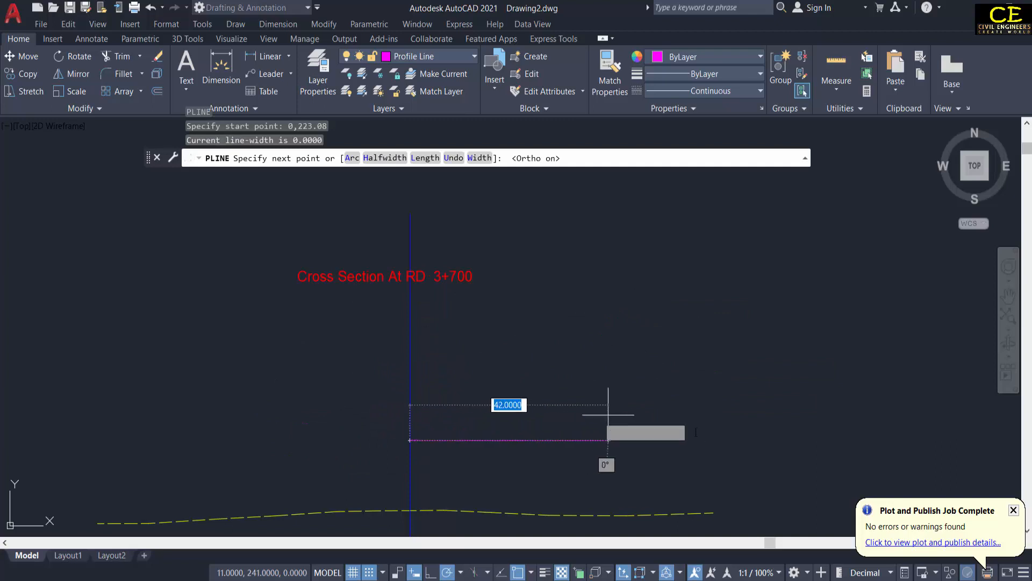
left_click(622, 436)
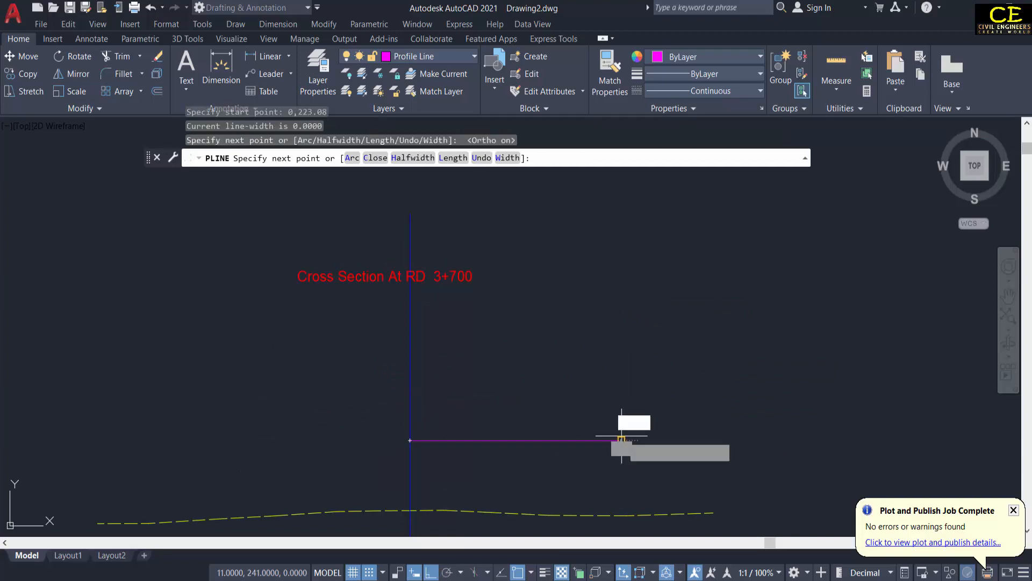
key("Escape")
Draw a vertical helper line left of the centre line, from above the profile level down past the ground line
scroll(643, 365, "down", 2)
scroll(512, 439, "up", 2)
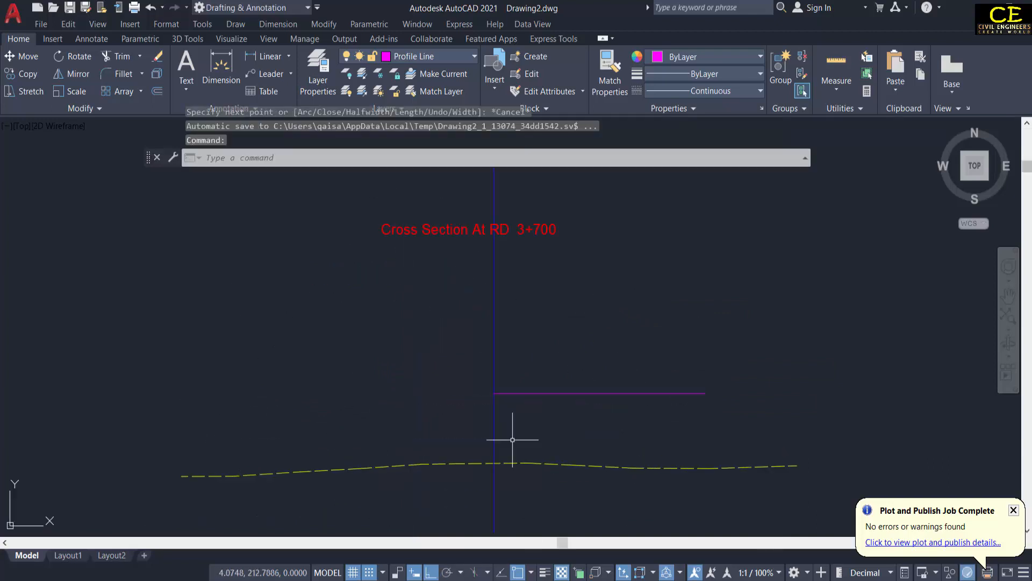
left_click(506, 394)
key("Escape")
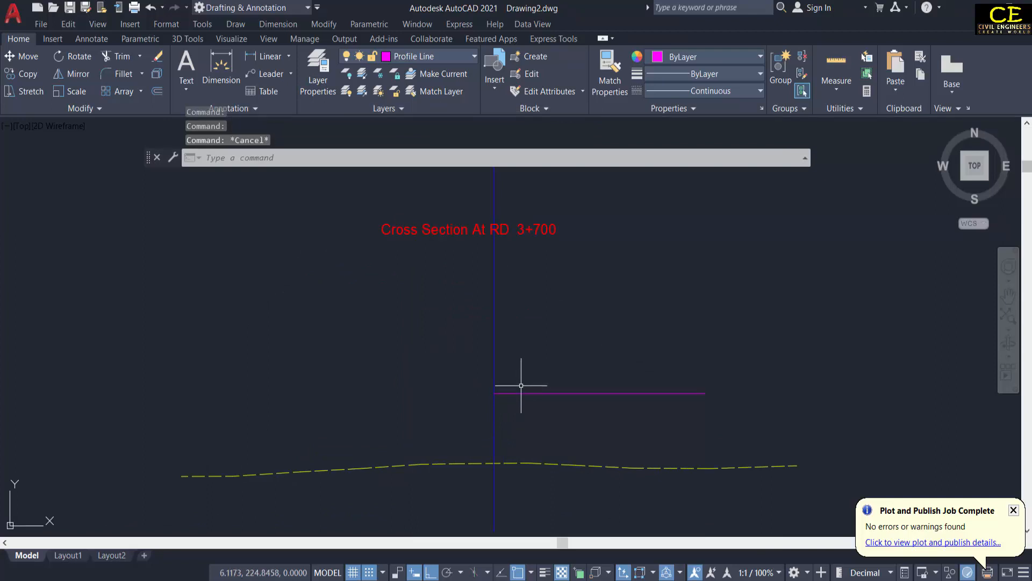
type("l")
key("Return")
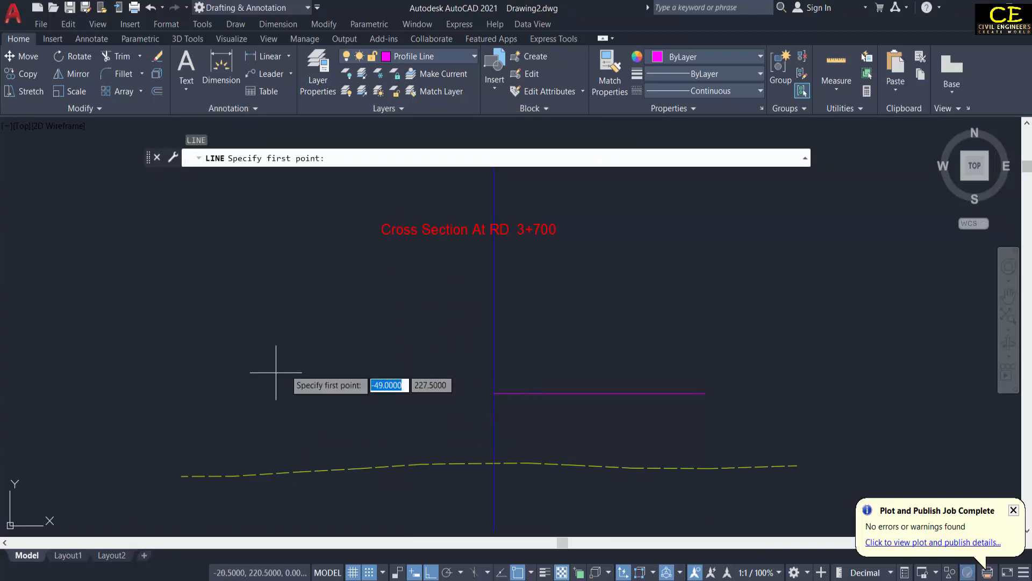
left_click(327, 344)
left_click(323, 495)
key("Escape")
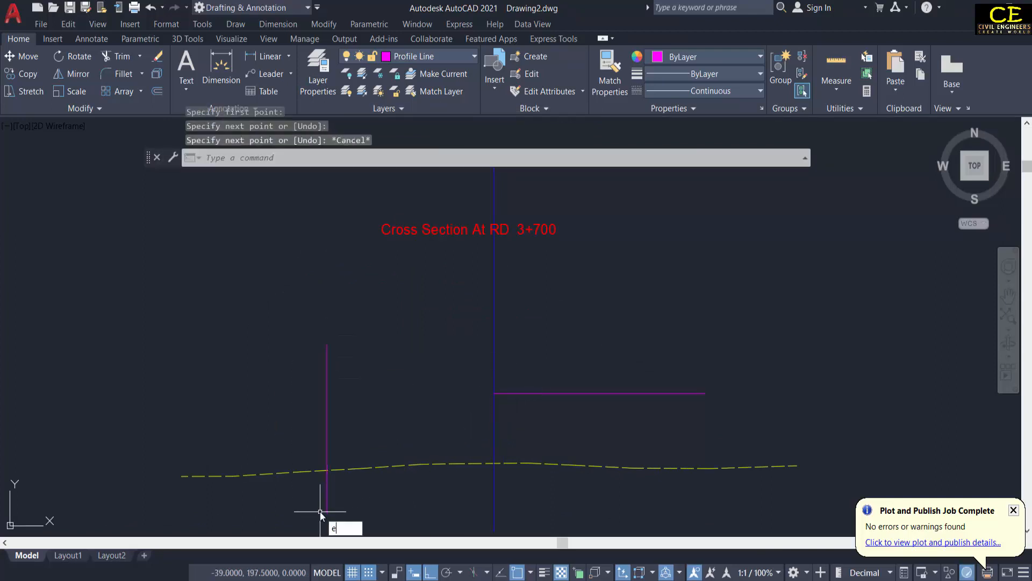
Extend the horizontal profile line leftwards across the centre line to the vertical helper line
type("ex")
key("Return")
left_click(533, 385)
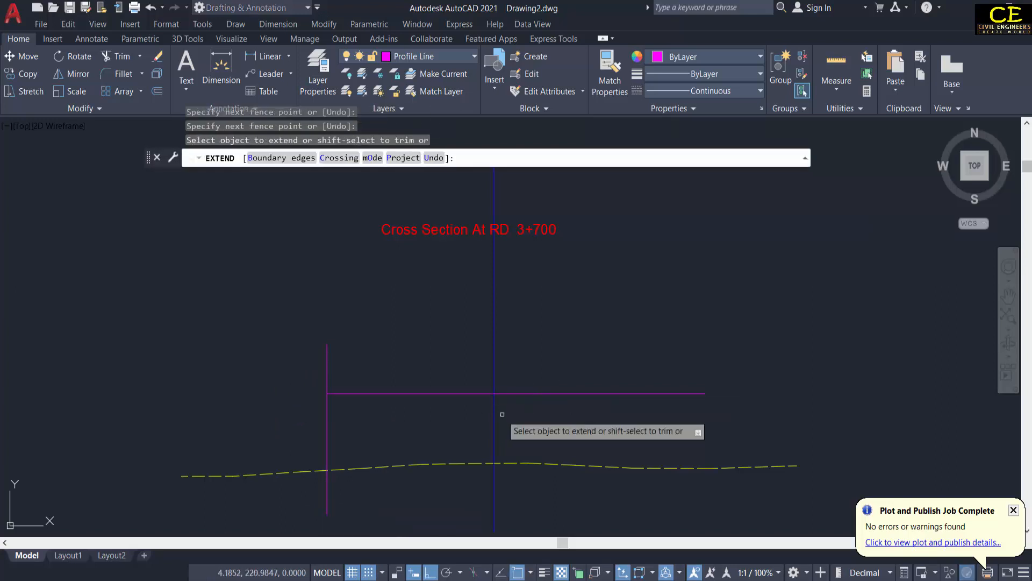
left_click(501, 411)
key("Escape")
Delete the vertical helper line at the profile line's left end
left_click(358, 422)
left_click(312, 433)
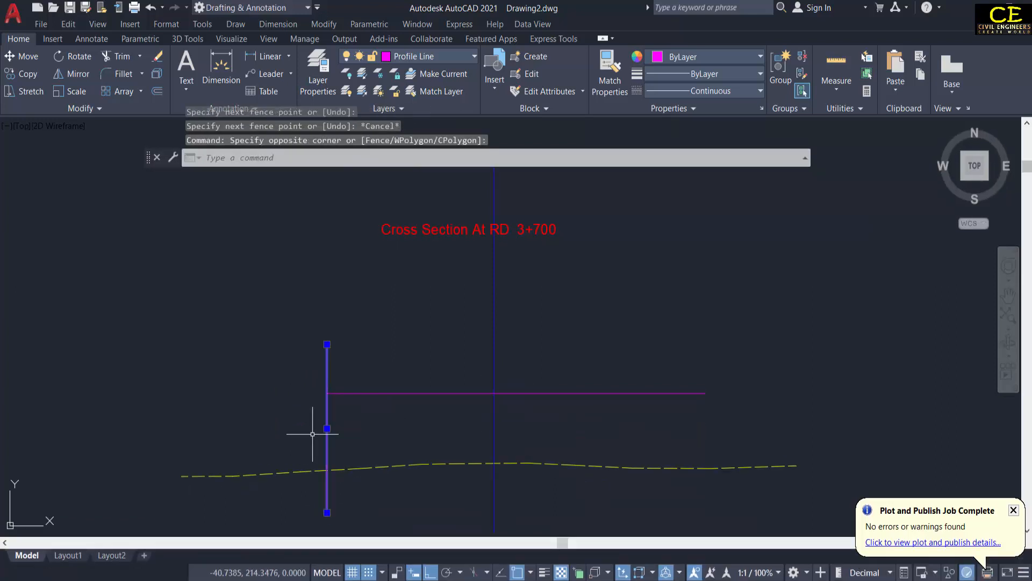
key("Delete")
scroll(478, 397, "down", 2)
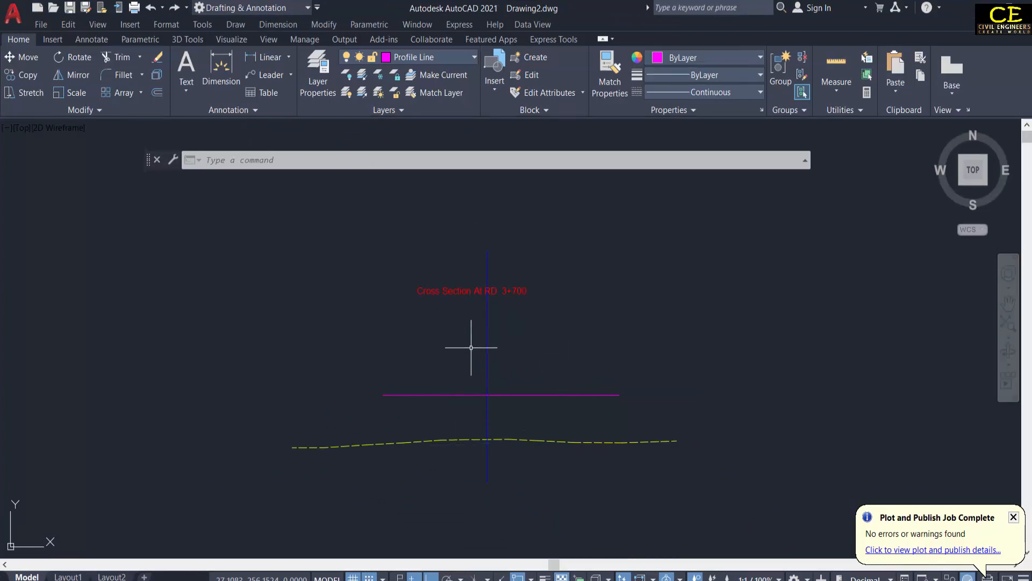
Switch to the Excel survey workbook and examine the outermost left and right distances for station RD 3+700
left_click(456, 580)
scroll(188, 242, "up", 7)
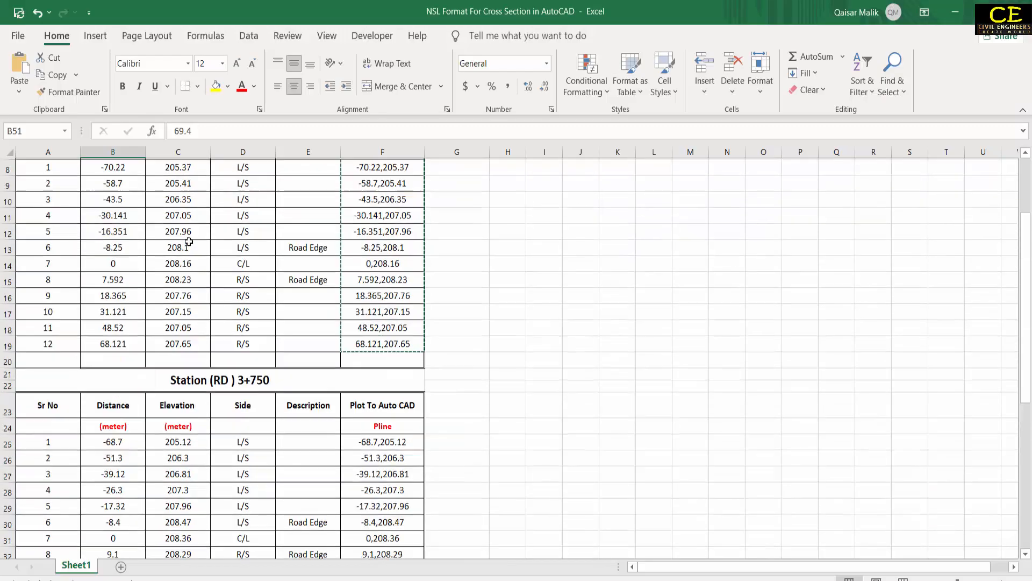
scroll(189, 242, "up", 3)
left_click(111, 265)
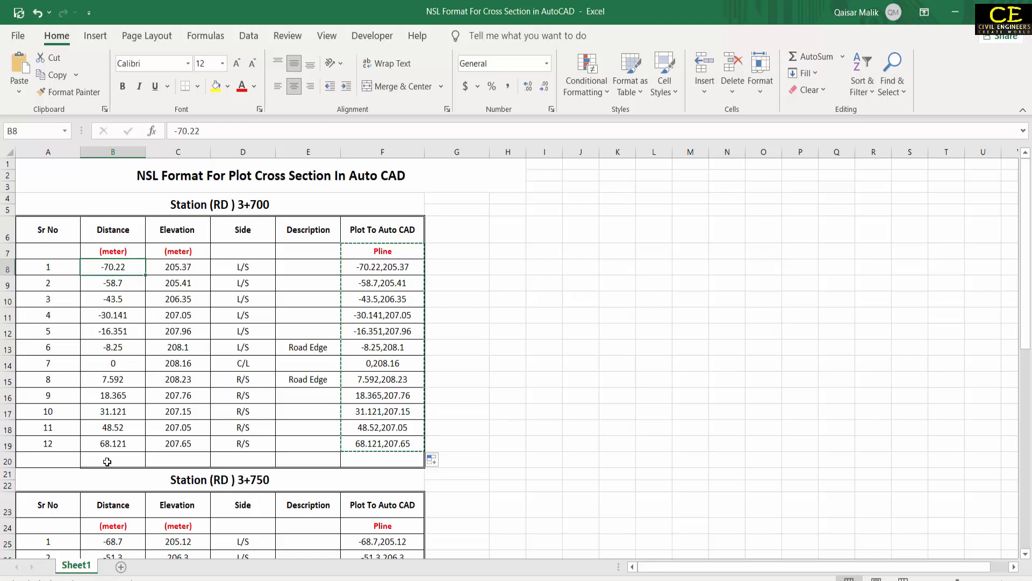
left_click(110, 428)
left_click(110, 443)
scroll(111, 404, "down", 4)
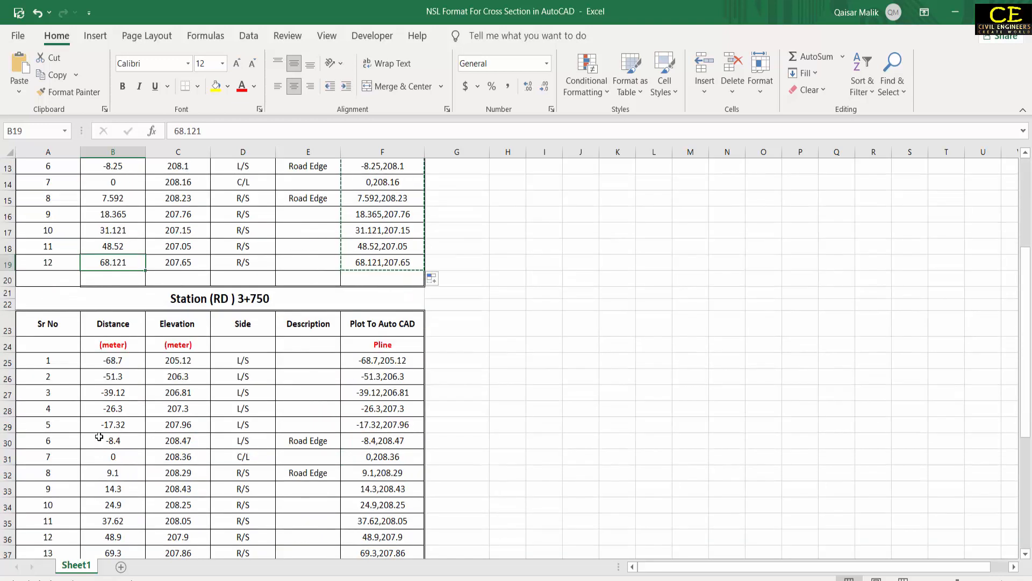
Examine the outermost left and right distances for stations RD 3+750 and RD 3+800
left_click(110, 359)
scroll(111, 423, "down", 2)
left_click(101, 458)
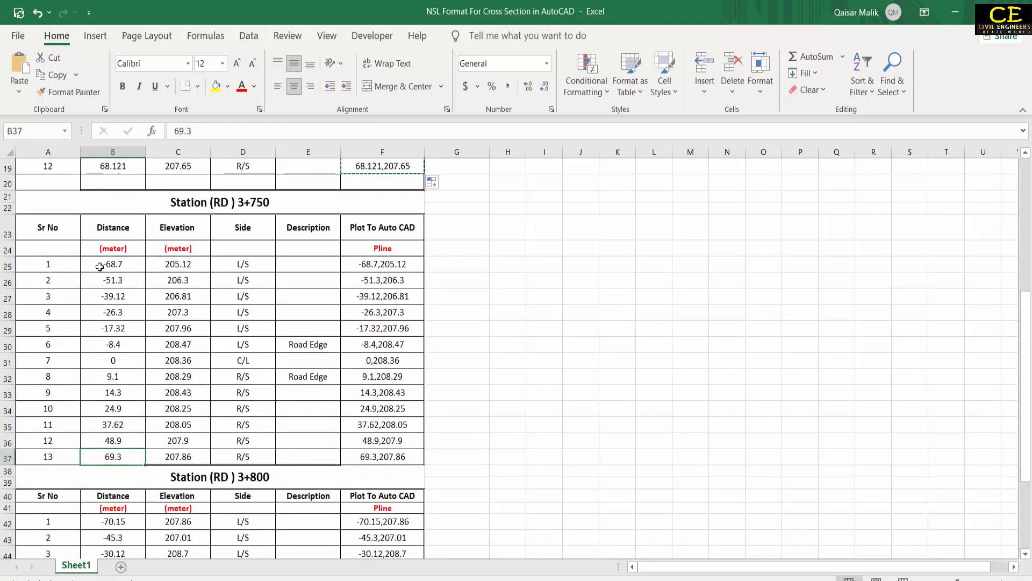
scroll(123, 350, "down", 2)
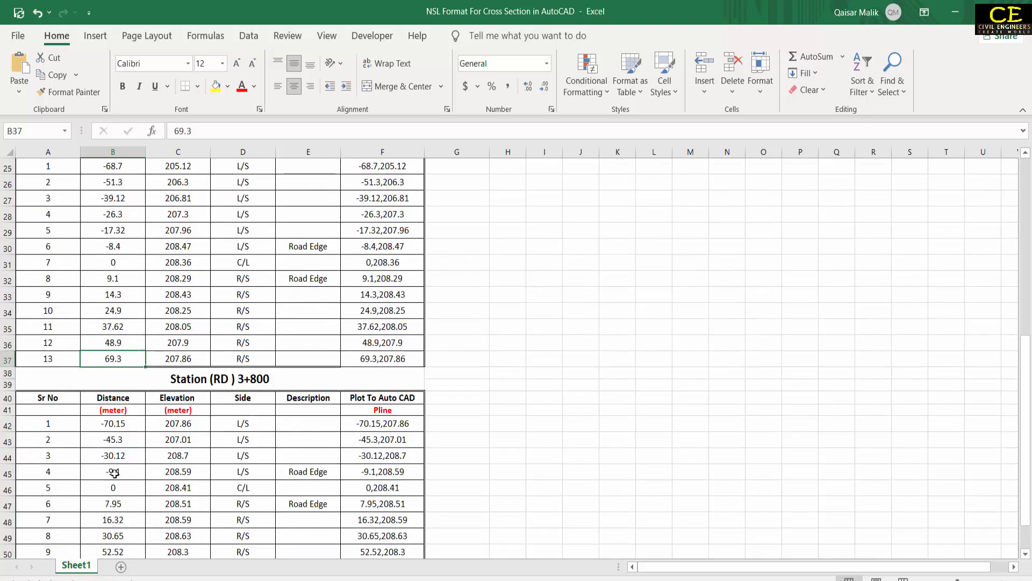
scroll(114, 472, "down", 3)
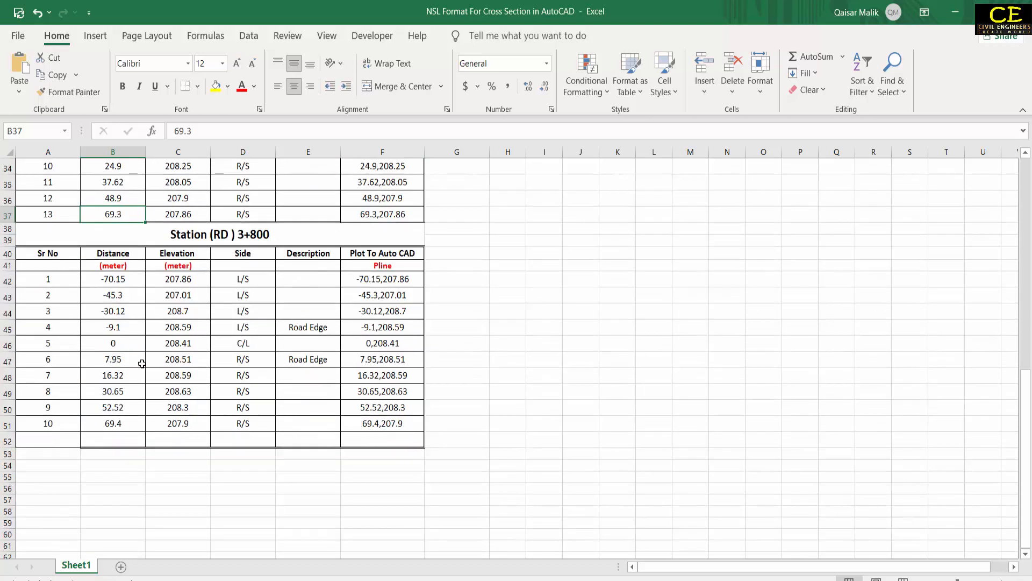
scroll(142, 364, "up", 6)
left_click(112, 314)
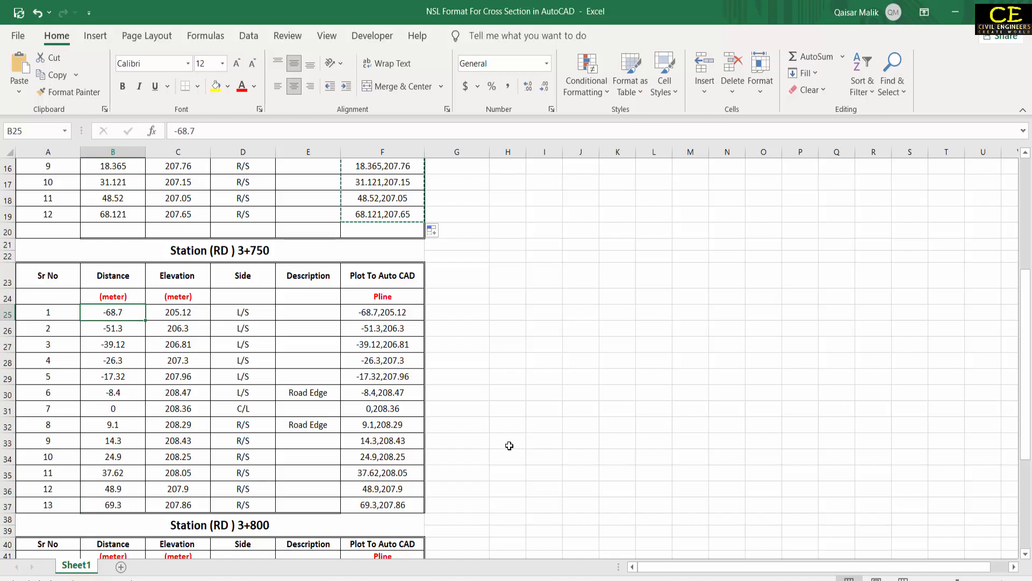
Switch to AutoCAD and offset the vertical centre line by 80 to both the left and right sides
key("alt+Tab")
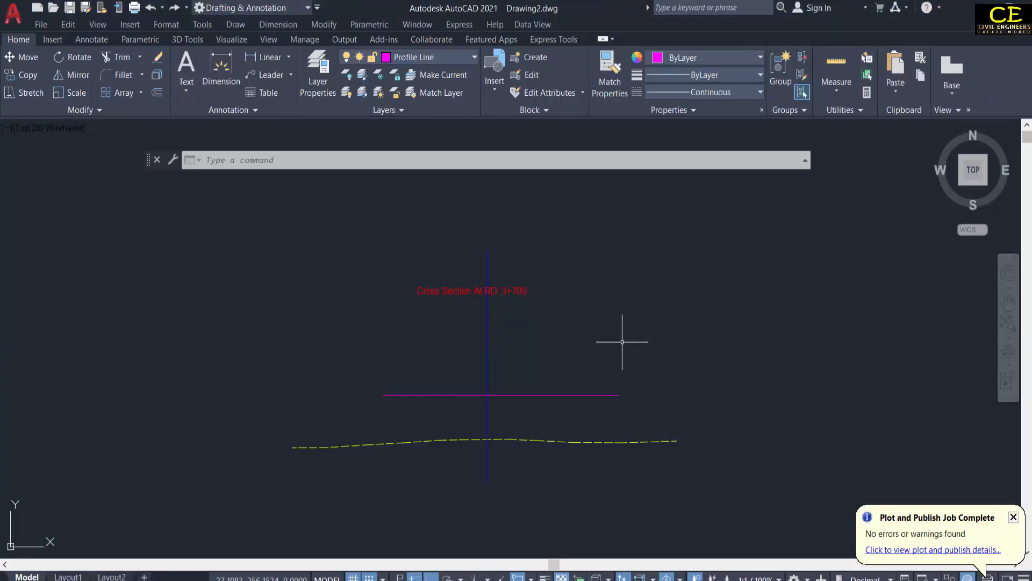
type("O")
key("Return")
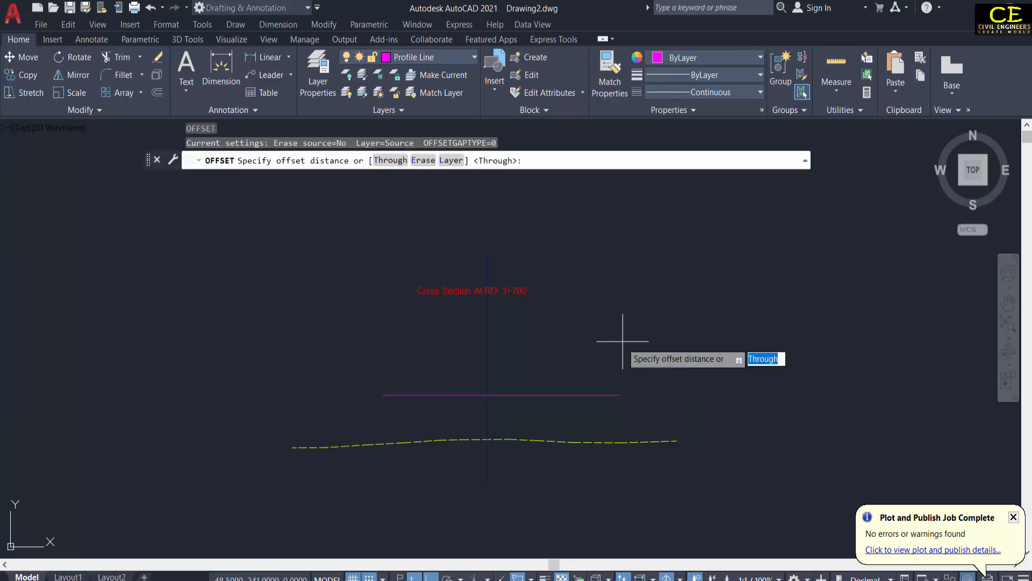
type("80")
key("Return")
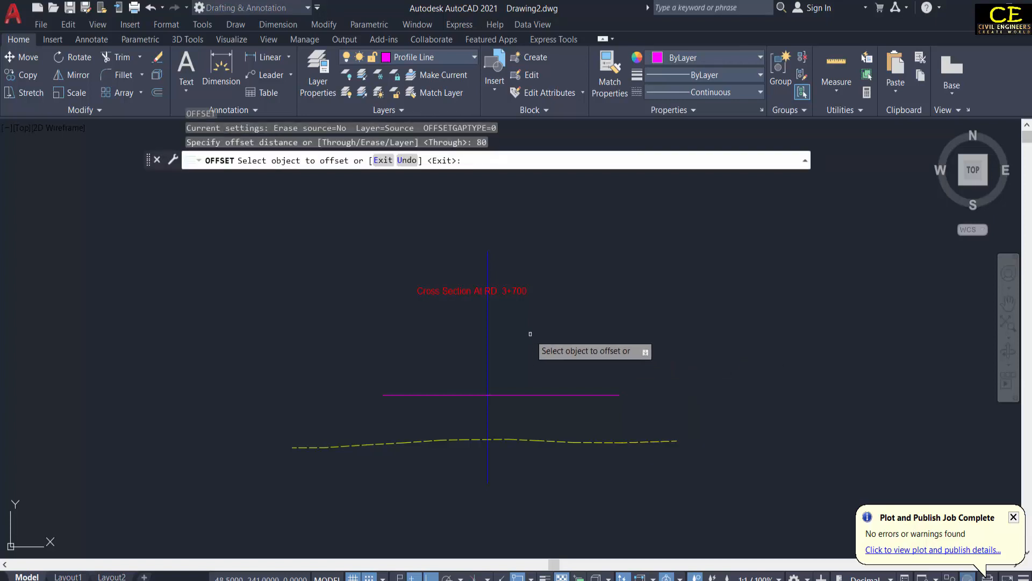
left_click(487, 330)
left_click(428, 347)
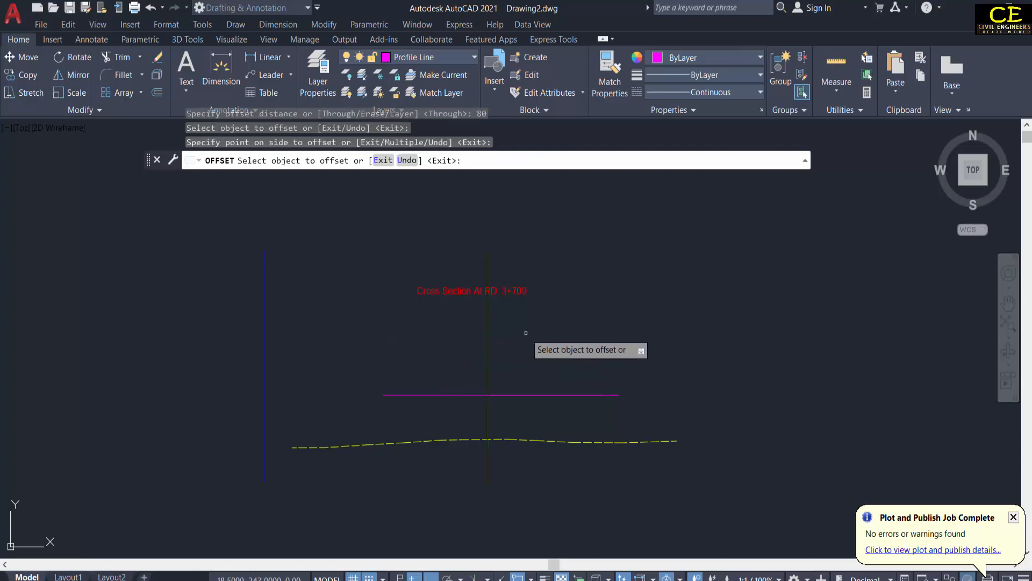
left_click(487, 337)
left_click(571, 329)
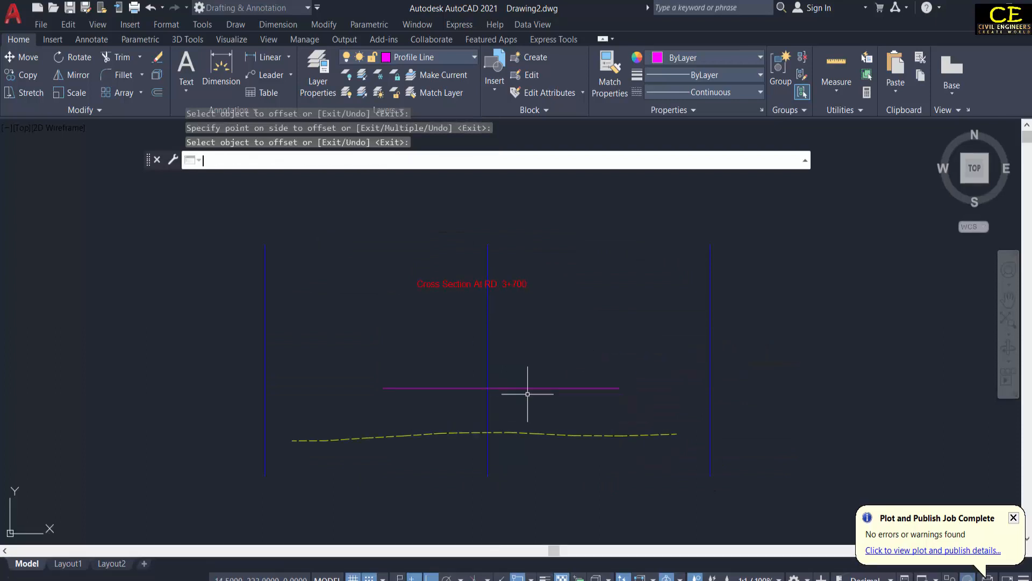
key("Escape")
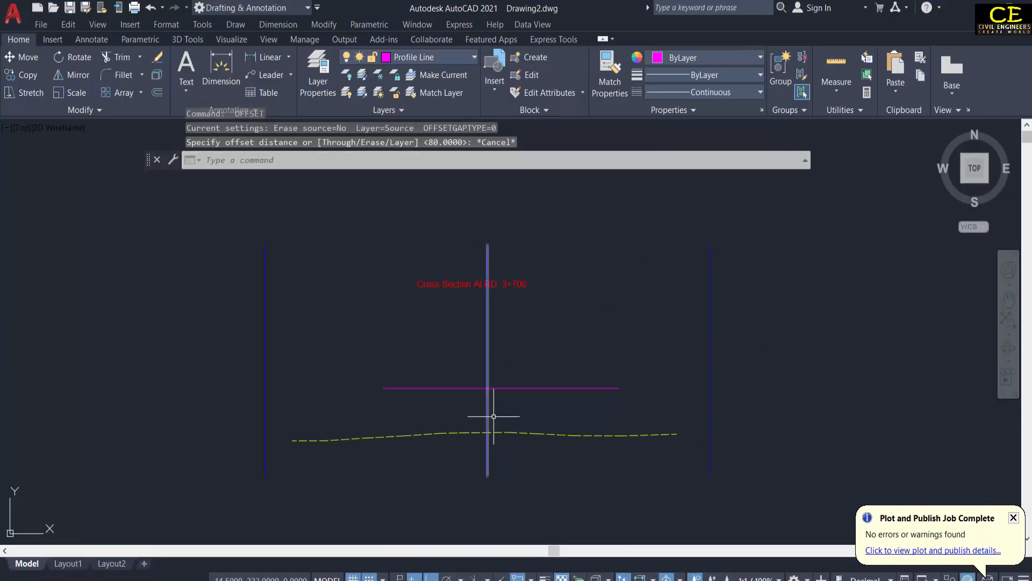
scroll(503, 380, "down", 2)
scroll(492, 425, "up", 2)
key("Return")
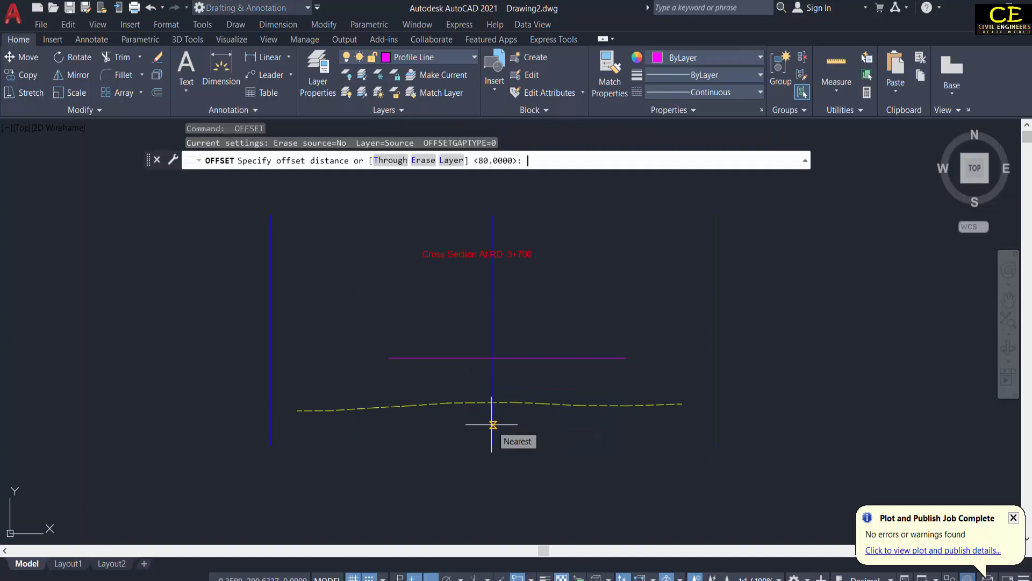
key("Escape")
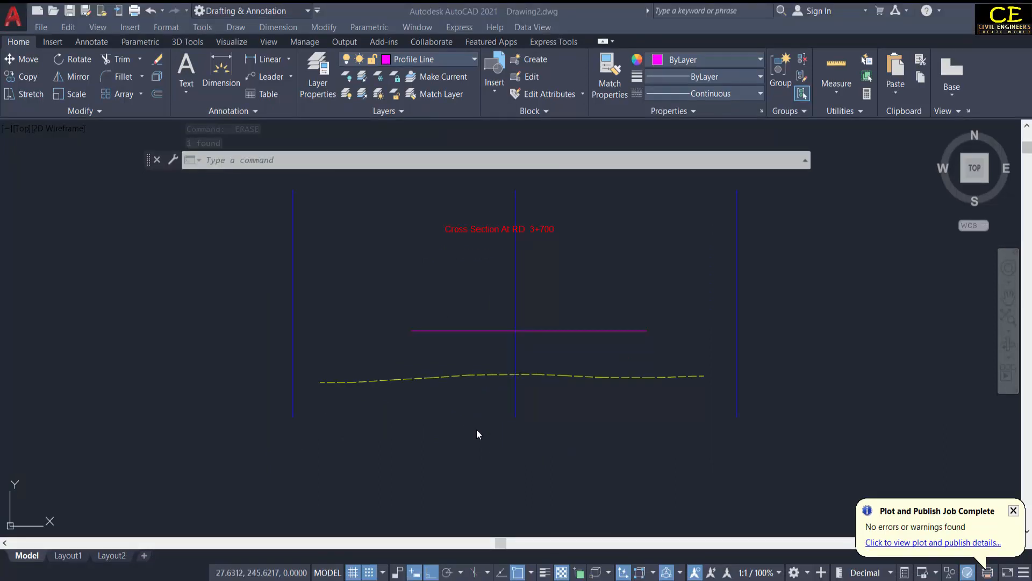
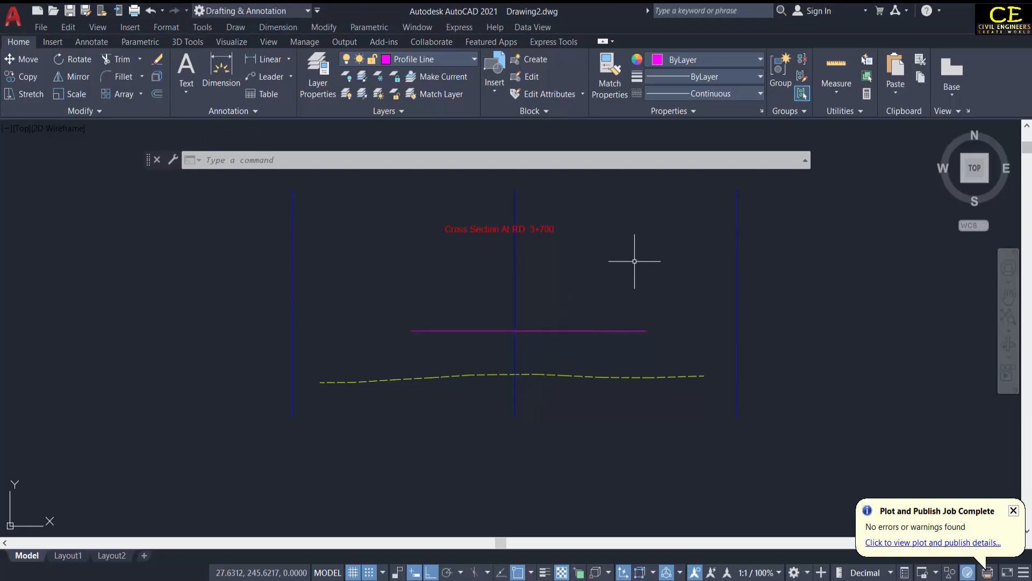
Offset the horizontal profile line 25 upwards
key("Return")
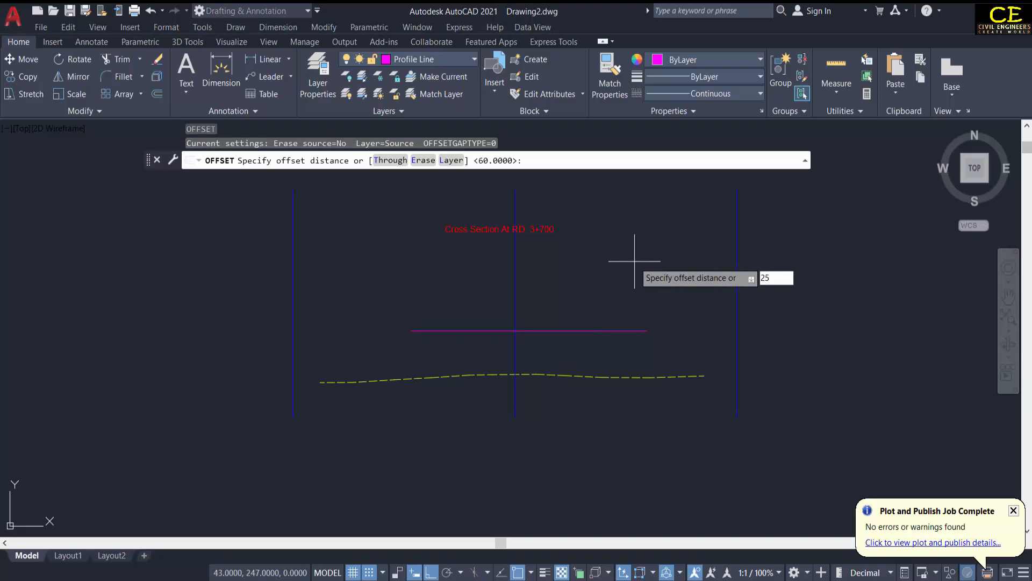
key("Return")
left_click(570, 331)
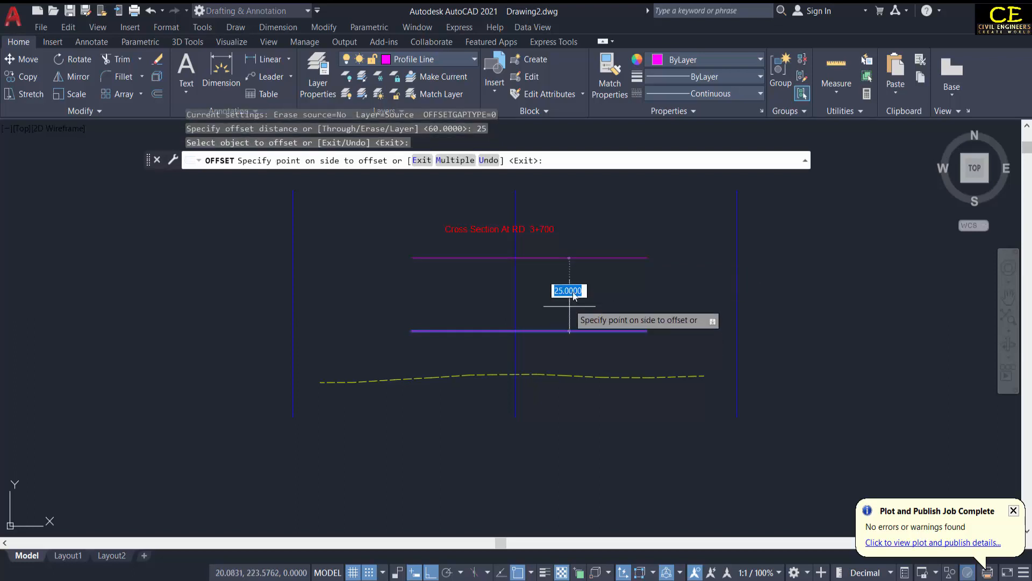
left_click(573, 294)
key("Return")
Offset the original profile line 60 downwards, below the ground line
key("Return")
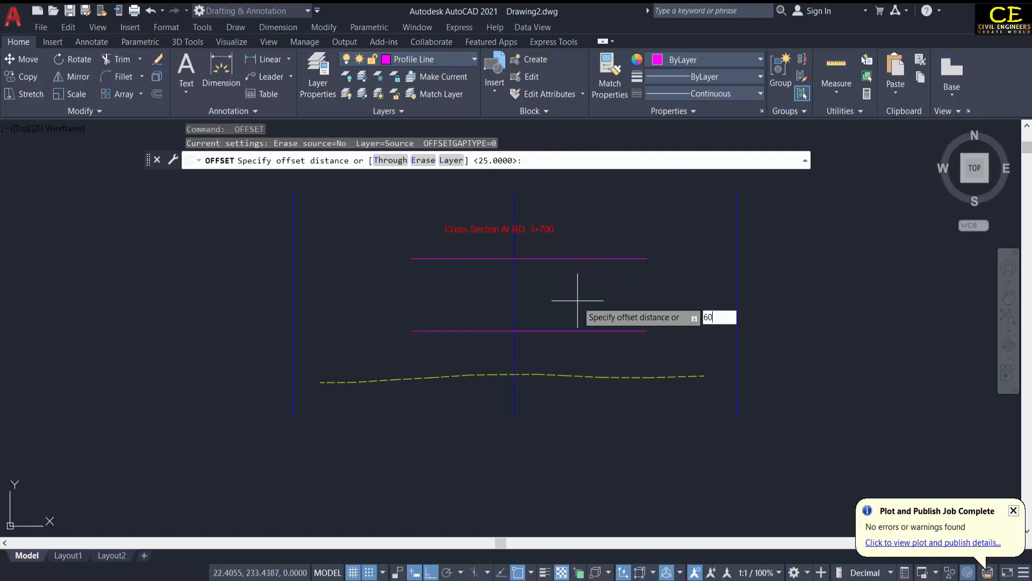
type("60")
key("Return")
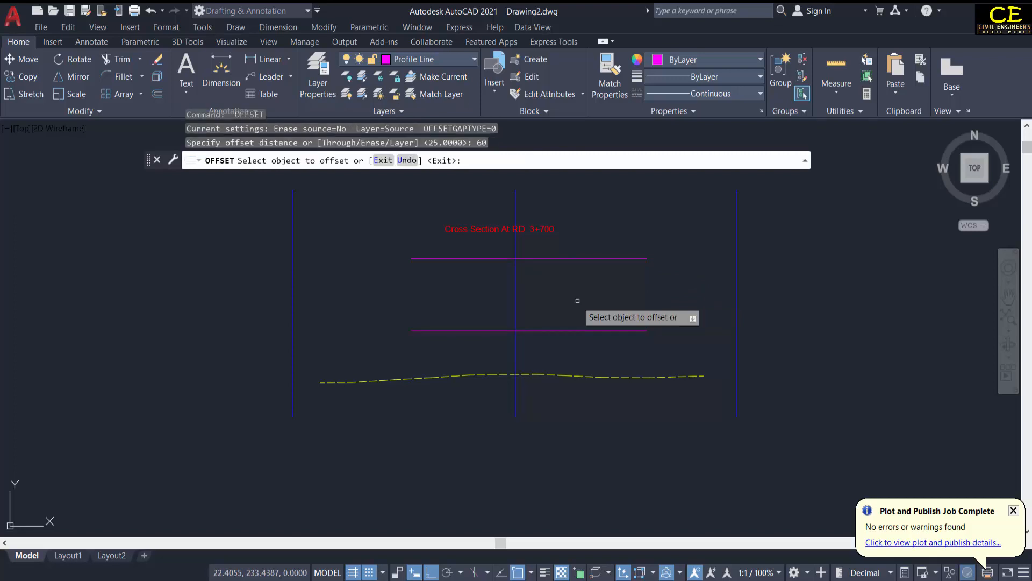
left_click(559, 330)
left_click(581, 468)
key("Escape")
Extend the upper offset line at both ends to the left and right vertical boundary lines
scroll(560, 315, "down", 3)
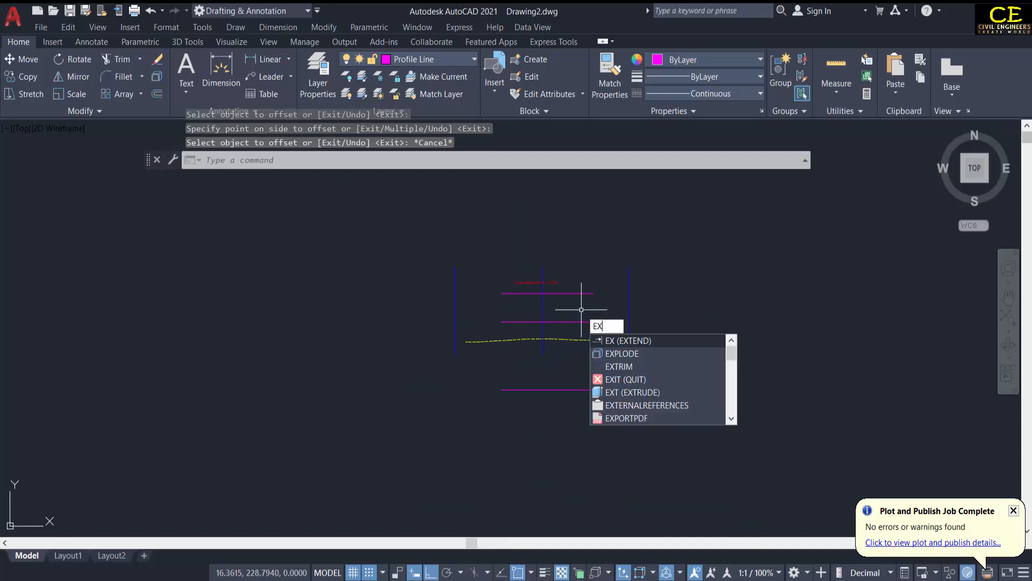
key("Return")
left_click_drag(589, 291, 577, 297)
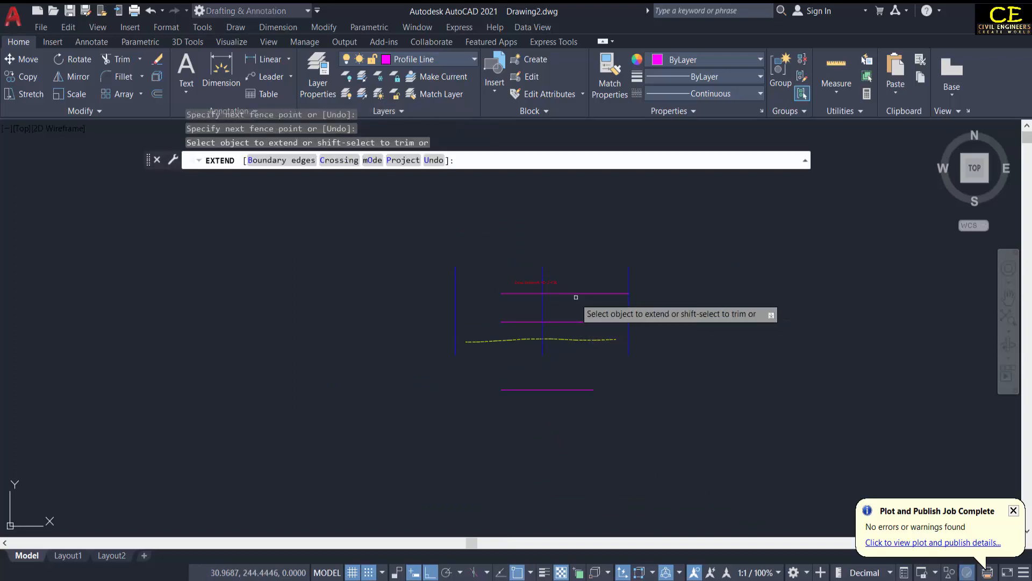
left_click(506, 291)
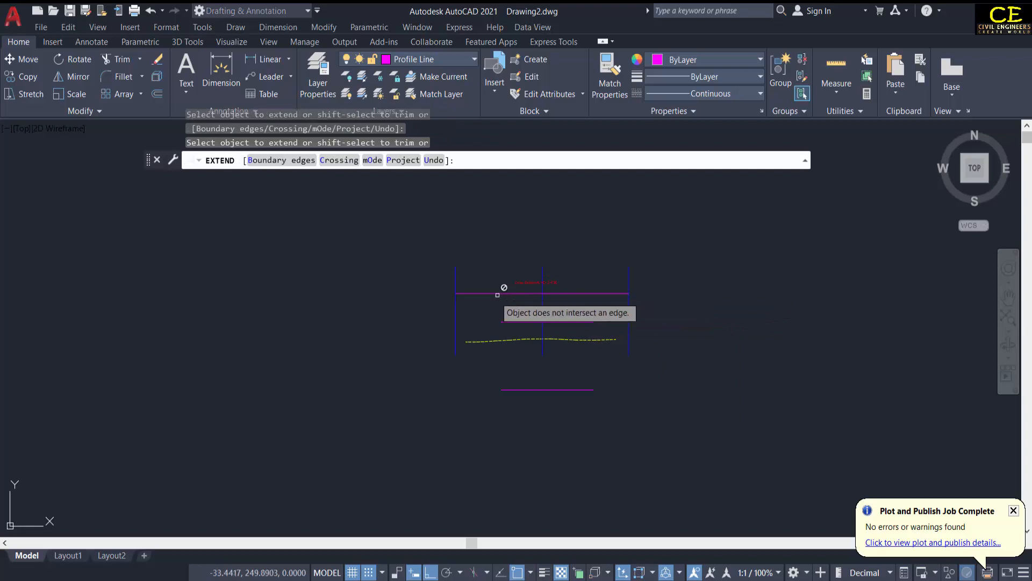
key("Escape")
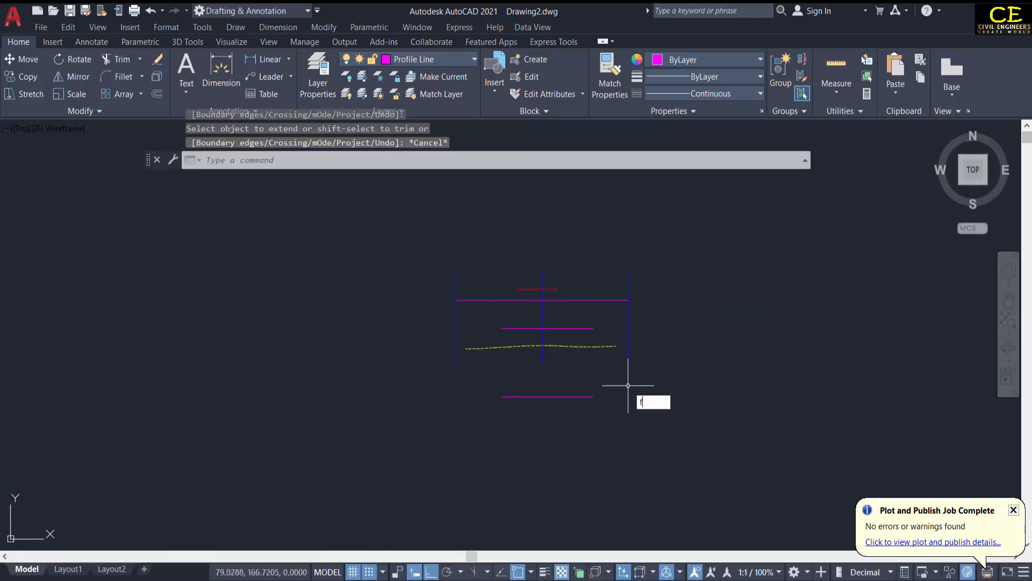
Fillet the lower offset line with the right and left vertical boundary lines at radius 0 to form closed corners
type("f")
key("Return")
left_click(587, 396)
left_click(629, 358)
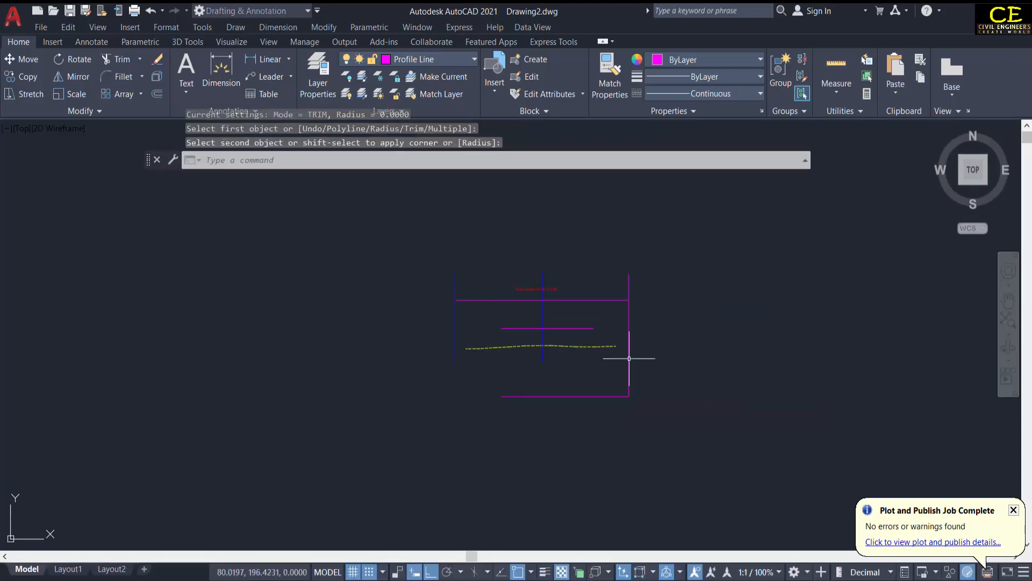
key("Return")
left_click(524, 397)
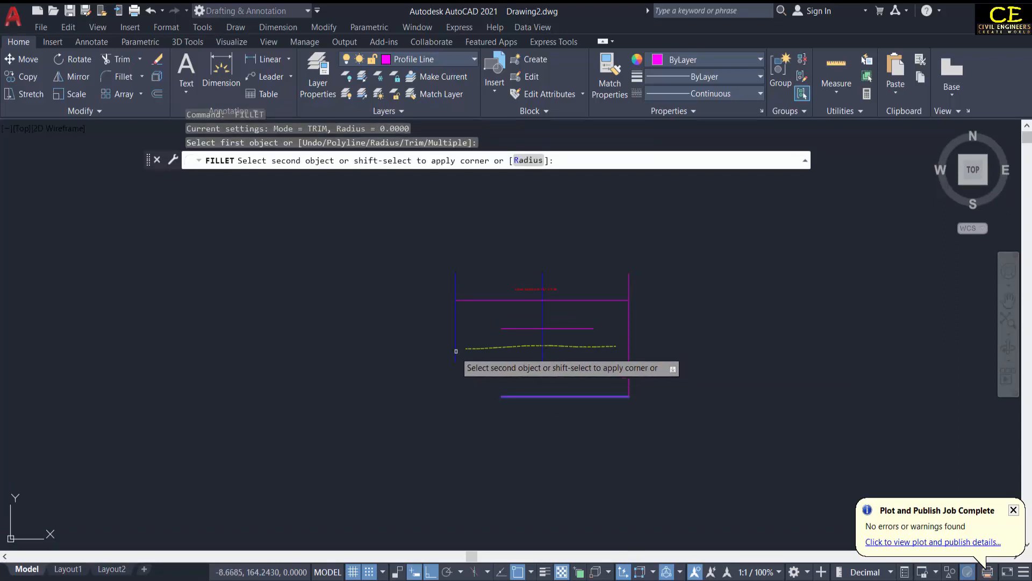
key("Escape")
Make the Template layer current and draw a 160 by 85 rectangle from the construction lines' upper-left to lower-right intersection
scroll(620, 322, "up", 4)
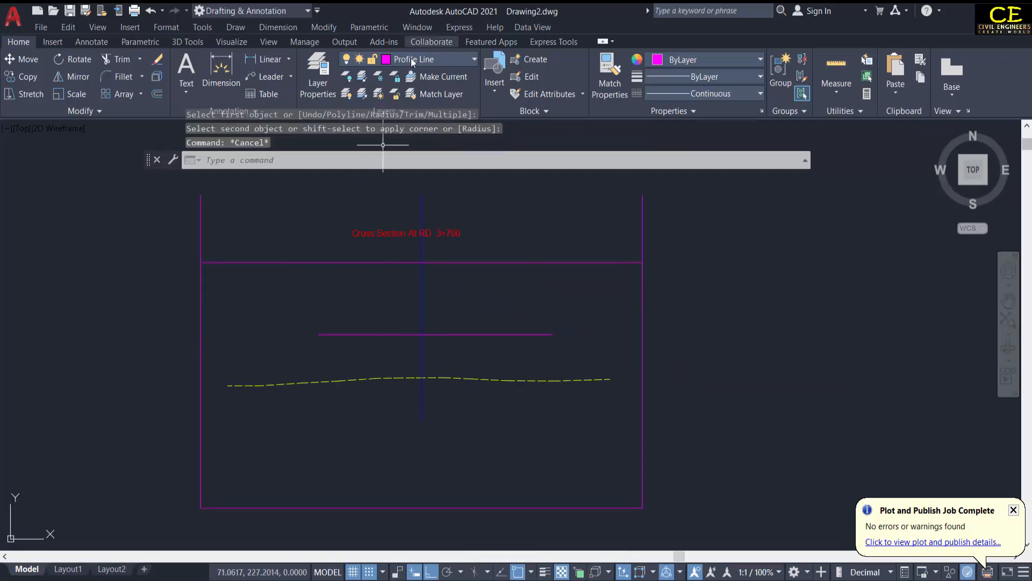
left_click(409, 58)
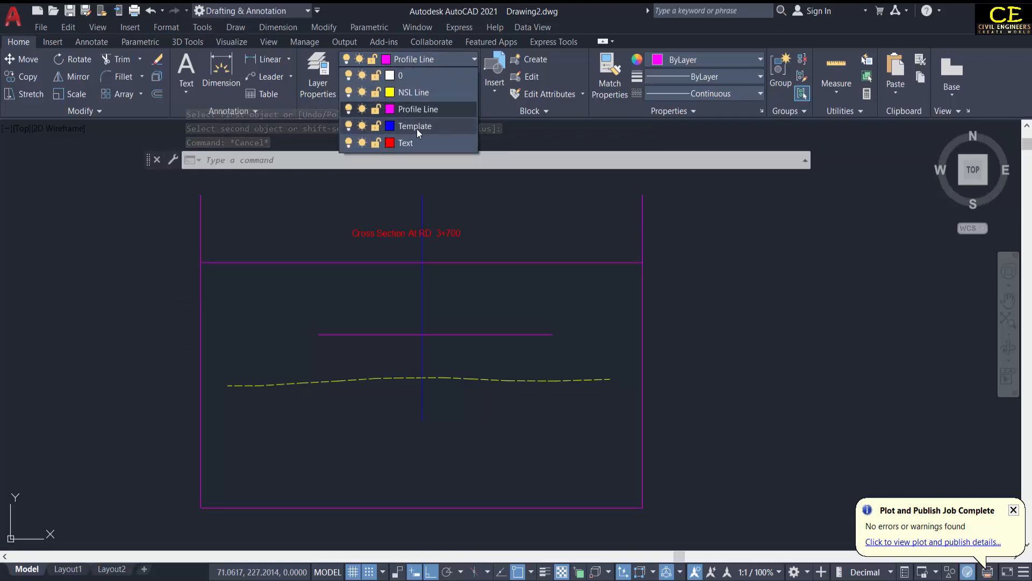
left_click(417, 128)
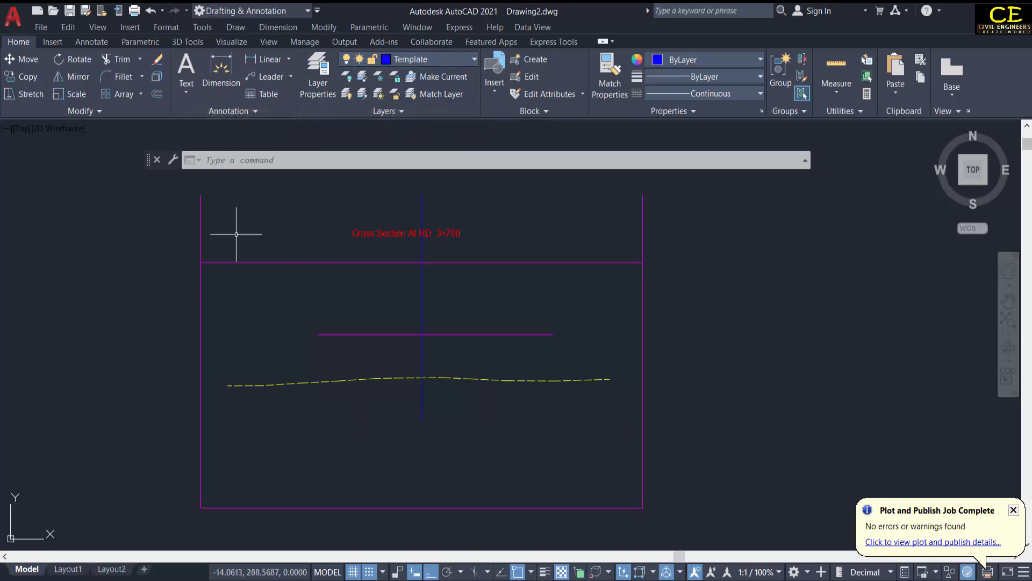
type("re")
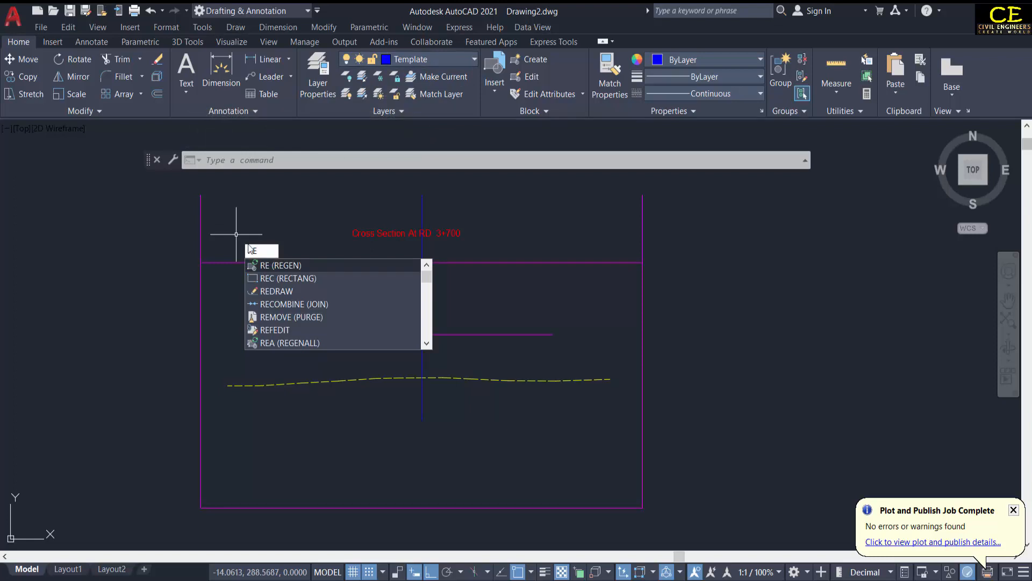
type("c")
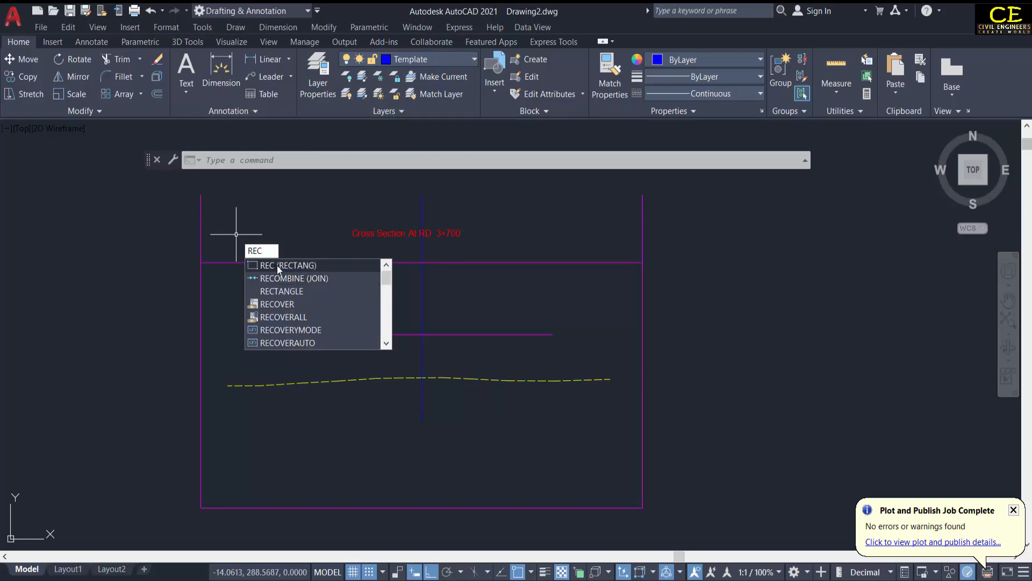
left_click(276, 266)
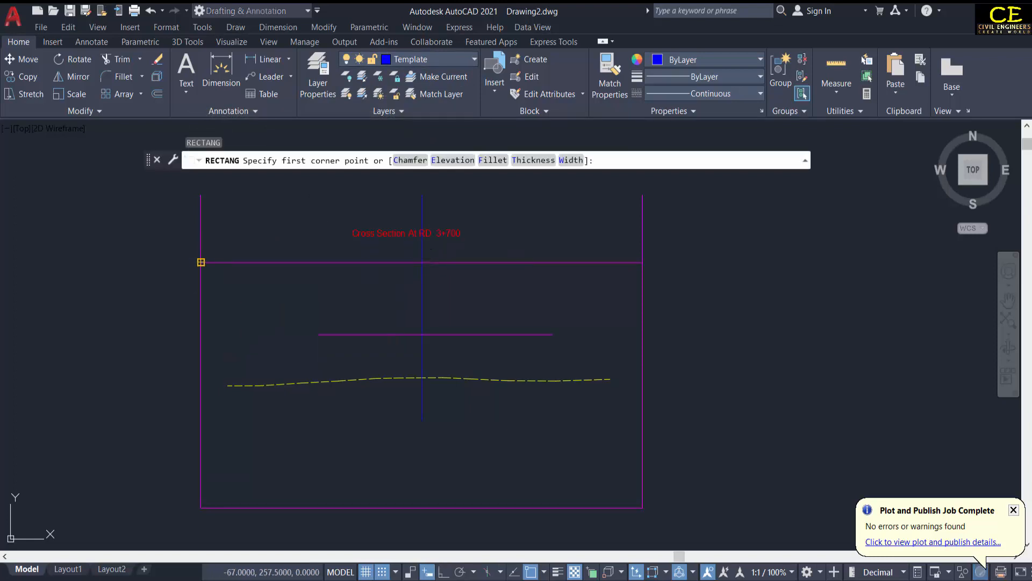
left_click(201, 262)
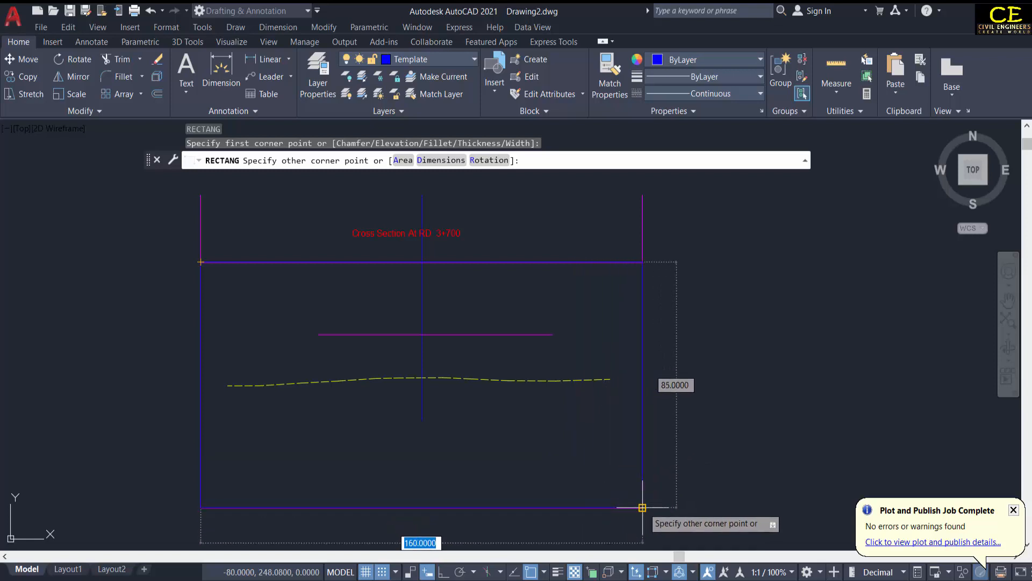
key("Escape")
Erase the magenta construction outline running along the sides and bottom of the rectangle
left_click(682, 212)
left_click(620, 220)
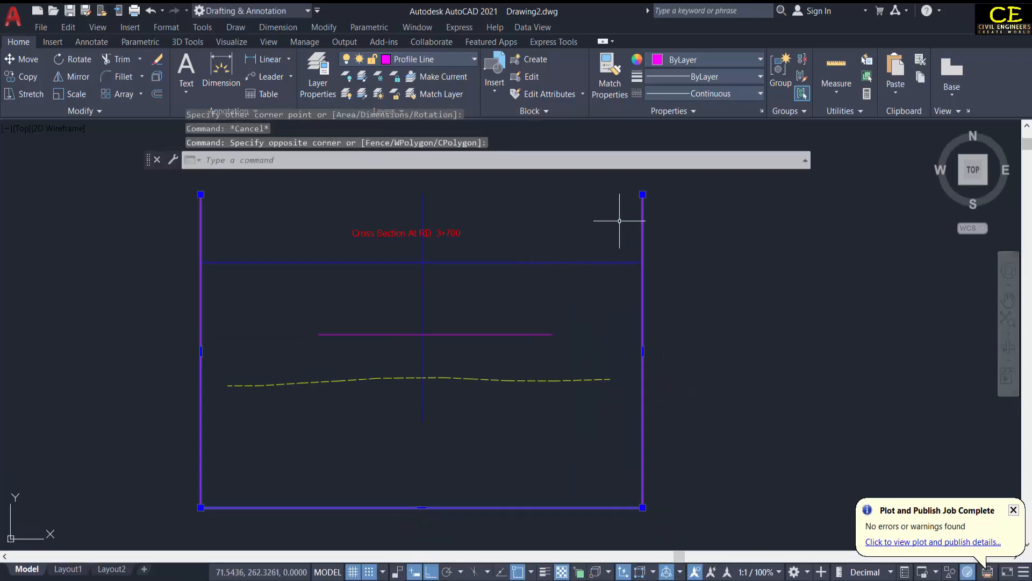
type("e")
key("Return")
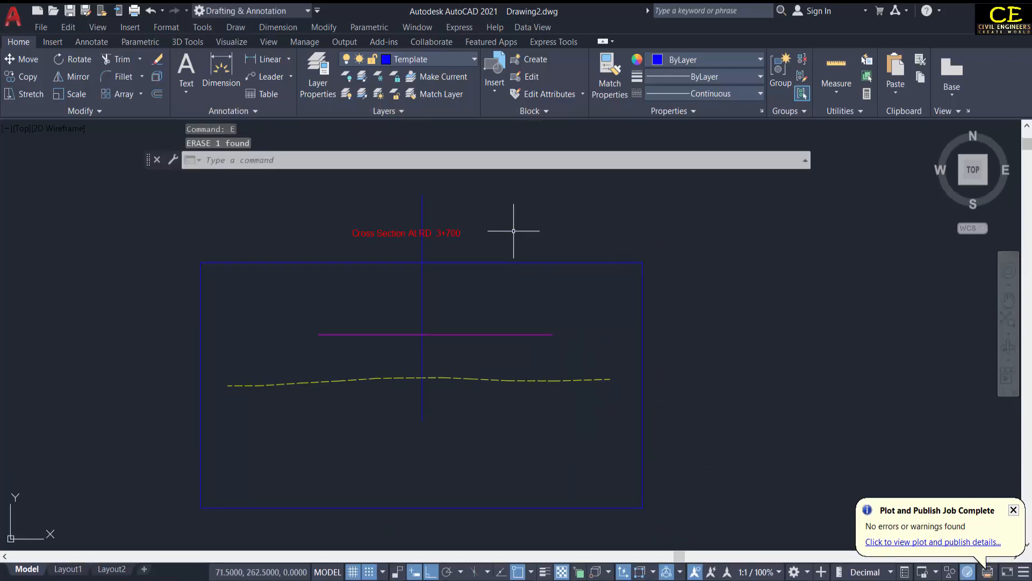
Move the cross section title straight down so it sits inside the frame just below its top edge
scroll(675, 272, "down", 2)
scroll(550, 350, "up", 2)
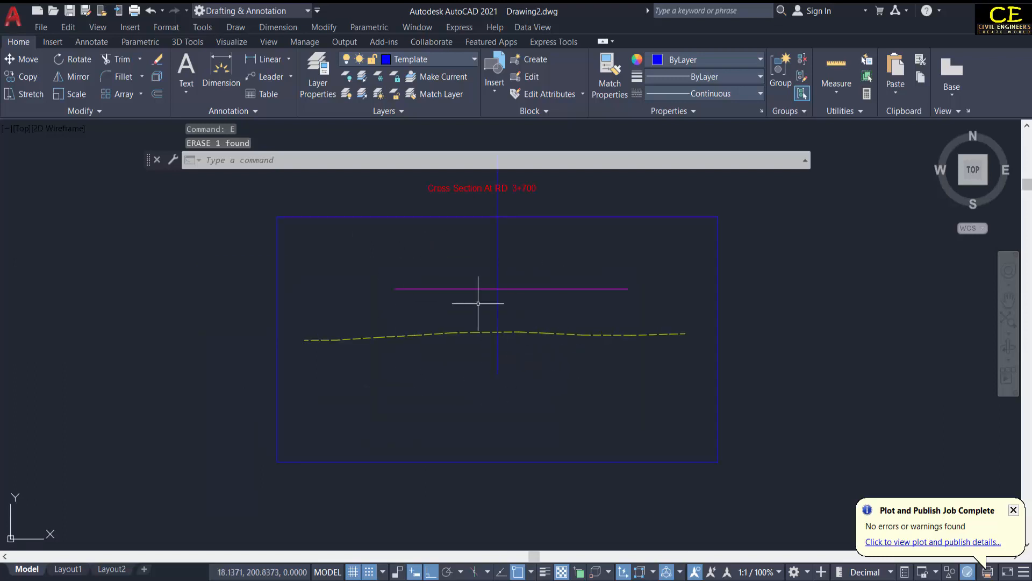
scroll(518, 240, "down", 2)
scroll(519, 208, "up", 2)
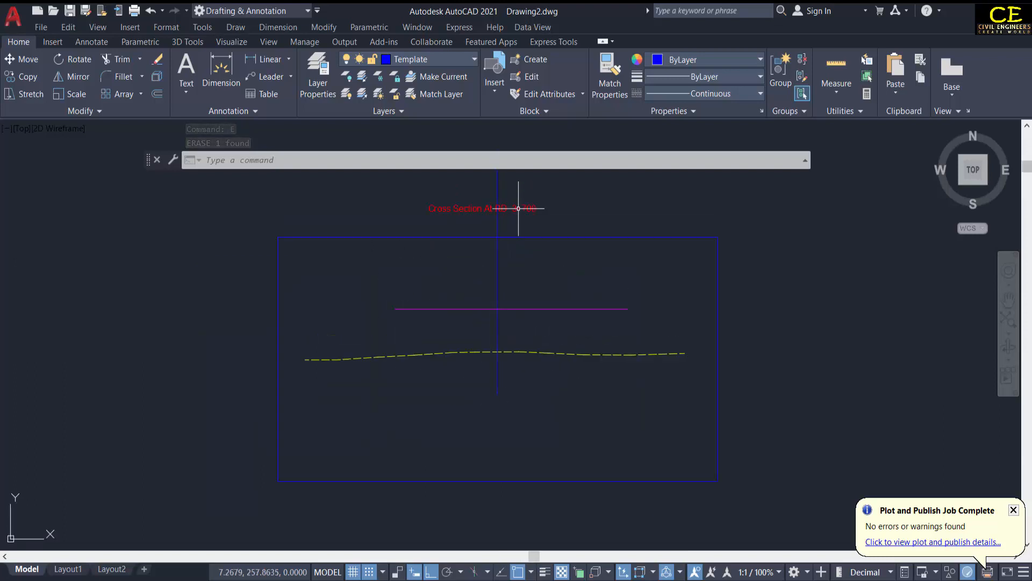
type("m")
key("Return")
left_click(519, 208)
key("Return")
left_click(571, 199)
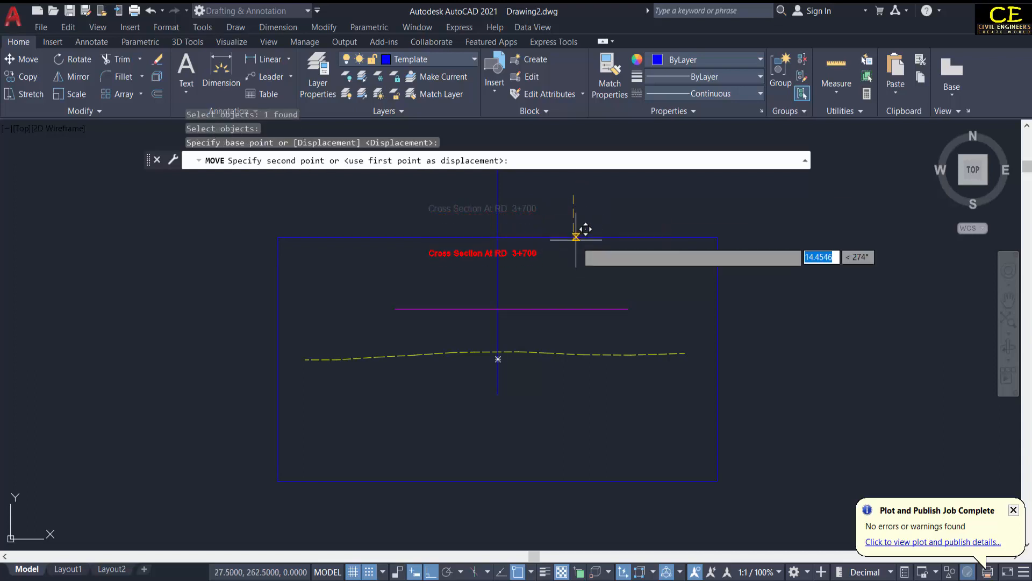
left_click(575, 238)
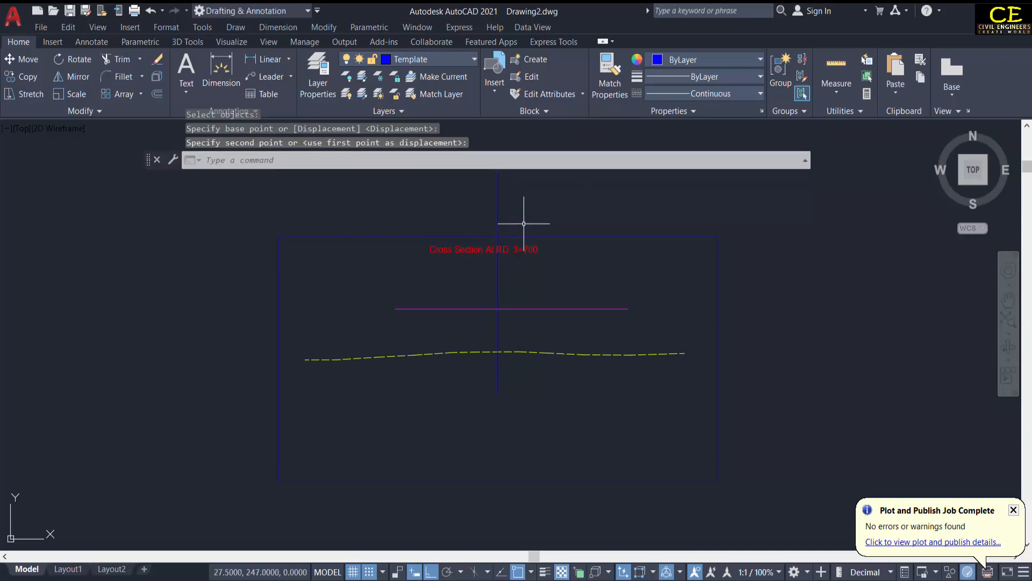
Trim the centre line at the frame's top edge and erase the leftover piece above the frame
type("tr")
key("Return")
scroll(500, 239, "up", 4)
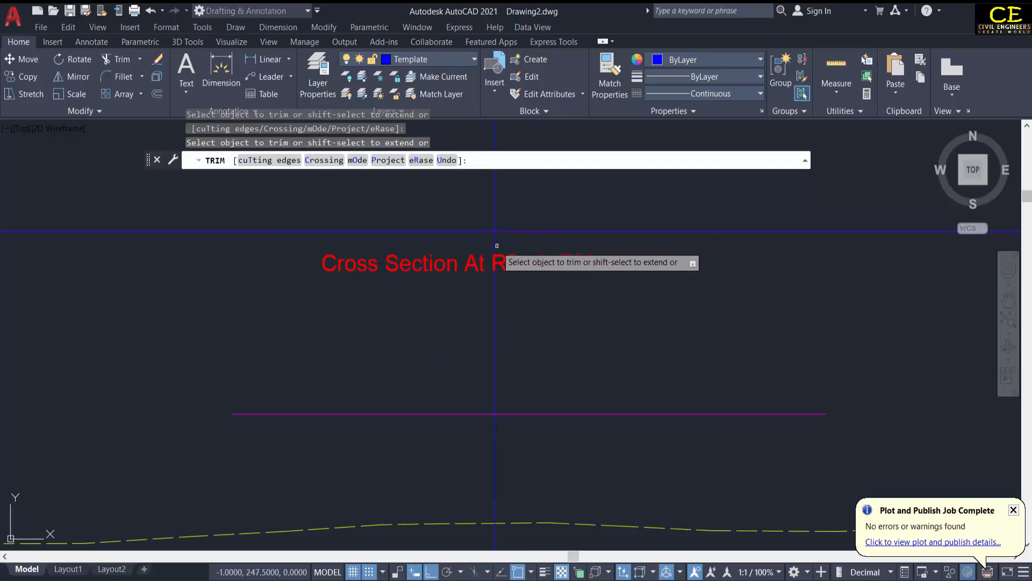
left_click(500, 245)
left_click(477, 244)
key("Escape")
left_click(518, 199)
left_click(478, 195)
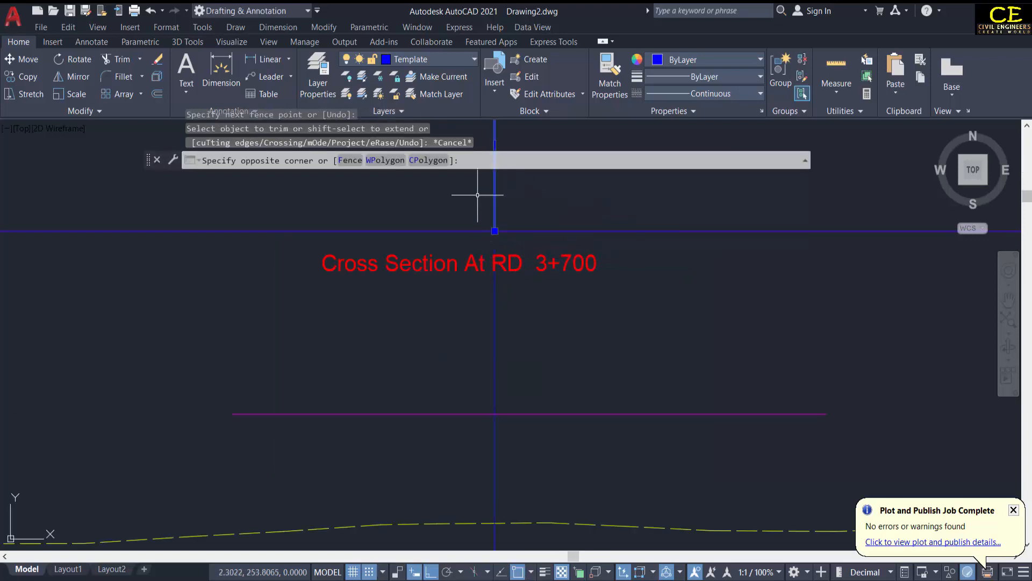
type("e")
key("Return")
scroll(648, 301, "down", 3)
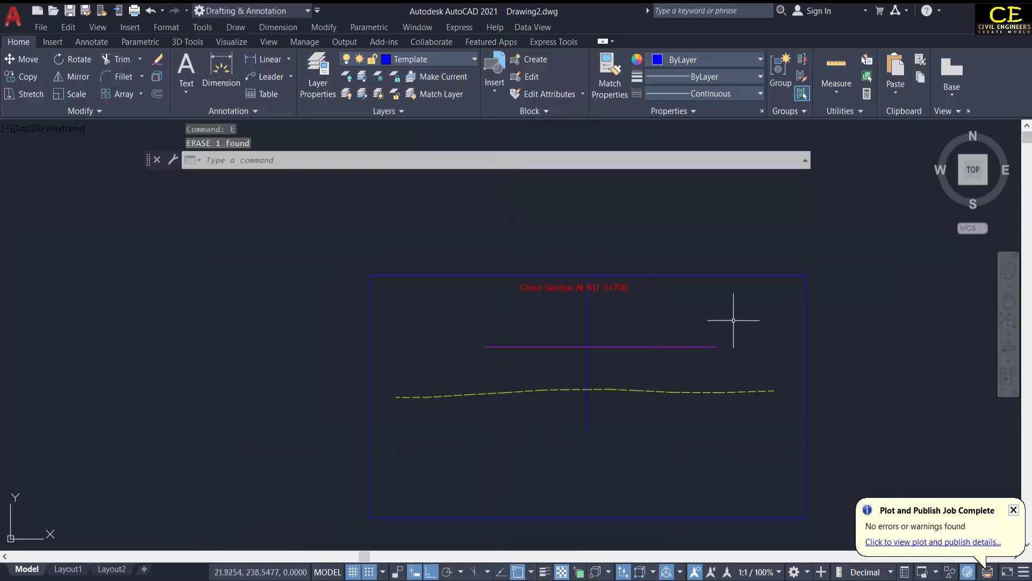
scroll(547, 320, "down", 2)
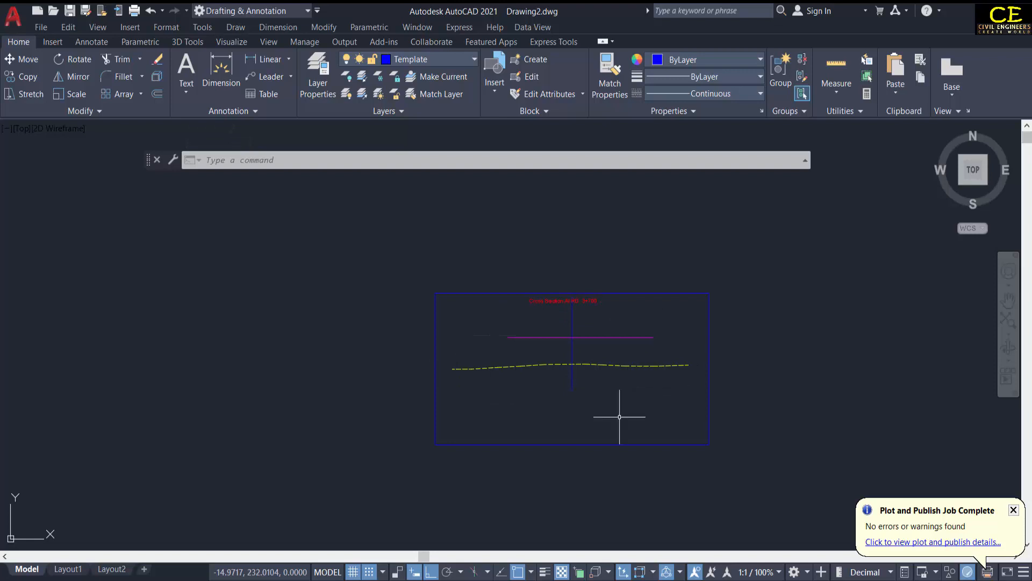
Draw a polyline along the frame's bottom edge from its lower-left to its lower-right corner
scroll(486, 429, "up", 2)
type("p")
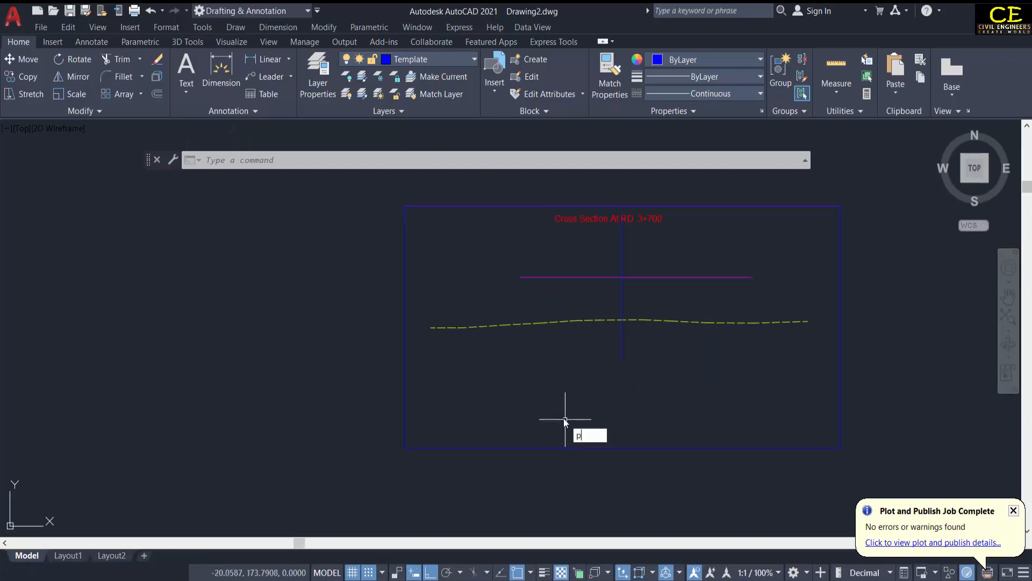
type("l")
key("Return")
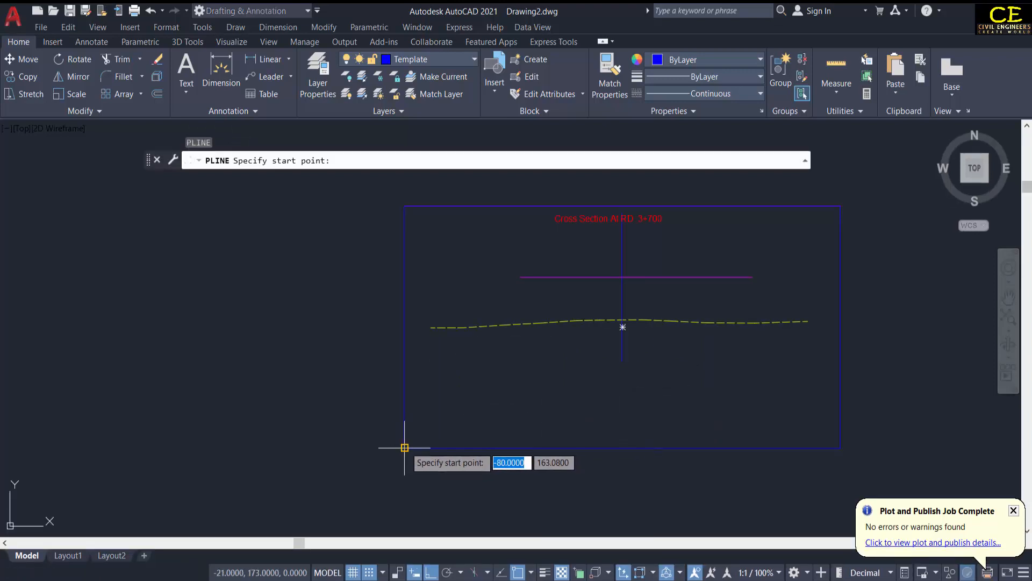
left_click(405, 447)
left_click(840, 448)
key("Escape")
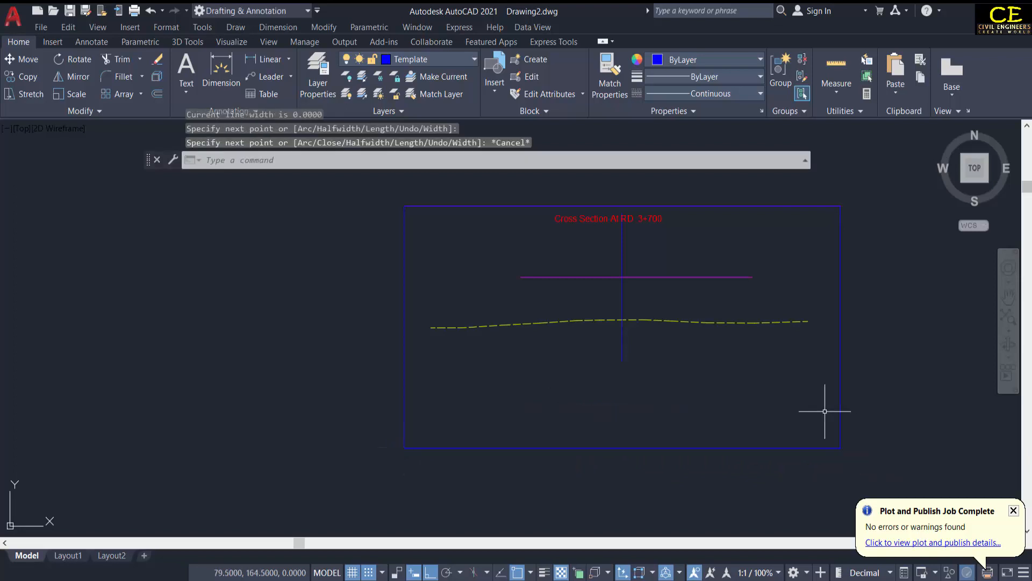
Offset the frame's bottom line upward by 15, then offset the new line up another 15 to form two rows
type("o")
key("Return")
type("1")
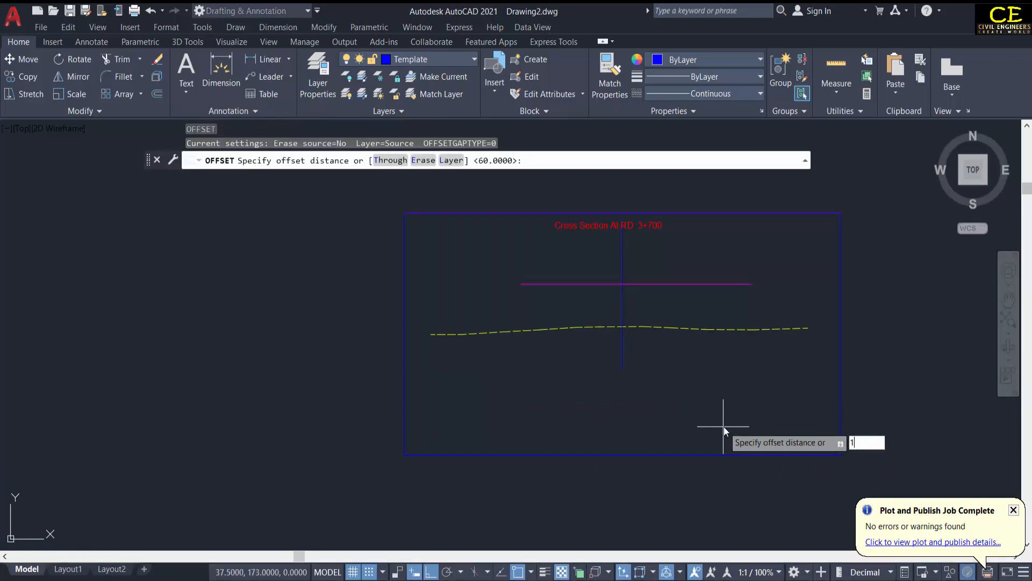
type("5")
key("Return")
left_click(647, 455)
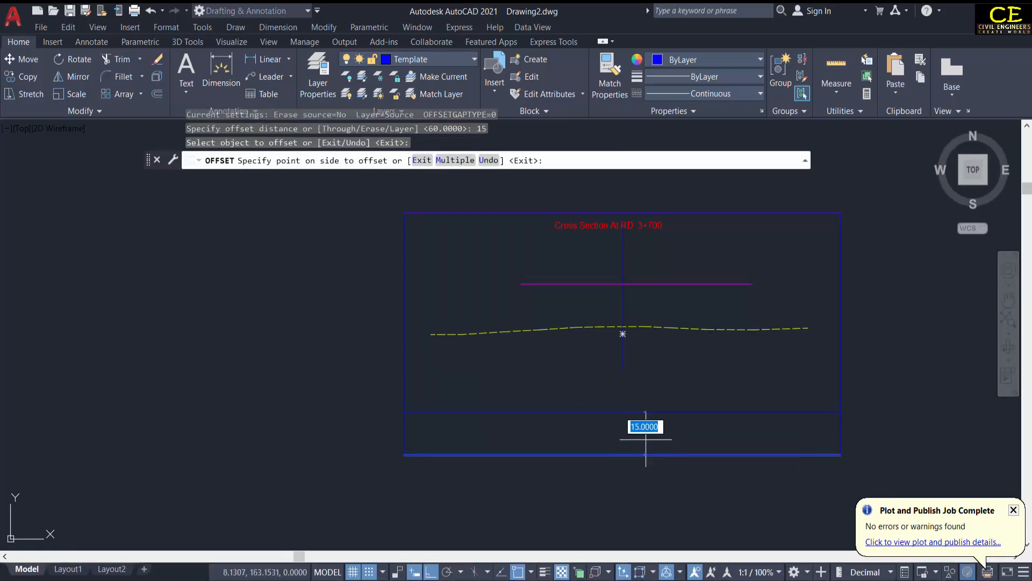
left_click(646, 440)
left_click(626, 412)
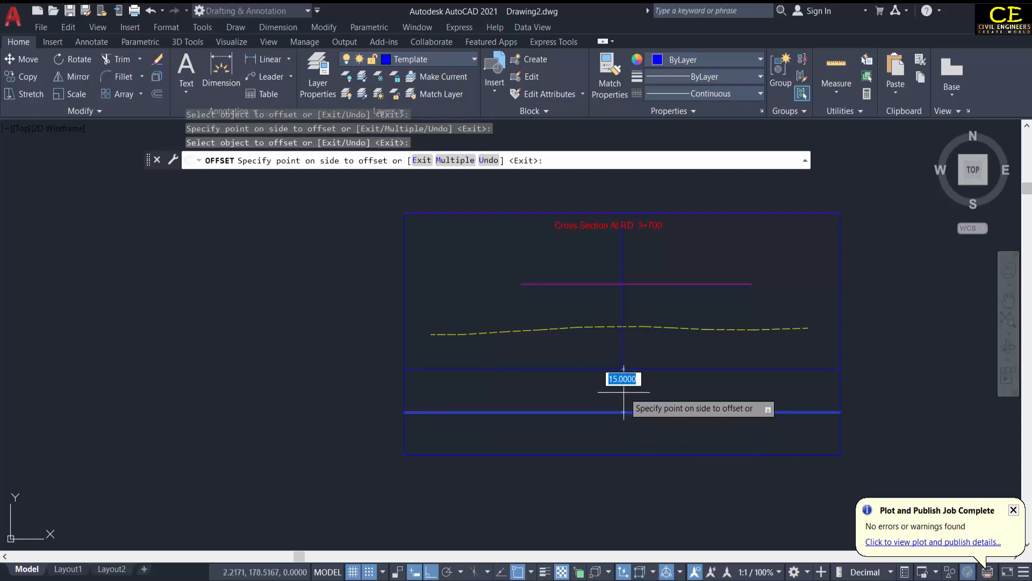
left_click(629, 418)
key("Escape")
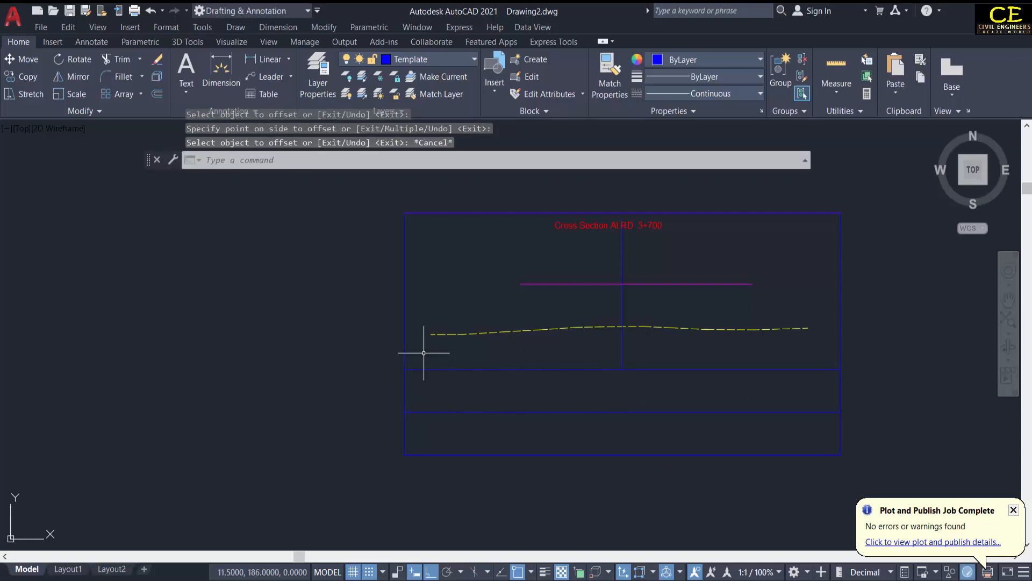
Draw a line along the frame's left edge from its upper-left to its lower-left corner
type("l")
key("Return")
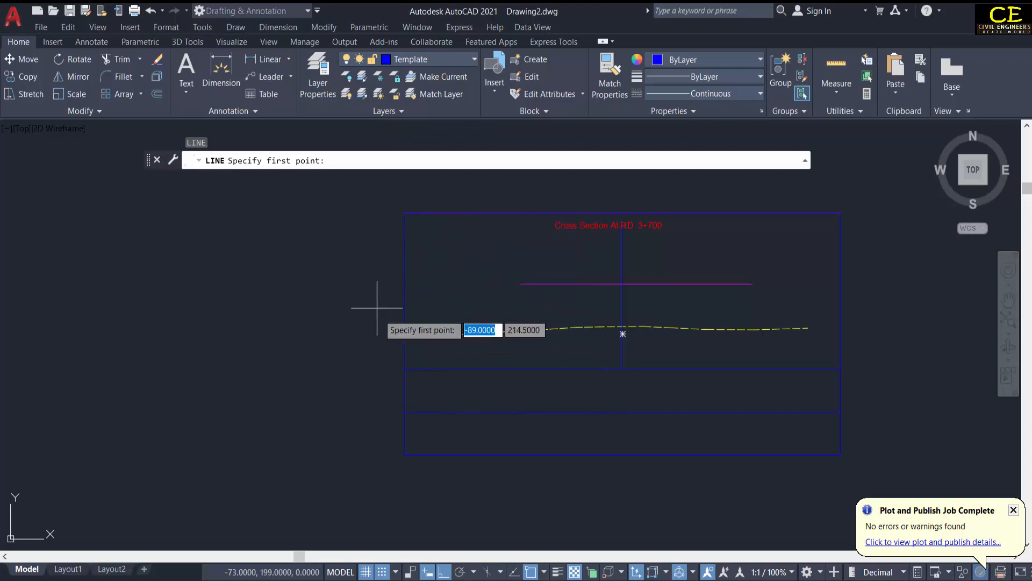
key("Escape")
key("Return")
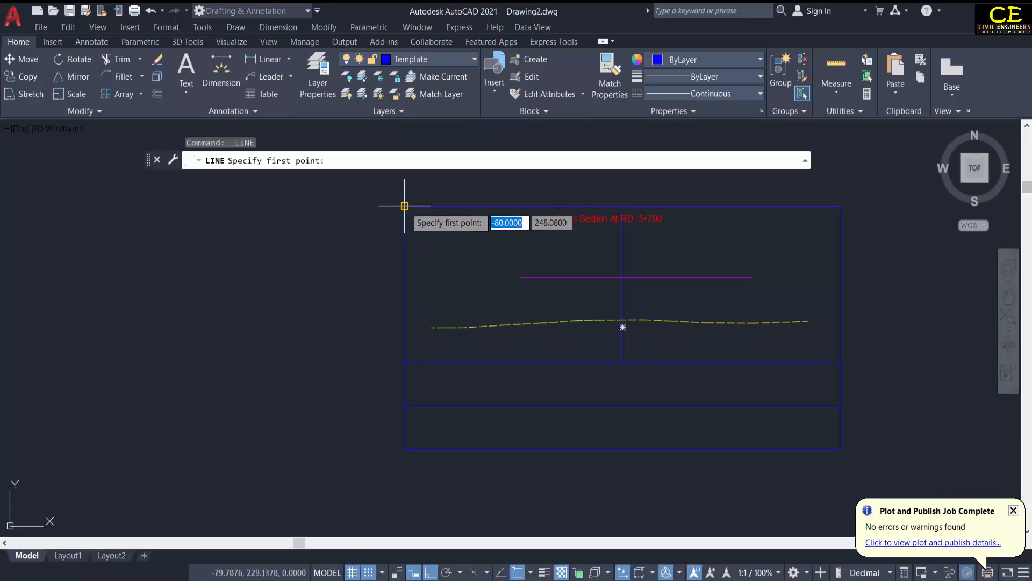
left_click(405, 205)
left_click(405, 447)
key("Escape")
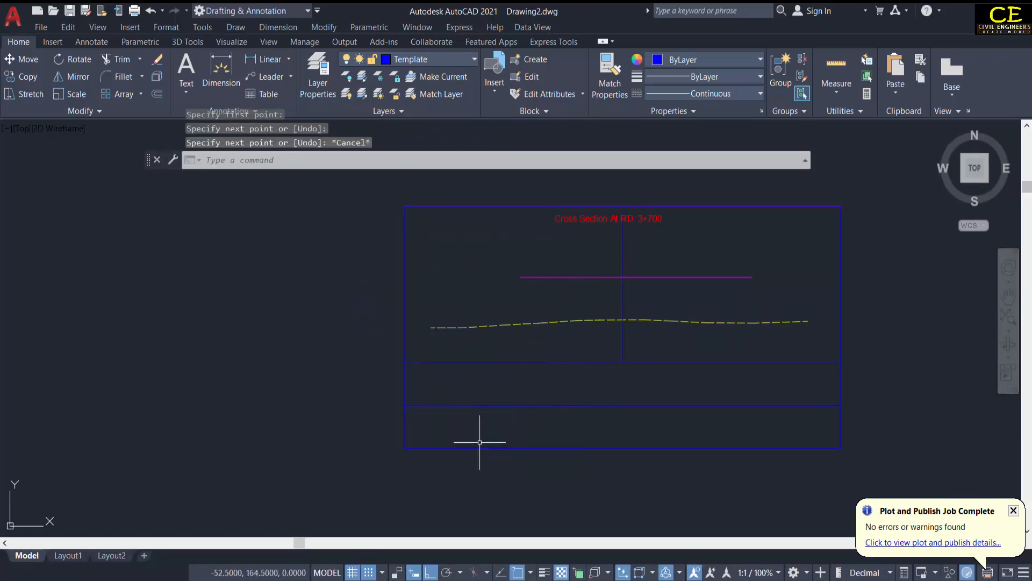
Offset the line on the frame's left edge by 15 to the inside to form a column
type("o")
key("Return")
type("15")
key("Return")
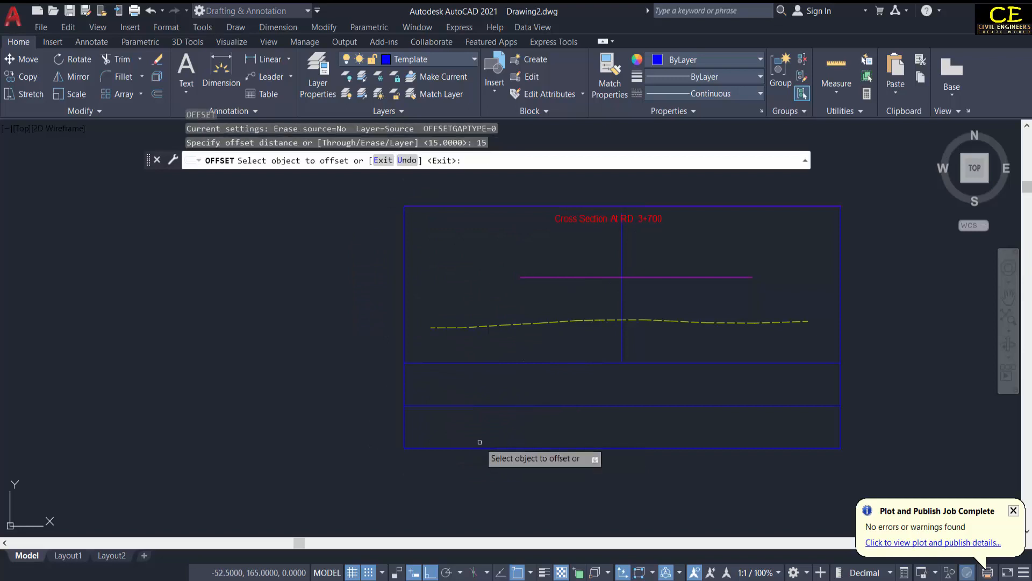
left_click(404, 429)
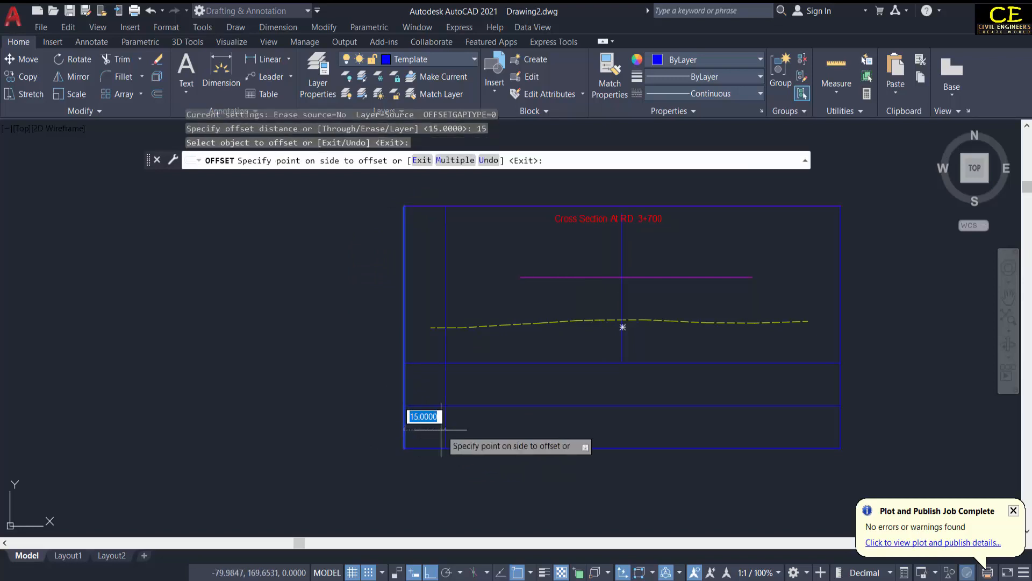
left_click(449, 433)
key("Escape")
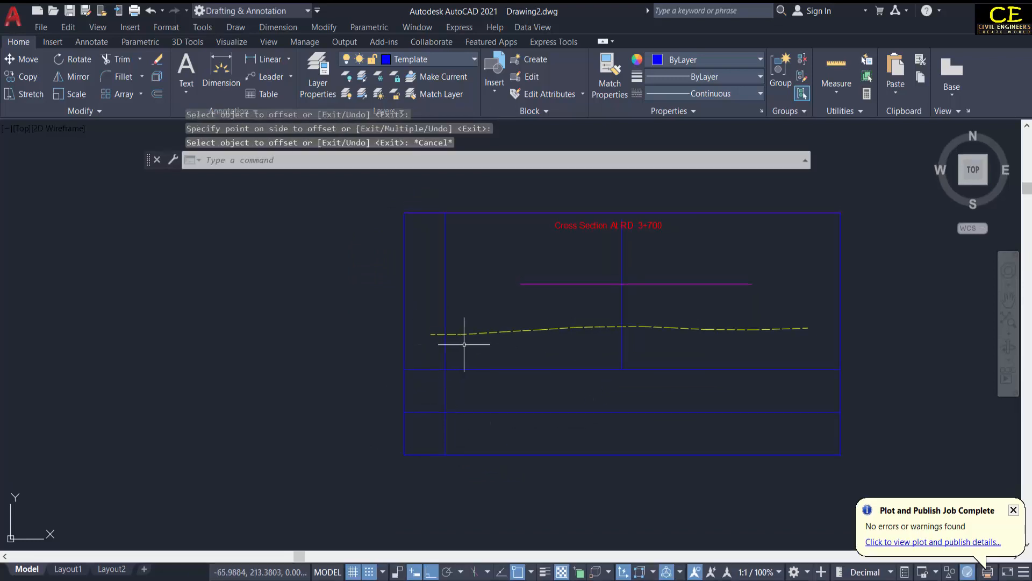
Move the frame, its bottom line, both row lines and the column line about 9 units horizontally to the left
type("m")
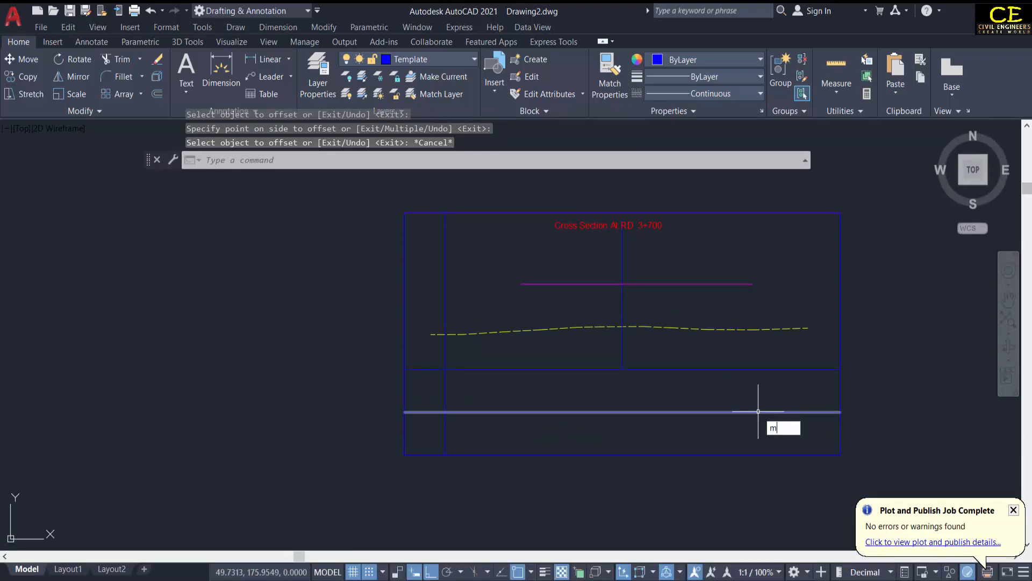
key("Return")
left_click(863, 363)
left_click(760, 454)
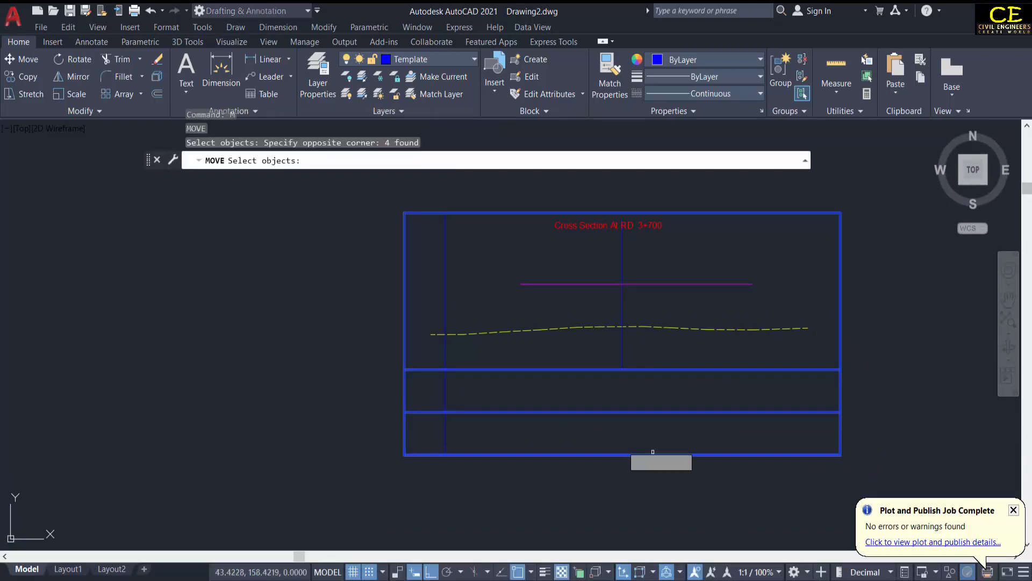
left_click(479, 246)
left_click(410, 280)
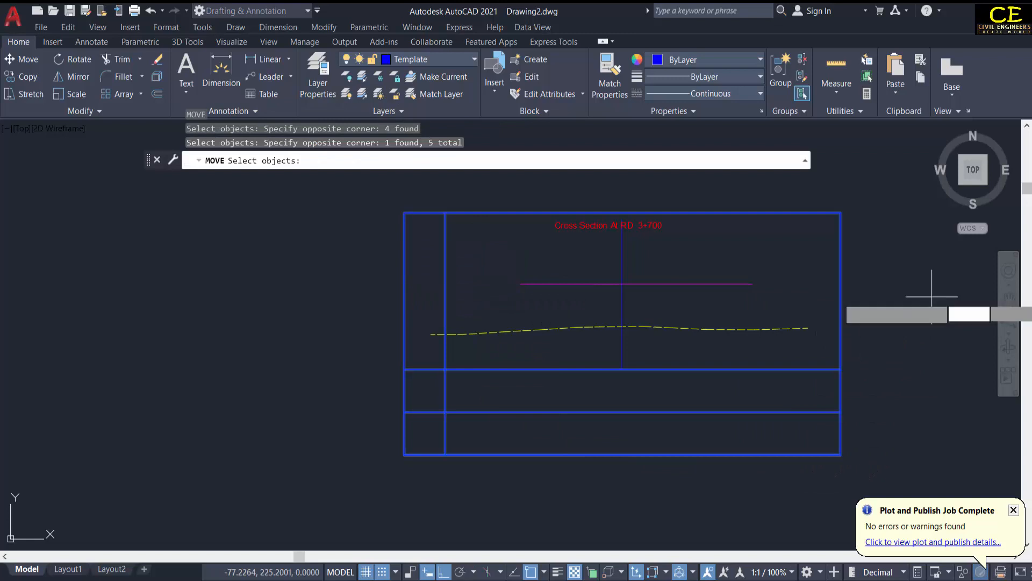
key("Return")
left_click(933, 297)
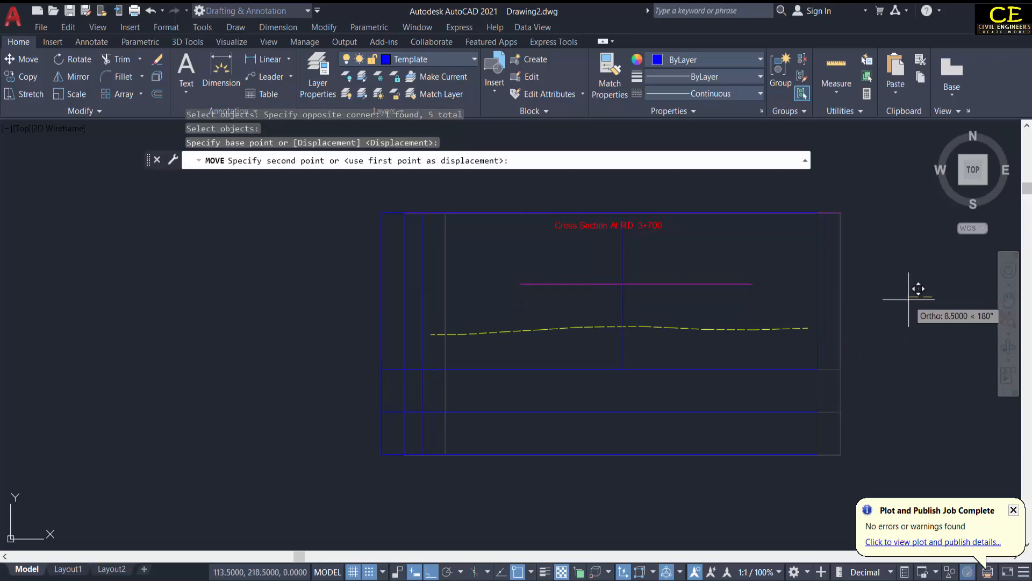
left_click(907, 298)
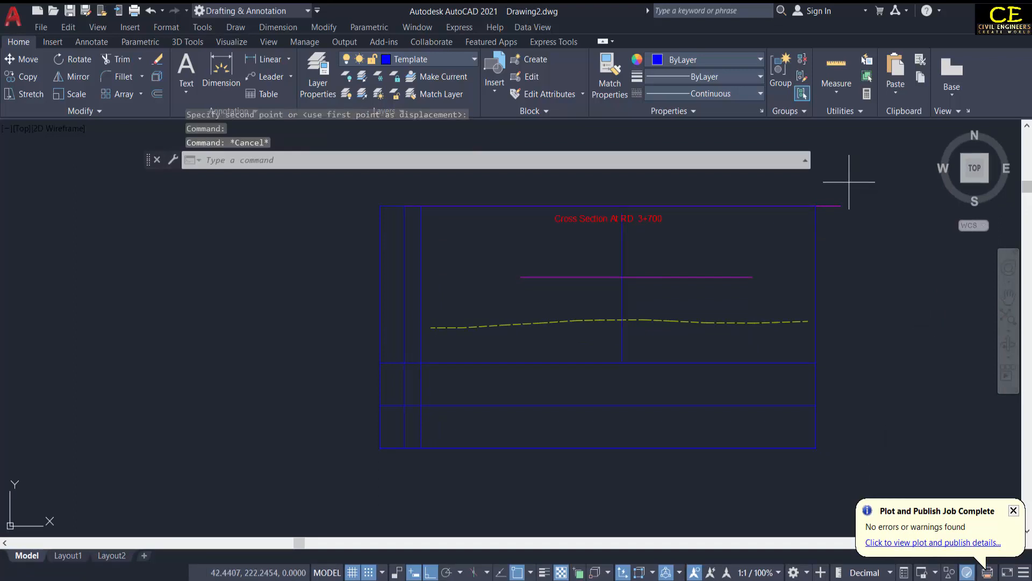
Erase the magenta leftover at the frame's upper-right corner and the stray vertical line between its left edge and the column line
left_click(854, 180)
left_click(825, 216)
type("e")
key("Return")
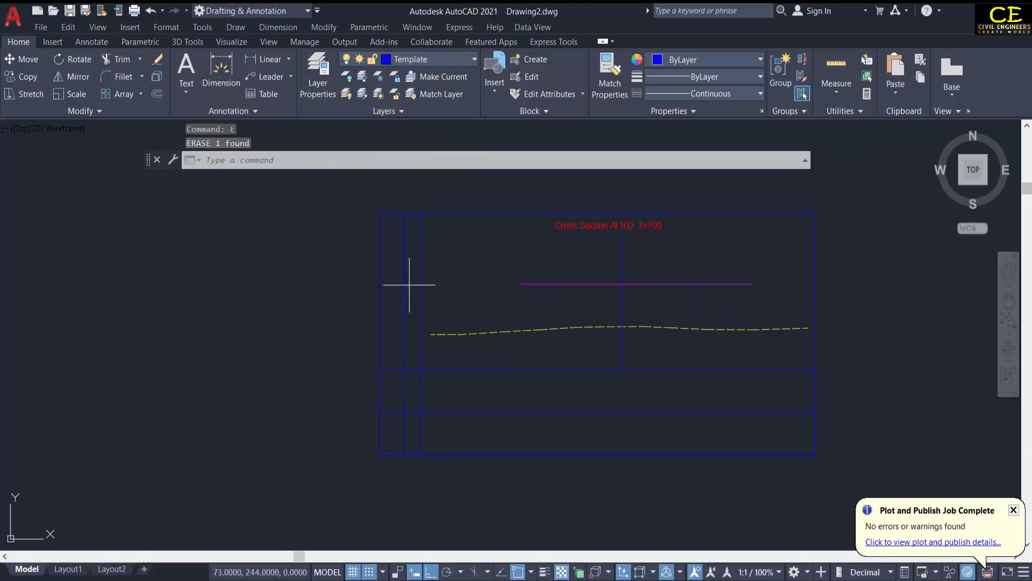
left_click(408, 285)
left_click(400, 295)
key("Return")
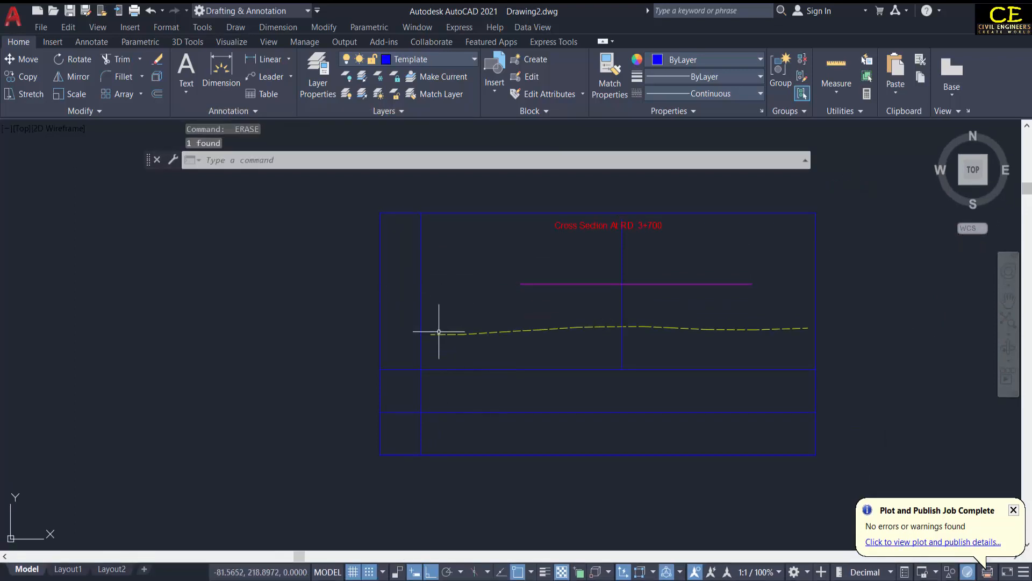
Trim away the part of the column line above the upper row line
type("tr")
key("Return")
left_click_drag(433, 354, 403, 359)
key("Escape")
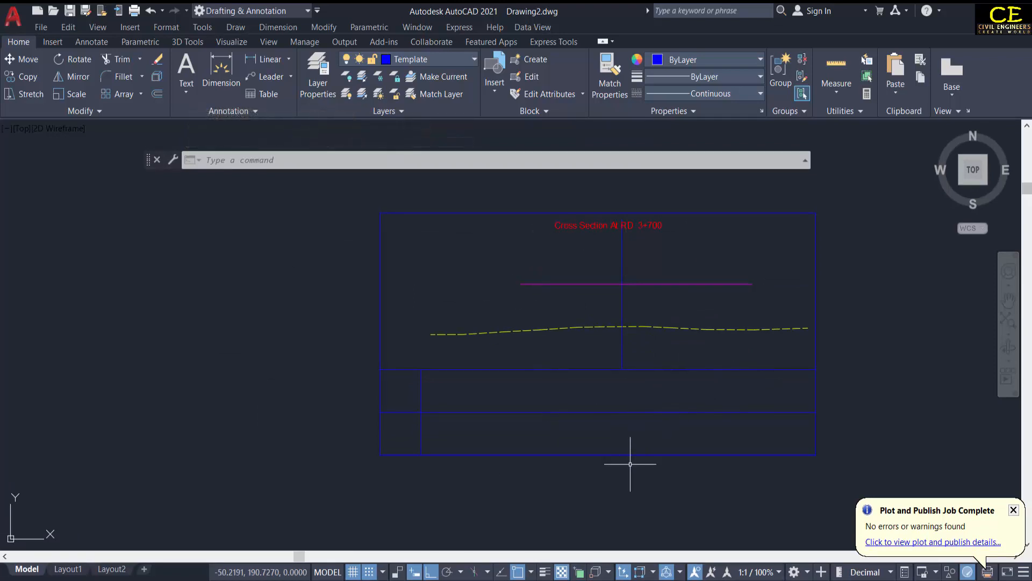
Draw a horizontal polyline with Ortho on through the middle of the lower row, from the frame's left edge to its right edge
scroll(629, 461, "up", 2)
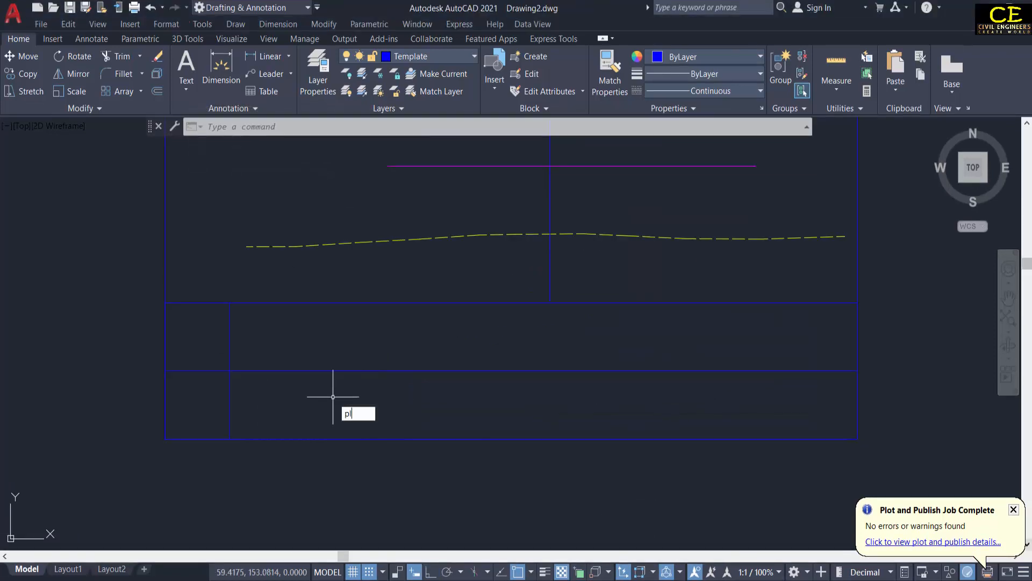
key("Return")
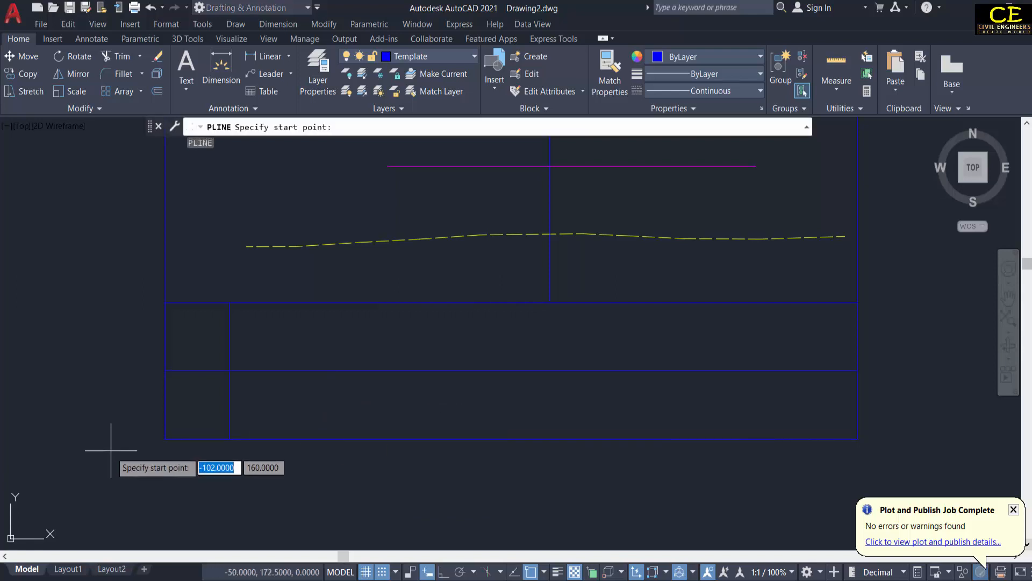
left_click(164, 404)
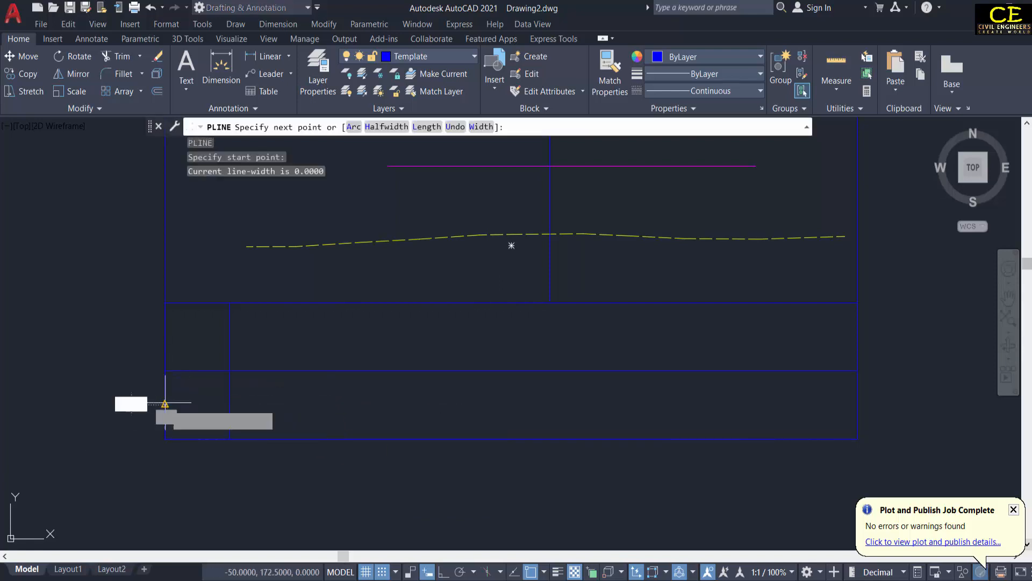
key("F8")
left_click(857, 405)
key("Escape")
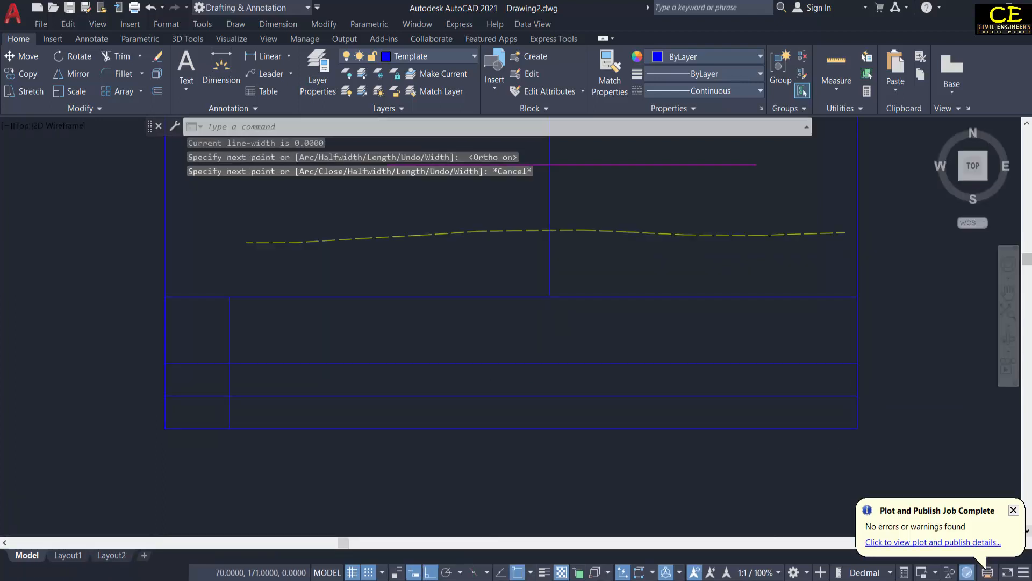
Draw a horizontal polyline through the middle of the upper row, from the frame's left edge to its right edge
key("Return")
left_click(164, 336)
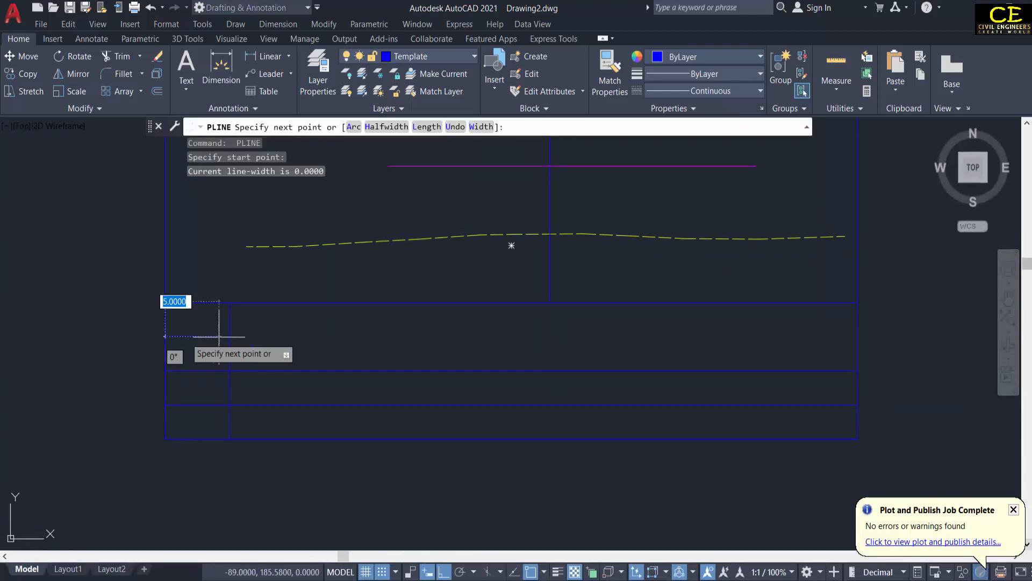
left_click(857, 336)
key("Escape")
scroll(422, 435, "down", 2)
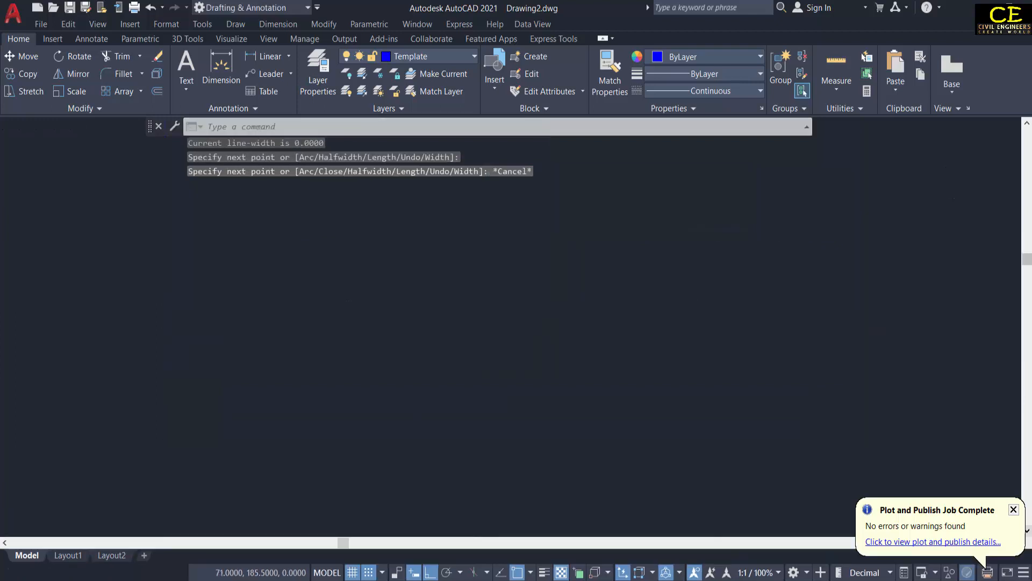
Copy the cross-section title text into the first two cells of the label column with Ortho off
type("c")
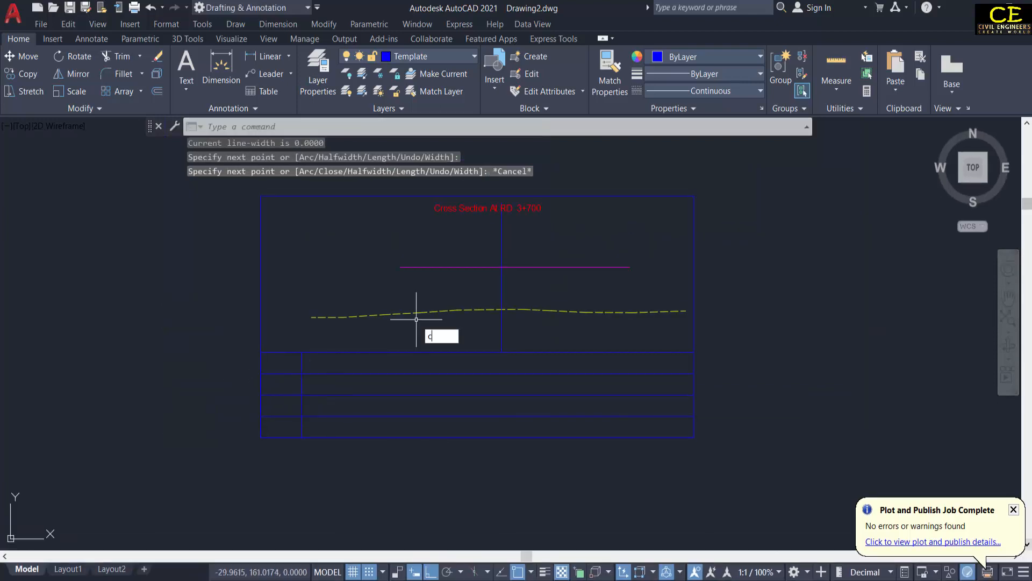
type("o")
key("Return")
left_click(461, 224)
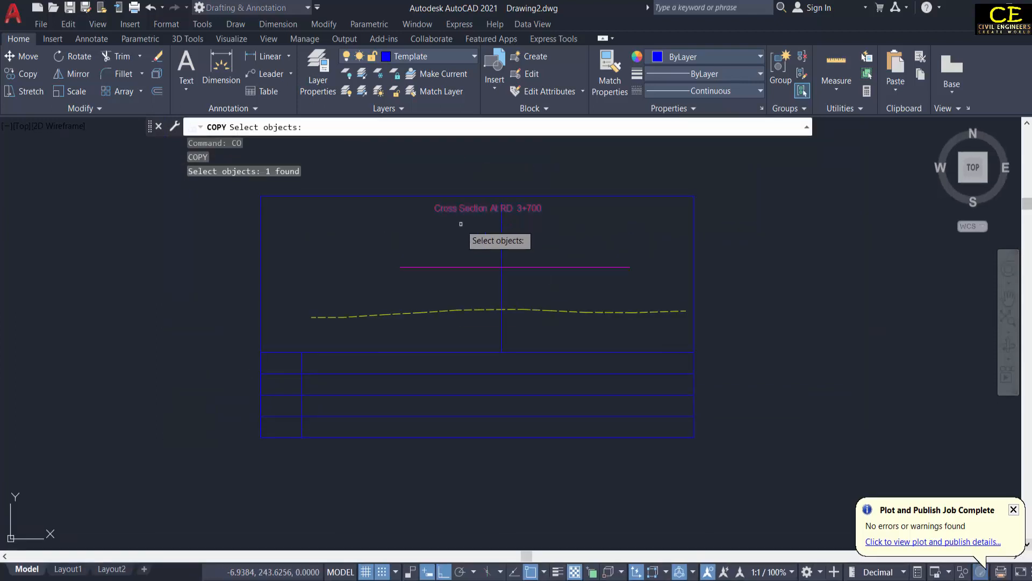
key("Return")
left_click(470, 215)
scroll(329, 369, "up", 2)
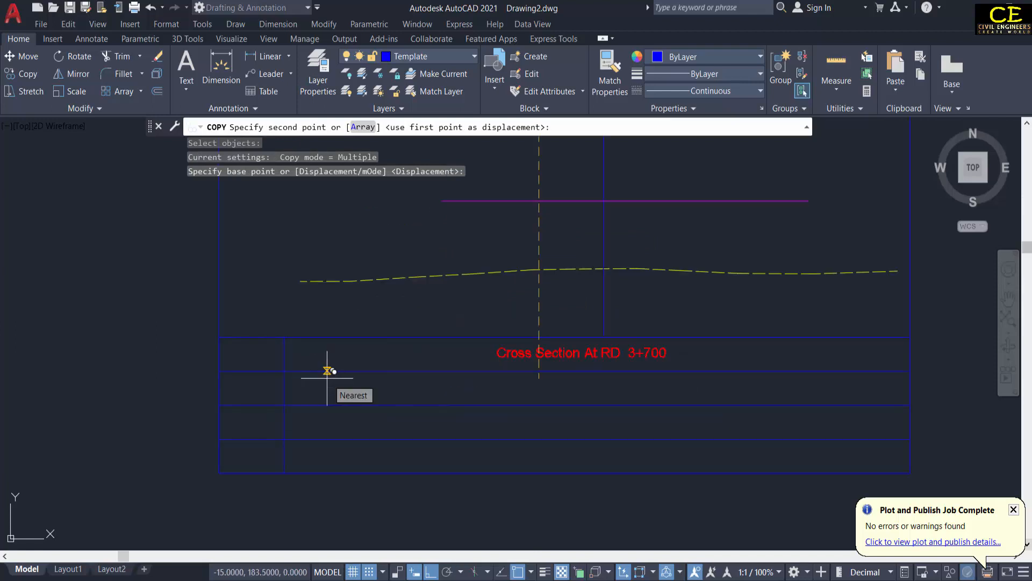
key("F8")
scroll(271, 371, "up", 2)
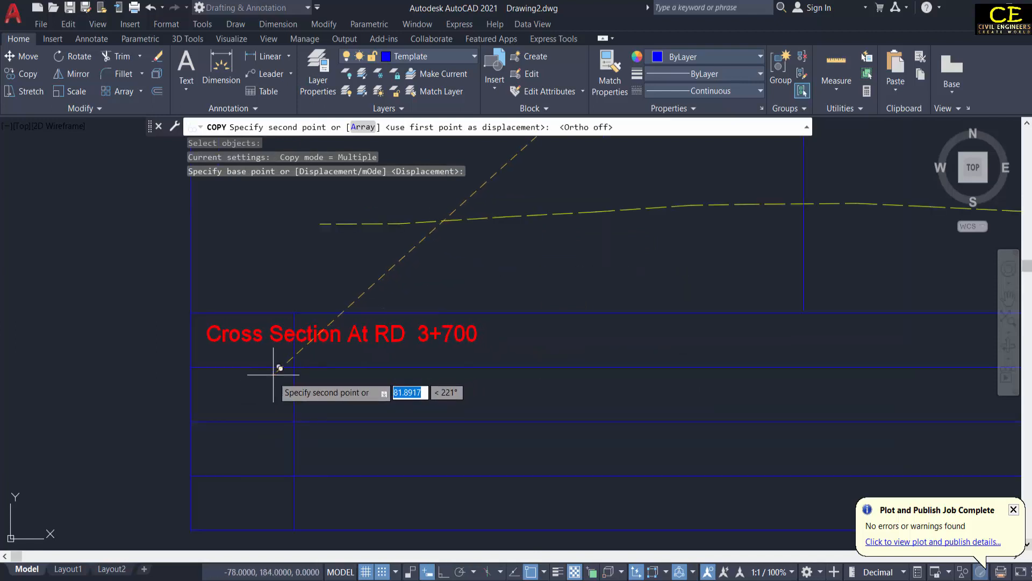
left_click(276, 372)
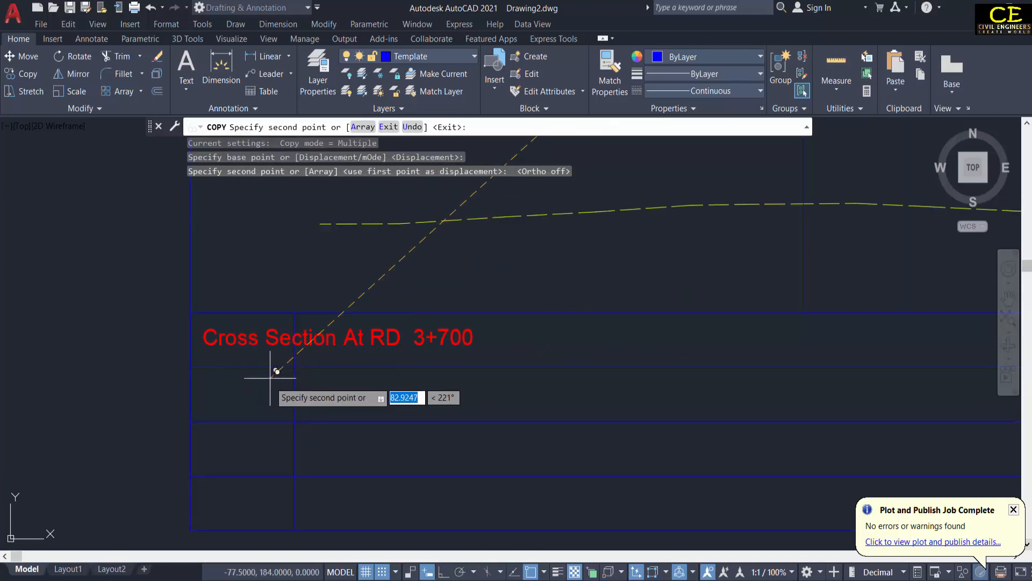
left_click(267, 432)
key("Escape")
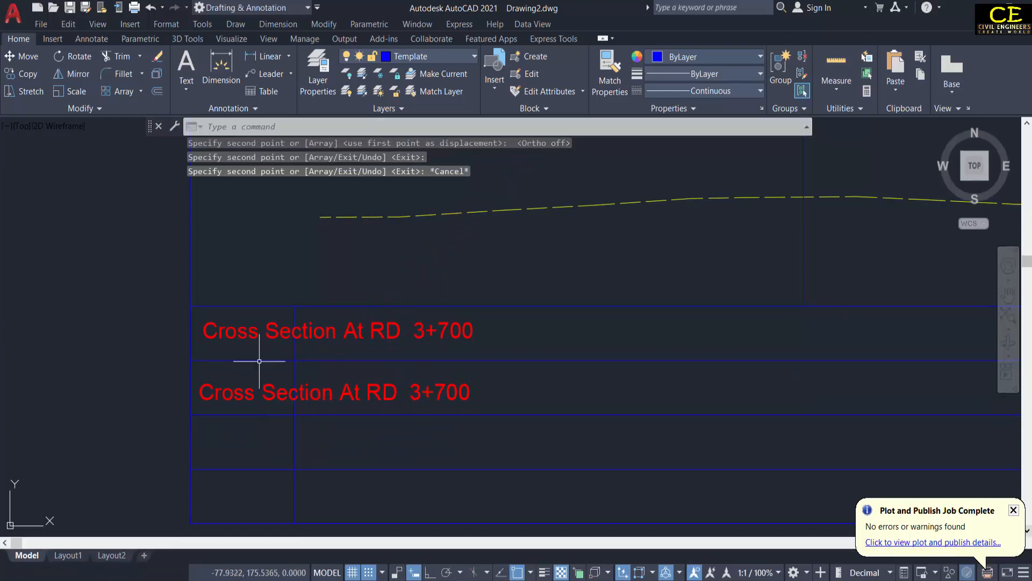
Change the upper copied text to "Elevation" and the one below it to "Distance"
double_click(273, 334)
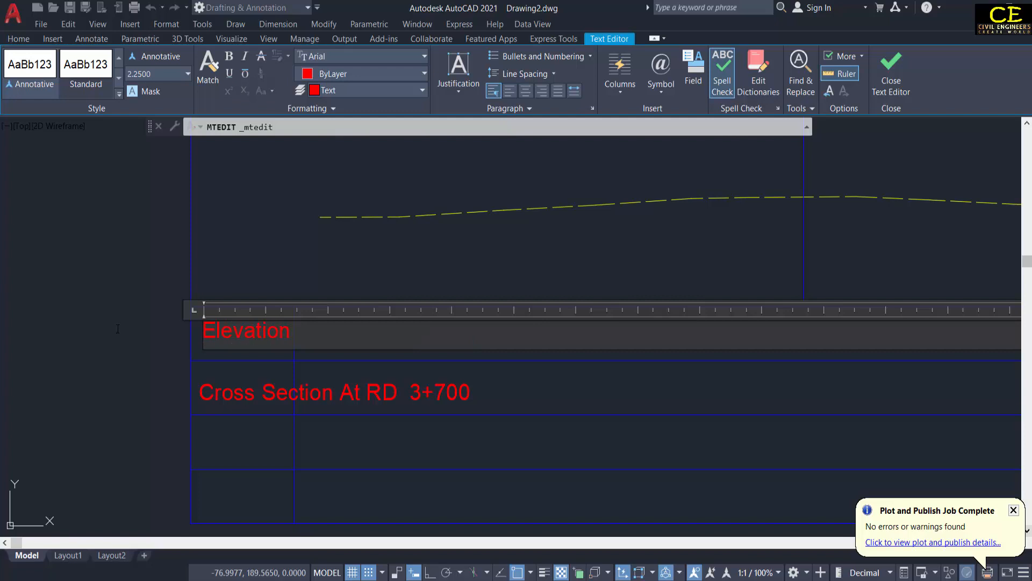
left_click(199, 431)
double_click(247, 394)
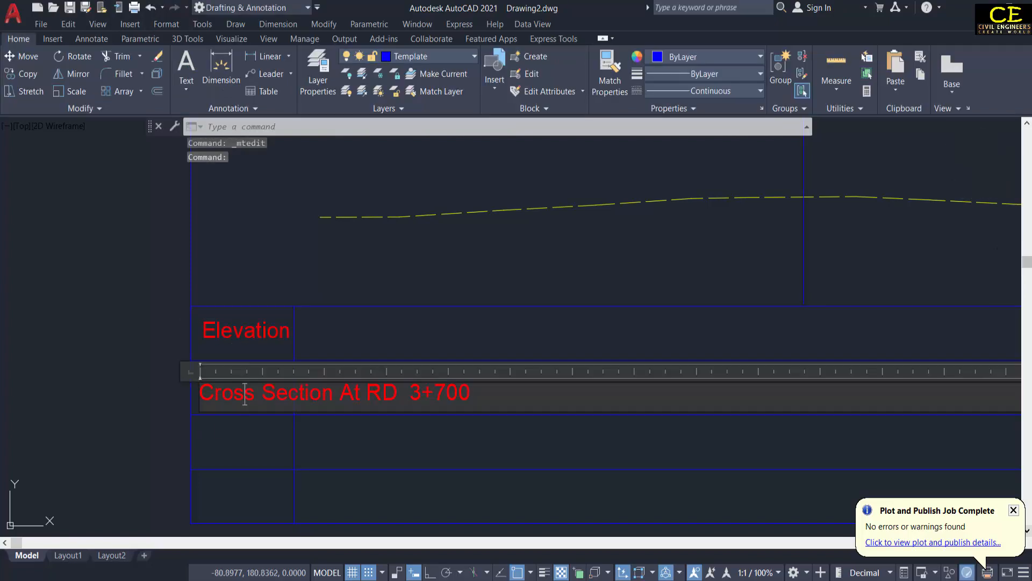
key("ctrl+a")
type("D")
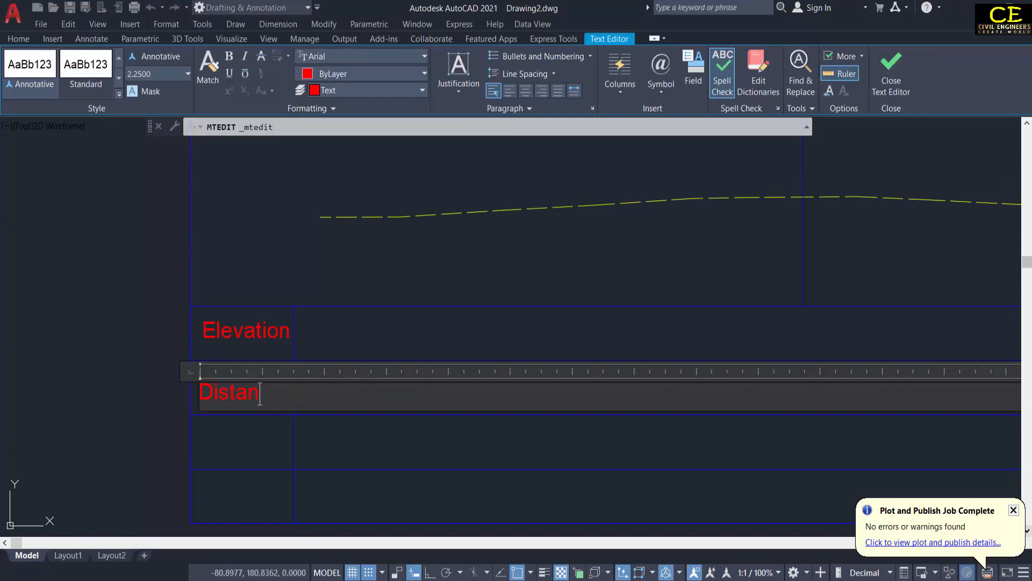
key("Escape")
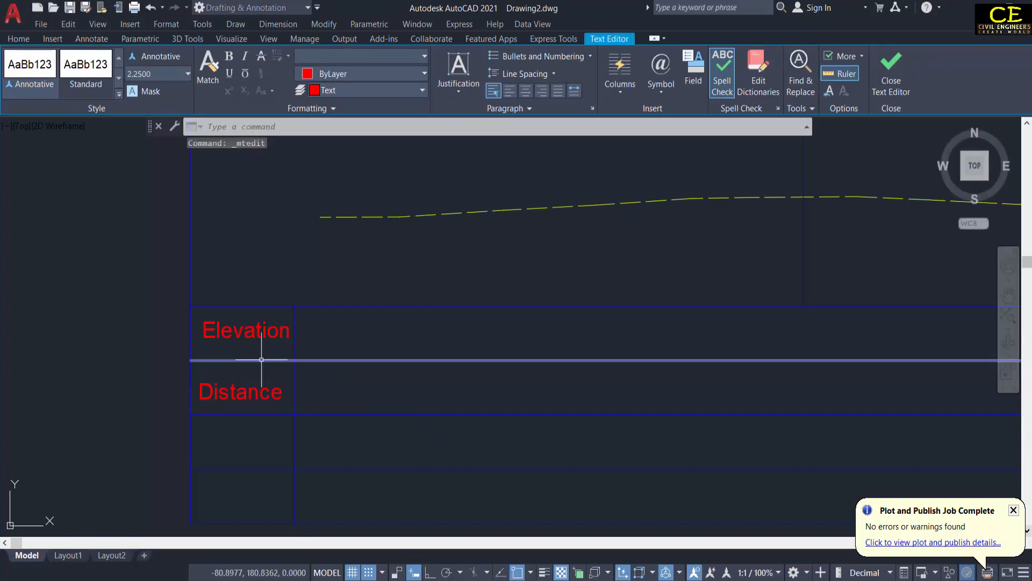
Copy the Elevation and Distance labels straight down with Ortho on into the two lower rows of the label column
type("co")
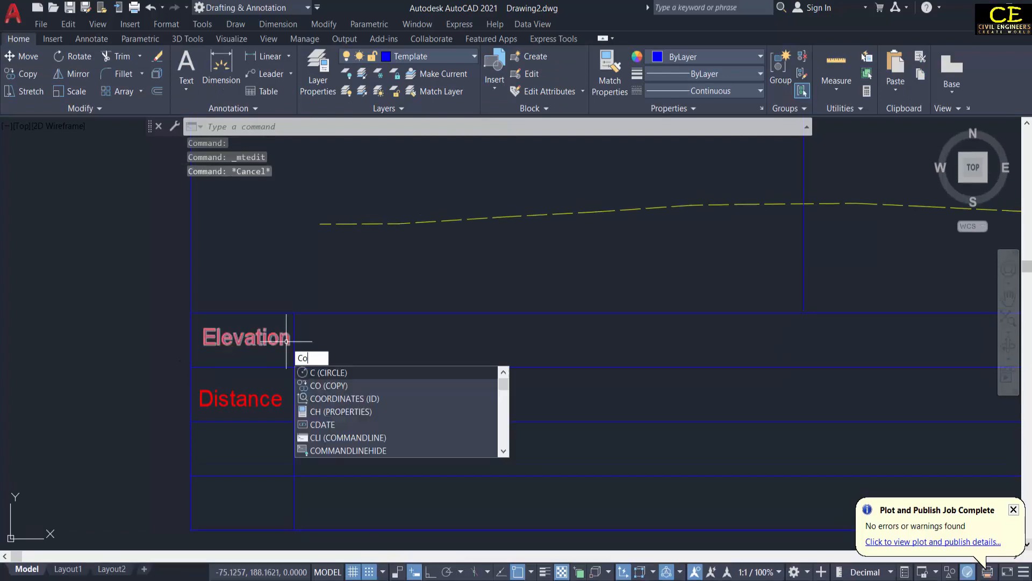
key("Return")
left_click(269, 339)
left_click(266, 401)
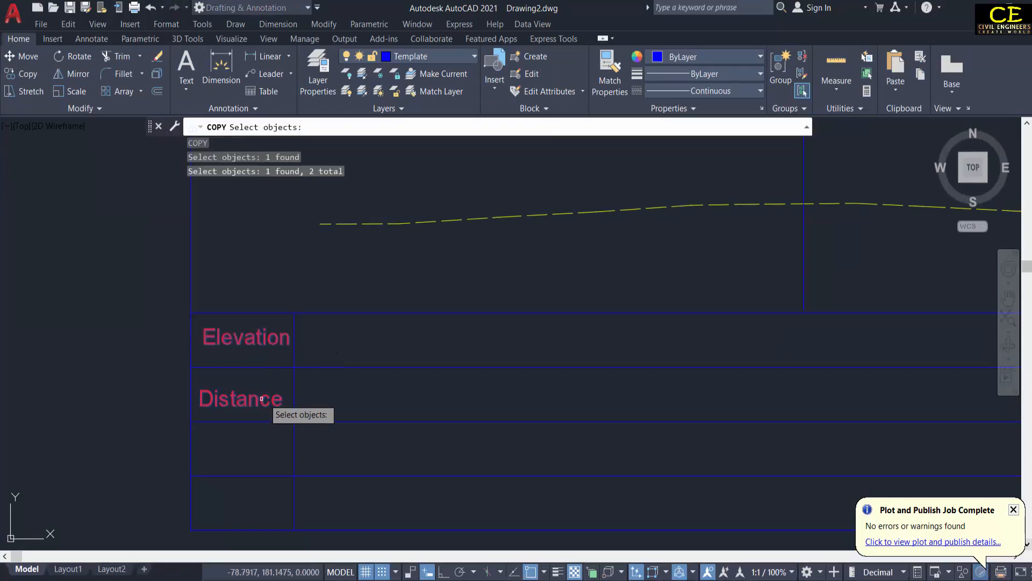
key("Return")
left_click(378, 343)
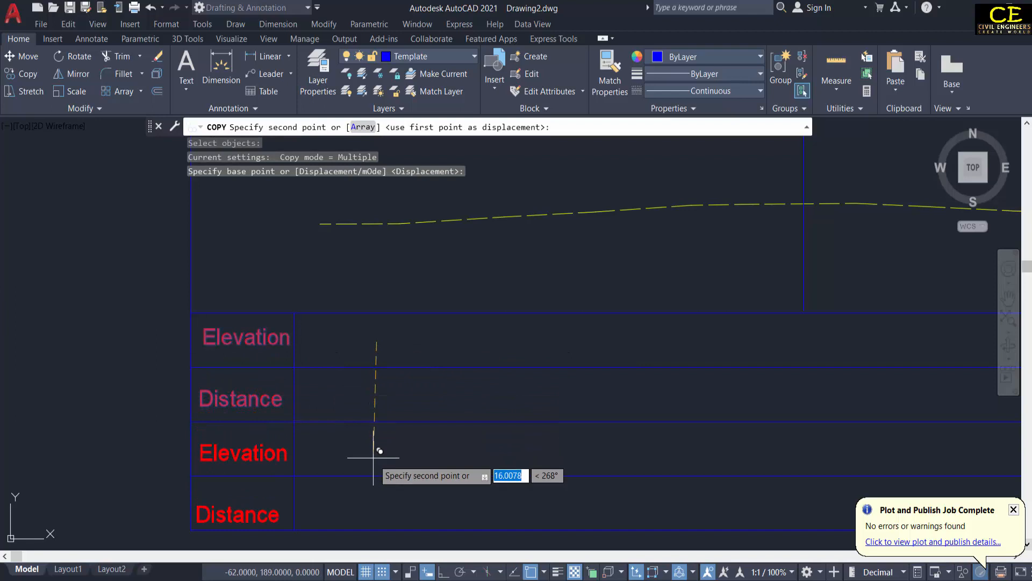
key("F8")
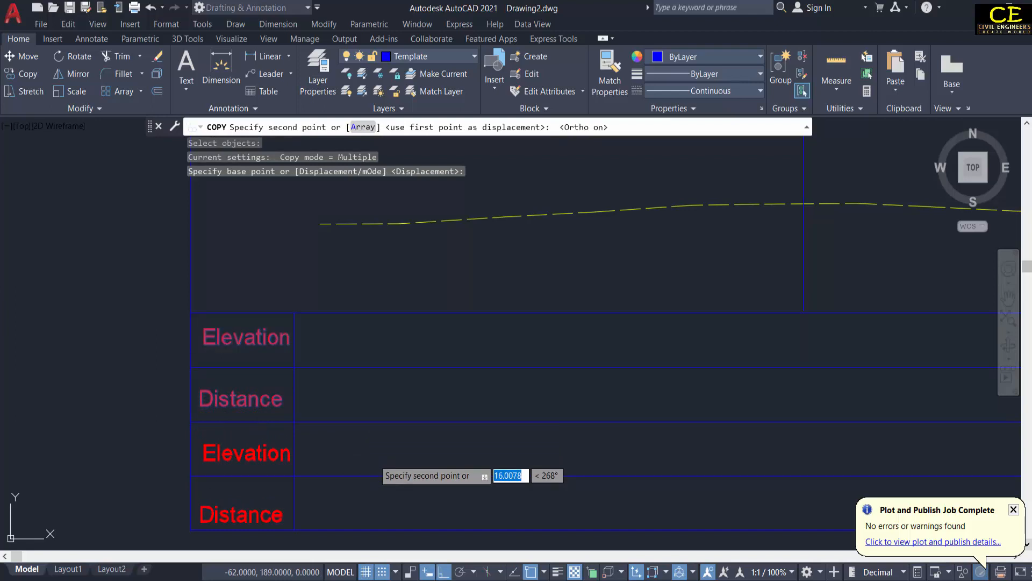
left_click(376, 455)
key("Escape")
Draw a rectangle 160 wide from the frame's upper-right corner, extending below the last Distance row in line with the frame's left edge
scroll(339, 341, "down", 4)
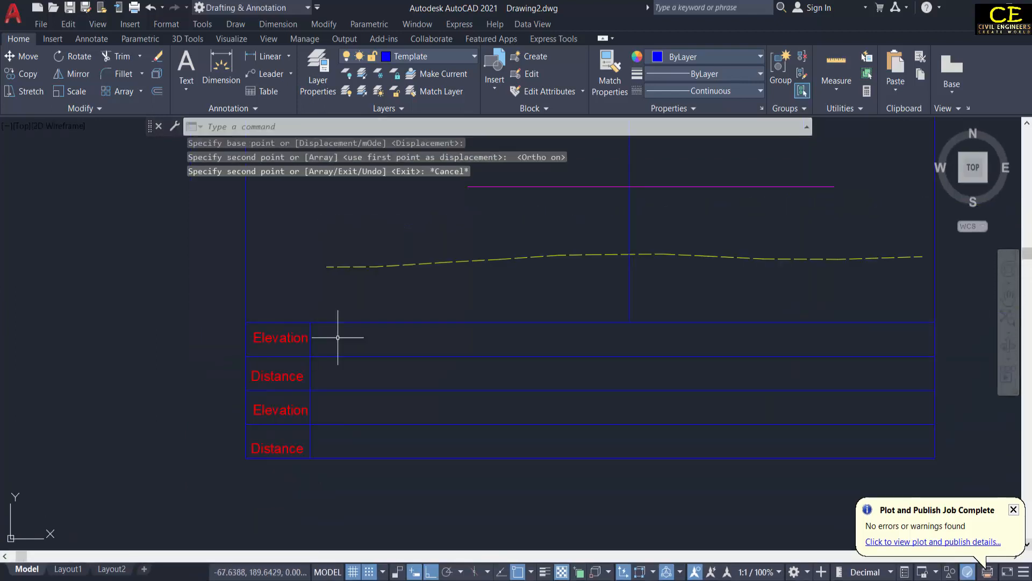
middle_click_drag(464, 306, 407, 379)
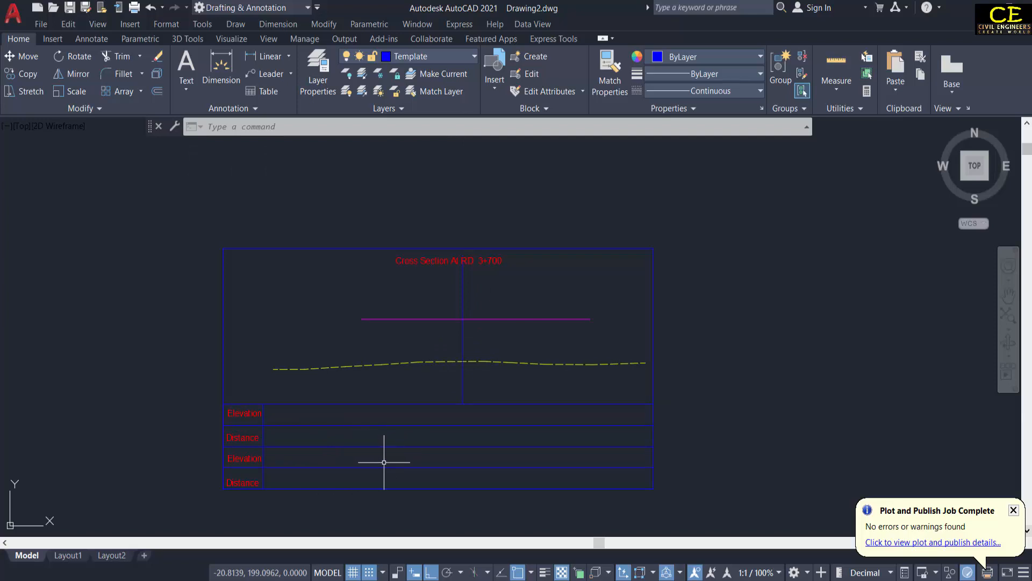
type("RE")
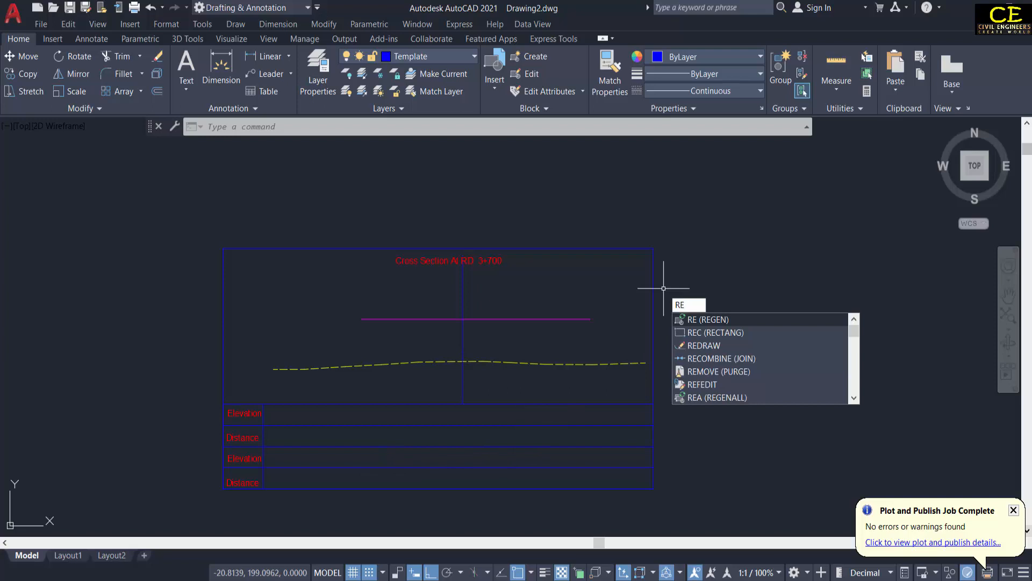
type("C")
key("Return")
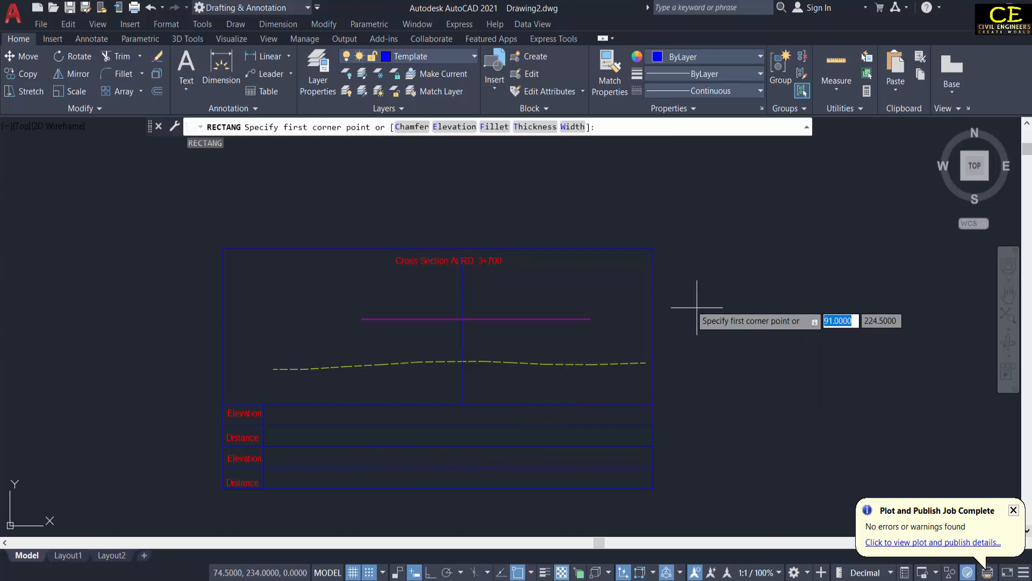
left_click(654, 248)
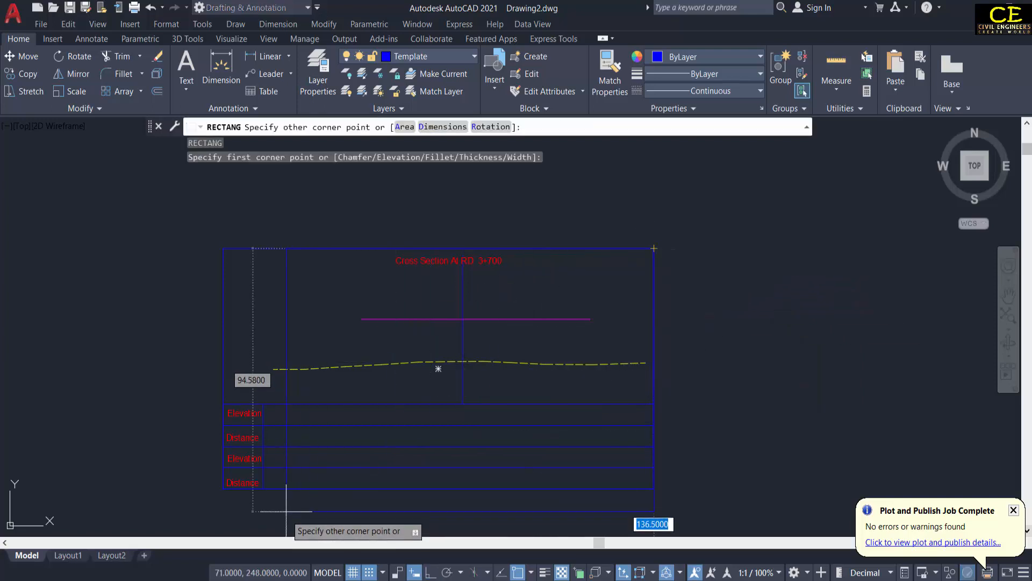
scroll(322, 430, "down", 3)
scroll(267, 468, "up", 3)
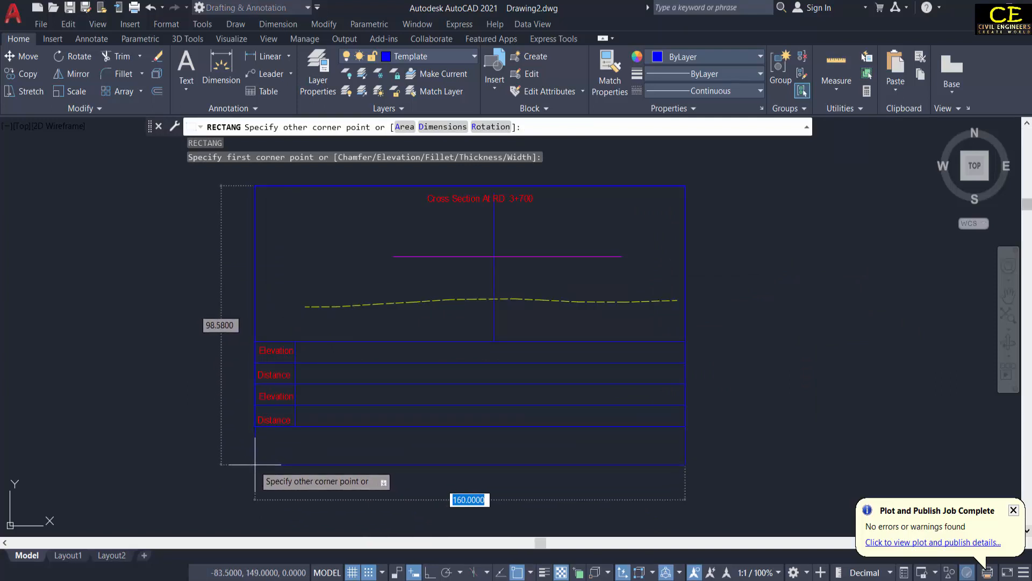
left_click(254, 471)
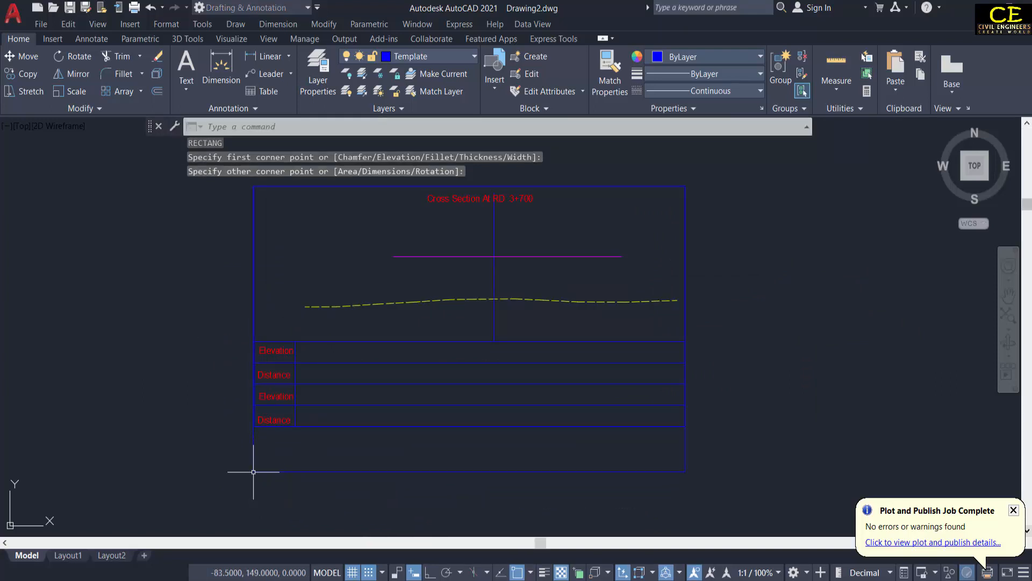
key("Escape")
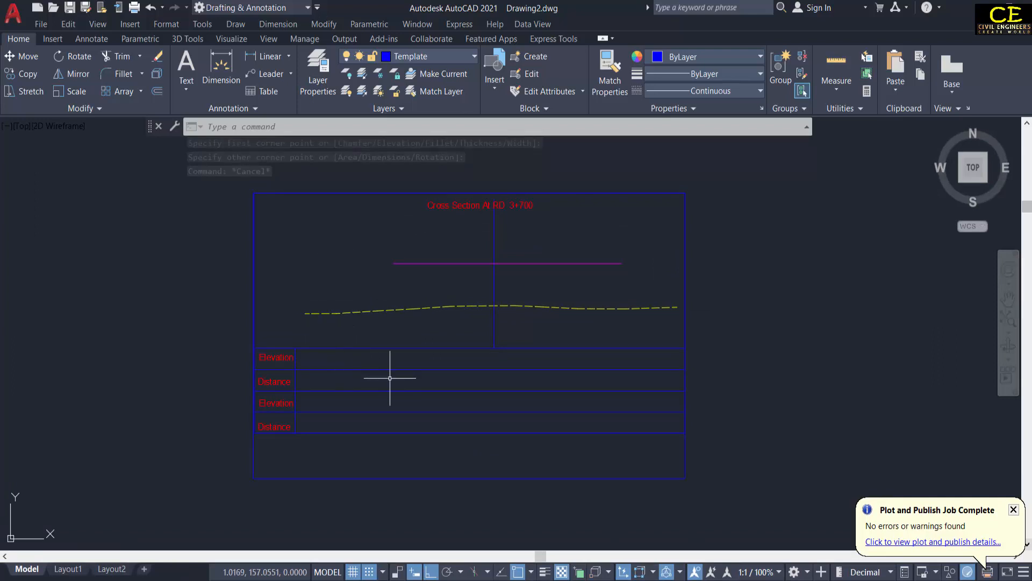
Switch to the A2-2.pdf drawing and examine Section A2-A2, marking the two half-width dimensions beside the centre line
middle_click_drag(571, 315, 565, 360)
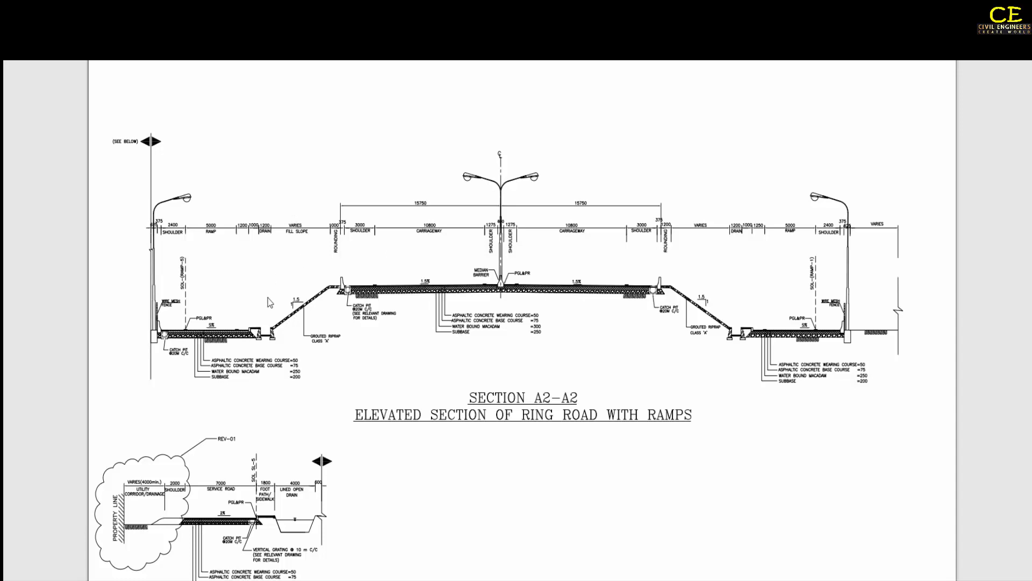
scroll(517, 320, "up", 2, "ctrl")
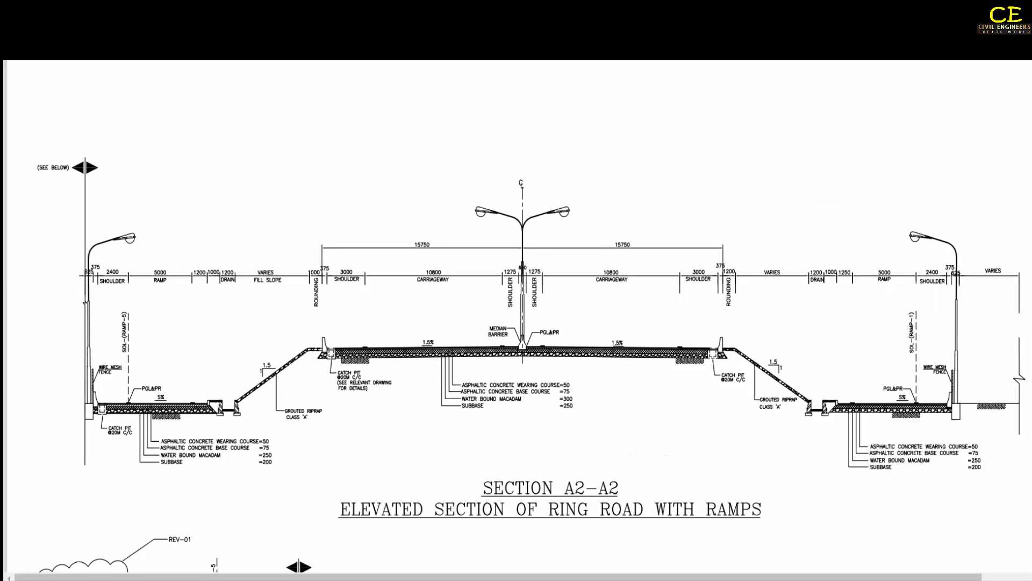
scroll(610, 275, "up", 1, "ctrl")
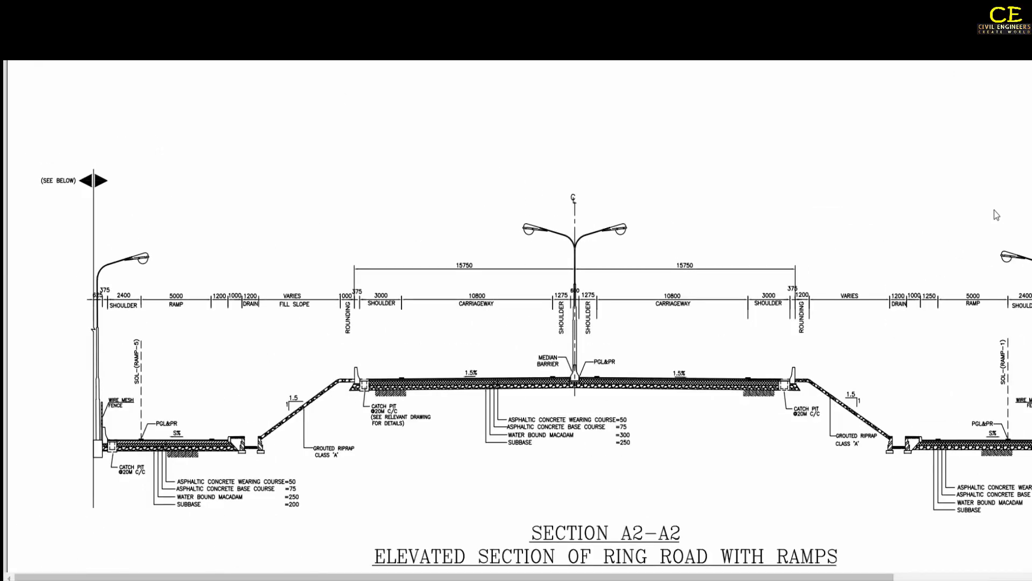
scroll(996, 215, "down", 3)
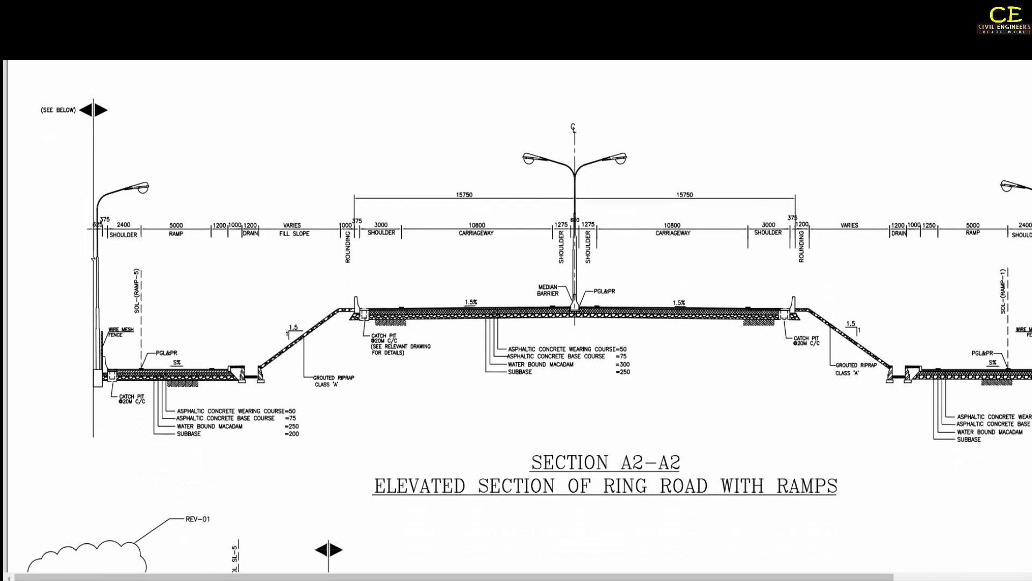
left_click_drag(468, 190, 485, 208)
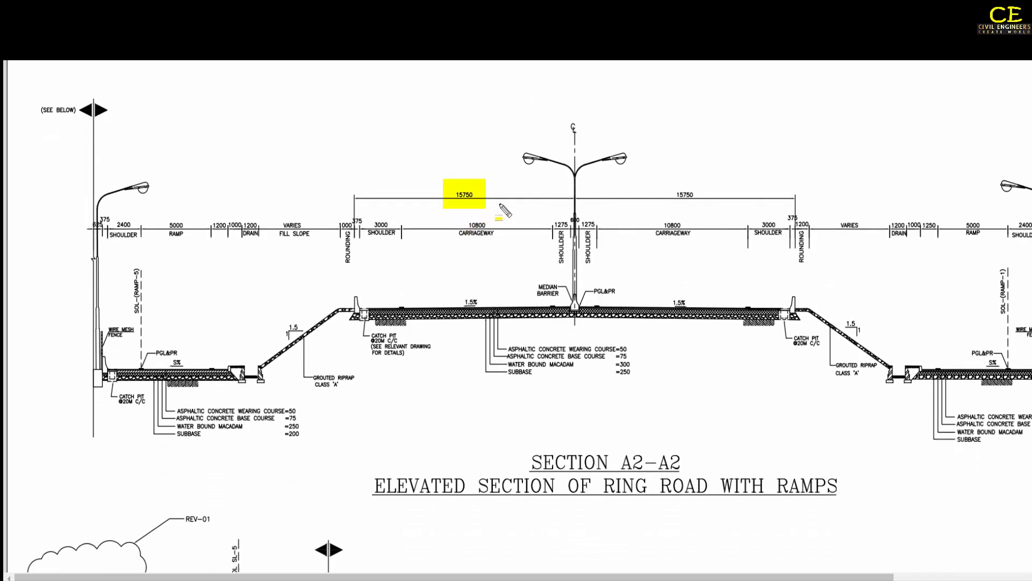
left_click_drag(660, 179, 710, 202)
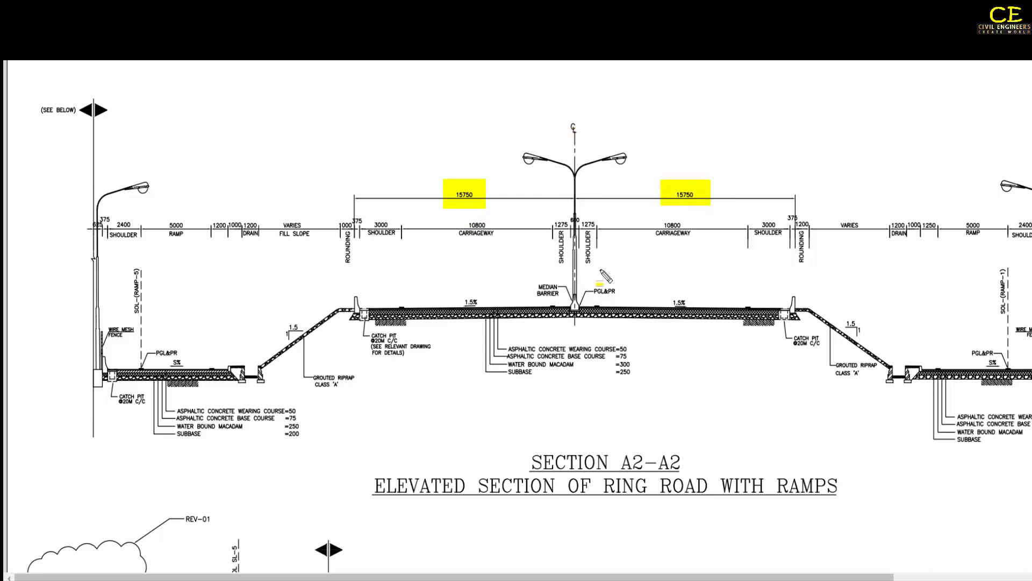
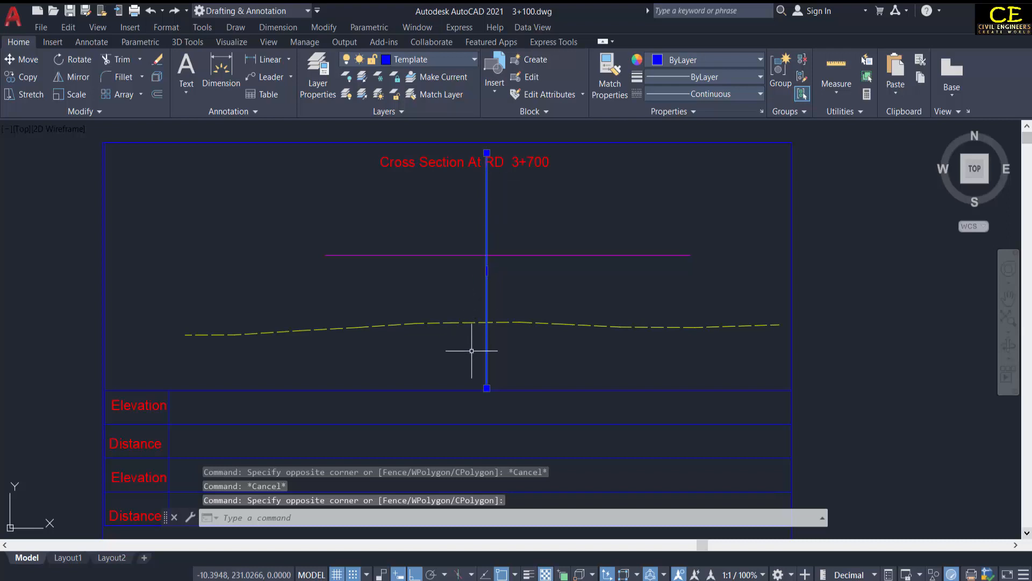
Recheck the half-width in A2-2.pdf, and offset the vertical centre line in AutoCAD by 15.75 to its left side
key("Escape")
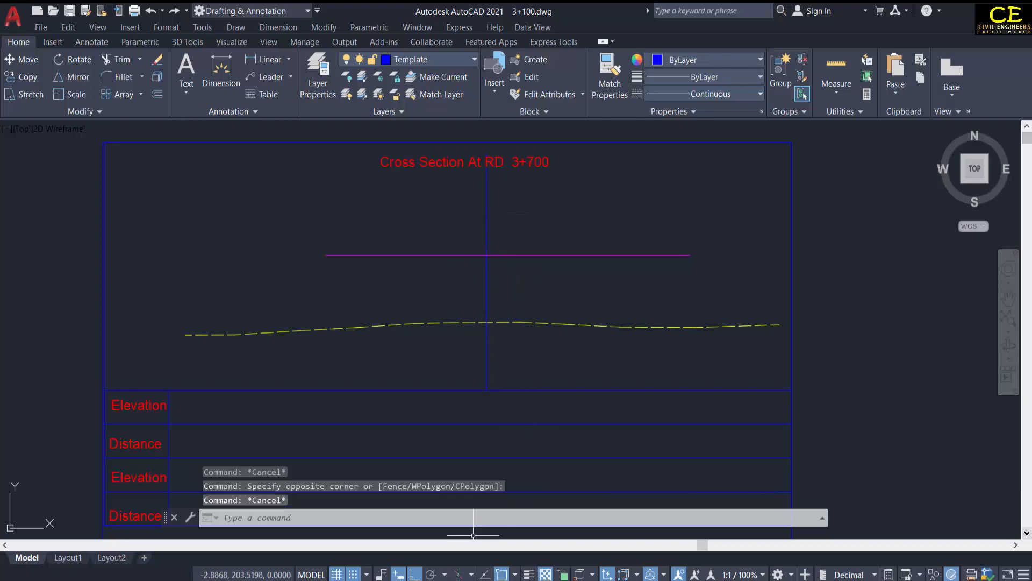
key("alt+Tab")
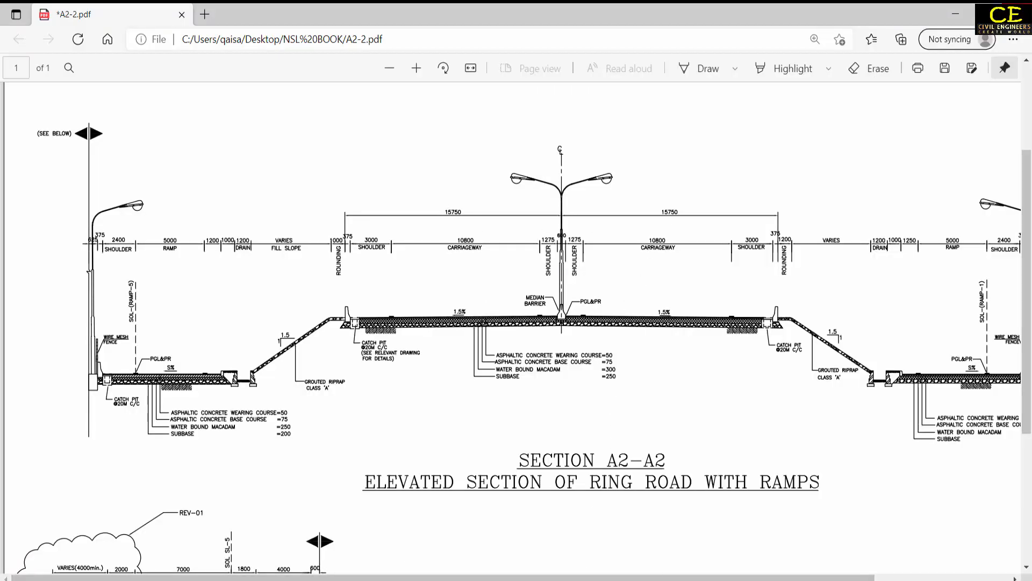
key("alt+Tab")
type("o")
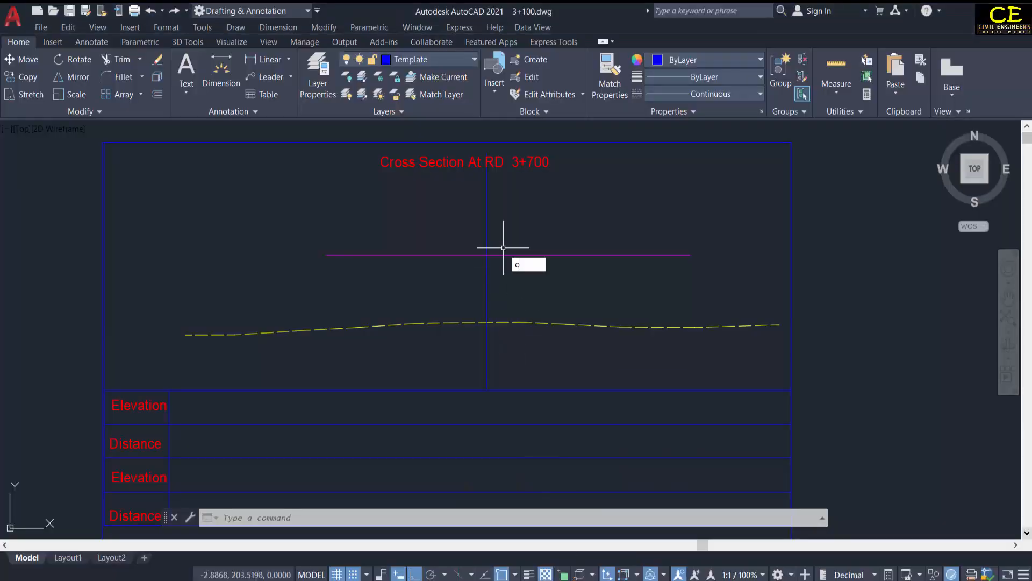
key("Return")
type("15")
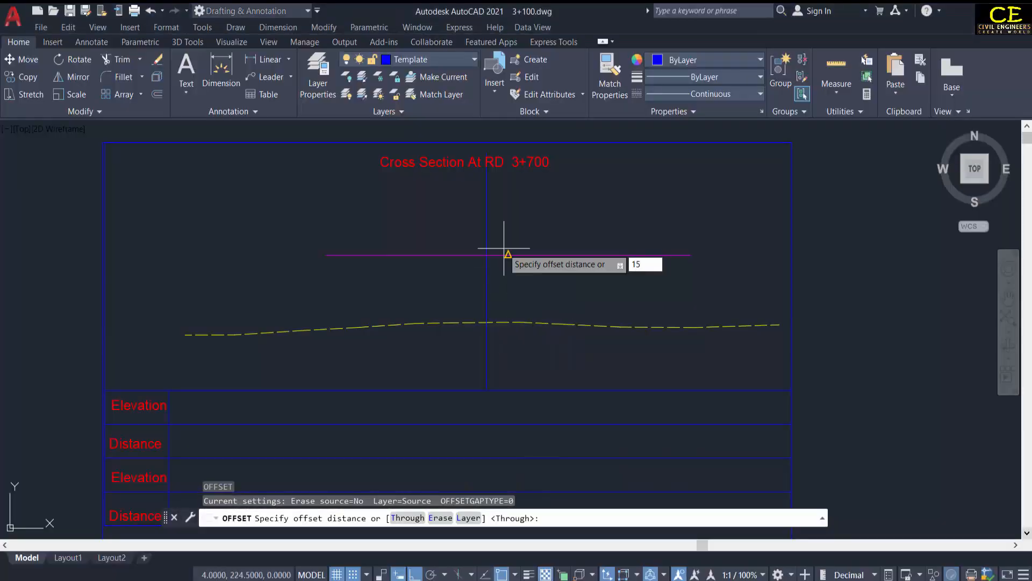
type("75")
key("Return")
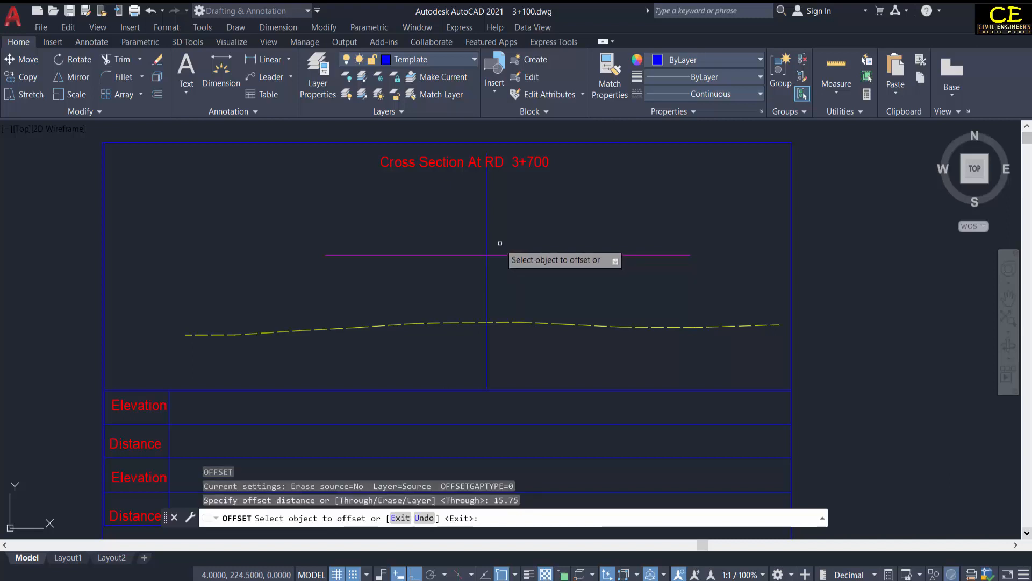
left_click(486, 228)
left_click(438, 223)
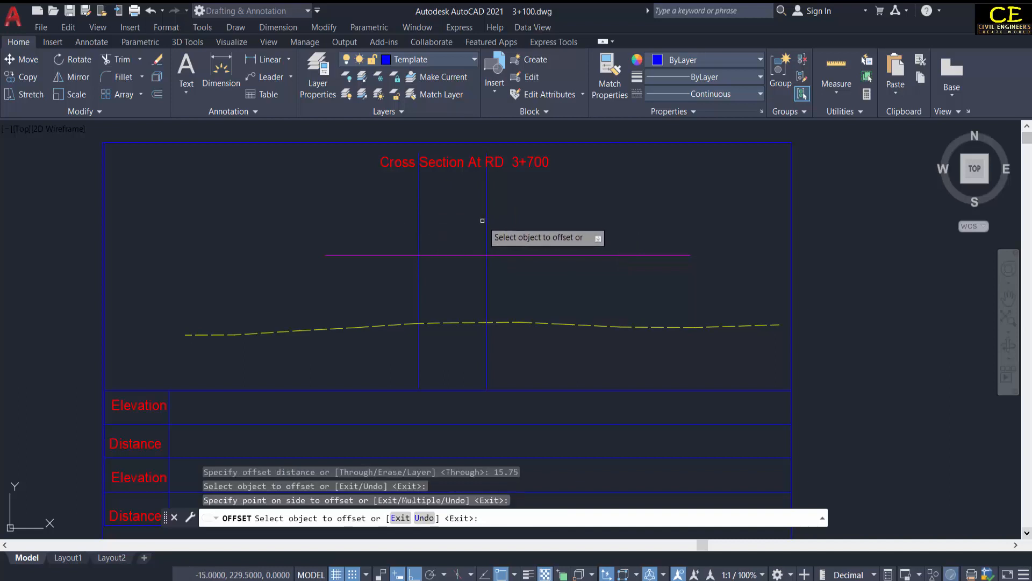
Offset the vertical centre line by 15.75 to its right side and end the Offset command
left_click(485, 220)
left_click(564, 215)
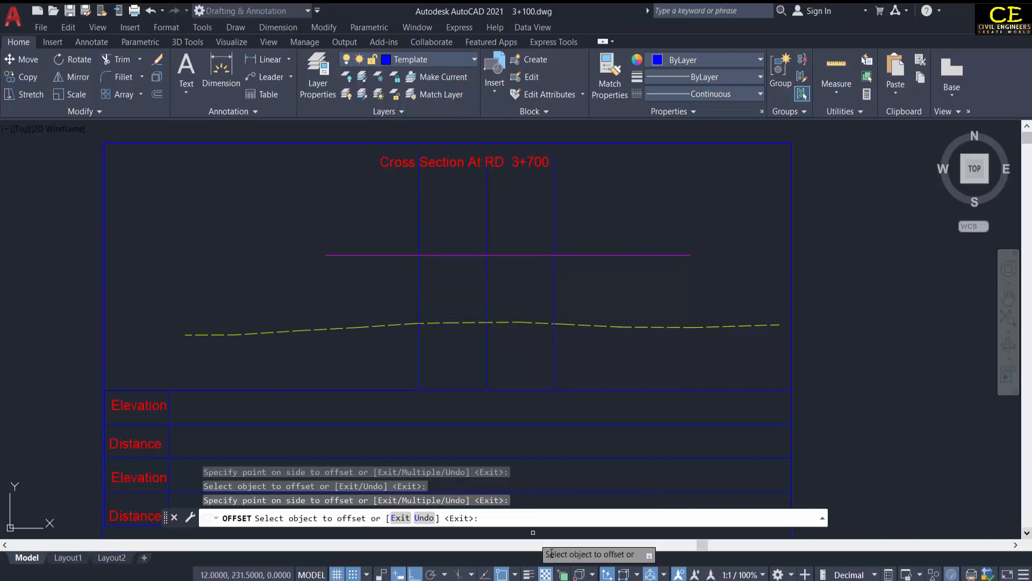
key("Escape")
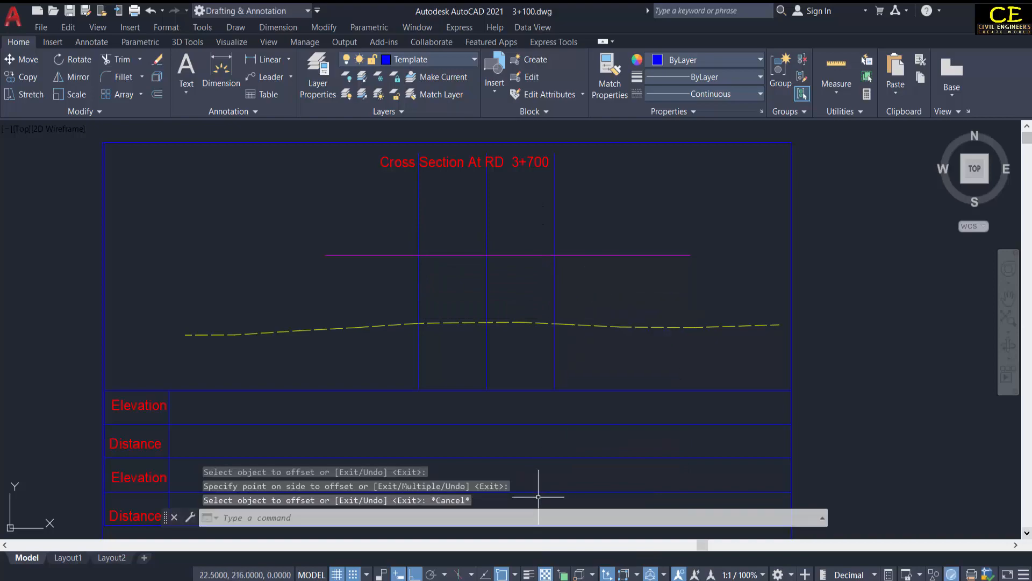
Check the cross slope in A2-2.pdf, and multiply the half-width 15.75 by 1.5 in Calculator
left_click(434, 566)
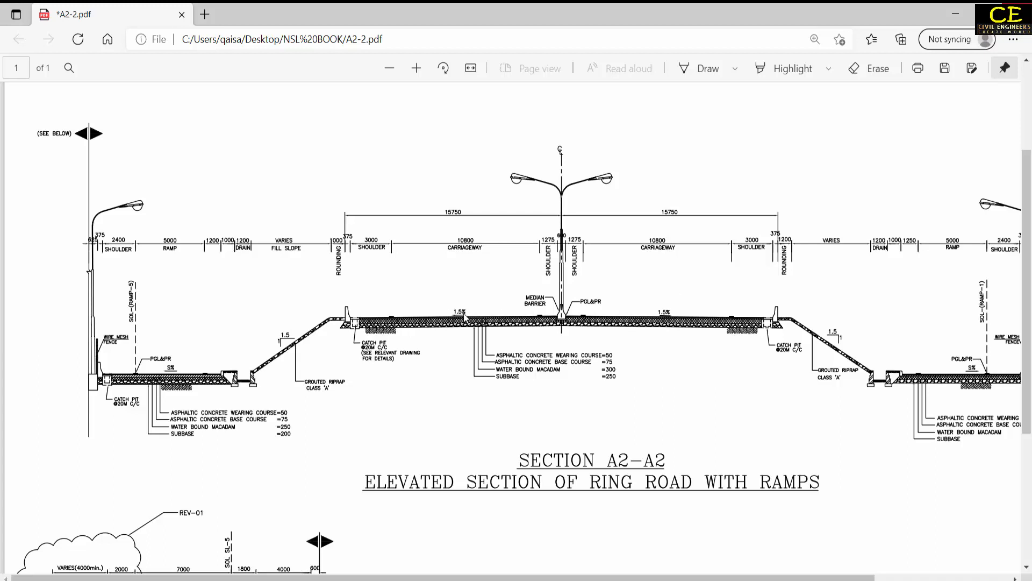
left_click(586, 580)
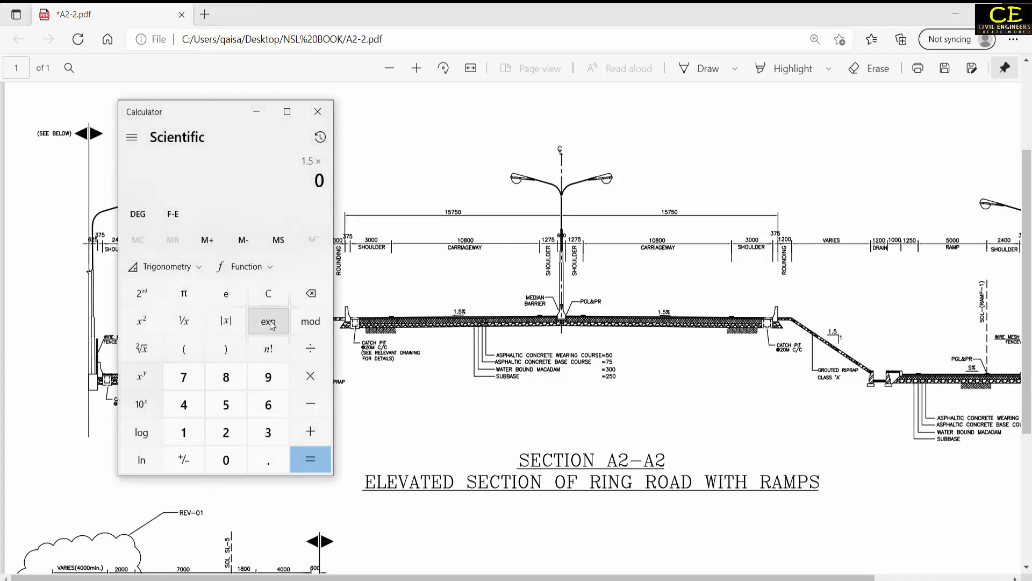
left_click(268, 294)
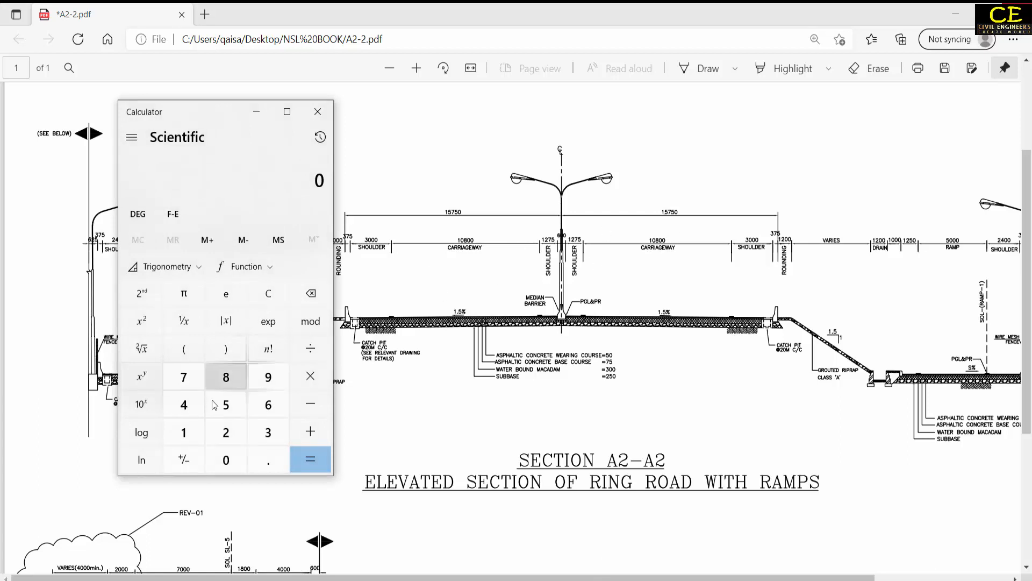
left_click(183, 432)
left_click(226, 404)
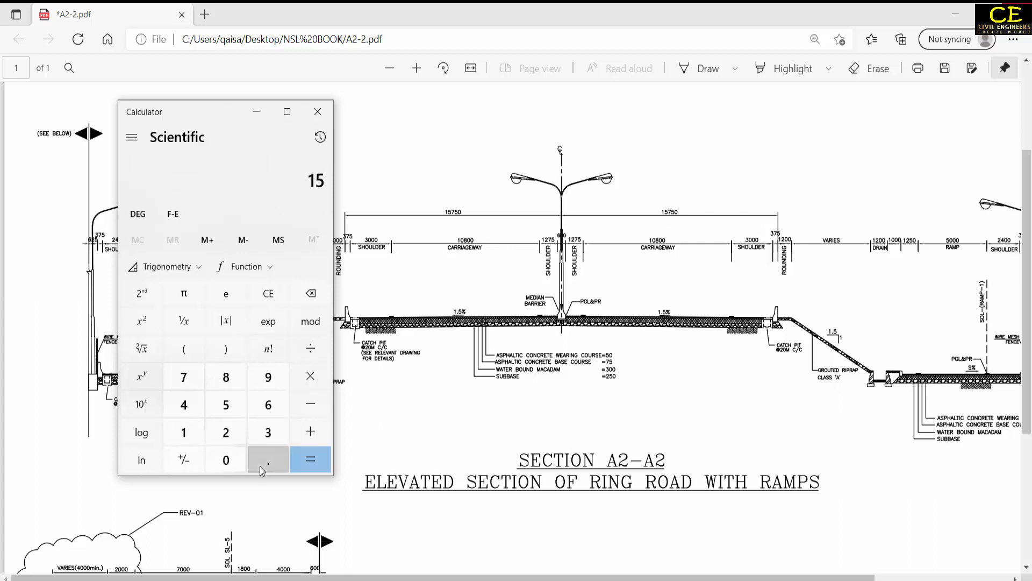
left_click(268, 460)
left_click(183, 377)
left_click(226, 404)
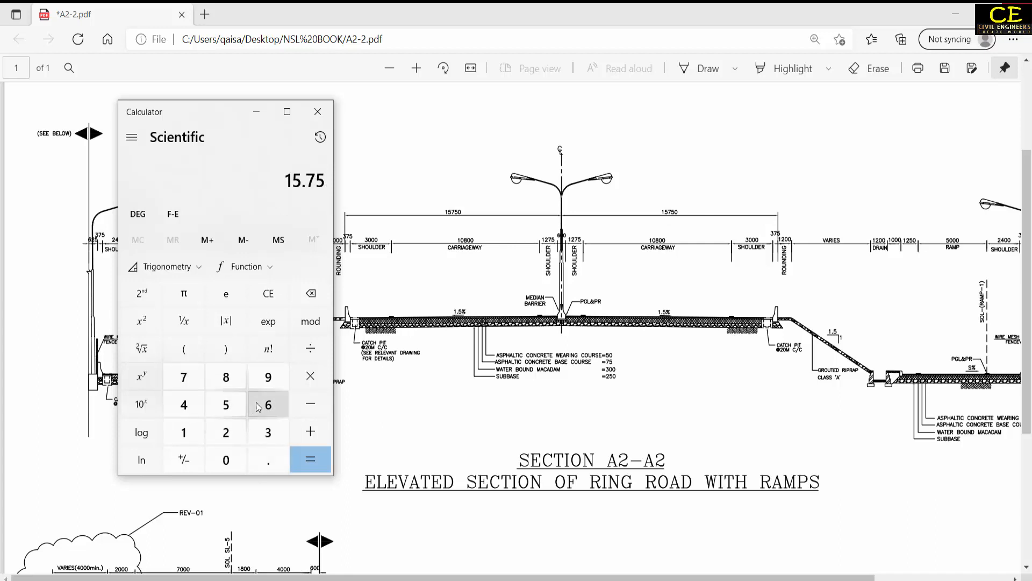
left_click(310, 376)
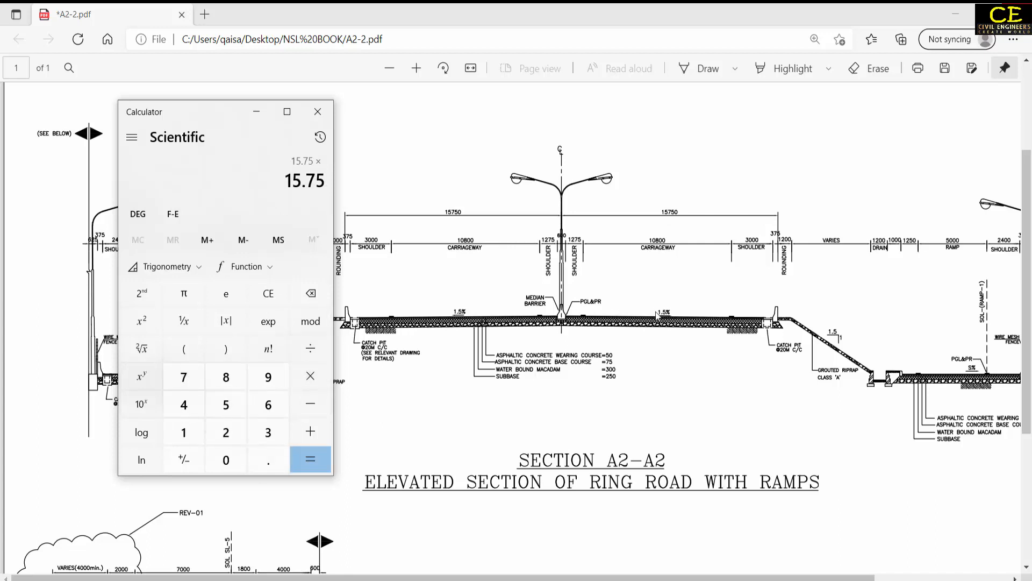
left_click(180, 432)
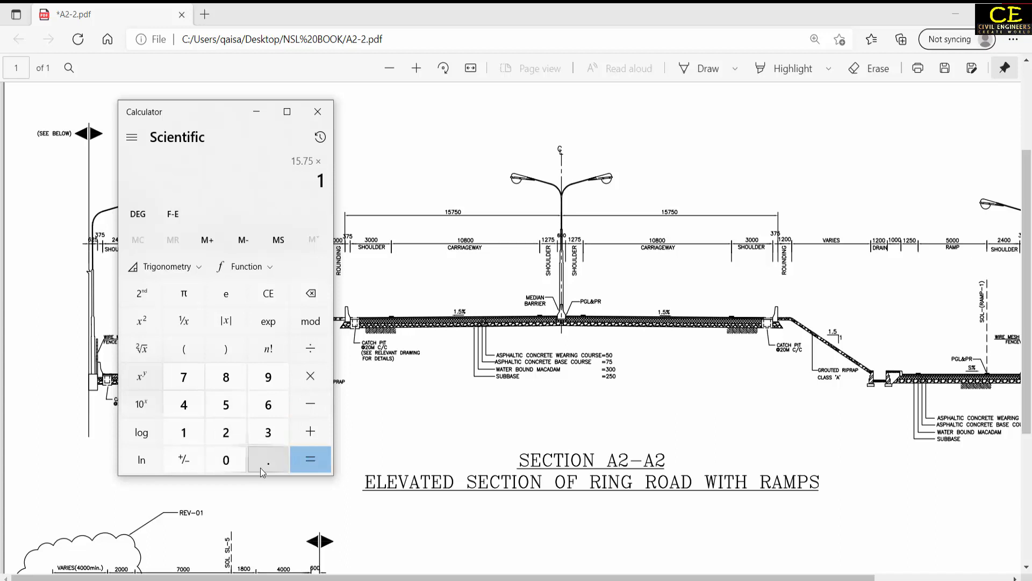
left_click(268, 459)
left_click(238, 417)
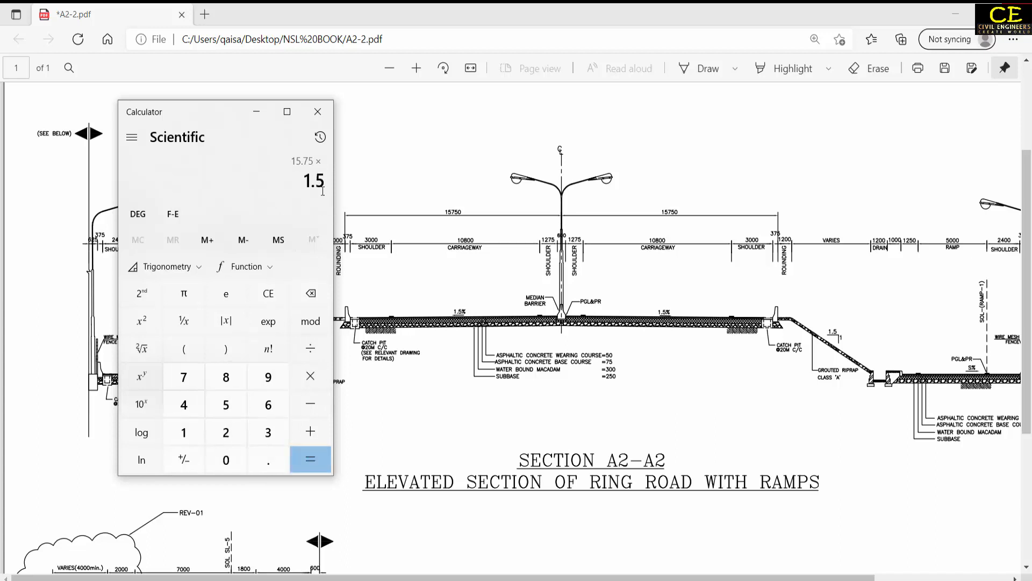
left_click(315, 458)
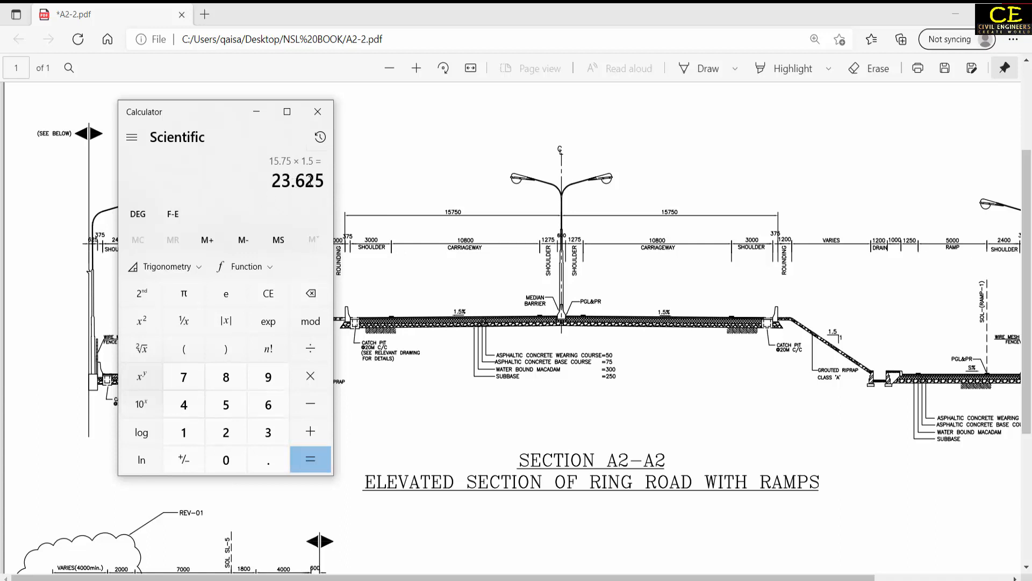
Divide the product by 100 in Calculator to get the cross-slope drop at the road edge, and highlight the result
left_click(310, 349)
left_click(182, 431)
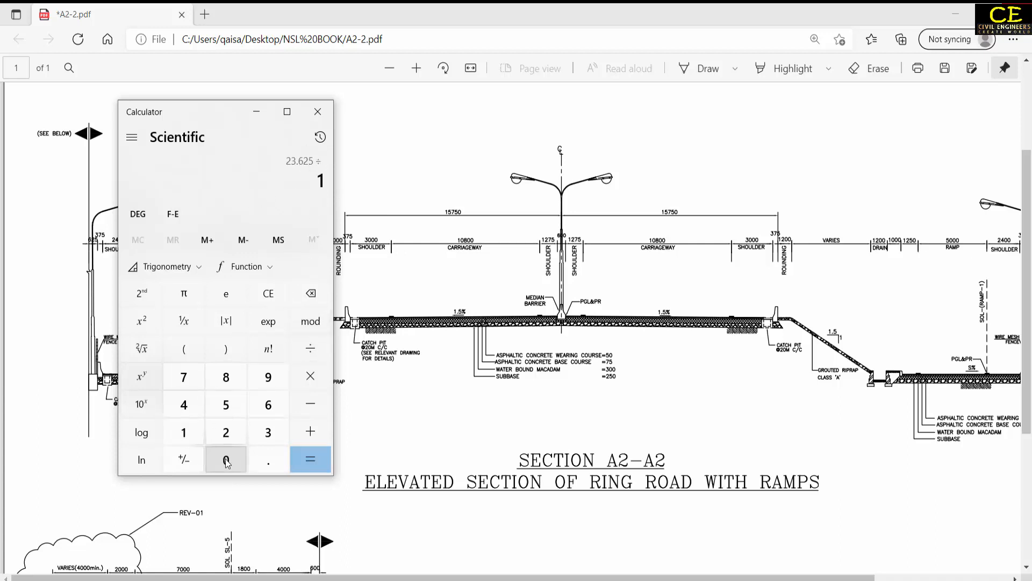
left_click(226, 460)
left_click(226, 460)
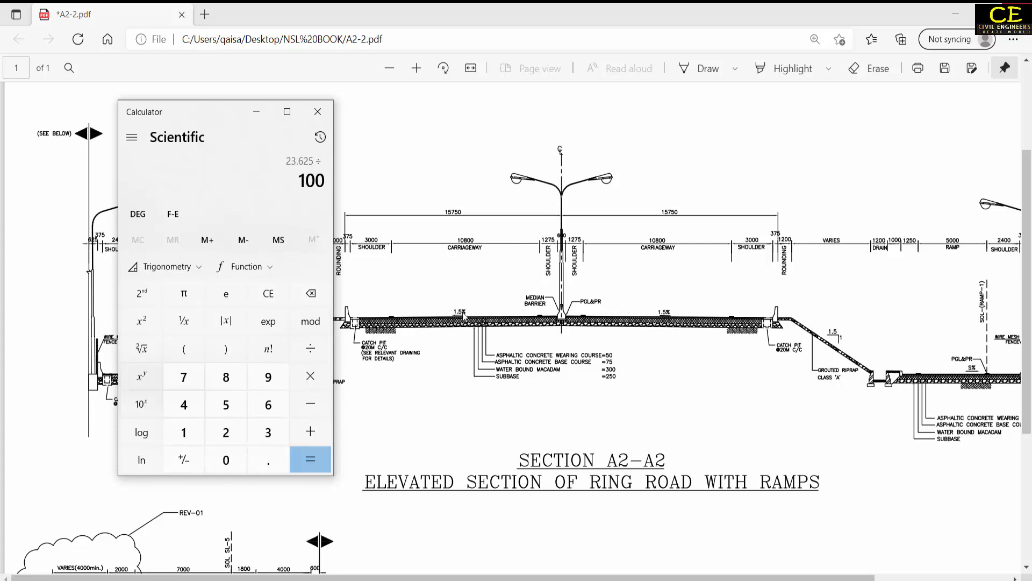
left_click(307, 458)
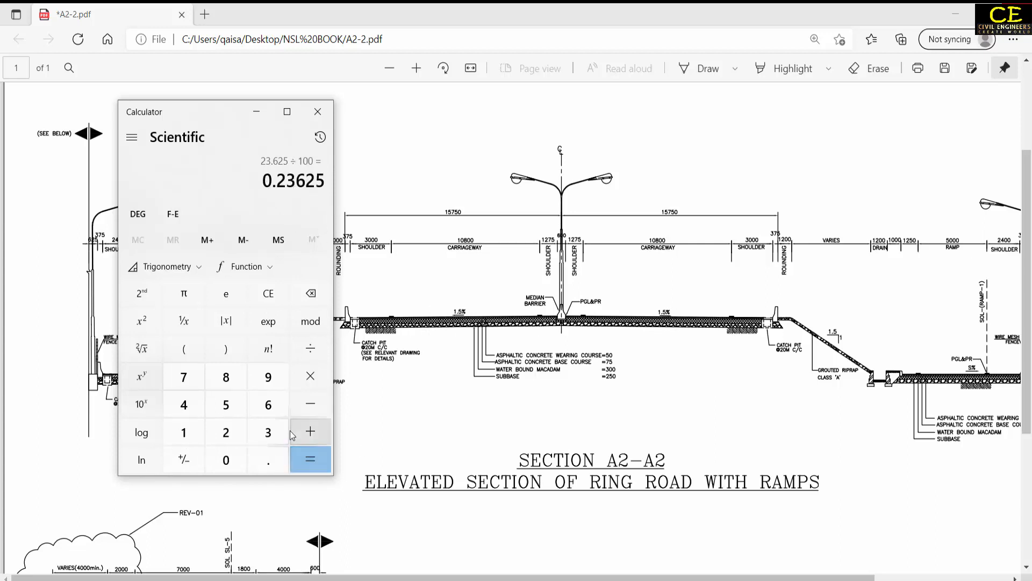
double_click(297, 179)
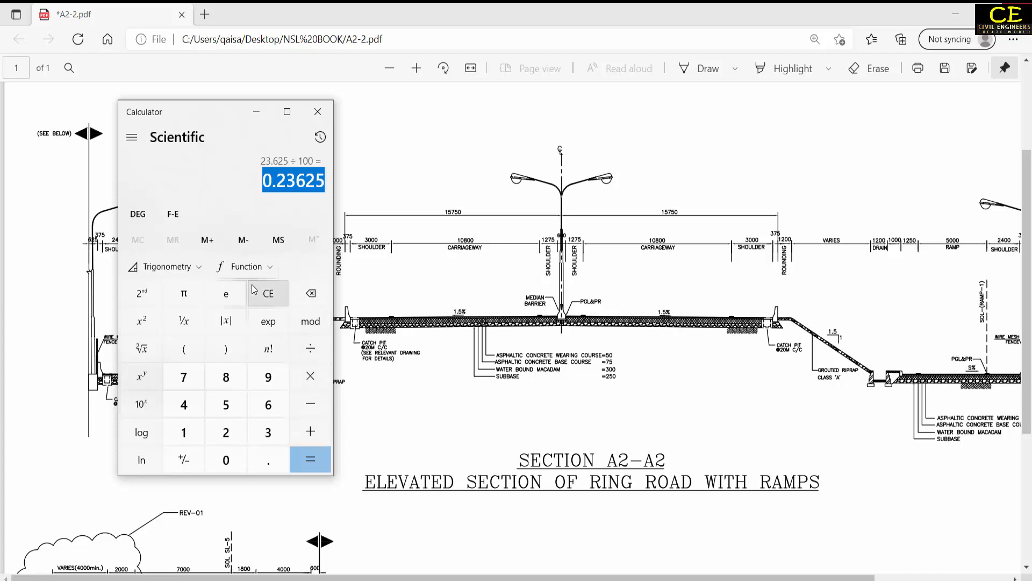
Clear the calculator and work out the drop for a 2% slope as 15.75 × 2 ÷ 100
left_click(268, 293)
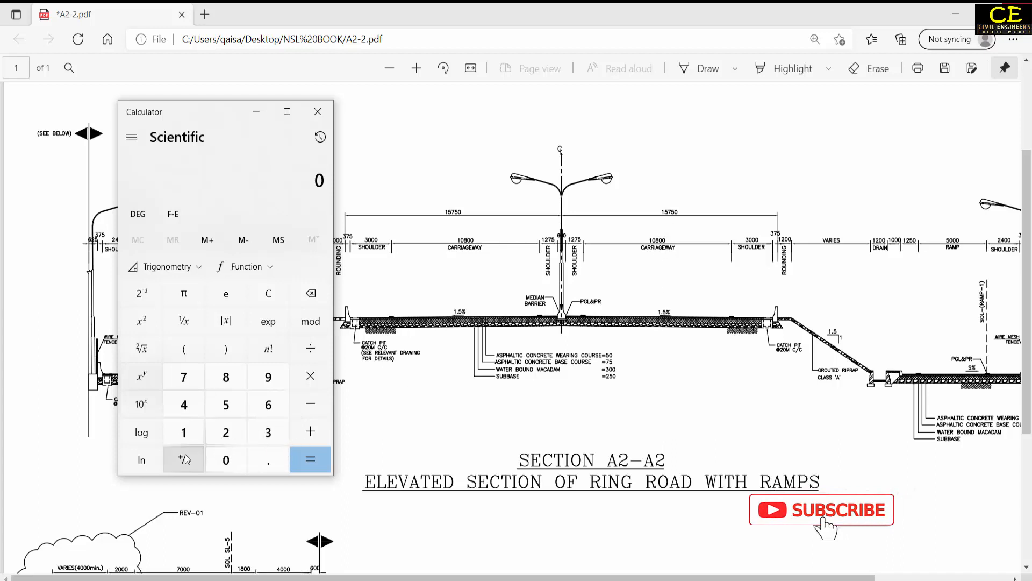
left_click(187, 433)
left_click(228, 406)
left_click(268, 461)
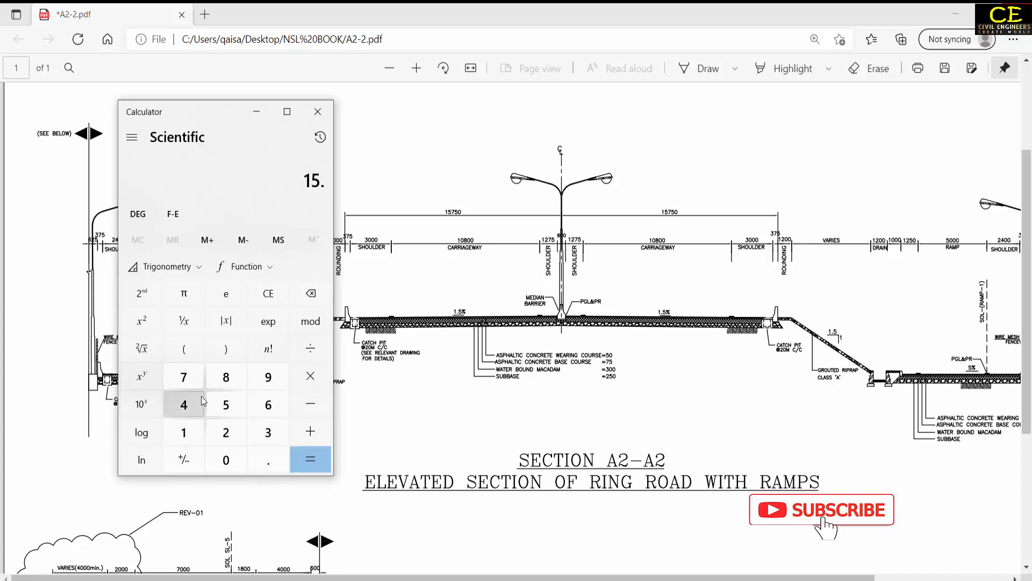
left_click(191, 379)
left_click(234, 404)
left_click(311, 376)
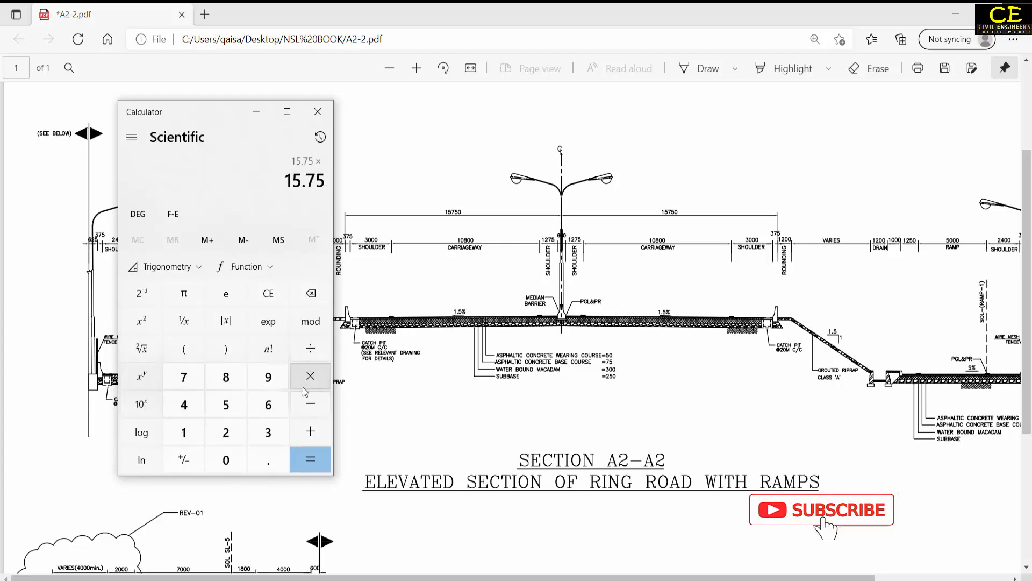
left_click(230, 431)
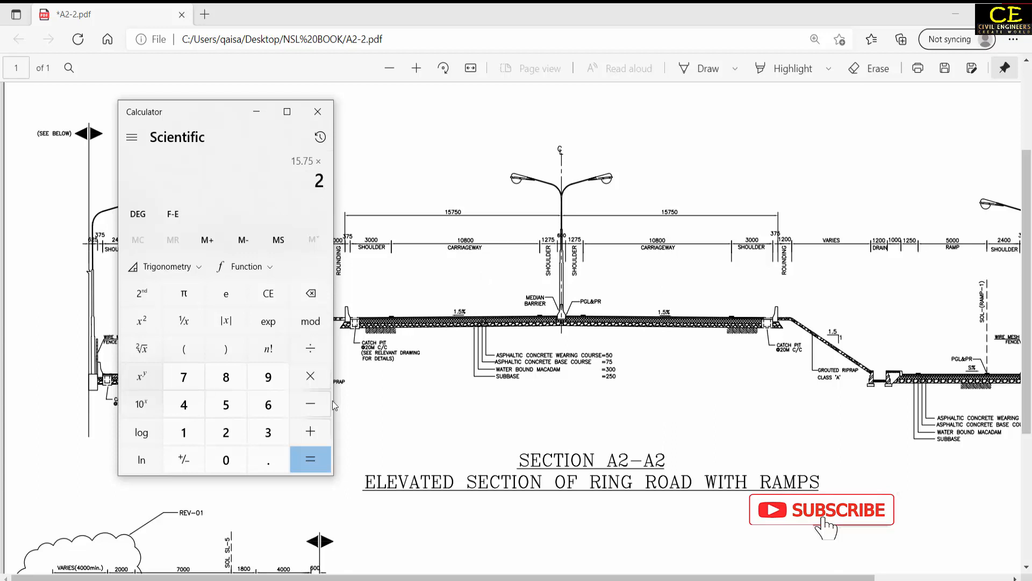
left_click(326, 461)
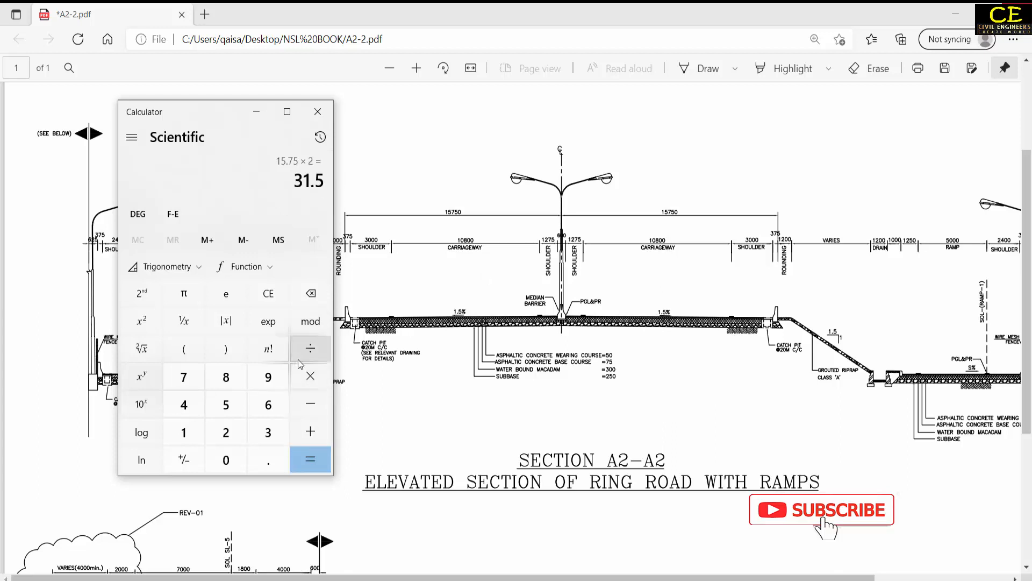
left_click(183, 432)
left_click(225, 460)
left_click(226, 459)
left_click(309, 457)
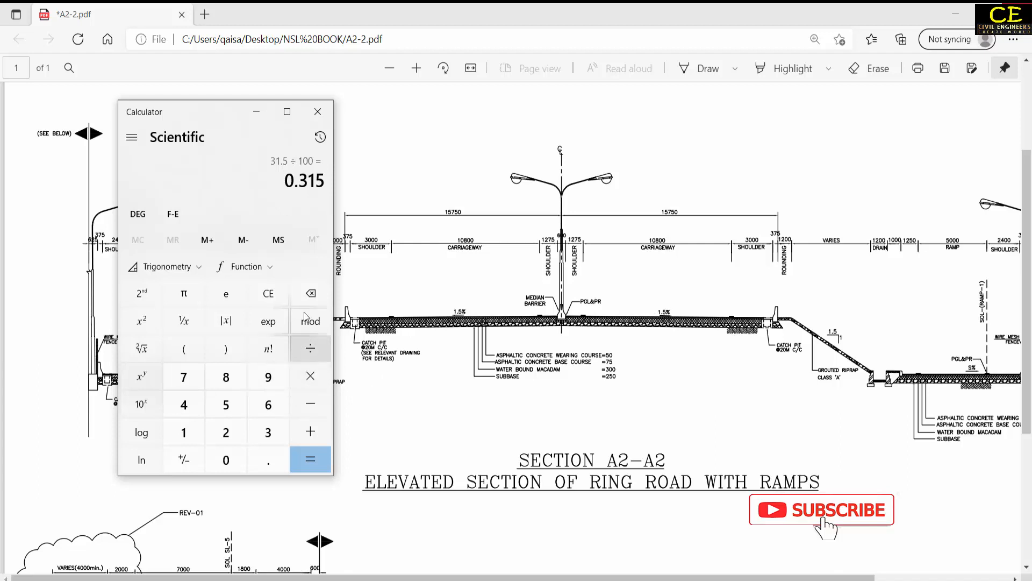
Clear the calculator and multiply 15.75 by 1.5 again for the 1.5% cross slope
left_click(268, 293)
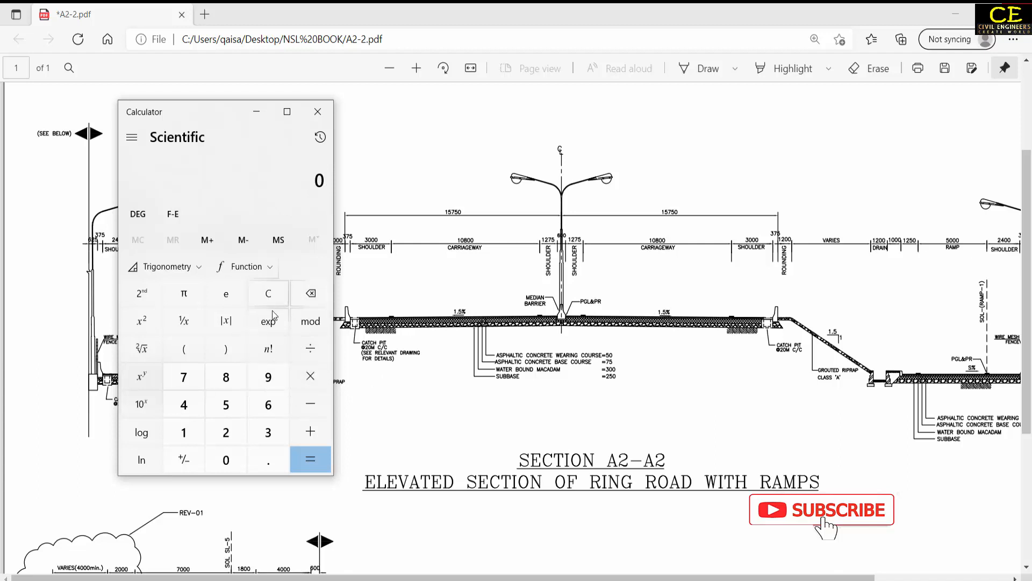
left_click(183, 433)
left_click(226, 404)
left_click(268, 459)
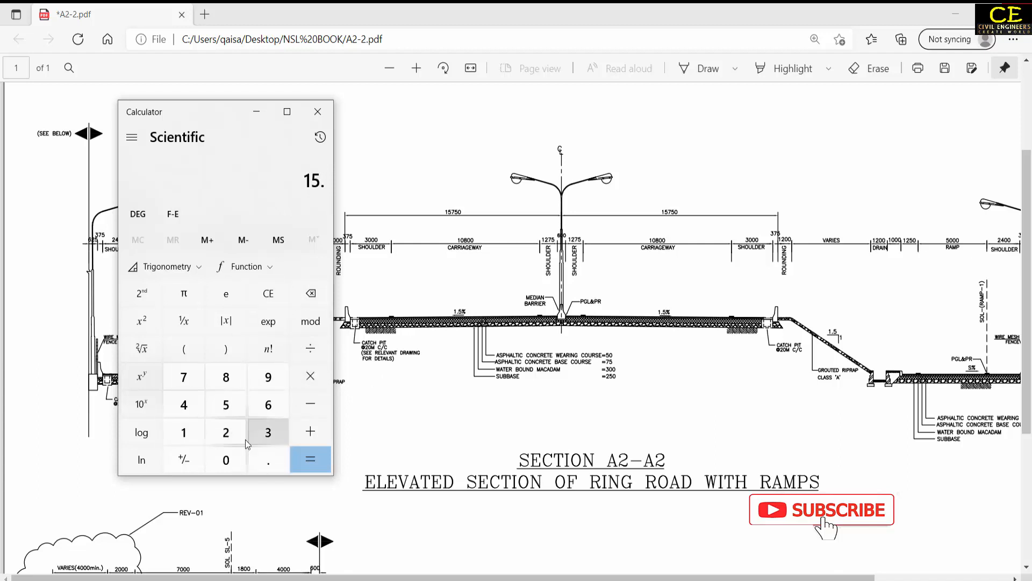
left_click(184, 377)
left_click(226, 404)
left_click(307, 378)
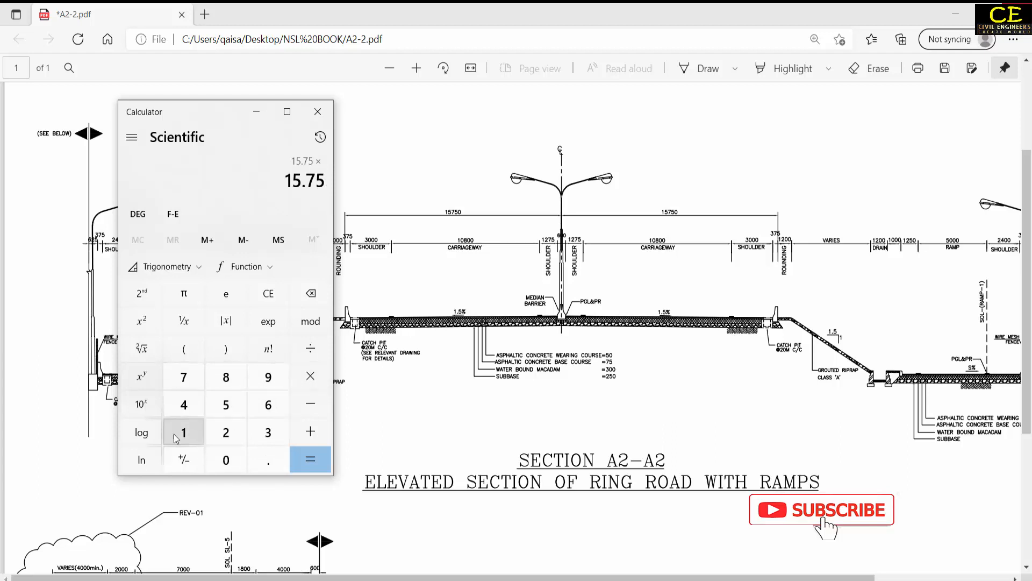
left_click(181, 432)
left_click(264, 464)
left_click(226, 405)
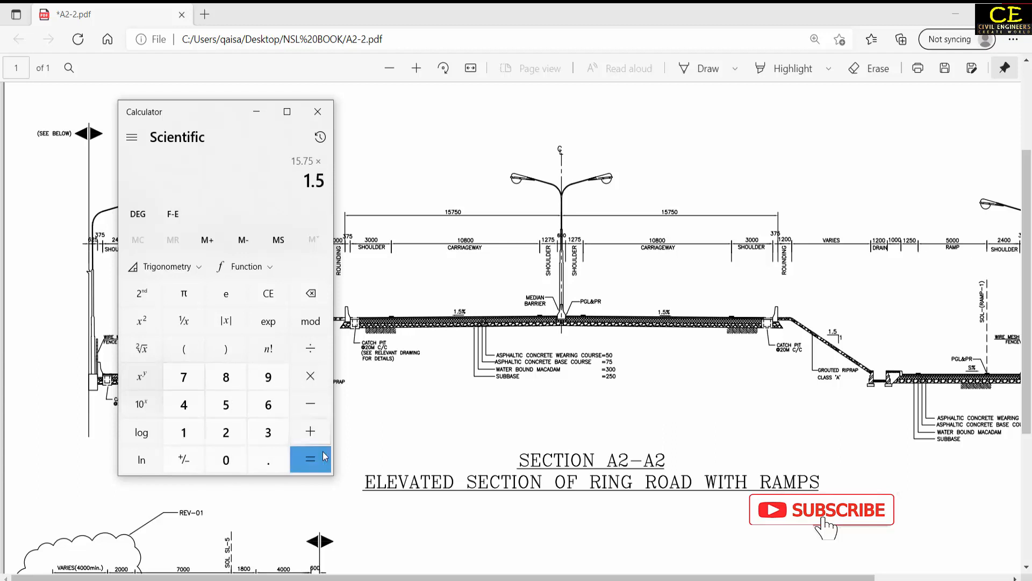
left_click(311, 459)
Divide the repeated 1.5% slope product by 100 in Calculator
left_click(312, 351)
left_click(182, 432)
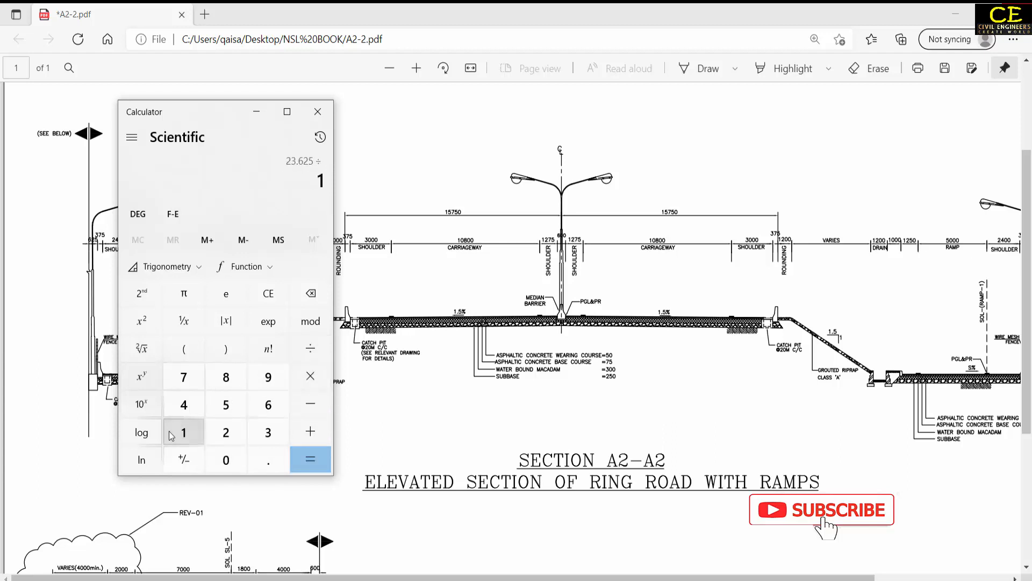
left_click(228, 461)
left_click(230, 461)
left_click(311, 459)
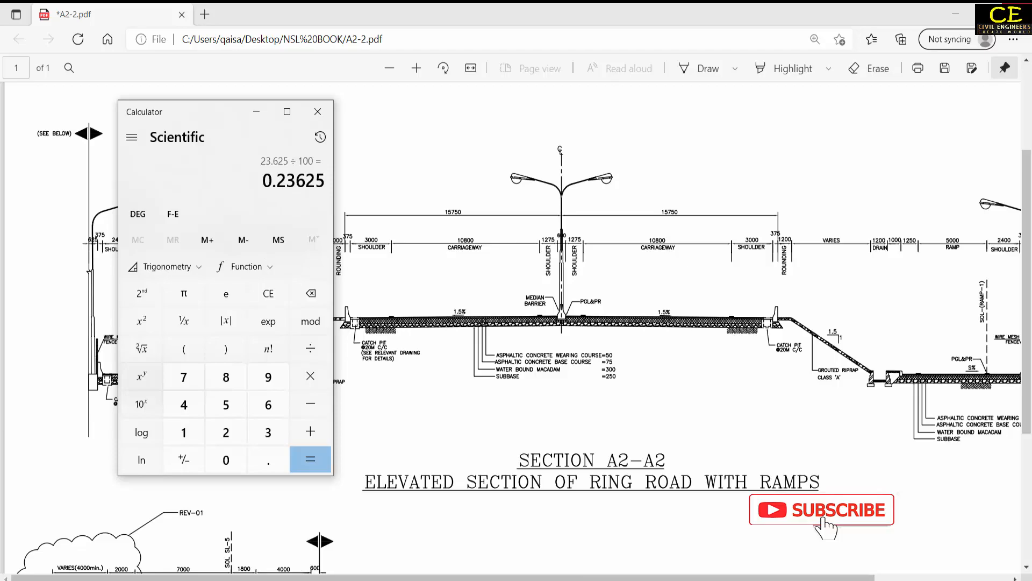
Switch back to AutoCAD, recheck the drop in Calculator, and offset the magenta profile line downward by .23625
left_click(594, 580)
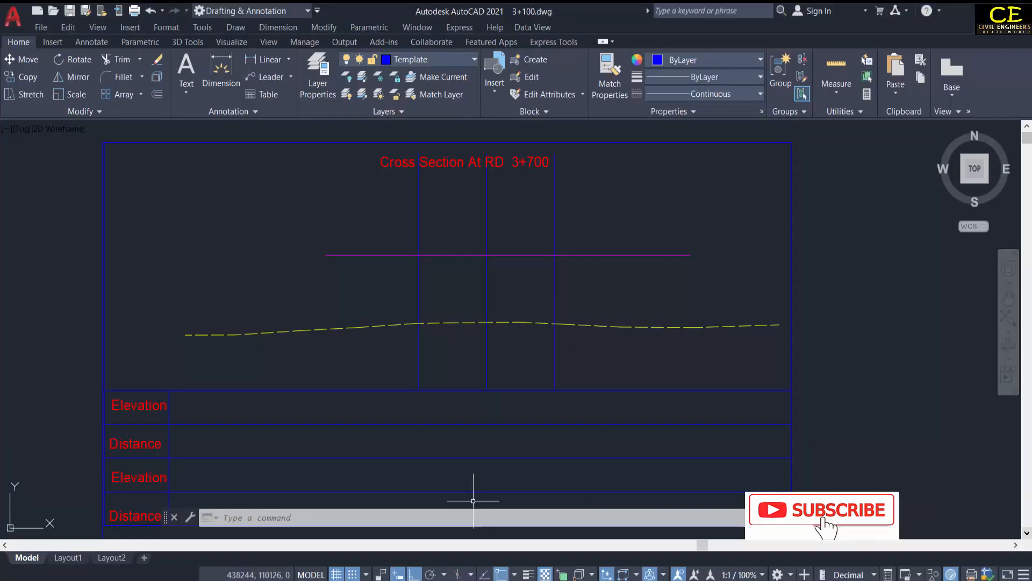
left_click(468, 580)
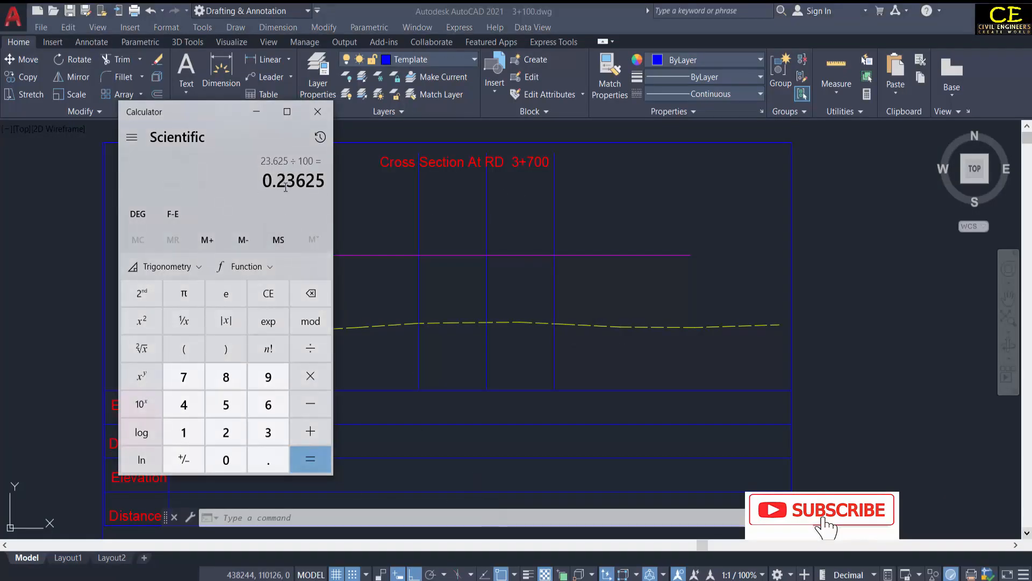
left_click(479, 244)
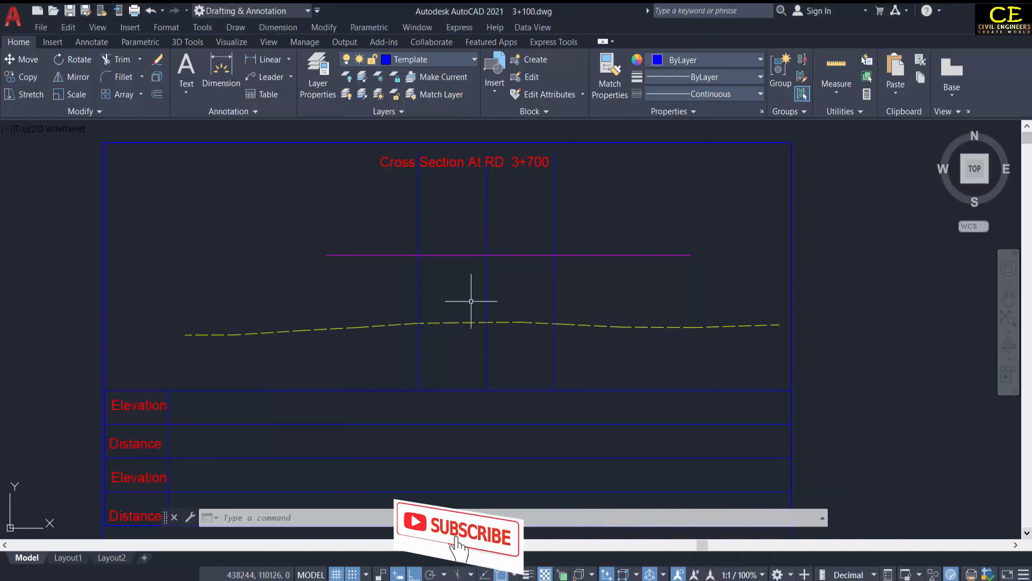
type("o")
key("Return")
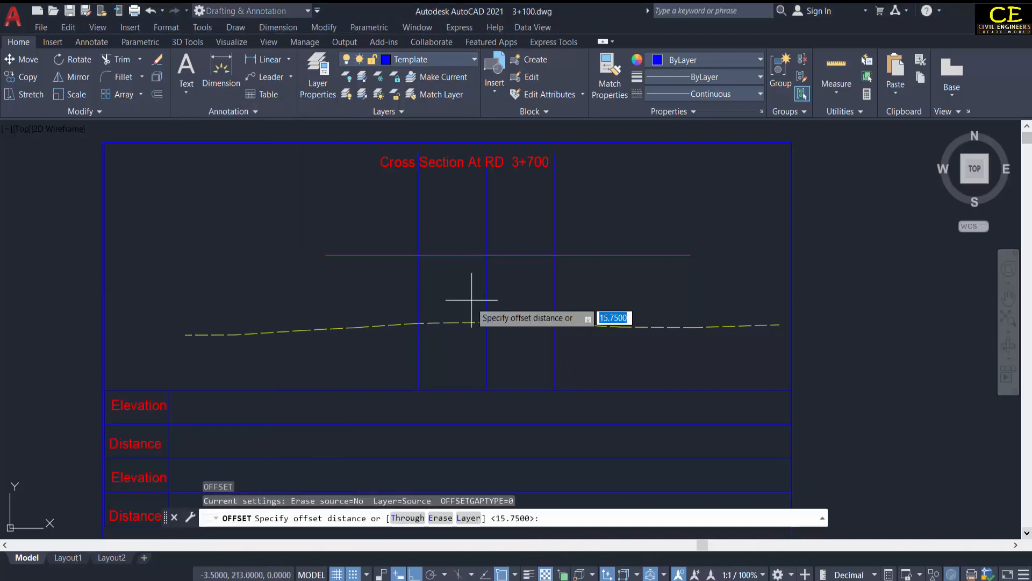
type(".23625")
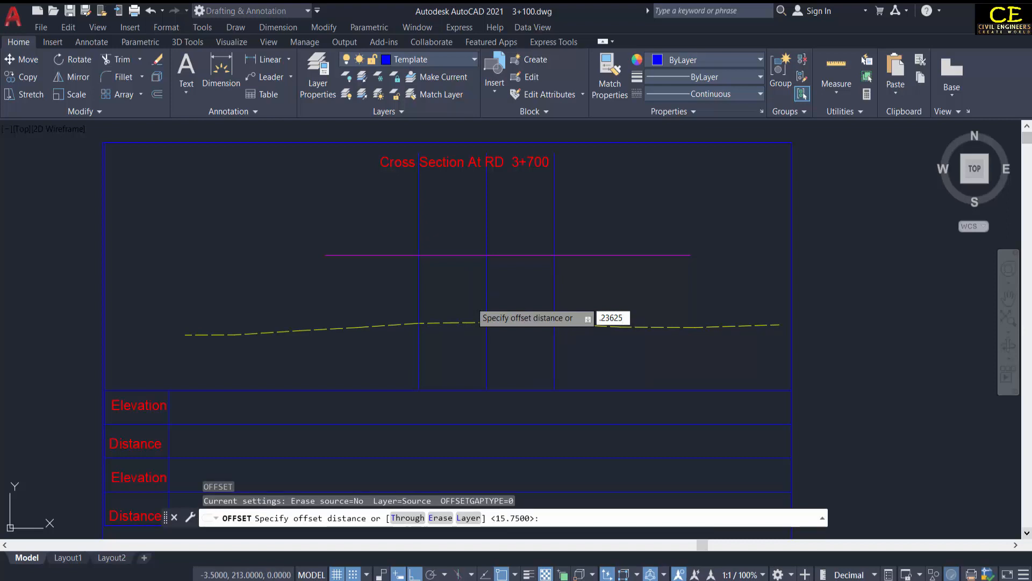
key("alt+Tab")
key("alt+Tab")
key("Return")
scroll(445, 253, "up", 2)
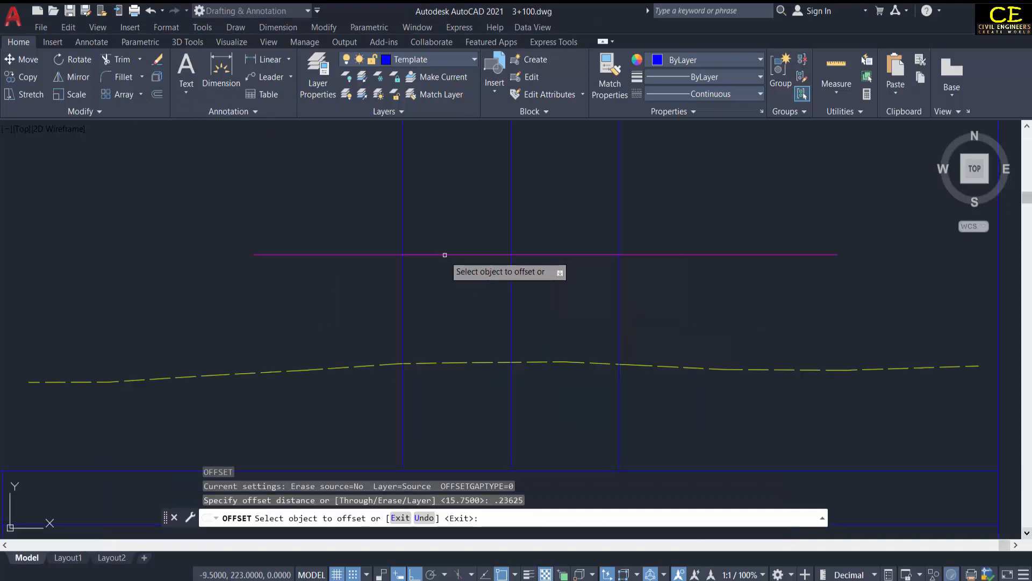
left_click(591, 254)
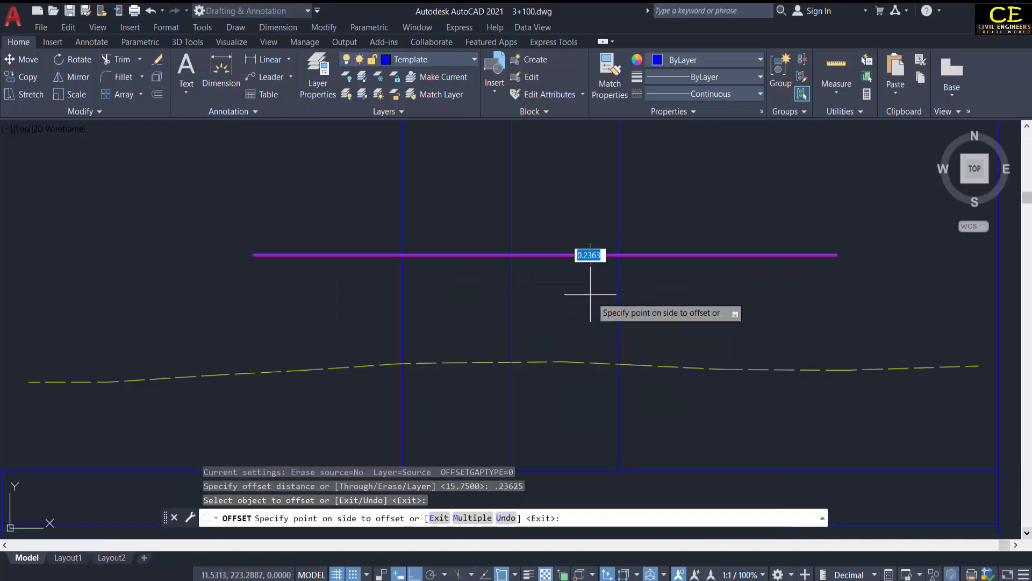
left_click(594, 297)
scroll(586, 285, "up", 3)
key("Escape")
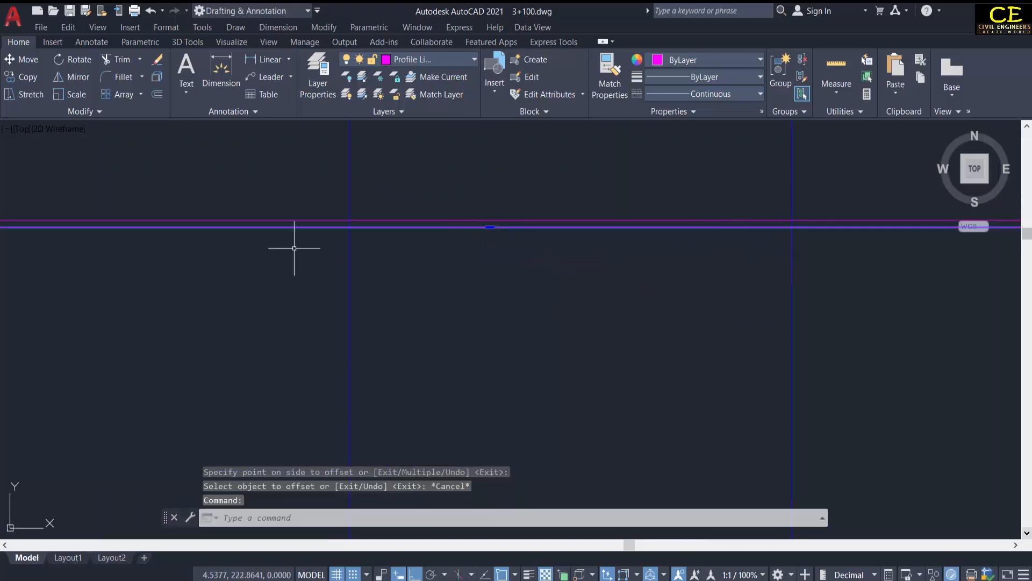
Trim both horizontal magenta profile lines back to the outer blue carriageway edge lines on each side
scroll(621, 313, "down", 2)
key("Escape")
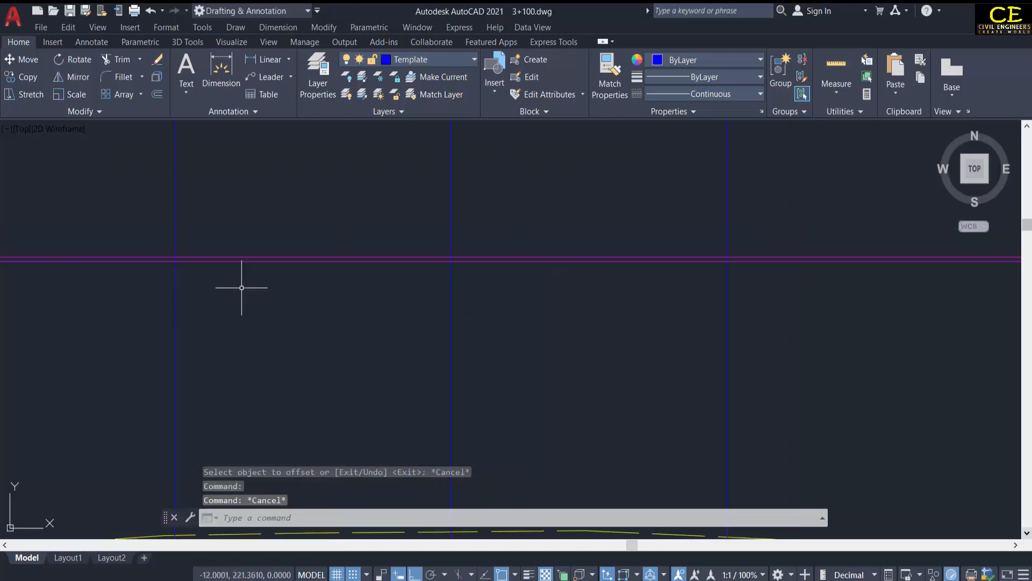
type("tr")
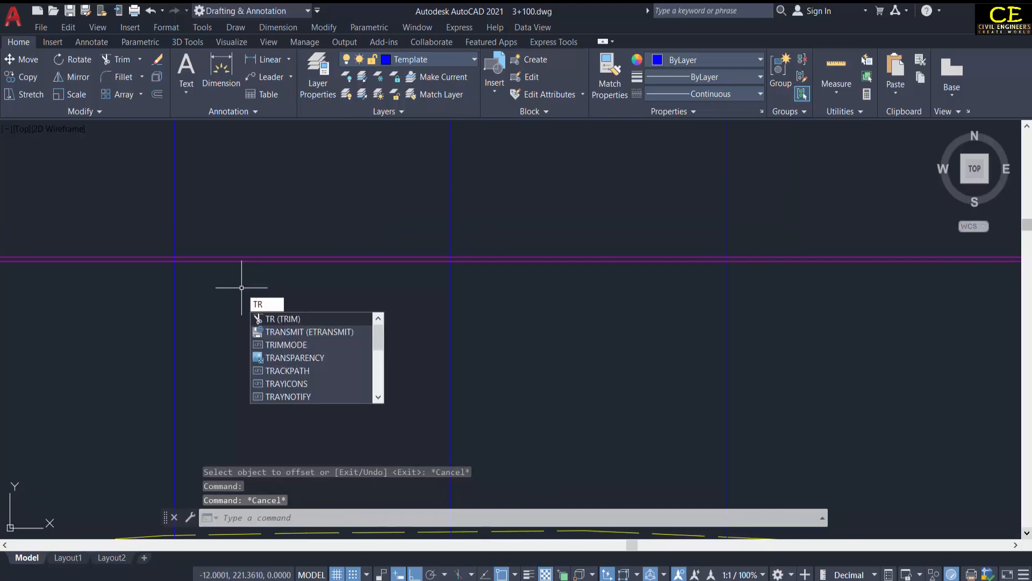
key("Return")
left_click(141, 237)
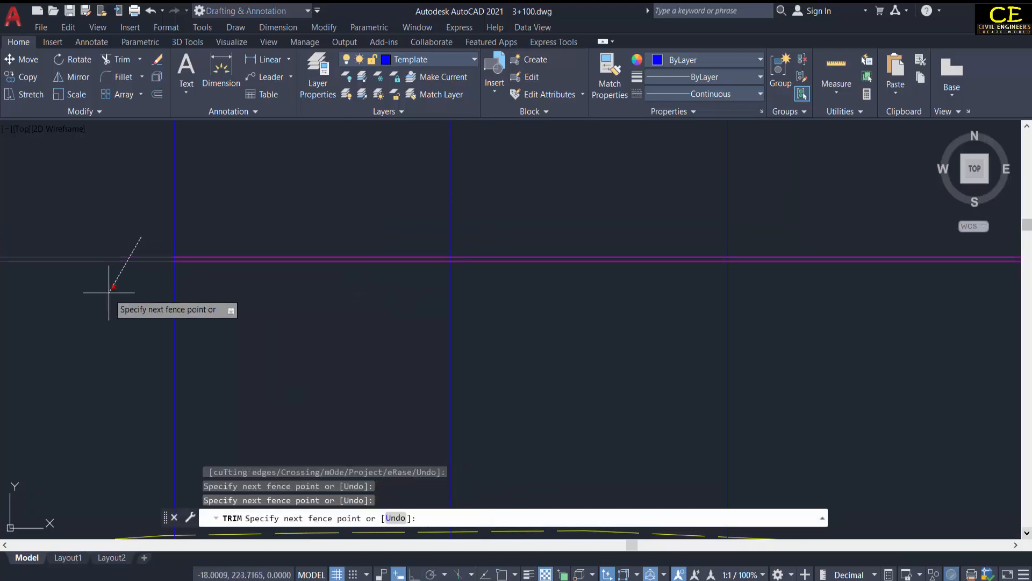
left_click(109, 292)
left_click(748, 219)
left_click(796, 307)
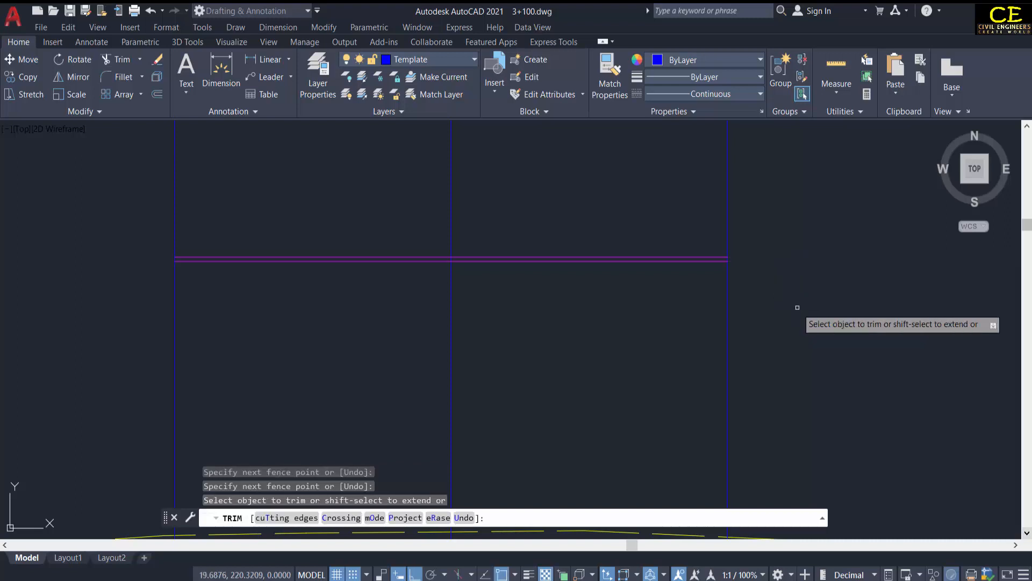
key("Escape")
Draw a crowned polyline from the lower magenta line's left end, up to the upper line at the centreline, and down to the lower line's right end
scroll(184, 269, "up", 2)
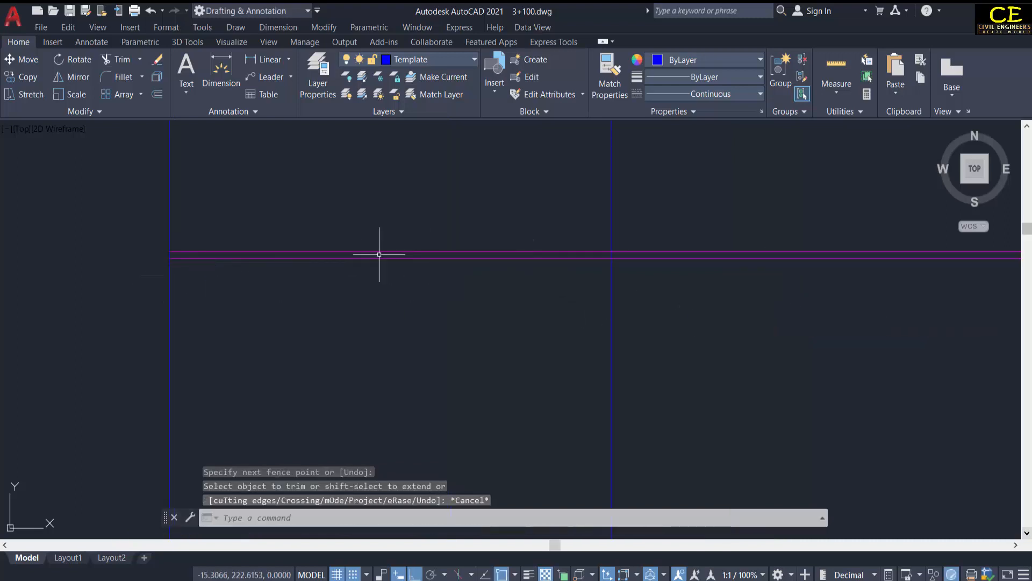
scroll(264, 320, "down", 1)
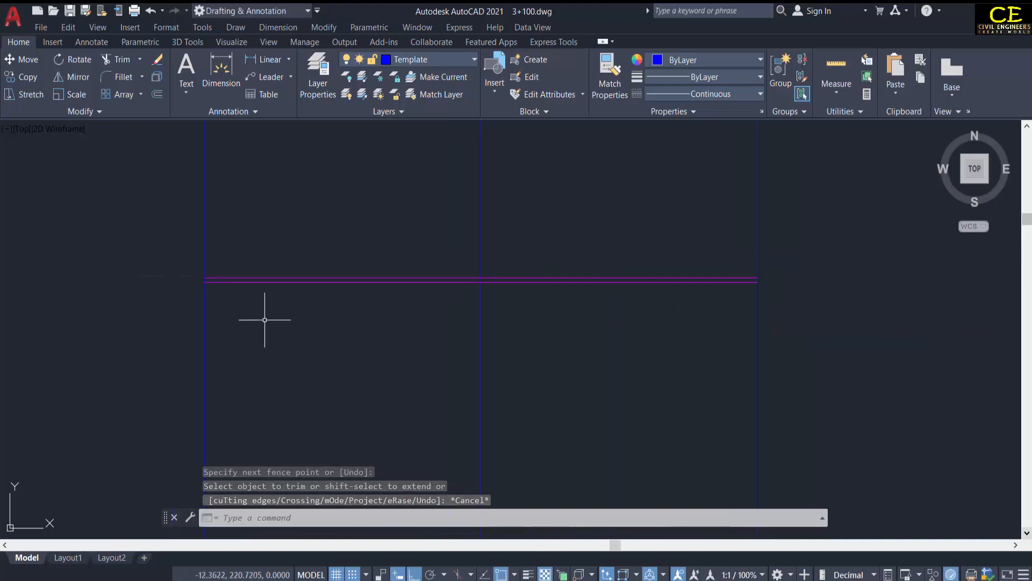
type("Pl")
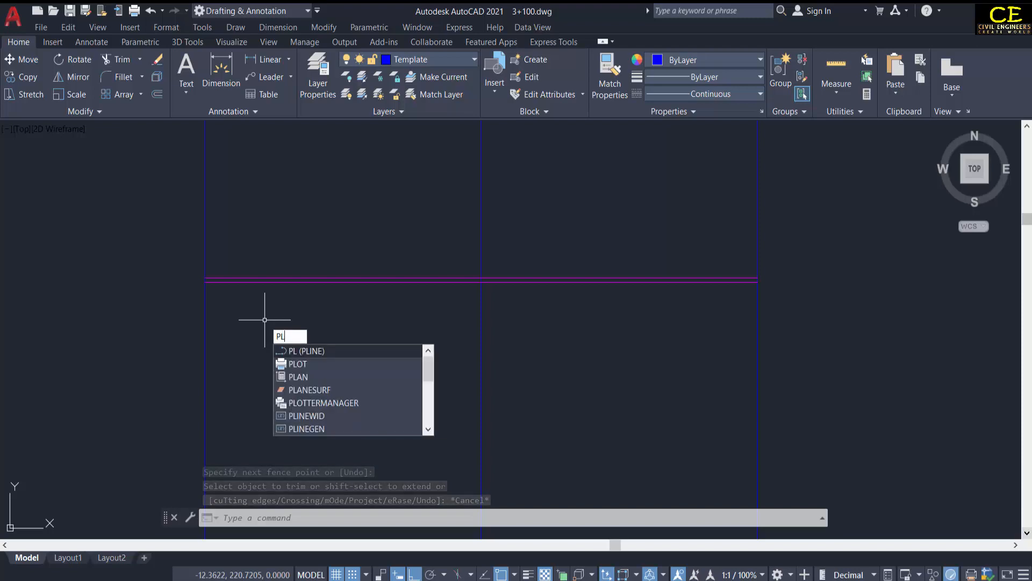
key("Return")
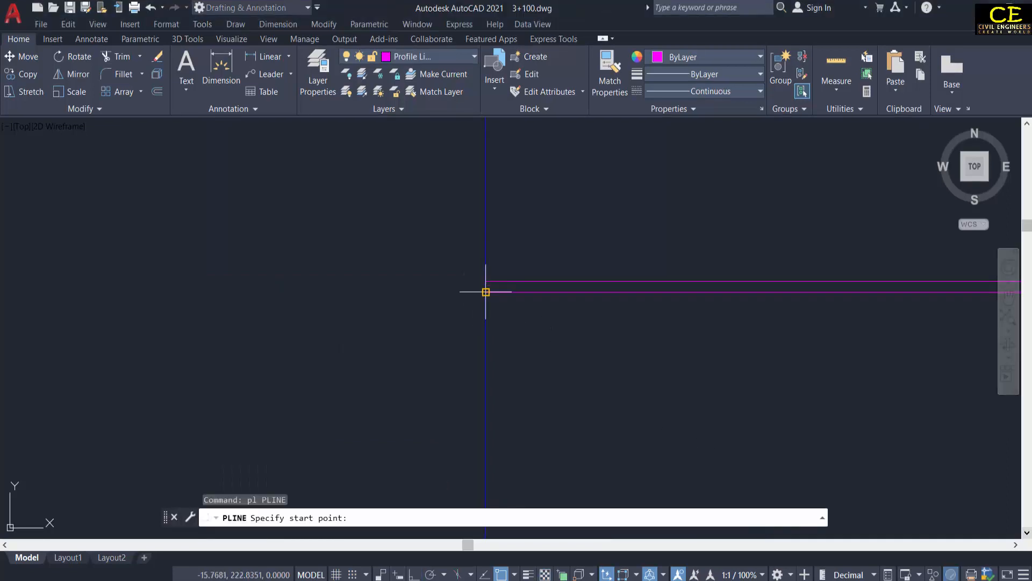
left_click(484, 293)
middle_click_drag(581, 290, 397, 286)
scroll(589, 299, "up", 2)
scroll(589, 299, "up", 2)
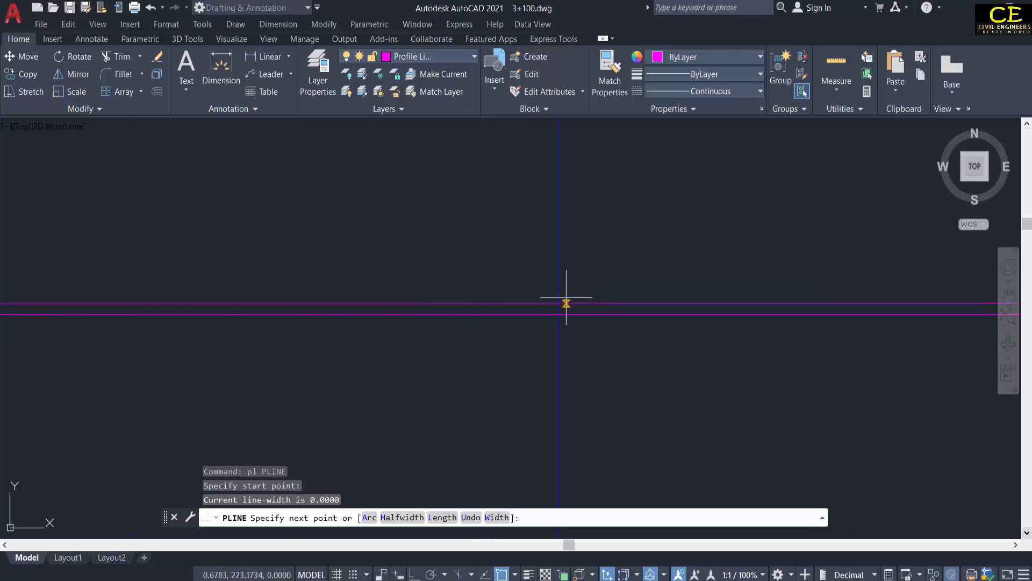
left_click(558, 302)
scroll(386, 245, "down", 2)
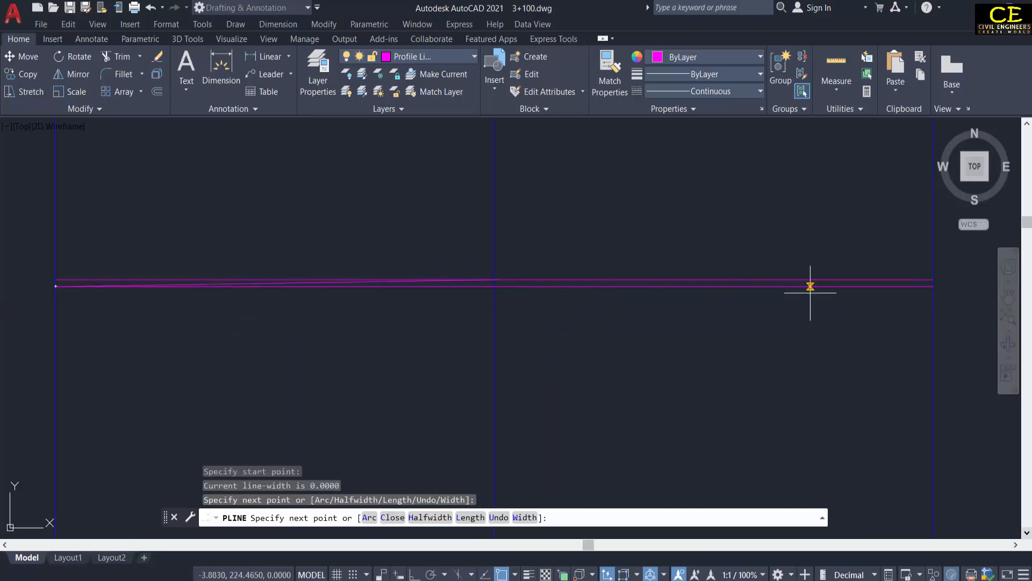
left_click(933, 286)
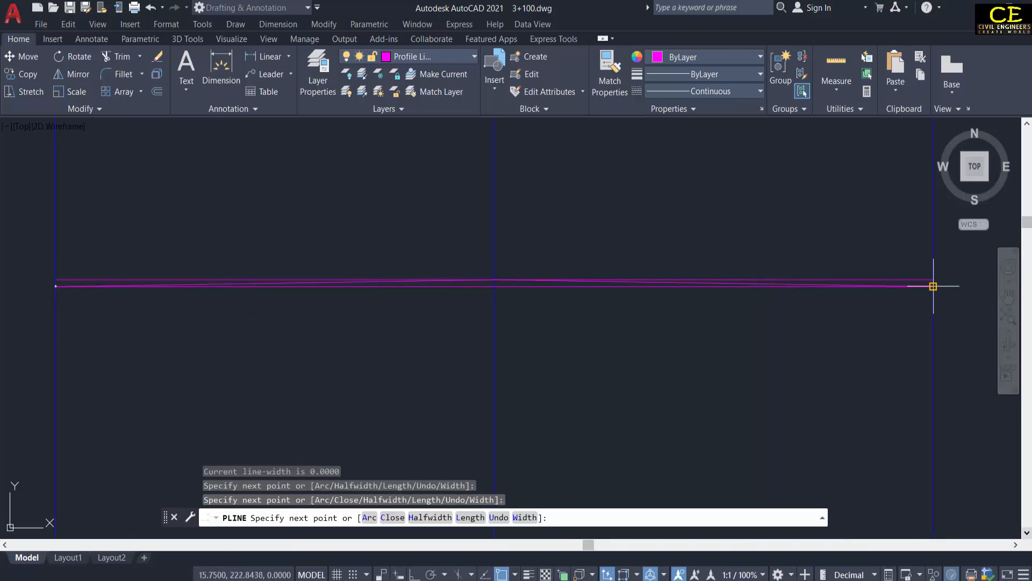
key("Escape")
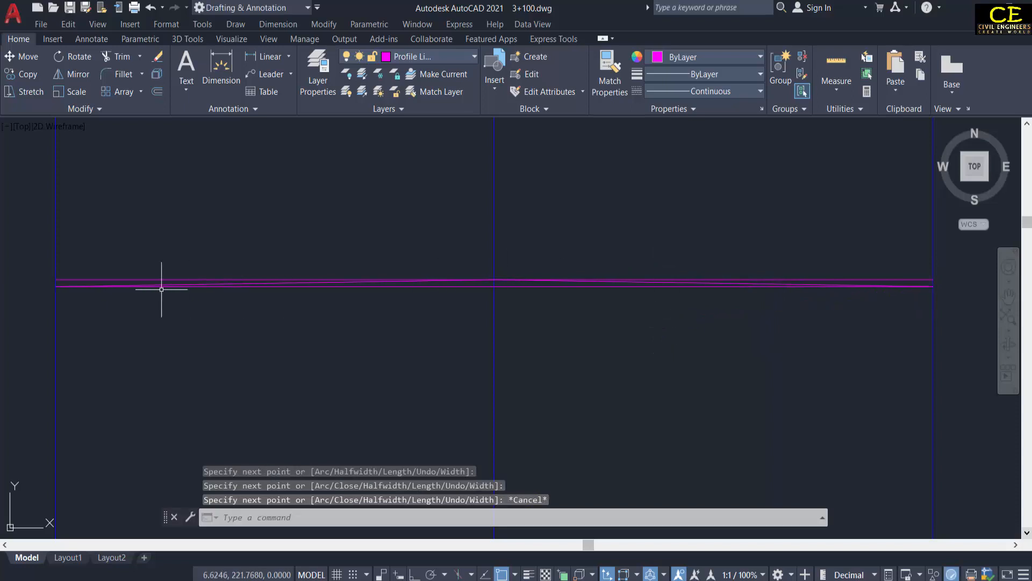
Erase the two horizontal magenta construction lines, keeping the crowned polyline
left_click(69, 280)
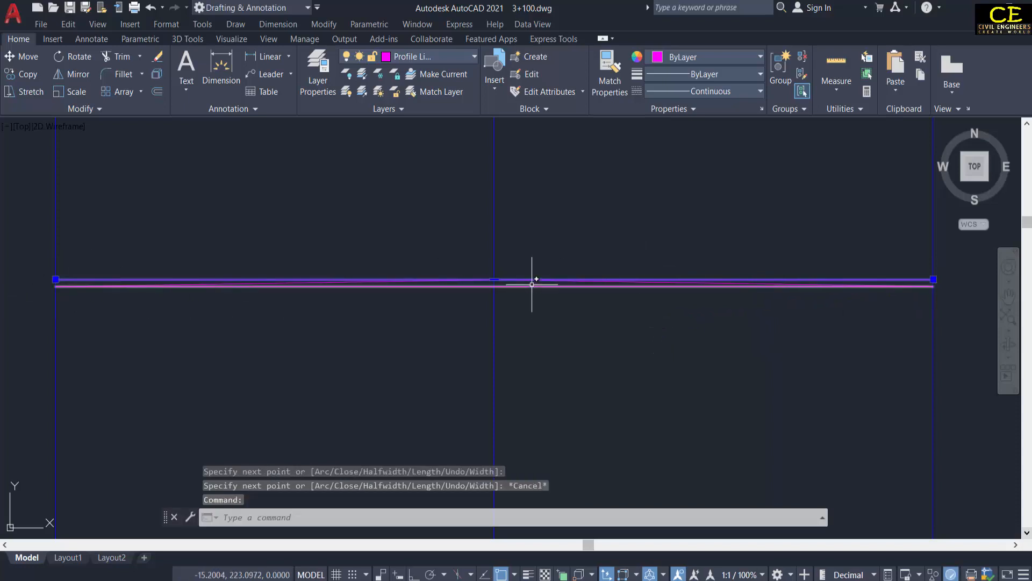
left_click(554, 286)
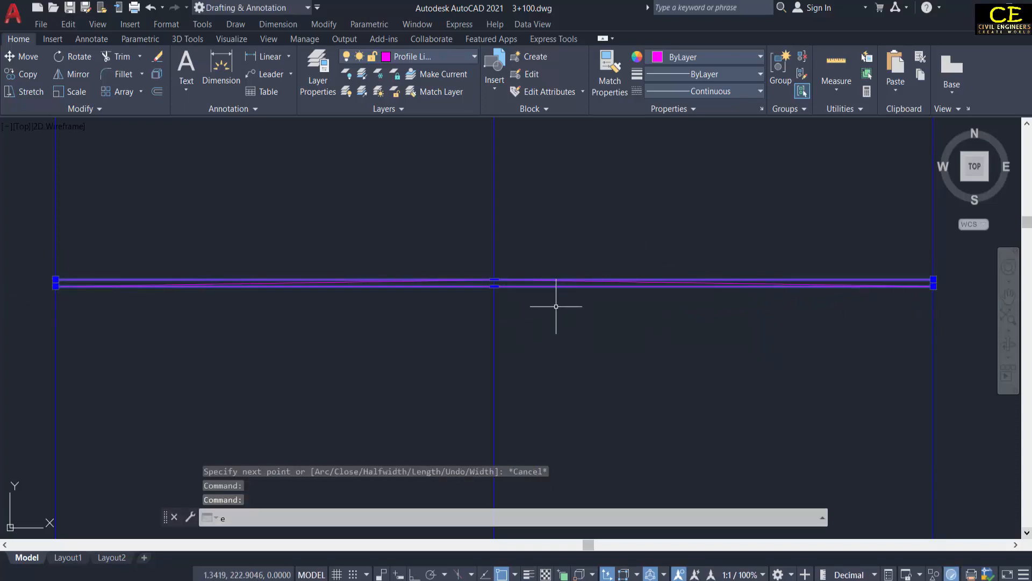
type("e")
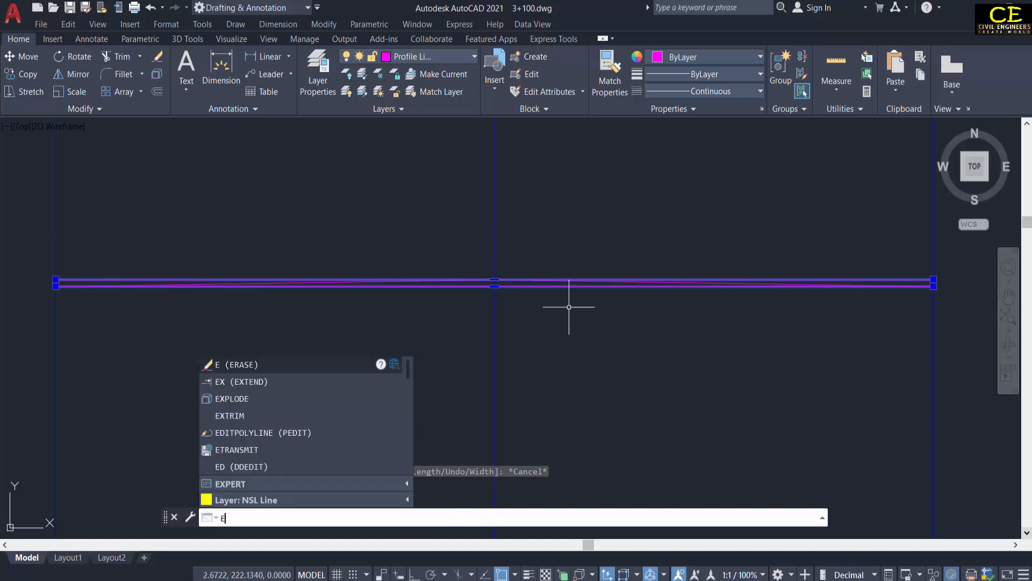
key("Return")
left_click(606, 283)
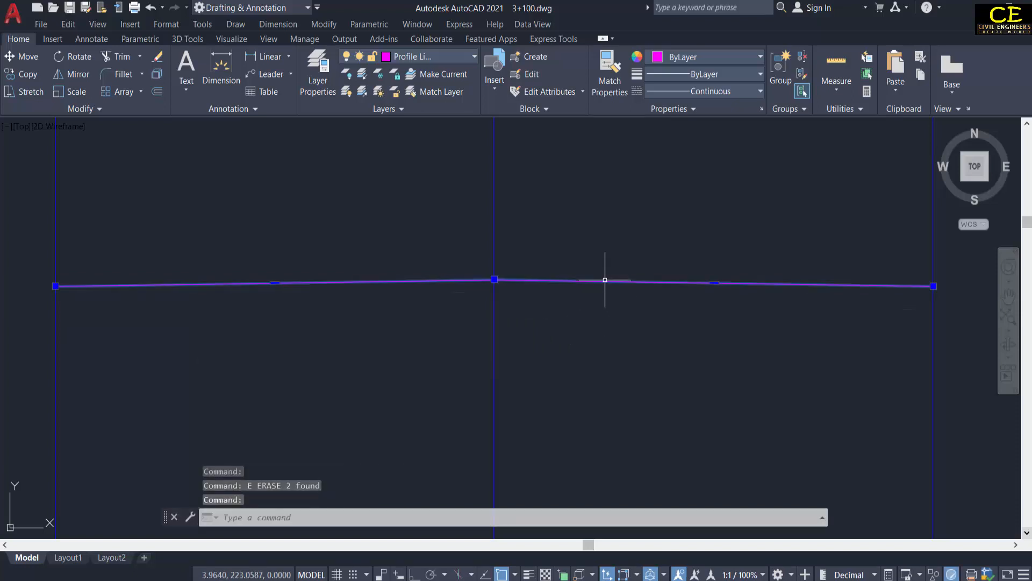
scroll(726, 295, "down", 2)
key("Escape")
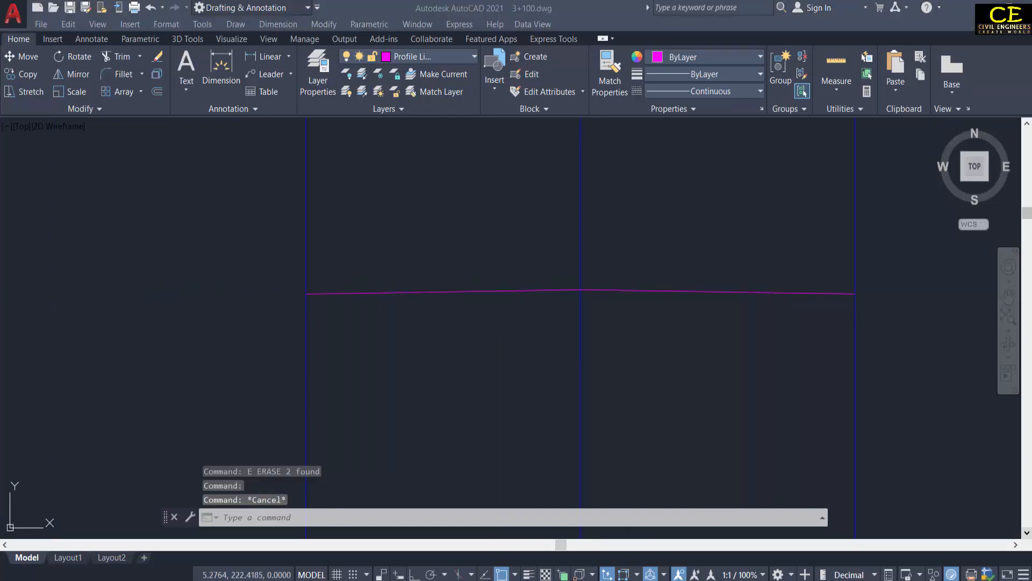
Recheck the 1.5% cross-slope drop in Calculator and return to the AutoCAD drawing
left_click(640, 580)
left_click(640, 580)
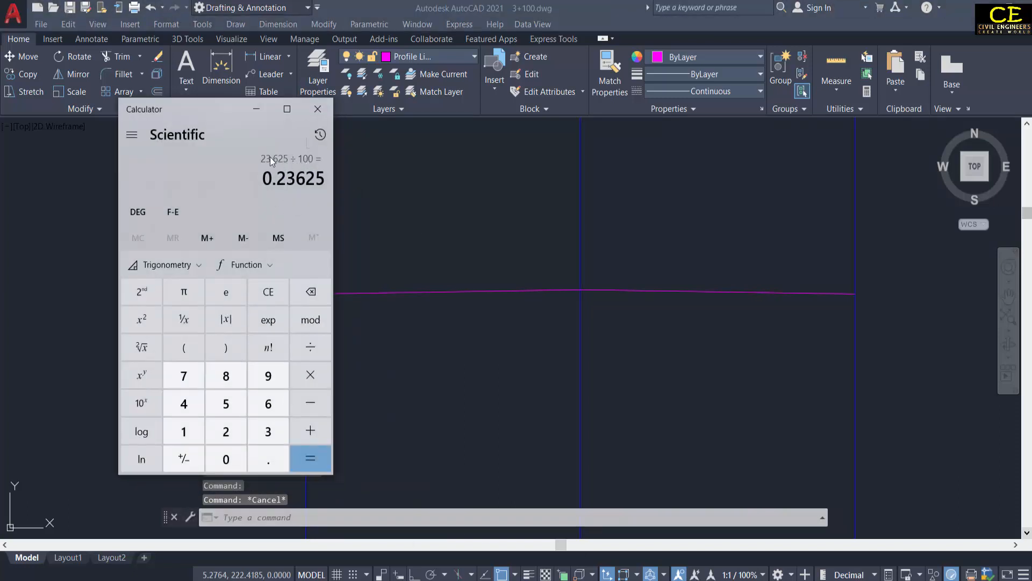
left_click(256, 110)
scroll(473, 310, "down", 2)
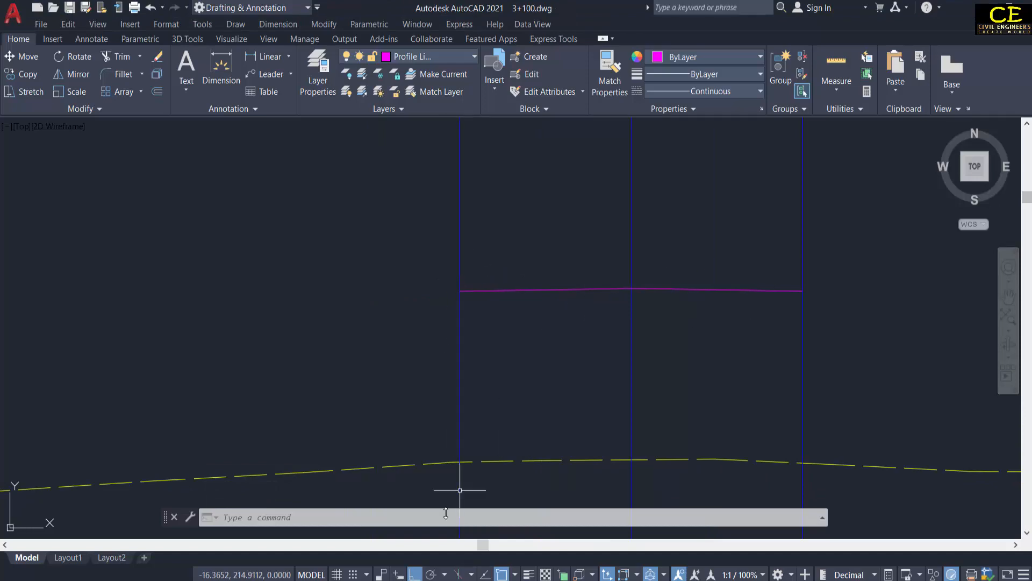
Check the rounding widths in the A2-A2 section PDF, and in AutoCAD offset the left blue carriageway edge line outward by 1
left_click(413, 579)
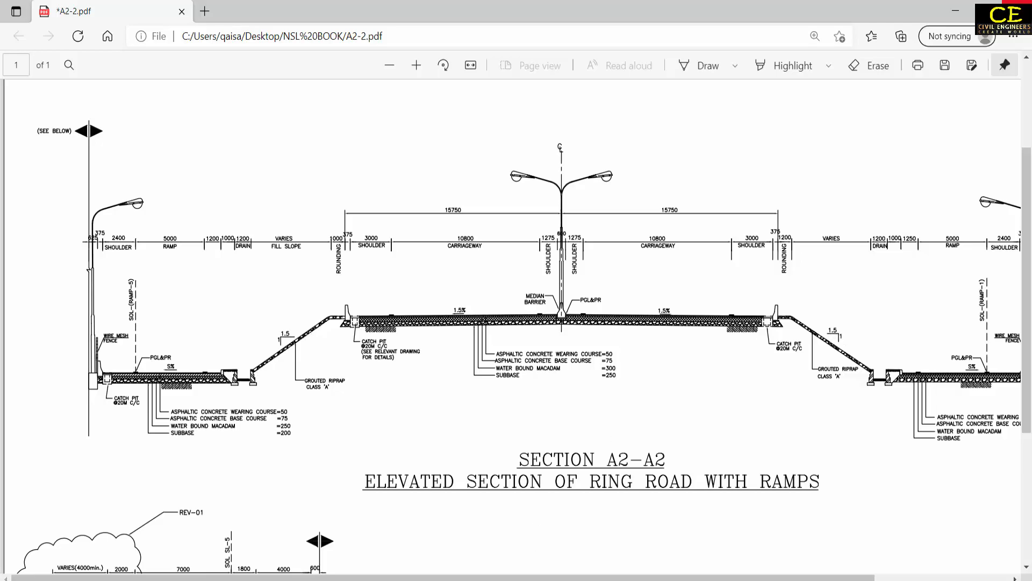
key("alt+Tab")
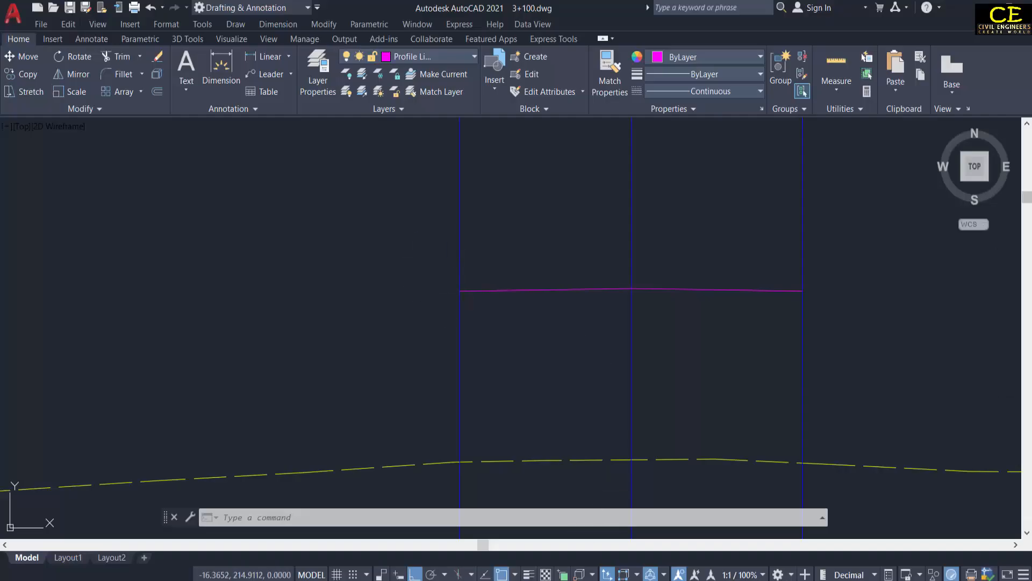
type("o")
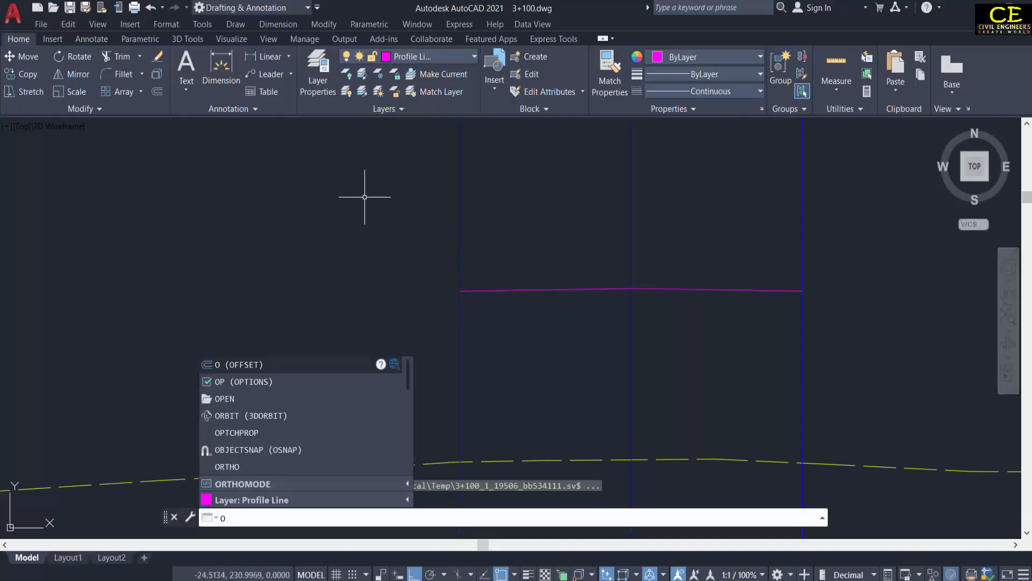
key("Return")
key("Return")
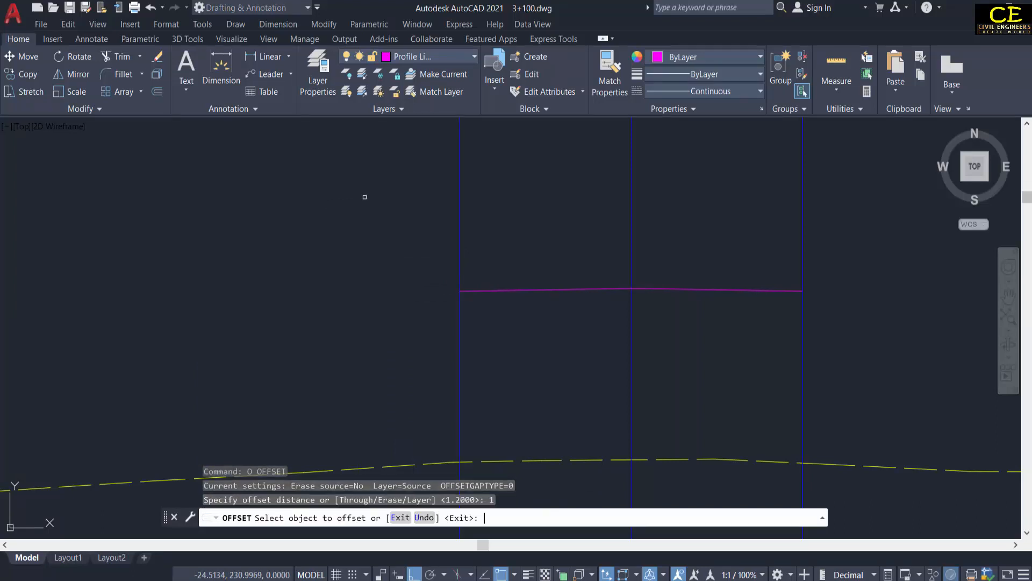
left_click(462, 218)
left_click(458, 219)
key("Return")
Offset the right blue carriageway edge line outward by 1.2 for the rounding
key("Return")
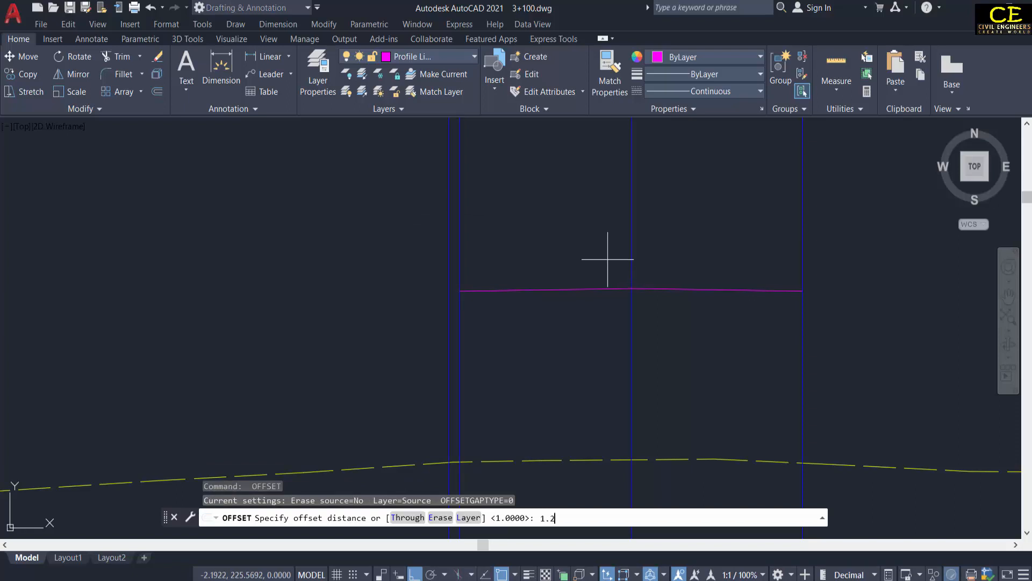
key("Return")
left_click(803, 265)
left_click(834, 265)
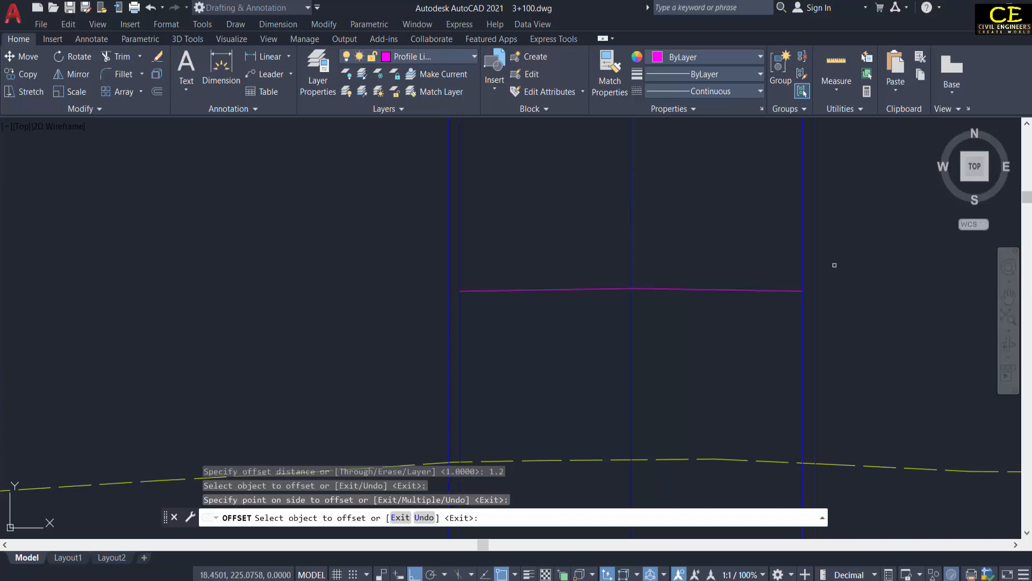
key("Escape")
Draw horizontal polylines outward from both ends of the crowned profile, extending past the rounding lines
type("p")
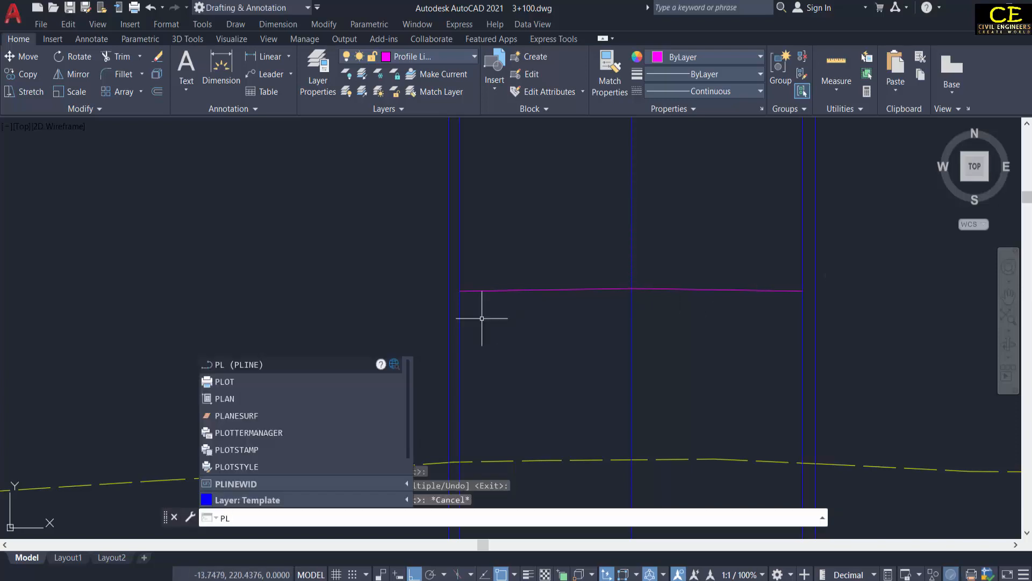
type("l")
key("Return")
left_click(460, 291)
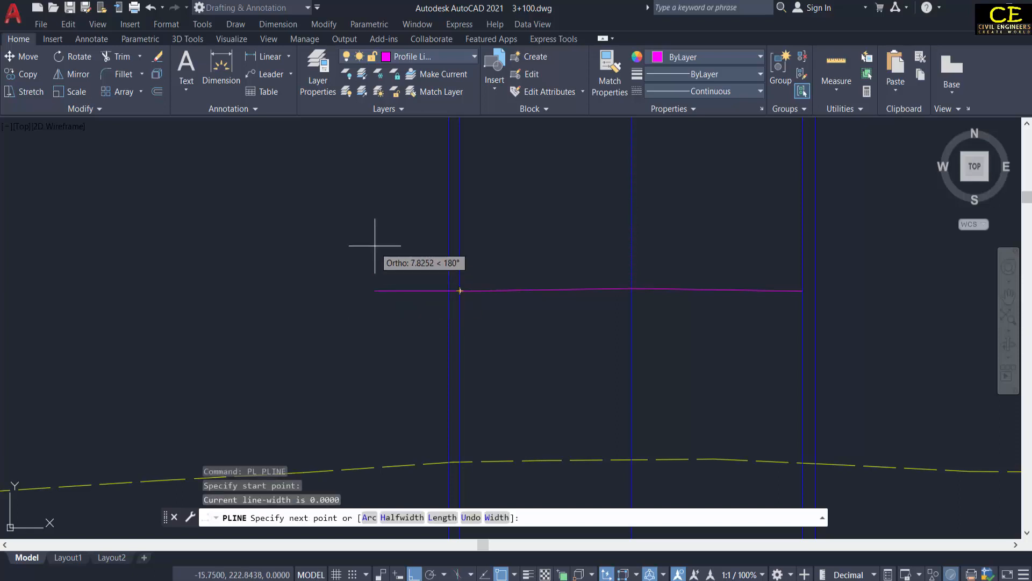
left_click(336, 293)
key("Escape")
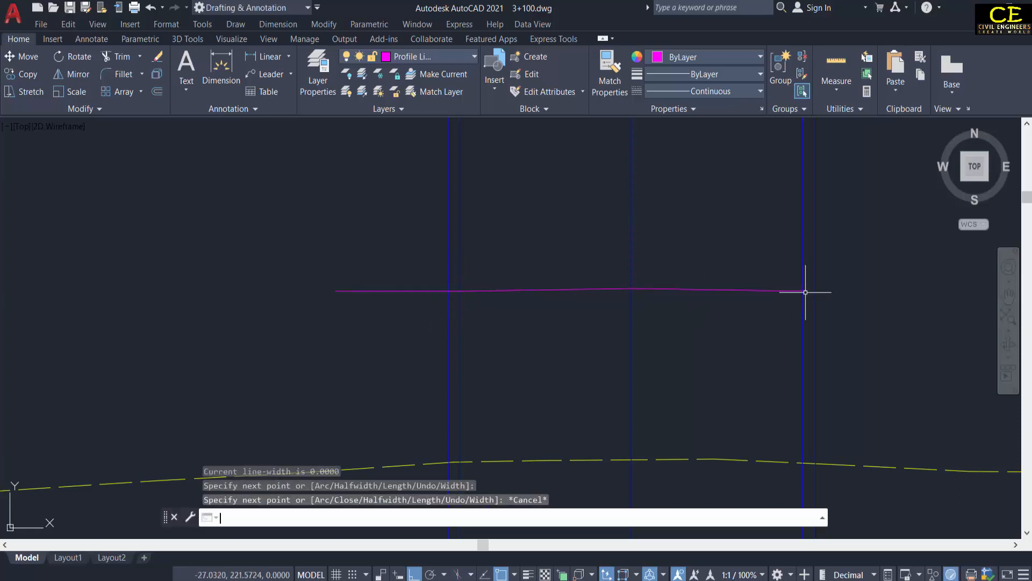
key("Return")
left_click(805, 291)
left_click(886, 291)
key("Escape")
Trim the excess of both horizontal polylines beyond the outer blue rounding lines
type("t")
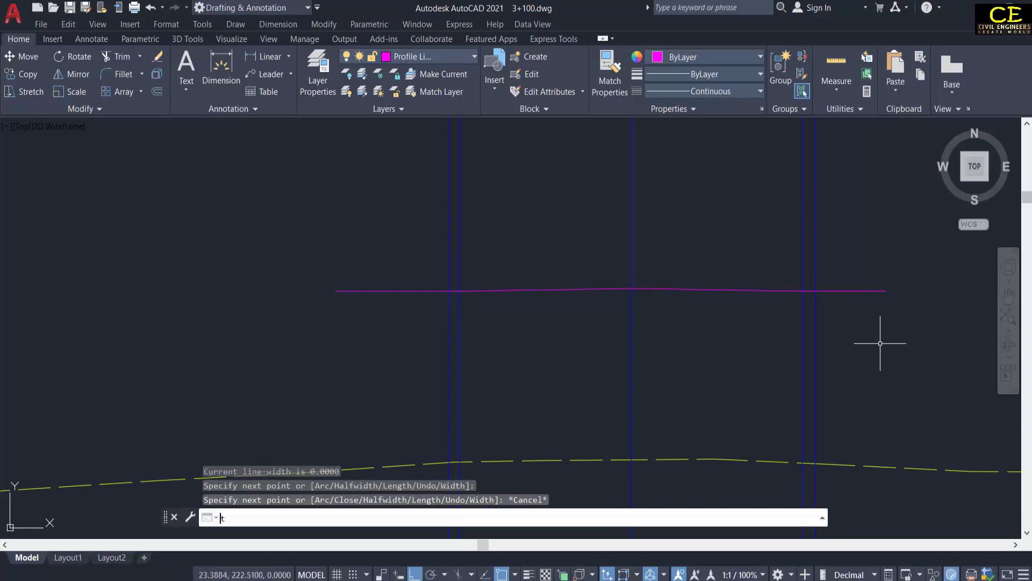
type("r")
key("Return")
left_click(860, 290)
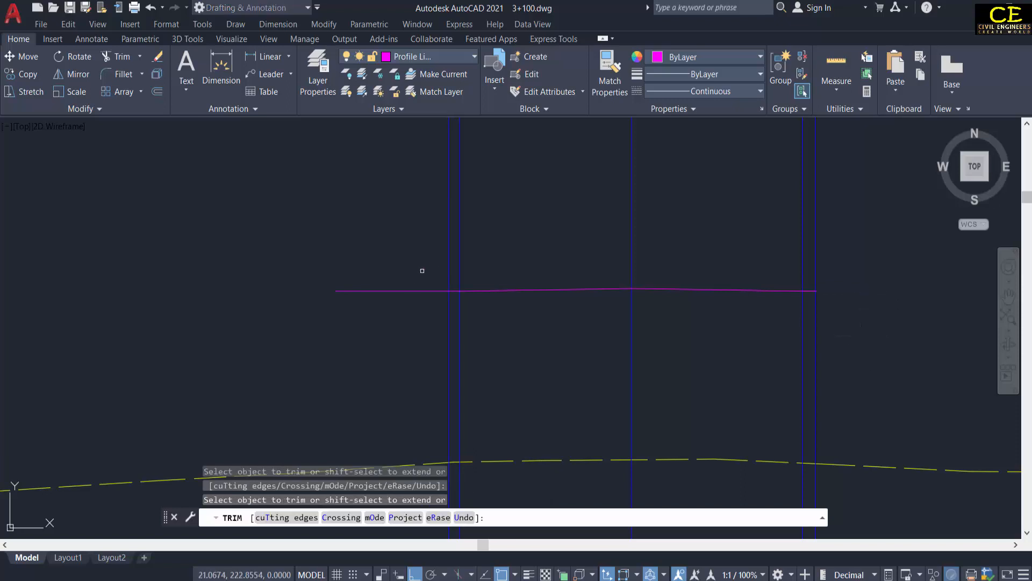
left_click(422, 291)
key("Escape")
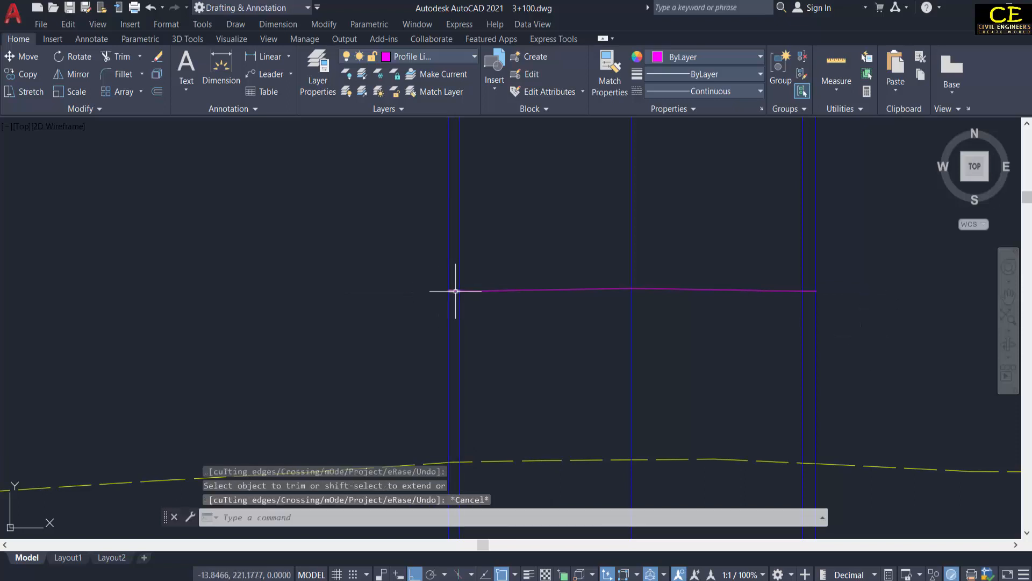
Highlight the two rounding lines, review the A2-A2 section PDF beyond the rounding, and return to AutoCAD with the selection cleared
left_click(449, 263)
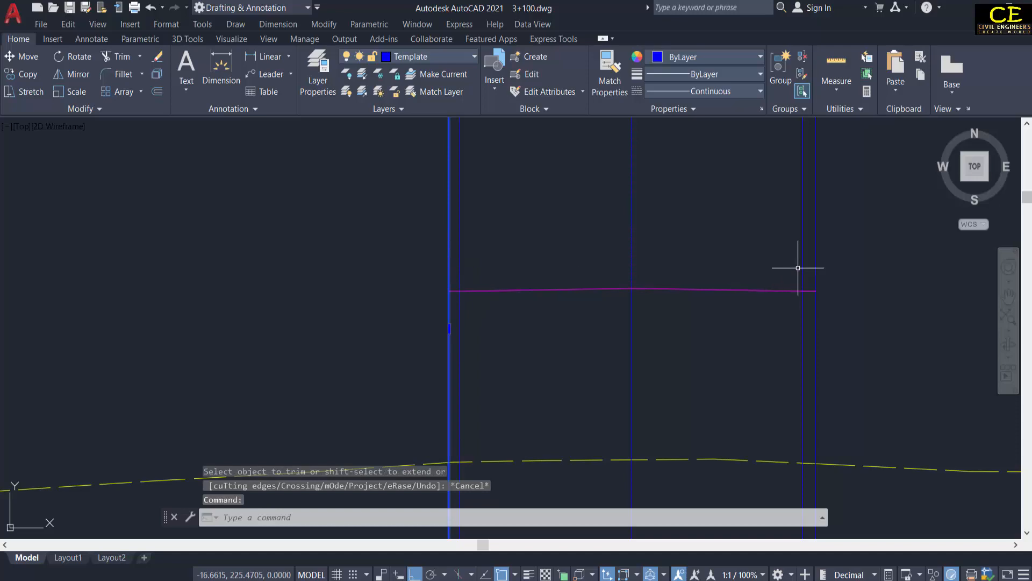
left_click(816, 266)
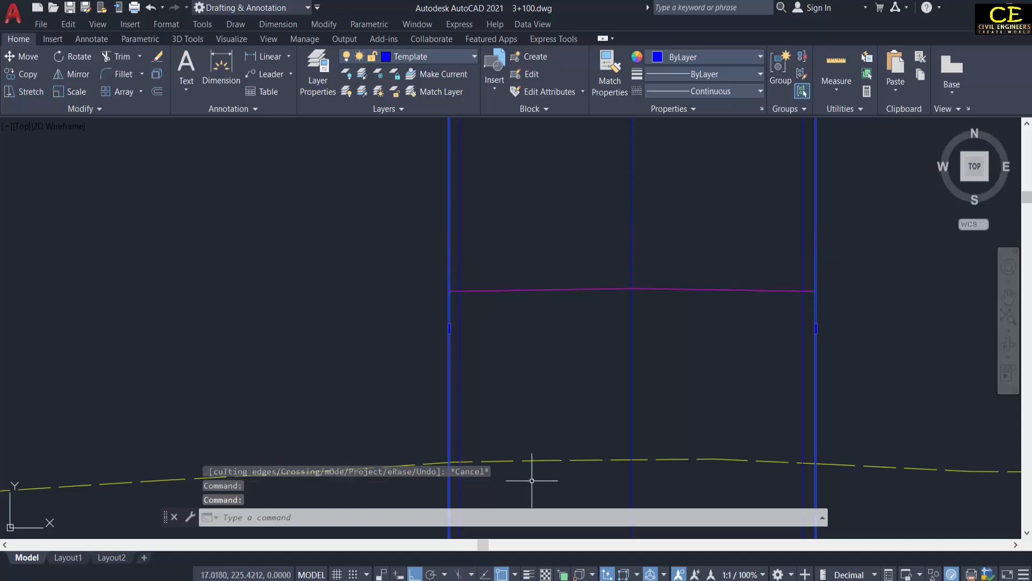
left_click(370, 562)
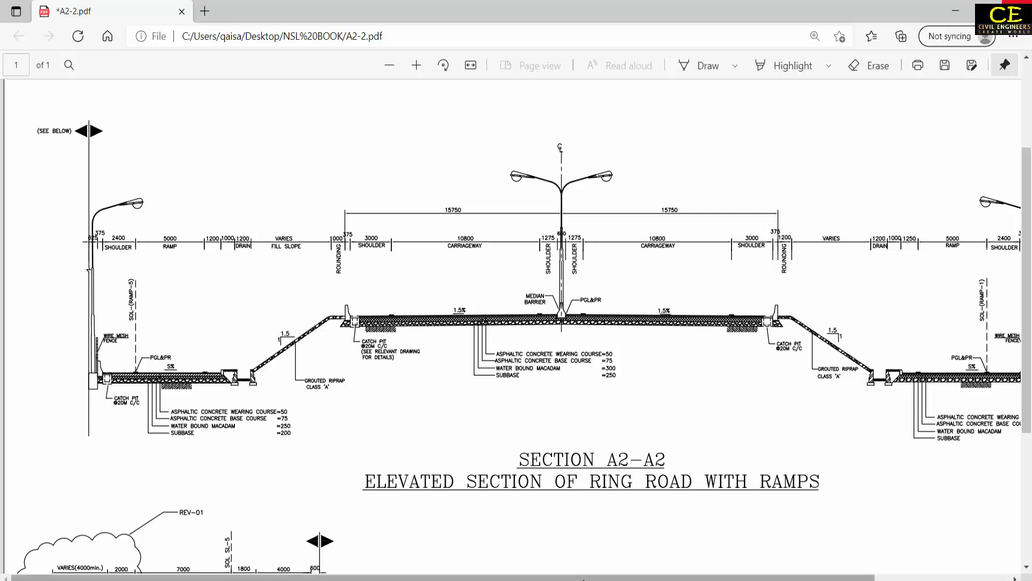
left_click(616, 579)
key("Escape")
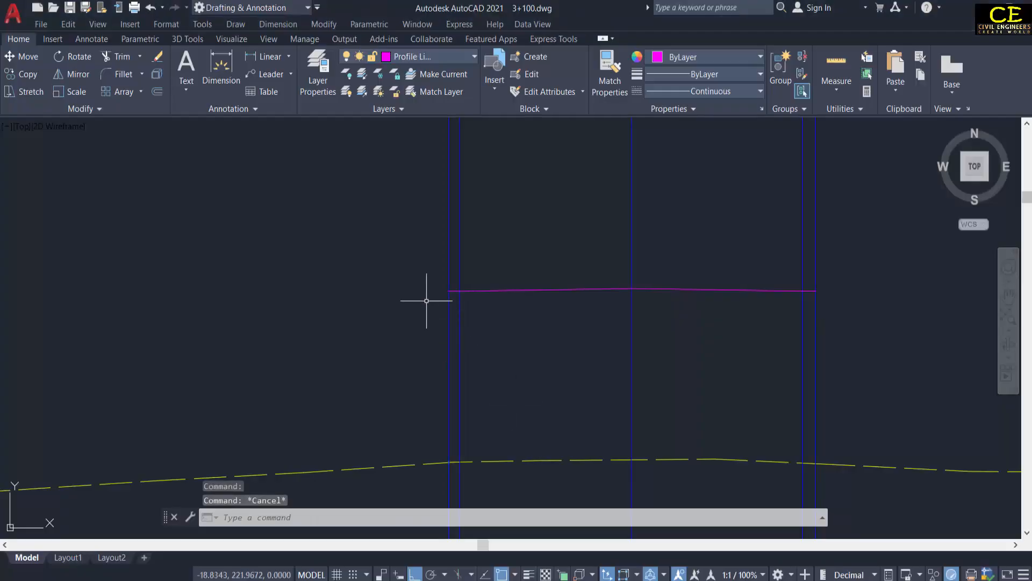
Draw a closed slope triangle at the left end of the road profile, 1.5 outward horizontally and 1 downward
type("L")
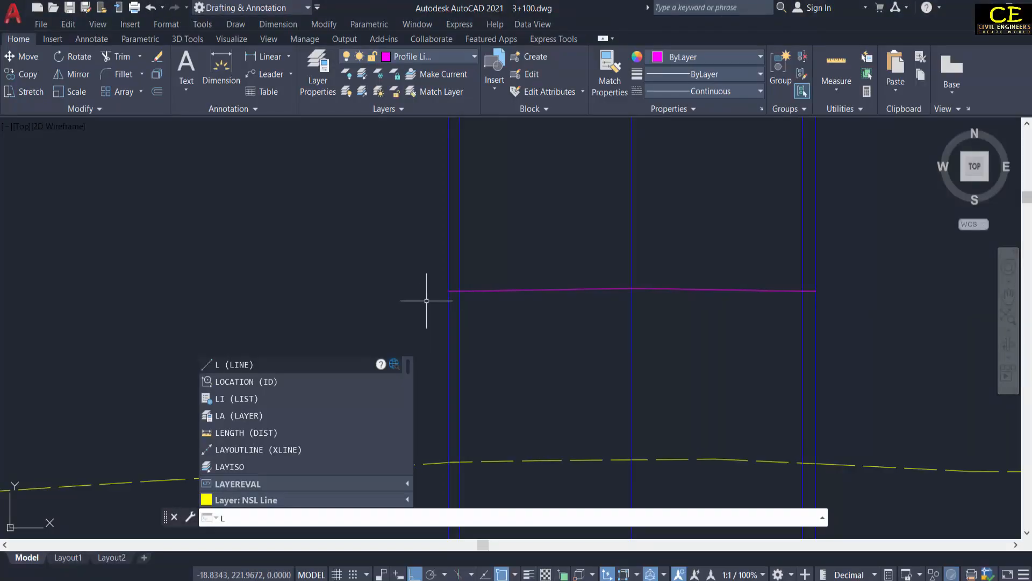
key("Return")
left_click(449, 291)
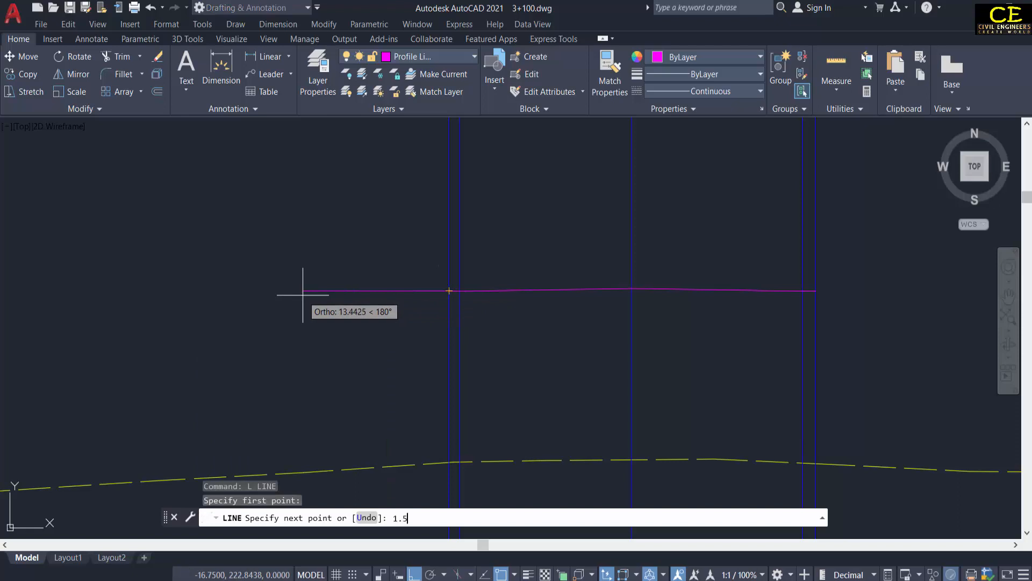
type("1.5")
key("Return")
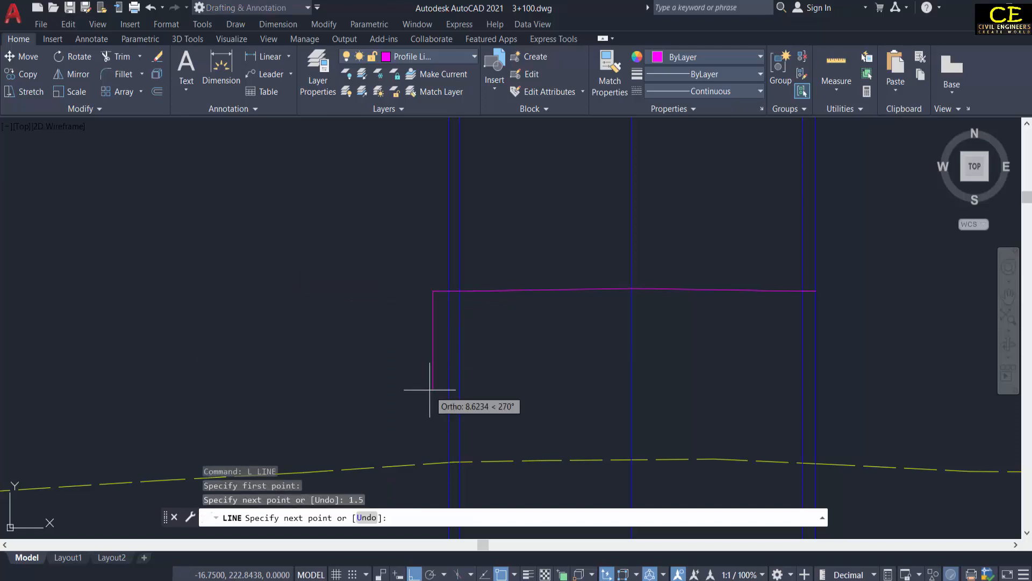
key("Return")
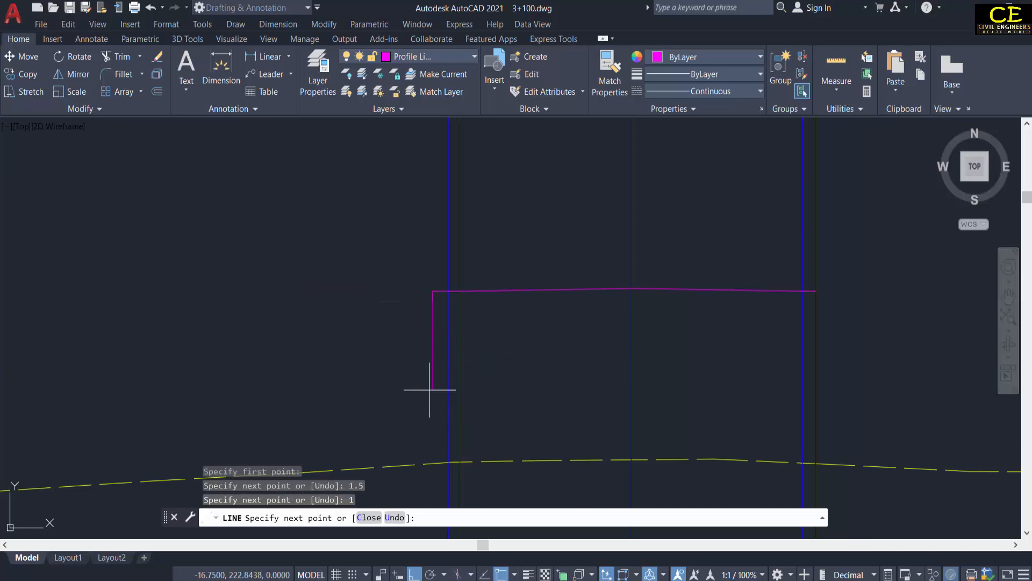
type("c")
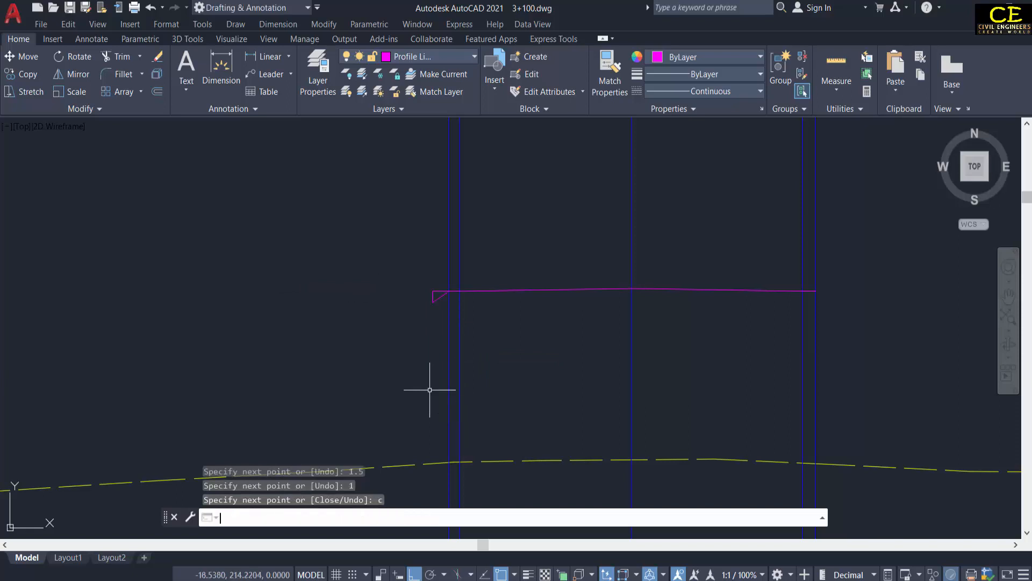
key("Return")
Erase the horizontal and vertical legs of the left triangle, keeping only its sloping line
scroll(433, 301, "up", 3)
left_click(432, 287)
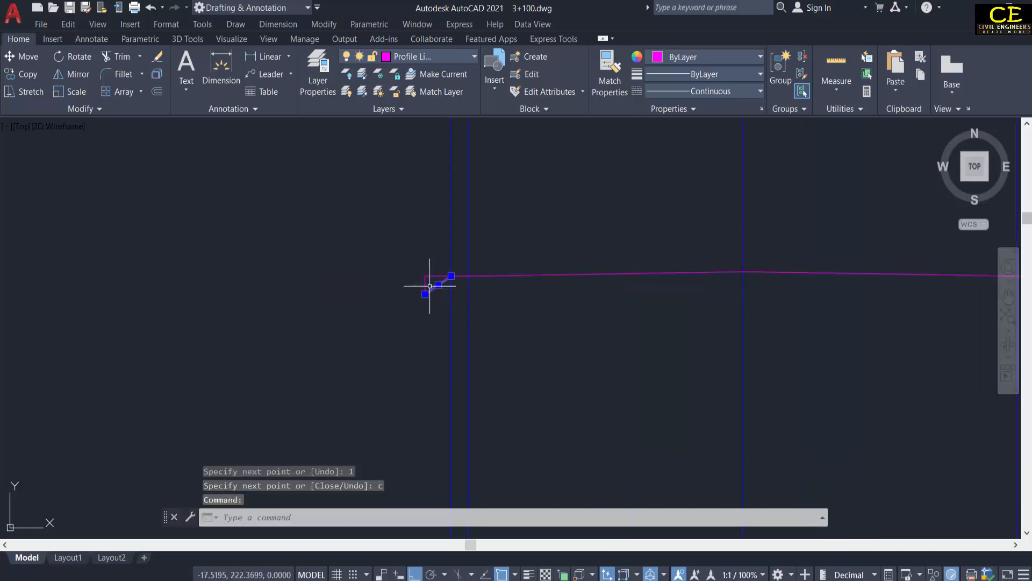
key("Escape")
left_click(431, 266)
left_click(416, 279)
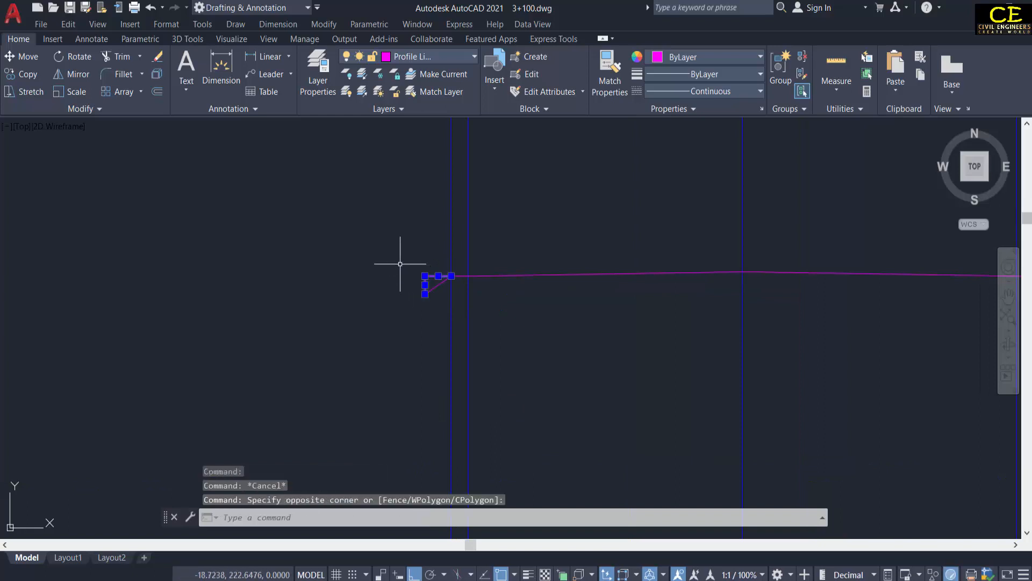
type("e")
key("Return")
Extend the left side slope line down to the dashed natural ground line
scroll(422, 245, "down", 4)
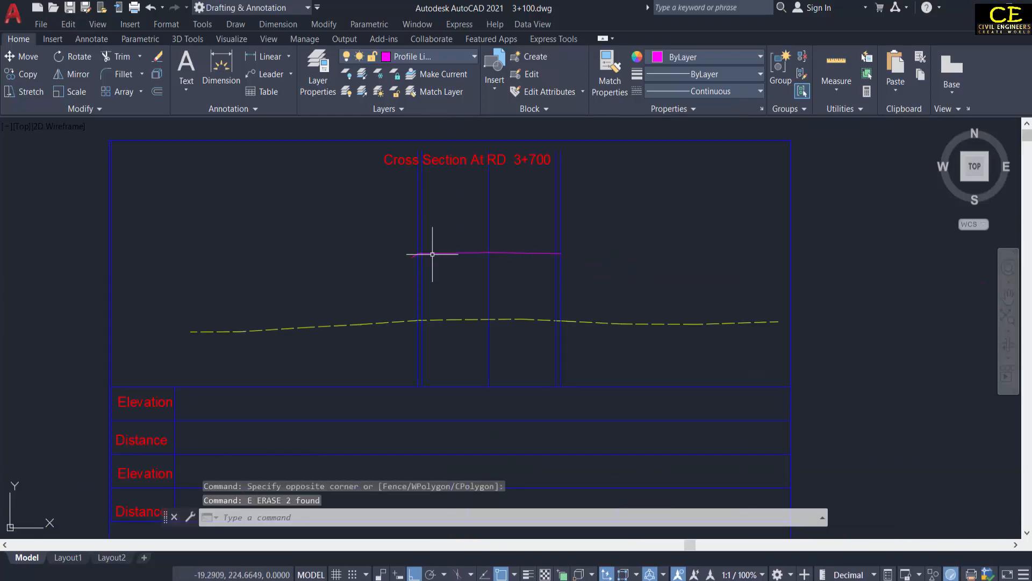
type("ex")
key("Return")
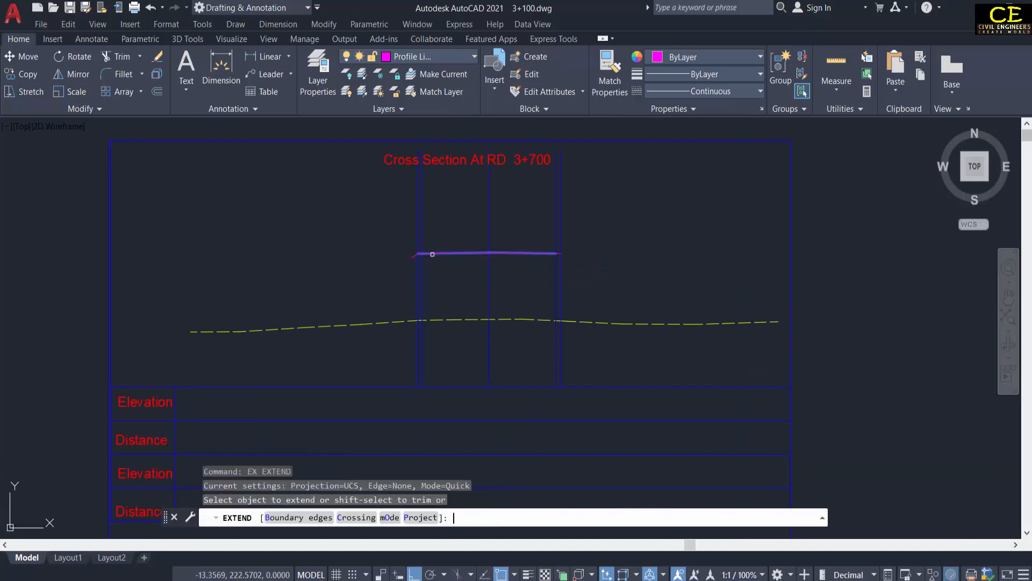
left_click(413, 257)
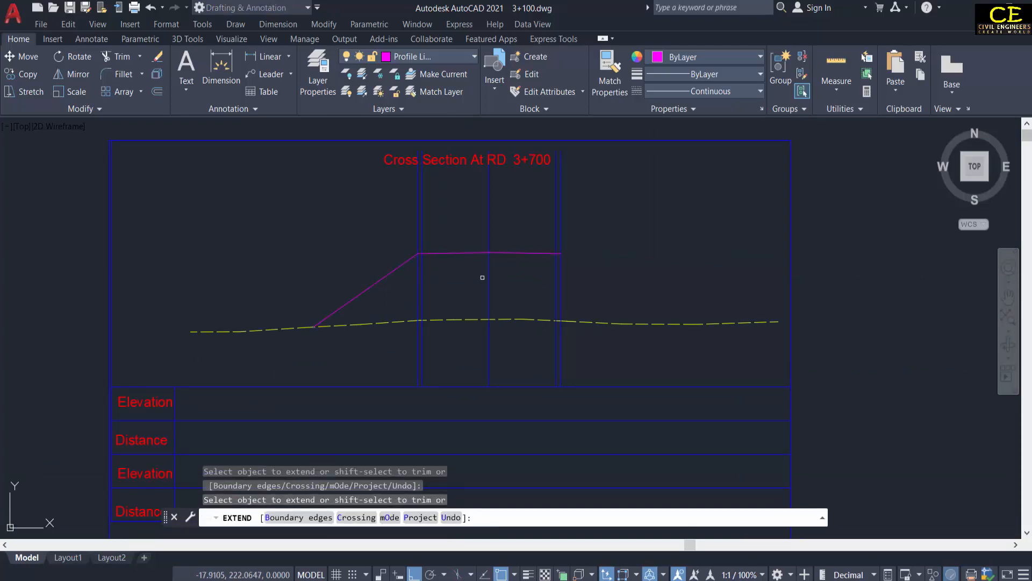
key("Escape")
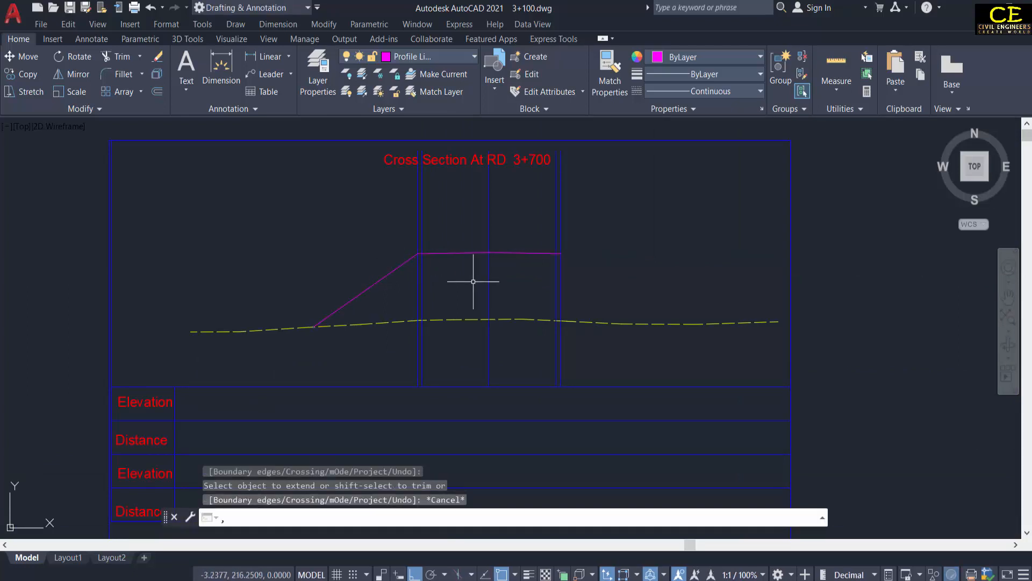
Draw a closed slope triangle at the right end of the road profile, 1.5 outward horizontally and 1 downward
scroll(473, 322, "up", 2)
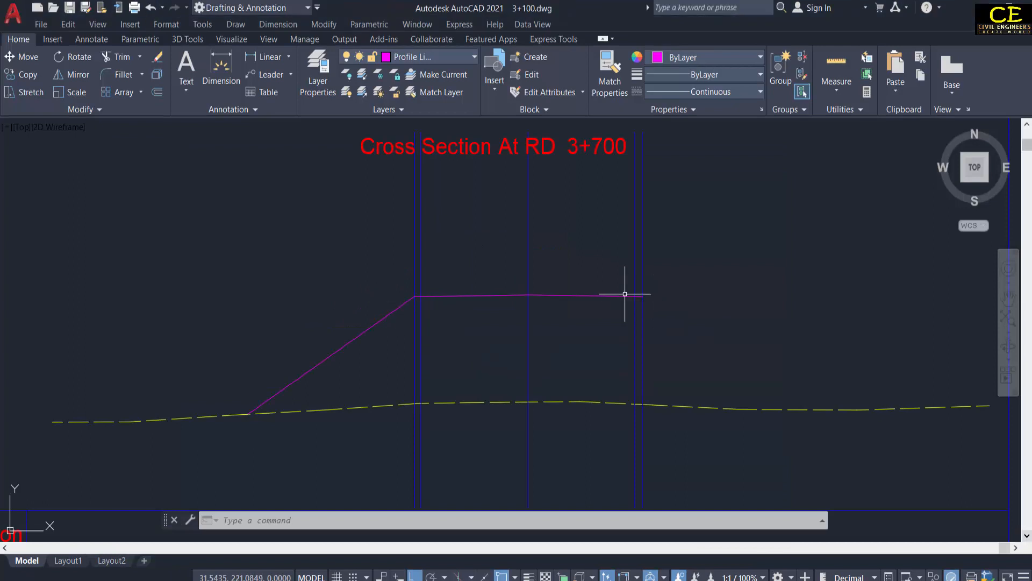
scroll(625, 294, "up", 4)
type("1")
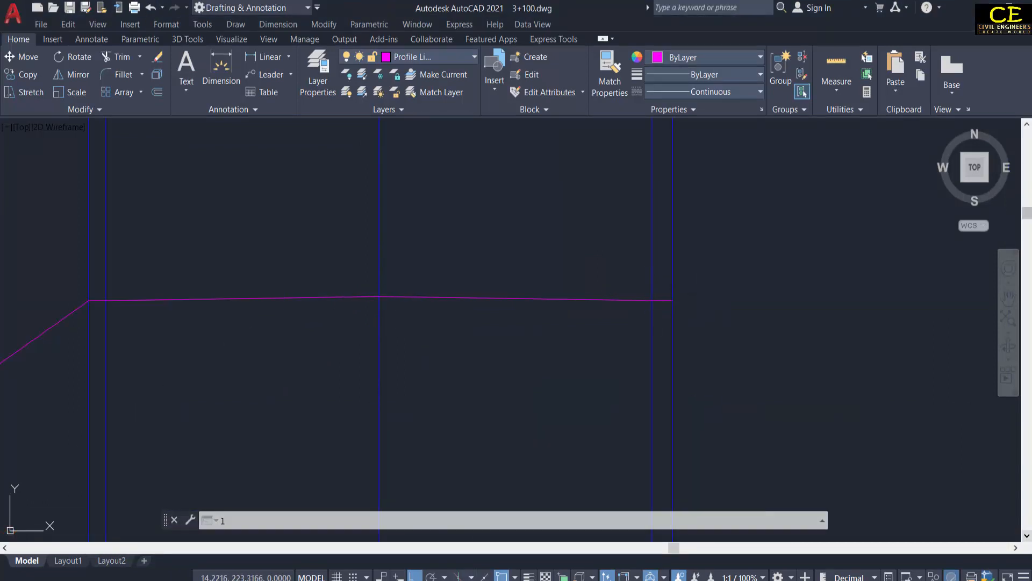
key("Return")
left_click(672, 300)
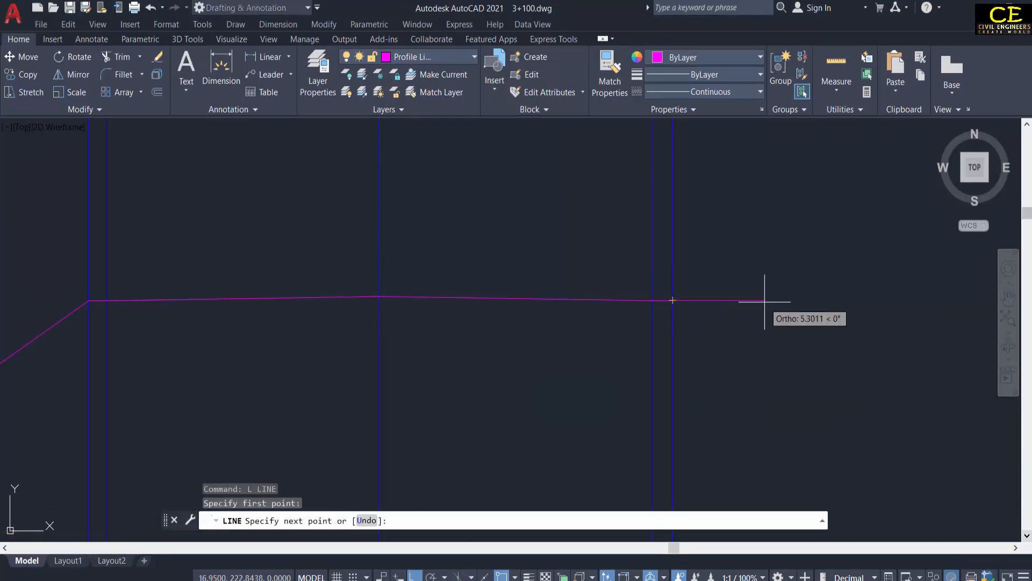
type("1.5")
key("Return")
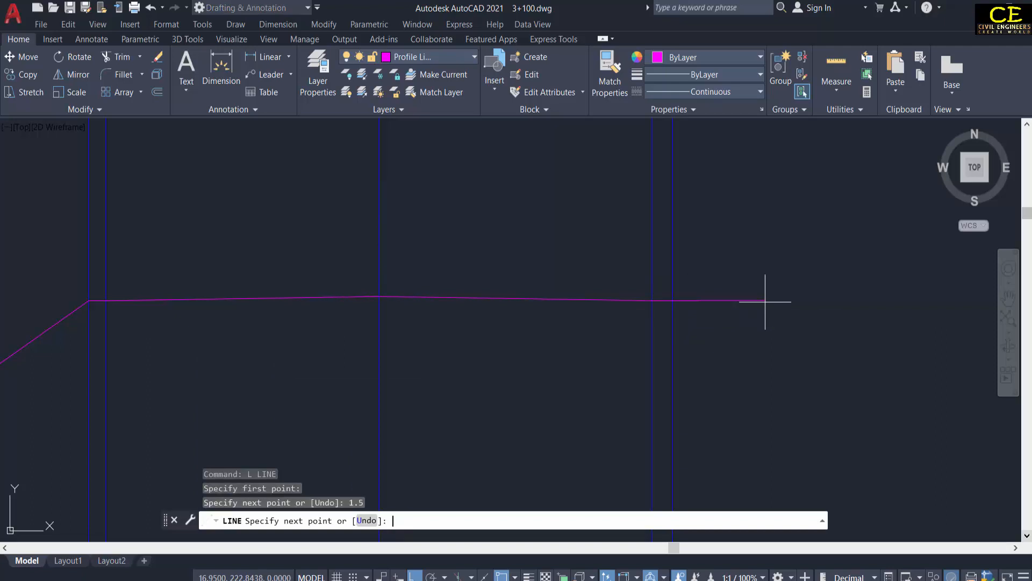
key("Return")
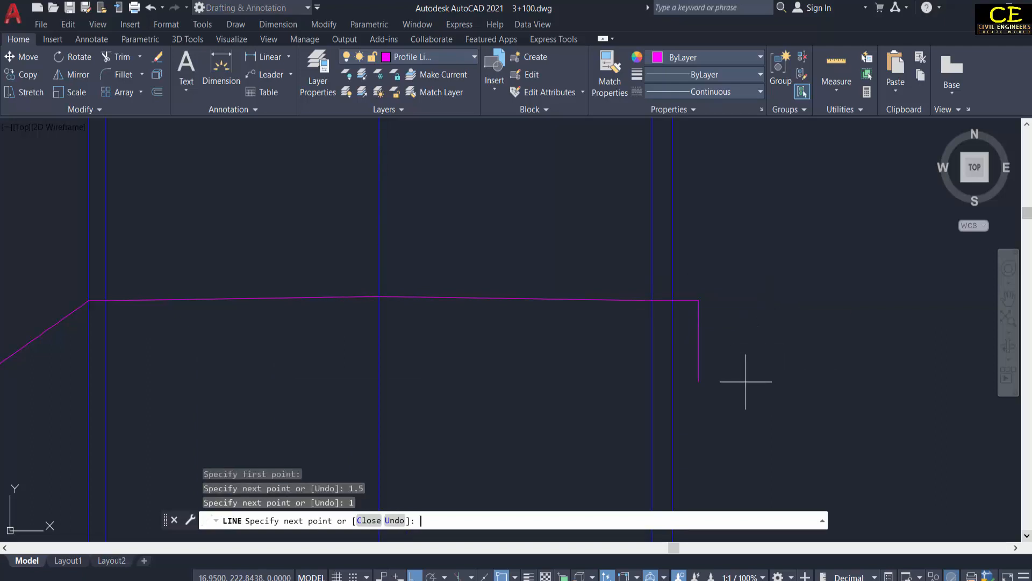
type("c")
key("Return")
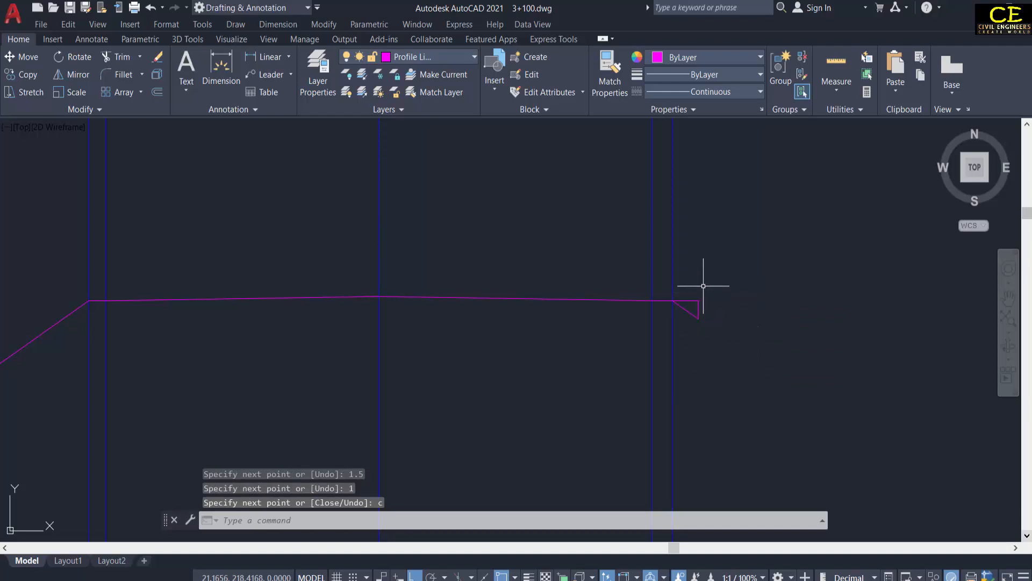
Erase the horizontal and vertical legs of the right triangle, keeping only its sloping line
left_click(699, 297)
left_click(691, 286)
type("e")
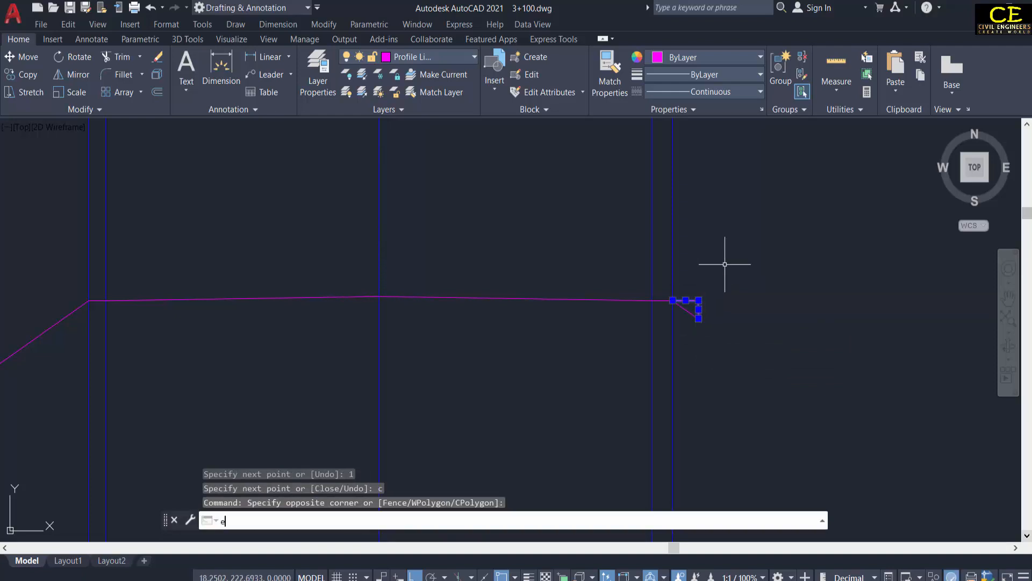
key("Return")
Extend the right side slope line down to the dashed natural ground line
scroll(683, 231, "down", 2)
scroll(684, 231, "down", 2)
type("e")
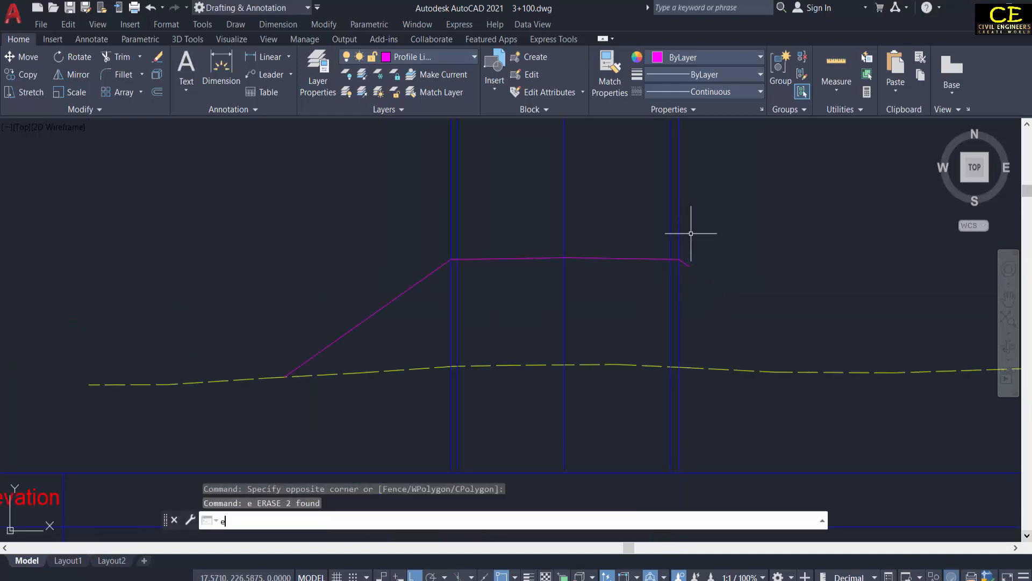
type("x")
key("Return")
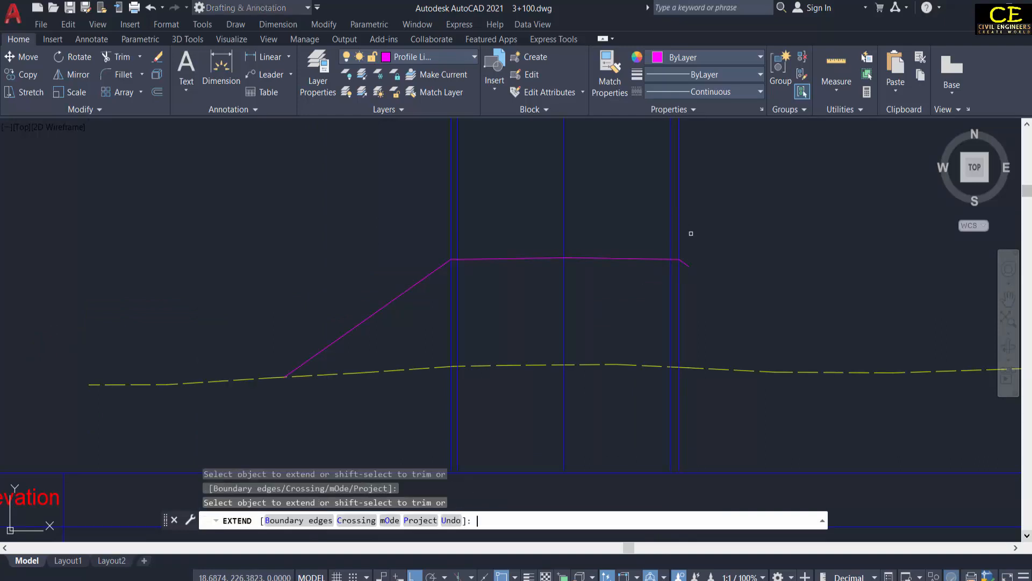
left_click(689, 271)
key("Escape")
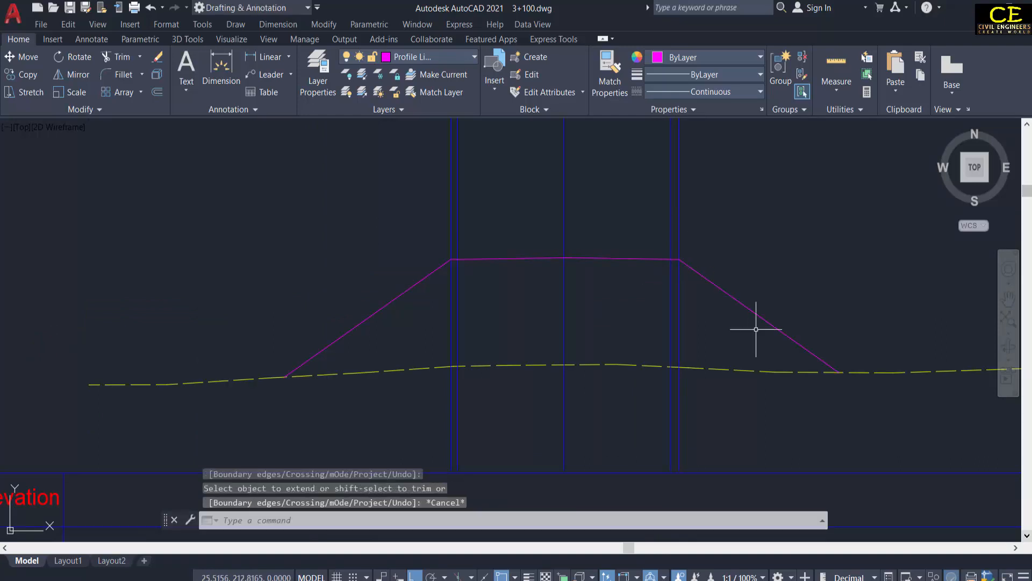
Erase the four blue vertical carriageway edge and rounding lines, keeping only the centre line
middle_click_drag(703, 315, 719, 352)
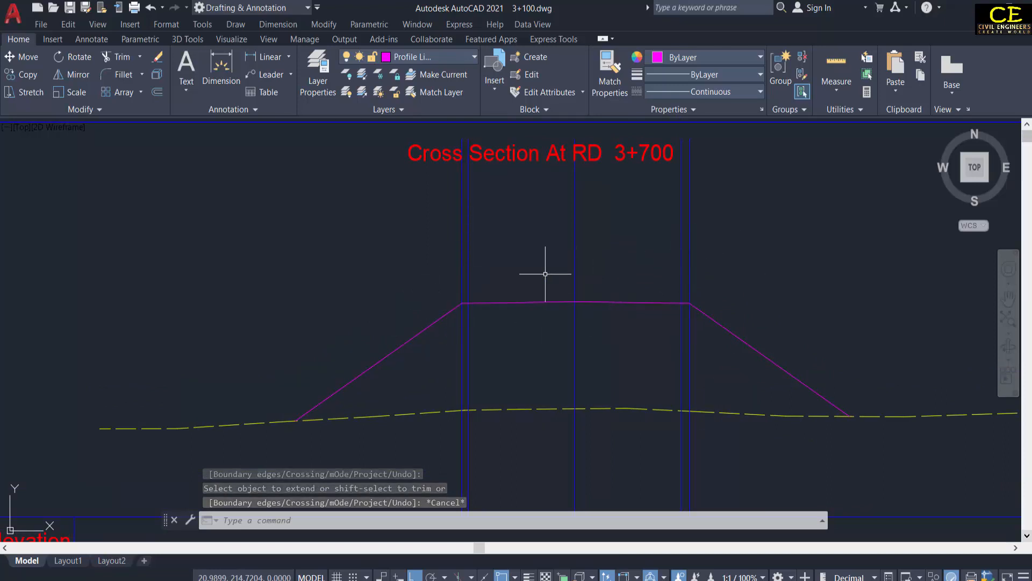
scroll(471, 273, "up", 2)
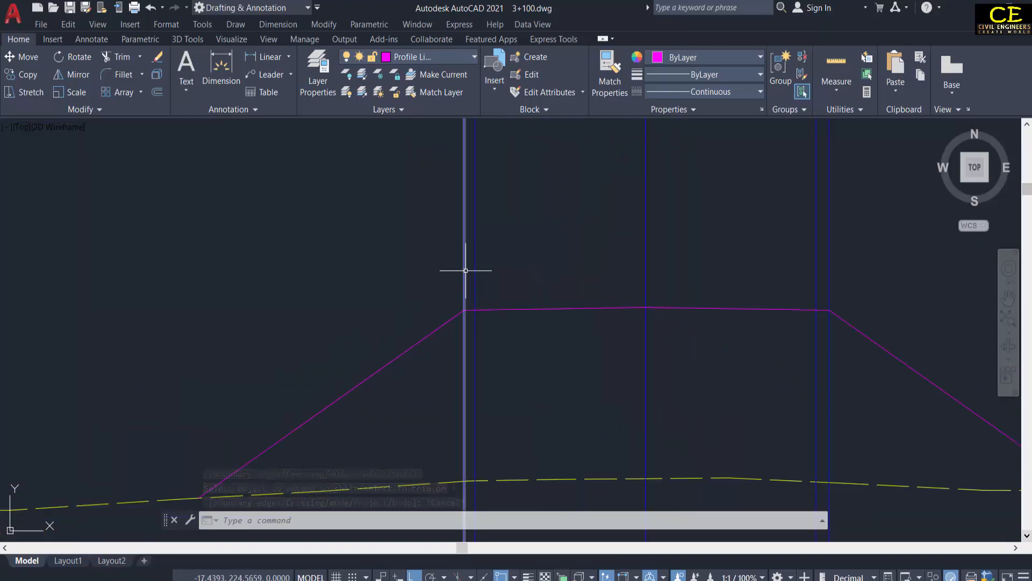
left_click(465, 270)
type("e")
key("Return")
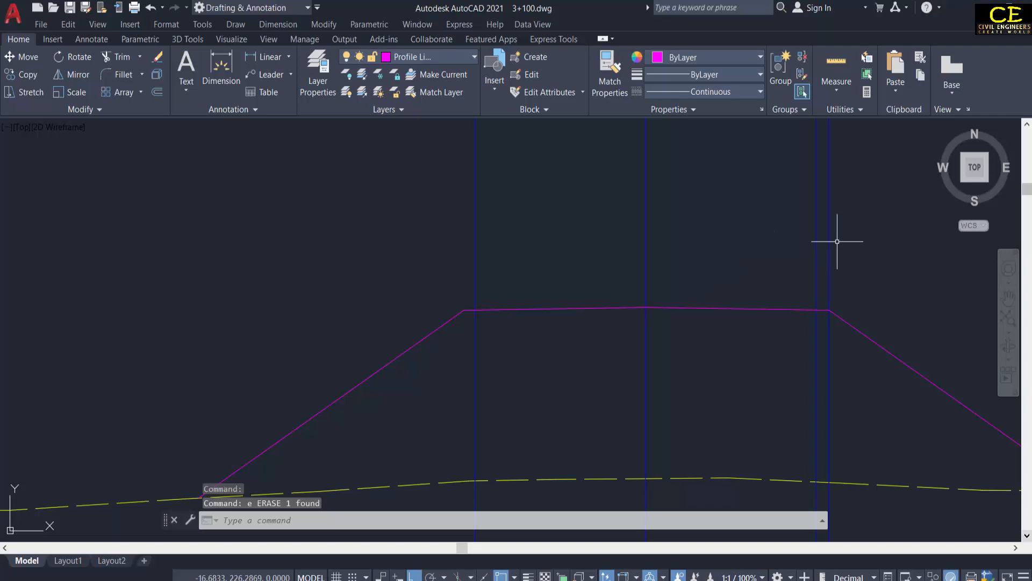
left_click(829, 237)
left_click(779, 240)
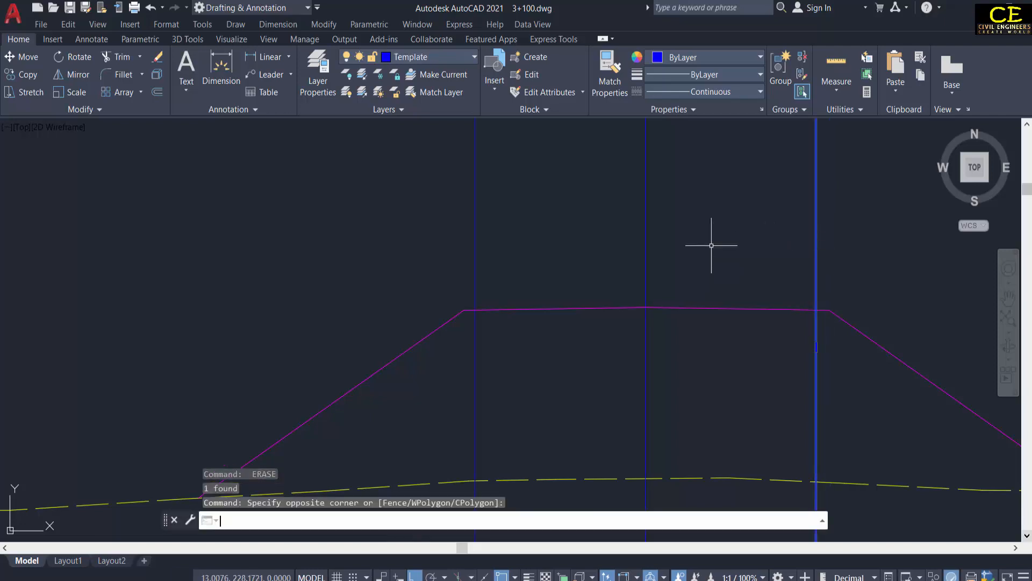
key("Delete")
left_click(511, 217)
left_click(457, 228)
key("Return")
Inspect the left rounding segment, check the rounding in the A2-A2 section PDF, and return to AutoCAD
scroll(568, 264, "down", 2)
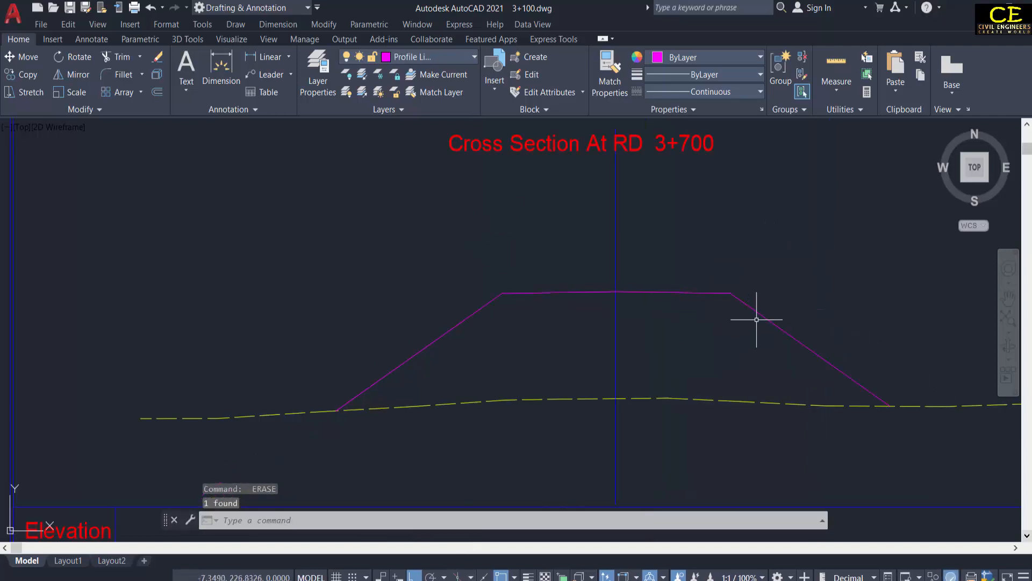
scroll(526, 325, "up", 1)
left_click(495, 285)
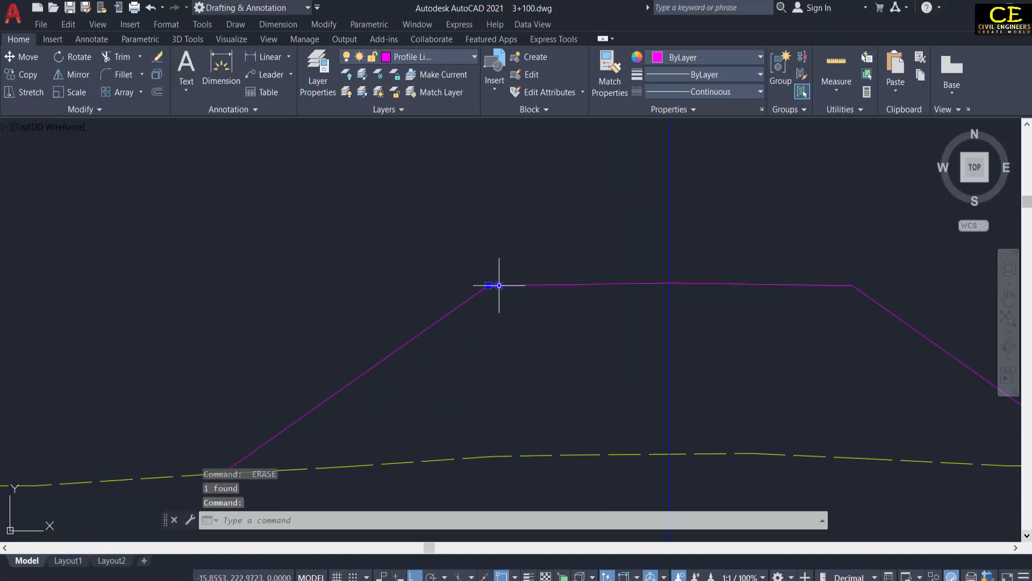
scroll(479, 291, "up", 4)
key("Escape")
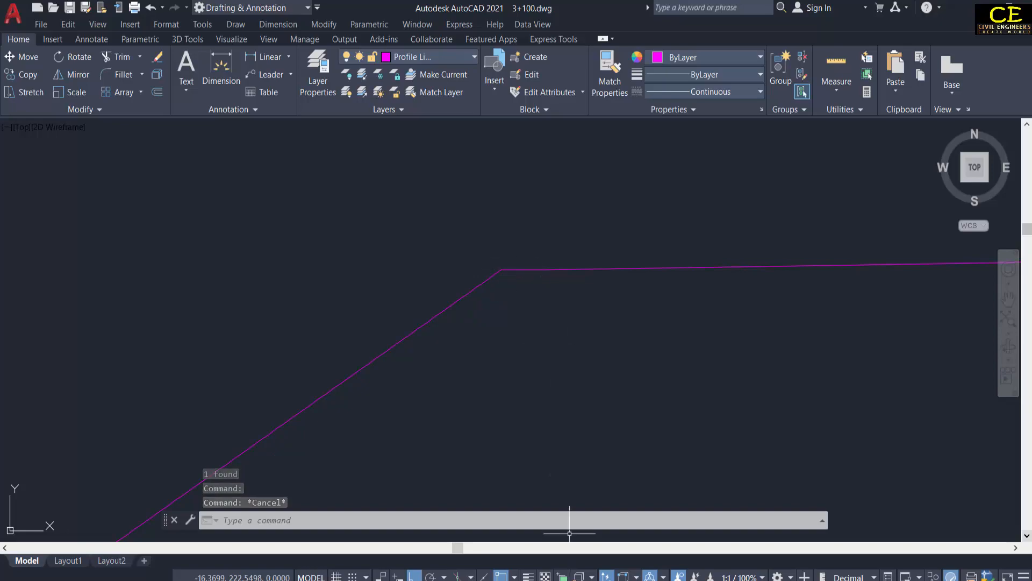
key("alt+Tab")
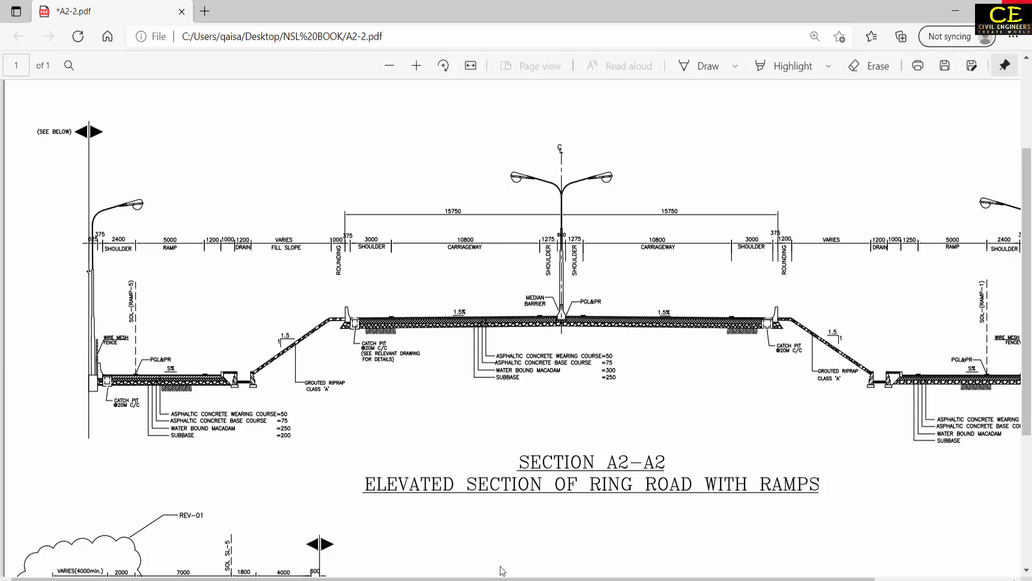
key("alt+Tab")
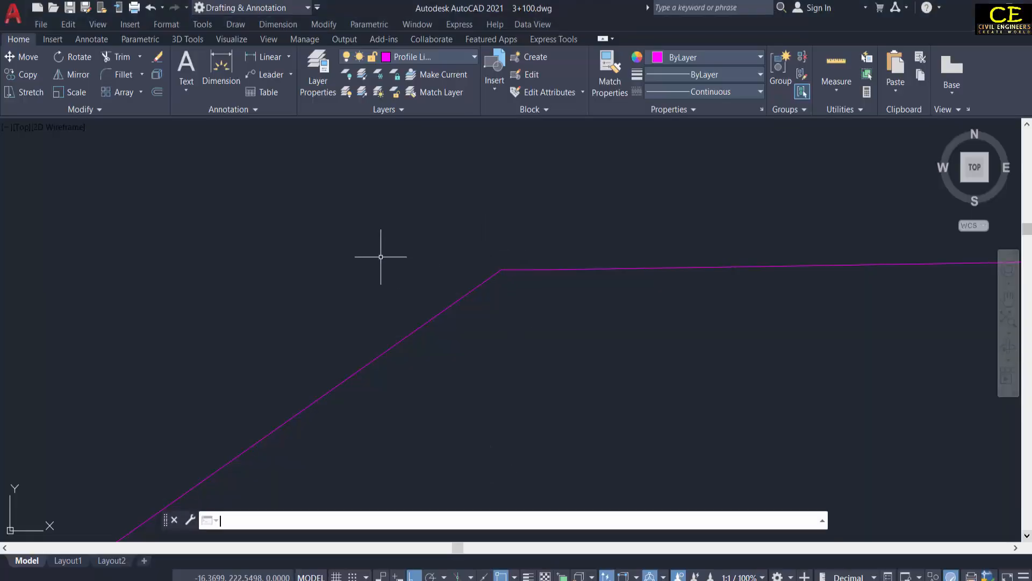
Fillet the left corner between the side slope and the horizontal rounding line with radius 1, and select the rounded corner
key("Return")
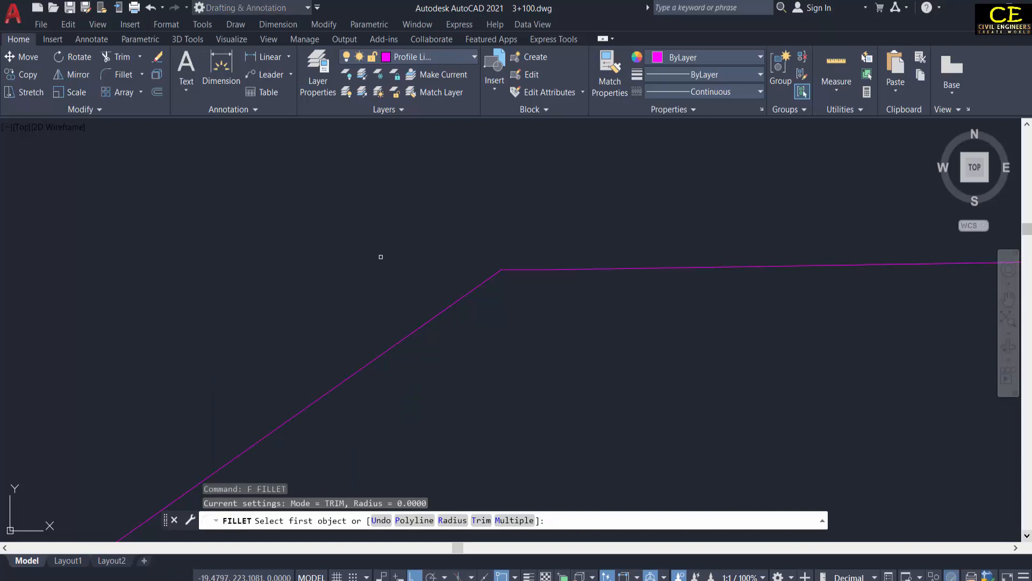
key("Return")
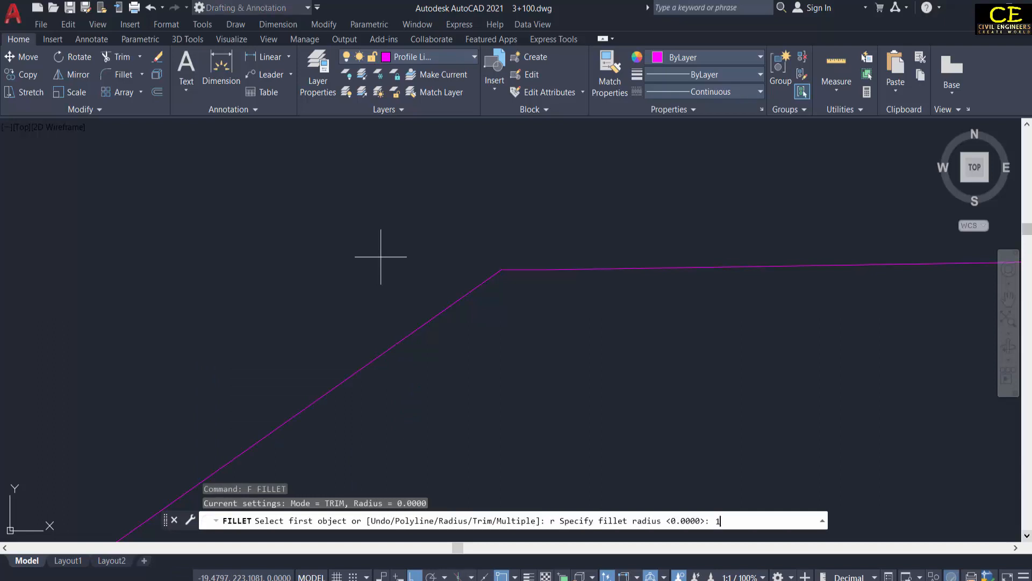
key("Return")
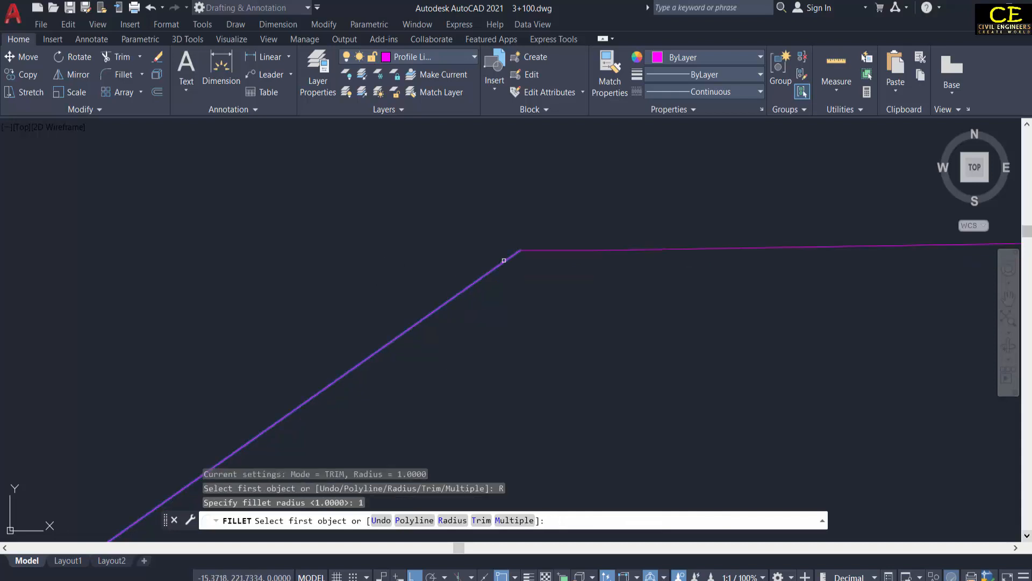
left_click(525, 251)
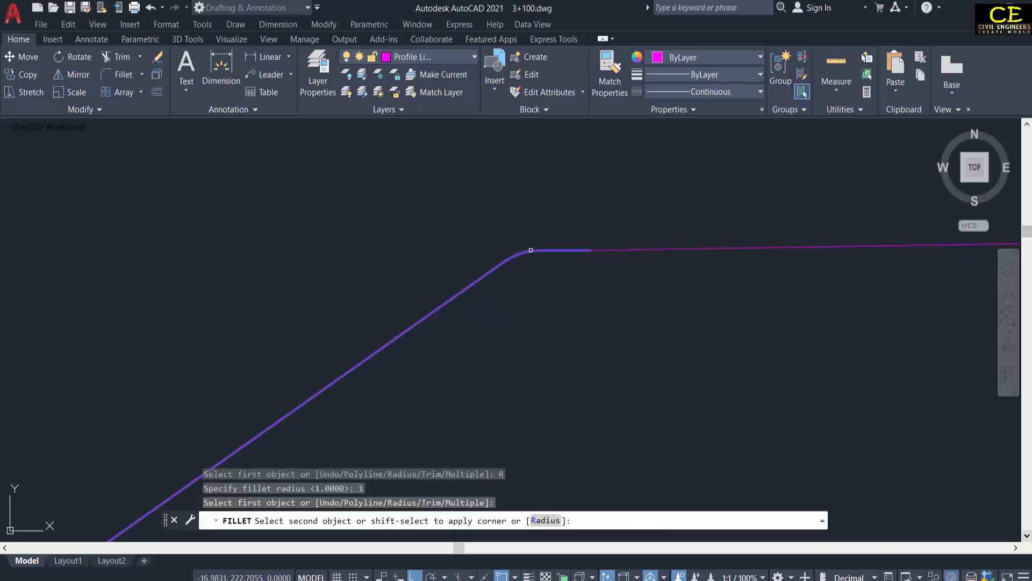
left_click(531, 250)
left_click(529, 251)
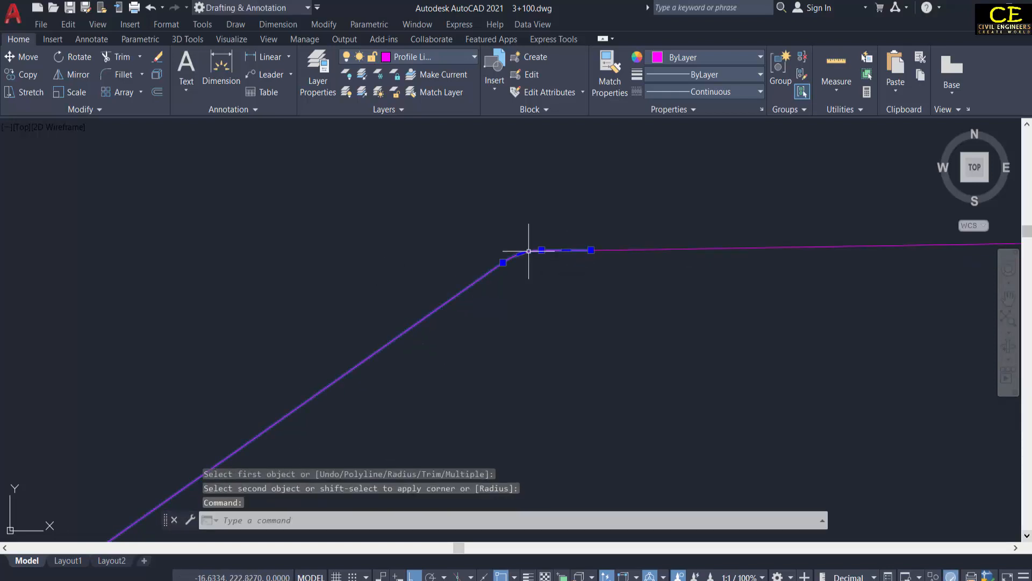
Fillet the right corner between the horizontal rounding line and the side slope with radius 1.2
key("Escape")
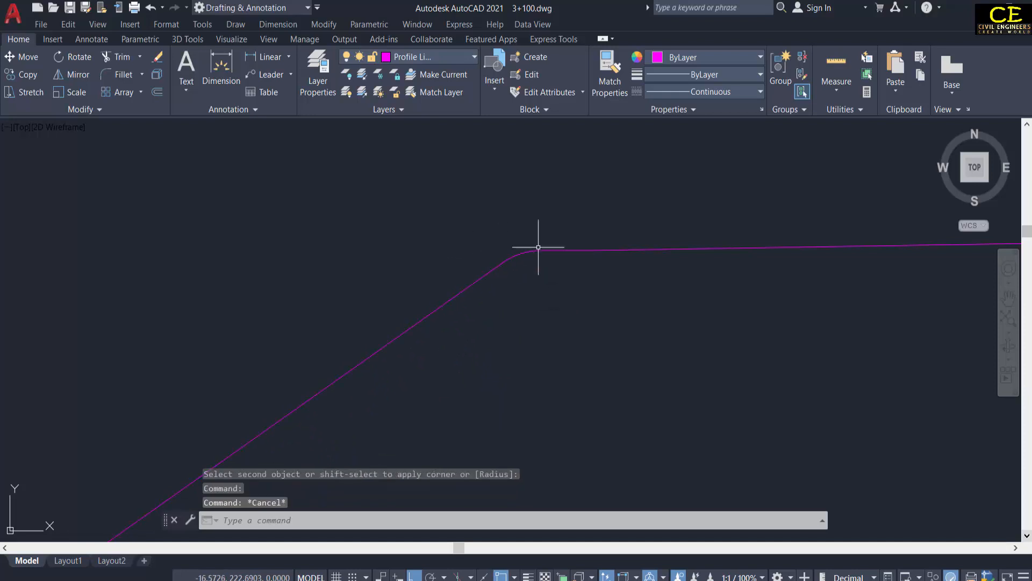
scroll(538, 247, "down", 5)
middle_click_drag(683, 269, 479, 278)
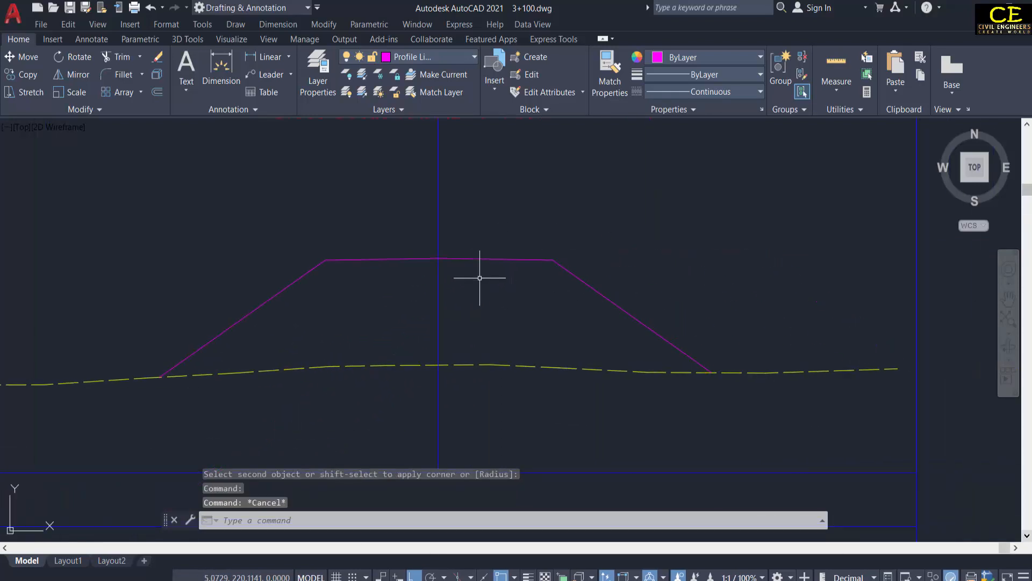
scroll(553, 259, "up", 4)
type("f")
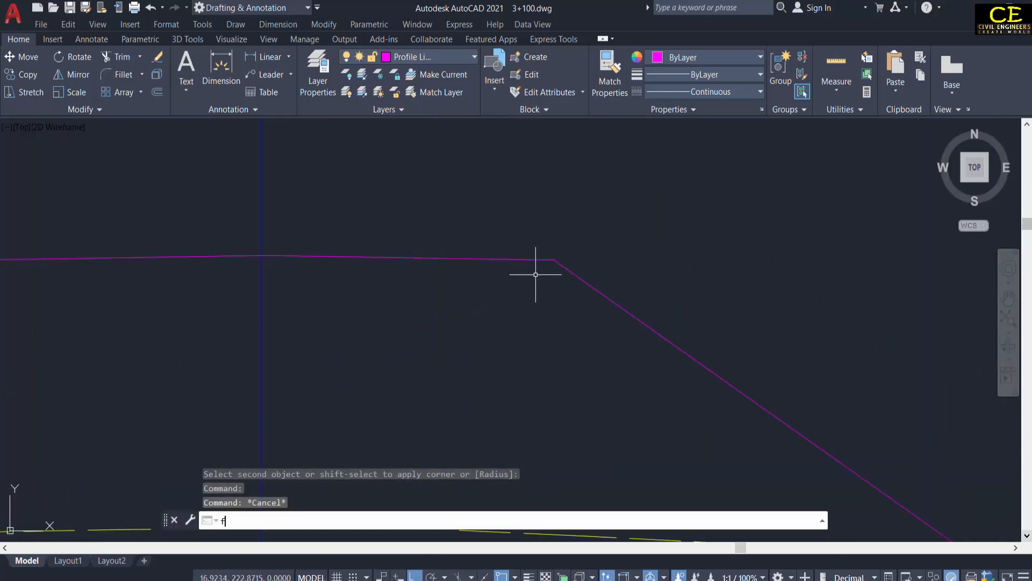
key("Return")
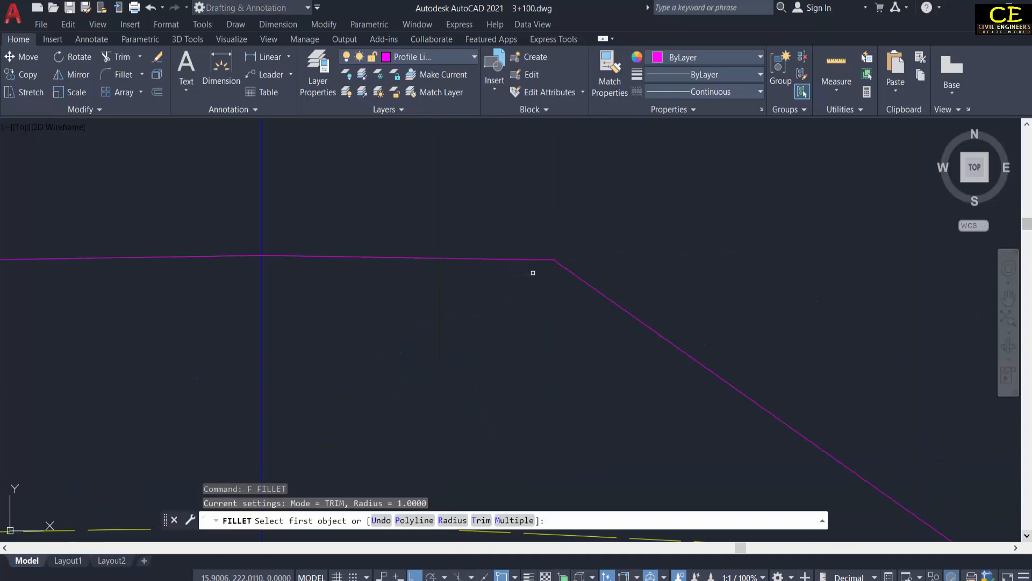
left_click(446, 520)
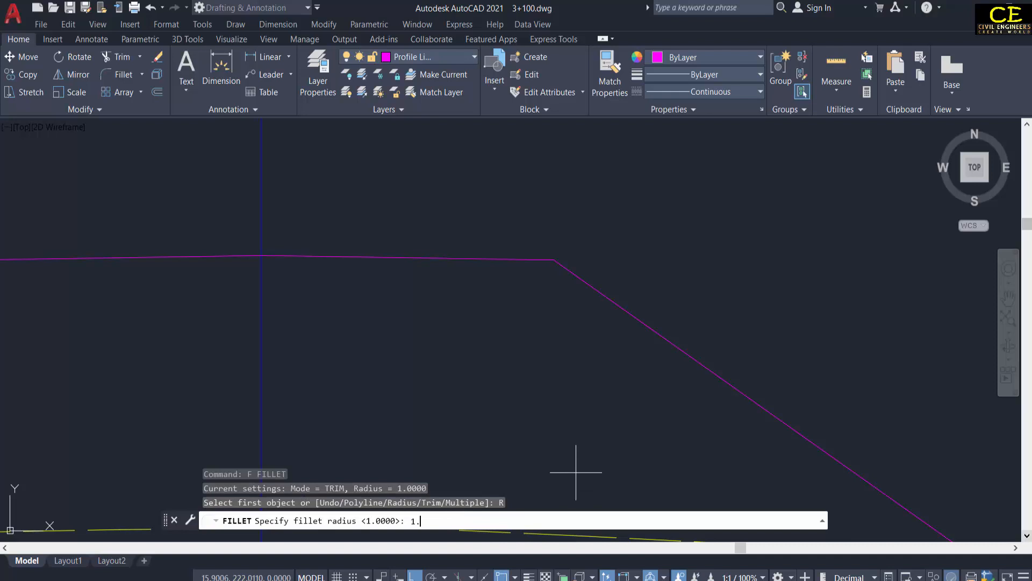
type("1.2")
key("Return")
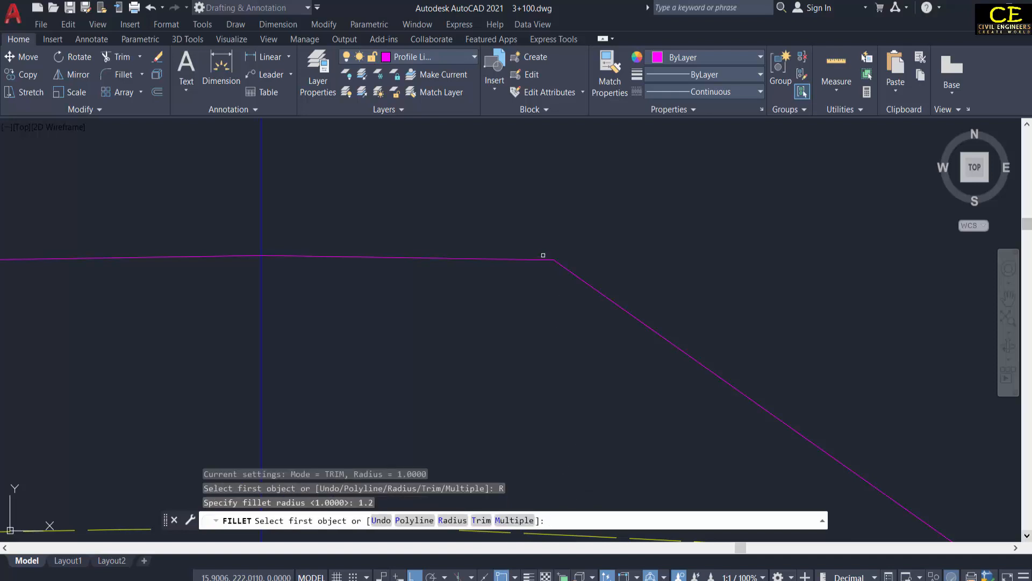
left_click(544, 258)
left_click(567, 268)
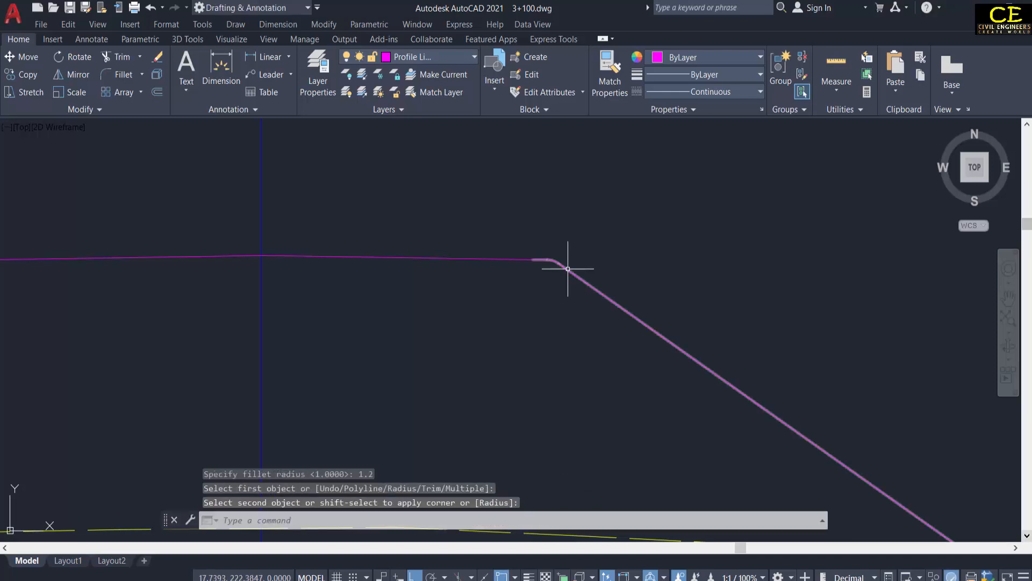
scroll(544, 257, "up", 2)
scroll(554, 262, "up", 3)
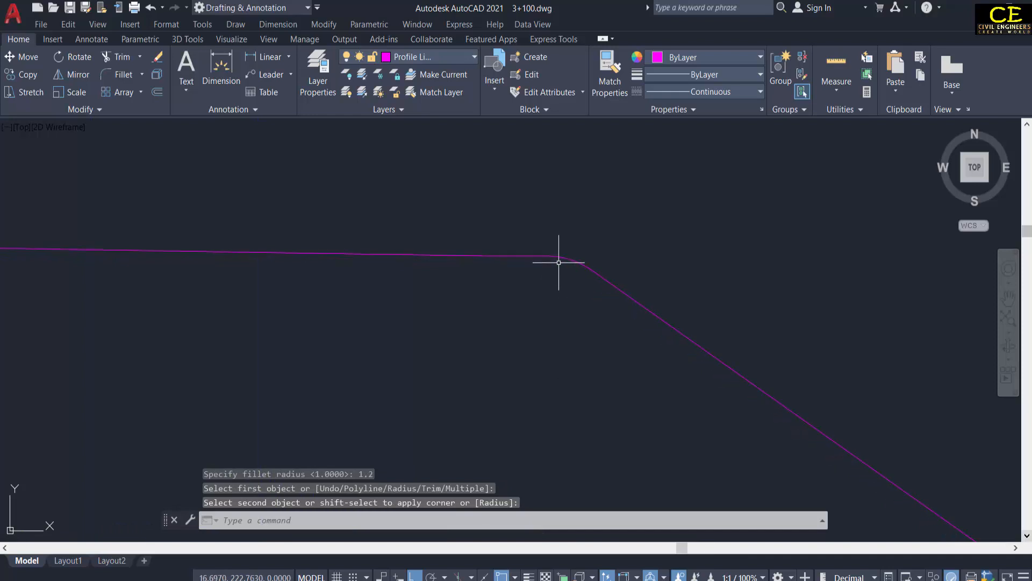
scroll(561, 258, "down", 5)
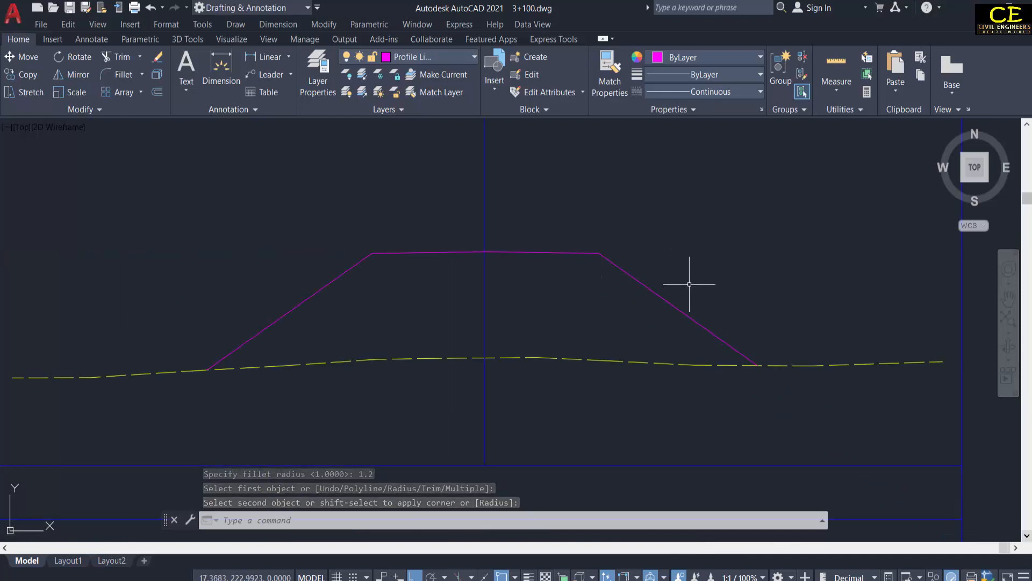
Inspect the side slope and crown polylines, check the pavement layer thicknesses in the A2-A2 section PDF, and return to AutoCAD
left_click(286, 306)
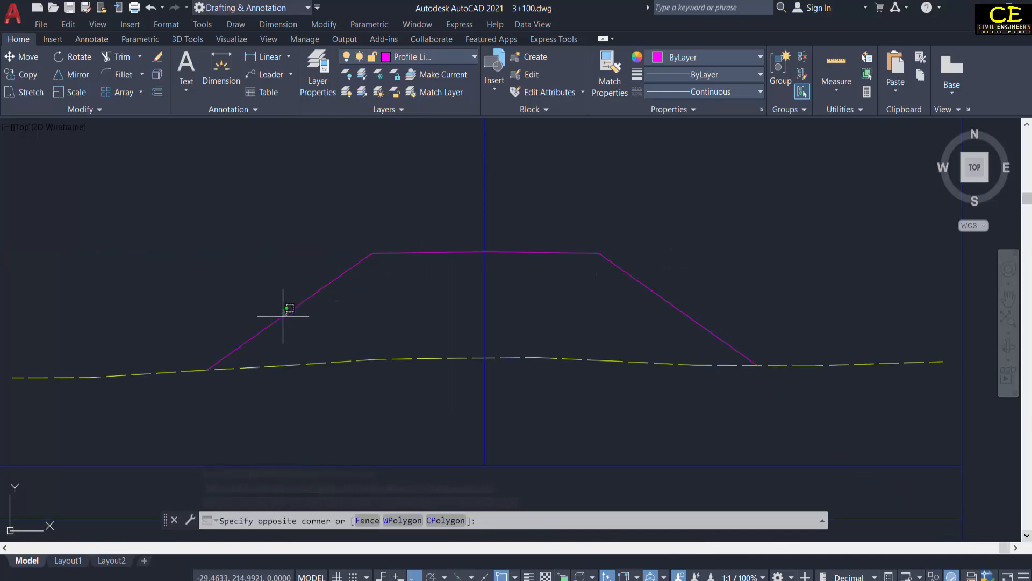
left_click(427, 279)
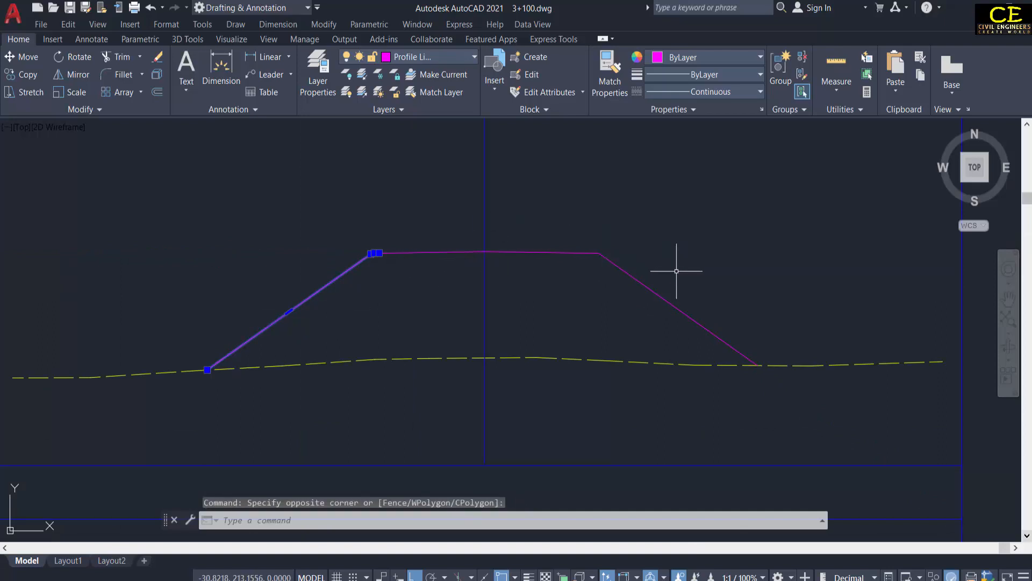
left_click(656, 286)
scroll(604, 253, "up", 4)
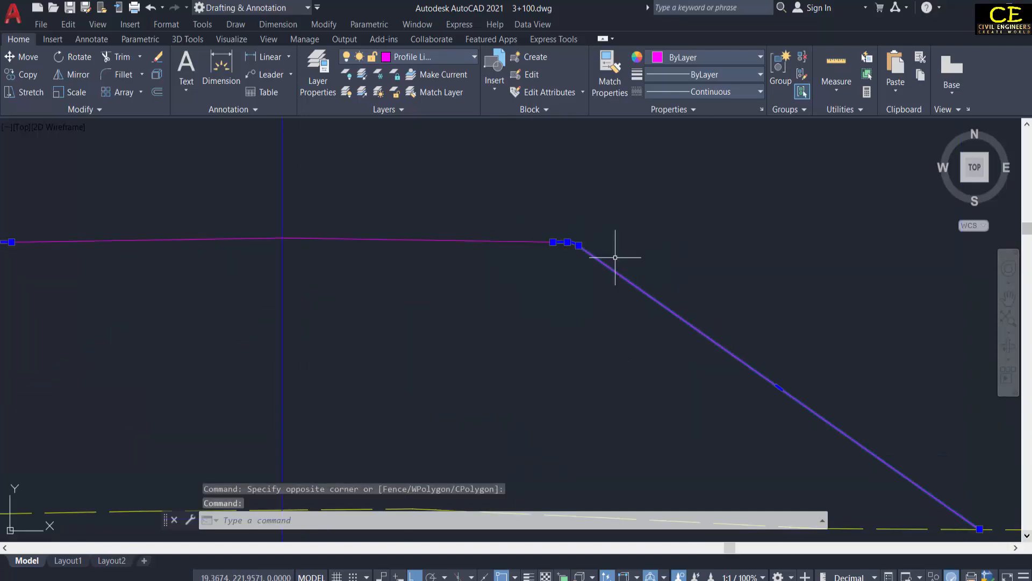
scroll(665, 269, "down", 4)
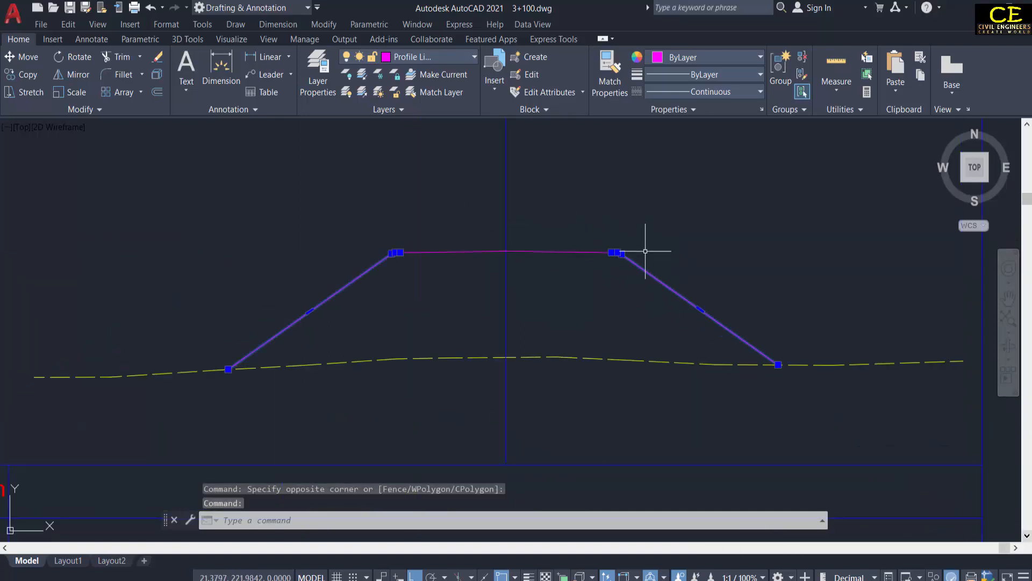
key("Escape")
left_click(454, 250)
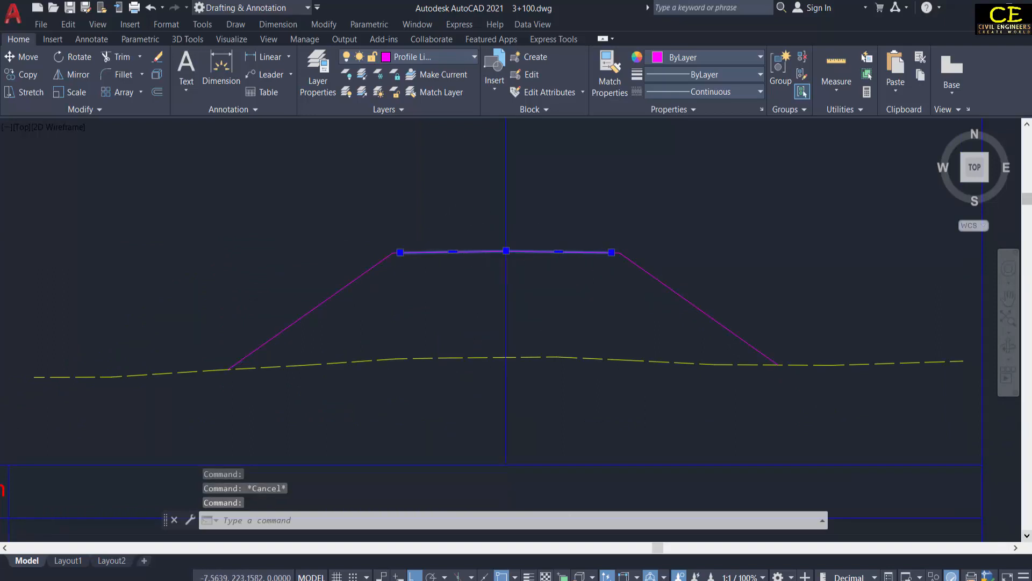
scroll(478, 246, "up", 2)
key("Escape")
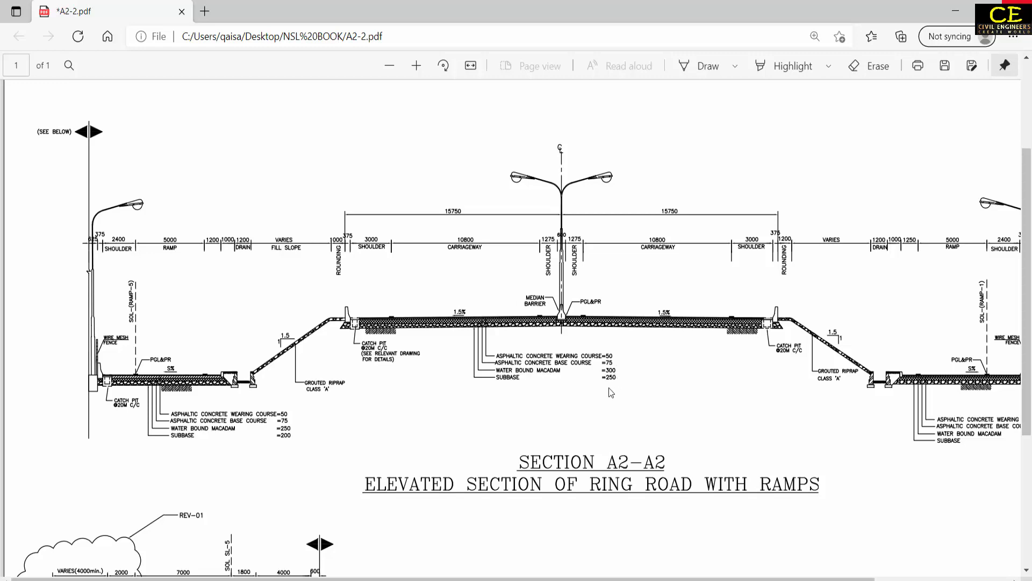
key("alt+Tab")
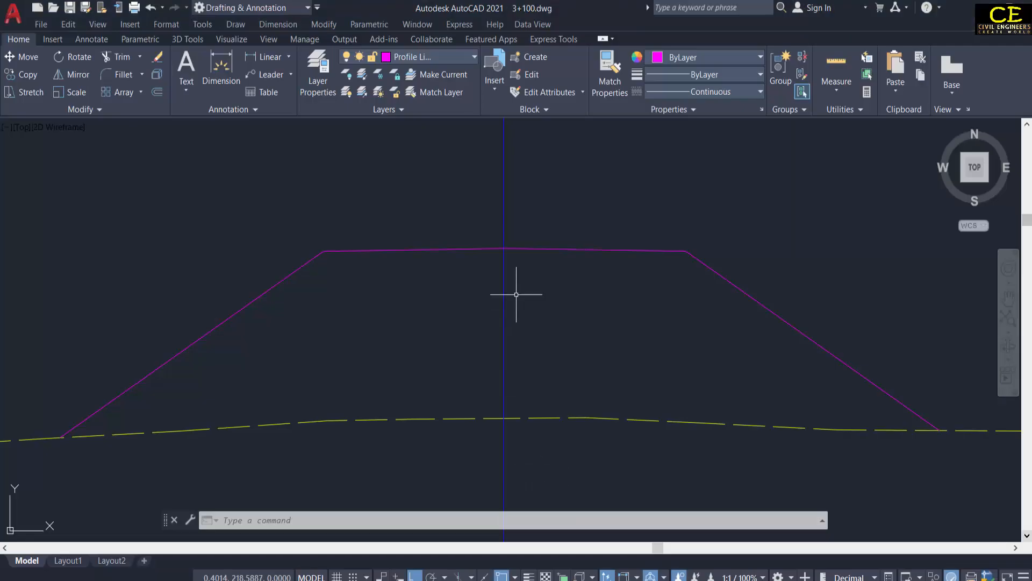
Offset the crowned carriageway line 0.05 downward for the asphaltic wearing course
type("o")
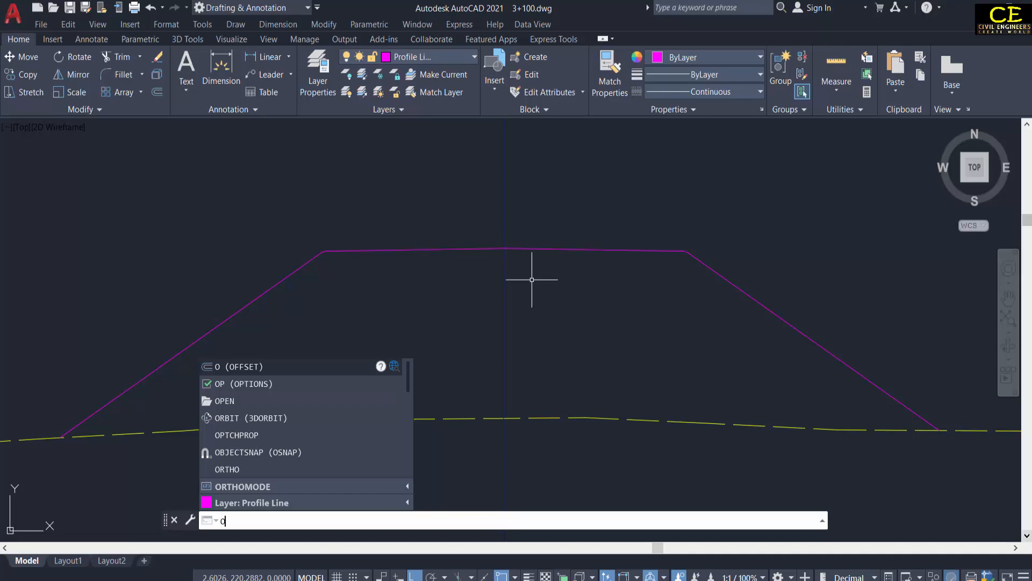
key("Return")
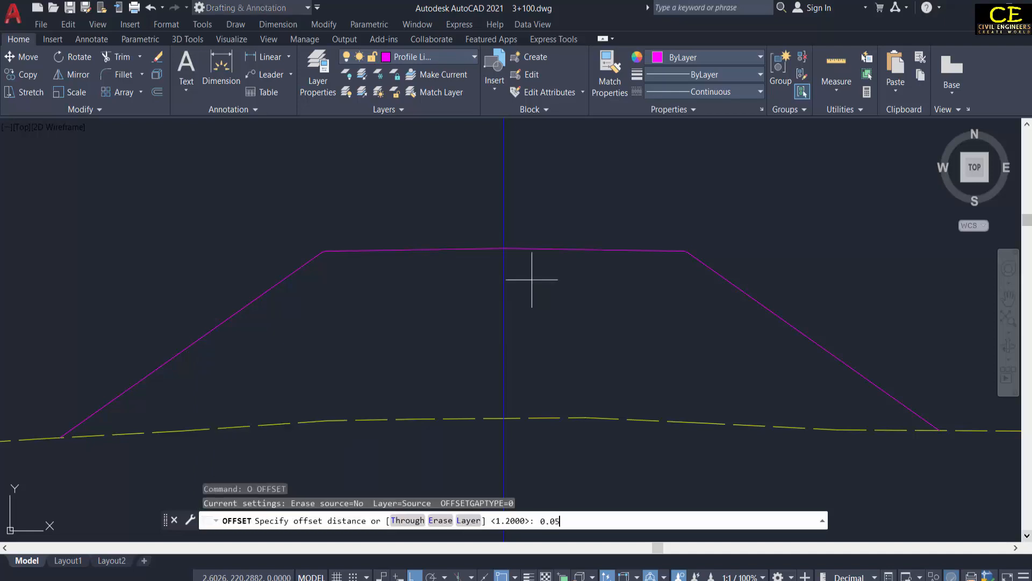
key("Return")
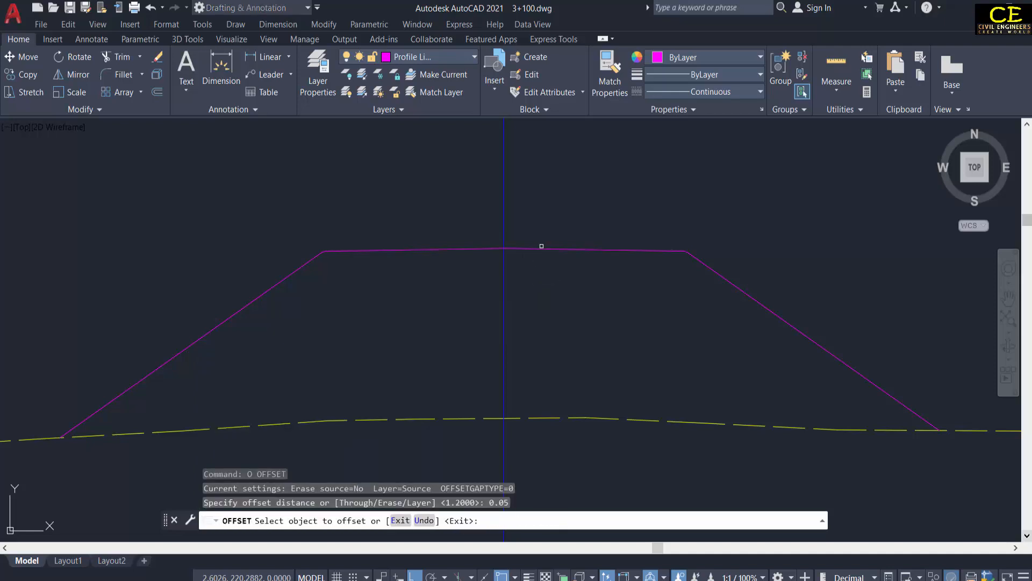
left_click(541, 246)
left_click(542, 274)
scroll(516, 249, "up", 5)
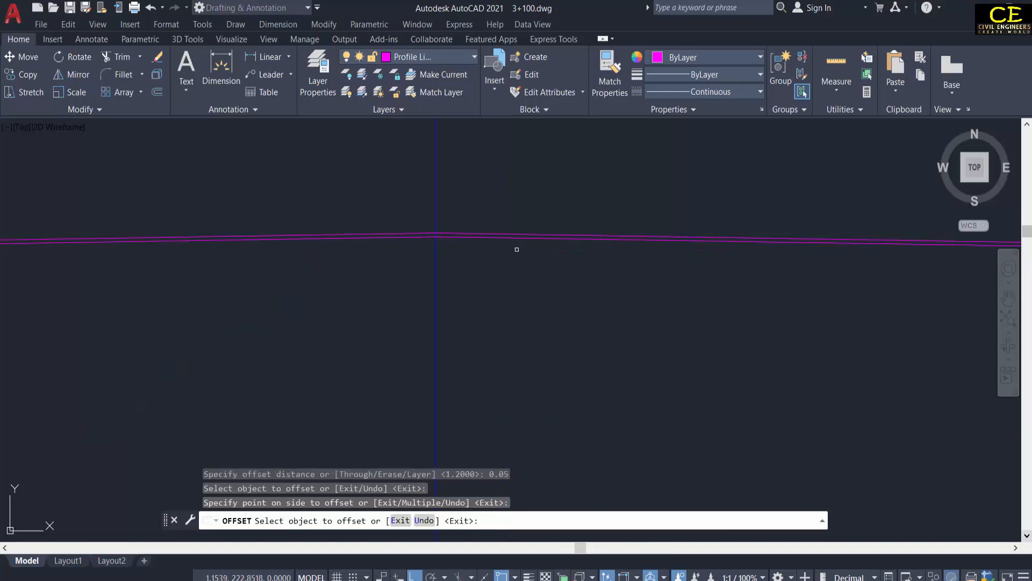
key("Return")
Offset the underside line of the wearing course 0.075 downward for the asphaltic base course
key("Return")
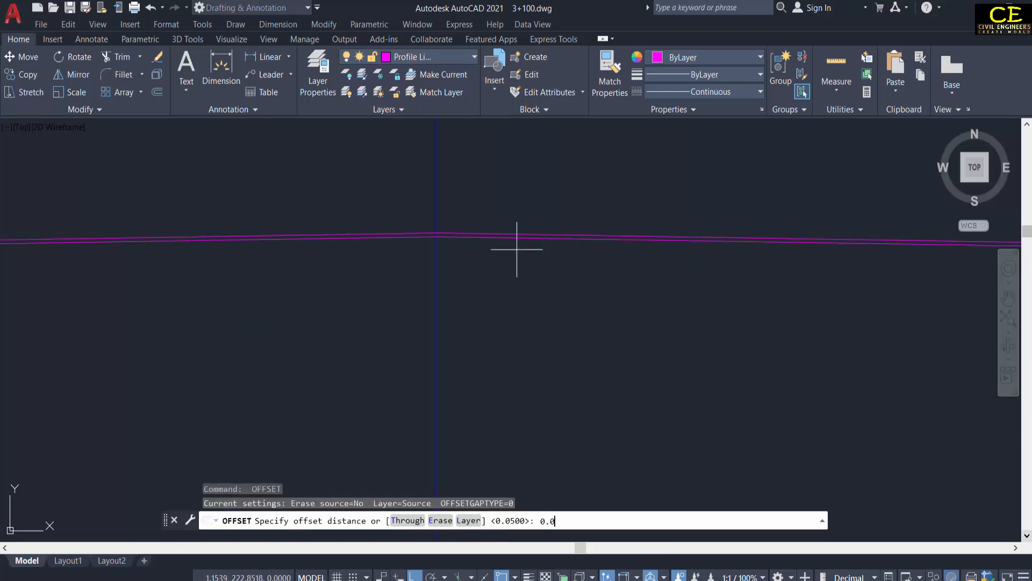
key("Return")
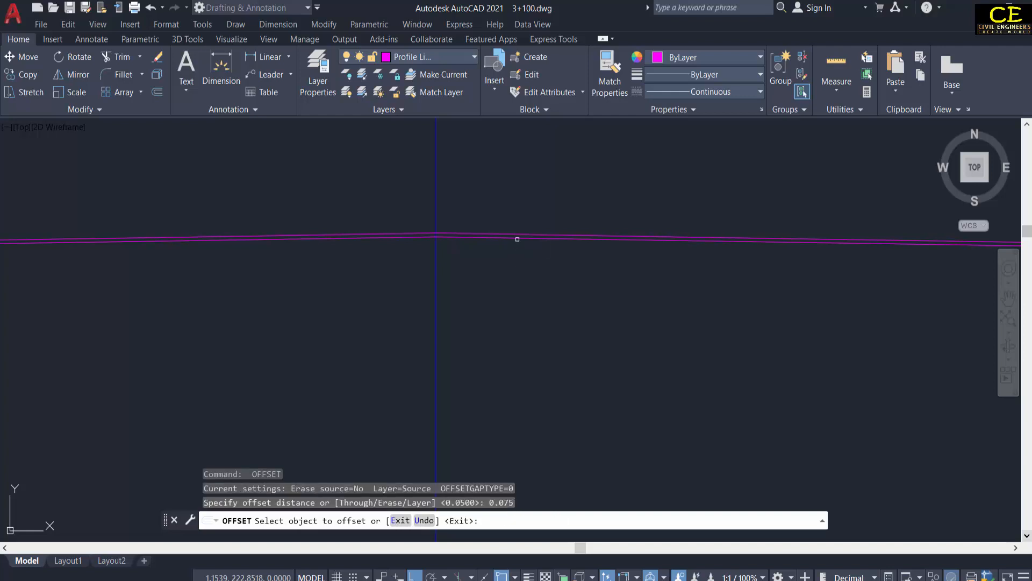
left_click(516, 241)
left_click(516, 278)
key("Return")
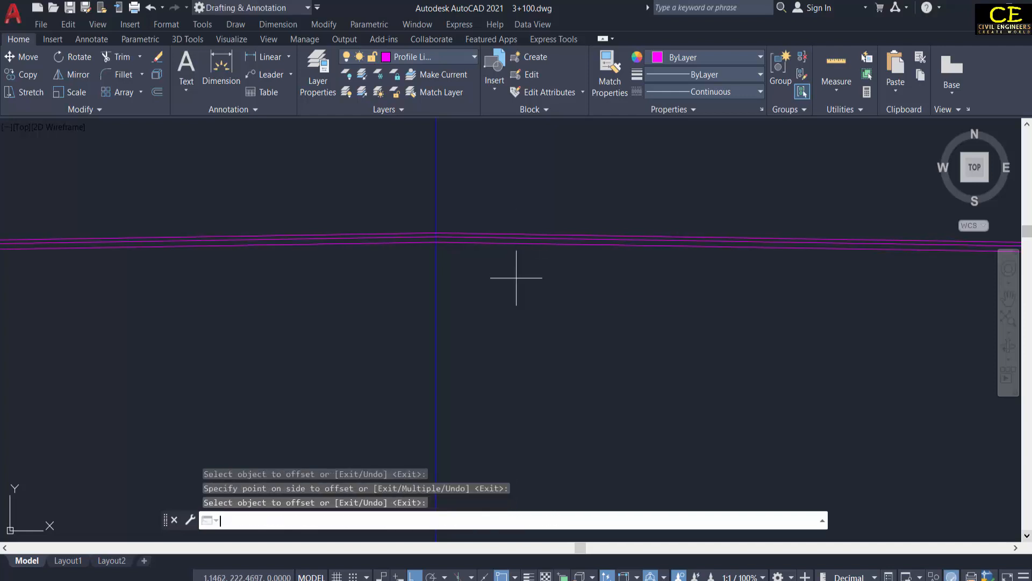
Offset the underside line of the asphaltic base course 0.3 downward for the water bound macadam
key("Return")
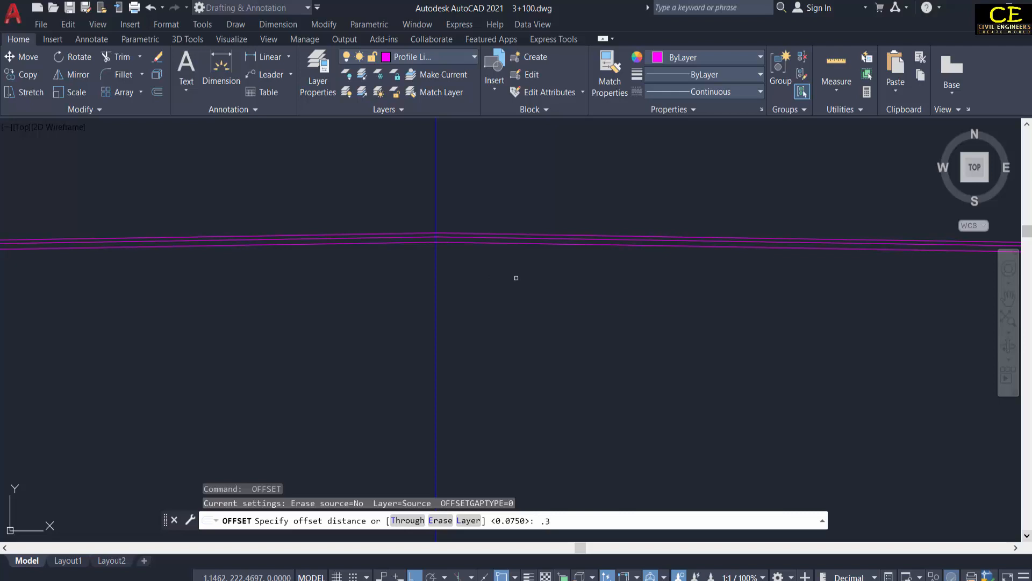
key("Return")
left_click(517, 238)
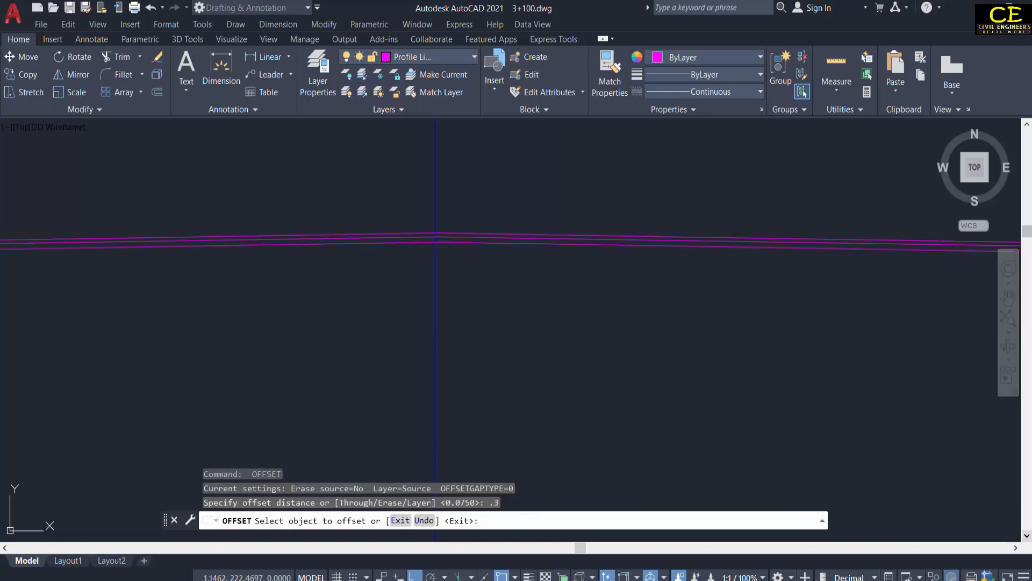
left_click(505, 286)
key("Return")
Offset the underside line of the water bound macadam 0.25 downward for the subbase
key("Return")
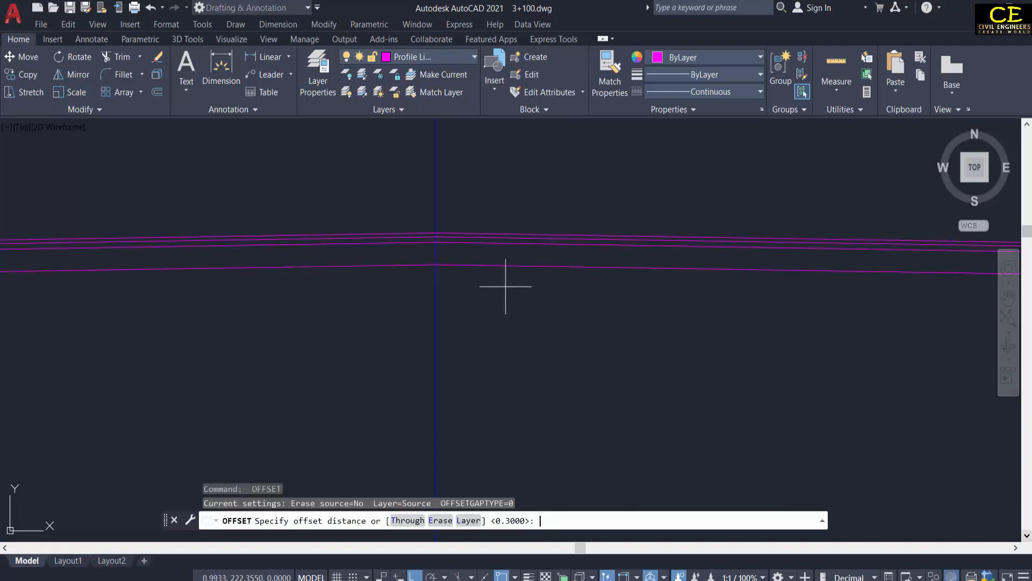
key("Return")
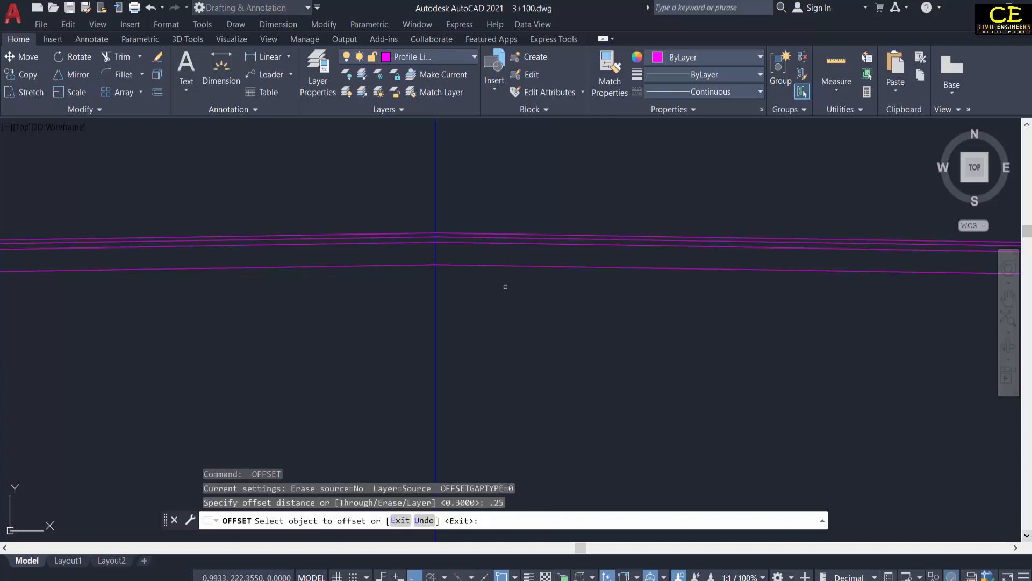
left_click(503, 266)
left_click(523, 341)
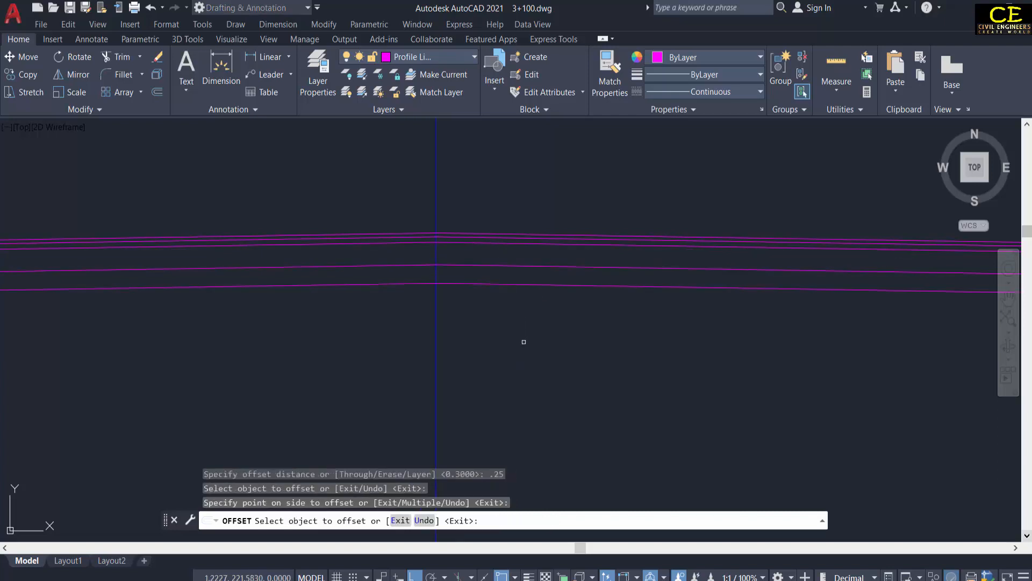
scroll(523, 339, "down", 5)
key("Escape")
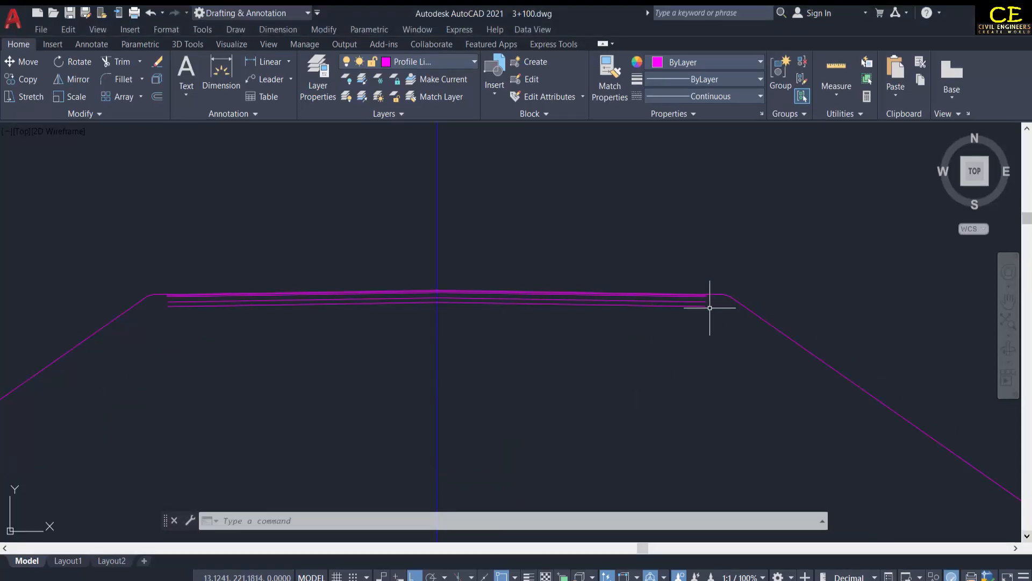
Draw a closed right triangle with 1-unit horizontal and downward vertical legs from the right end of the carriageway line
scroll(710, 308, "up", 4)
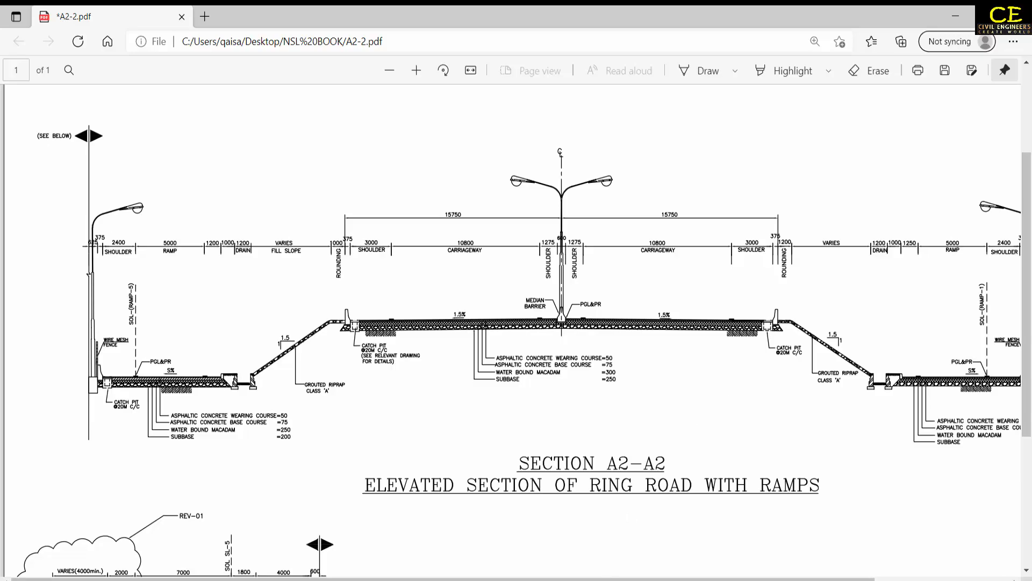
left_click(607, 578)
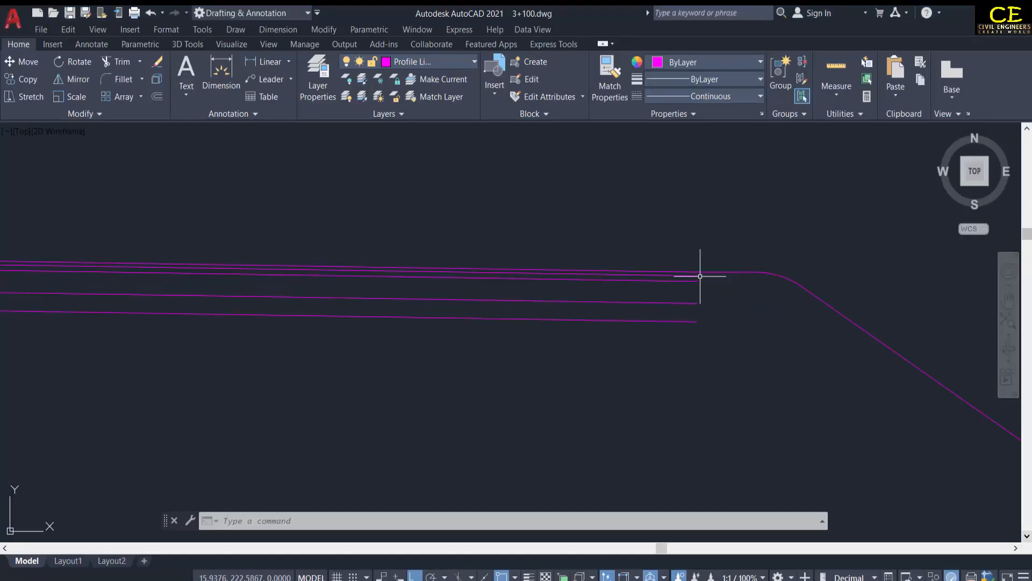
type("1")
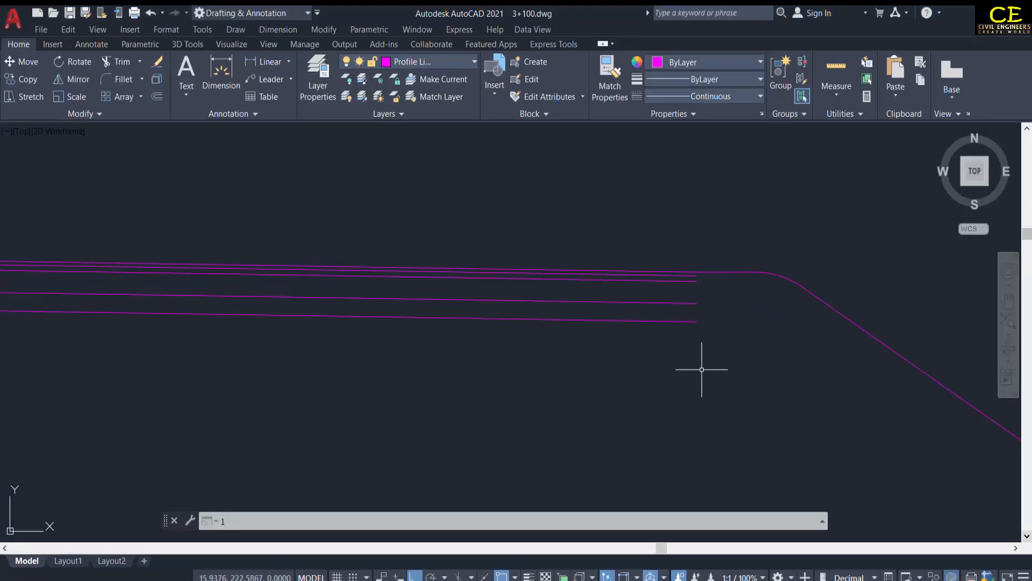
key("Return")
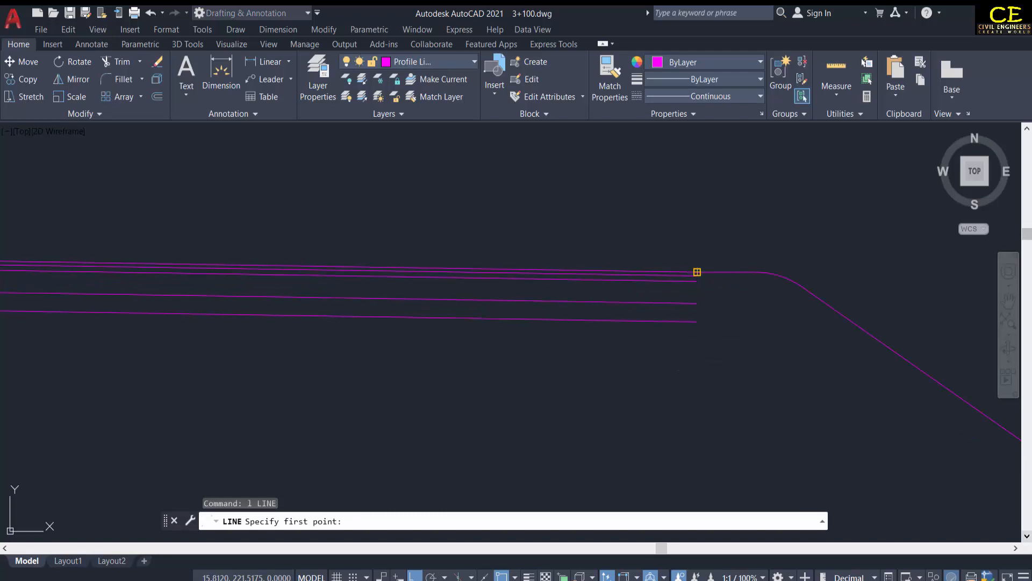
left_click(697, 272)
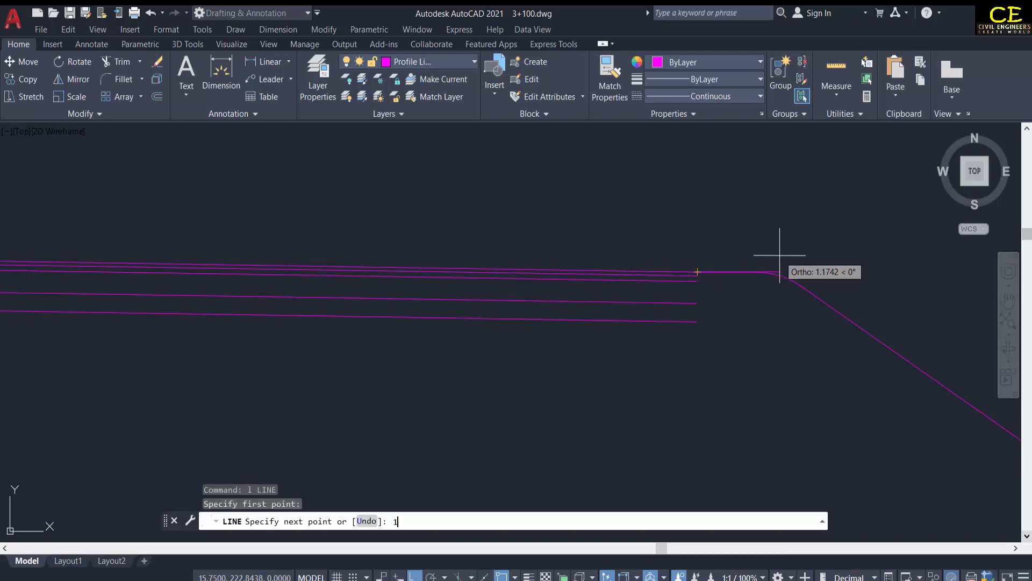
type("1")
key("Return")
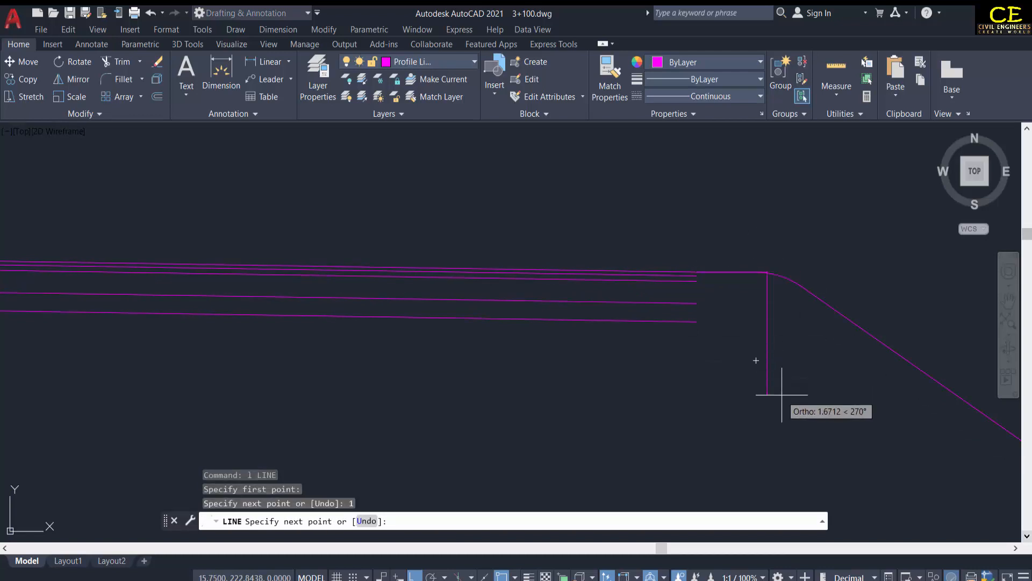
key("Return")
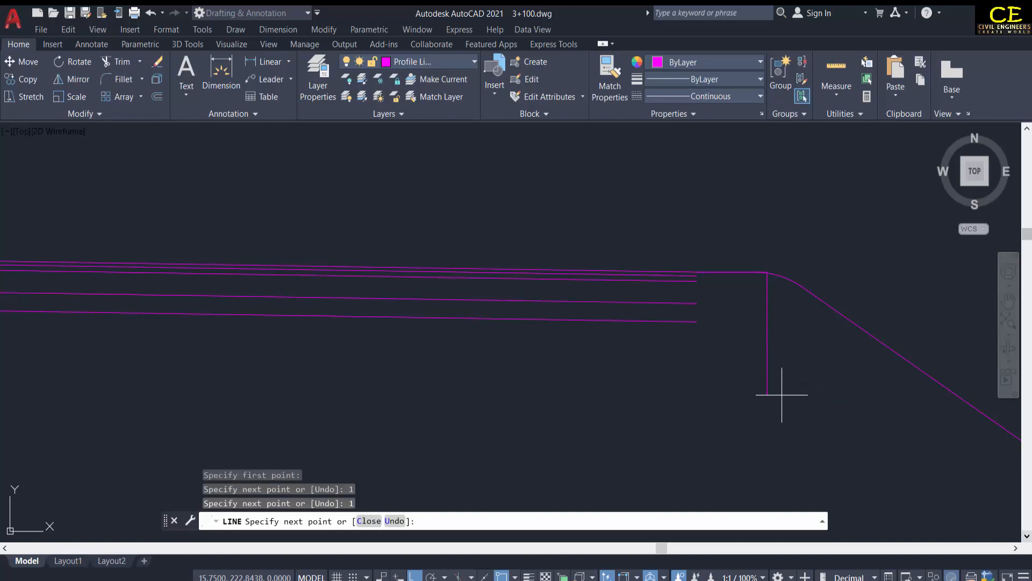
type("c")
key("Return")
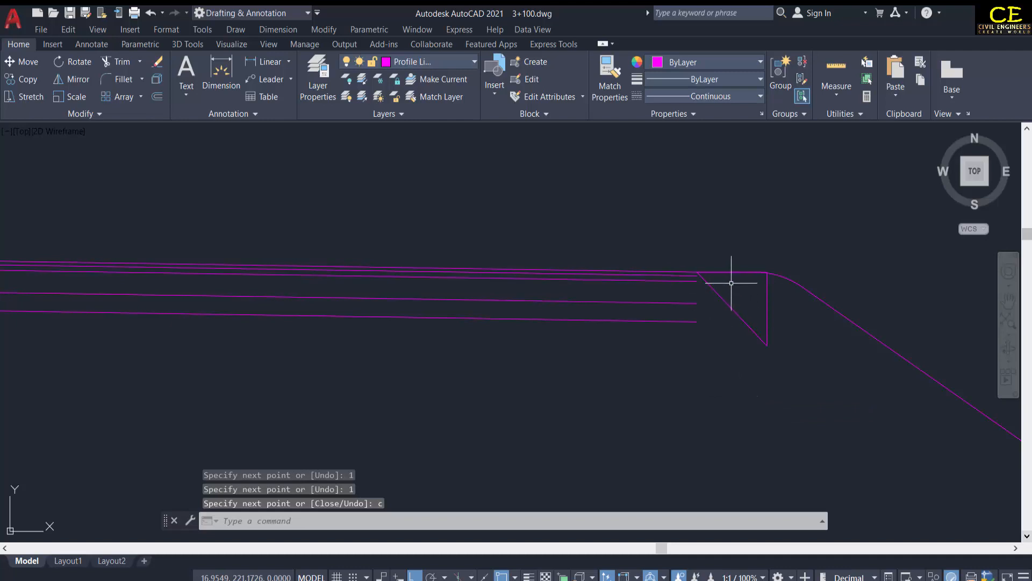
Erase the triangle's vertical and horizontal legs, keeping only the 1:1 diagonal at the right pavement edge
left_click(766, 293)
type("e")
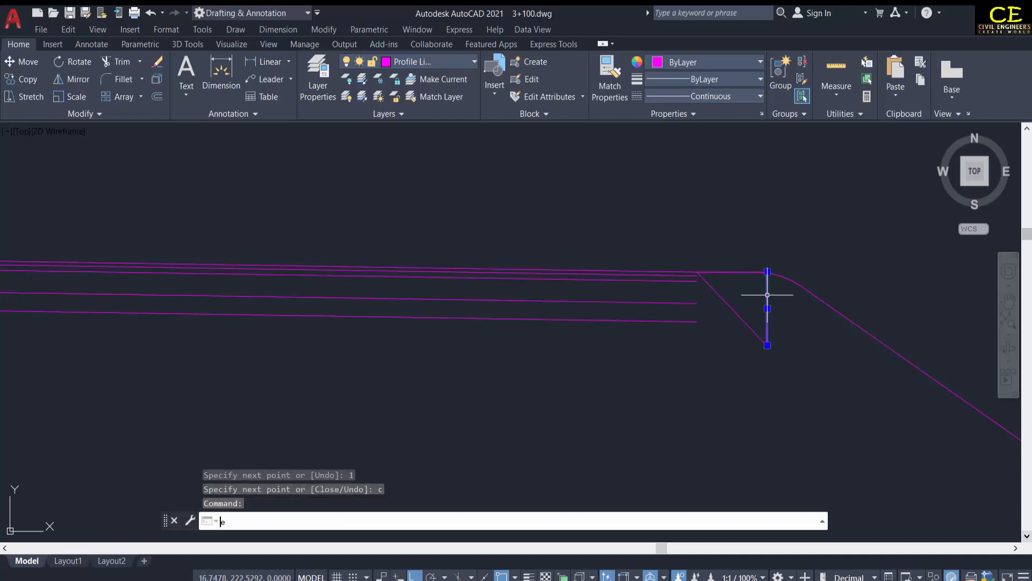
key("Return")
left_click(751, 272)
key("space")
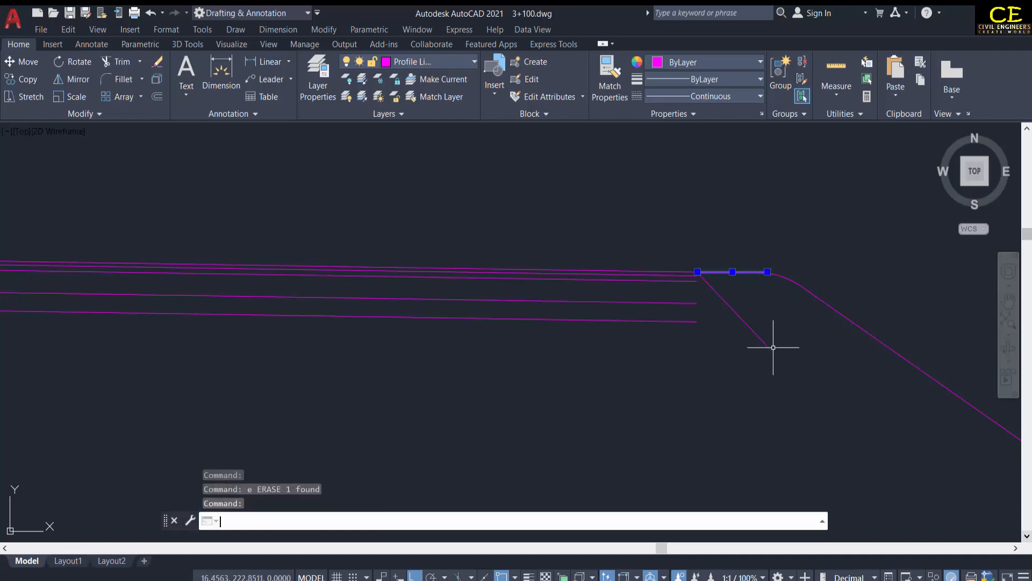
Extend the right ends of the pavement layer lines to the 1:1 diagonal
type("ex")
key("Return")
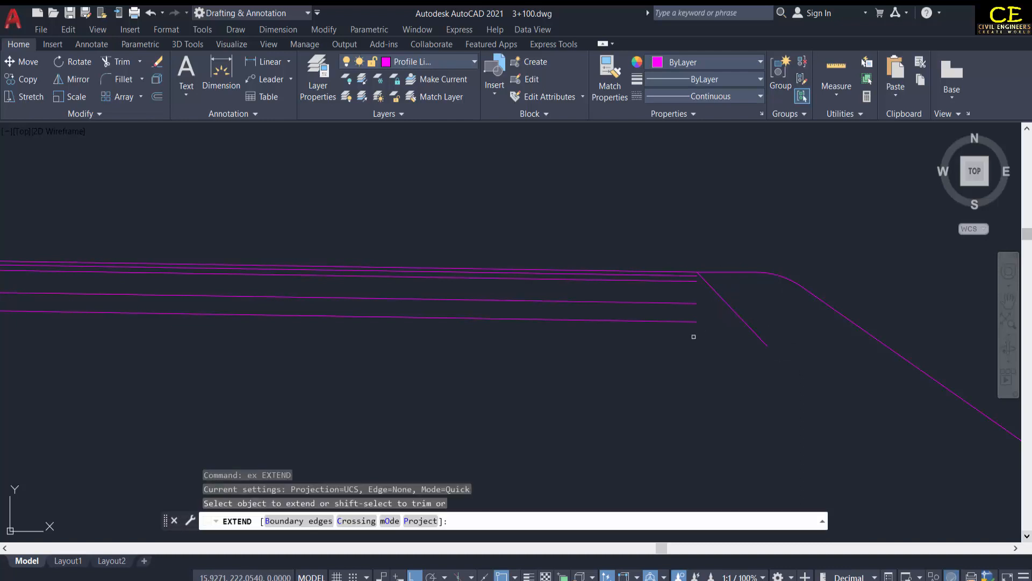
left_click(673, 323)
left_click(669, 303)
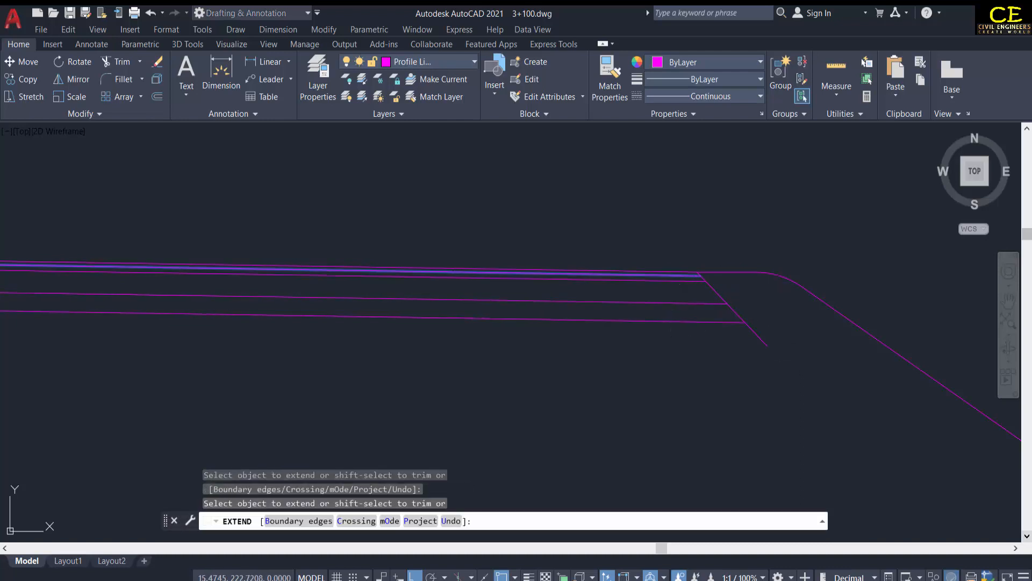
left_click(682, 277)
scroll(818, 329, "down", 3)
key("Escape")
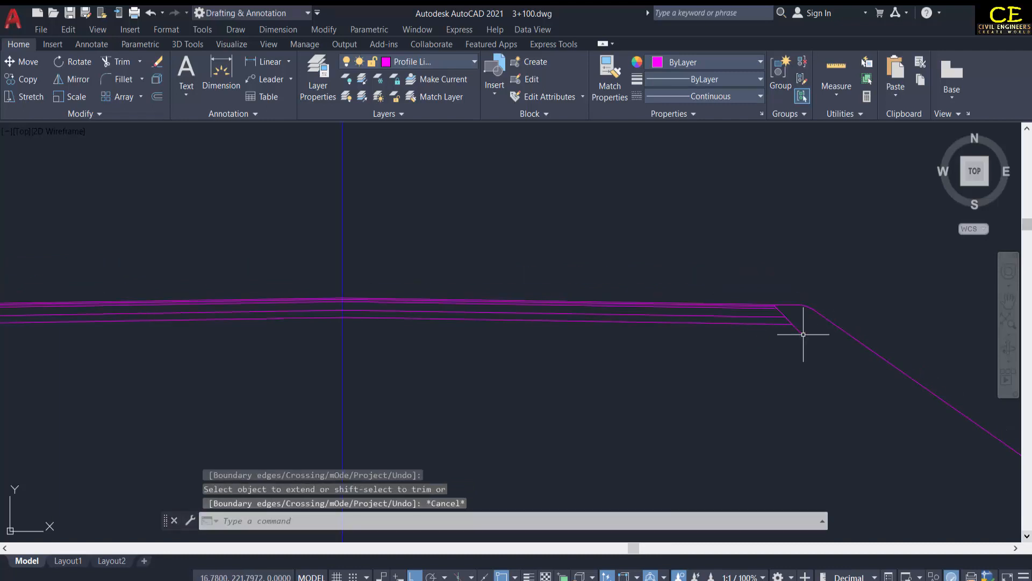
Trim the part of the right diagonal that projects below the subbase line
type("tr")
key("Return")
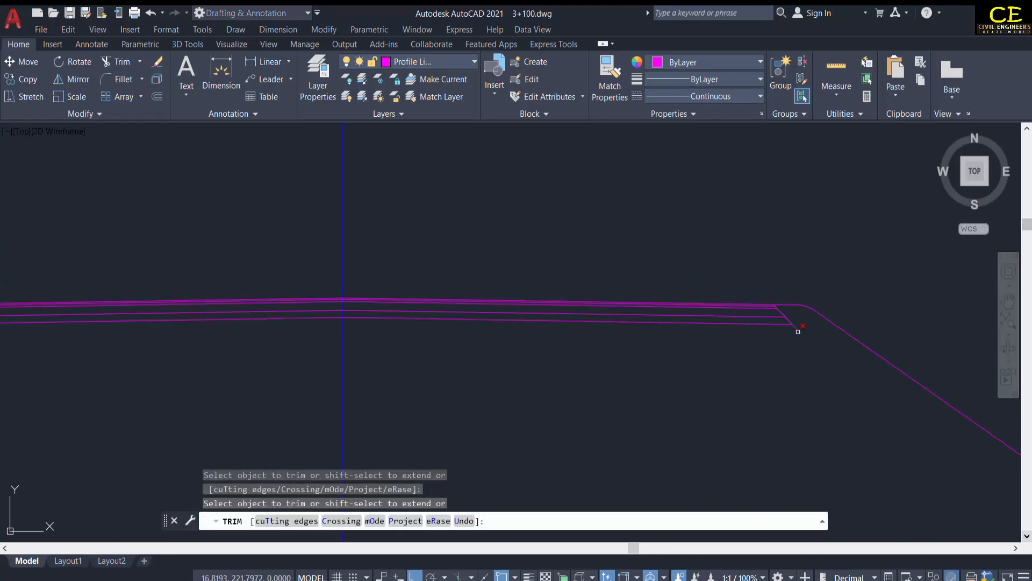
key("Escape")
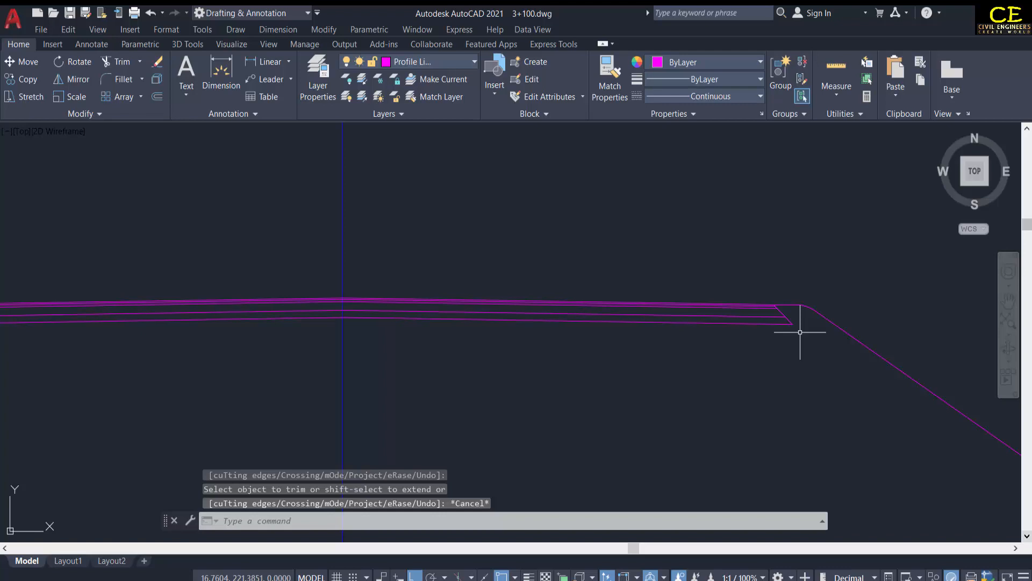
Mirror the right edge diagonal about the road centreline to the left pavement edge, keeping the source object
type("m")
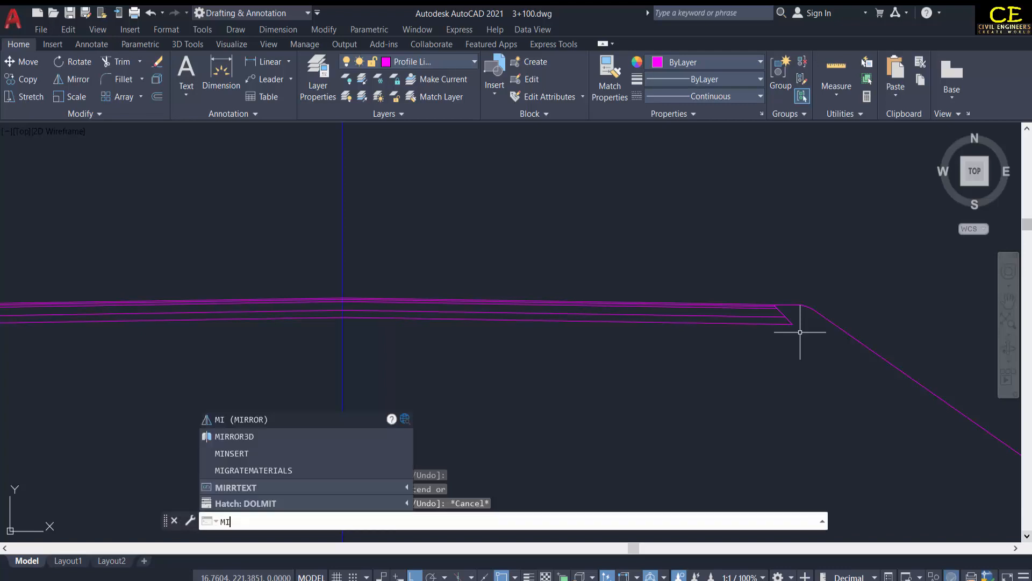
left_click(262, 421)
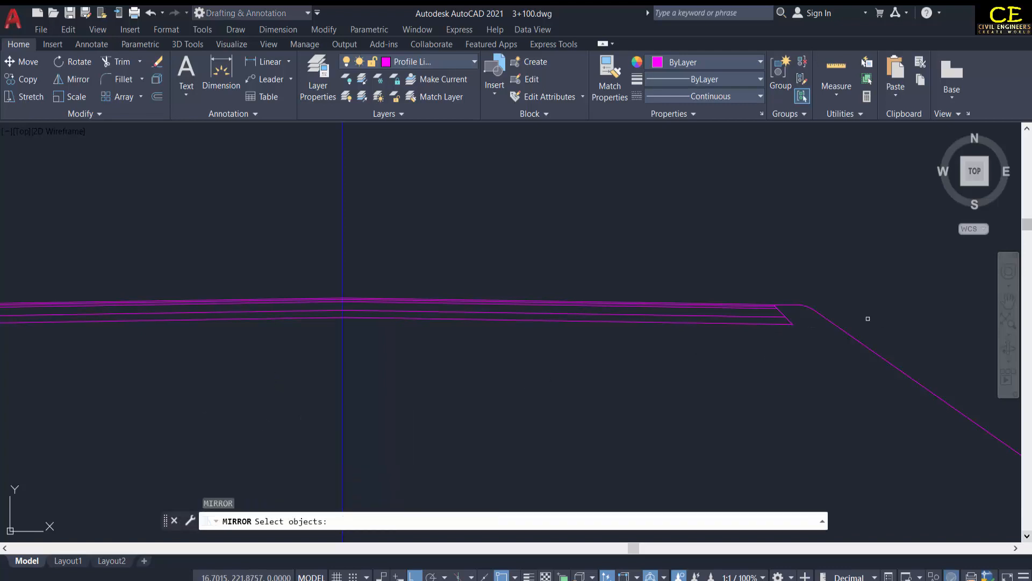
left_click(598, 321)
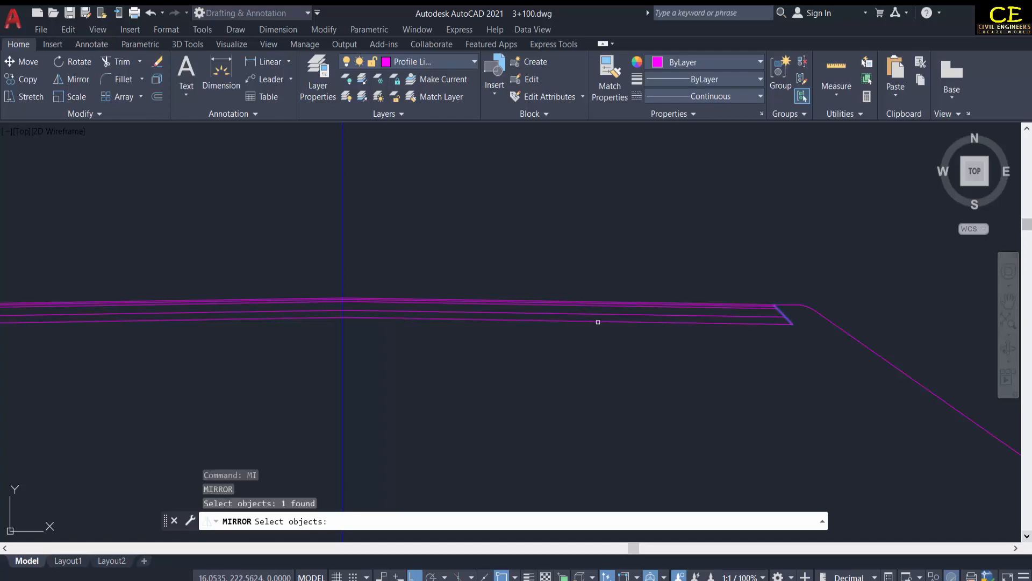
key("Return")
left_click(343, 298)
scroll(586, 202, "down", 4)
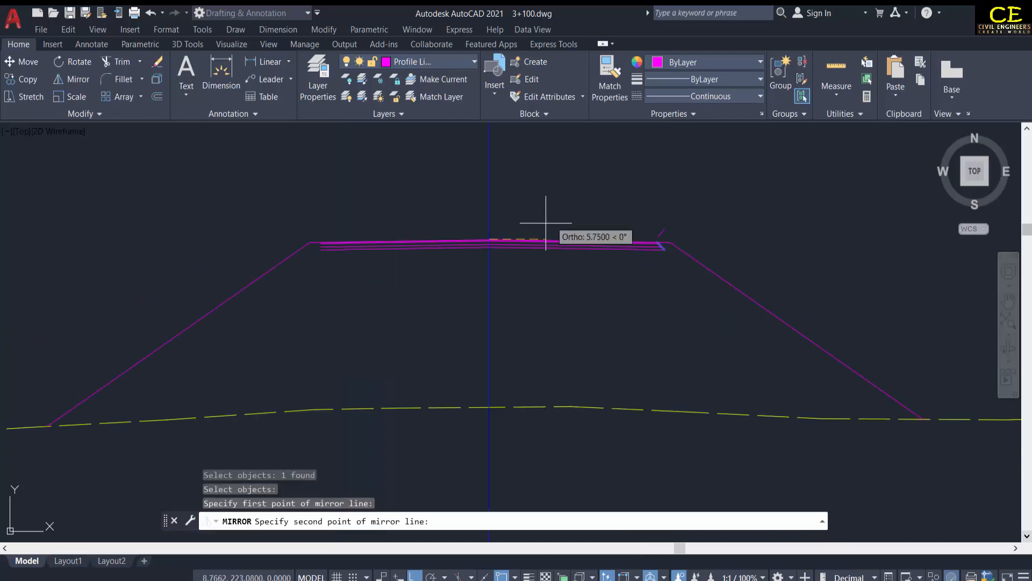
left_click(489, 407)
scroll(285, 258, "up", 5)
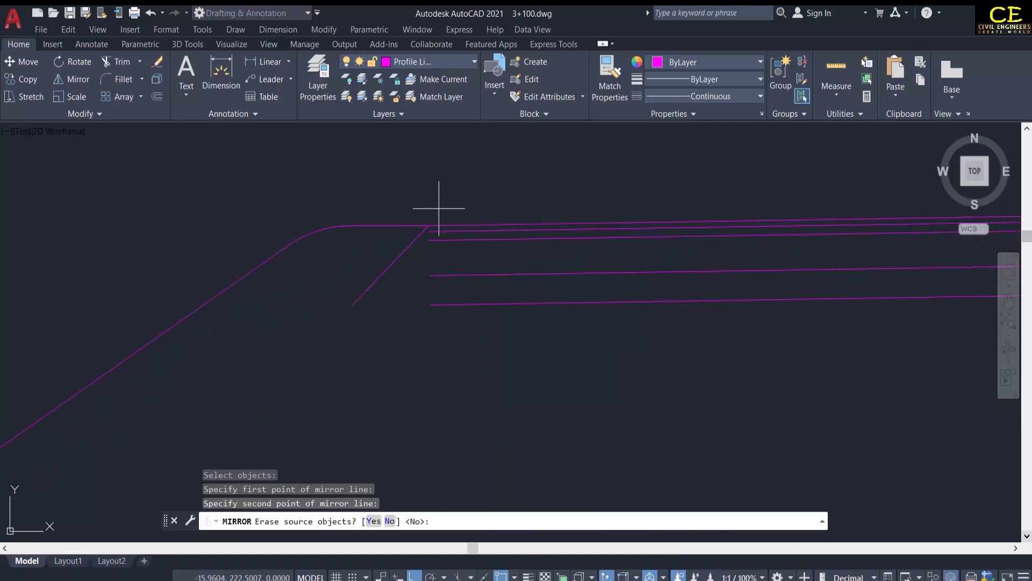
right_click(430, 200)
left_click(443, 202)
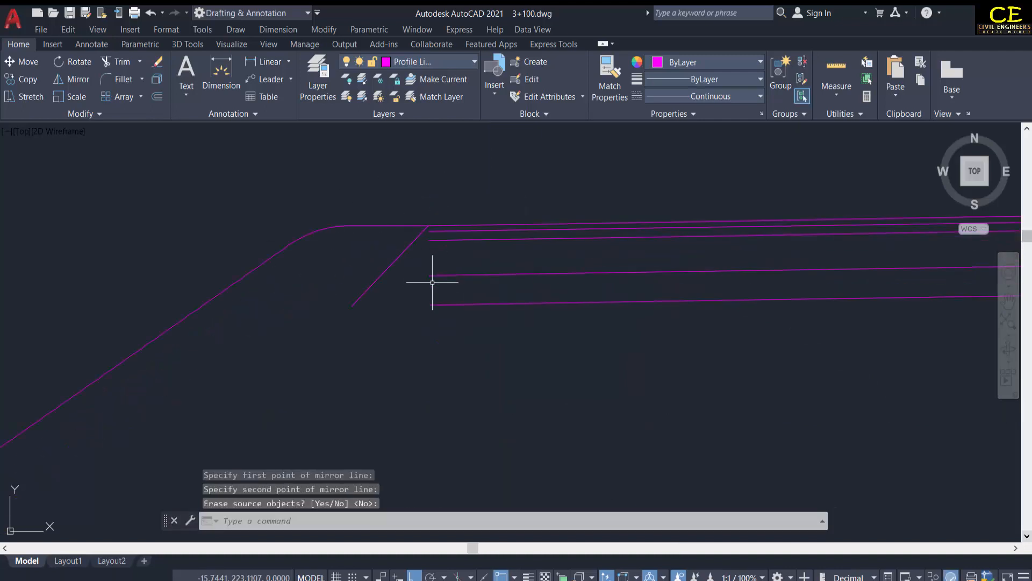
Extend the left ends of the four pavement layer lines to the mirrored diagonal
type("ex")
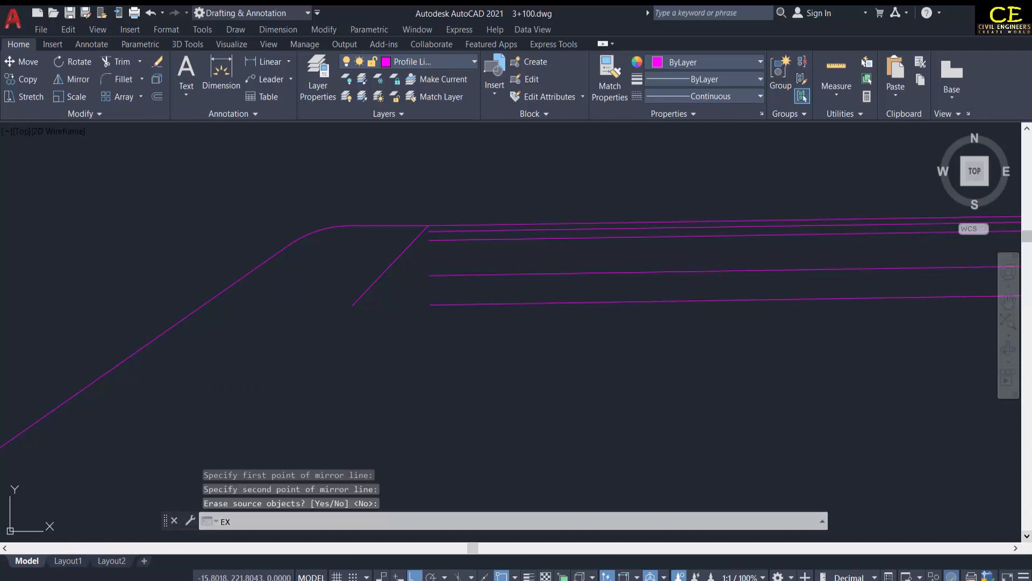
key("Return")
left_click(441, 304)
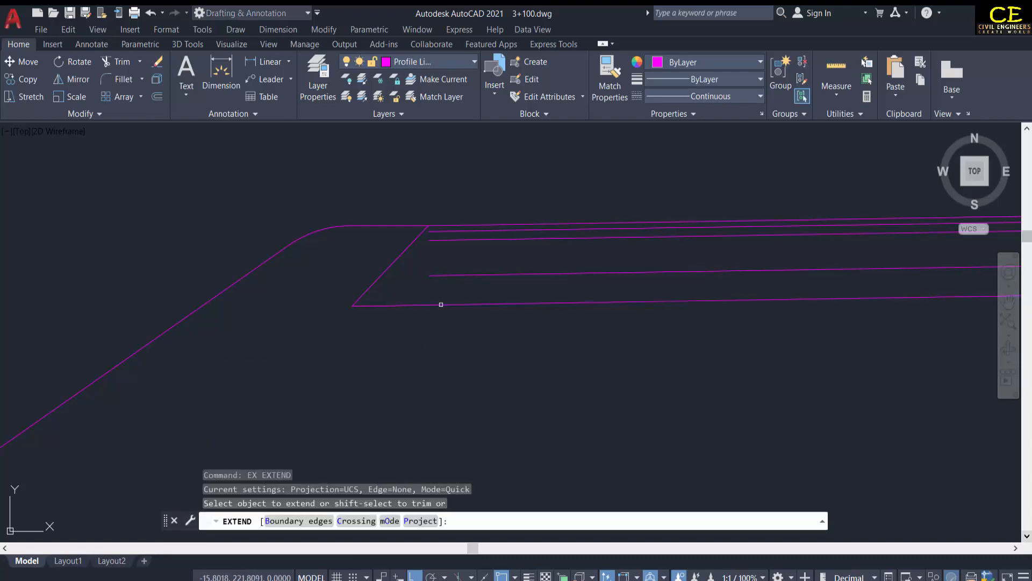
left_click(444, 275)
left_click(441, 240)
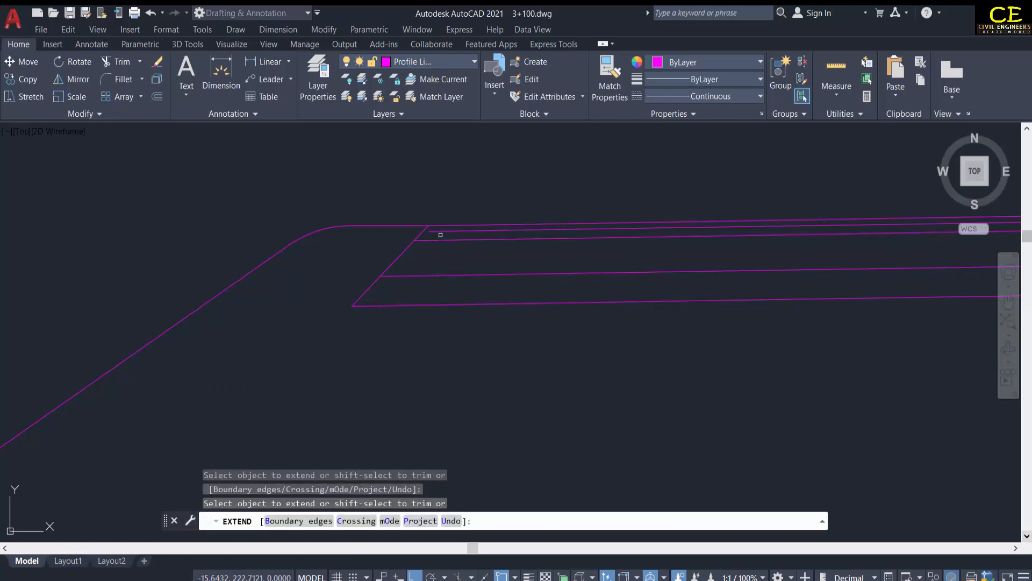
left_click(440, 230)
scroll(436, 207, "down", 2)
scroll(200, 302, "down", 4)
key("Escape")
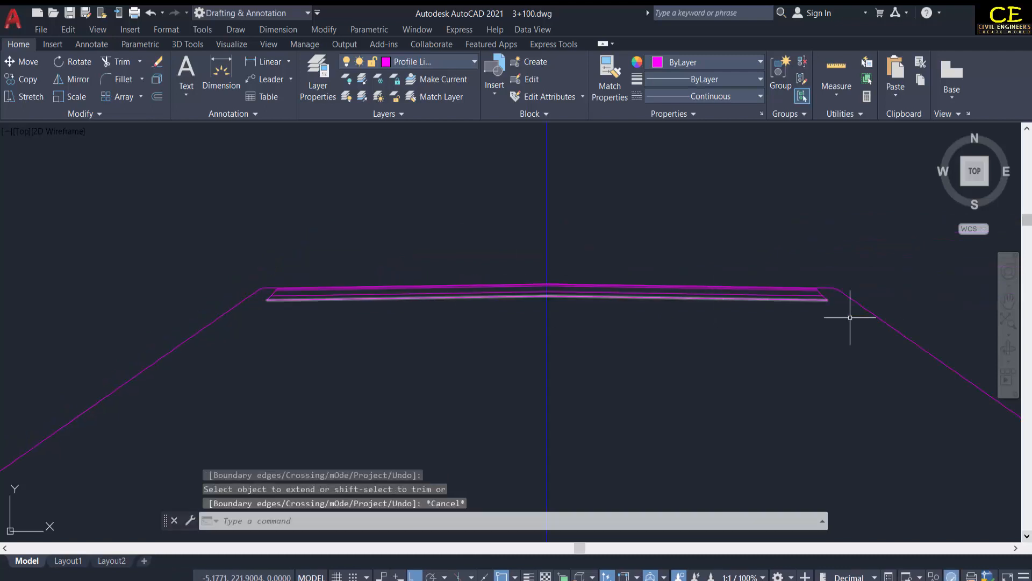
Review the drawn cross section and compare its side slopes with typical section A2-A2 in the A2-2.pdf file
scroll(801, 272, "up", 4)
scroll(834, 277, "down", 3)
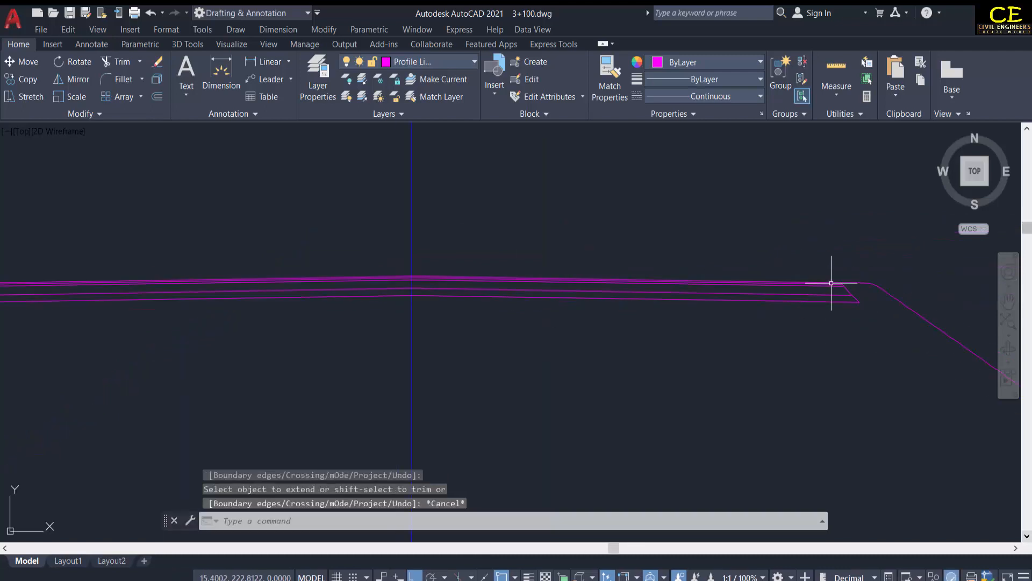
scroll(400, 223, "down", 2)
scroll(449, 231, "down", 2)
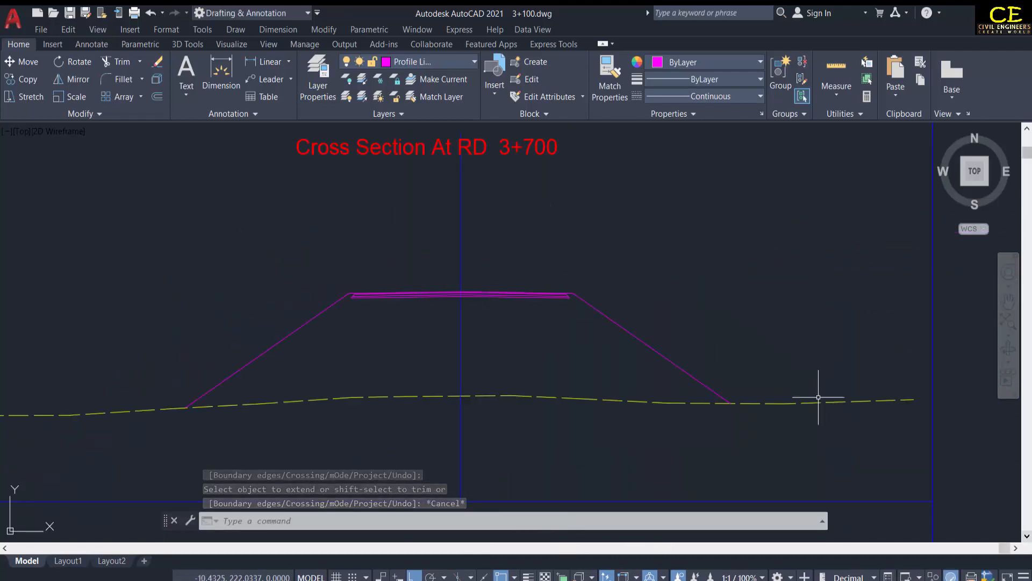
scroll(533, 233, "down", 2)
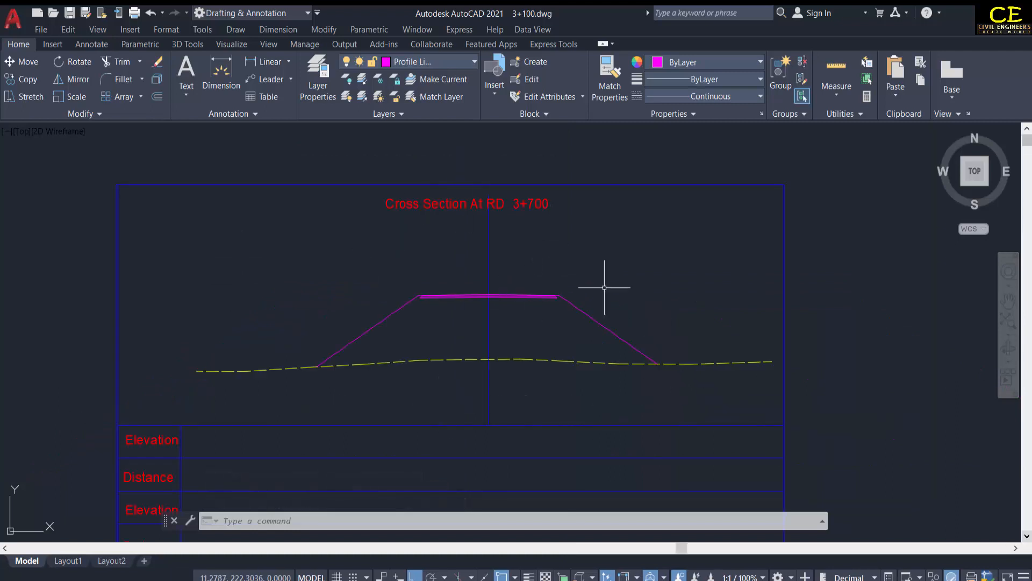
scroll(458, 291, "up", 3)
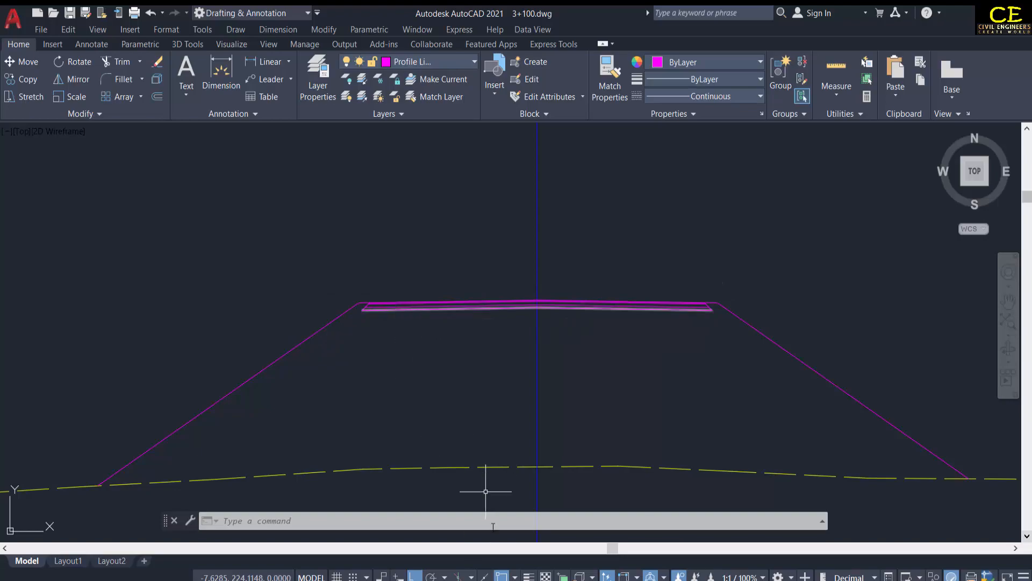
key("alt+Tab")
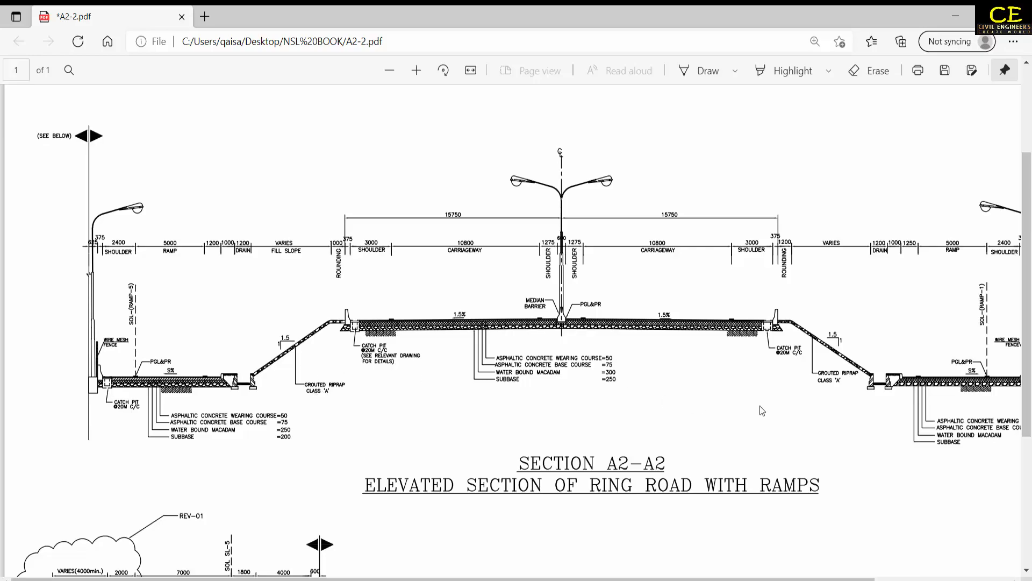
key("alt+Tab")
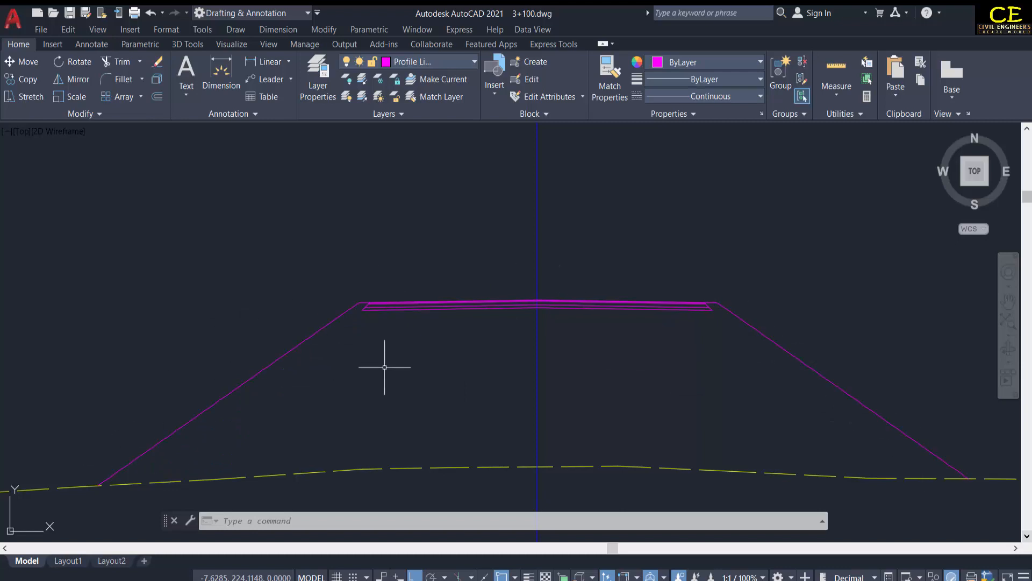
Offset the left and right side slope lines 0.3 inward, towards the embankment
type("o")
key("Return")
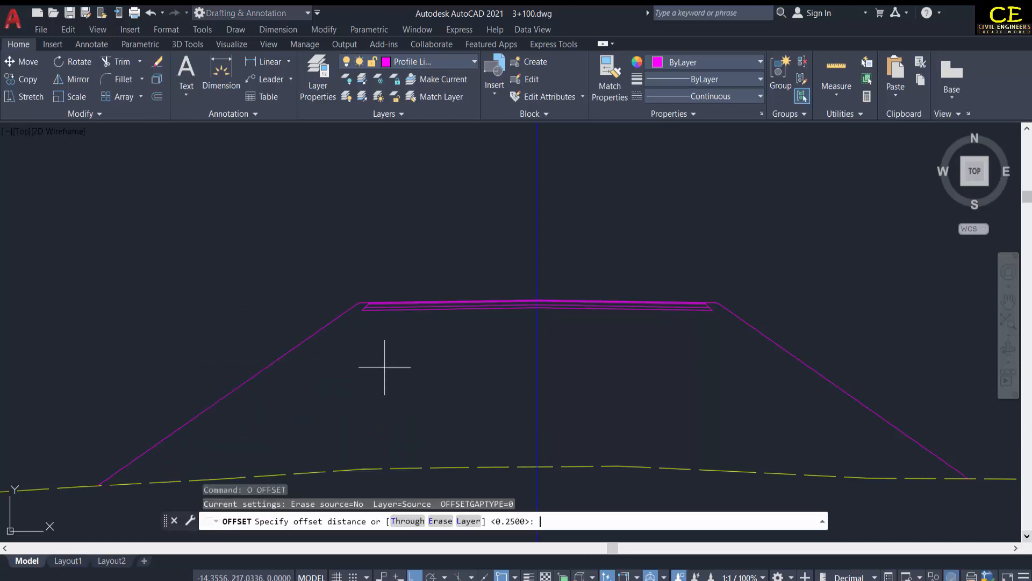
type(".3")
key("Return")
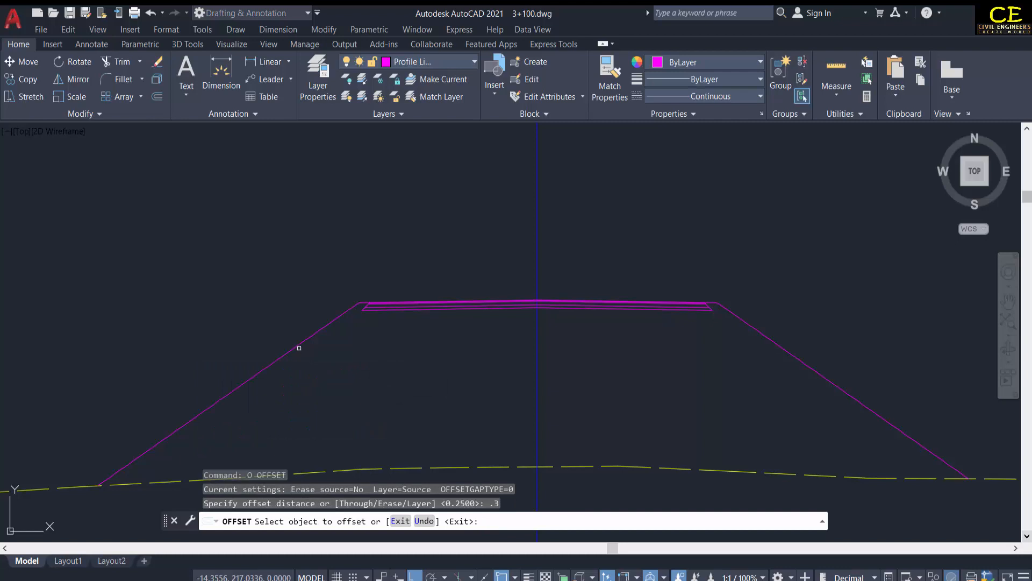
left_click(296, 347)
left_click(344, 362)
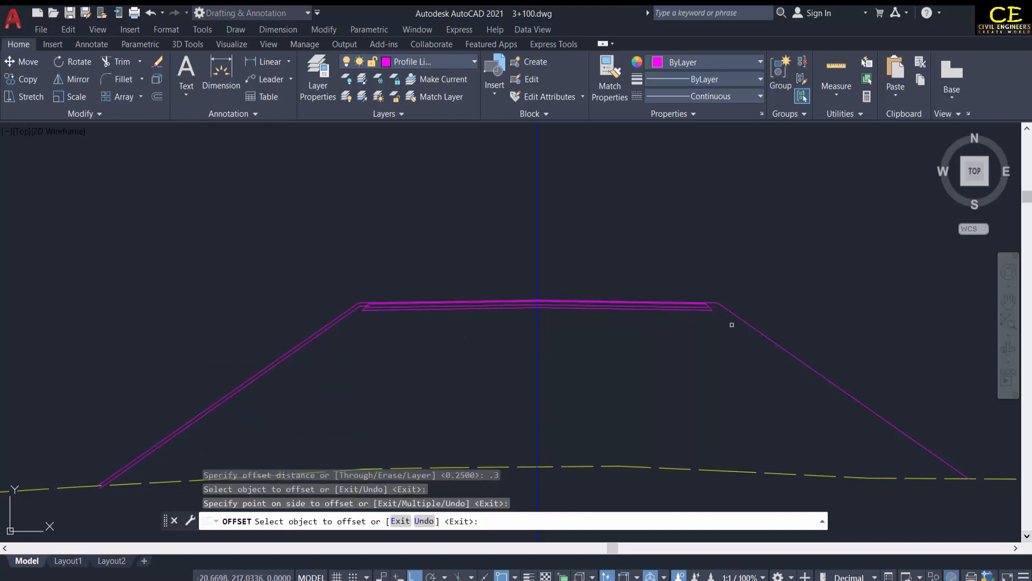
left_click(755, 333)
left_click(737, 359)
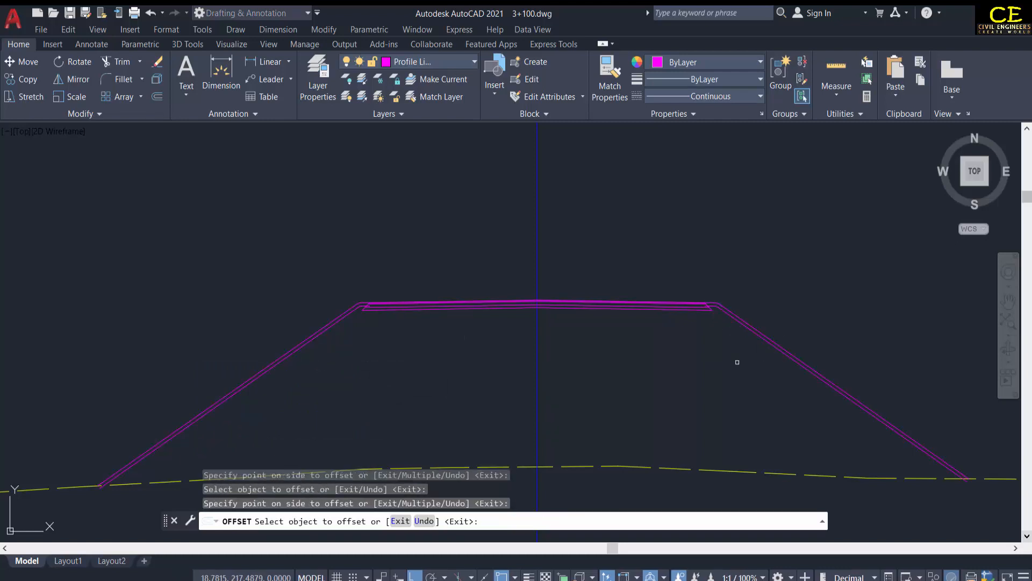
Trim the overrunning ends of the inner slope offset lines at the left and right pavement edge diagonals
scroll(725, 327, "up", 2)
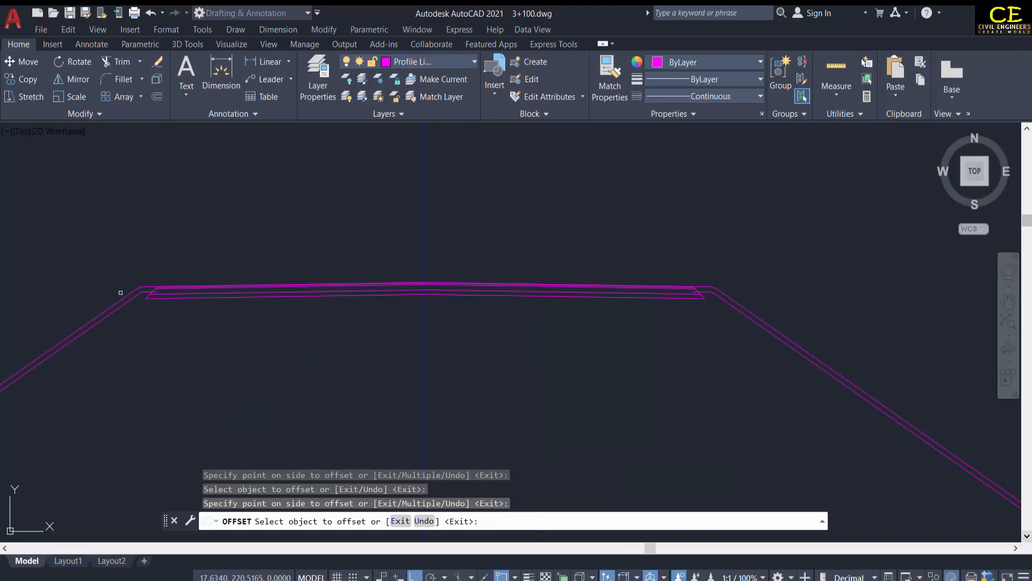
scroll(124, 294, "up", 2)
key("Escape")
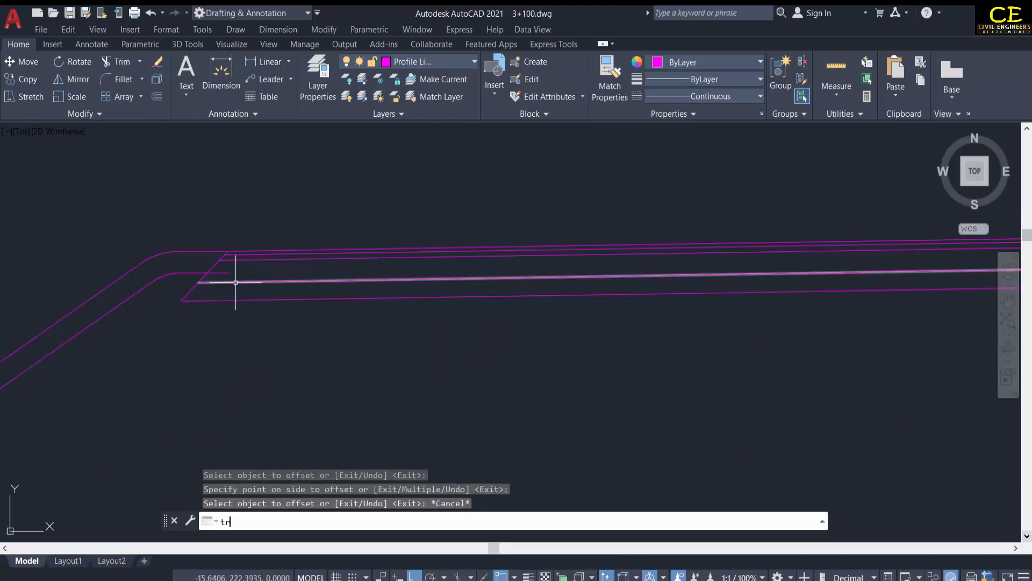
type("tr")
key("Return")
scroll(132, 256, "down", 2)
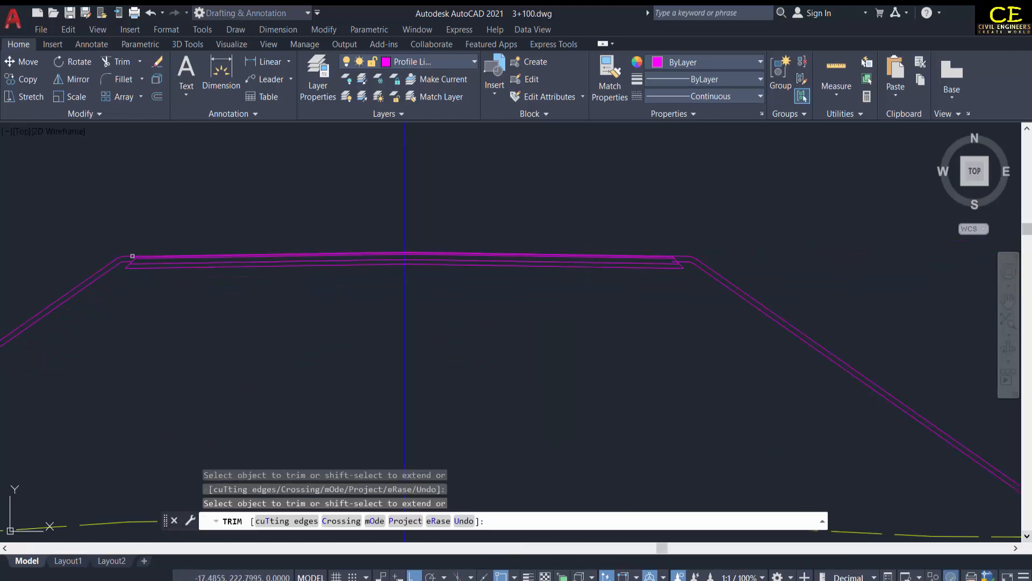
scroll(650, 259, "up", 3)
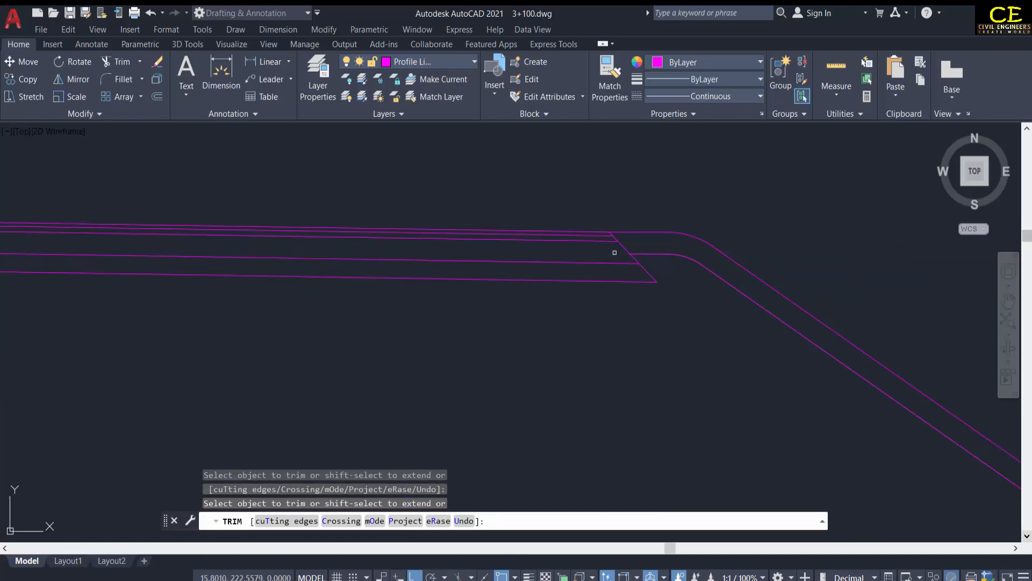
scroll(614, 252, "down", 3)
key("Escape")
Examine the pavement layers, trimmed edges and side slopes of the RD 3+700 cross section
scroll(609, 270, "down", 3)
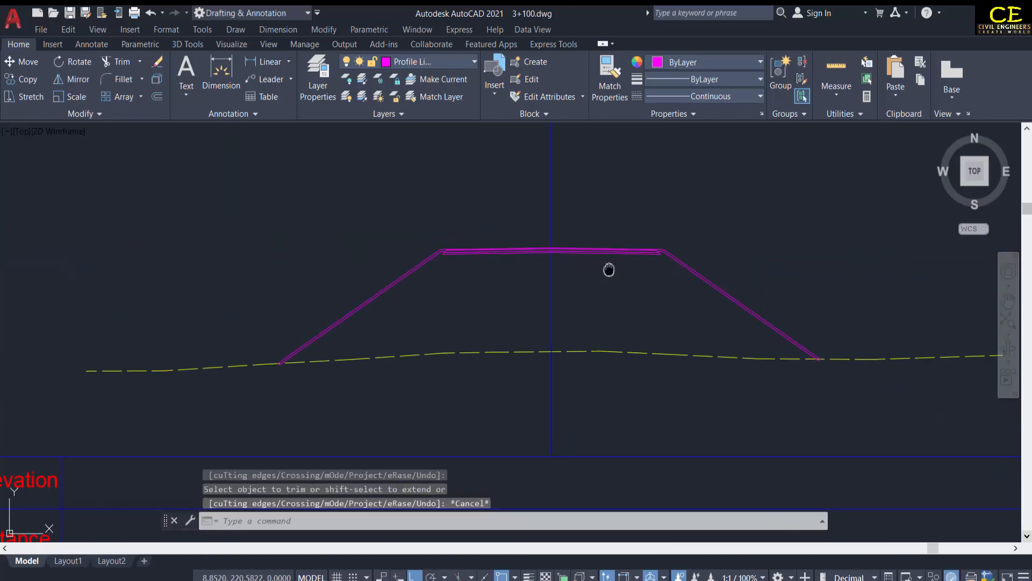
middle_click_drag(609, 270, 604, 338)
scroll(517, 243, "down", 2)
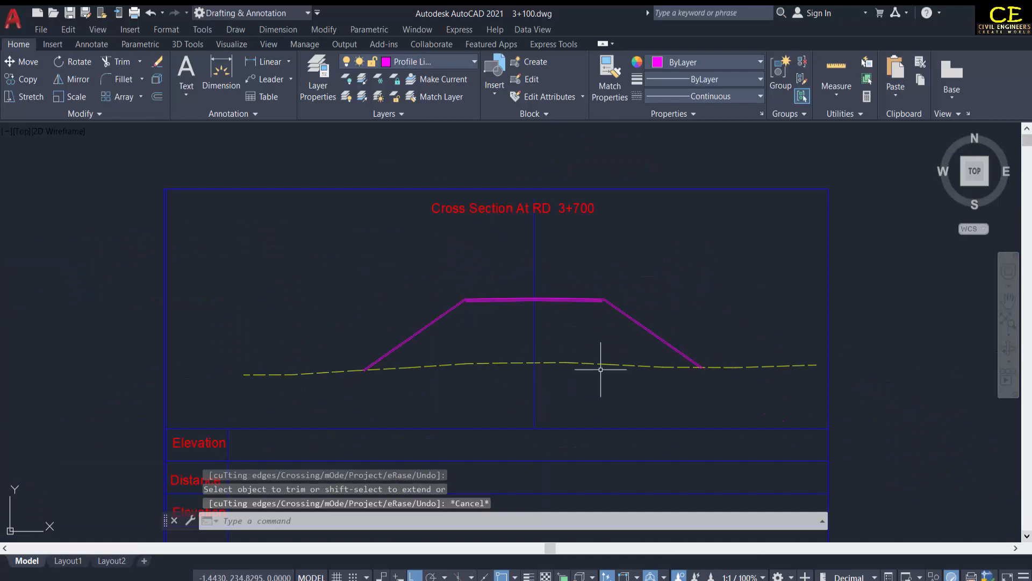
scroll(527, 304, "up", 2)
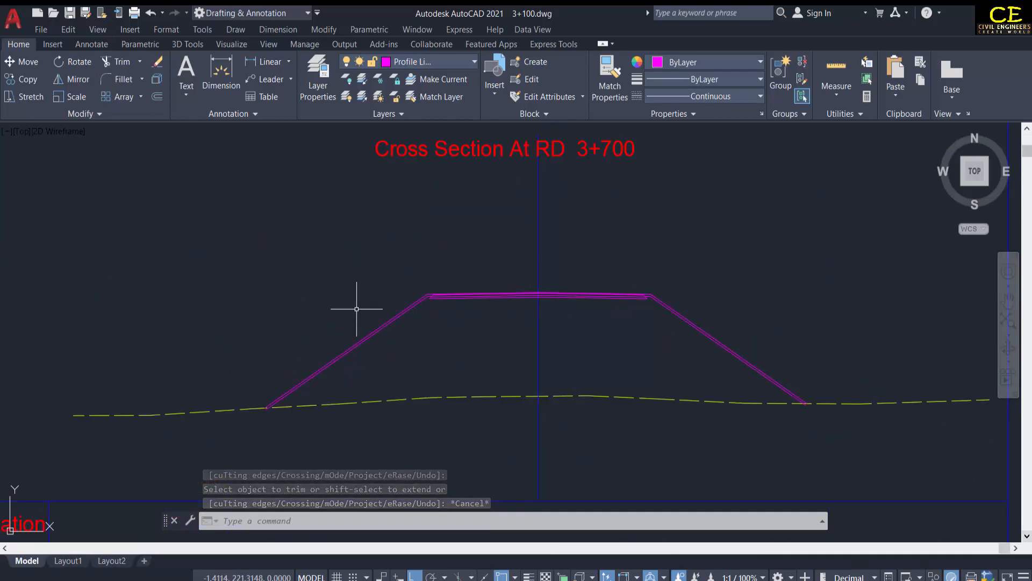
scroll(604, 292, "up", 3)
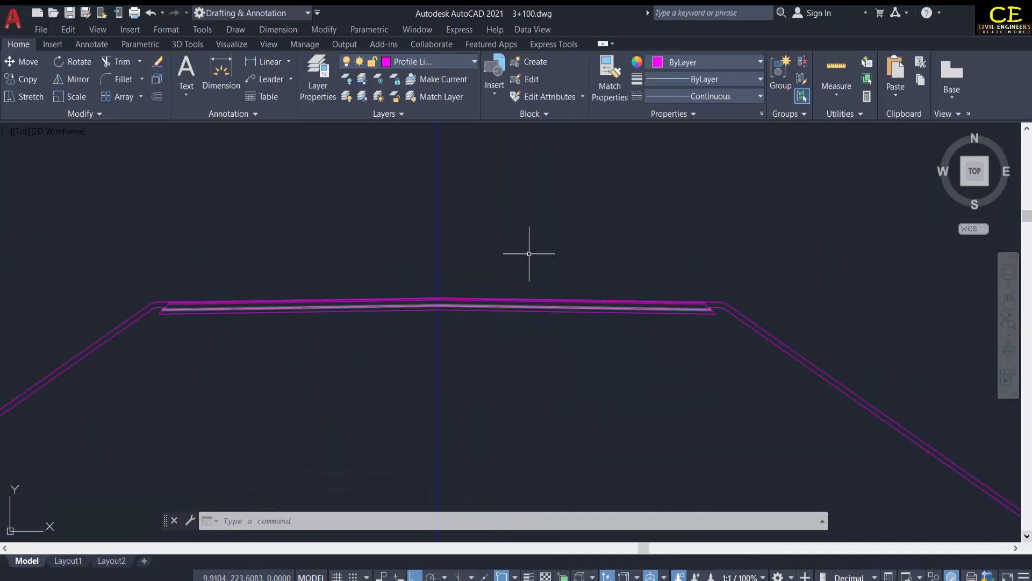
scroll(507, 283, "down", 3)
scroll(485, 275, "up", 2)
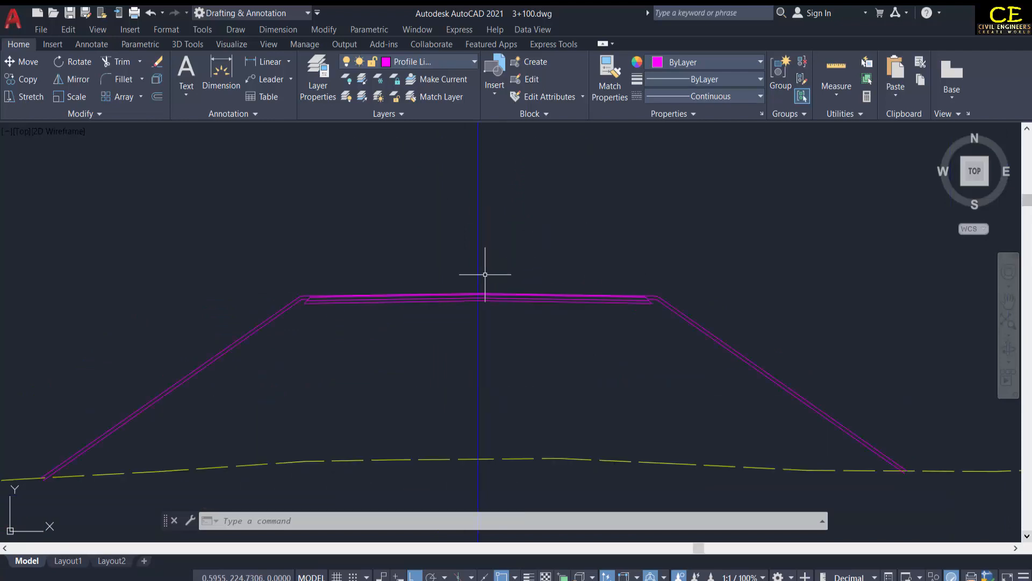
scroll(547, 250, "down", 2)
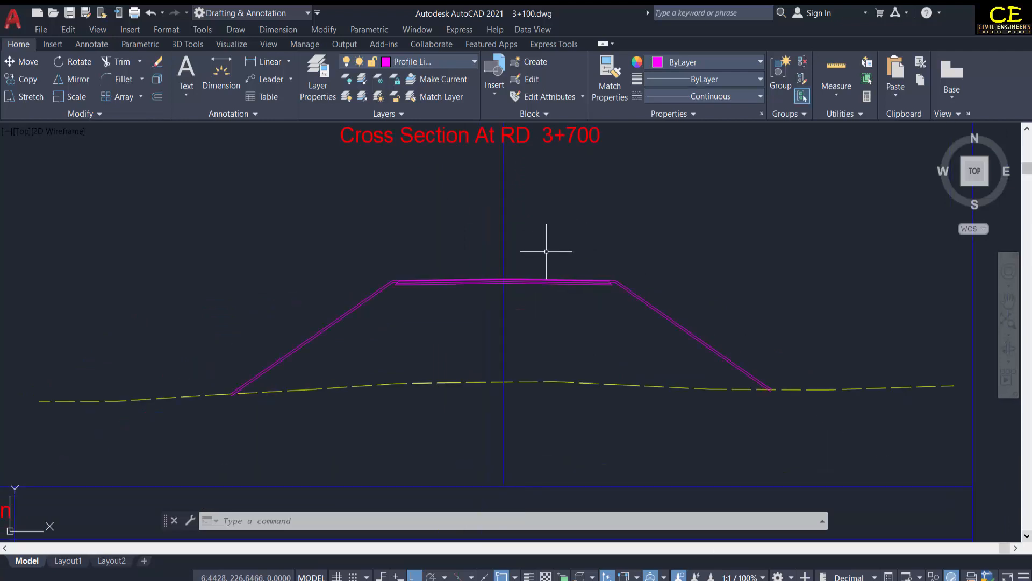
Copy the "Cross Section At RD 3+700" title to just above the carriageway, with ortho off
scroll(546, 251, "down", 2)
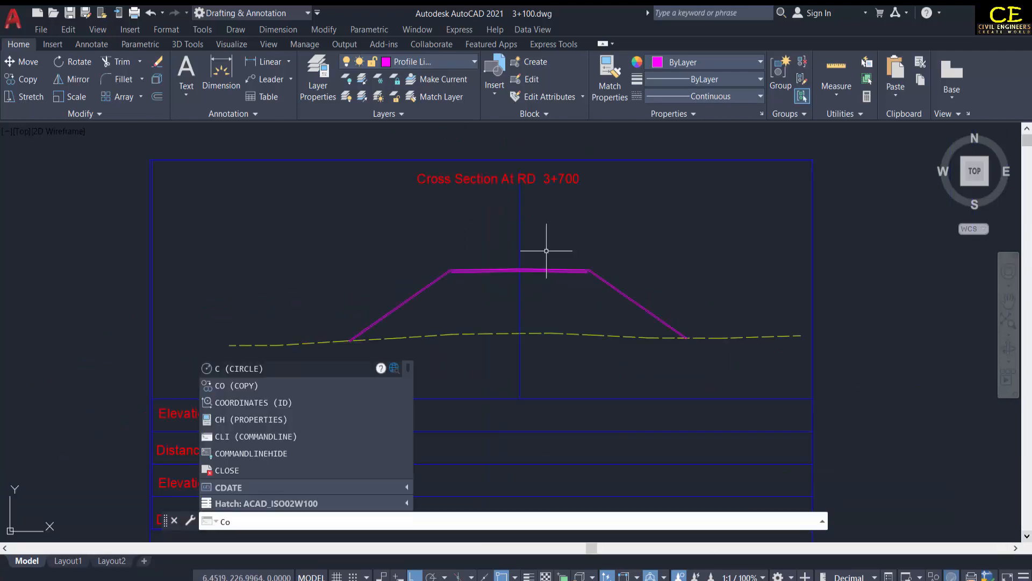
type("o")
key("Return")
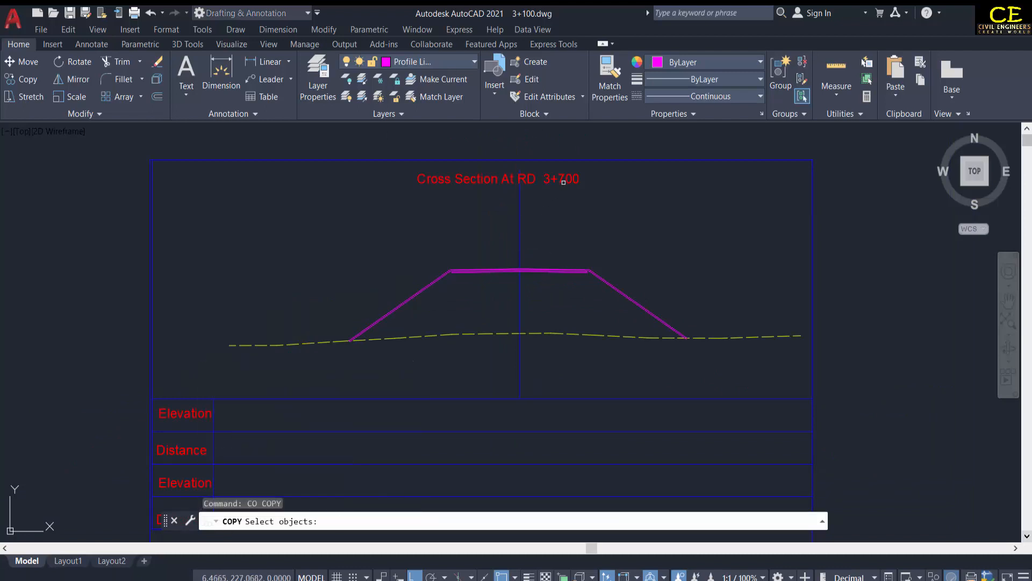
left_click(564, 182)
key("Return")
left_click(597, 205)
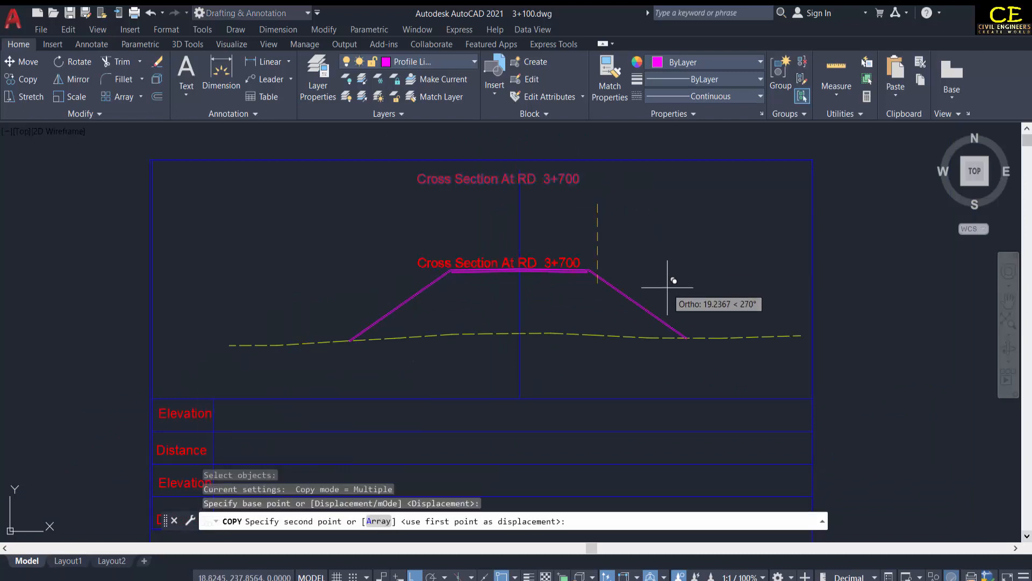
key("F8")
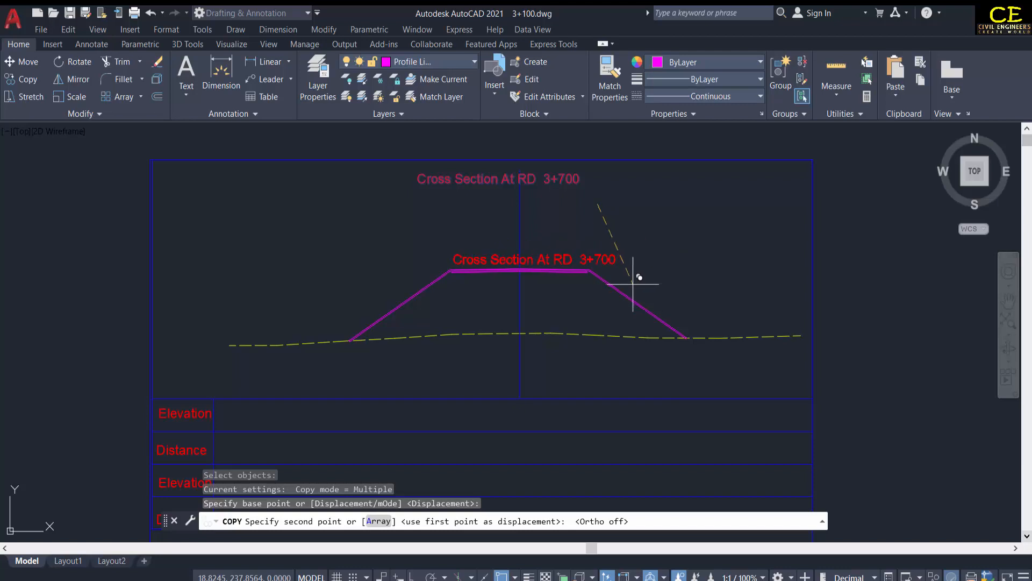
left_click(613, 284)
key("Escape")
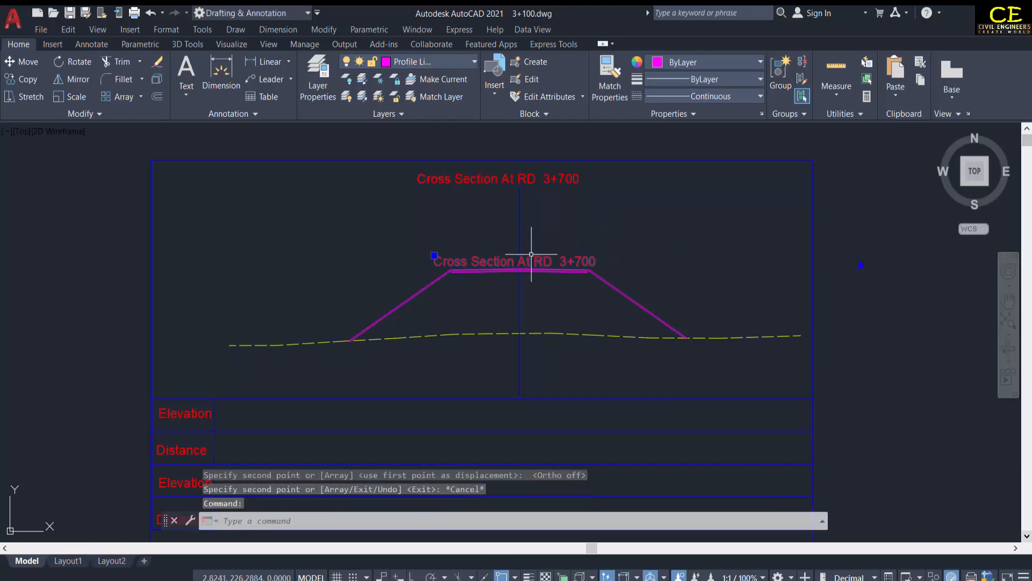
Change the copied title text above the carriageway to "1.50%"
left_click(531, 255)
double_click(532, 258)
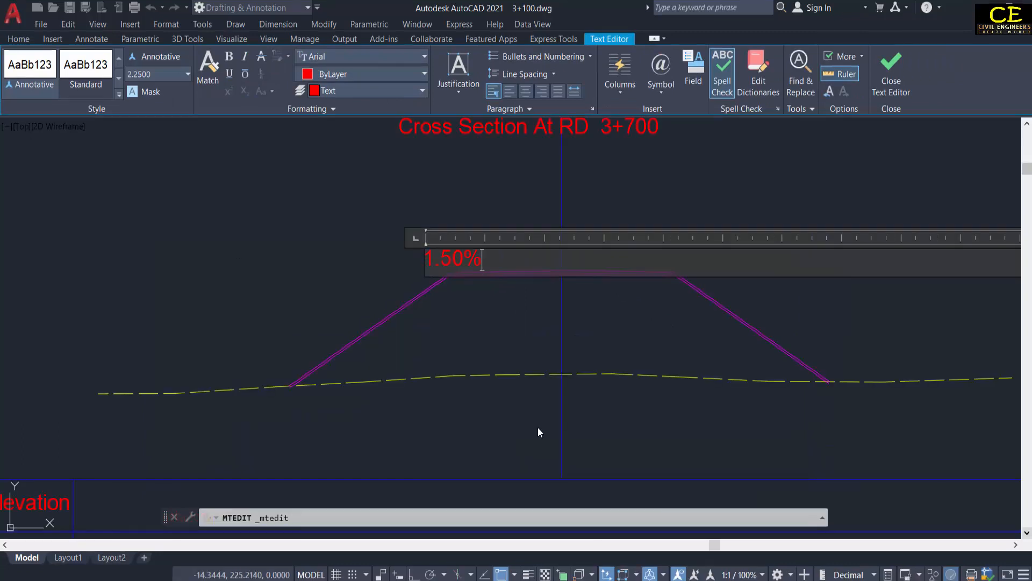
key("Escape")
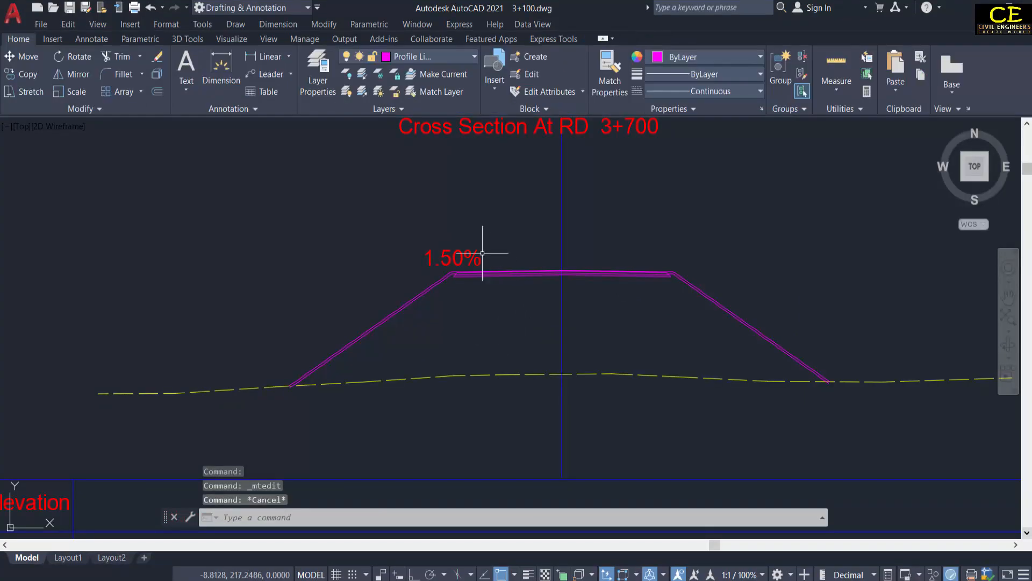
Scale the 1.50% slope label by a factor of 0.1
type("SC")
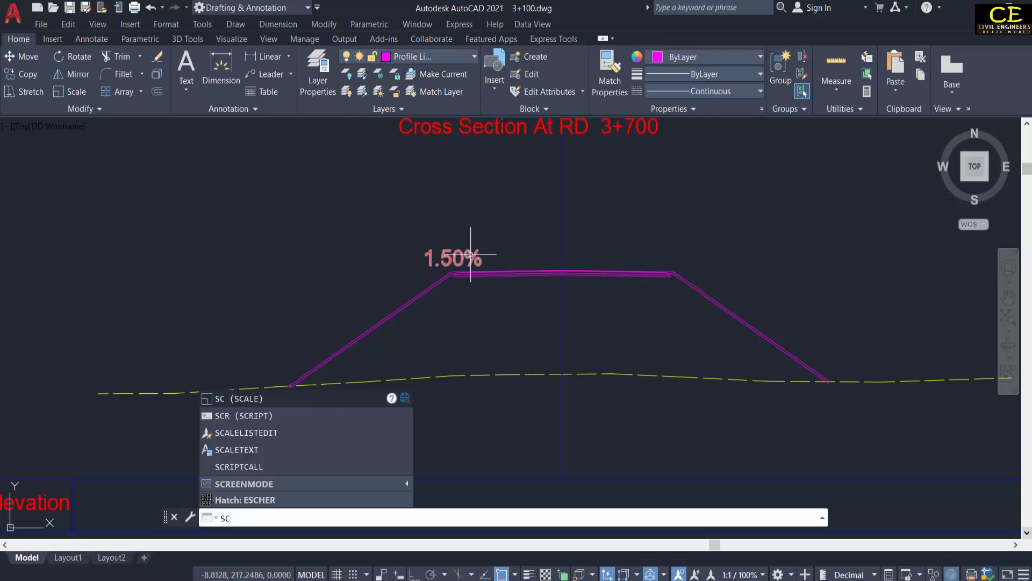
key("Return")
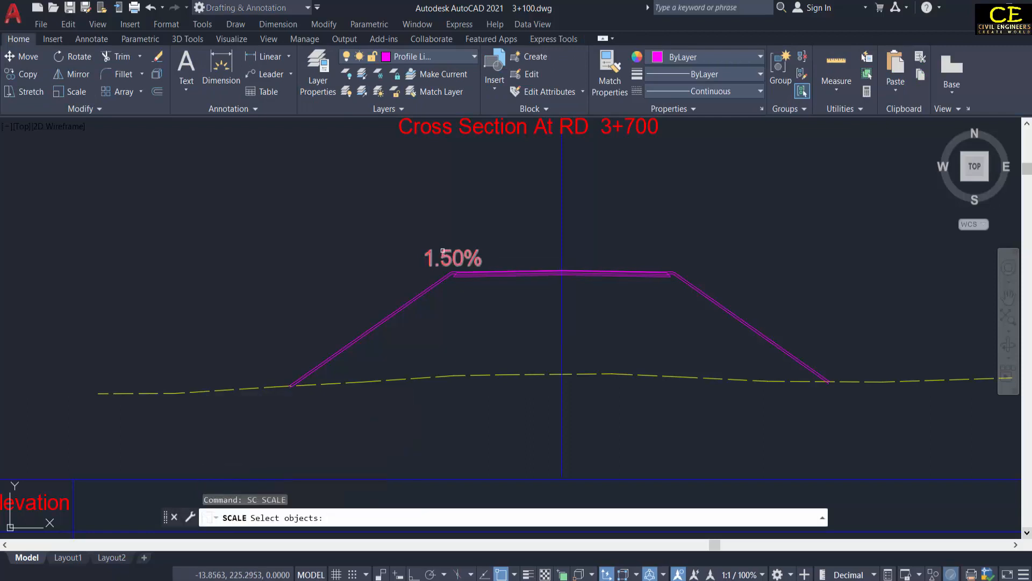
left_click(445, 252)
key("Return")
left_click(448, 214)
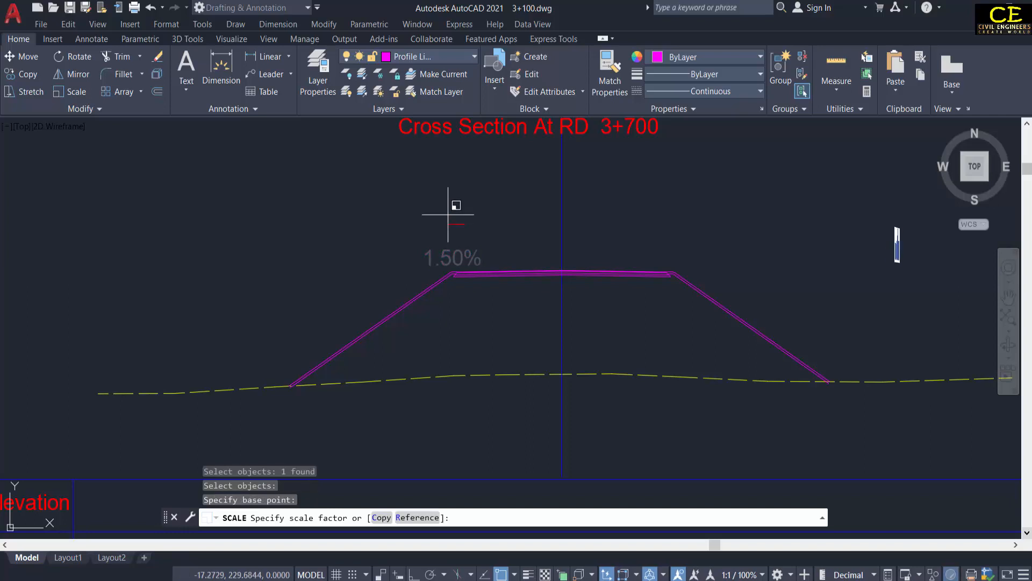
type(".0")
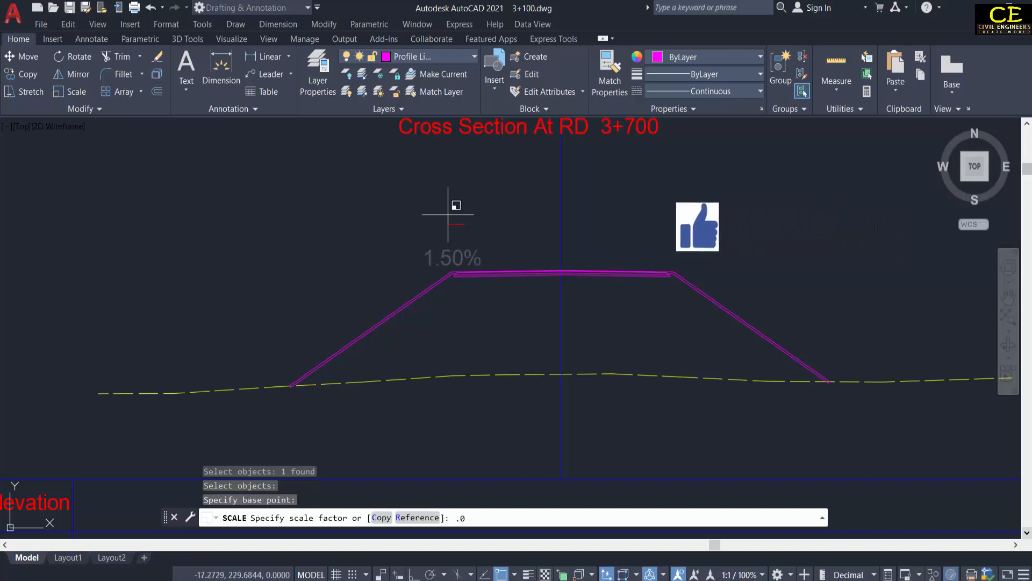
key("BackSpace")
key("Return")
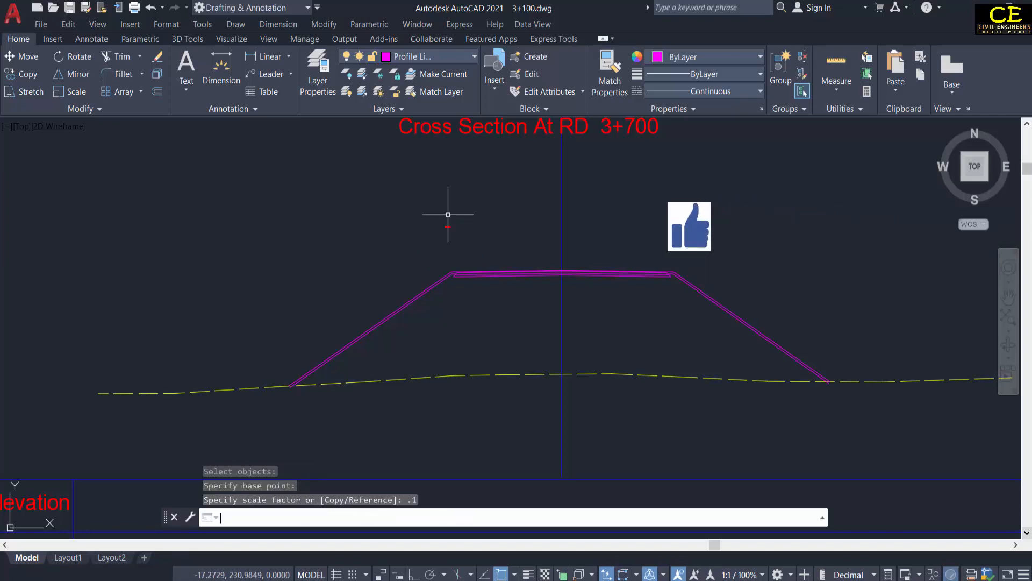
Move the reduced 1.50% label to above the right half of the carriageway
scroll(451, 172, "up", 5)
type("m")
key("Return")
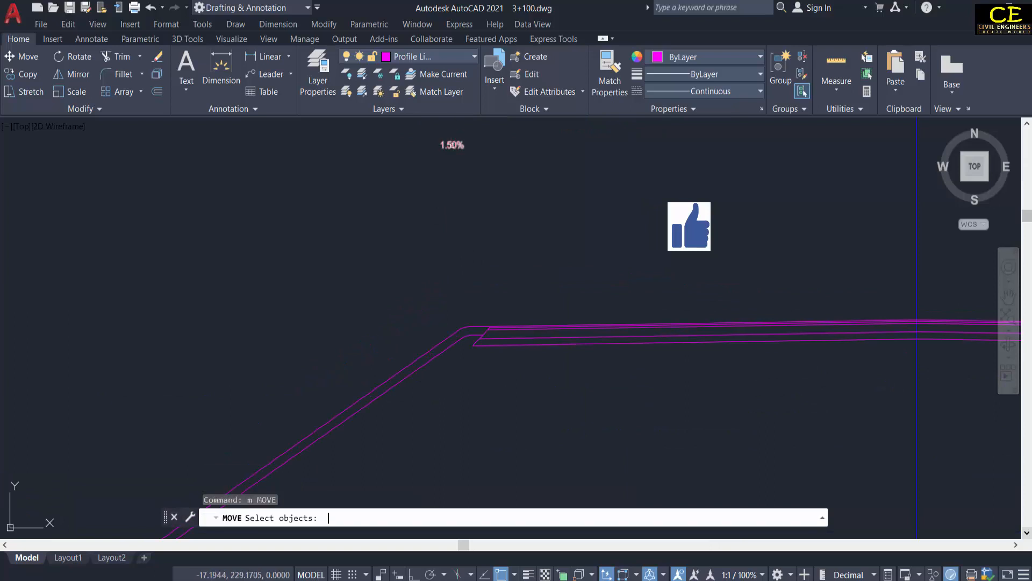
left_click(451, 145)
key("Return")
left_click(453, 147)
scroll(467, 156, "down", 2)
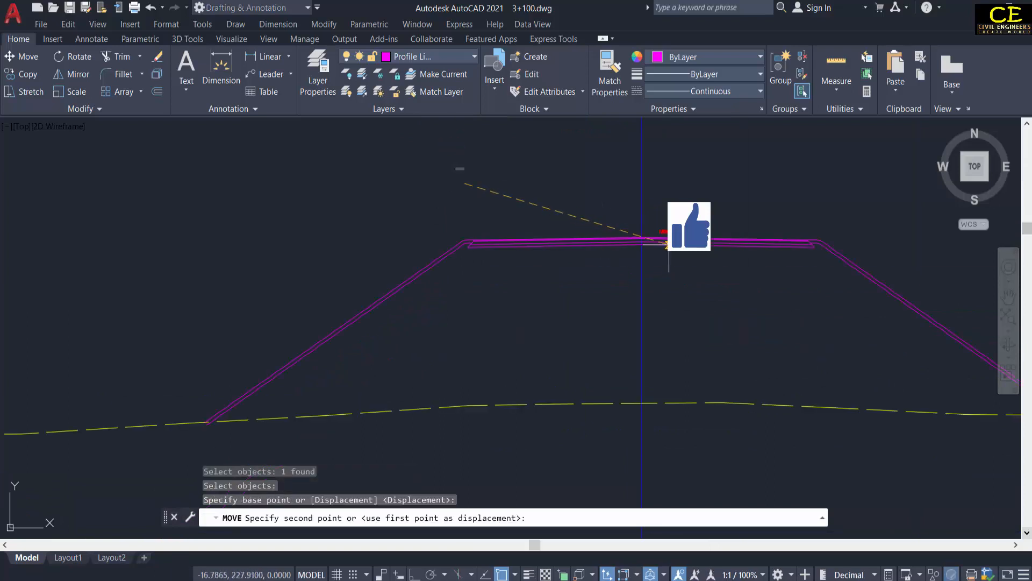
scroll(669, 239, "up", 3)
key("Escape")
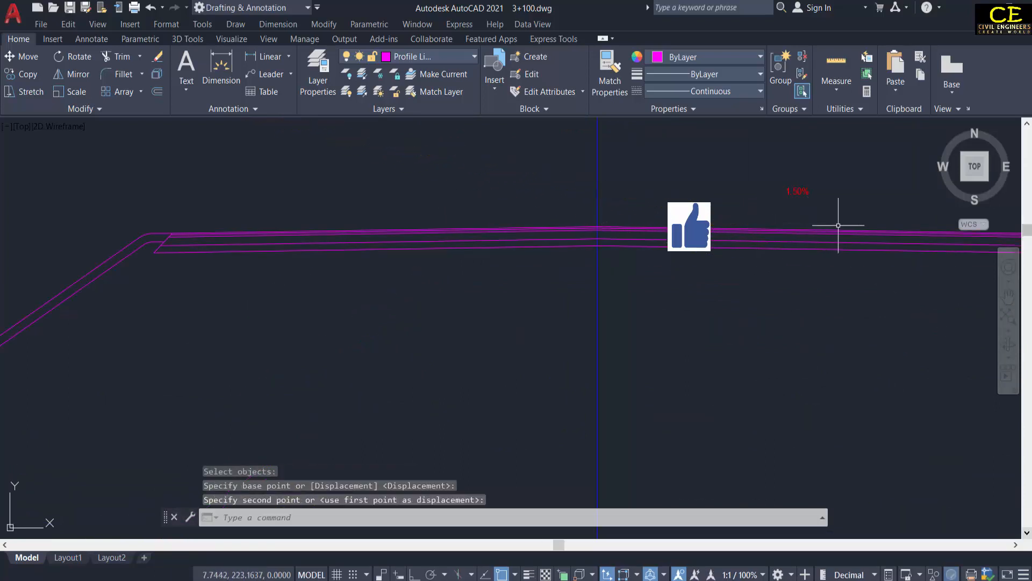
Scale the 1.50% label above the right half of the carriageway by a factor of 1.25
mouse_move(839, 223)
middle_mouse_down()
mouse_move(672, 288)
mouse_move(526, 289)
middle_mouse_up()
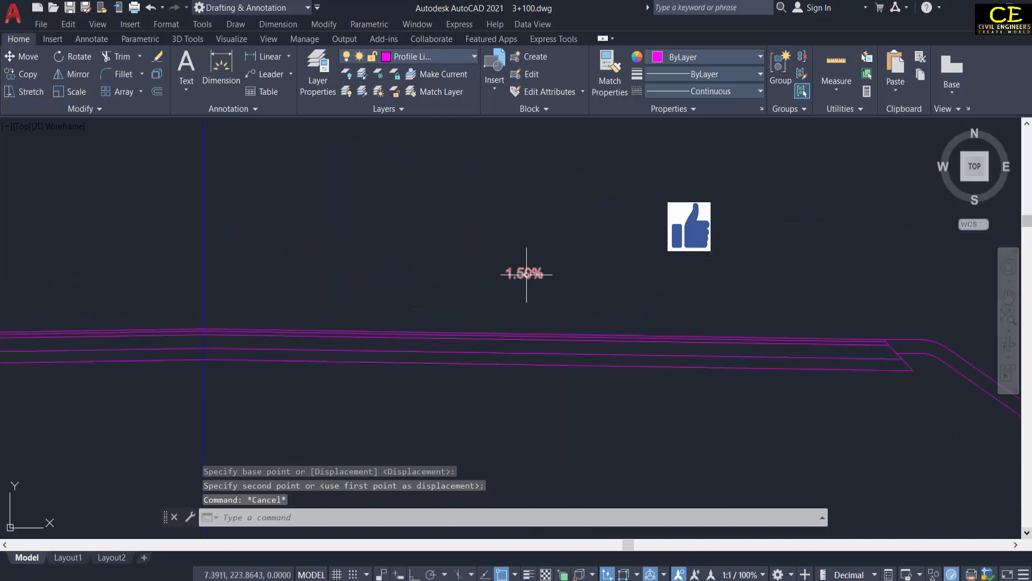
type("sc")
key("Return")
left_click(526, 273)
key("Return")
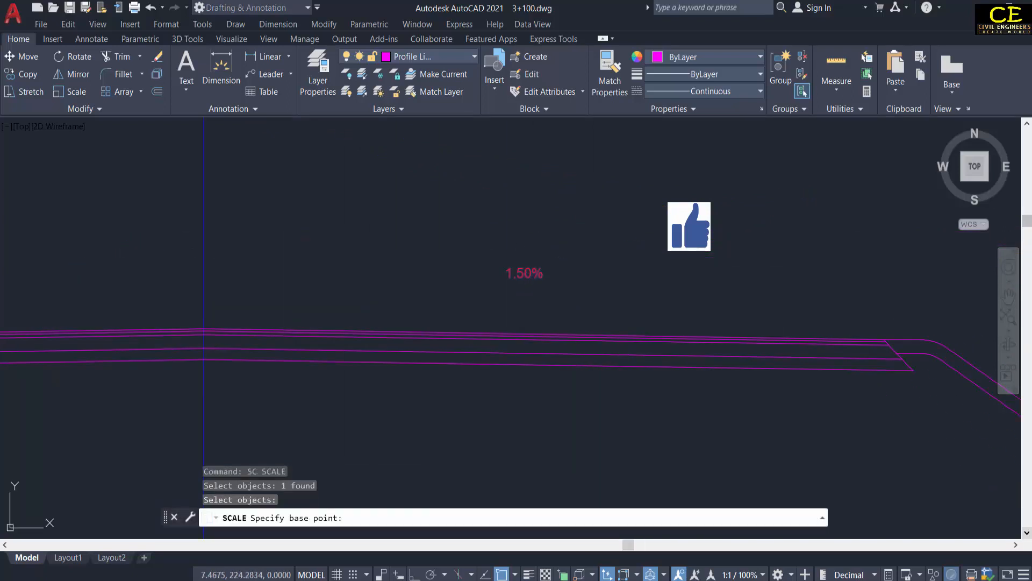
left_click(570, 279)
type("1.2")
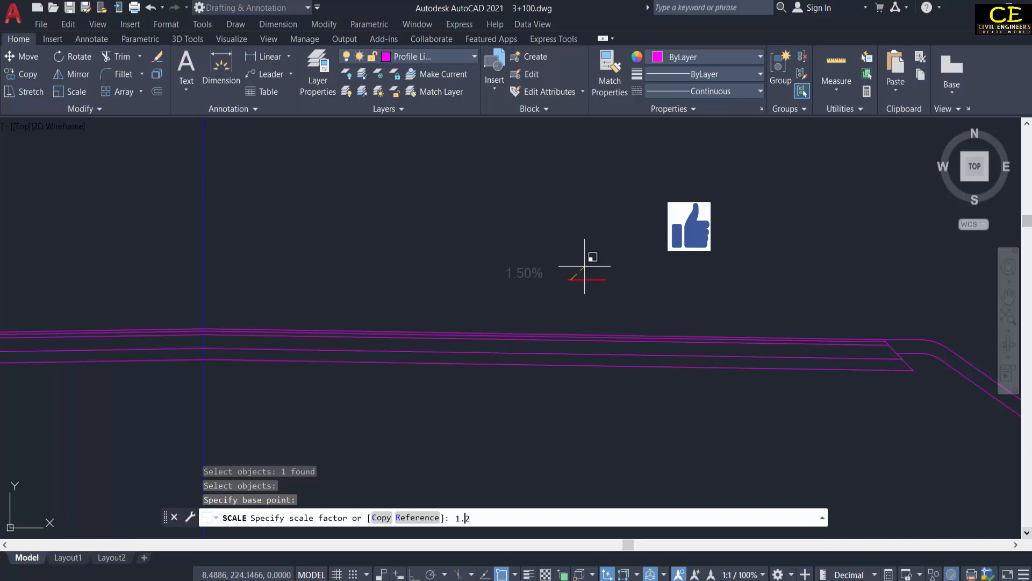
type("5")
key("Return")
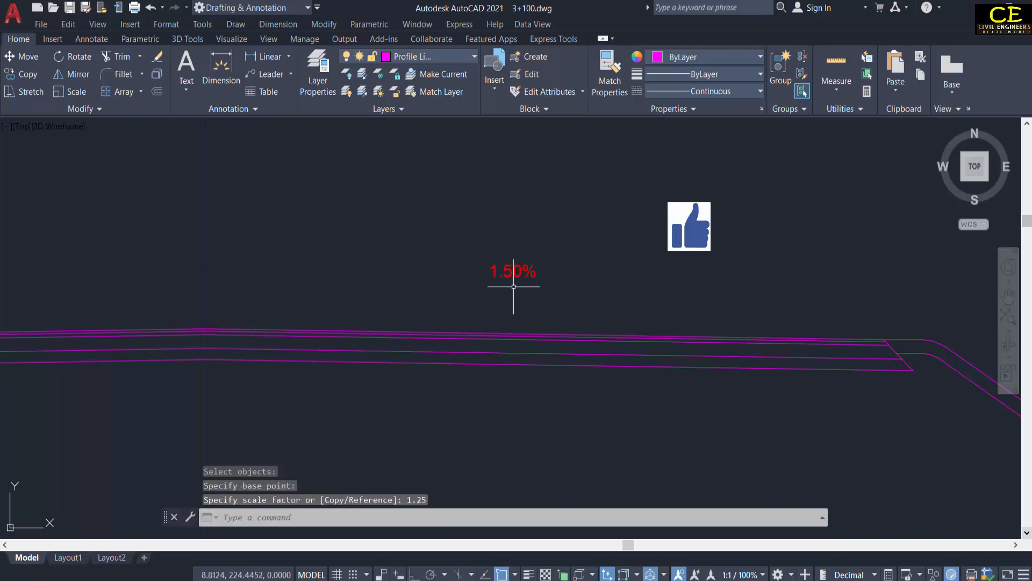
Draw a horizontal quick leader under the 1.50% label with its arrowhead pointing towards the right pavement edge
type("LE")
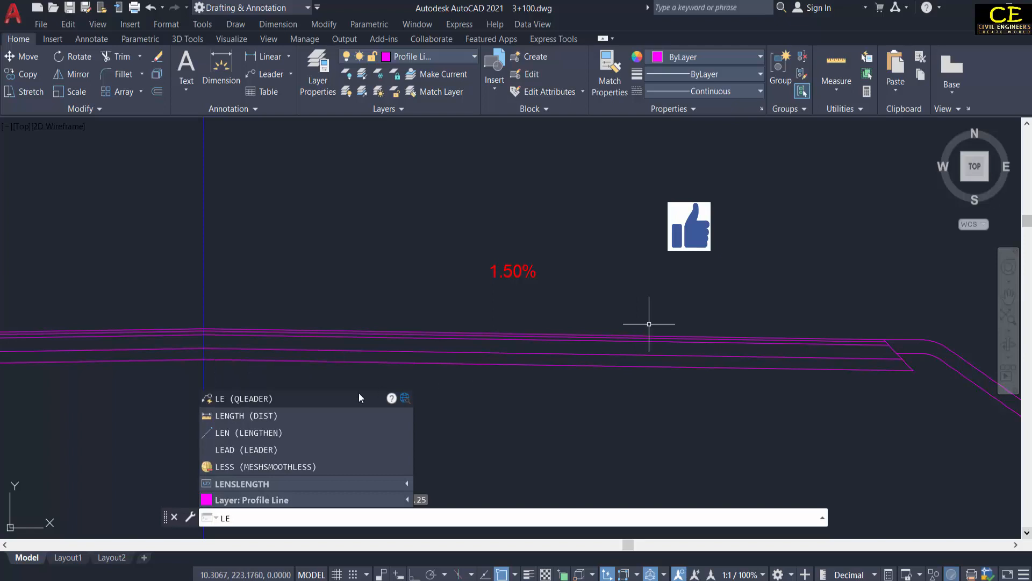
left_click(279, 399)
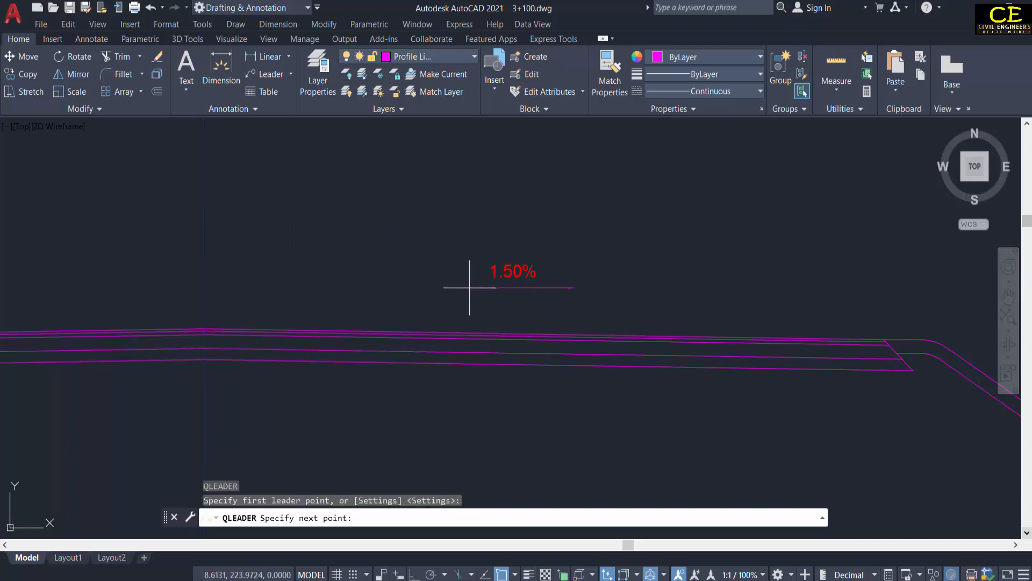
key("Escape")
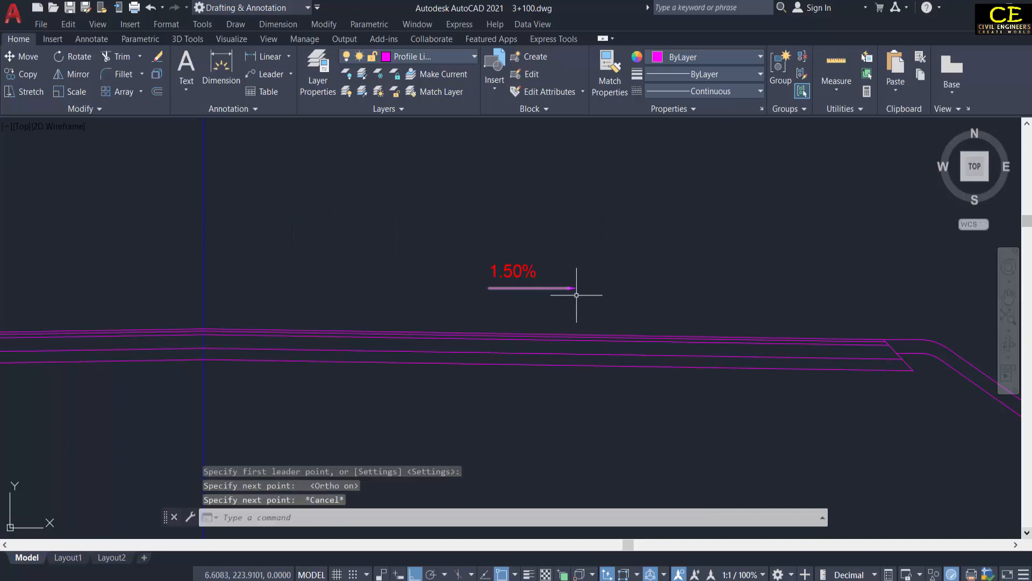
Set the arrow size of the leader under the 1.50% label to 1
left_click(570, 288)
left_click(740, 272)
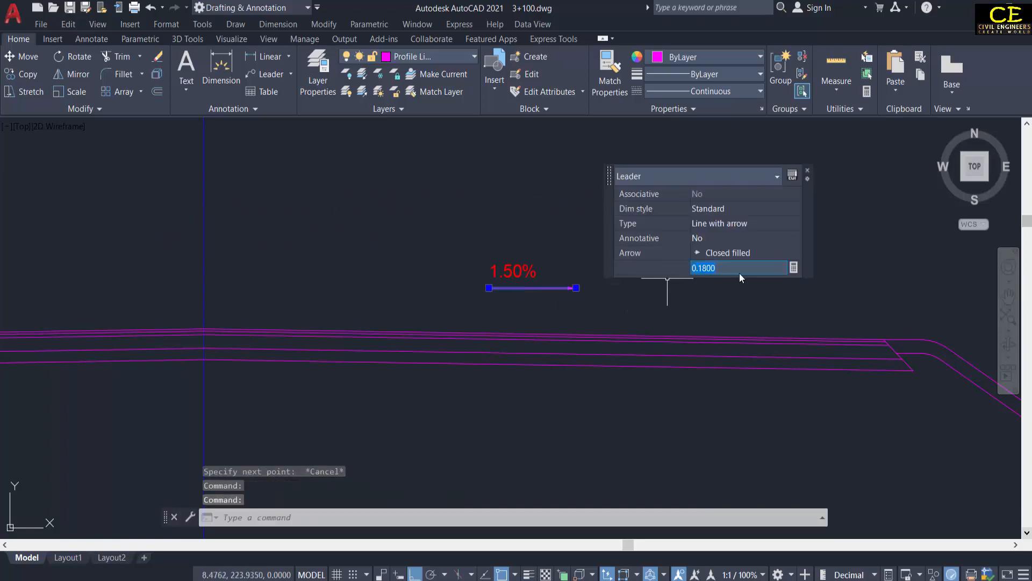
type("1")
key("Return")
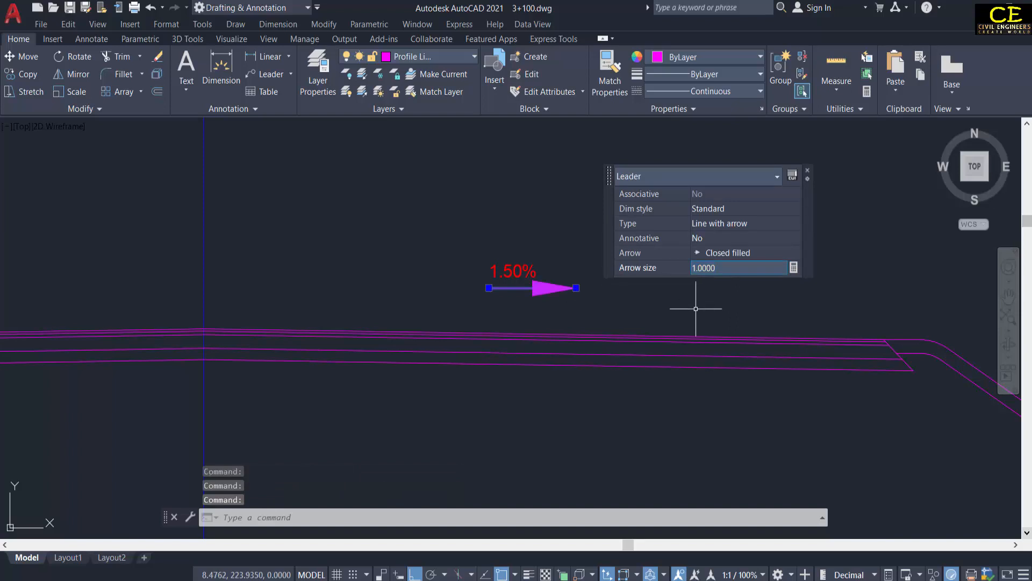
key("Escape")
scroll(557, 319, "down", 2)
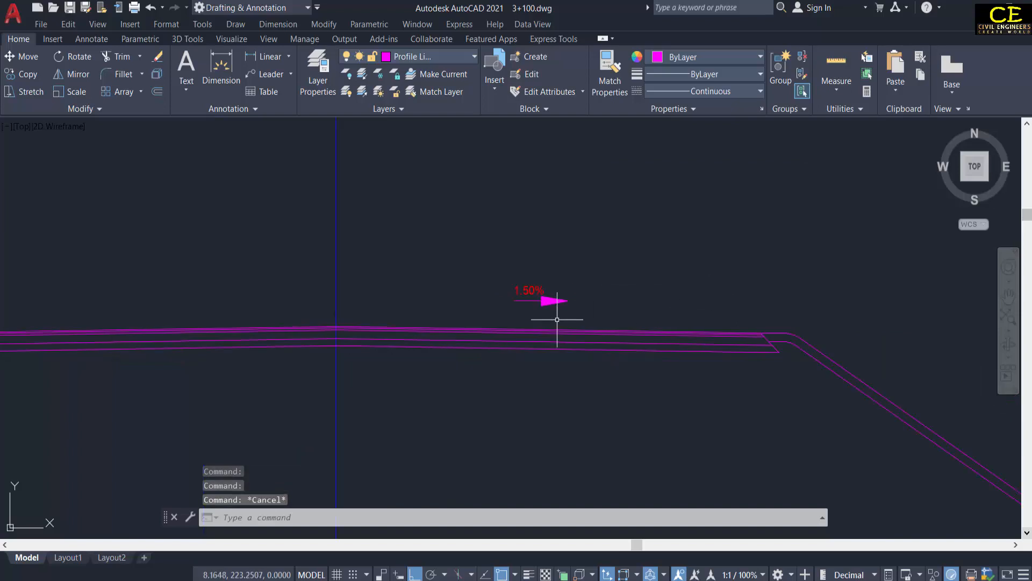
Move the right 1.50% label slightly towards the centreline, leaving its leader arrow in place
type("m")
key("Return")
left_click(526, 290)
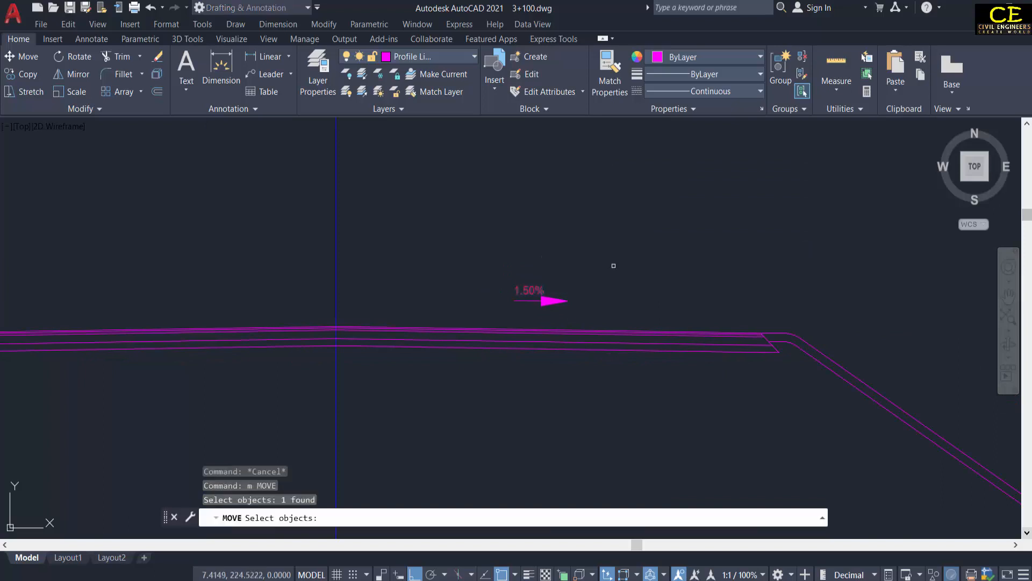
key("Return")
left_click(612, 265)
left_click(604, 260)
Try to stretch the tail of the leader under the 1.50% label towards the centreline
left_click(533, 300)
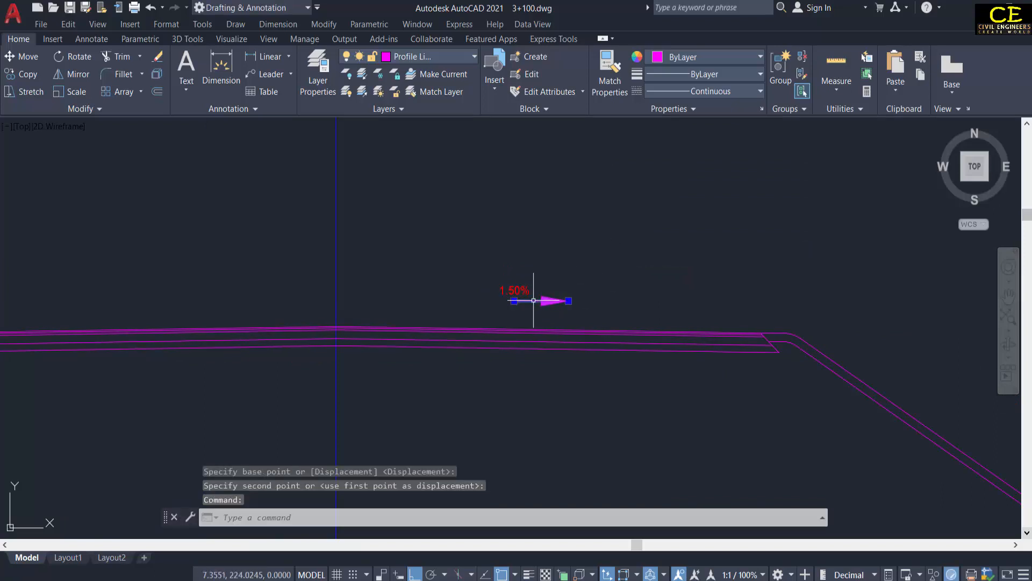
left_click(514, 300)
left_click(494, 300)
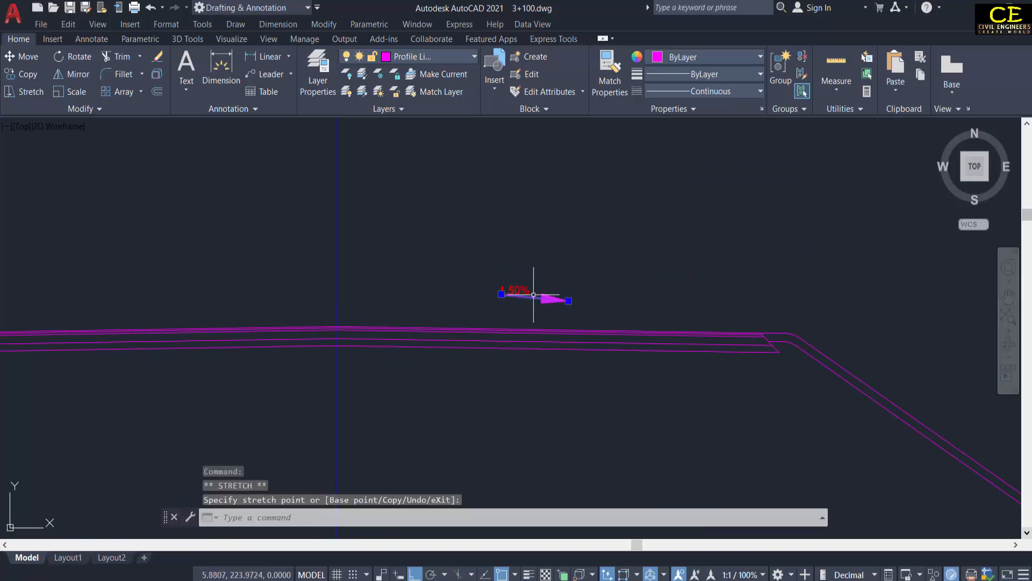
key("ctrl+z")
Stretch the leader's tail horizontally towards the centreline by about 0.66, extending it past the start of the 1.50% label
scroll(539, 299, "up", 4)
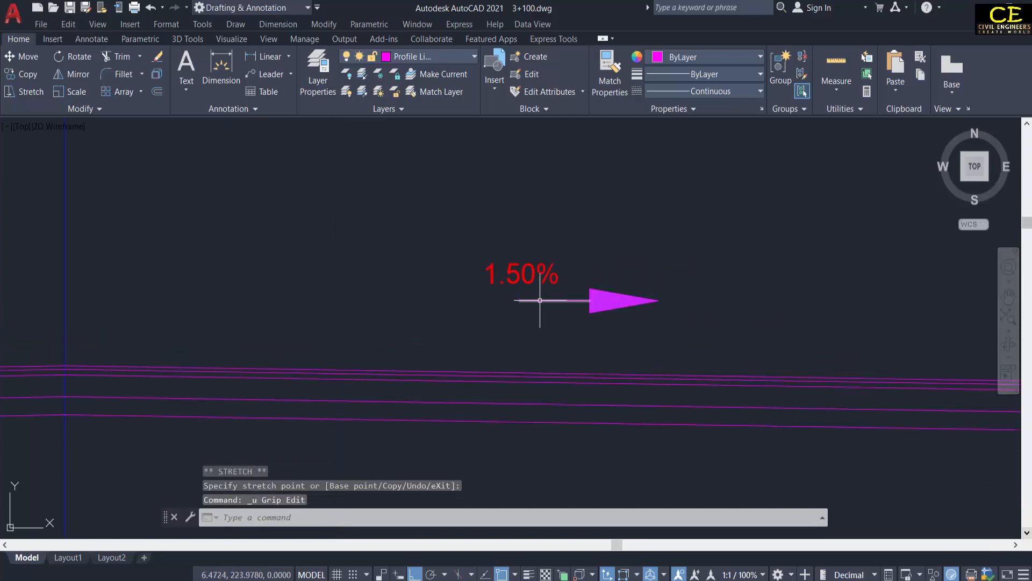
left_click(516, 300)
left_click(511, 300)
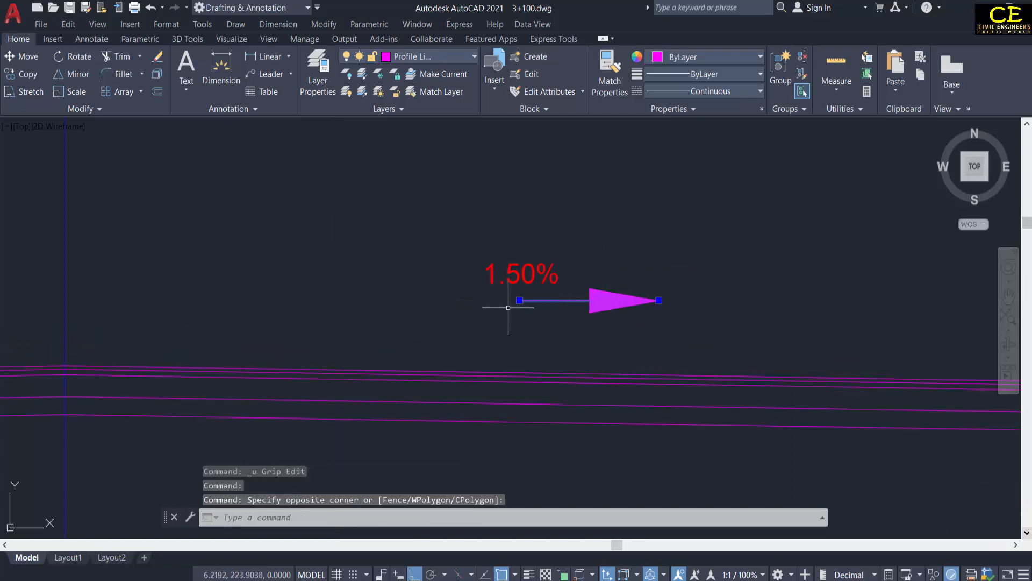
left_click(522, 300)
left_click(519, 300)
left_click(520, 300)
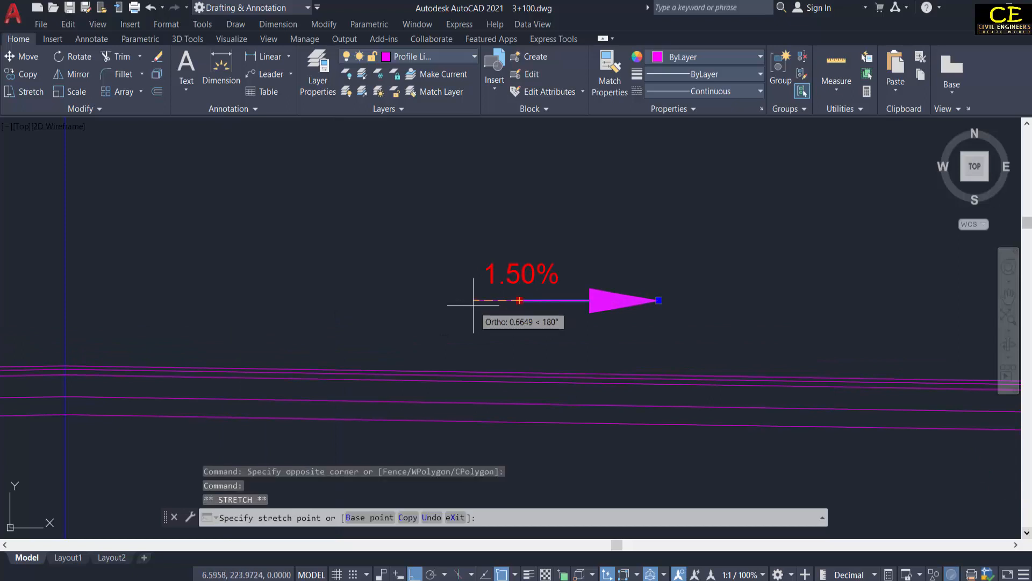
key("Escape")
Mirror the 1.50% label and its leader arrow about the road centreline, keeping the source objects
scroll(570, 295, "down", 5)
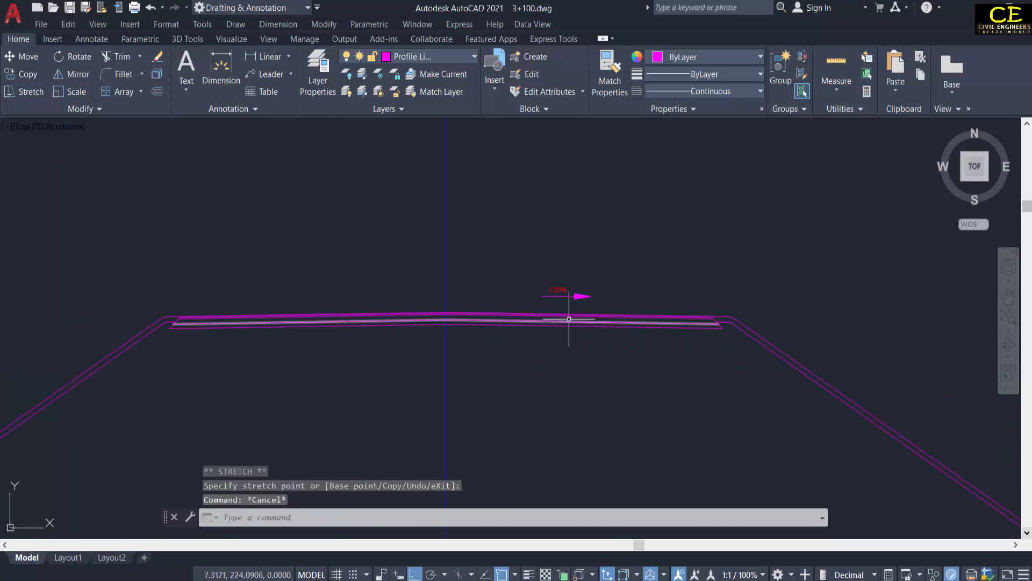
scroll(571, 301, "up", 3)
type("mi")
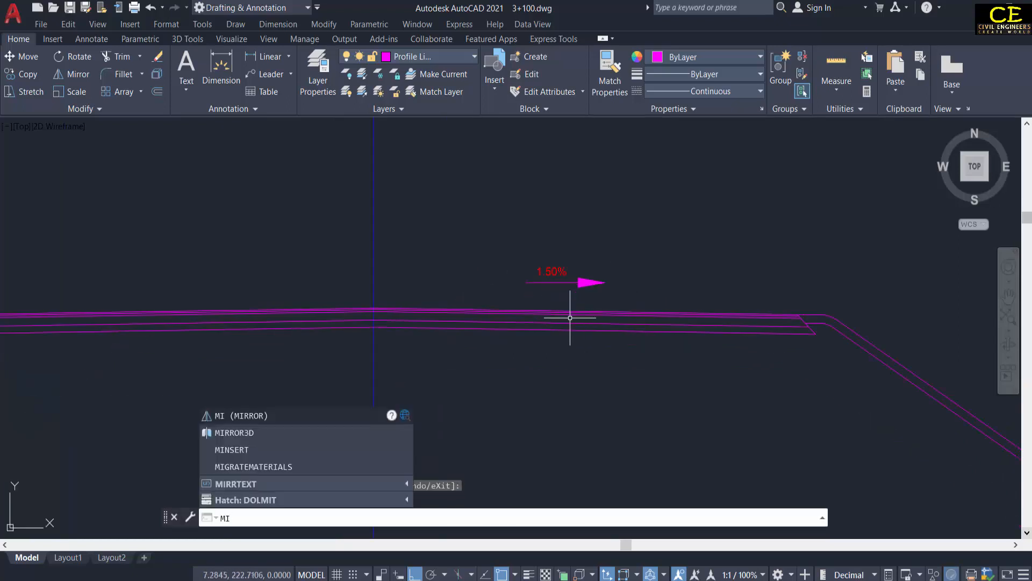
key("Return")
left_click(587, 249)
left_click(547, 291)
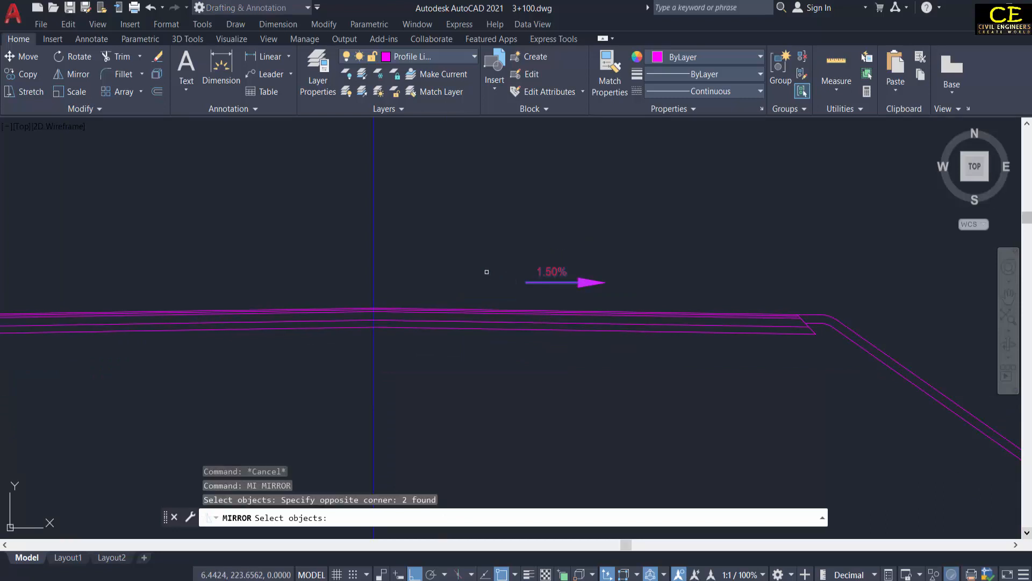
key("Return")
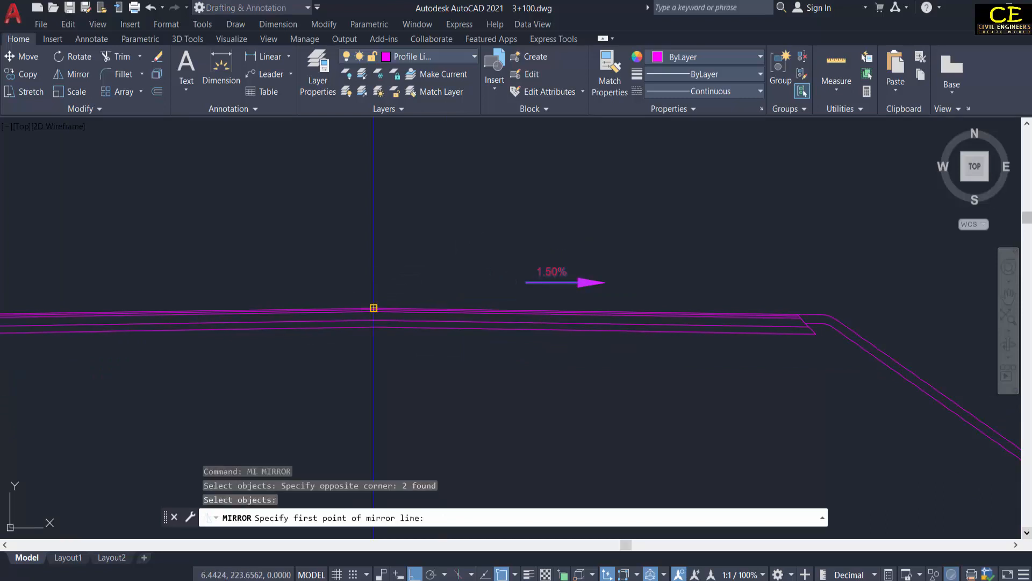
left_click(374, 308)
left_click(373, 326)
right_click(374, 326)
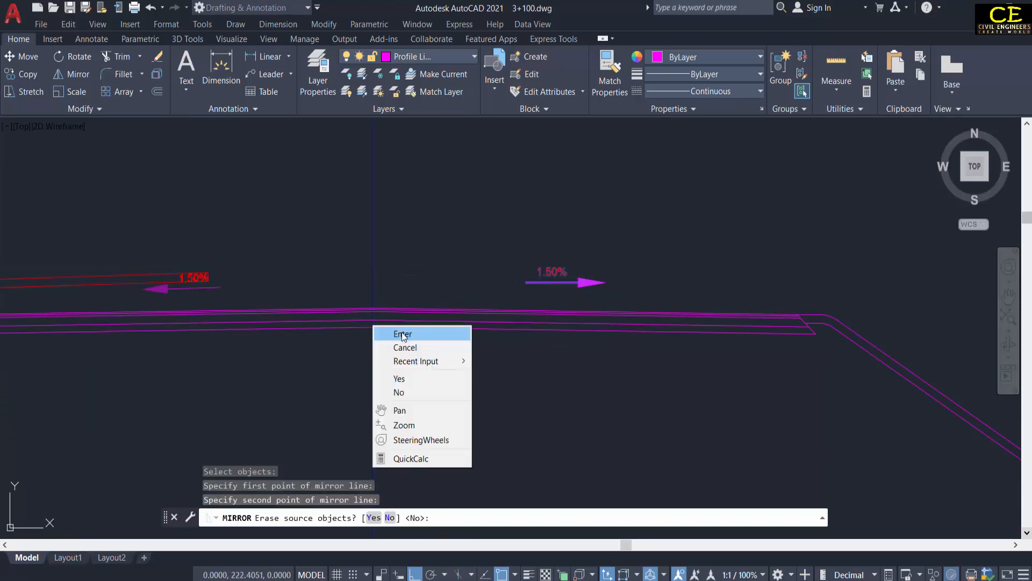
left_click(403, 335)
Draw a slope symbol above the right embankment slope with a 1.5 horizontal line running left and a 1 vertical line down from its end
scroll(590, 342, "down", 2)
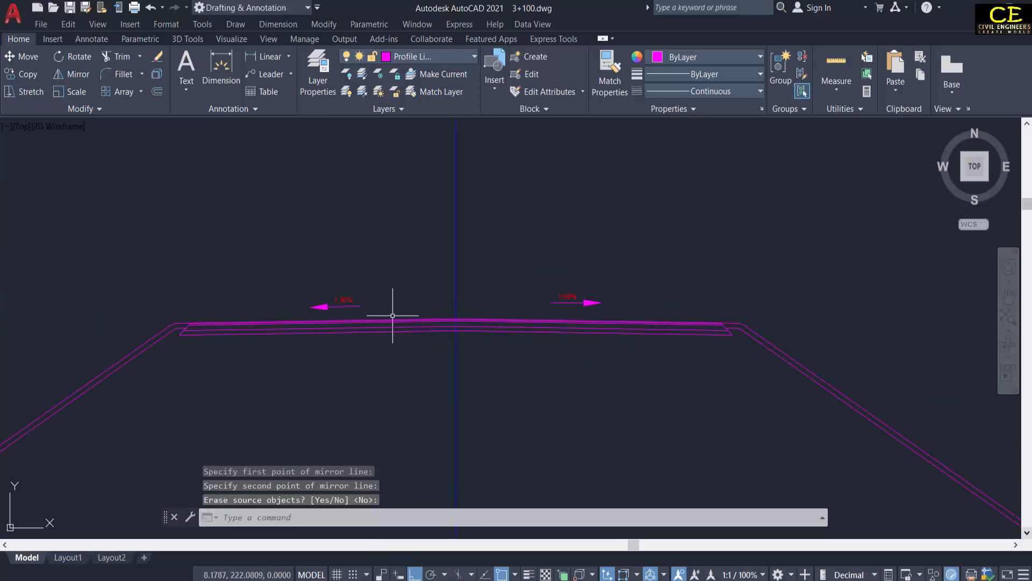
scroll(389, 302, "down", 4)
scroll(502, 300, "up", 4)
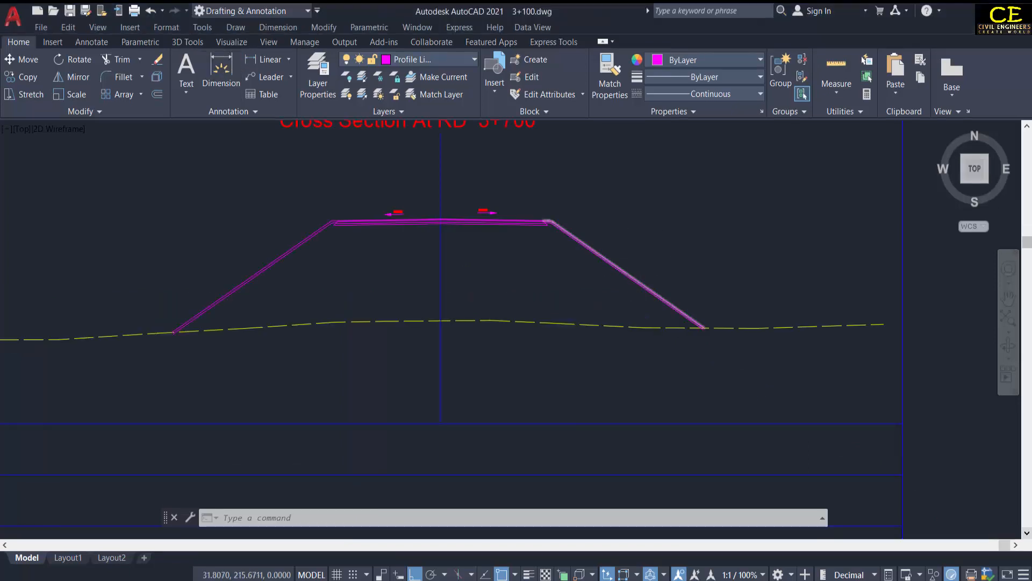
scroll(576, 230, "up", 4)
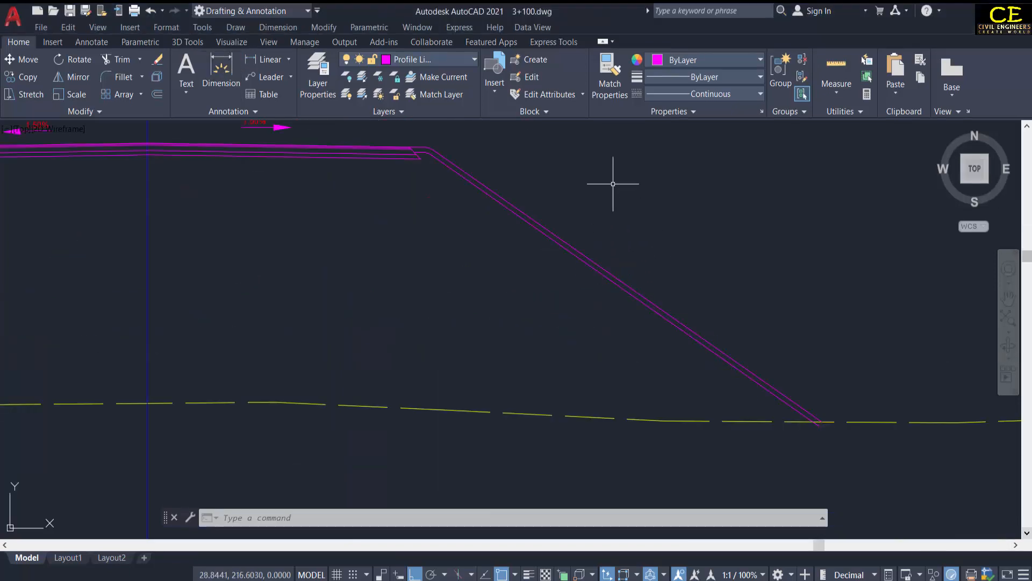
type("L")
key("Return")
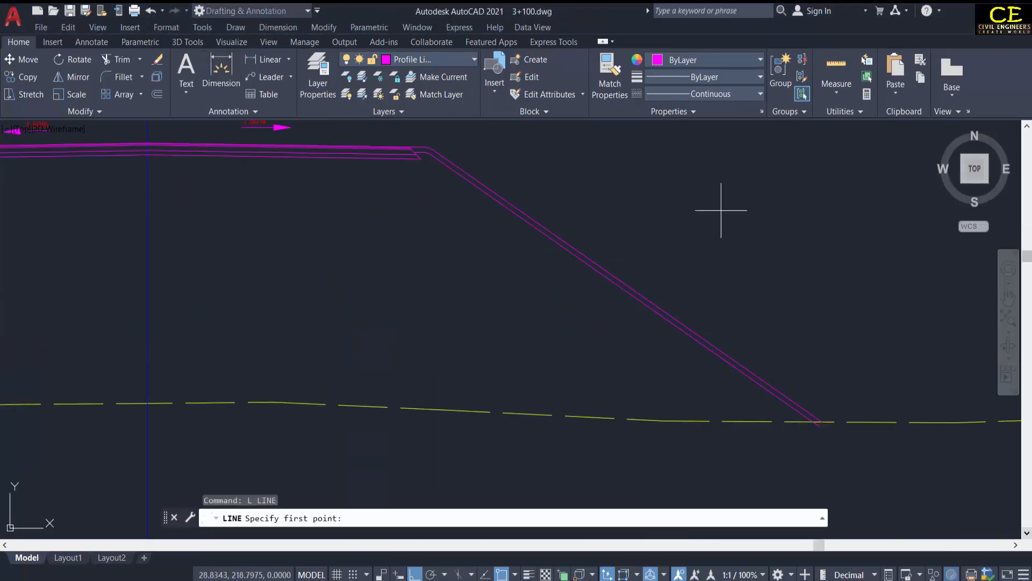
left_click(721, 210)
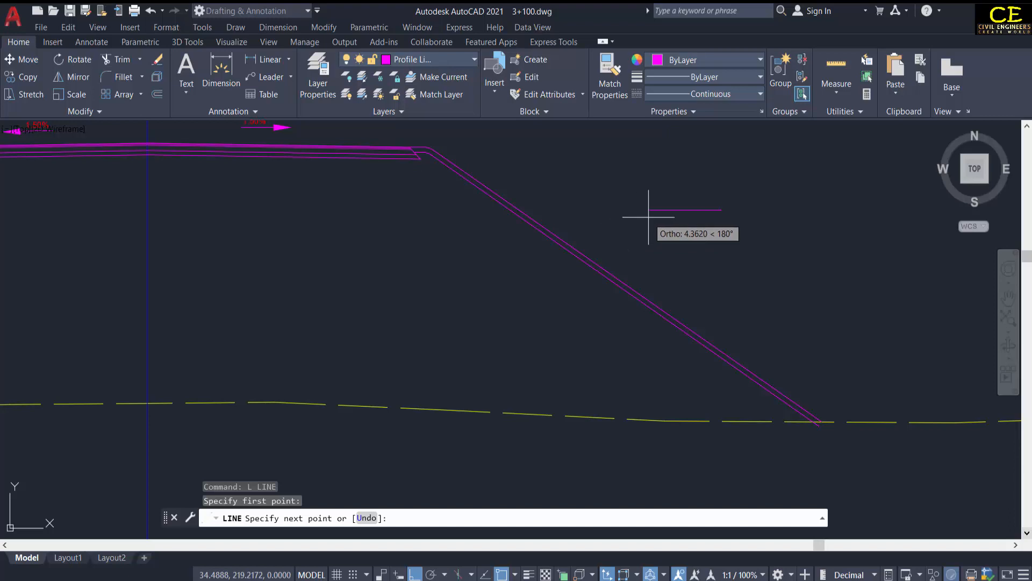
type("1.5")
key("Return")
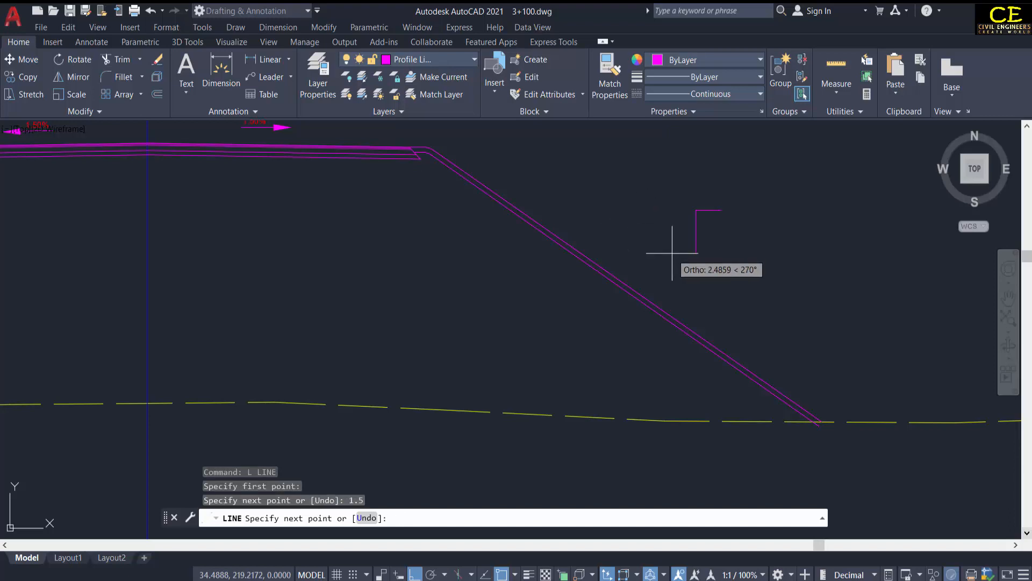
type("1")
key("Return")
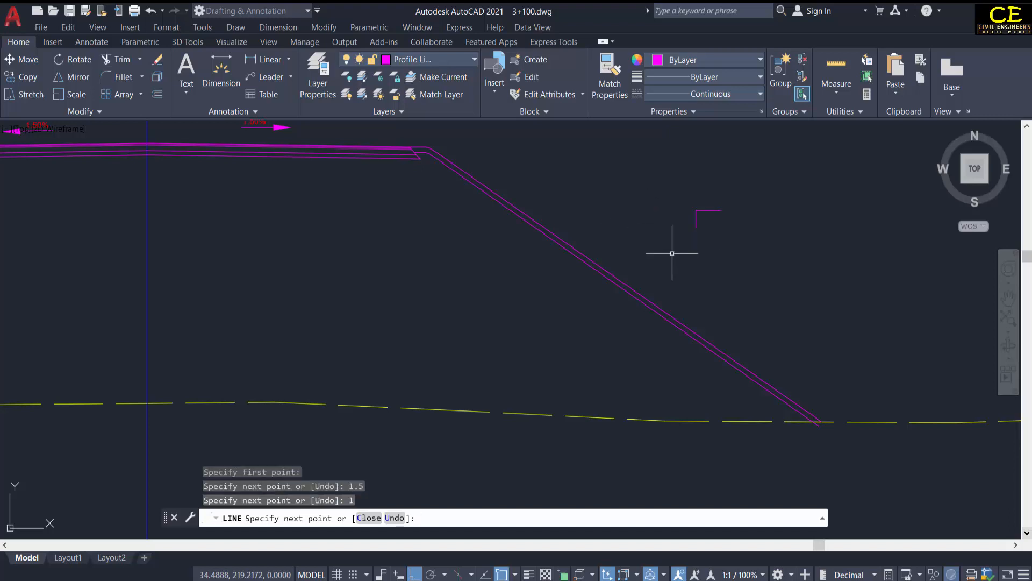
Mirror the L-shaped slope symbol across a near-vertical line beside it, keeping the original
key("Escape")
scroll(700, 215, "up", 2)
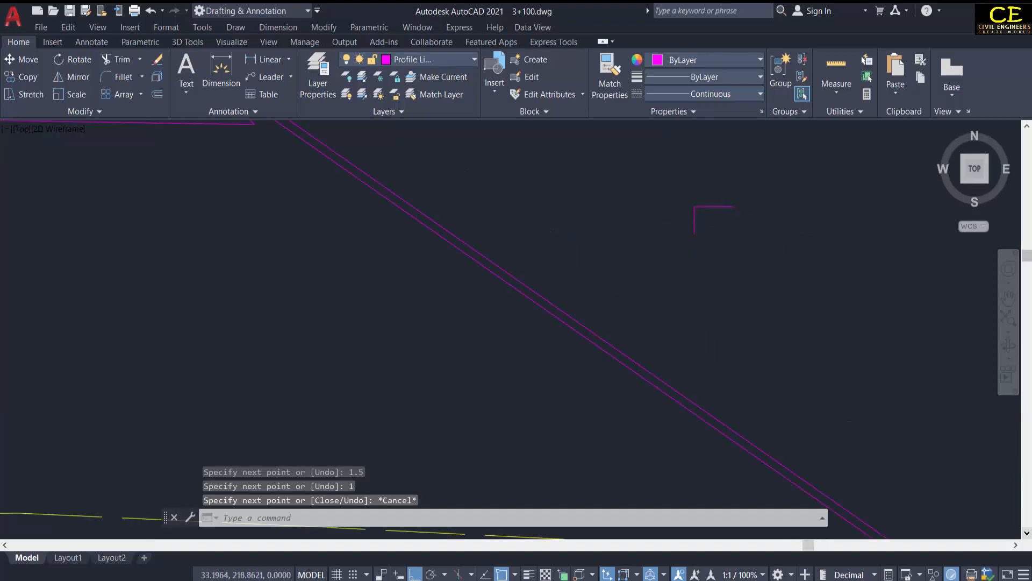
scroll(748, 217, "down", 2)
middle_click_drag(729, 214, 678, 266)
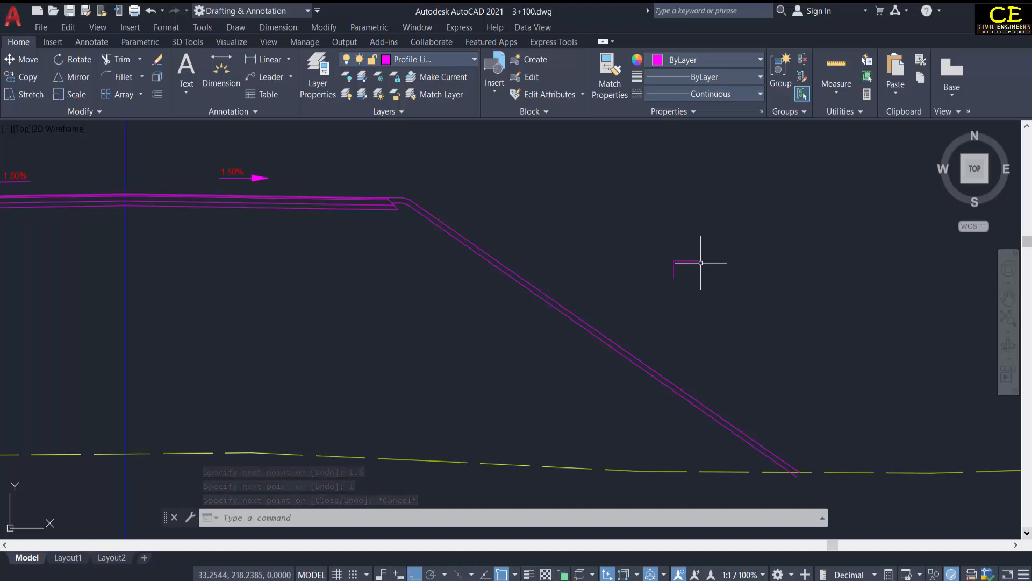
type("mi")
key("Return")
left_click(715, 231)
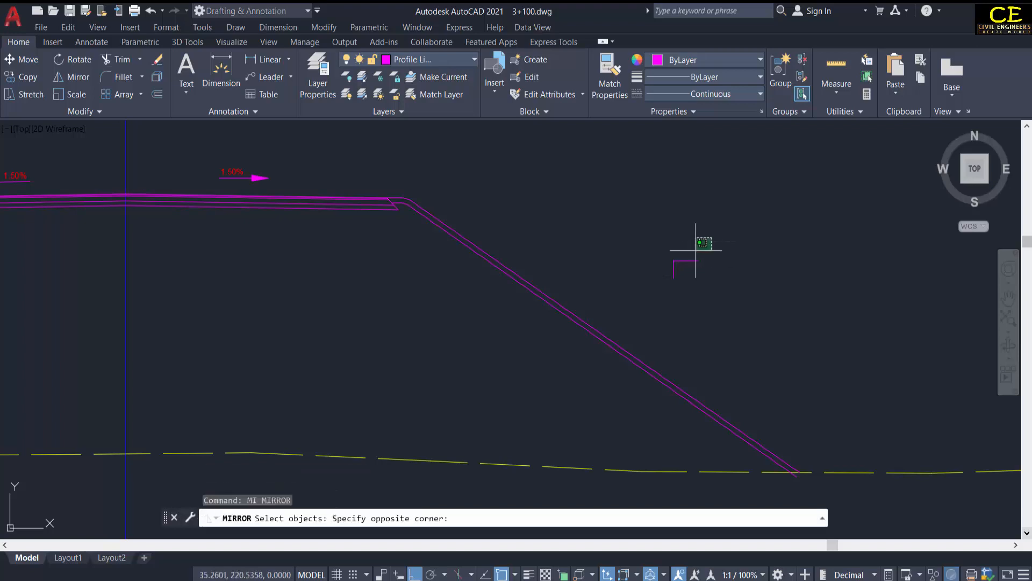
left_click(667, 291)
key("Return")
left_click(749, 299)
left_click(765, 208)
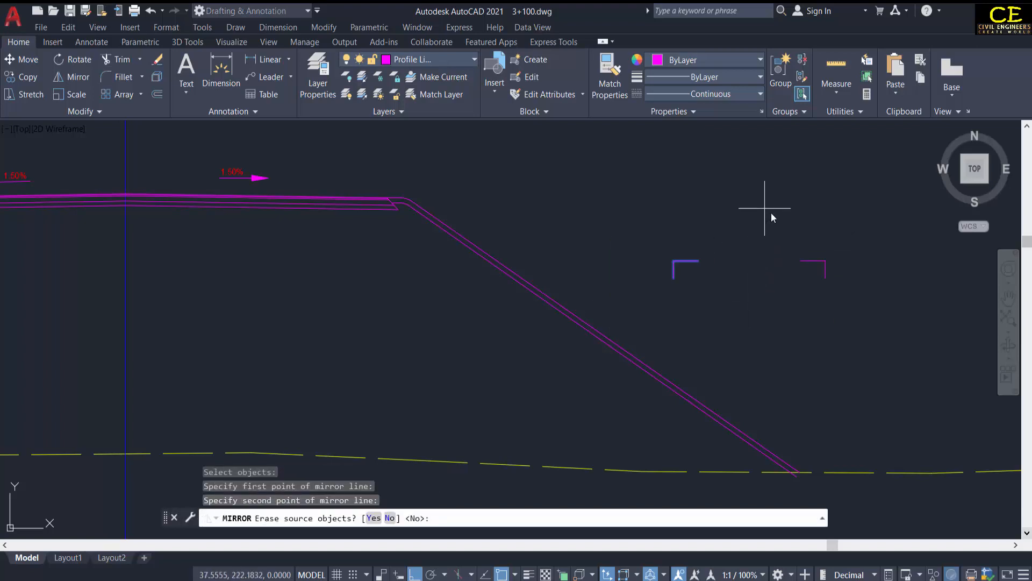
right_click(763, 214)
left_click(769, 215)
middle_click_drag(822, 283, 757, 305)
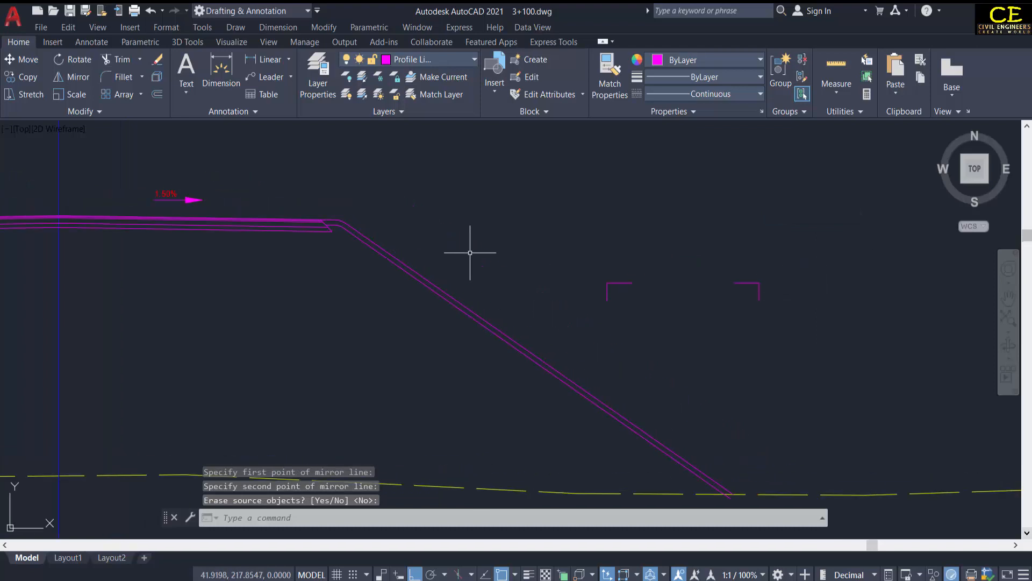
Copy the 1.50% crossfall text next to the horizontal and vertical legs of both slope symbols, with Ortho off
type("co")
key("Return")
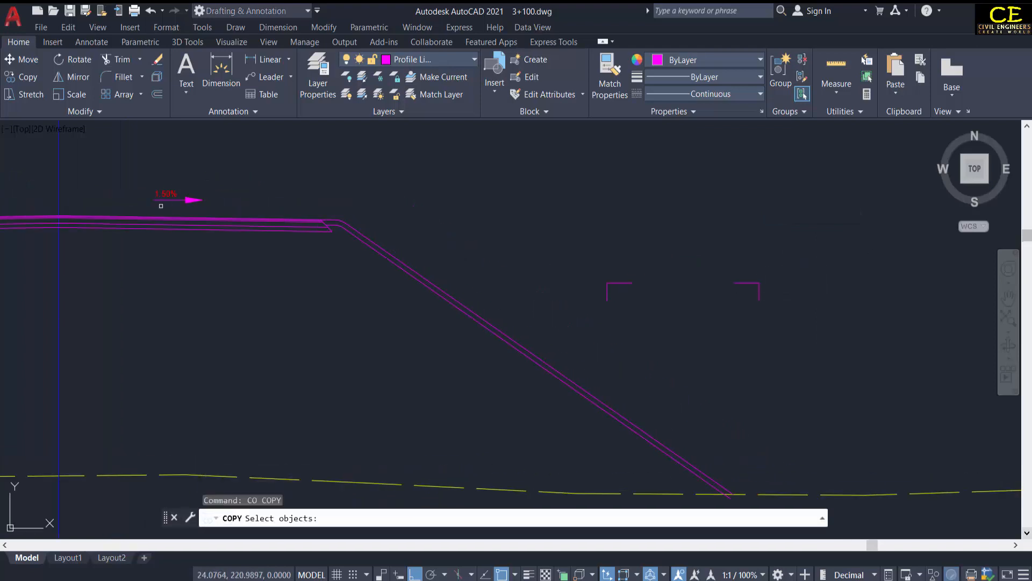
left_click(166, 194)
key("Return")
left_click(467, 194)
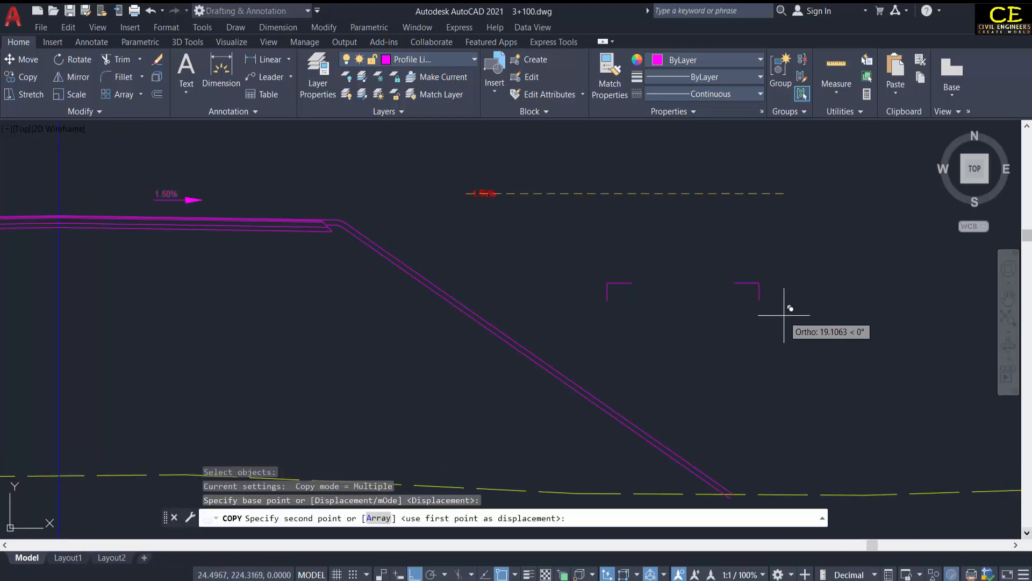
key("F8")
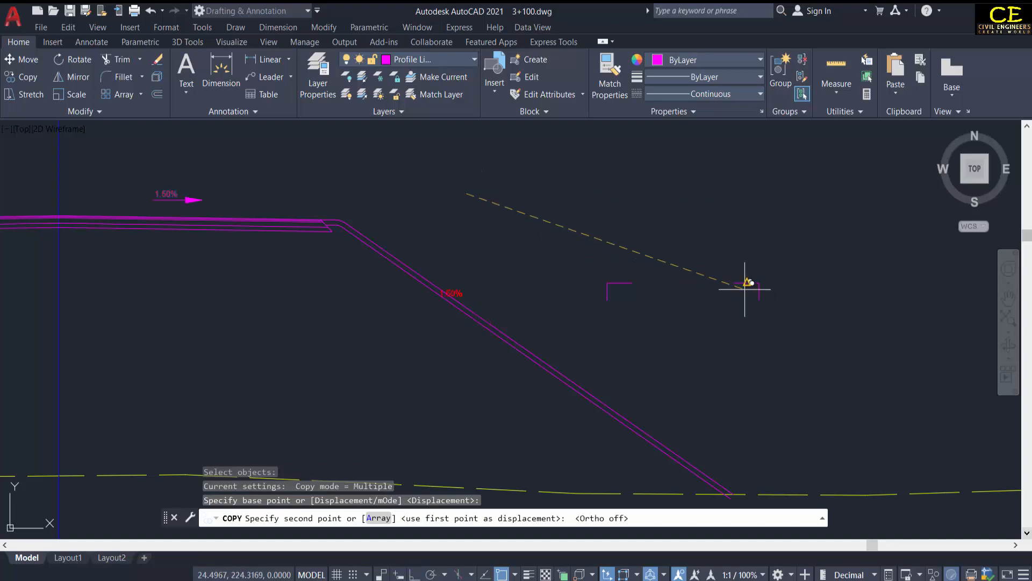
left_click(919, 272)
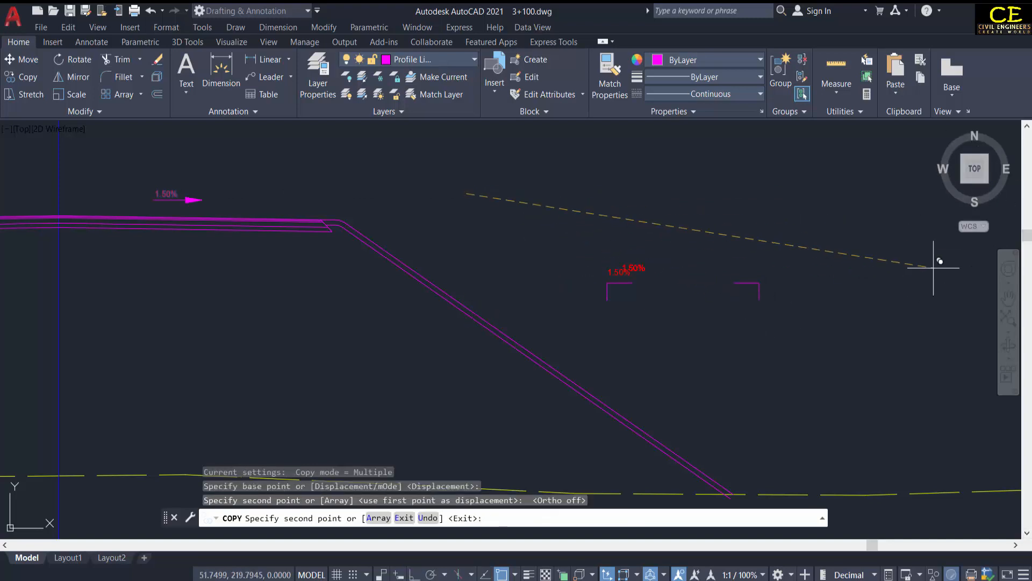
left_click(890, 287)
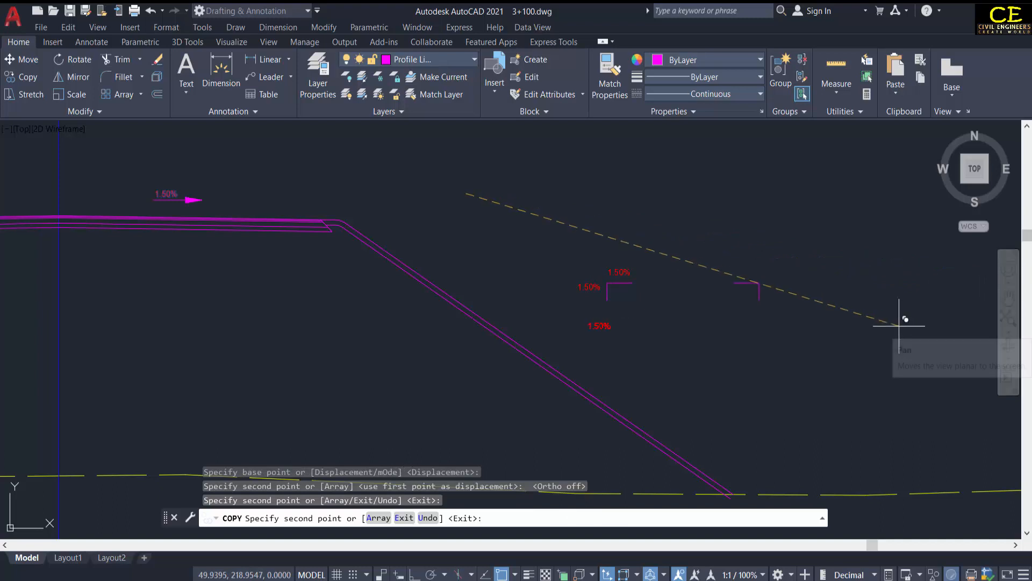
middle_click_drag(901, 318, 640, 299)
left_click(788, 254)
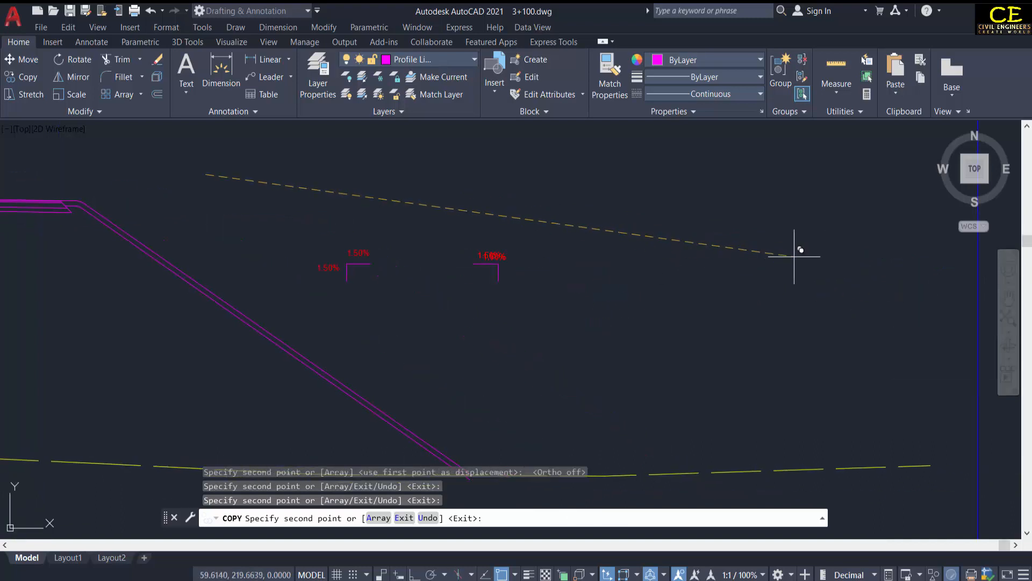
left_click(814, 270)
key("Escape")
Change the original slope symbol's labels to 1.50 above the horizontal leg and 1 beside the vertical leg
scroll(357, 249, "up", 4)
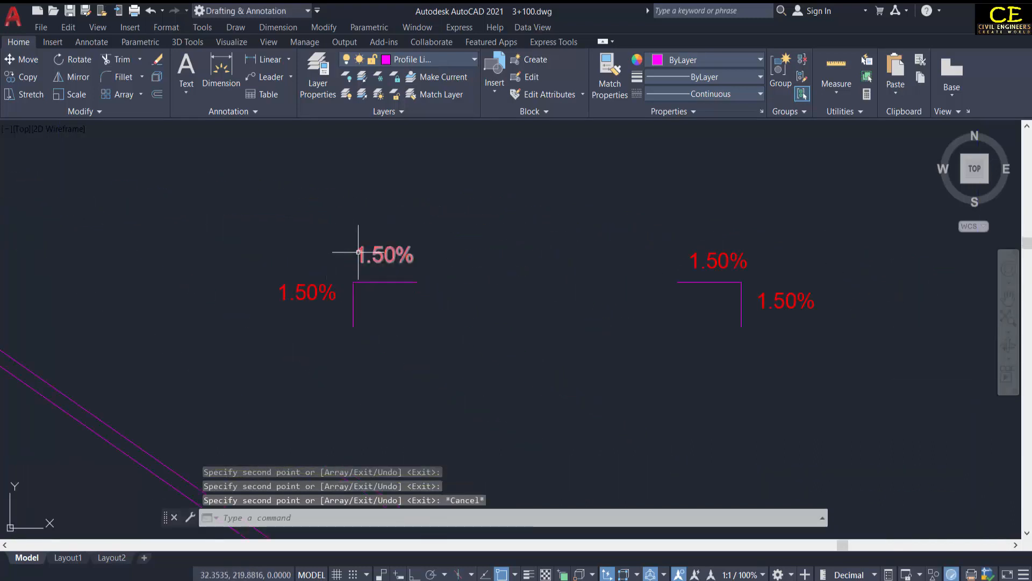
double_click(372, 257)
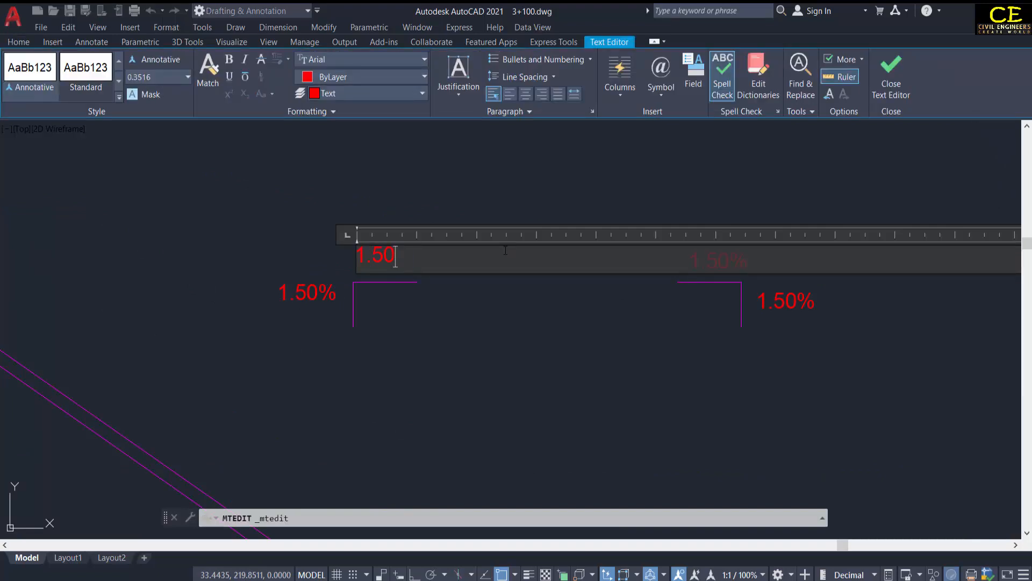
left_click(475, 372)
double_click(298, 294)
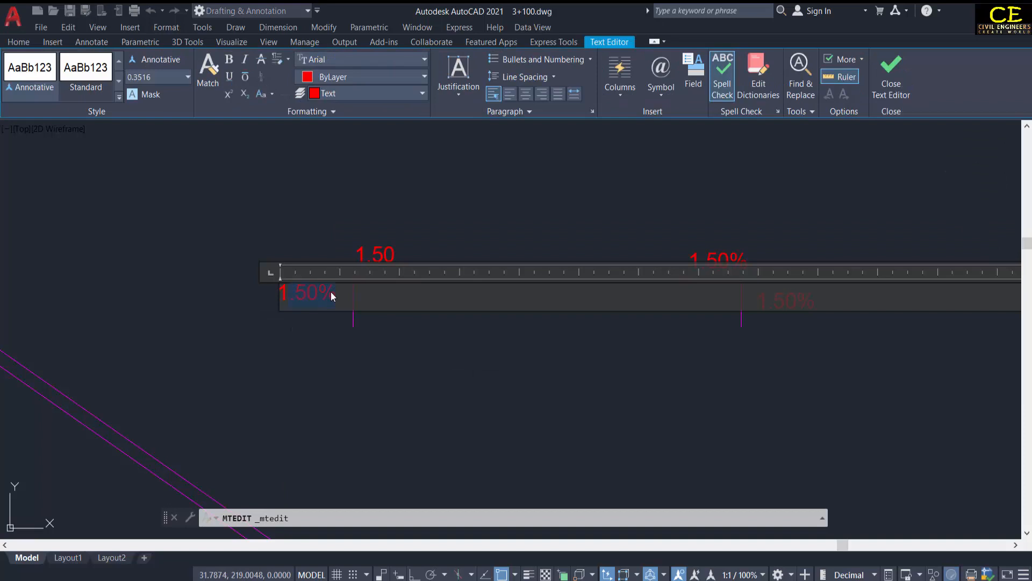
key("BackSpace")
key("Escape")
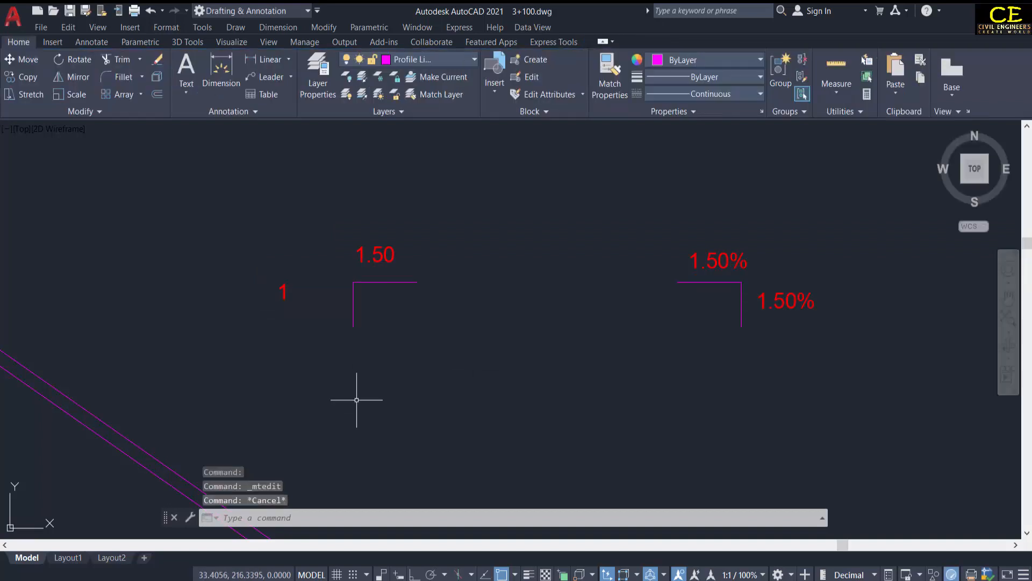
Move the label 1 close to the vertical leg of the original slope symbol
type("m")
key("Return")
left_click(283, 292)
key("Return")
left_click(301, 339)
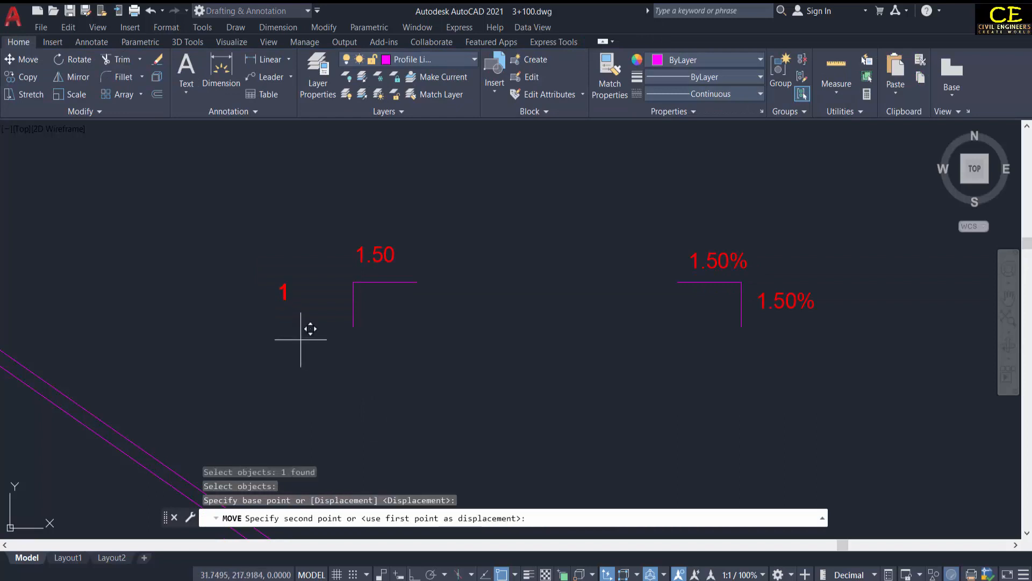
left_click(351, 350)
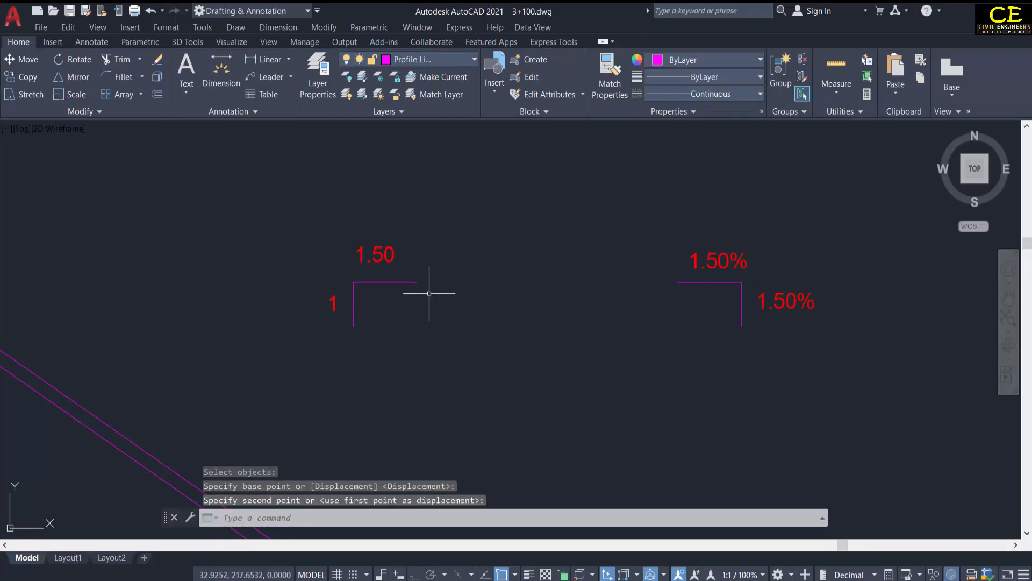
Move the label 1.50 closer above the horizontal leg of the original slope symbol
key("Return")
left_click(377, 254)
key("Return")
left_click(439, 203)
left_click(449, 213)
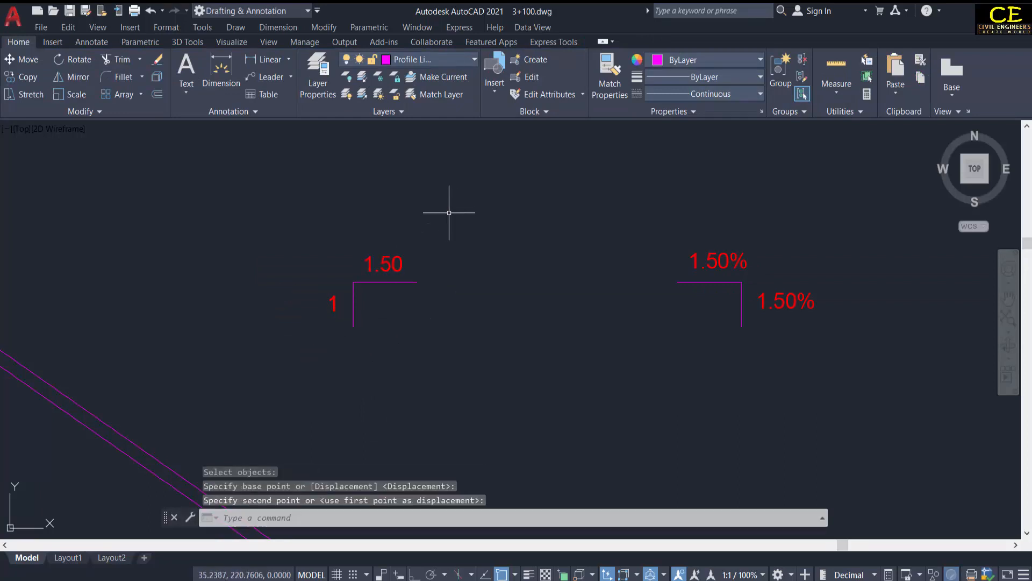
key("Return")
key("Escape")
Change the mirrored slope symbol's labels to 1.50 for the horizontal leg and 1 for the vertical leg
left_click(728, 259)
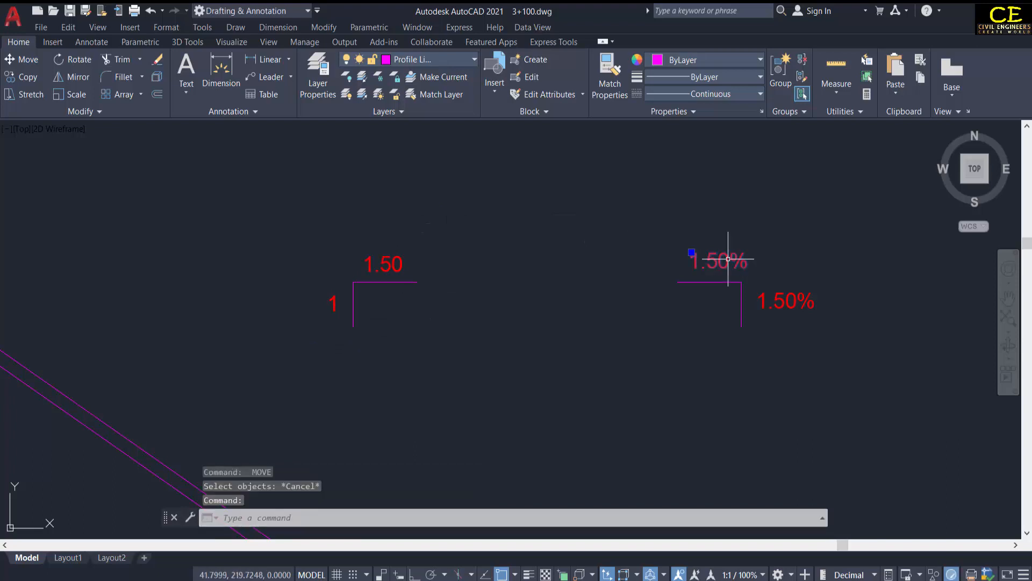
double_click(729, 262)
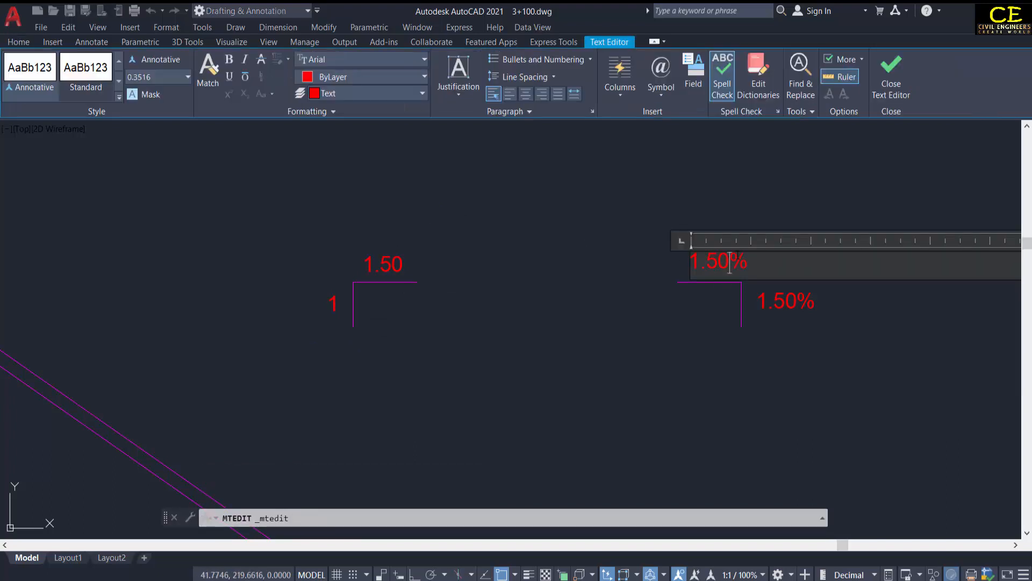
left_click(758, 418)
double_click(793, 306)
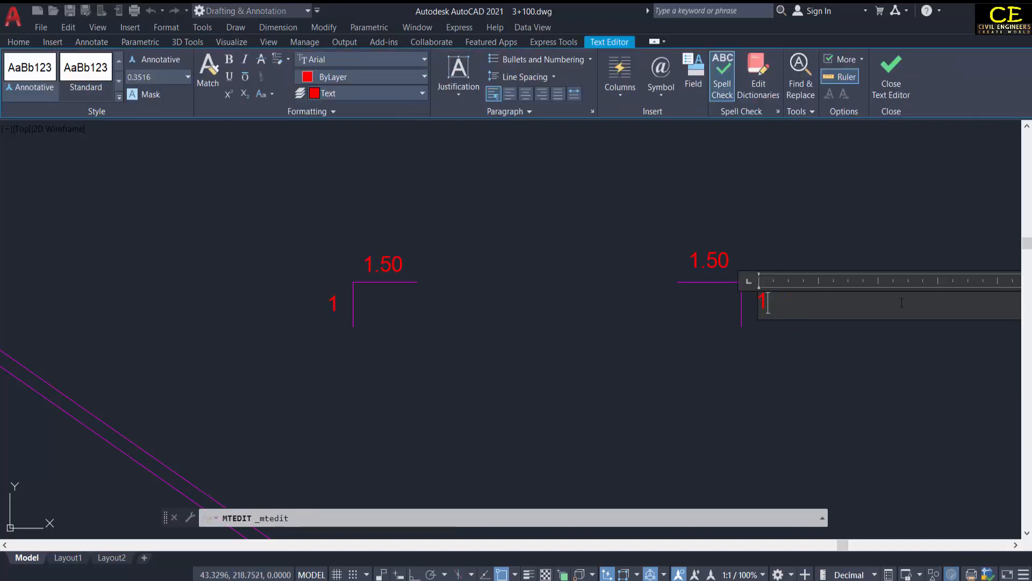
key("Escape")
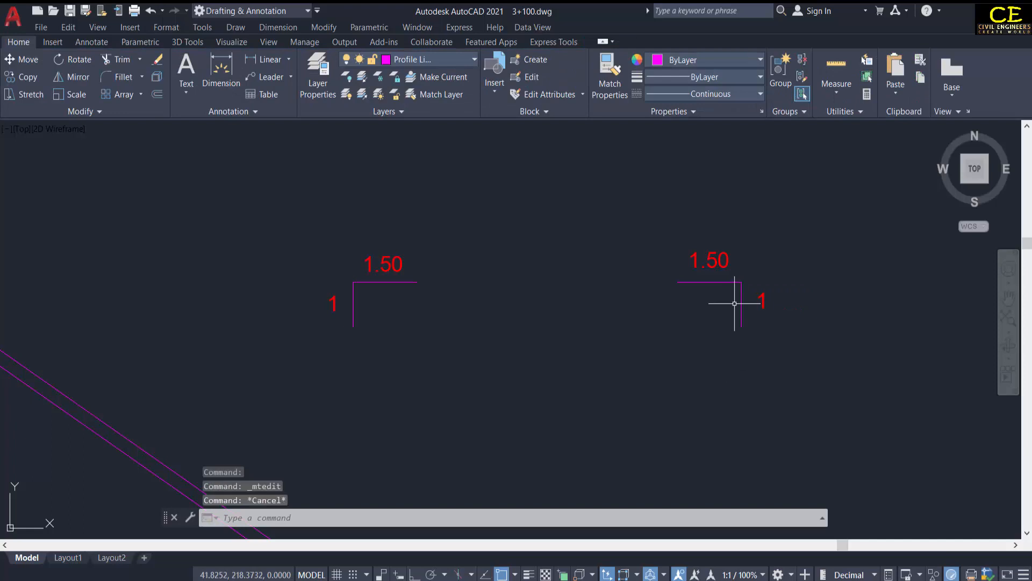
Move the mirrored slope symbol with its labels to just above the right embankment side slope
scroll(490, 273, "down", 2)
type("m")
key("Return")
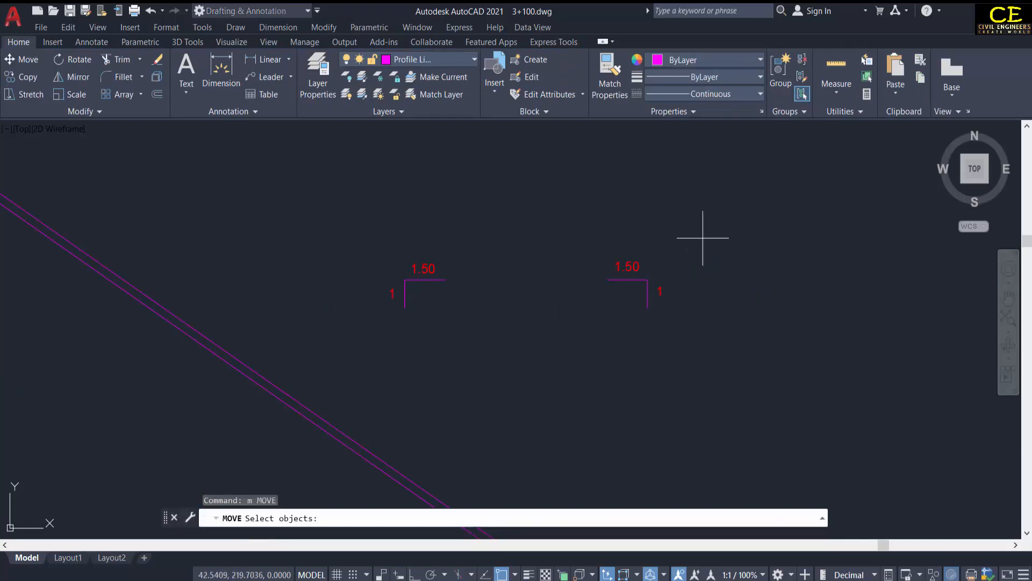
left_click_drag(703, 237, 595, 334)
key("Return")
left_click(807, 307)
scroll(468, 308, "down", 2)
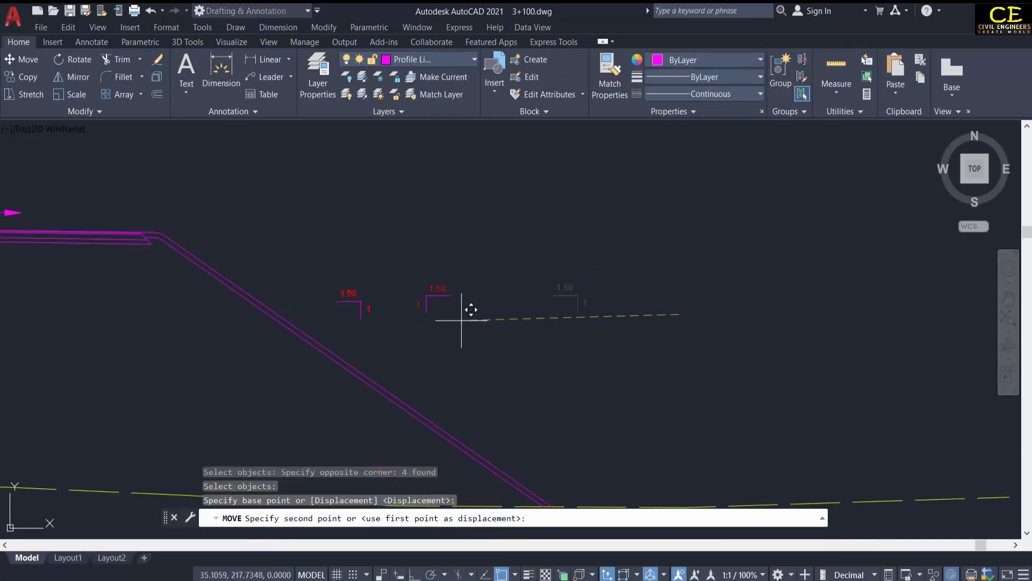
left_click(452, 339)
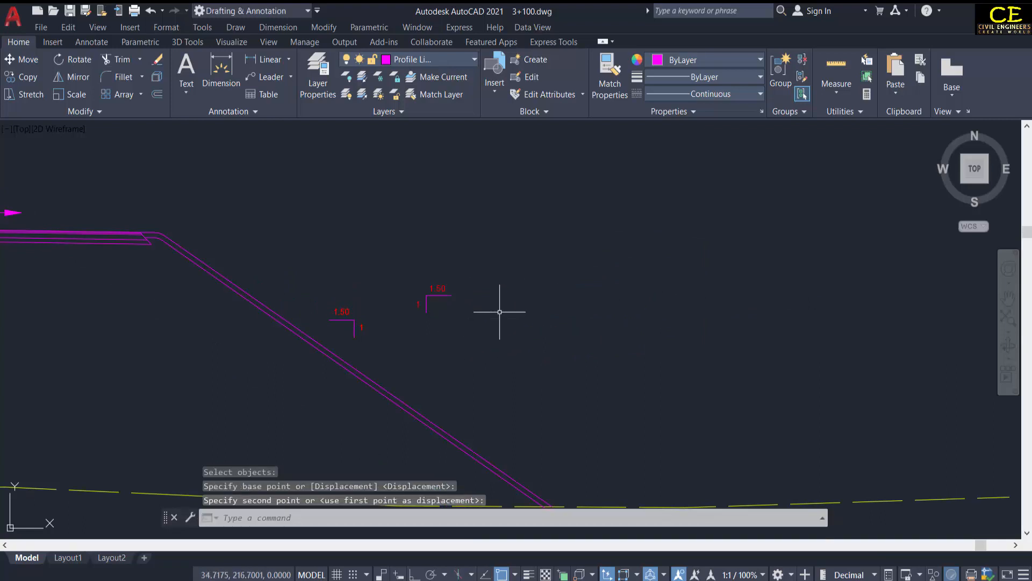
Move the original slope symbol with its labels to just above the left embankment side slope
type("m")
key("Return")
left_click_drag(487, 285, 413, 319)
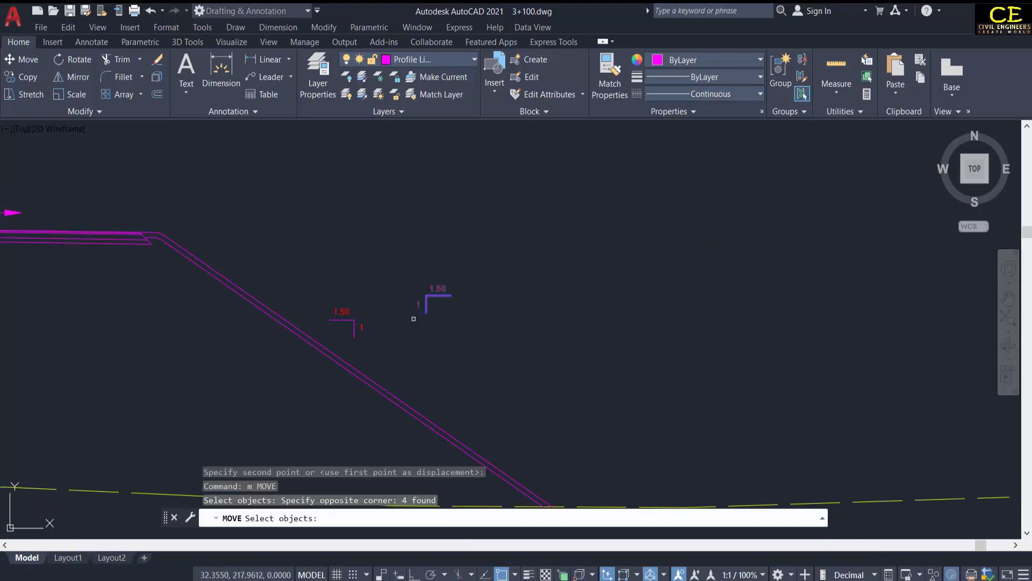
key("Return")
left_click(594, 273)
scroll(591, 277, "down", 4)
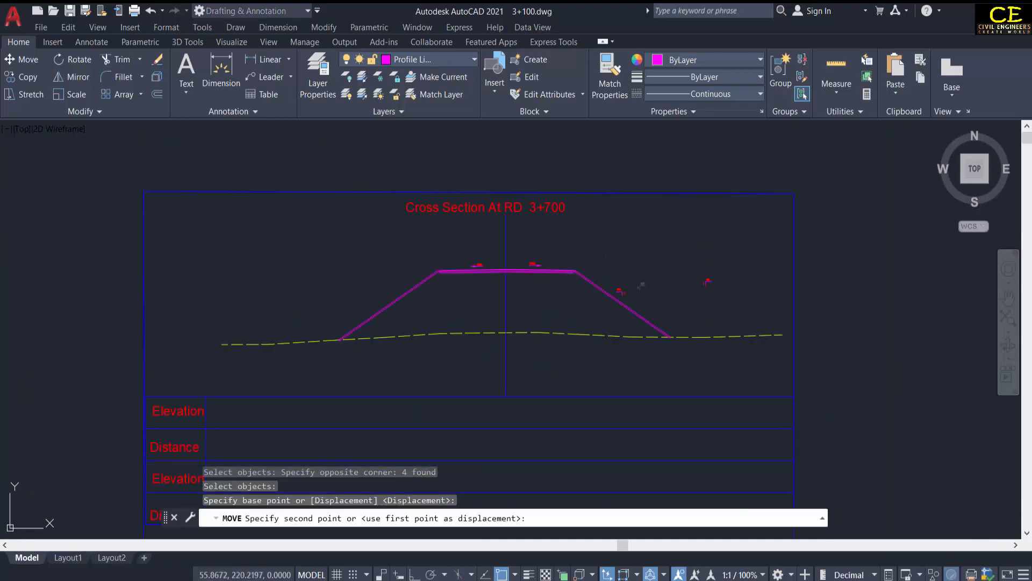
scroll(542, 291, "up", 4)
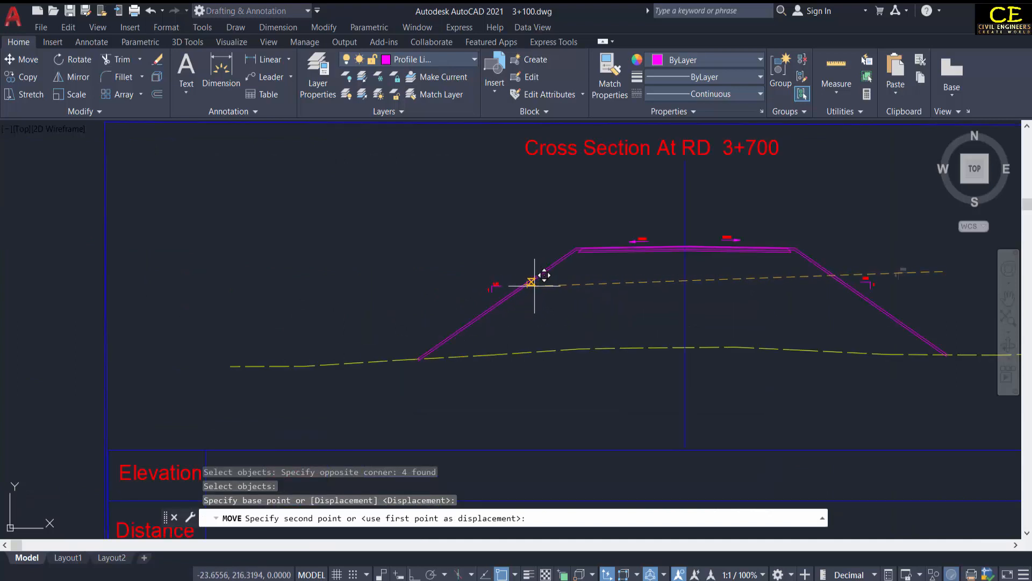
key("Escape")
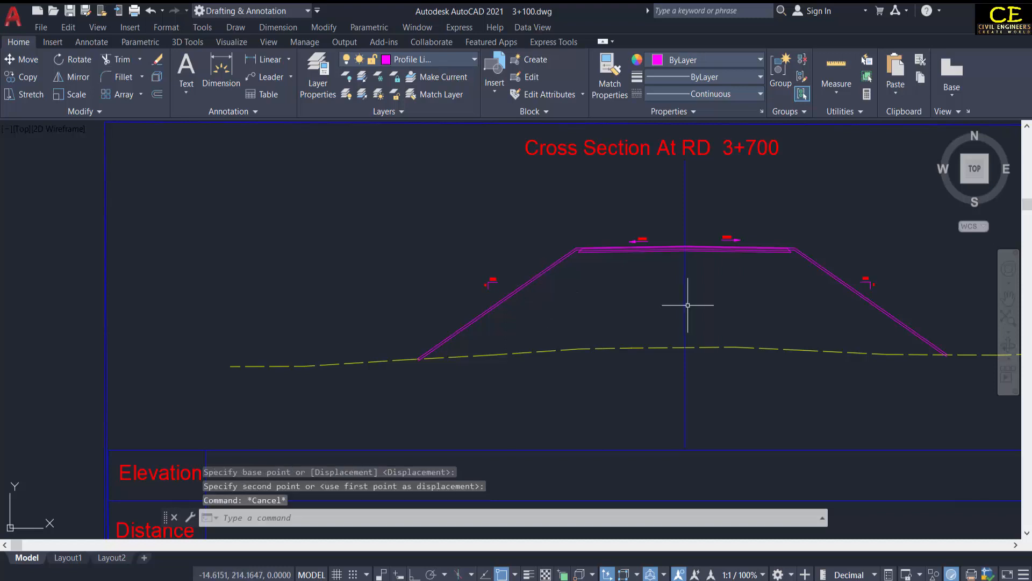
Examine the slope symbols on both embankment sides and the overall cross-section sheet with its elevation and distance rows
middle_click_drag(589, 298, 488, 278)
scroll(375, 257, "up", 2)
middle_click_drag(622, 266, 398, 273)
scroll(158, 263, "up", 3)
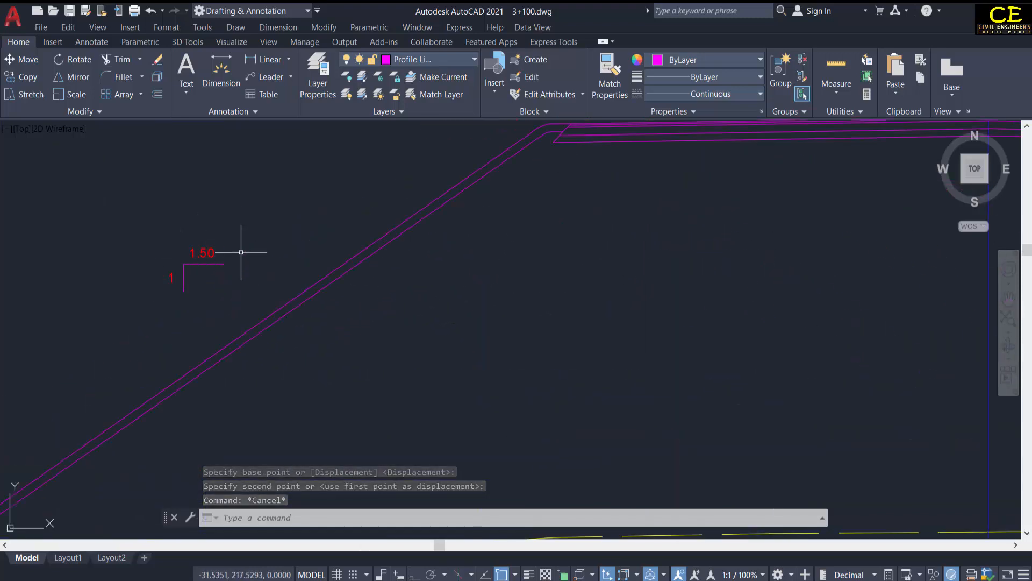
scroll(242, 250, "down", 3)
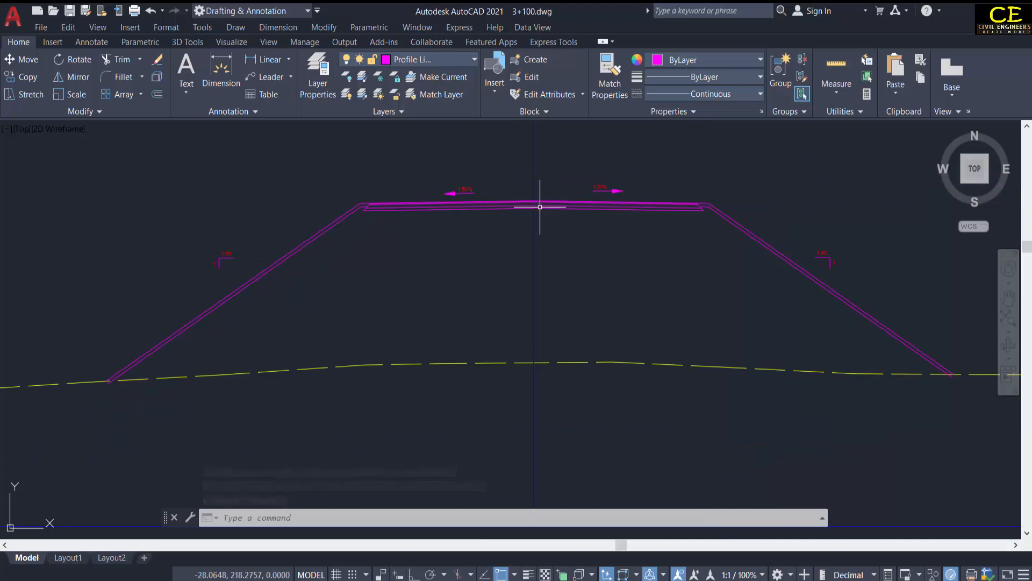
middle_click_drag(580, 203, 574, 285)
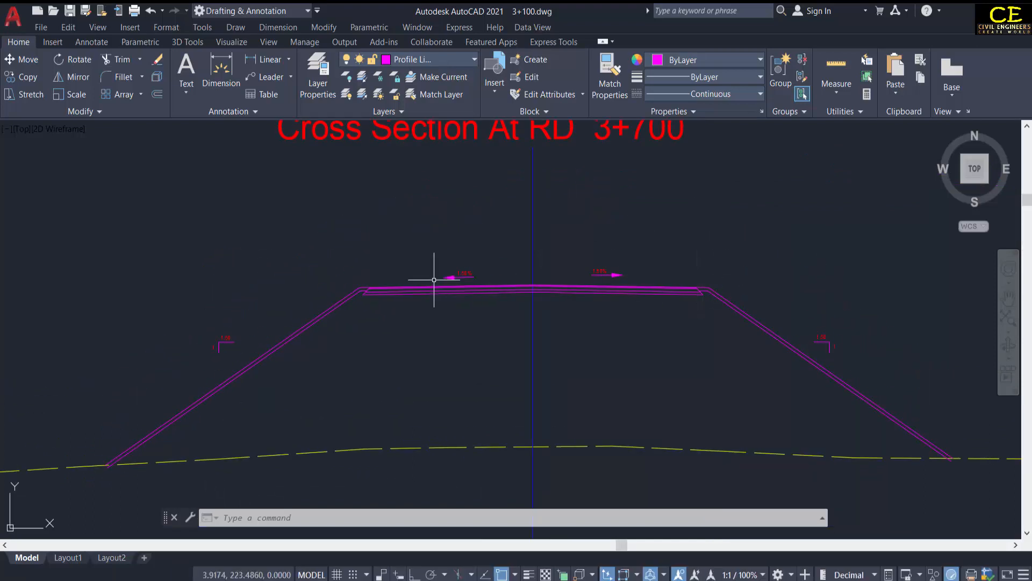
scroll(530, 268, "down", 2)
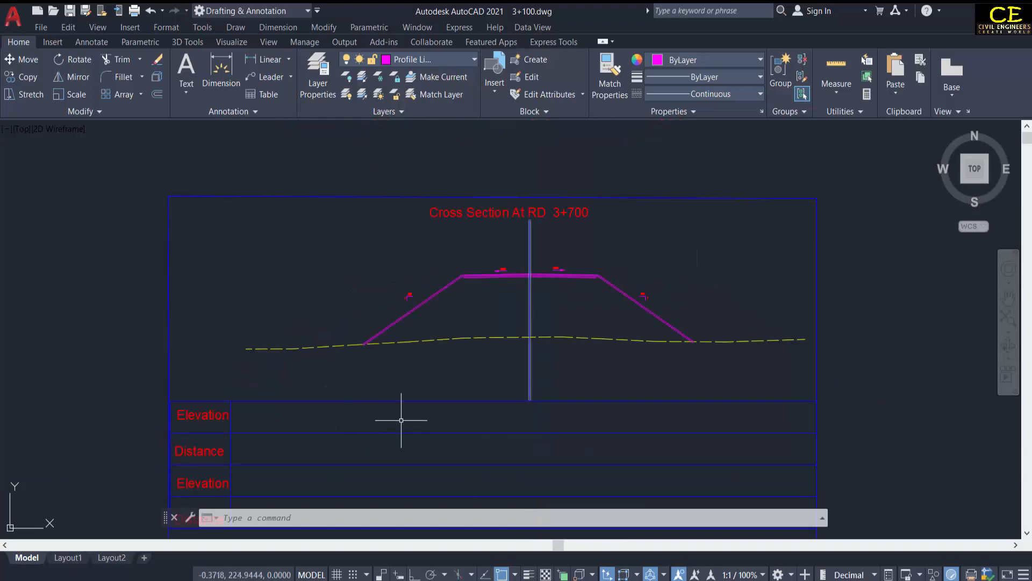
middle_click_drag(401, 420, 410, 322)
scroll(423, 325, "down", 2)
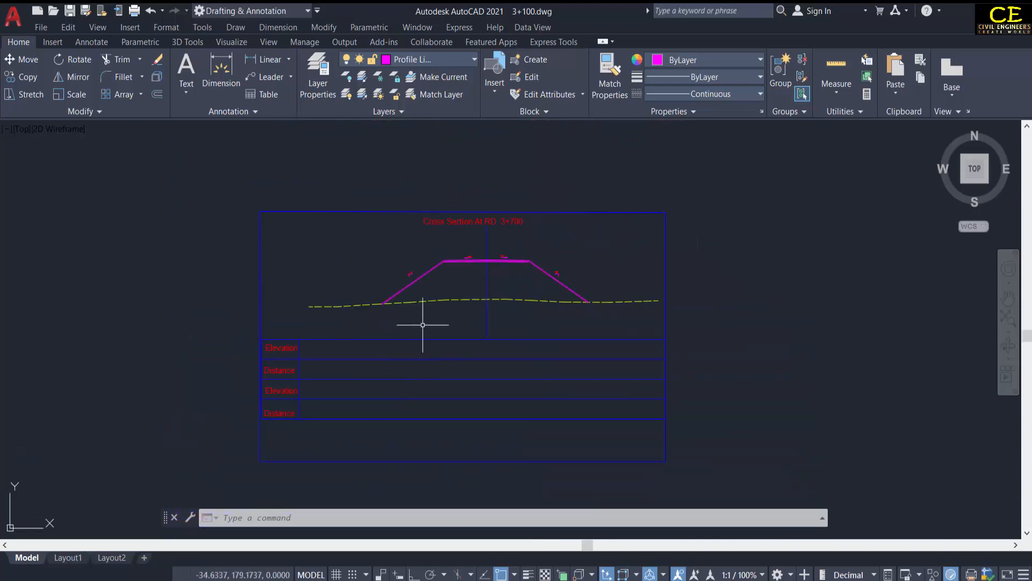
middle_click_drag(465, 254, 429, 309)
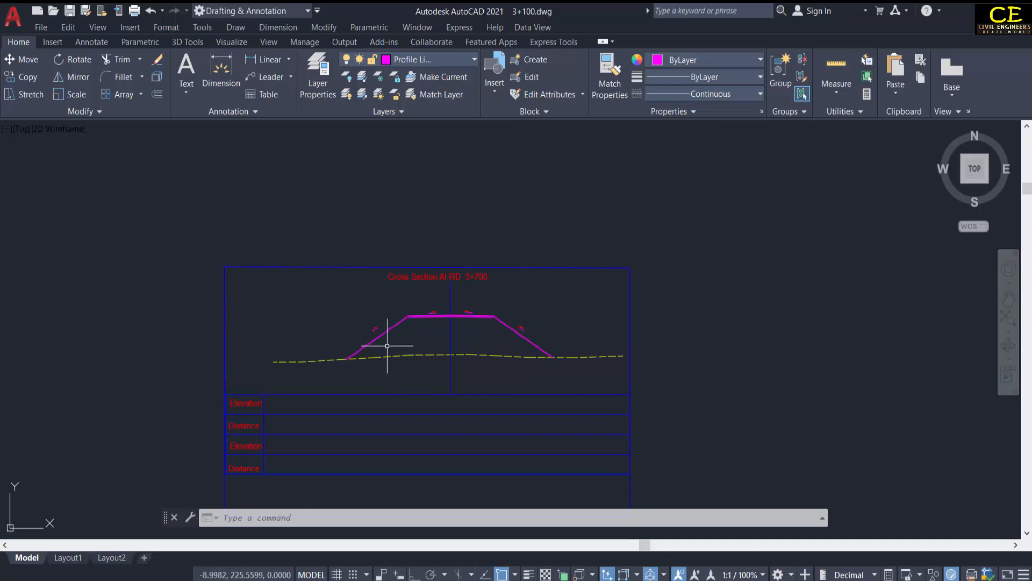
Add the AutoLISP files AREA4, CD and XYZ from the NSL BOOK New folder to the APPLOAD Startup Suite
type("AP")
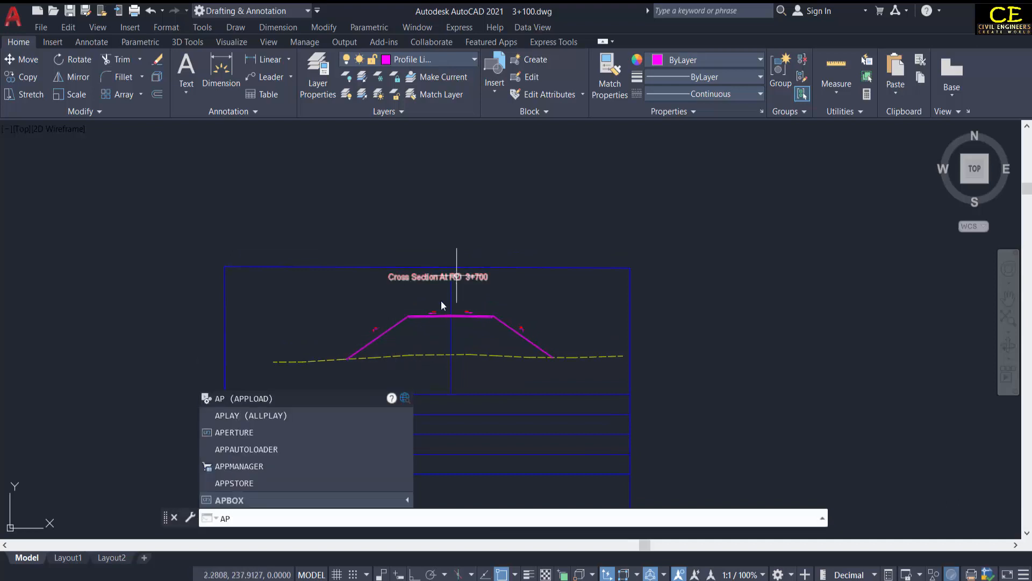
left_click(292, 400)
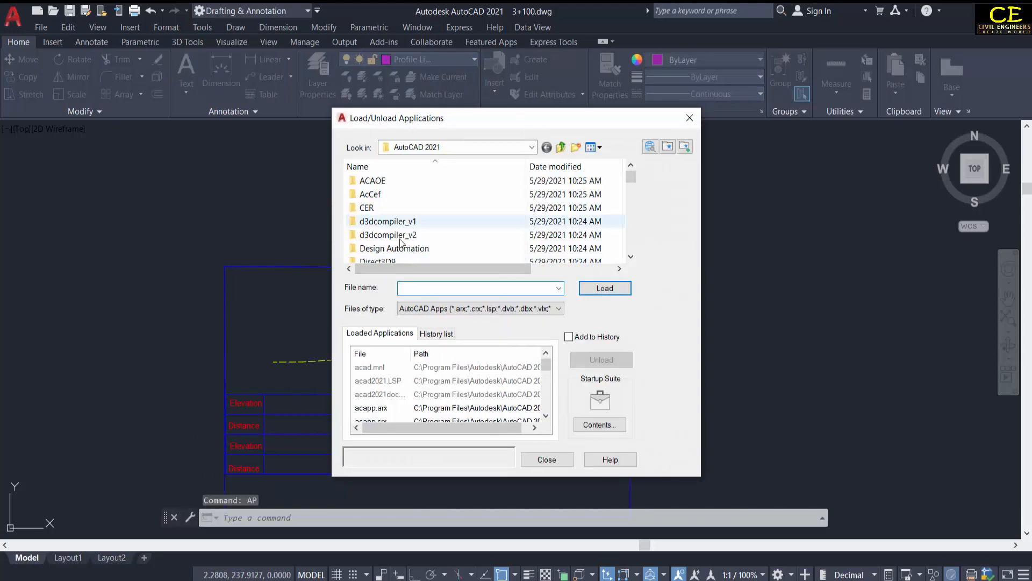
left_click(609, 428)
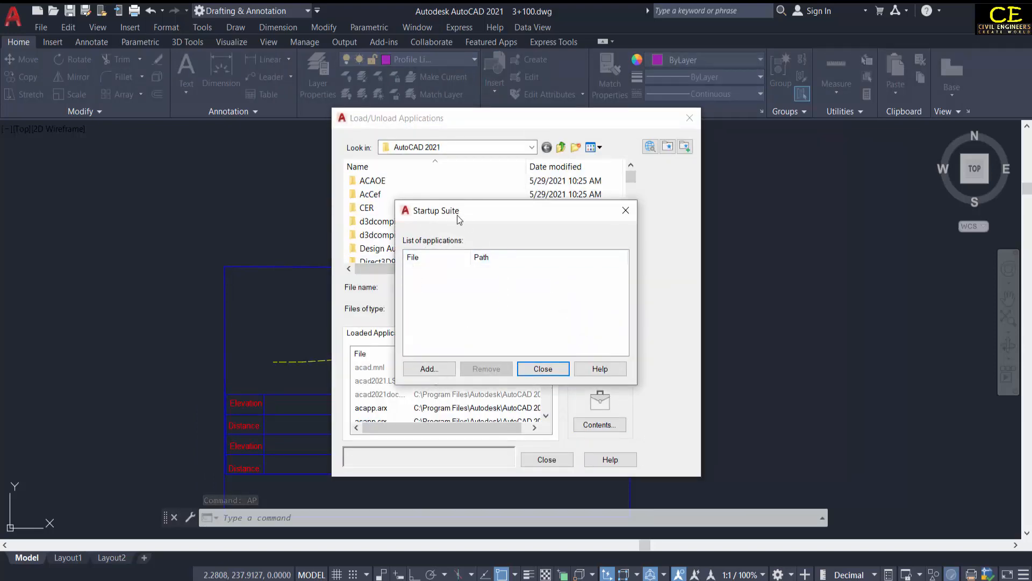
left_click(429, 367)
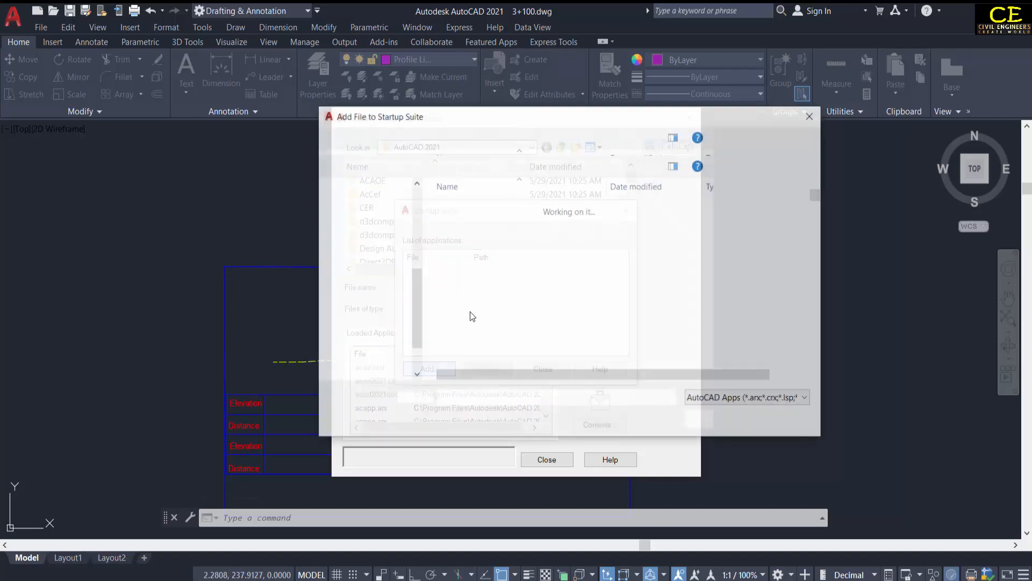
double_click(473, 224)
left_click(458, 224)
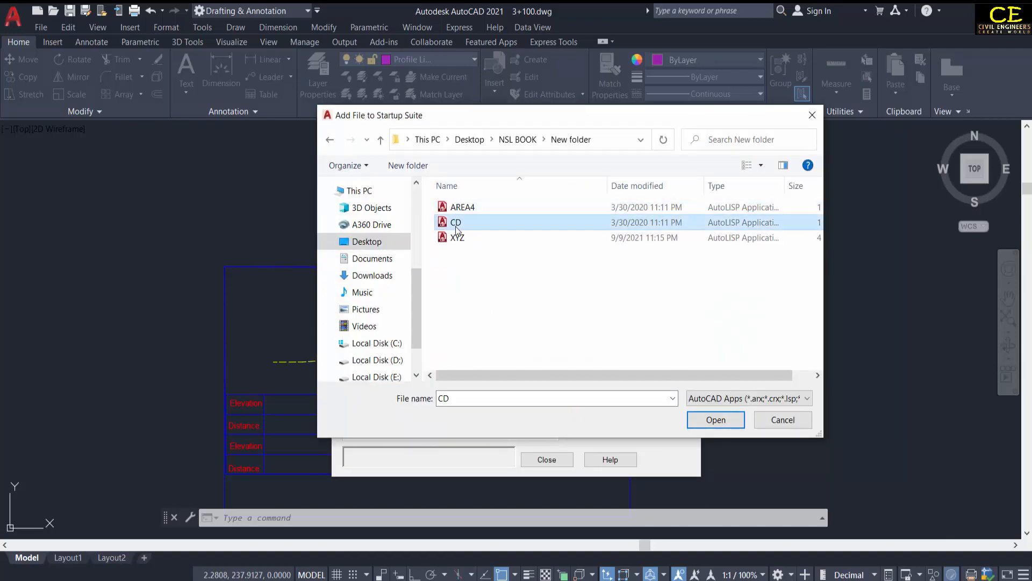
left_click(460, 237)
left_click(459, 213)
left_click(462, 236)
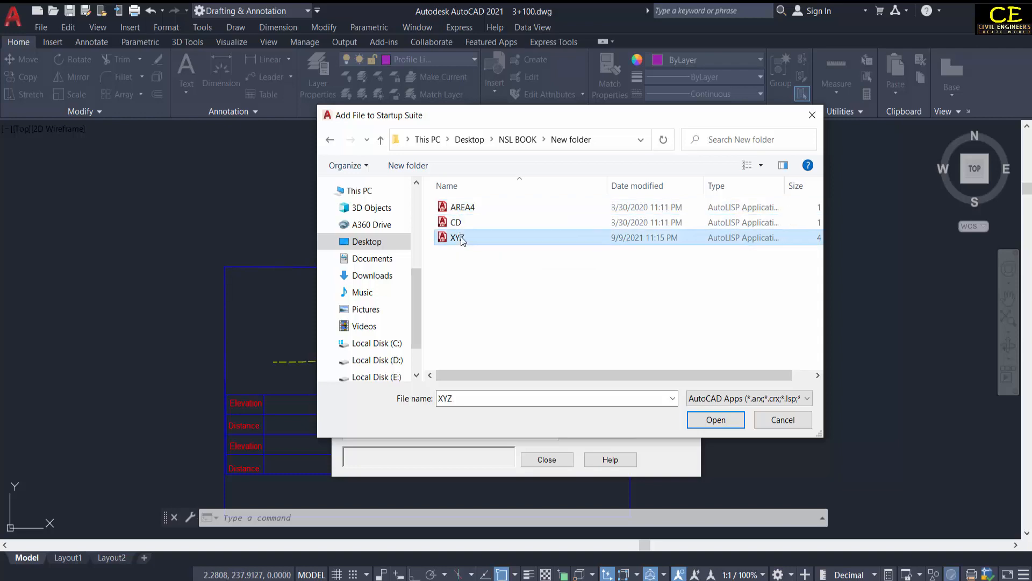
left_click_drag(470, 260, 446, 206)
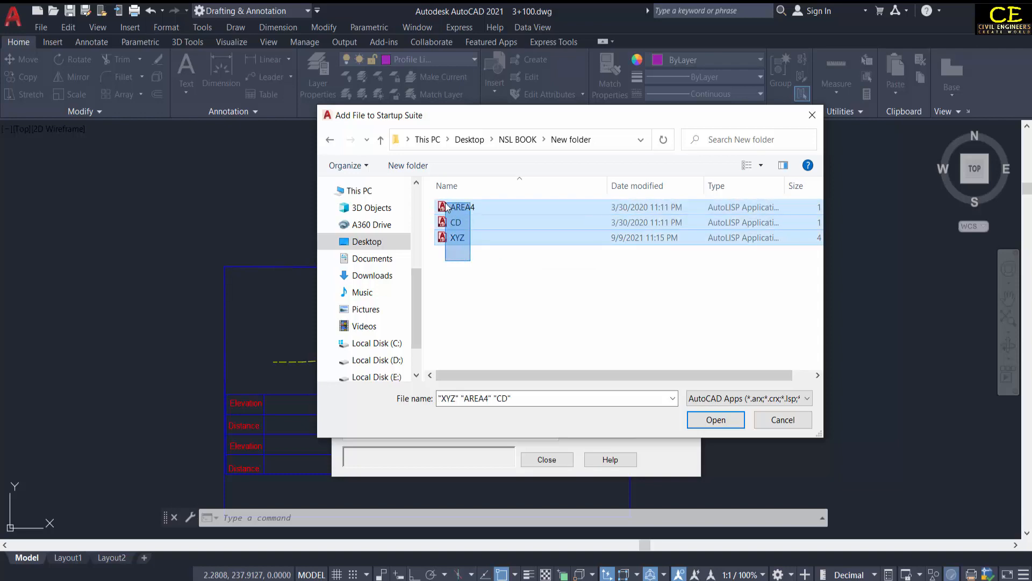
left_click(715, 422)
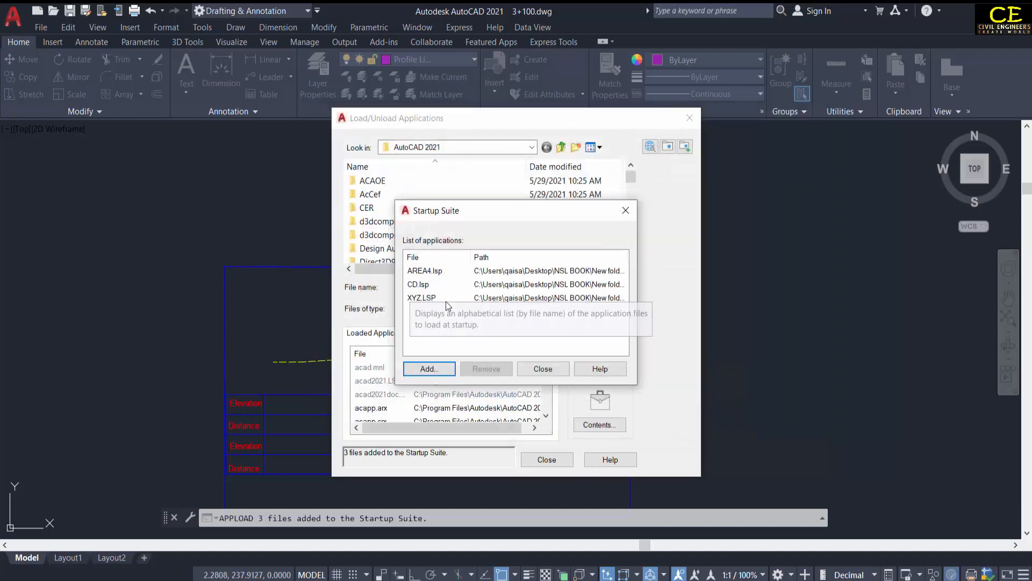
left_click(547, 369)
left_click(546, 459)
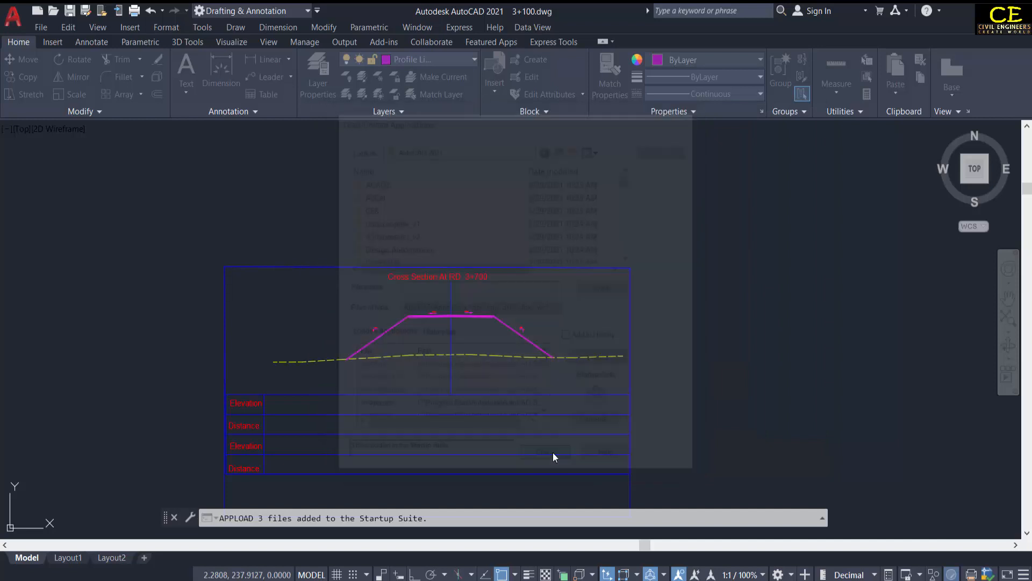
Save the cross-section drawing and close the program
left_click(70, 11)
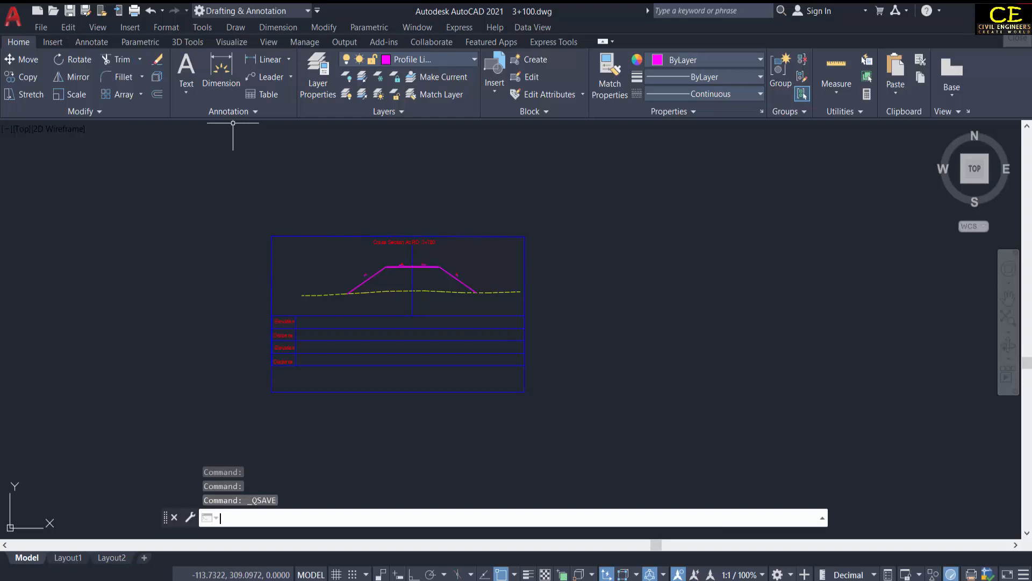
left_click(1018, 39)
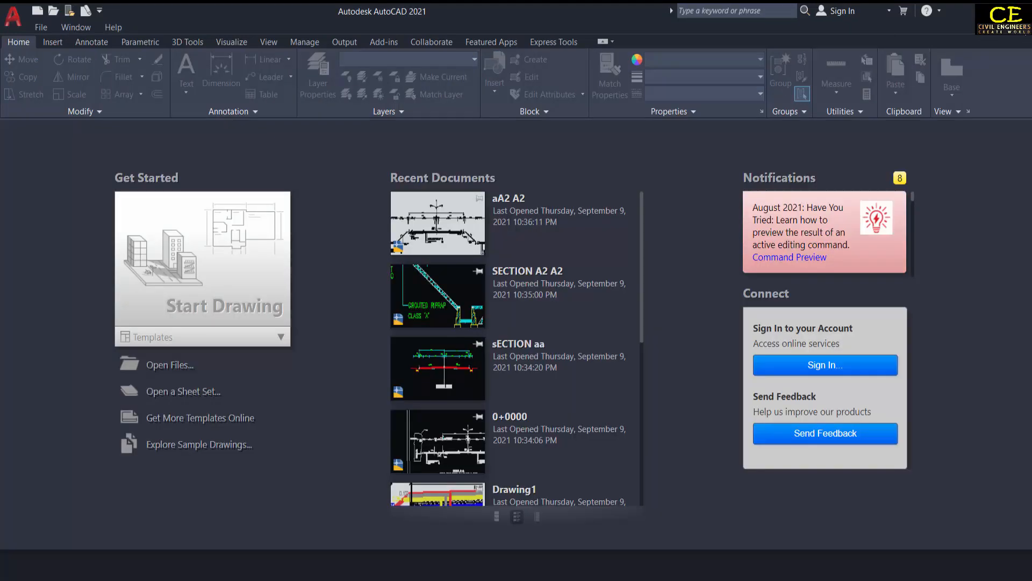
Start a new drawing and allow the AREA4, CD and XYZ startup files to always load
left_click(254, 312)
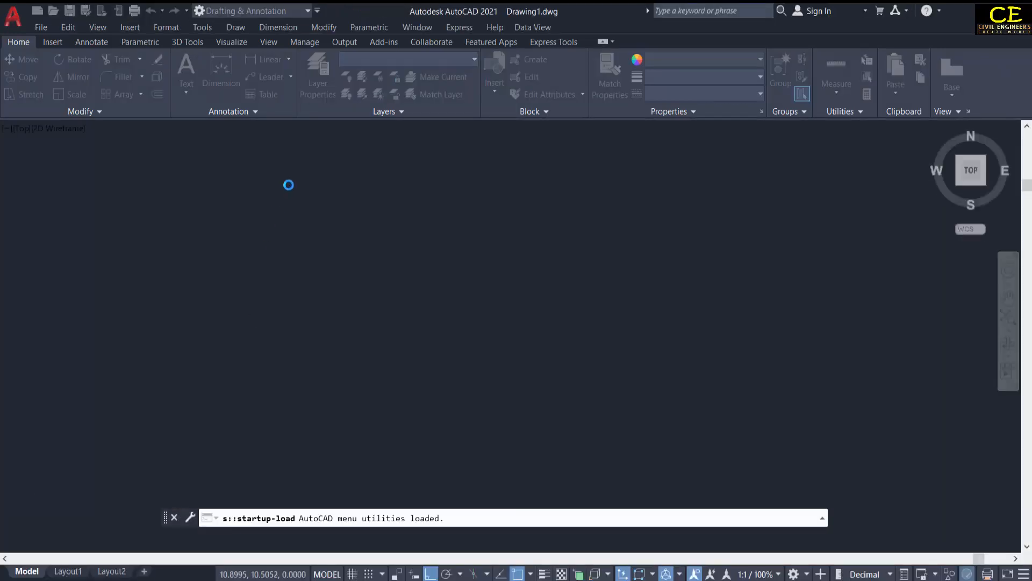
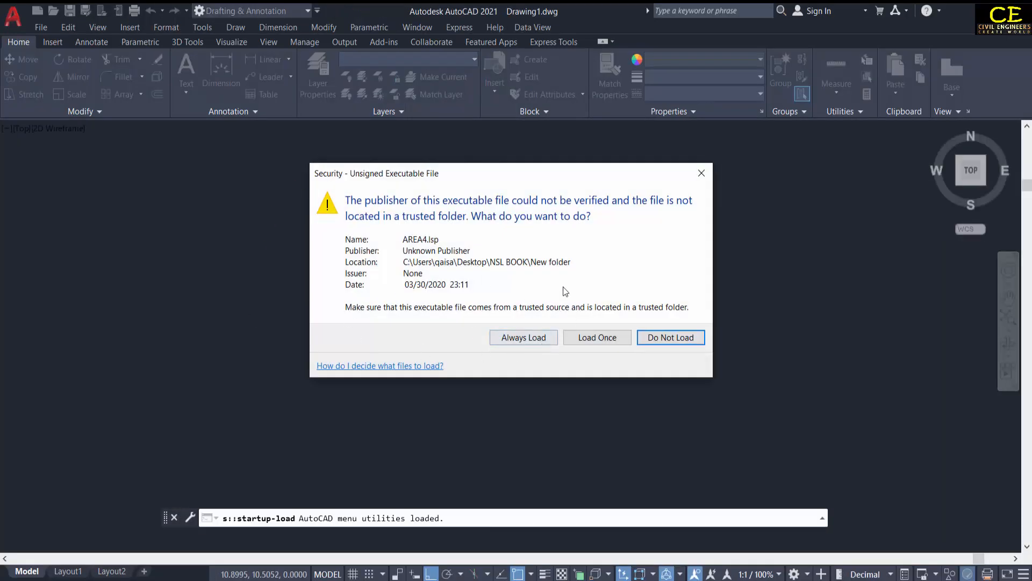
left_click(524, 339)
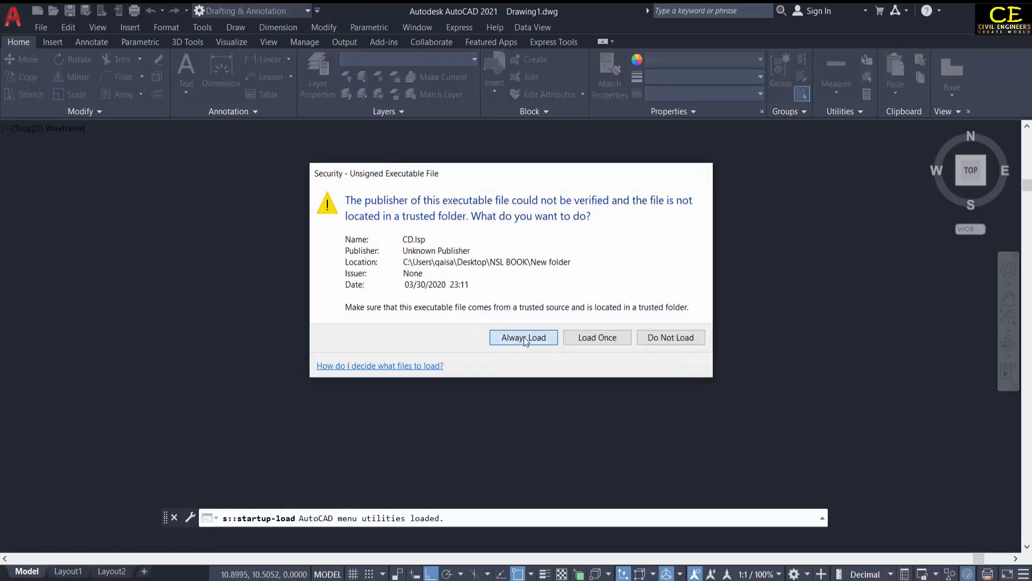
left_click(525, 339)
left_click(524, 339)
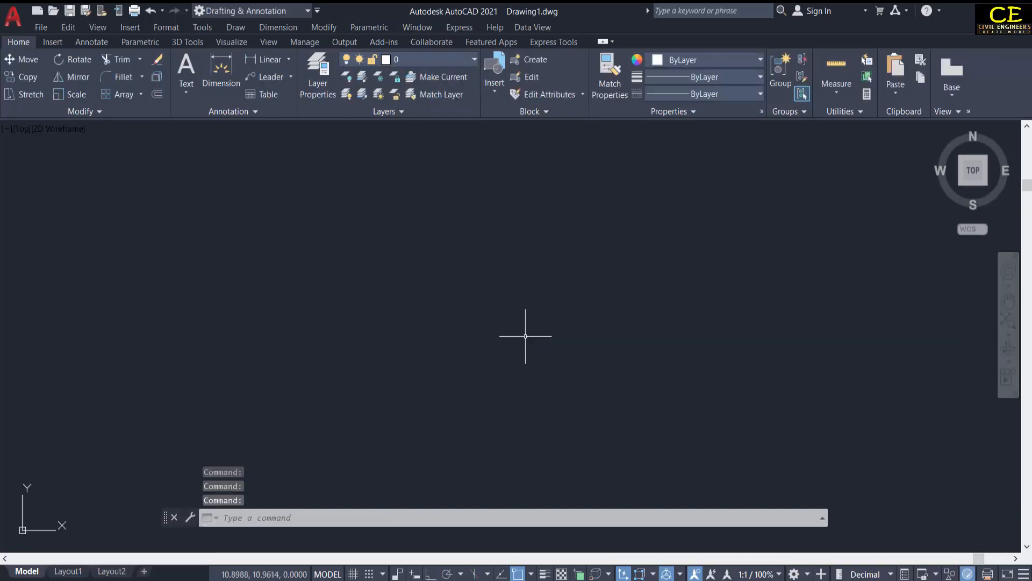
Open the 3+100 drawing from the NSL BOOK folder
left_click(54, 11)
left_click(441, 186)
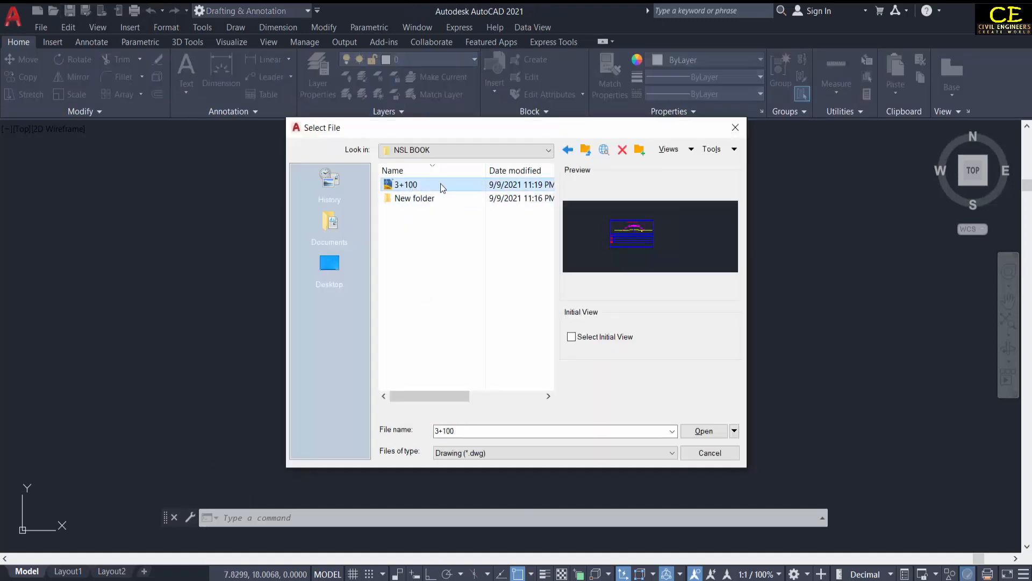
left_click(694, 430)
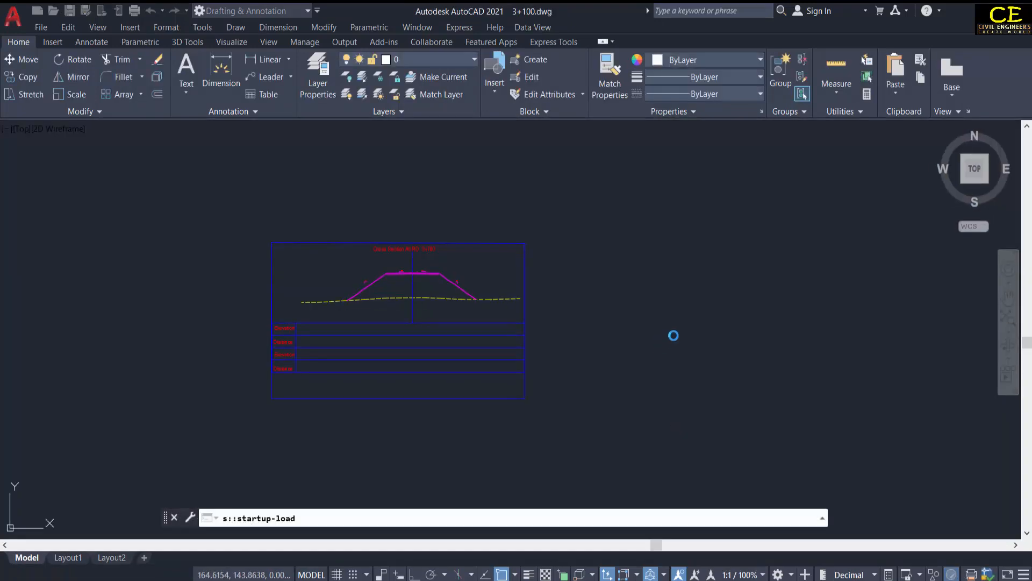
Label the road crown at the centerline with an elevation and distance leader using the CD command, placing its text above the road surface
scroll(517, 321, "up", 8)
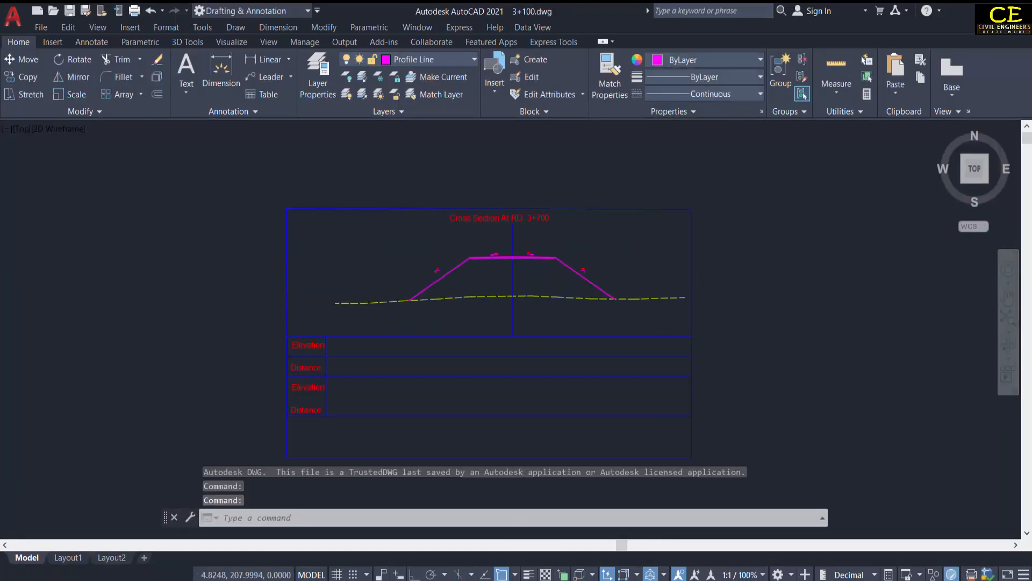
scroll(552, 271, "up", 2)
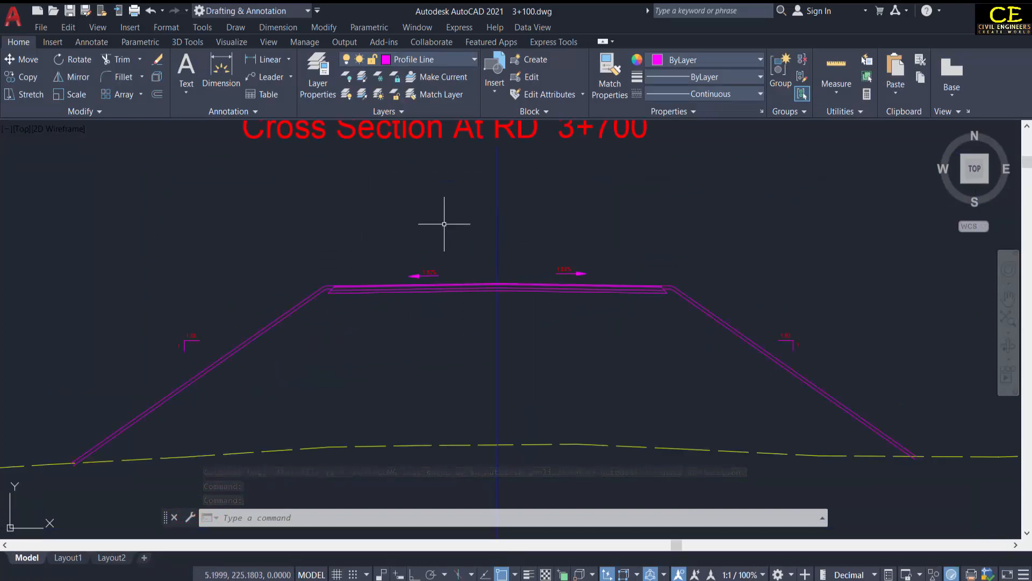
type("CD")
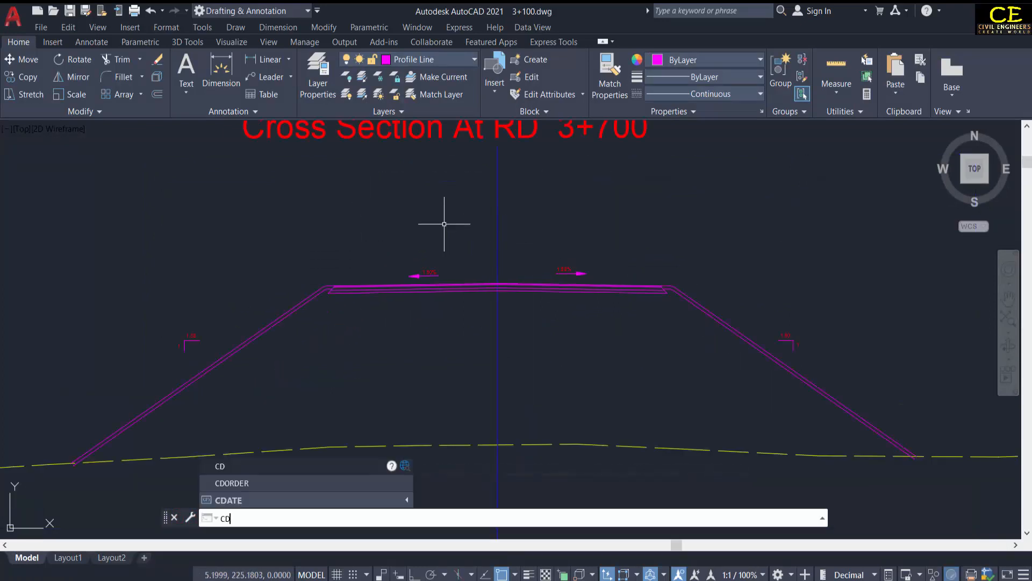
key("Return")
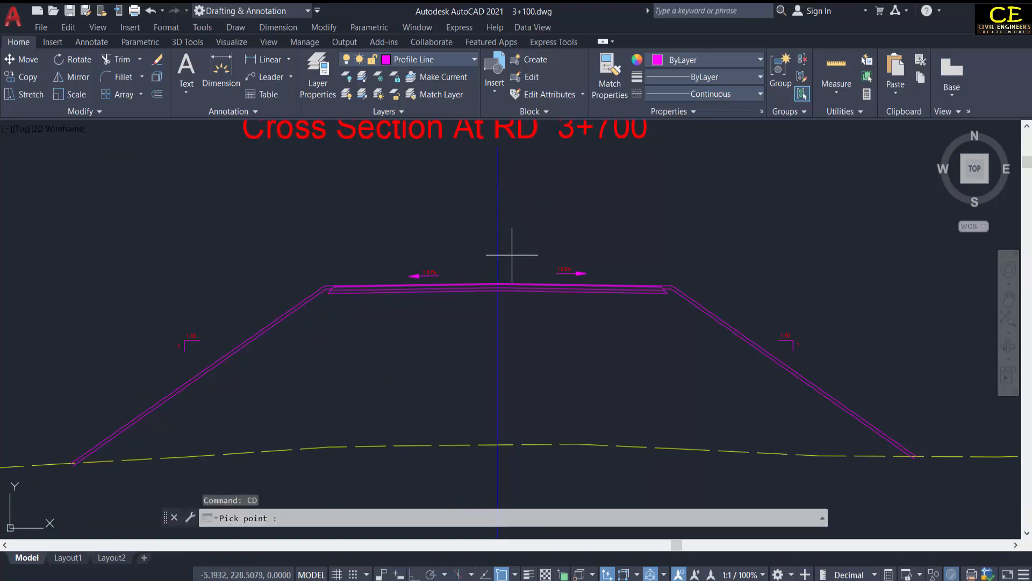
scroll(512, 255, "up", 6)
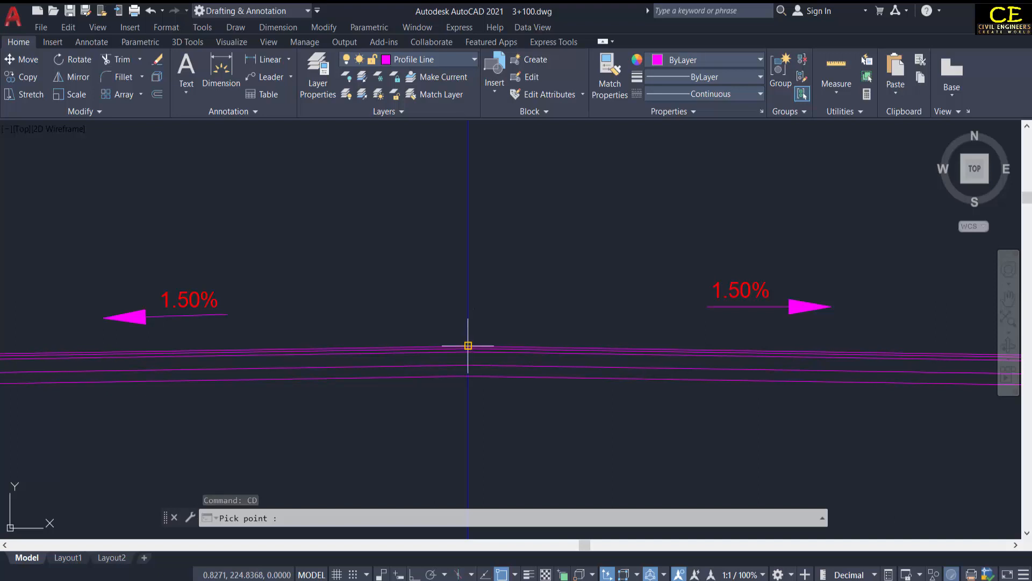
left_click(468, 345)
scroll(549, 193, "down", 2)
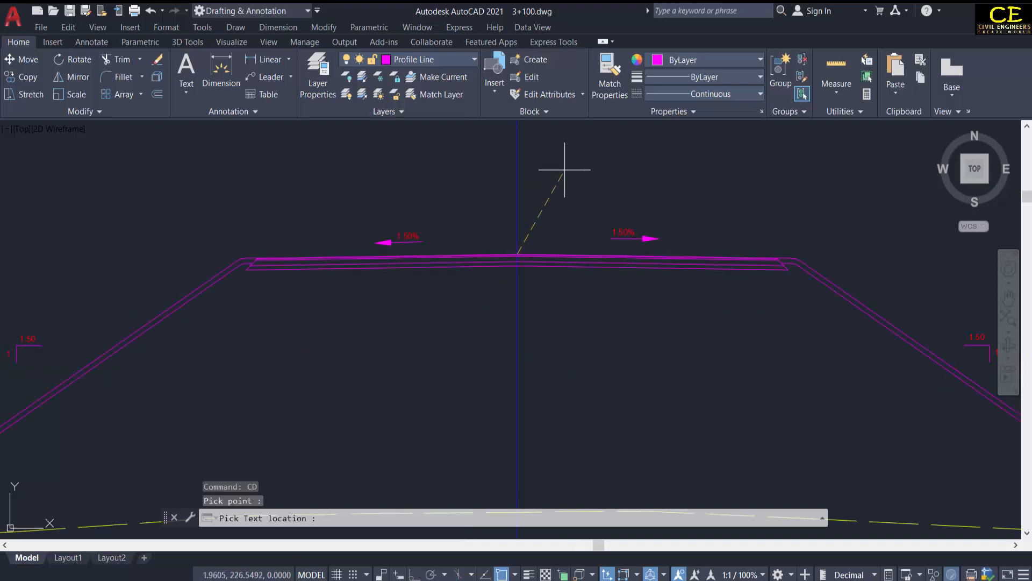
left_click(557, 179)
scroll(594, 178, "up", 2)
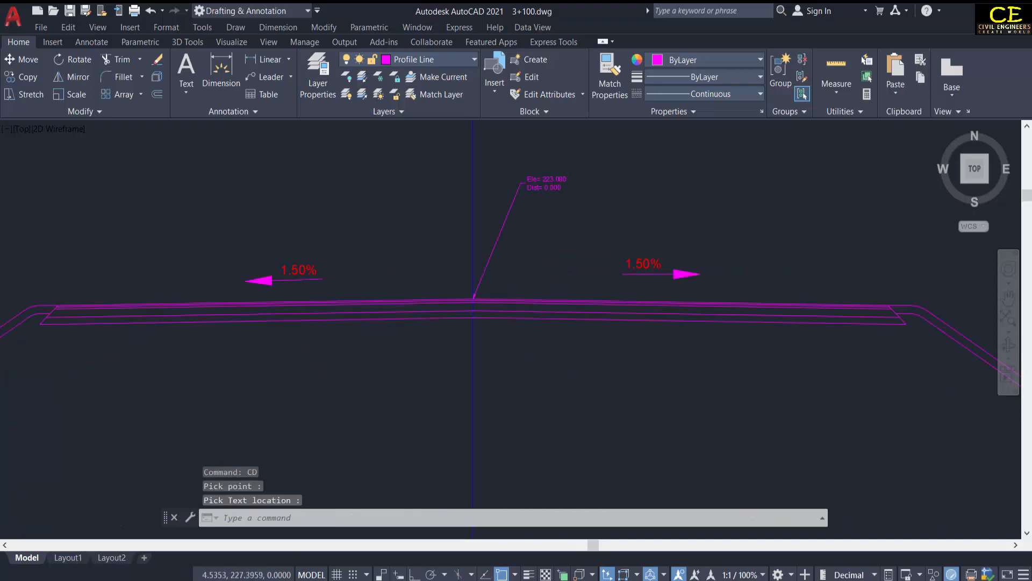
scroll(567, 168, "up", 1)
scroll(544, 185, "up", 2)
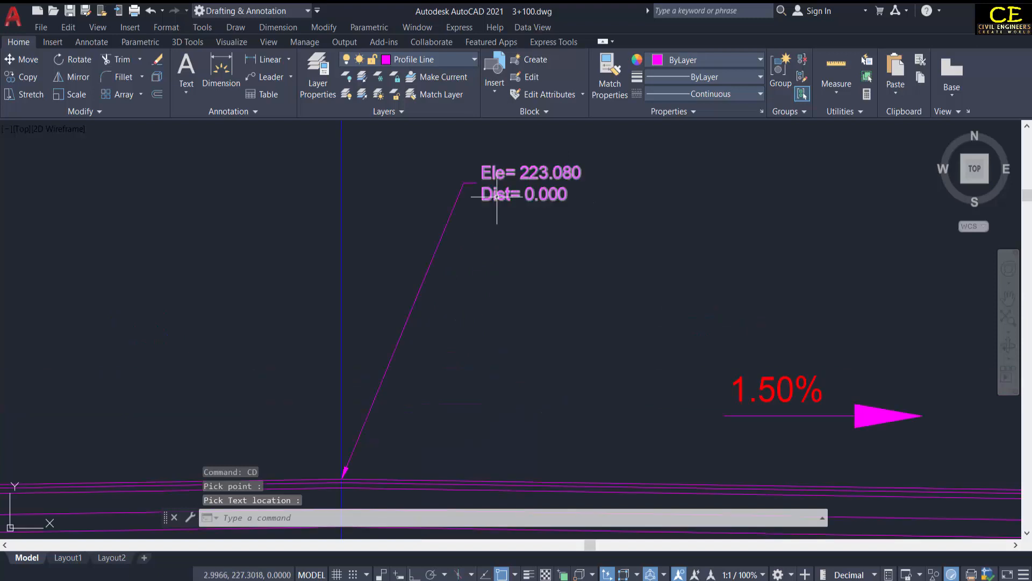
Add a CD elevation and distance leader at the right end of the top pavement line, with its text above the edge
scroll(414, 219, "down", 2)
scroll(487, 242, "down", 2)
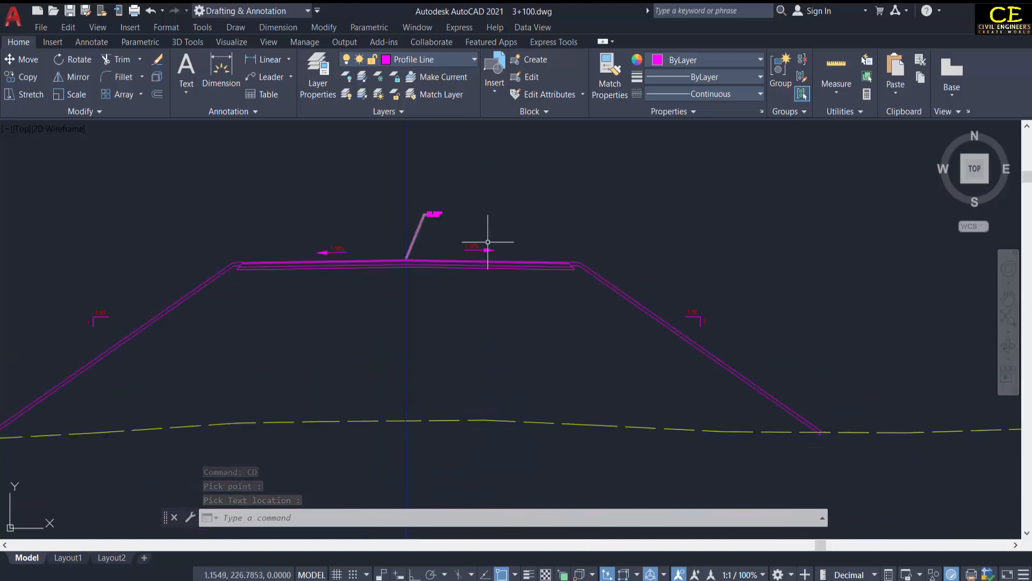
scroll(546, 258, "up", 3)
key("Return")
left_click(424, 259)
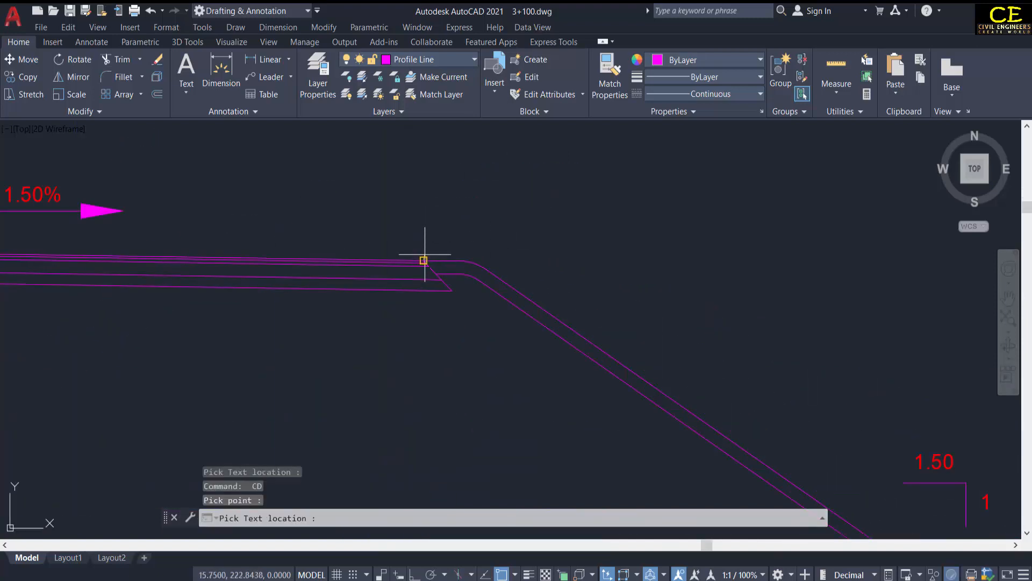
scroll(425, 254, "down", 3)
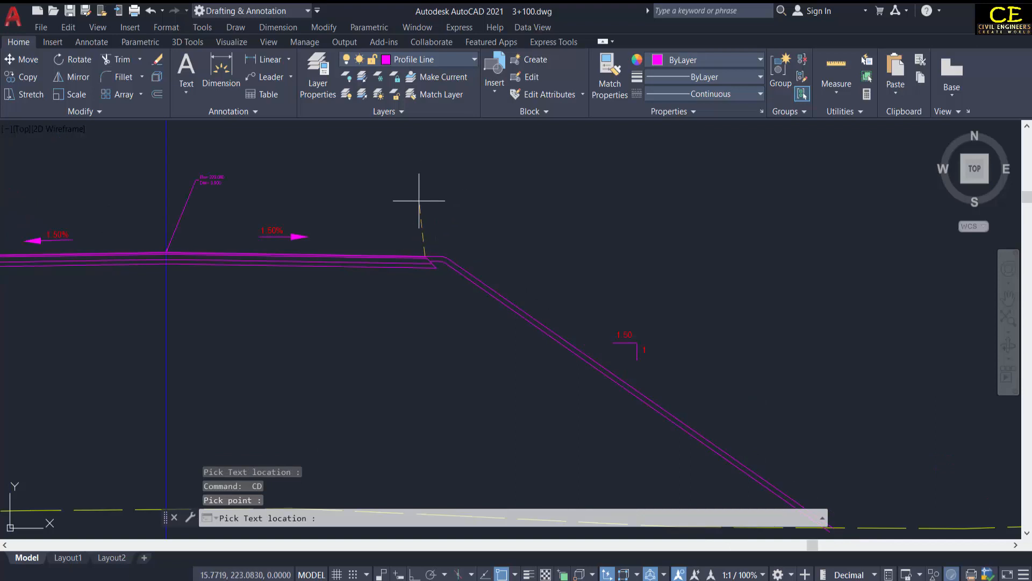
scroll(421, 208, "up", 2)
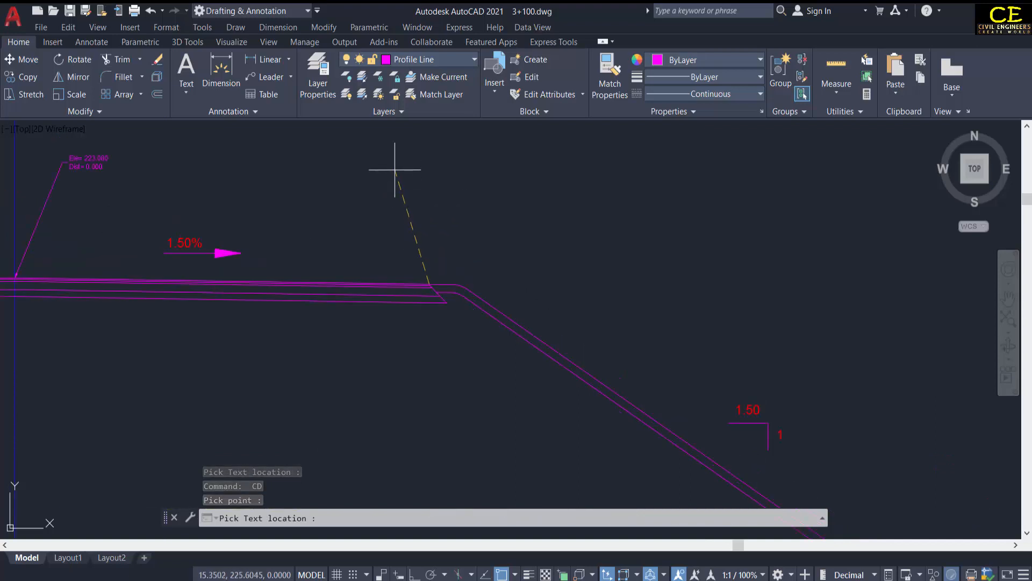
scroll(398, 166, "down", 2)
left_click(415, 178)
Add a CD elevation and distance leader at the left end of the top pavement line, with its text above the edge
key("Return")
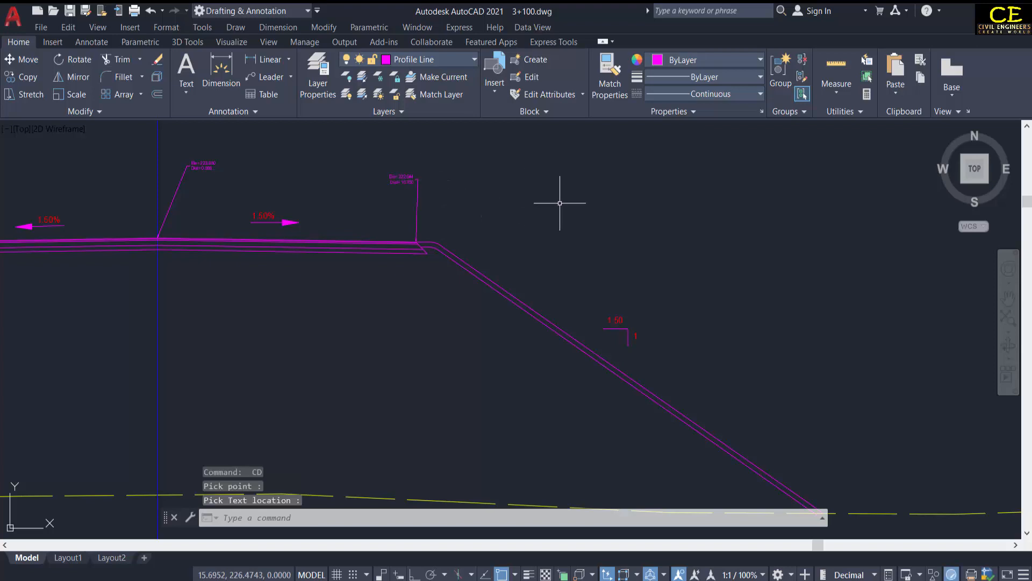
scroll(563, 207, "down", 2)
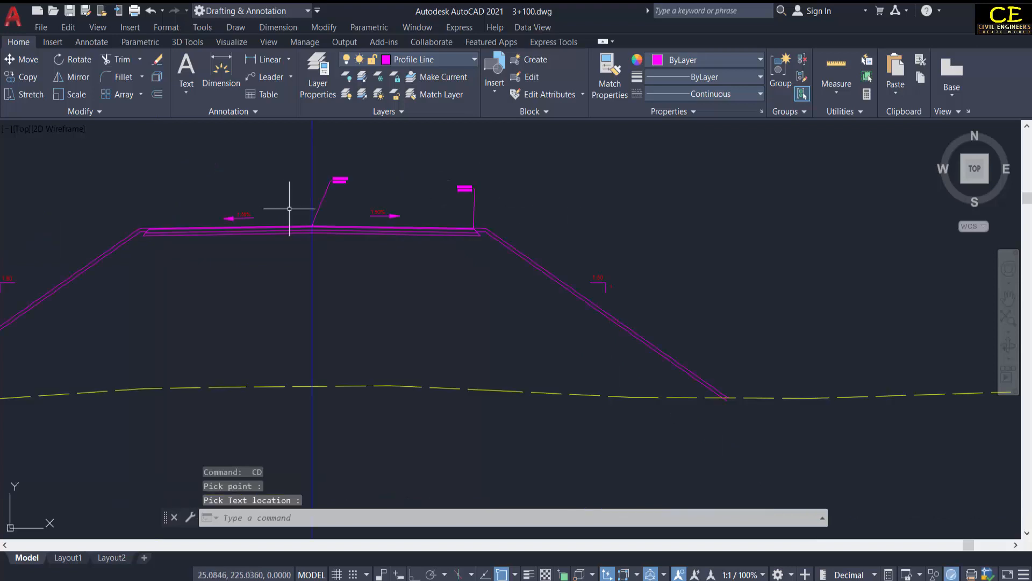
left_click(150, 228)
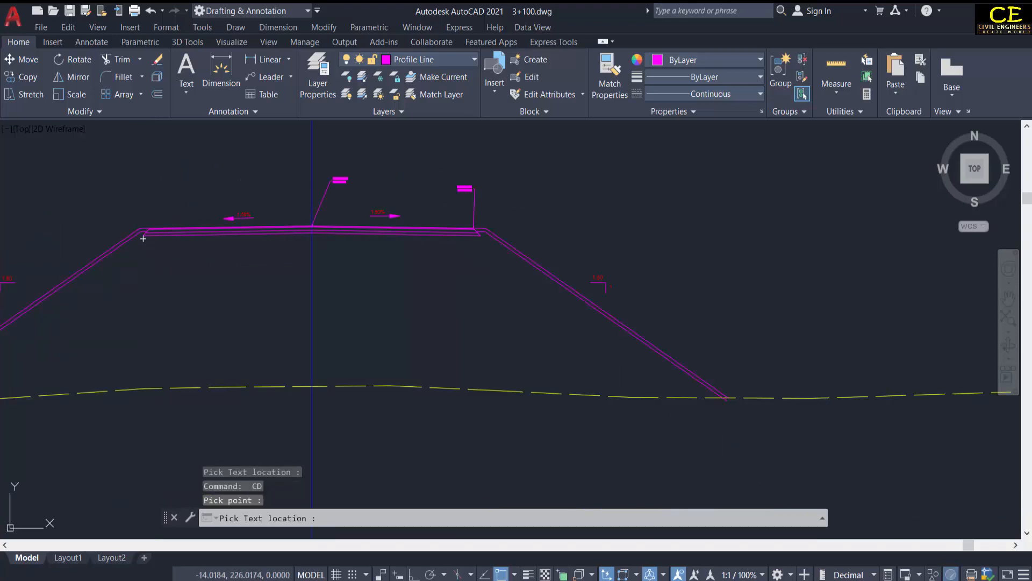
left_click(167, 194)
scroll(142, 233, "up", 6)
middle_click_drag(204, 204, 243, 359)
scroll(349, 243, "down", 3)
scroll(521, 237, "down", 3)
Add a CD elevation and distance leader where the right side slope meets the ground line, with its text above and right of the toe
scroll(643, 332, "up", 7)
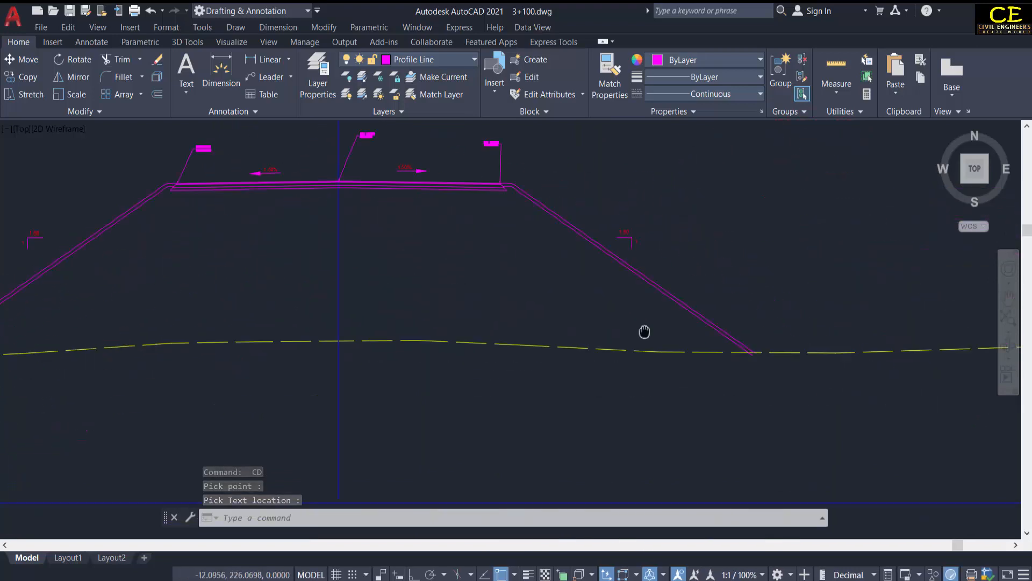
key("Return")
left_click(632, 320)
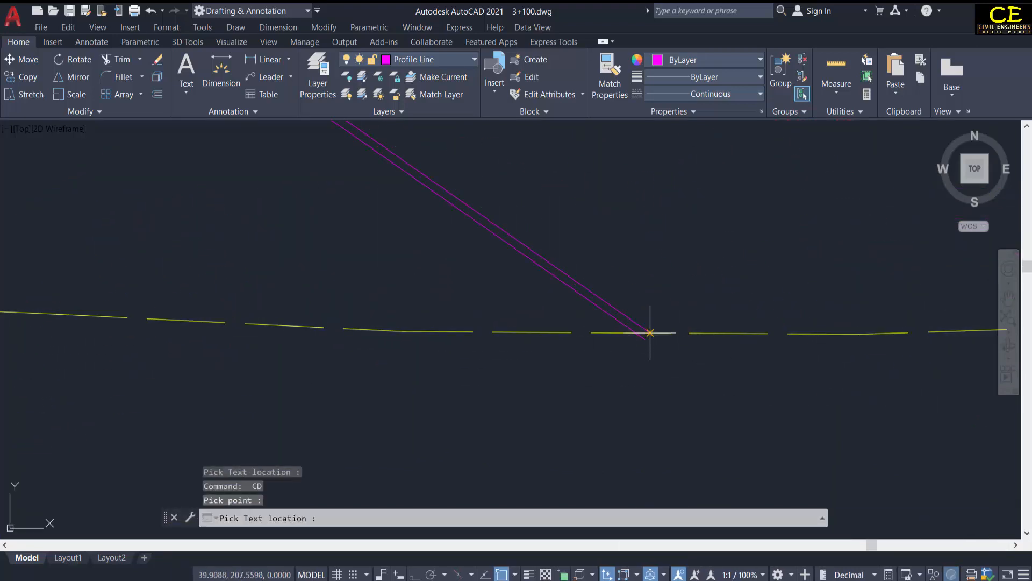
scroll(668, 297, "down", 2)
left_click(694, 262)
scroll(763, 269, "down", 3)
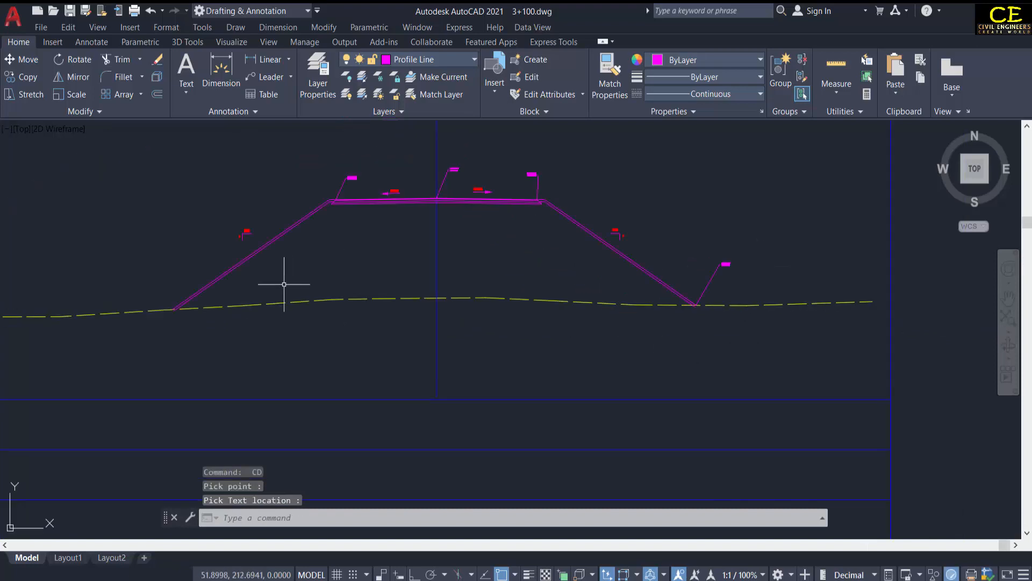
Add a CD elevation and distance leader where the left side slope meets the ground line, with its text above and left of the toe
scroll(182, 307, "up", 7)
key("Return")
left_click(114, 307)
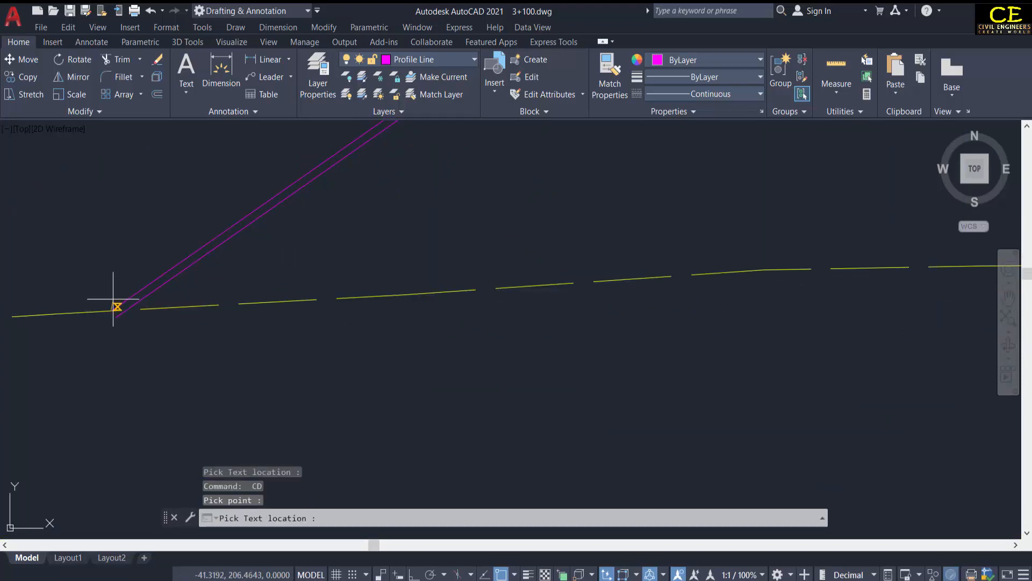
scroll(100, 274, "down", 4)
middle_click_drag(243, 258, 294, 333)
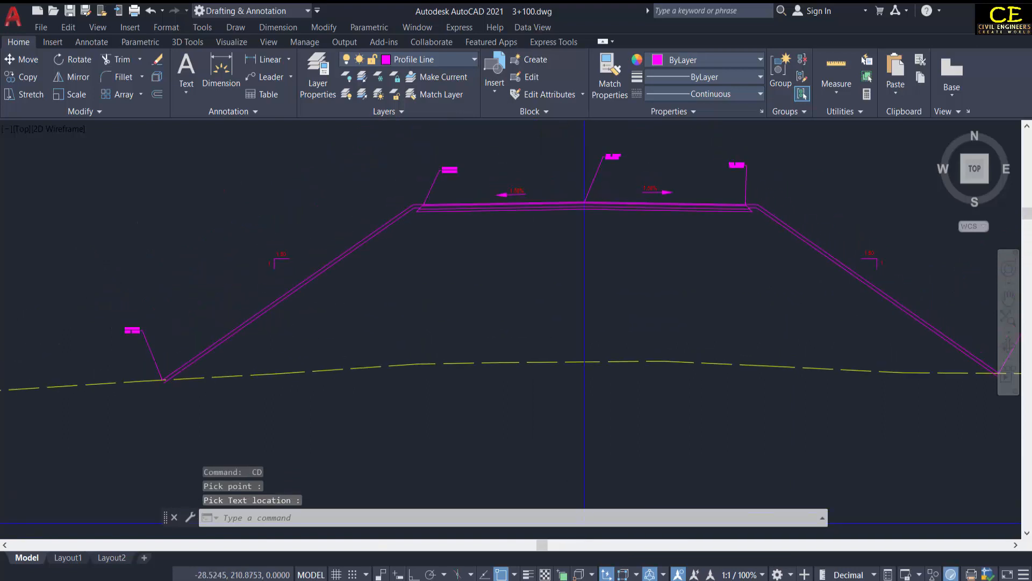
scroll(448, 200, "up", 2)
scroll(395, 221, "down", 2)
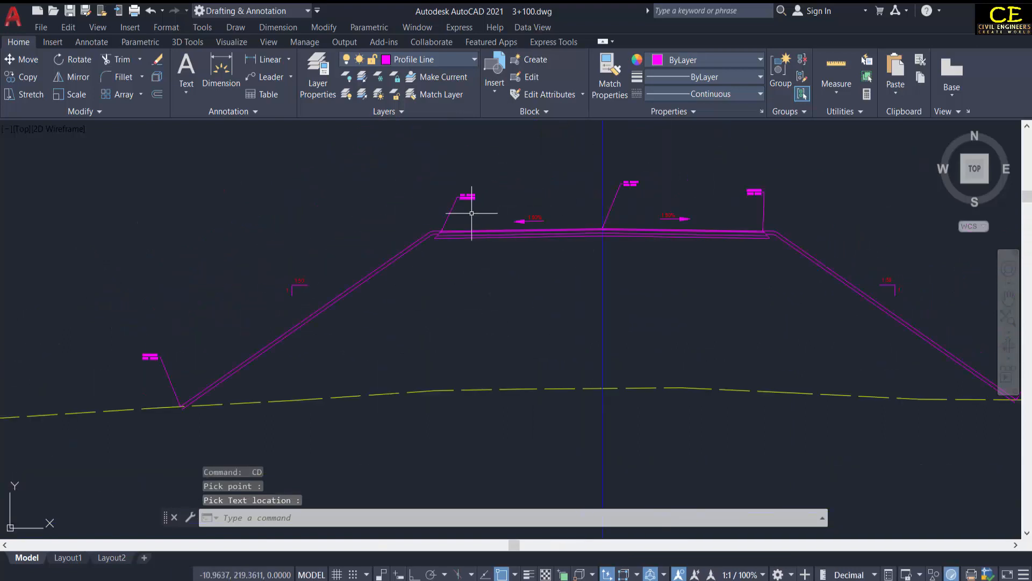
scroll(554, 215, "down", 2)
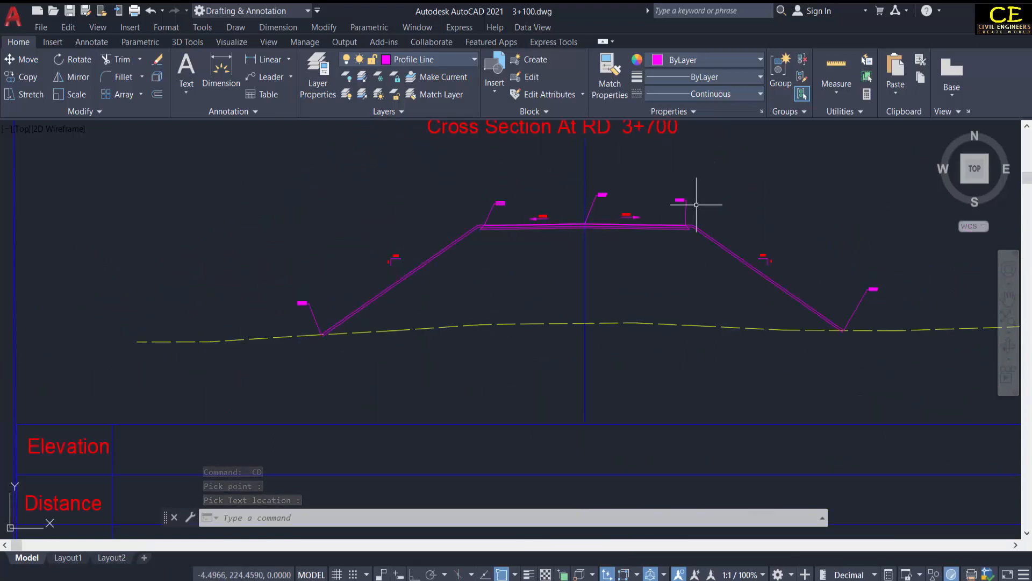
scroll(591, 207, "down", 2)
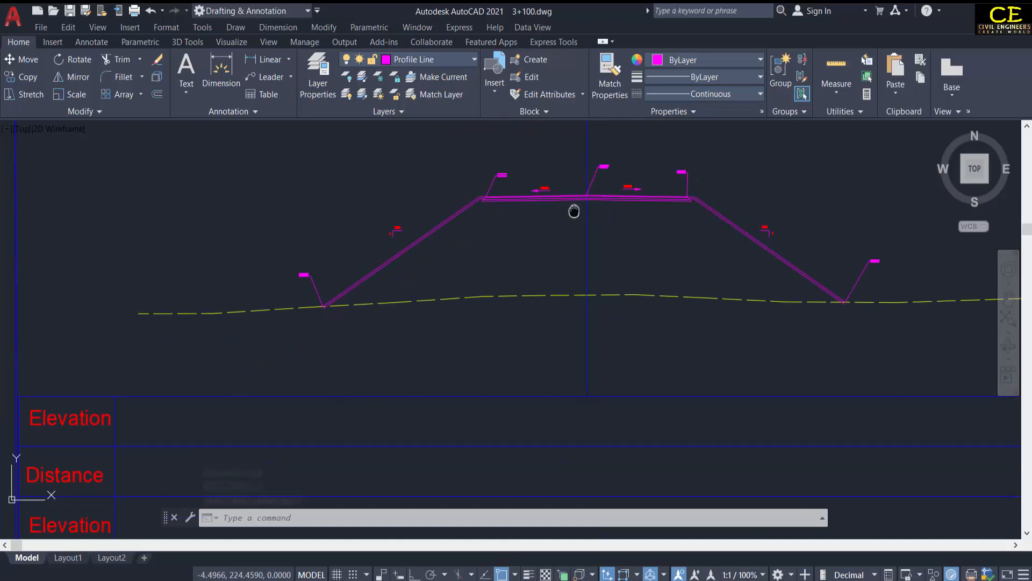
left_click(543, 284)
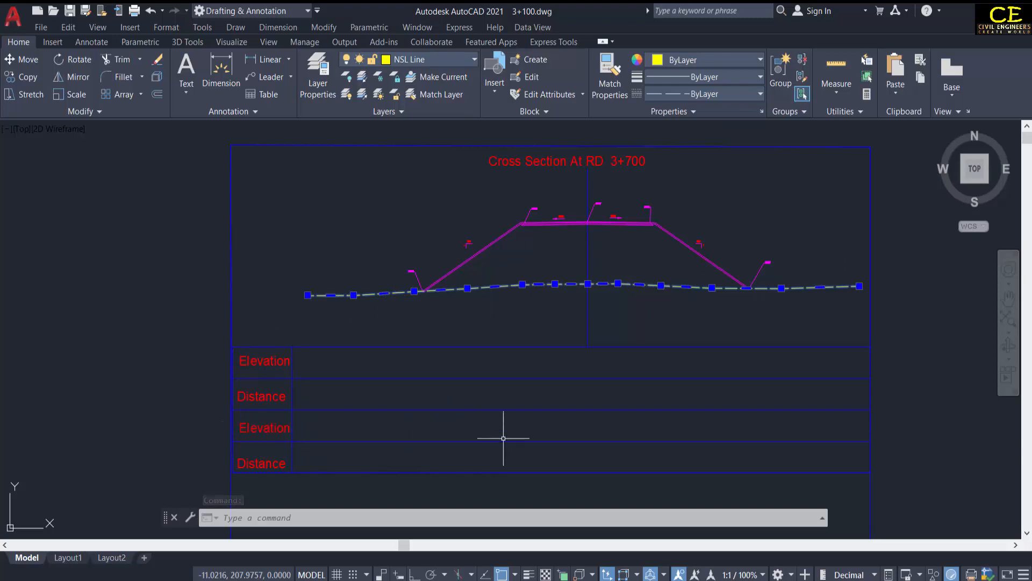
key("Escape")
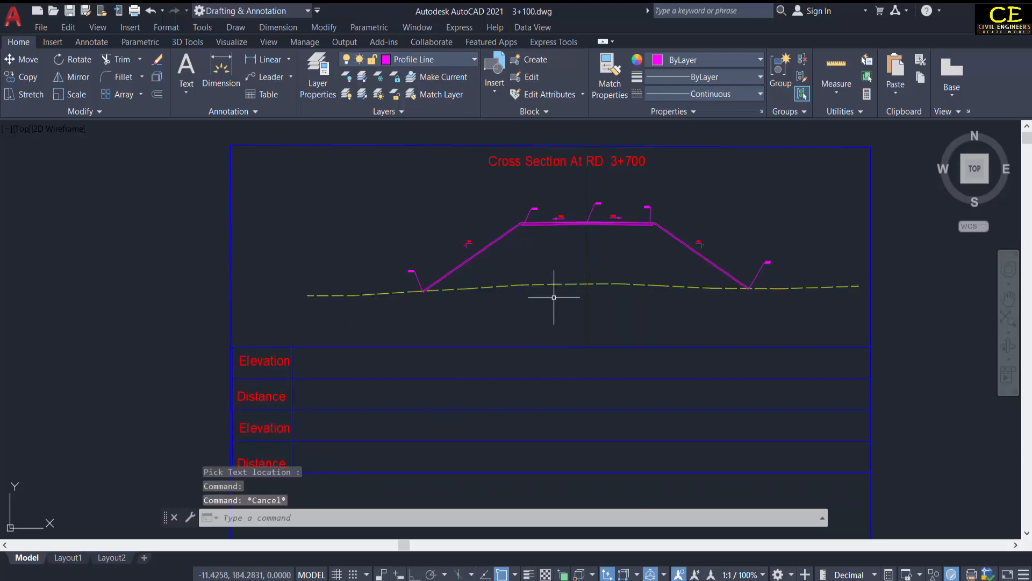
type("p")
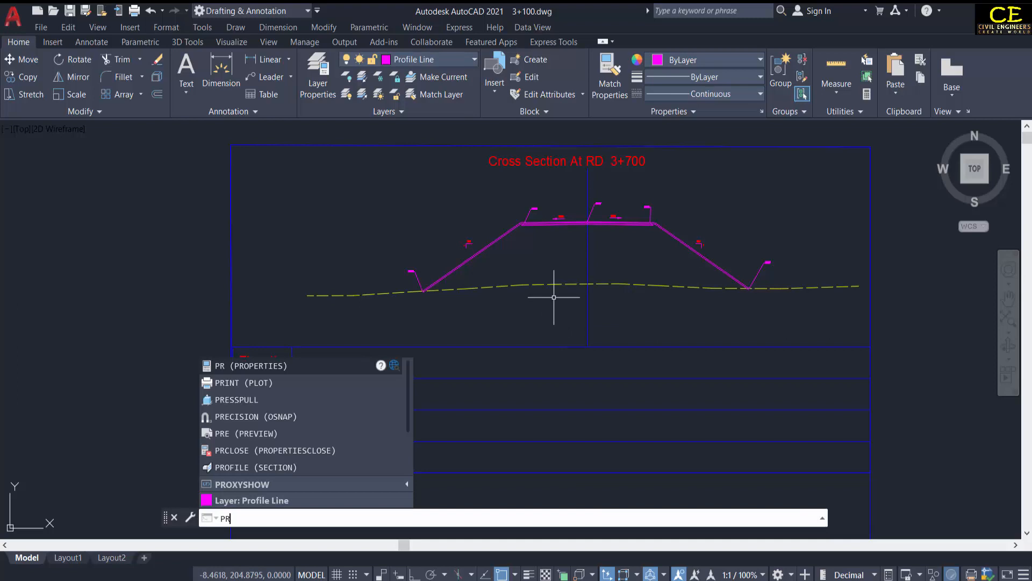
key("Escape")
Use the XYZ command on the ground line polyline to place its distances and elevations in the table's lower Distance and Elevation rows
type("x")
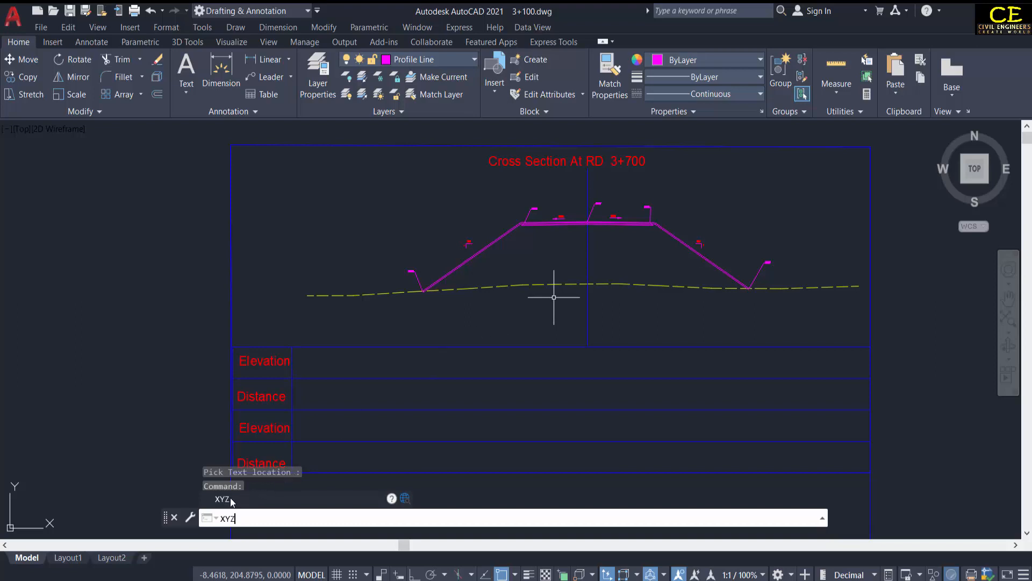
key("Return")
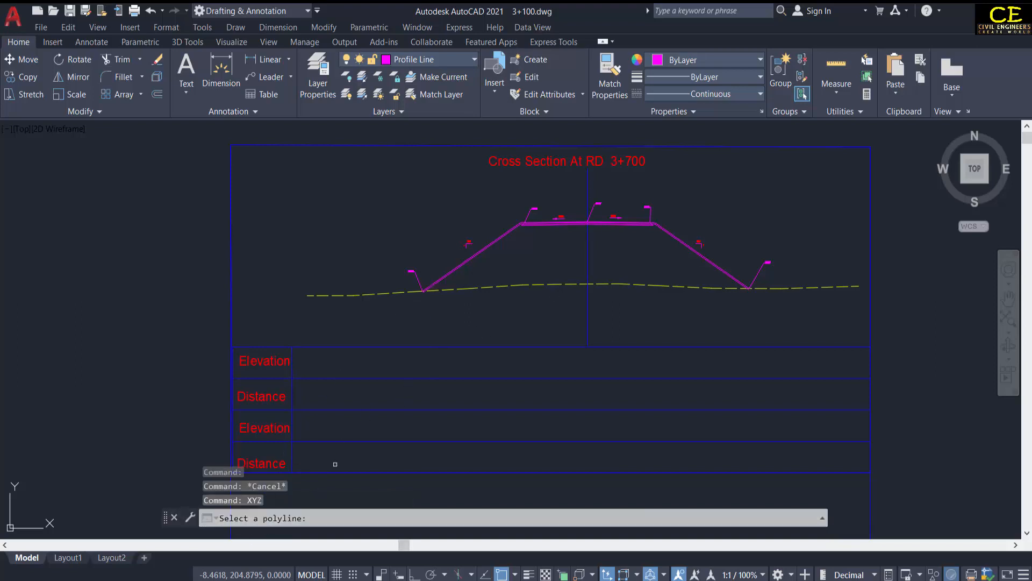
left_click(353, 295)
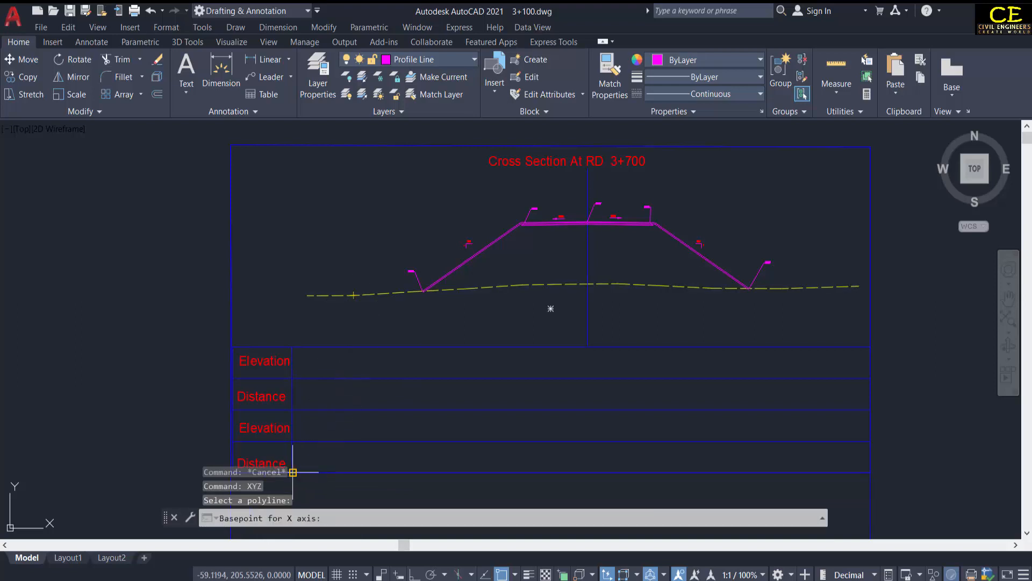
scroll(593, 409, "down", 2)
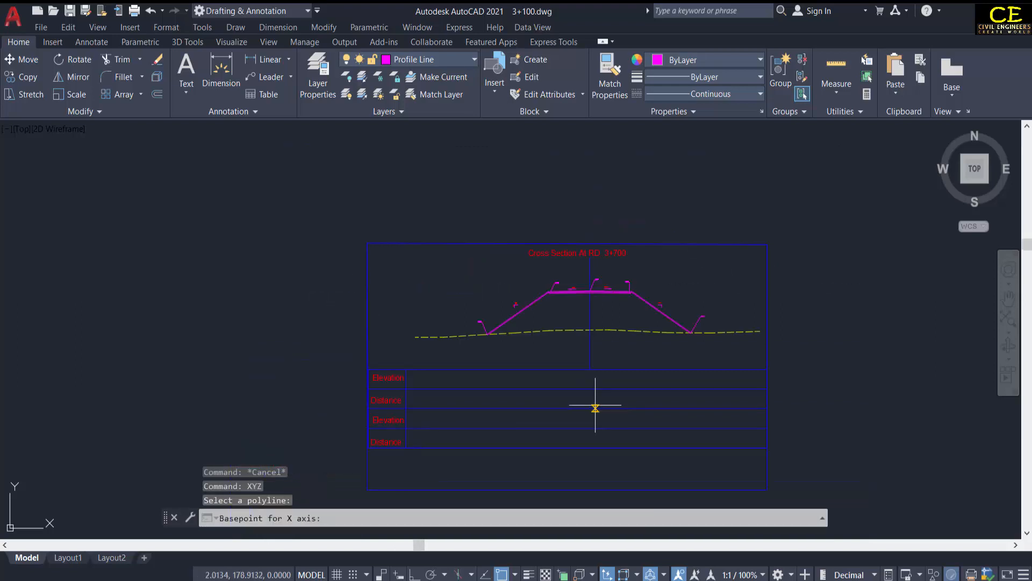
left_click(405, 448)
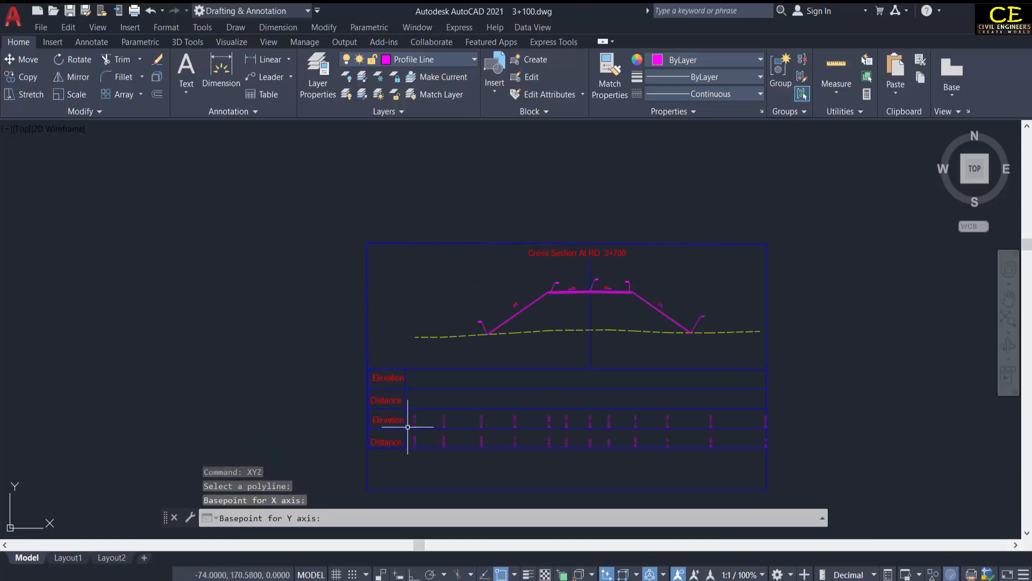
left_click(408, 427)
Examine the ground line values in the lower Elevation and Distance rows against the cross section above
scroll(516, 421, "up", 4)
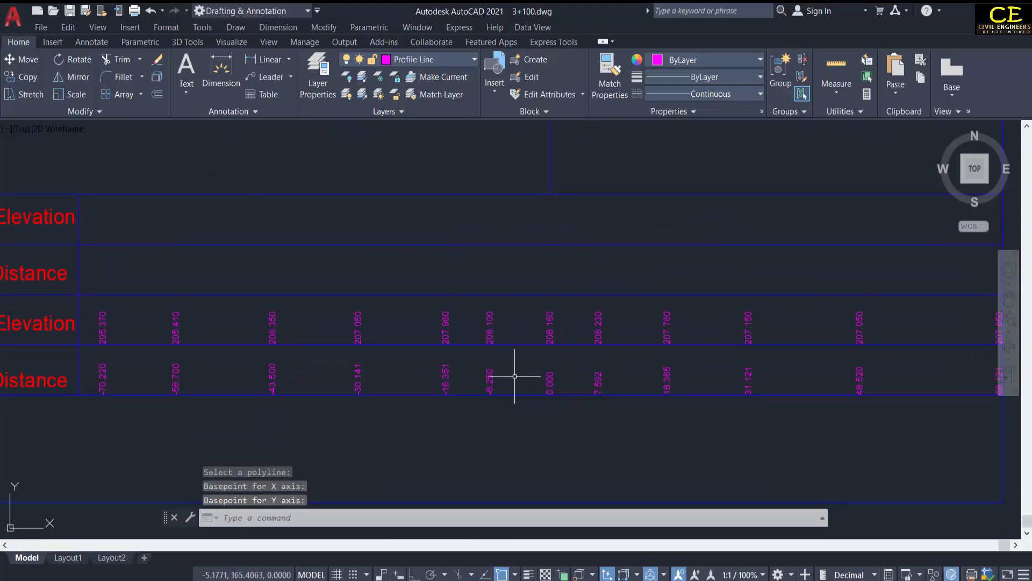
scroll(94, 379, "up", 2)
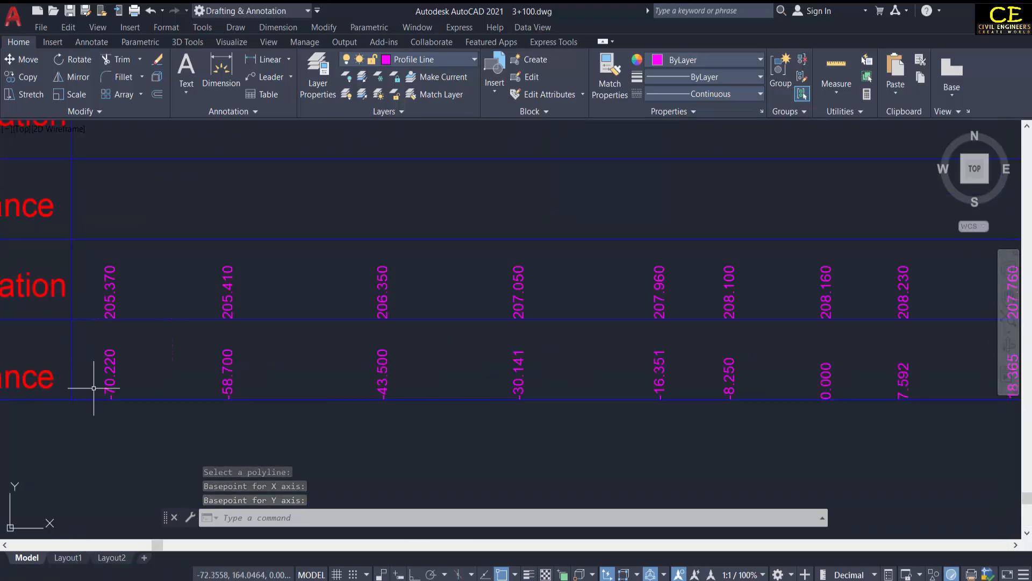
scroll(618, 356, "down", 2)
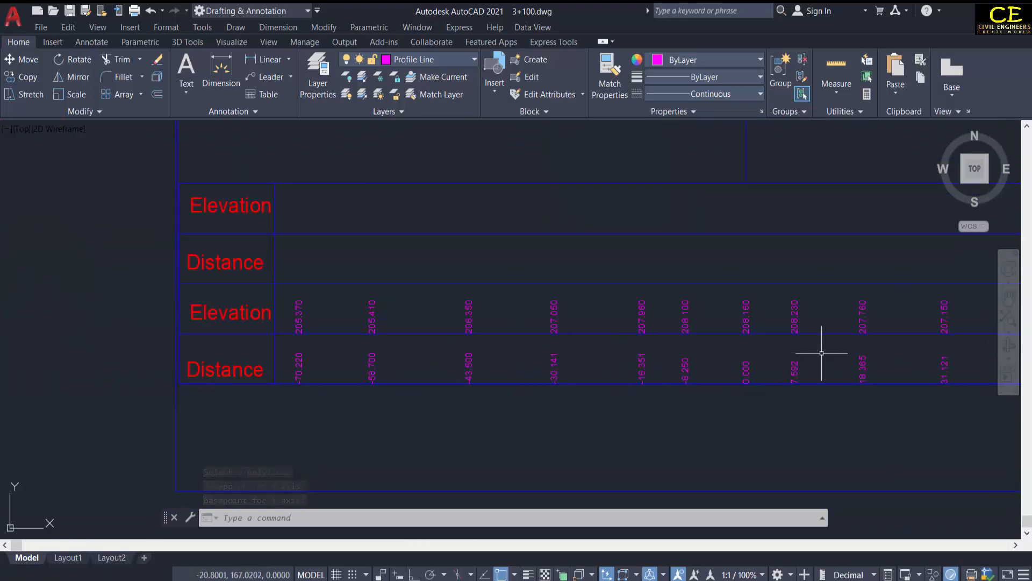
middle_click_drag(840, 356, 562, 359)
scroll(874, 314, "down", 2)
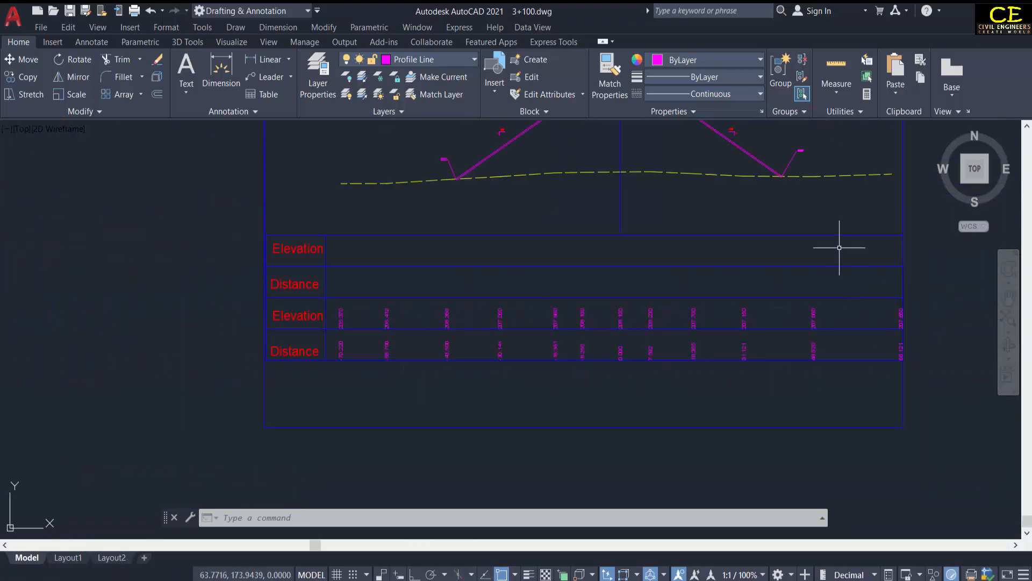
scroll(678, 221, "down", 2)
scroll(543, 357, "up", 4)
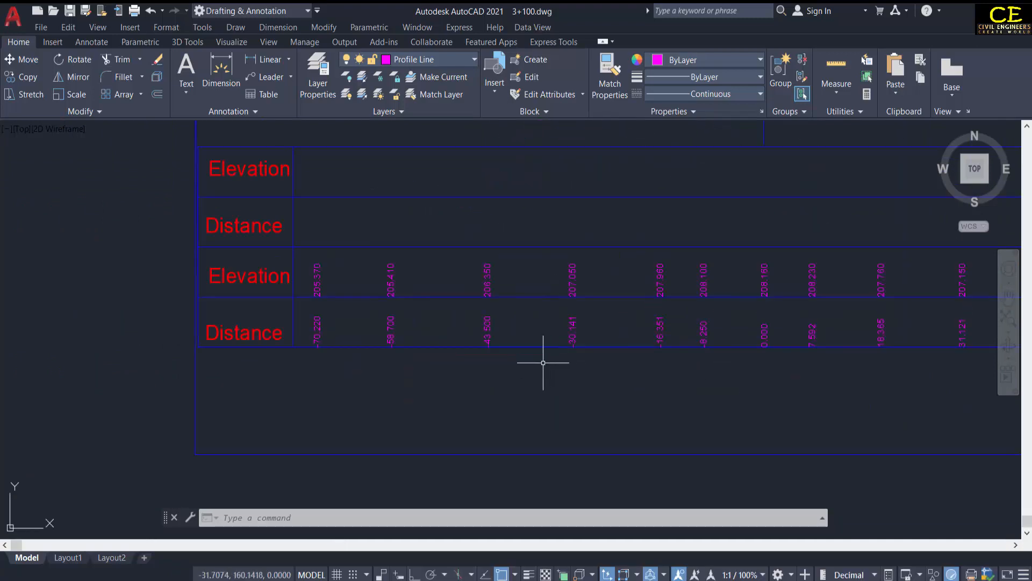
scroll(461, 249, "down", 2)
middle_click_drag(385, 237, 382, 311)
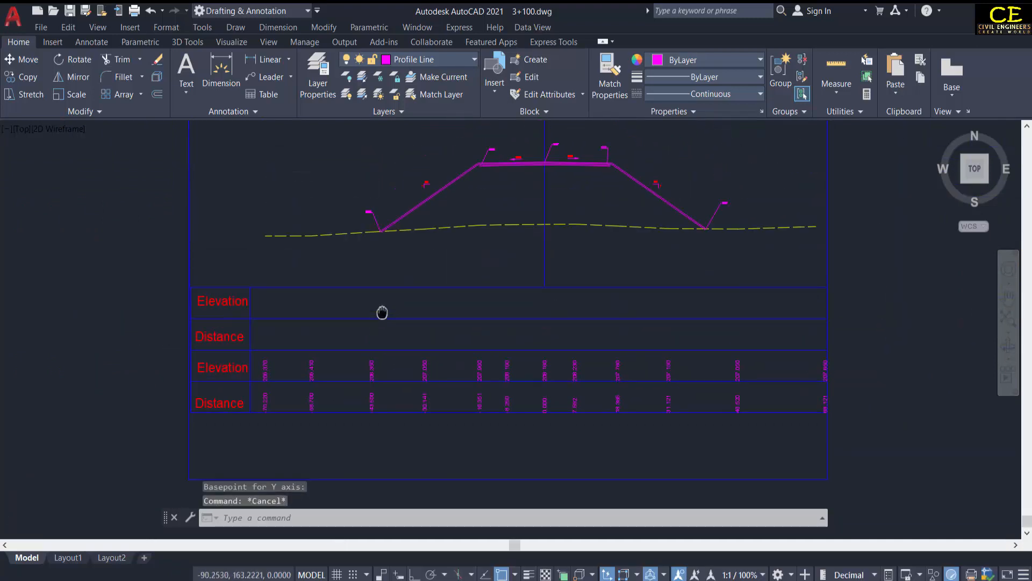
scroll(375, 301, "down", 2)
scroll(468, 215, "up", 8)
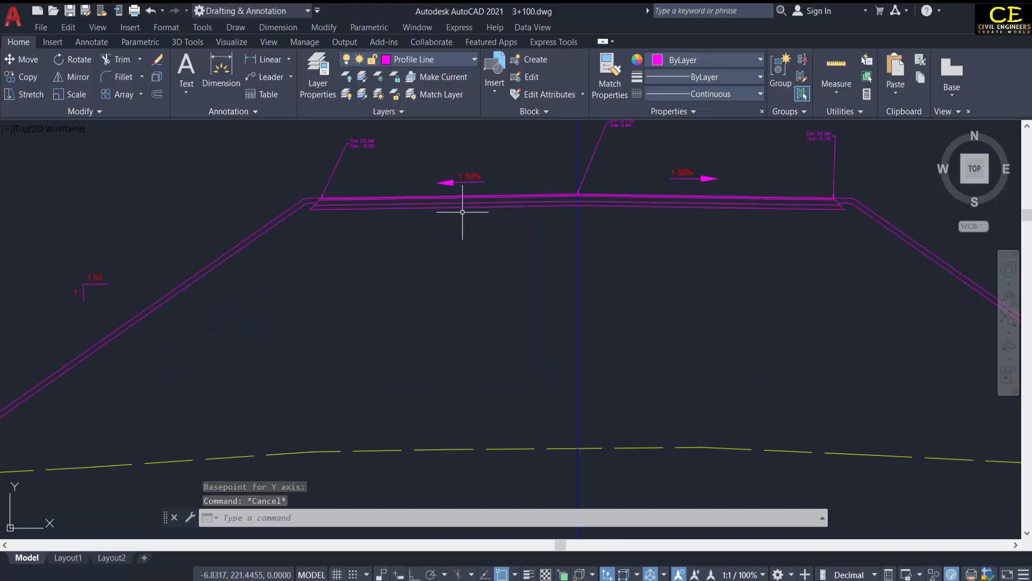
left_click(459, 207)
key("Escape")
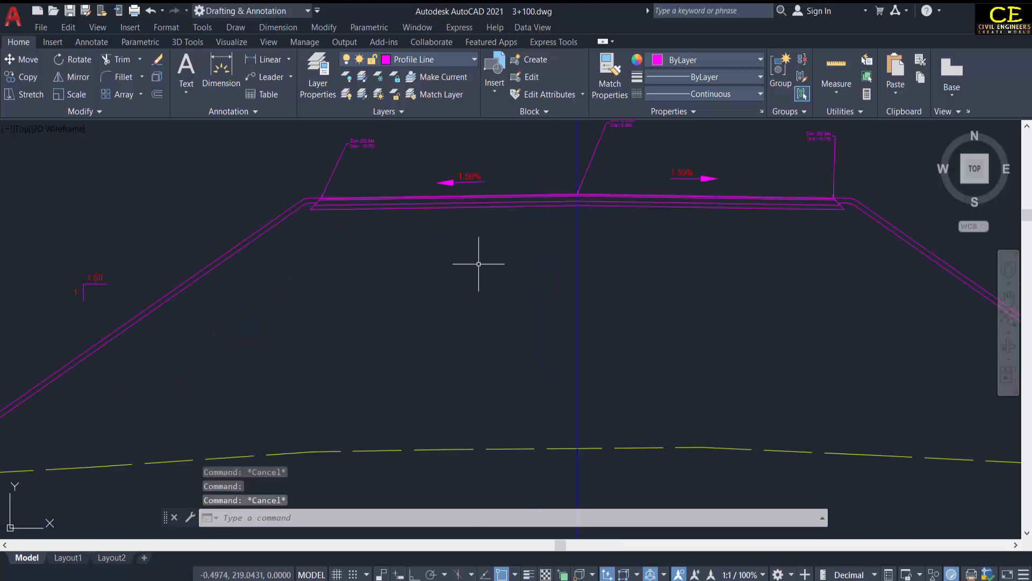
type("XY")
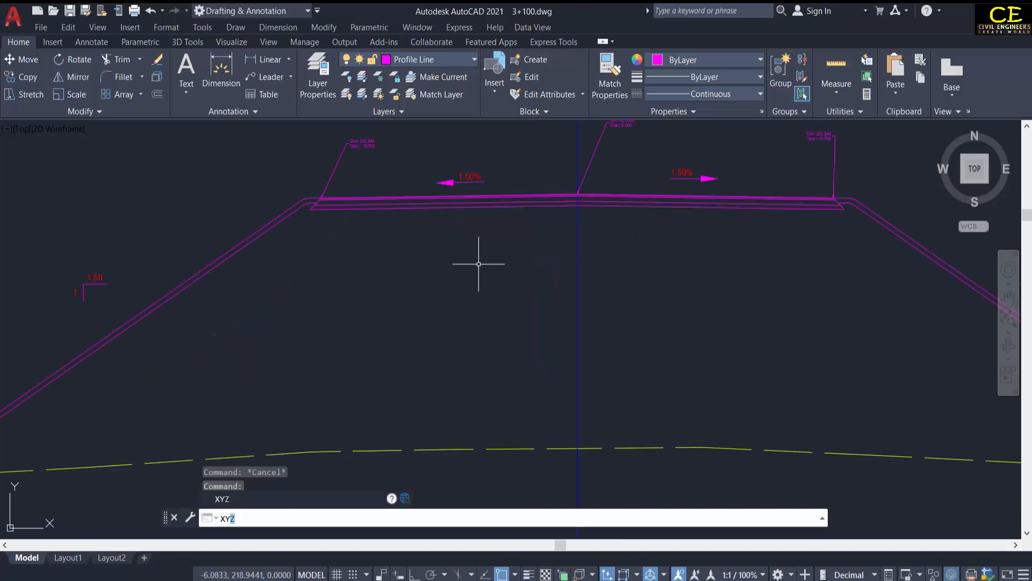
type("x")
key("Return")
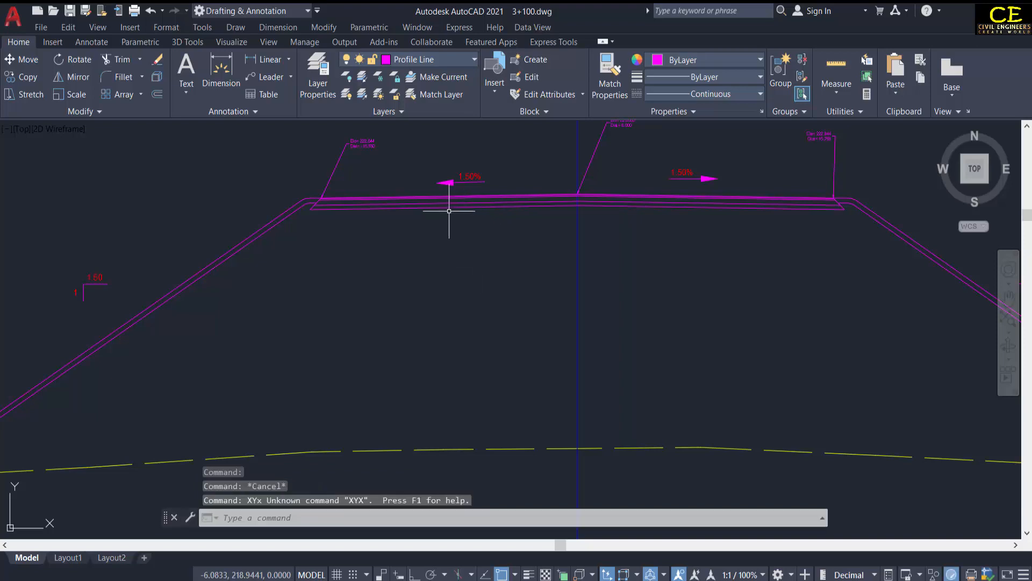
Run XYZ on the lowest pavement line, basing its distances in the upper Distance row and its elevations in the upper Elevation row
type("XYZ")
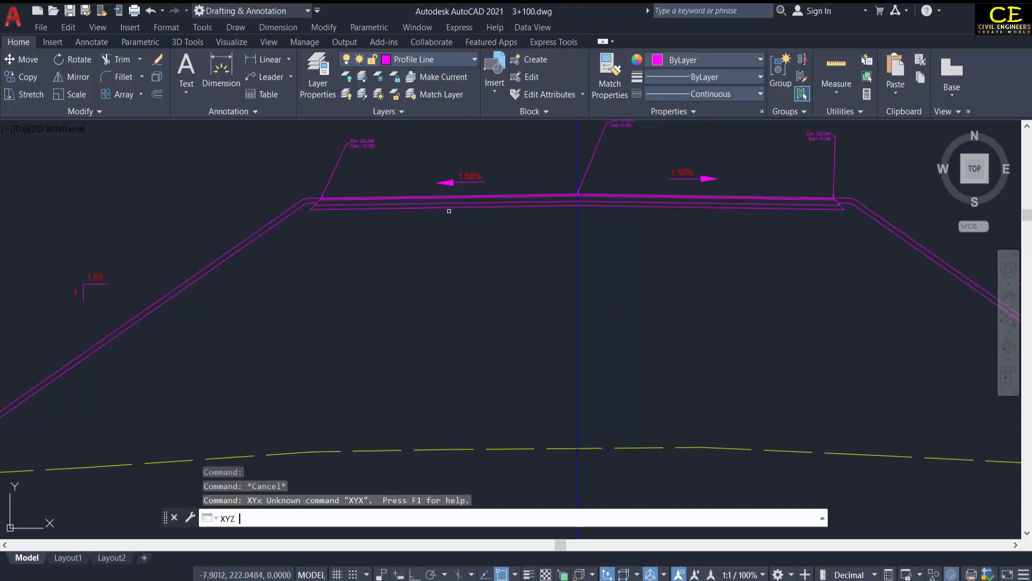
key("Return")
left_click(465, 207)
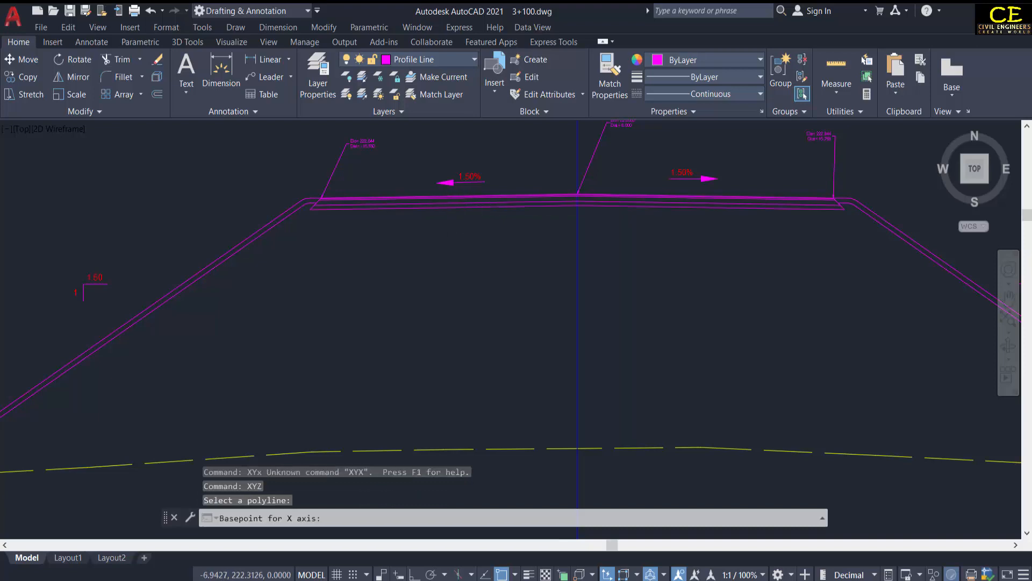
scroll(473, 226, "down", 6)
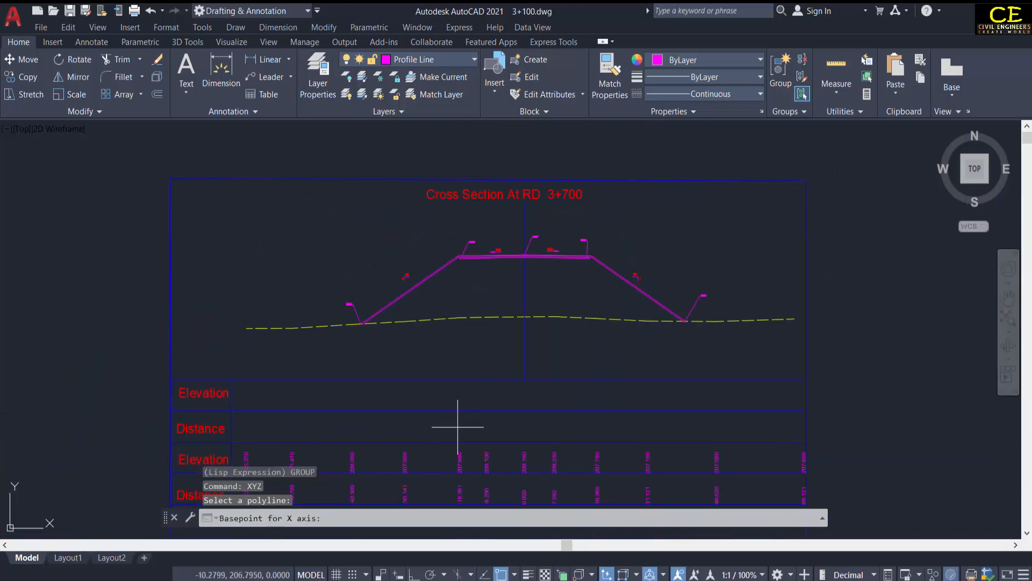
left_click(447, 427)
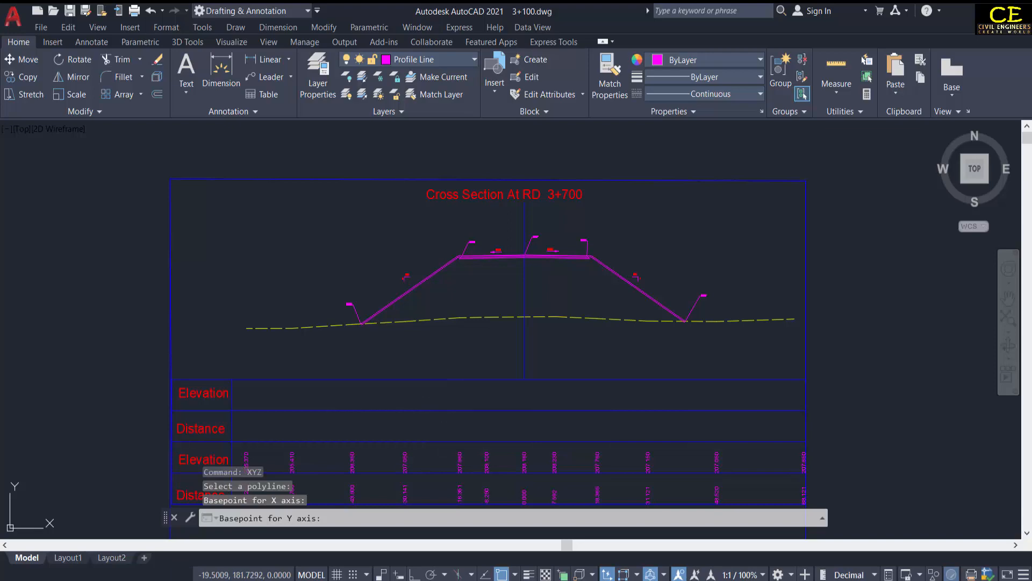
left_click(457, 396)
scroll(479, 396, "up", 4)
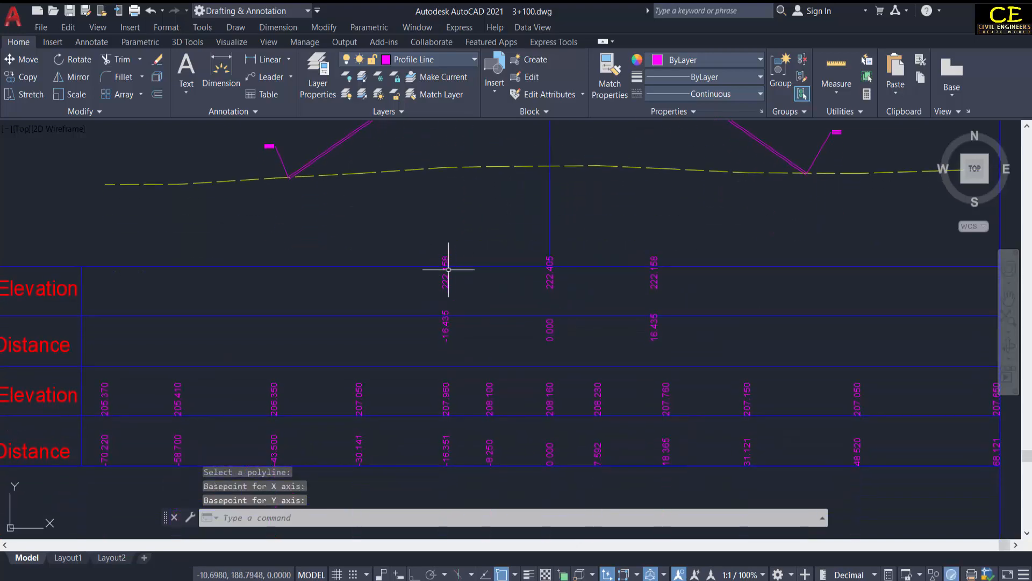
Move the six pavement elevation and distance values straight down so they fit inside the upper Elevation and Distance rows
type("m")
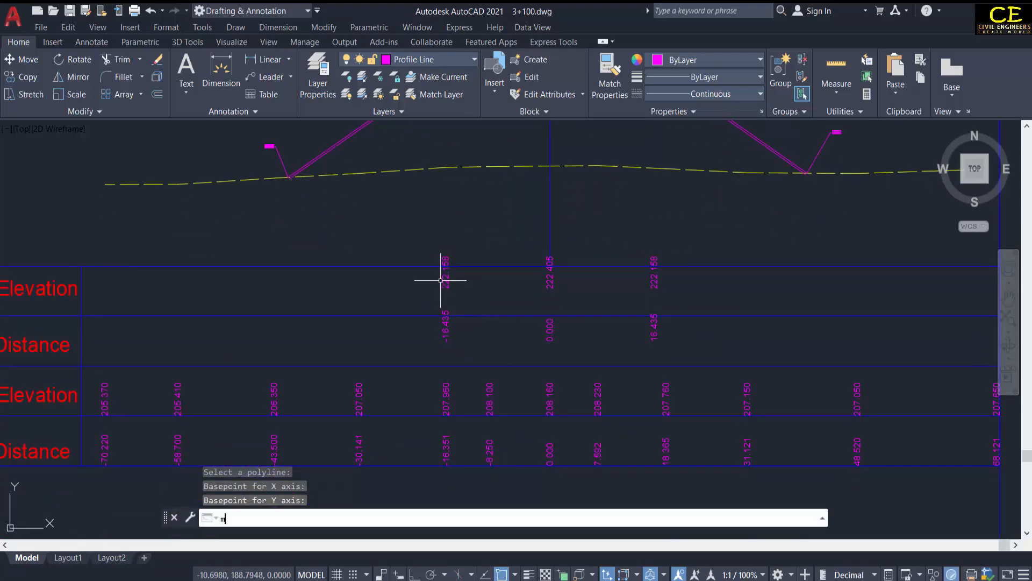
key("Return")
left_click(387, 227)
left_click(661, 338)
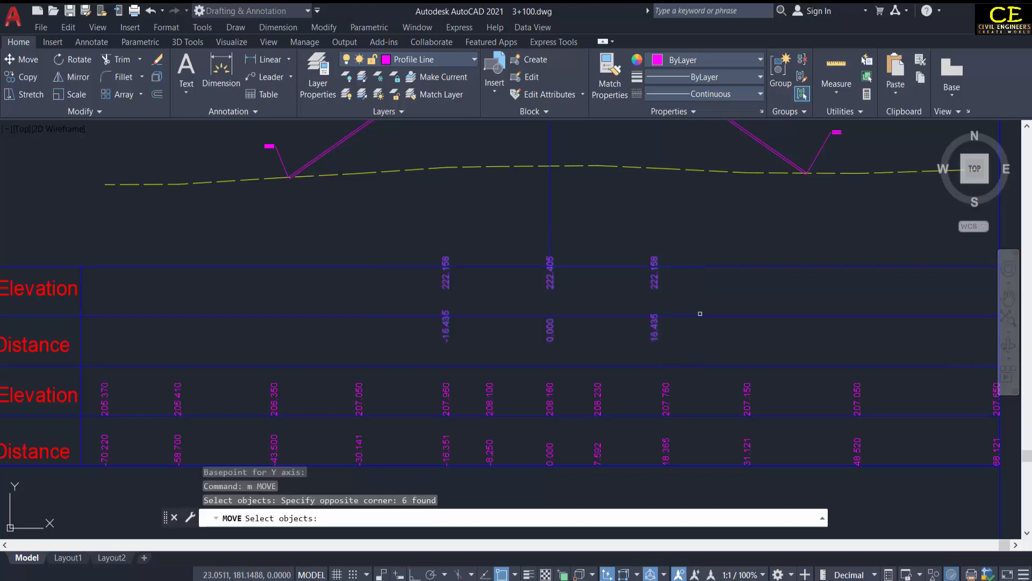
key("Return")
left_click(708, 219)
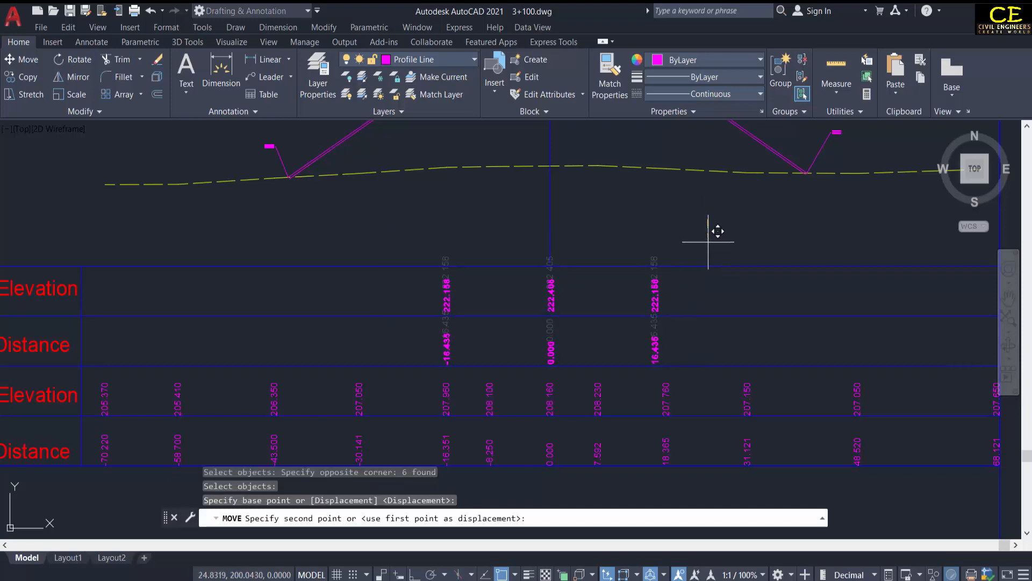
left_click(708, 242)
Review the four Elevation and Distance rows beneath the cross section and select the ground line to compare its vertices with the values
scroll(707, 235, "down", 2)
middle_click_drag(688, 240, 633, 285)
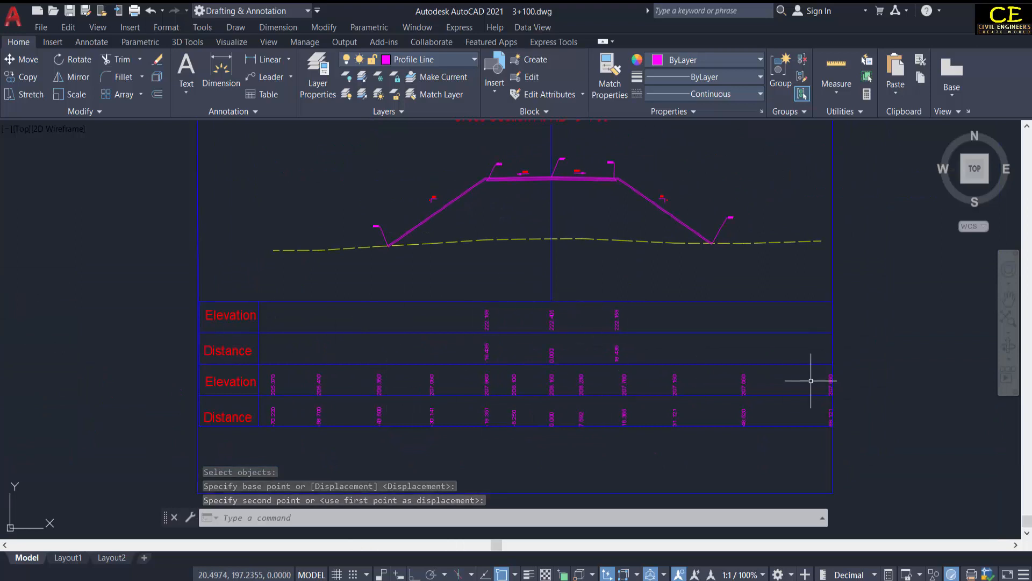
scroll(813, 383, "up", 2)
scroll(581, 376, "down", 2)
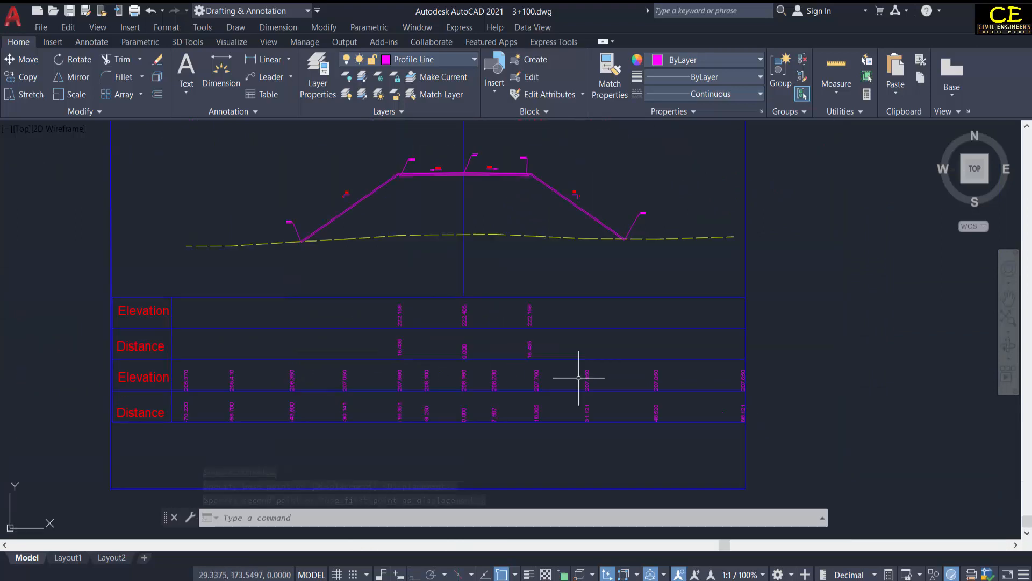
scroll(221, 407, "up", 2)
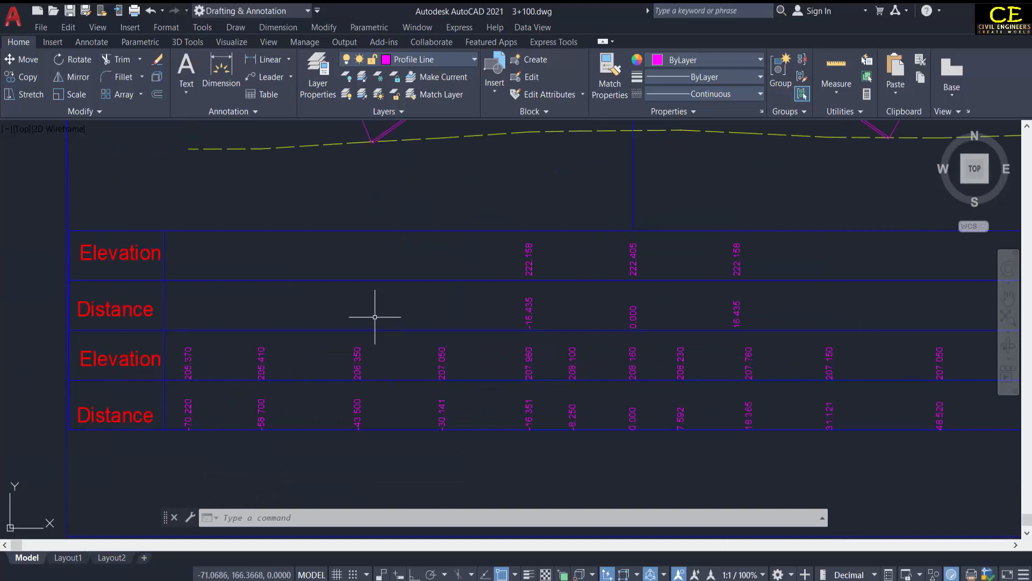
middle_click_drag(374, 317, 359, 408)
left_click(415, 228)
scroll(449, 230, "down", 3)
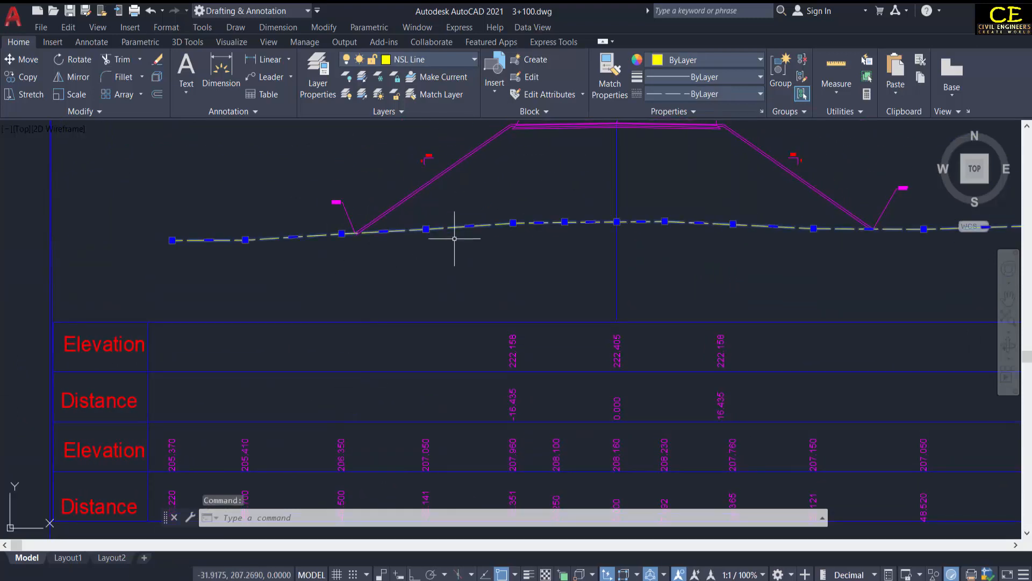
Select the lowest pavement line and compare its vertices with the values in the upper Elevation and Distance rows
key("Escape")
scroll(525, 170, "up", 4)
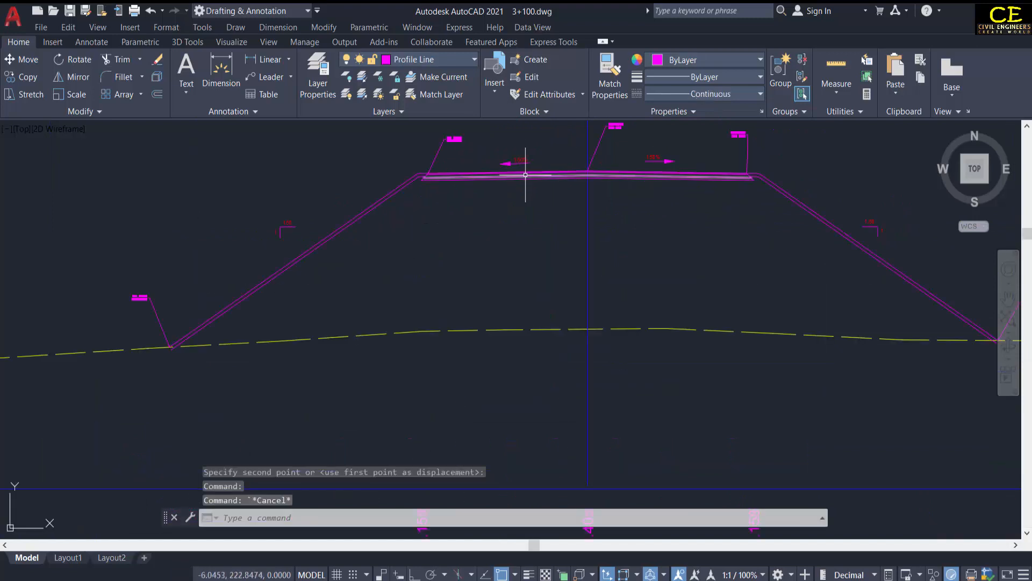
left_click(526, 171)
scroll(589, 239, "down", 2)
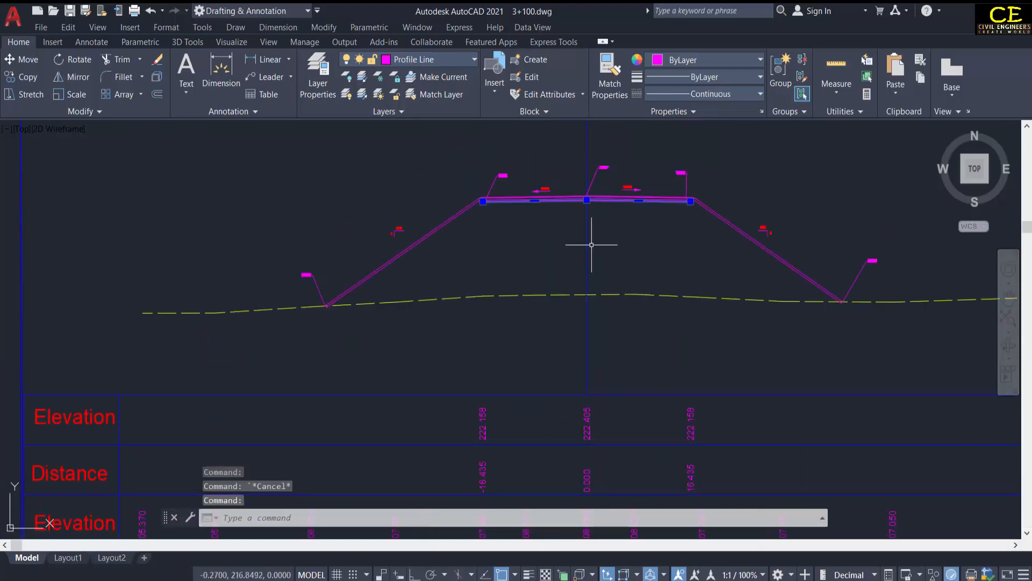
scroll(509, 392, "down", 2)
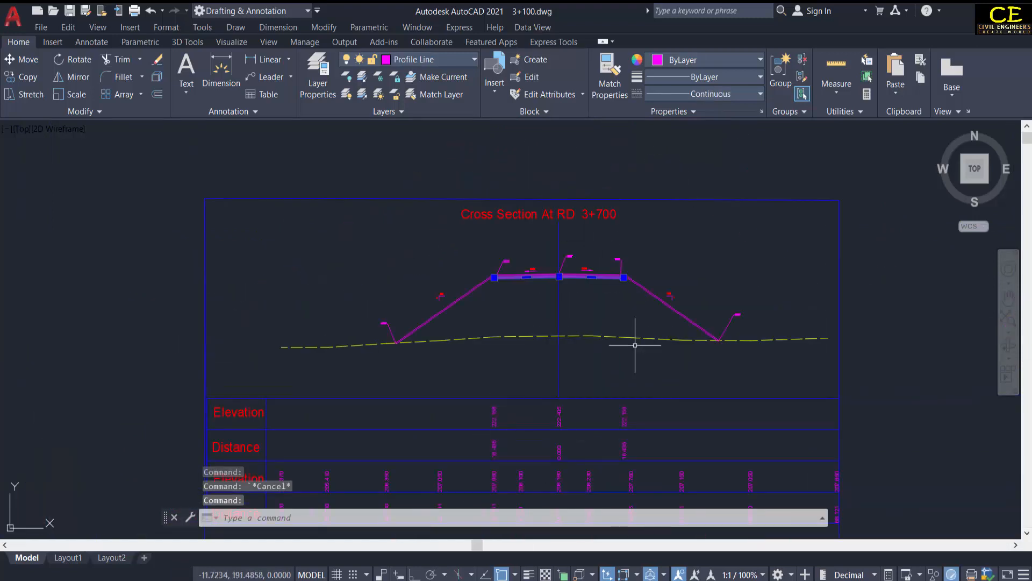
key("Escape")
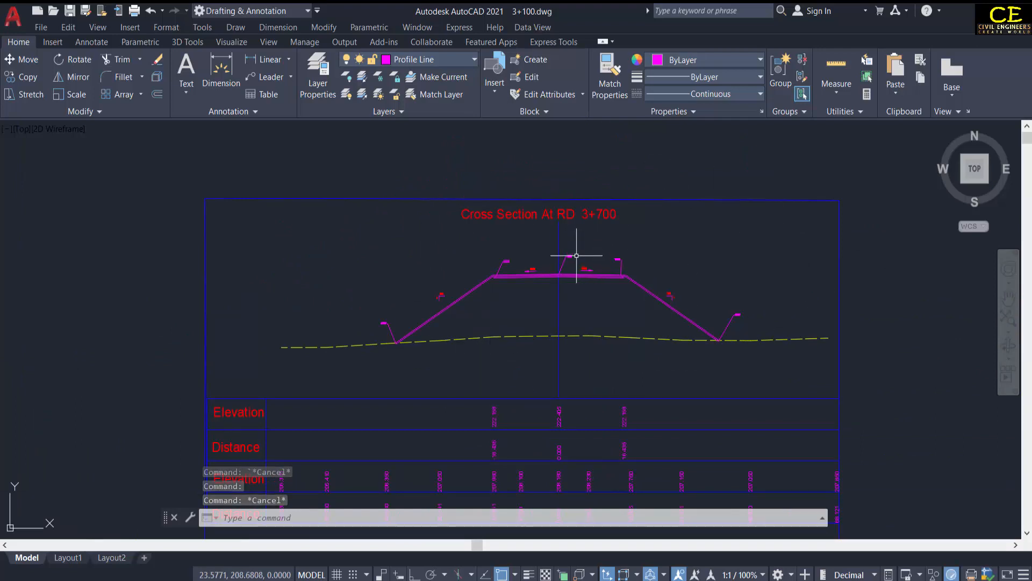
Draw a small rectangle in the upper-left corner of the cross section frame, beside the title
scroll(272, 234, "up", 2)
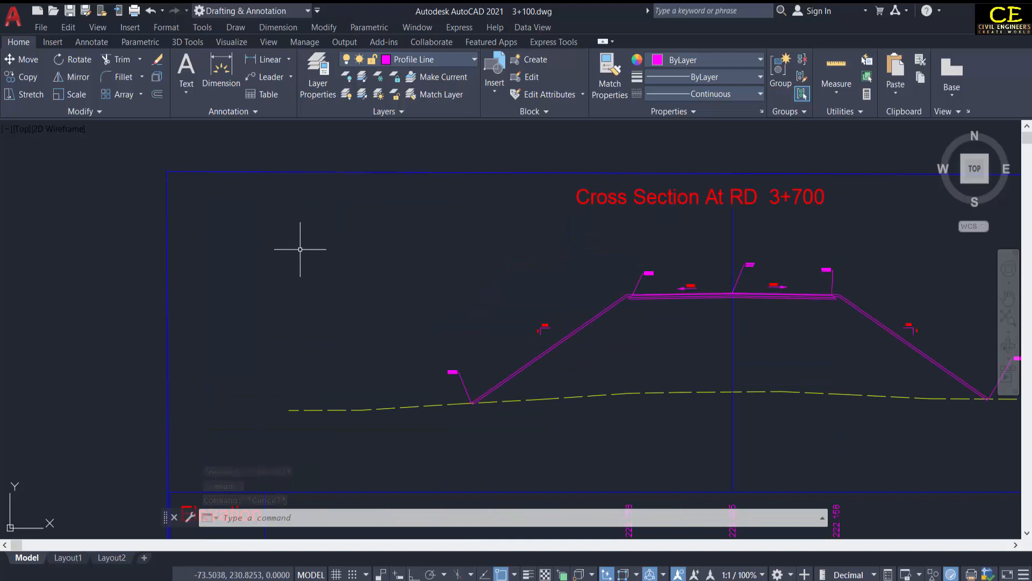
type("REC")
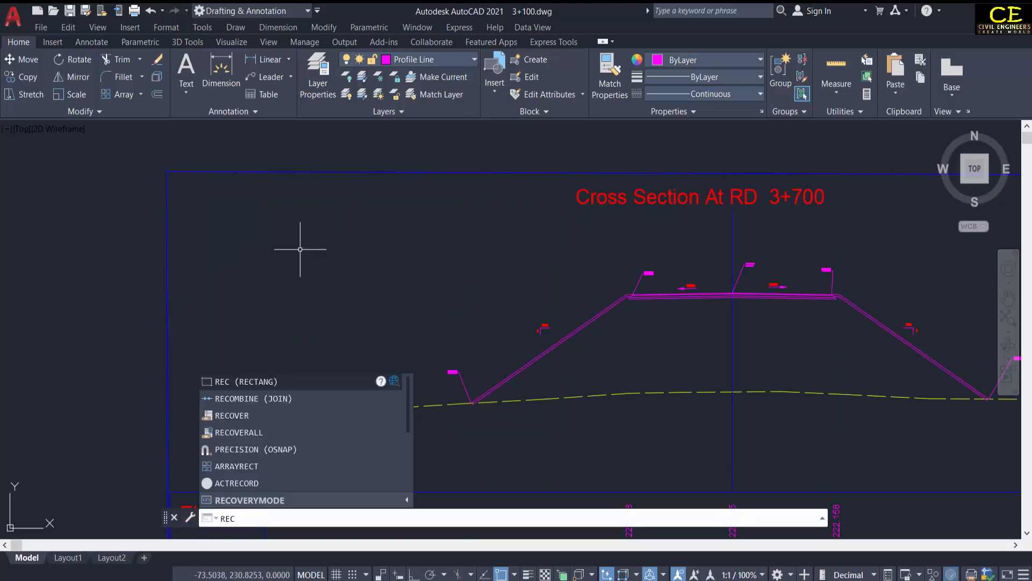
key("Return")
left_click(189, 203)
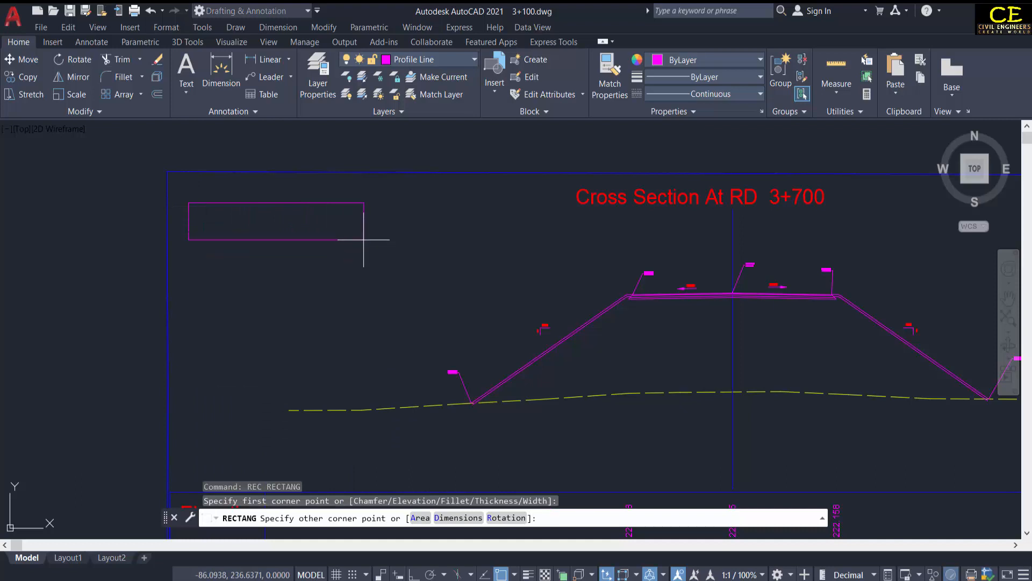
left_click(366, 264)
key("Escape")
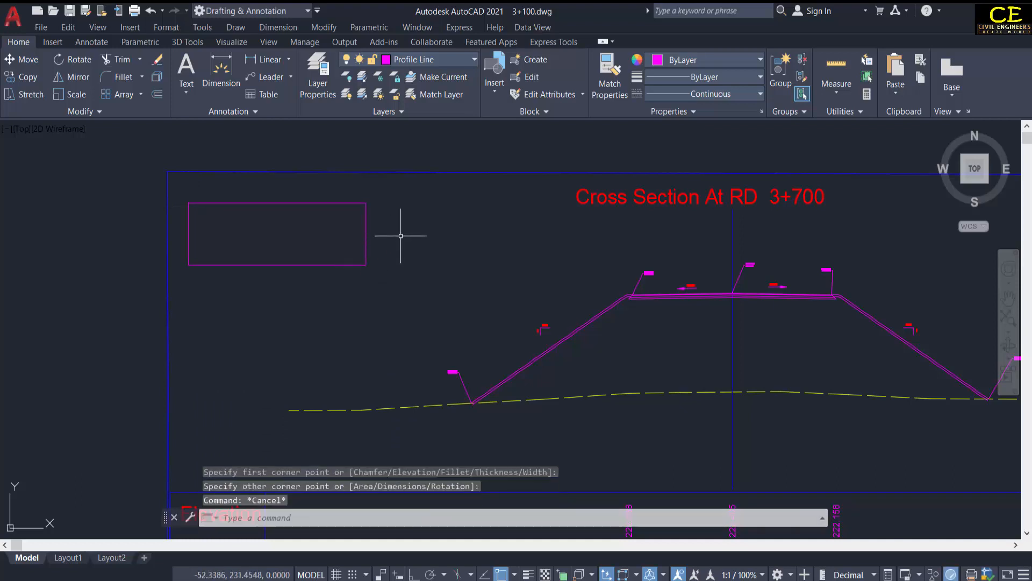
Divide the small rectangle into two rows with a horizontal line between the midpoints of its short sides
type("l")
key("Return")
left_click(189, 234)
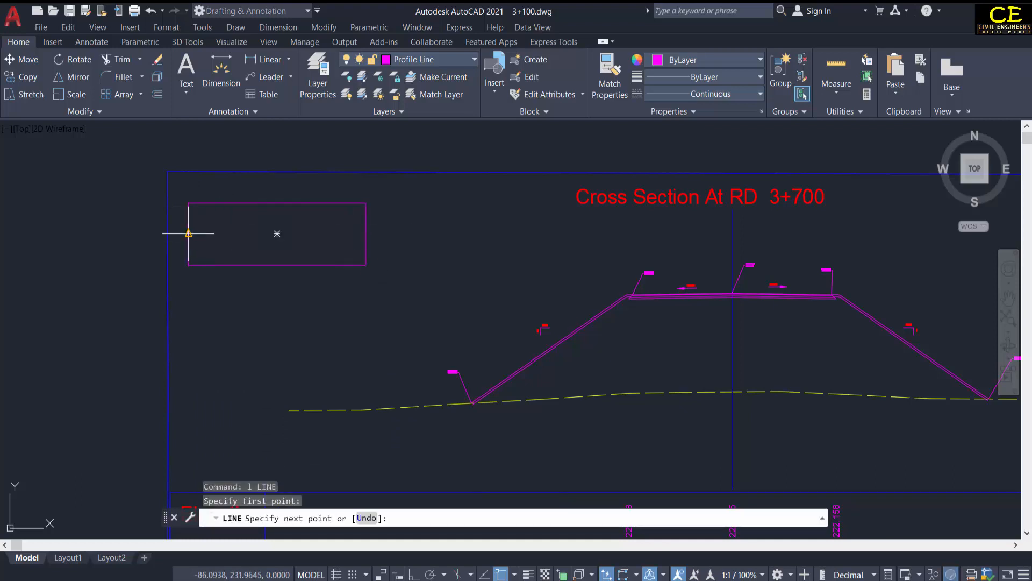
left_click(365, 233)
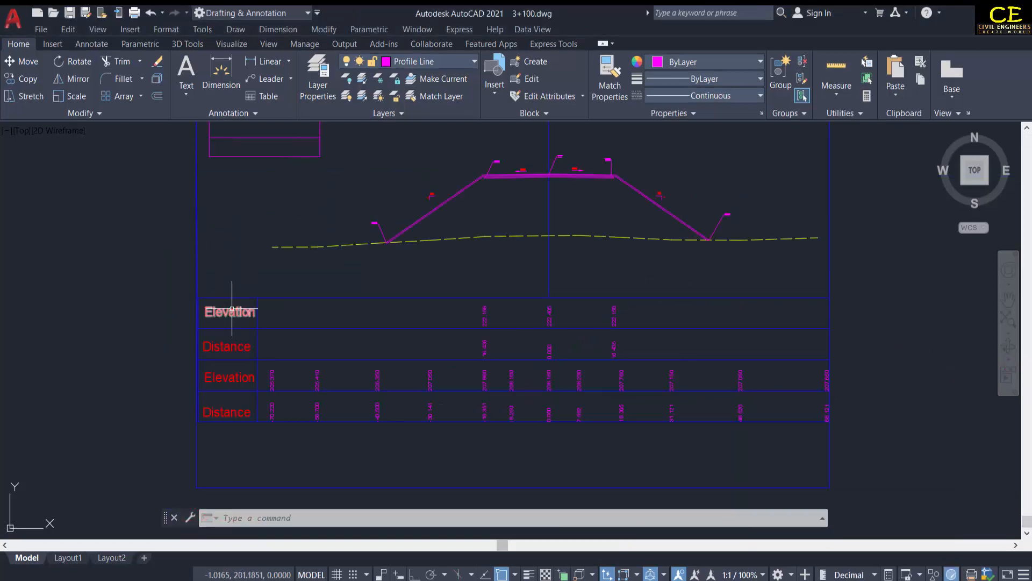
Copy the upper Elevation label into the upper row of the small box and change its text to "Fill Area"
type("co")
key("Return")
left_click(253, 318)
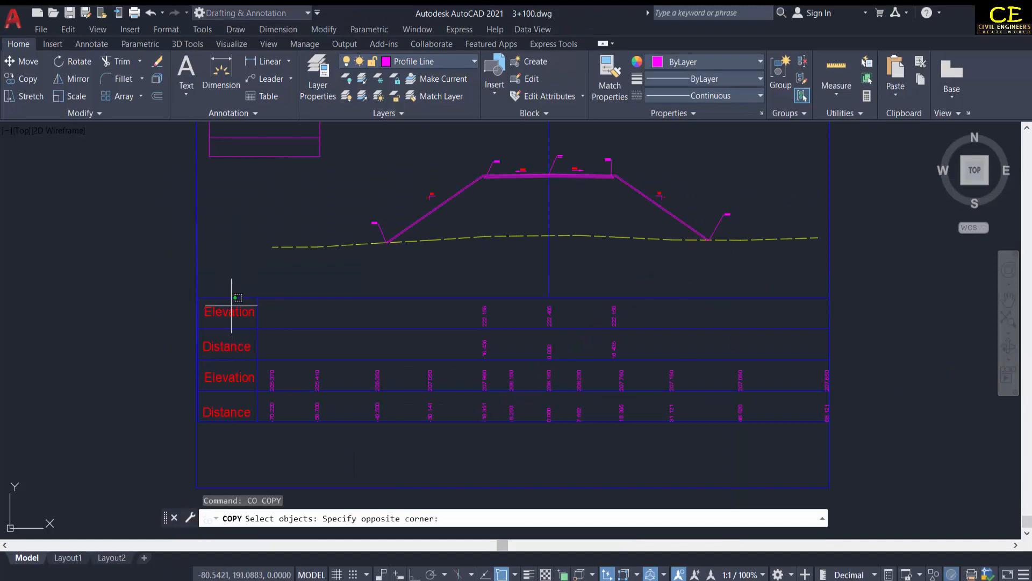
left_click(227, 312)
key("Return")
left_click(294, 312)
middle_click_drag(304, 204, 305, 336)
scroll(313, 295, "up", 2)
left_click(327, 240)
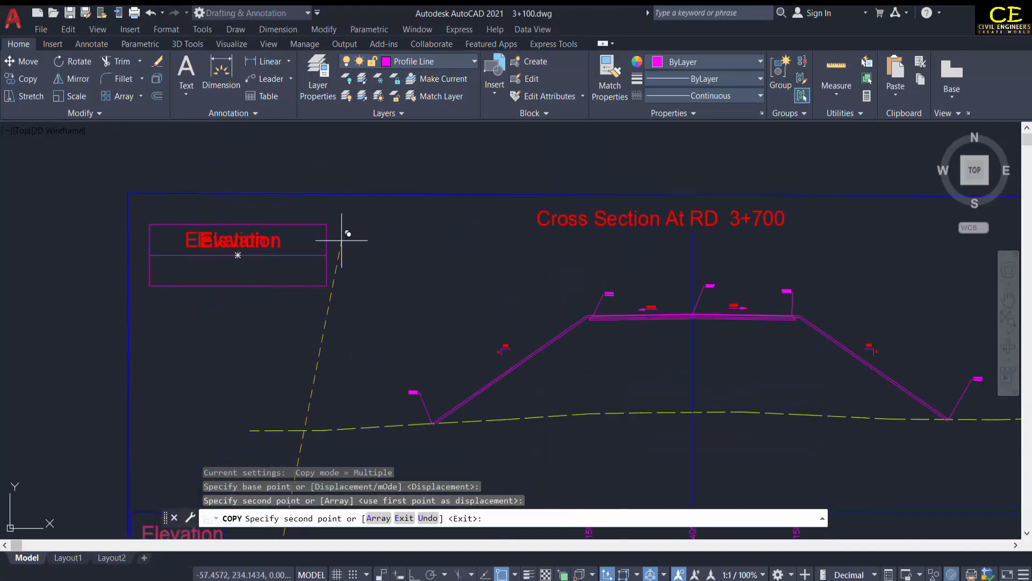
key("Escape")
double_click(234, 244)
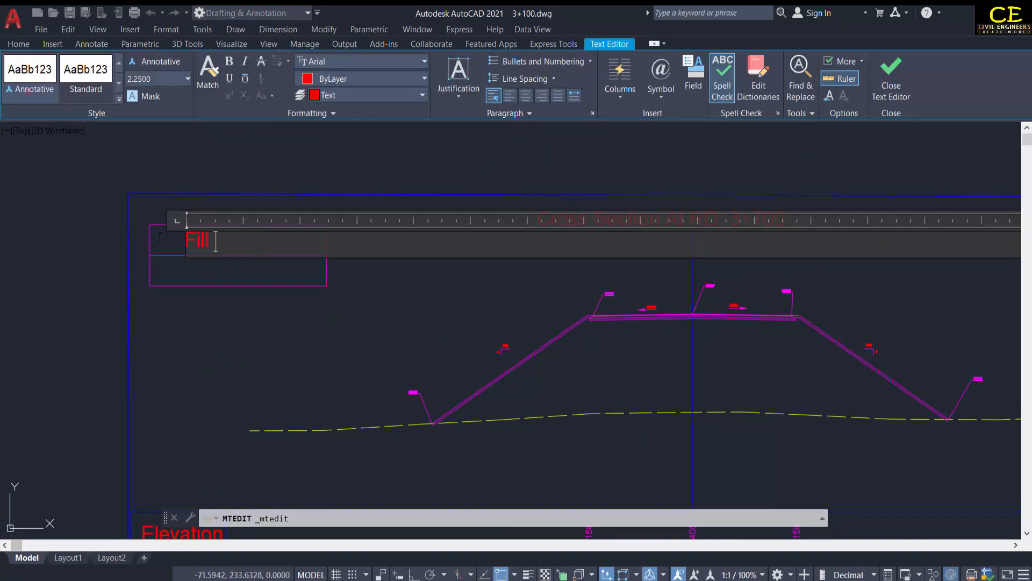
left_click(218, 396)
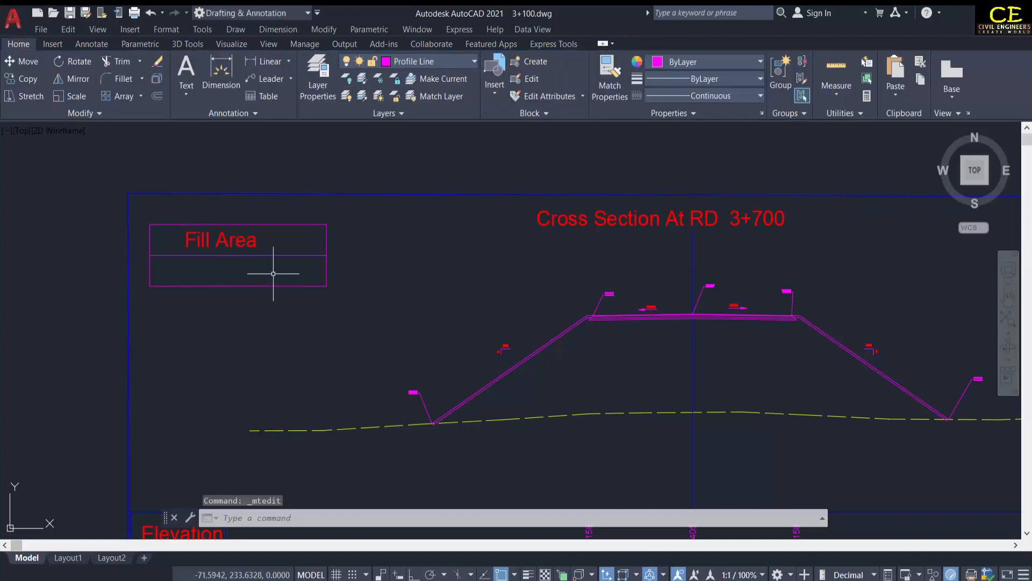
Trim away the vertical centre line between the pavement and the ground line
middle_click_drag(548, 309, 420, 259)
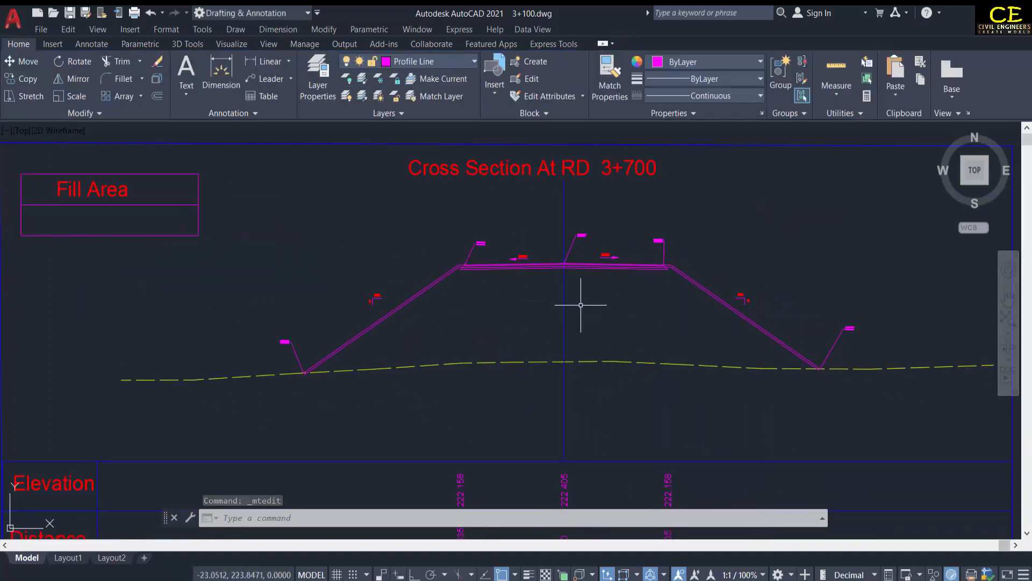
type("tr")
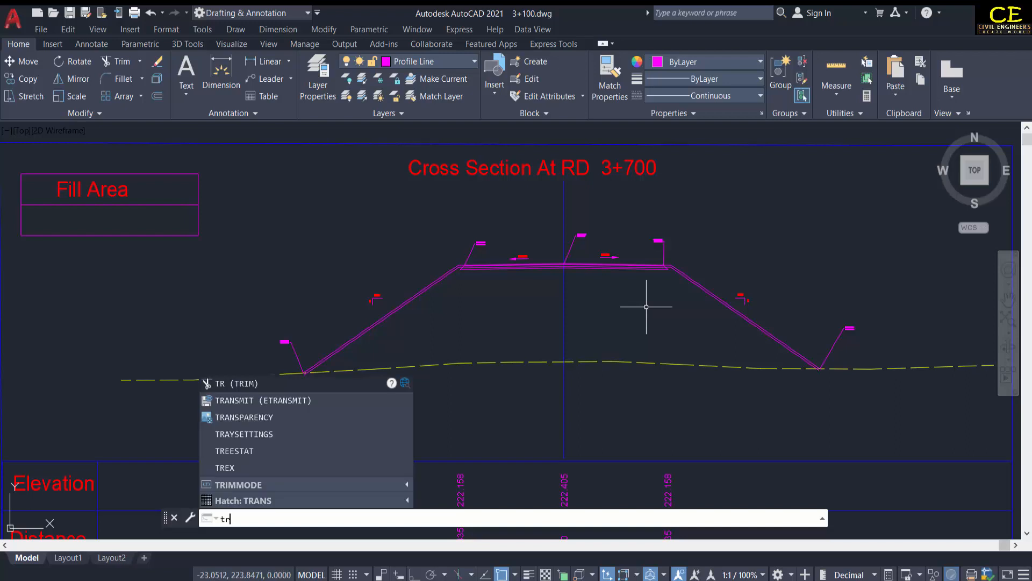
key("Return")
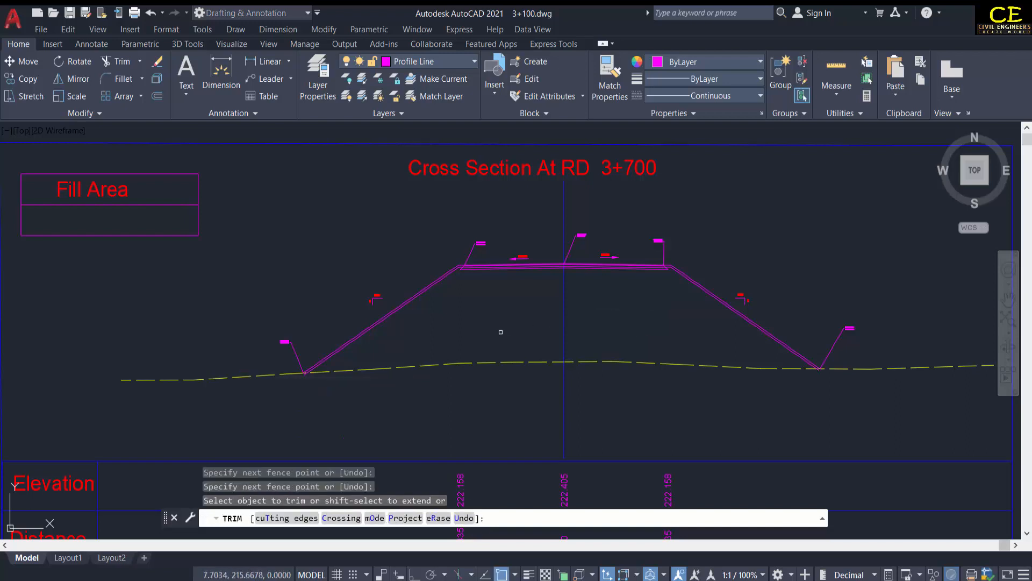
left_click(564, 304)
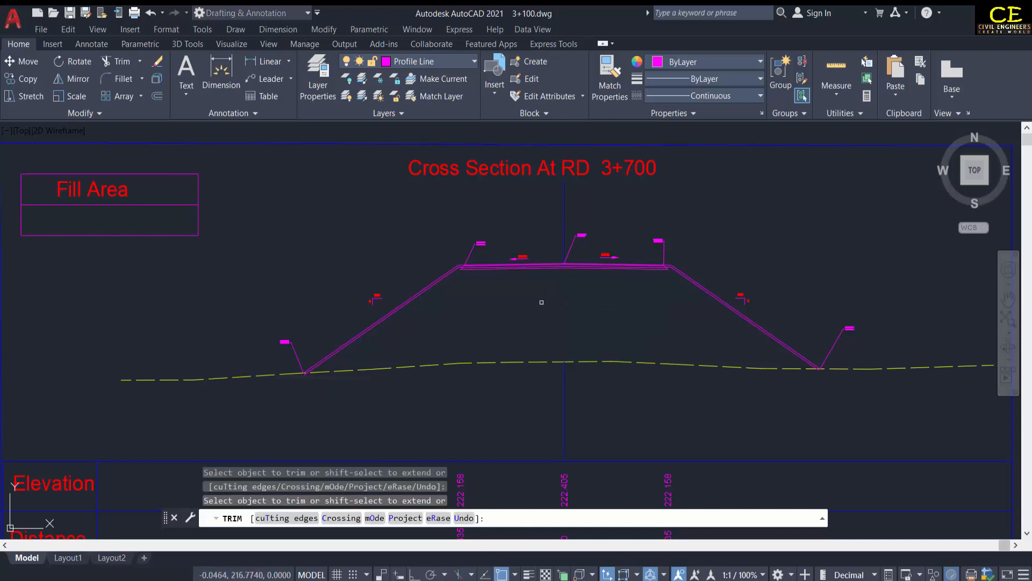
key("Escape")
Select the lowest pavement line to check the upper limit of the embankment fill area
scroll(542, 290, "up", 5)
left_click(418, 235)
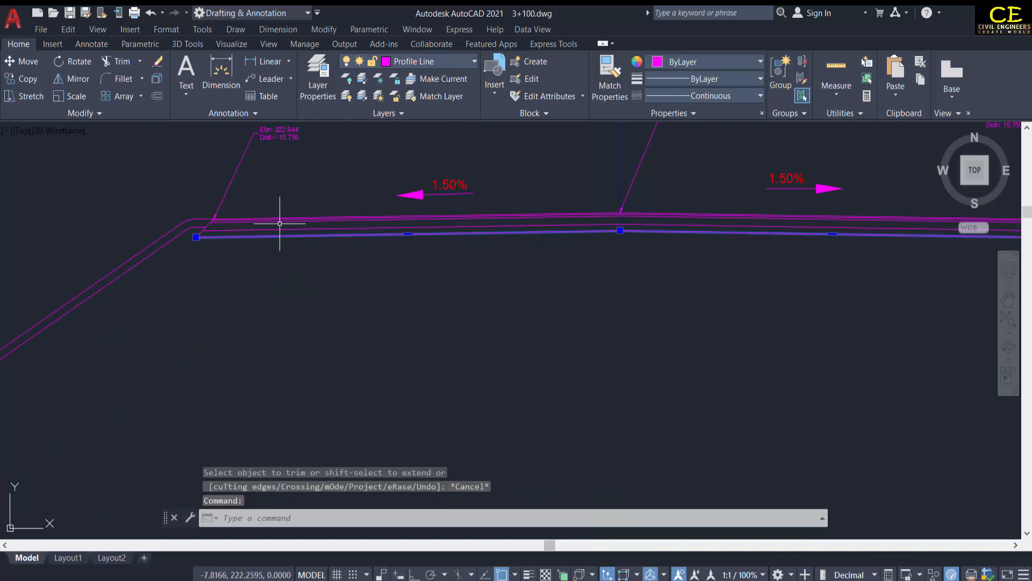
scroll(285, 220, "down", 2)
scroll(211, 333, "down", 2)
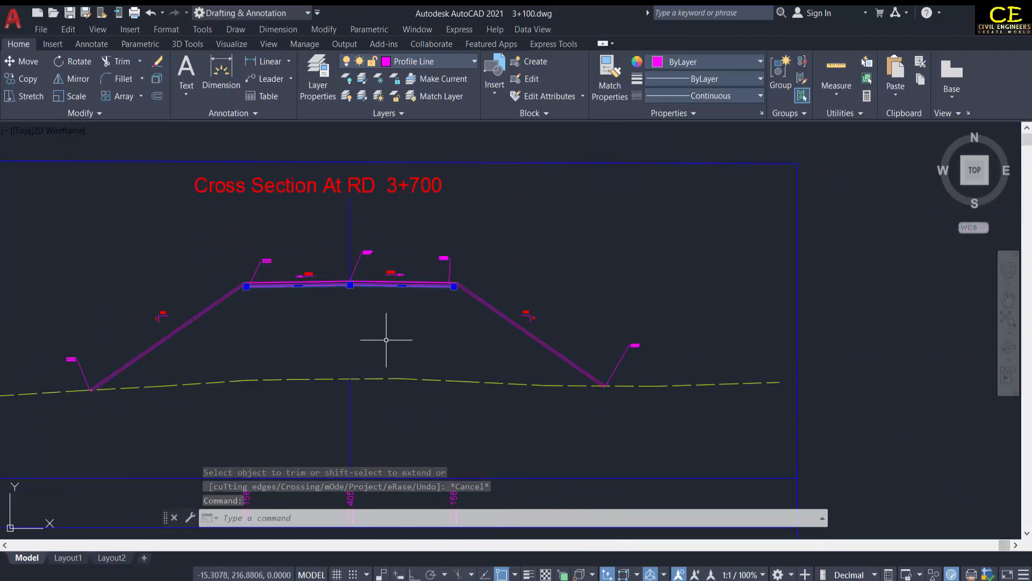
middle_click_drag(392, 307, 511, 311)
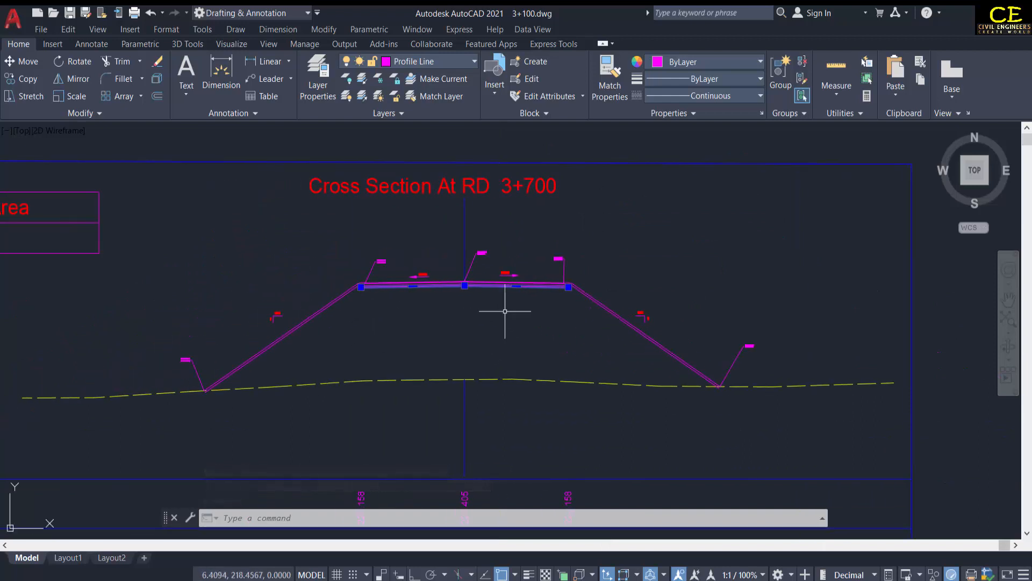
key("Escape")
Create a boundary polyline around the fill region enclosed by the lowest pavement line, side slopes and ground line
type("BO")
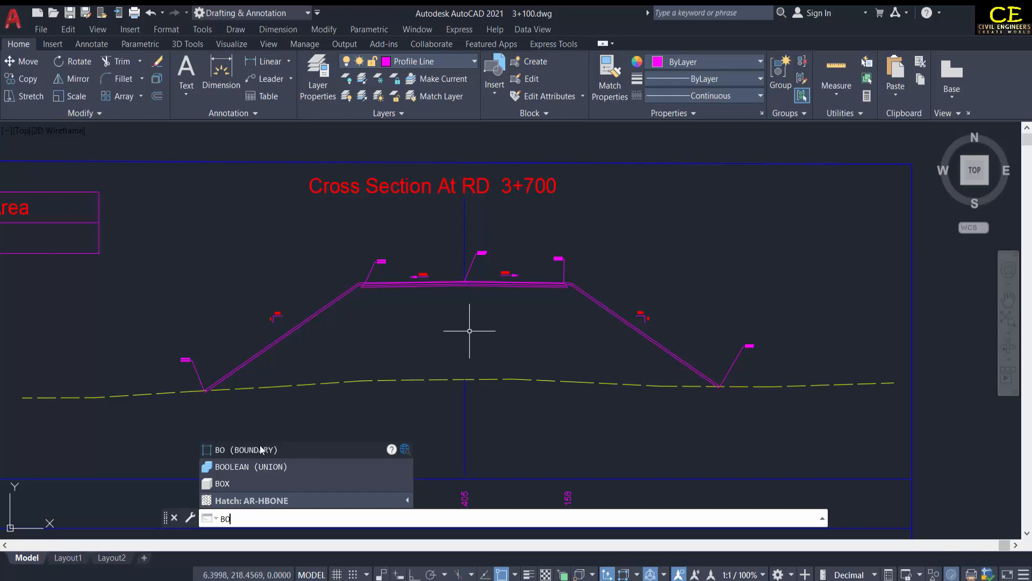
left_click(259, 449)
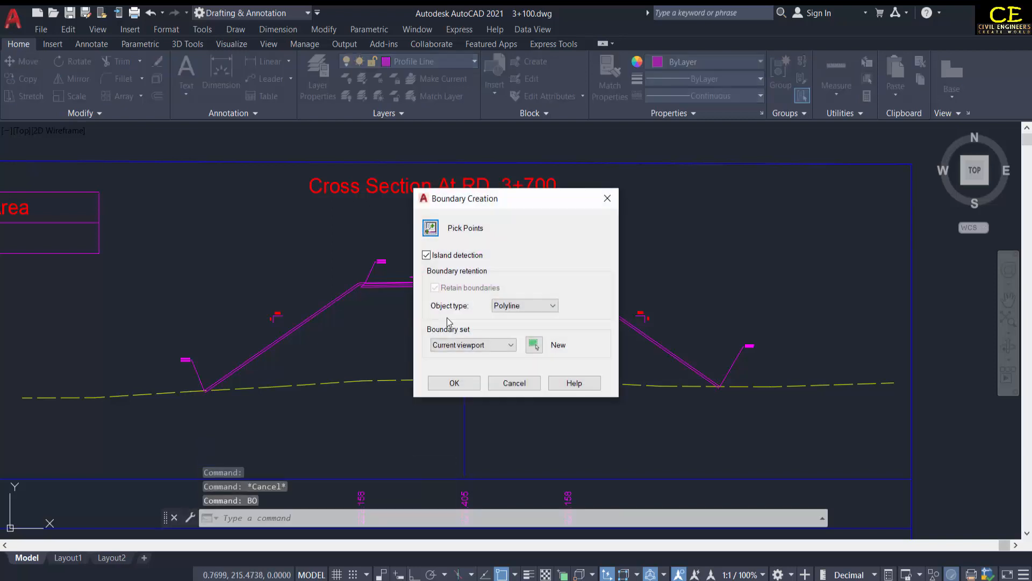
left_click(431, 230)
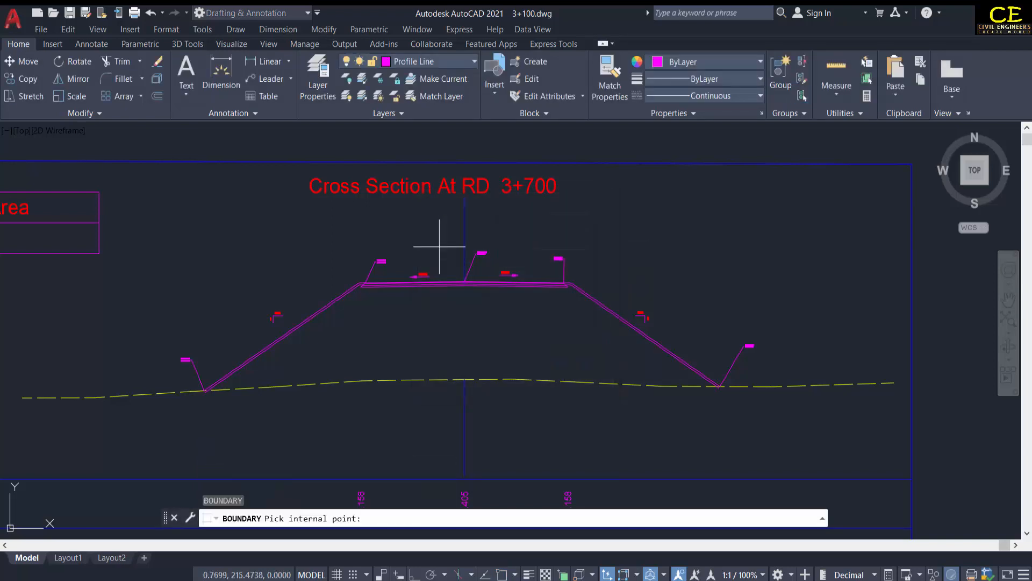
left_click(424, 331)
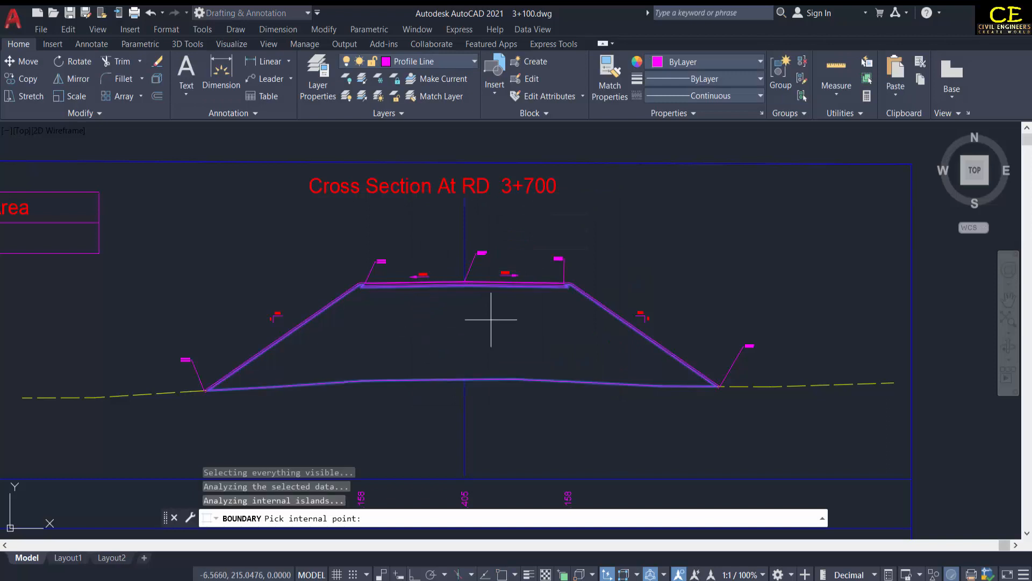
key("Return")
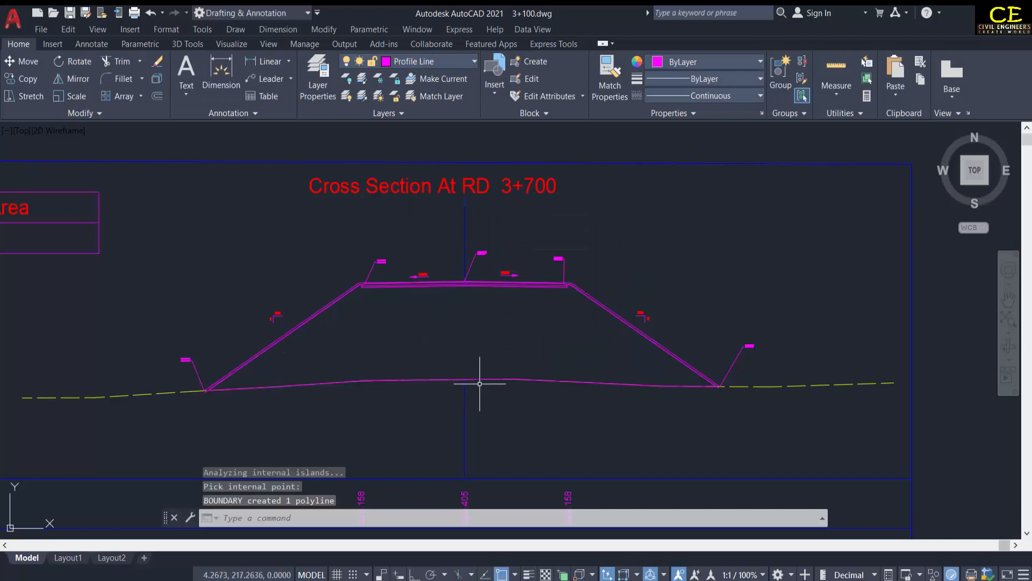
Set the colour of the fill boundary polyline to Green
left_click(479, 382)
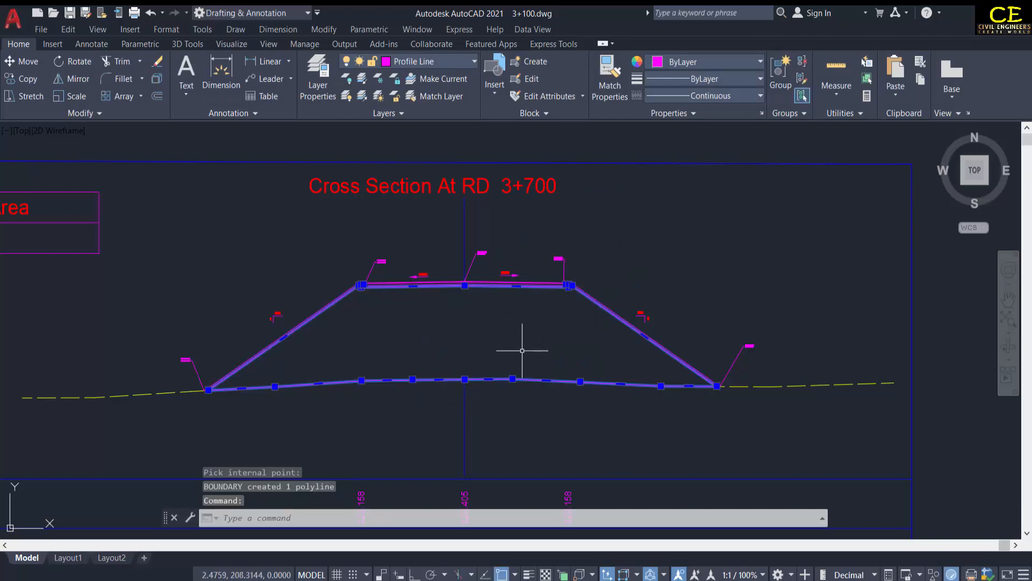
left_click(675, 72)
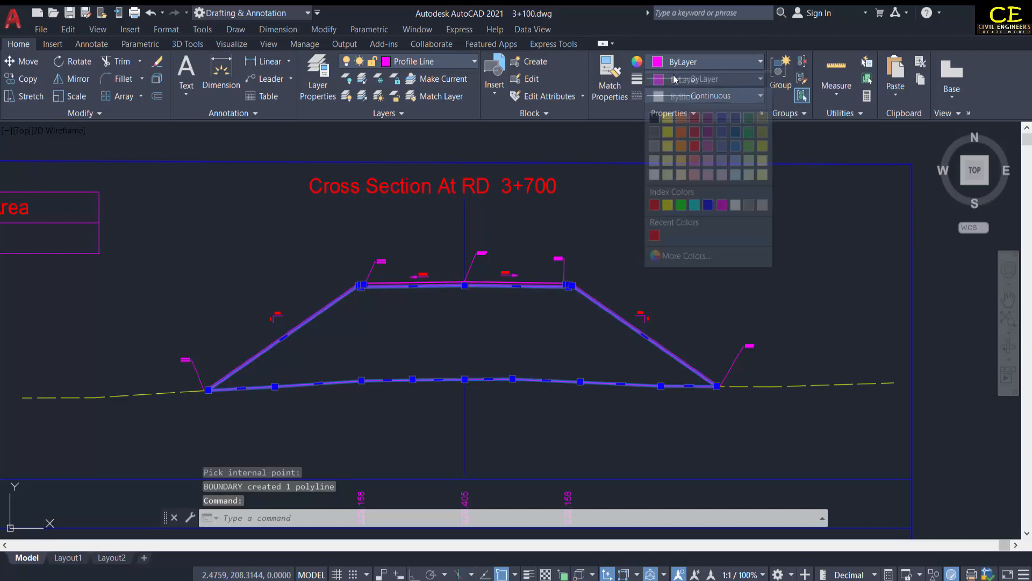
left_click(680, 206)
key("Escape")
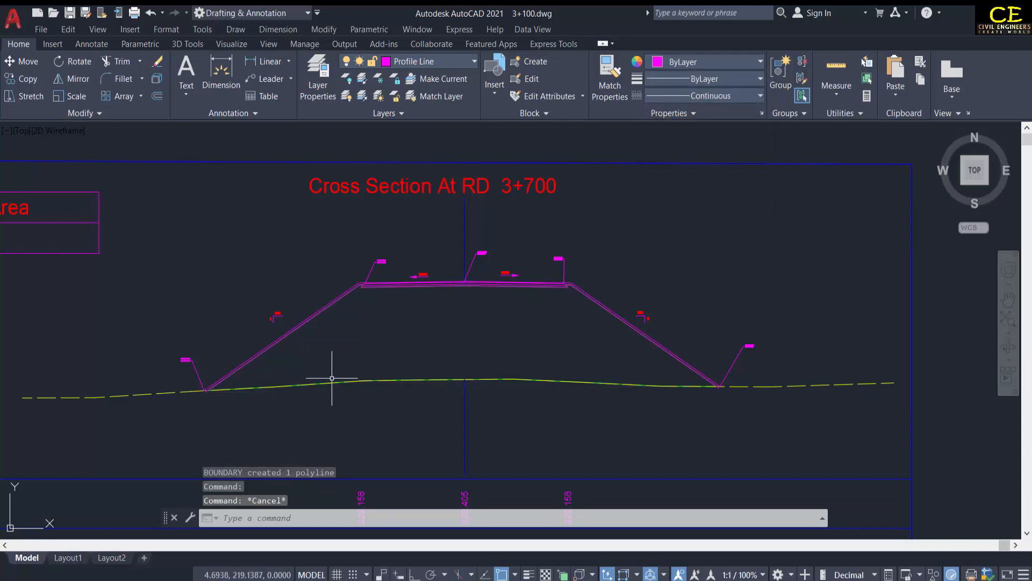
Move the green fill boundary out of the embankment to the empty space right of the cross section frame
left_click(379, 380)
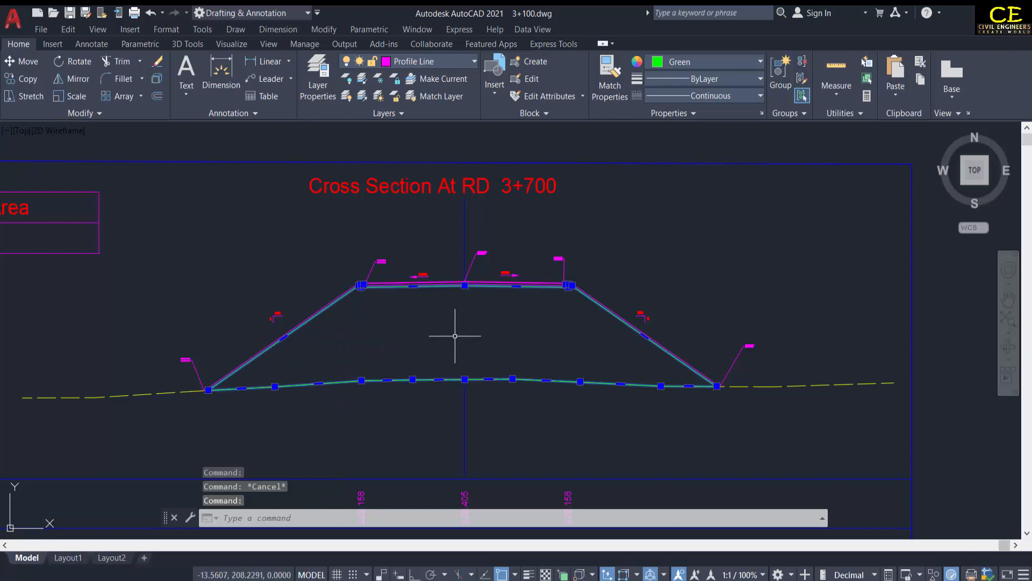
scroll(420, 312, "down", 2)
type("m")
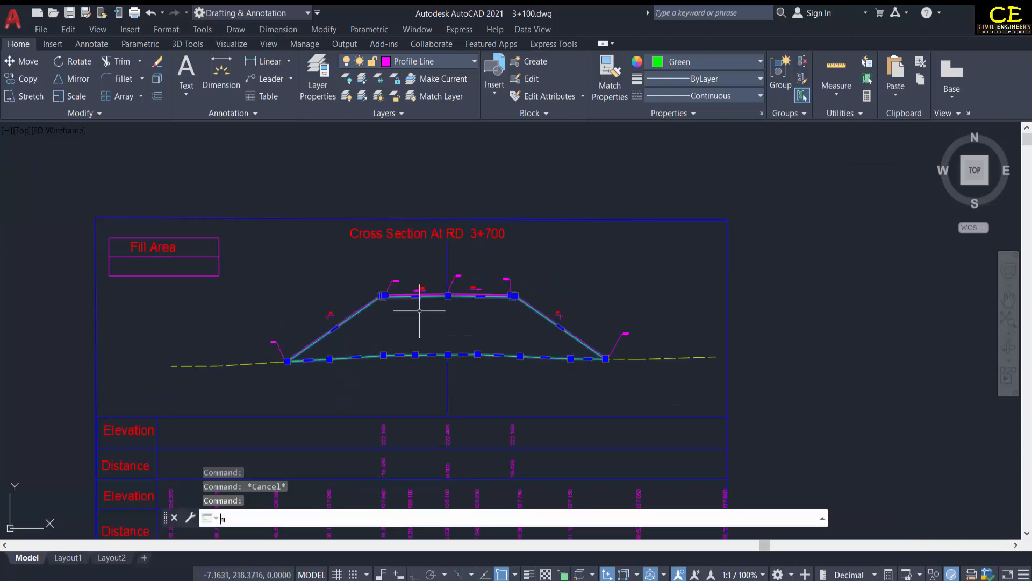
key("Return")
left_click(397, 183)
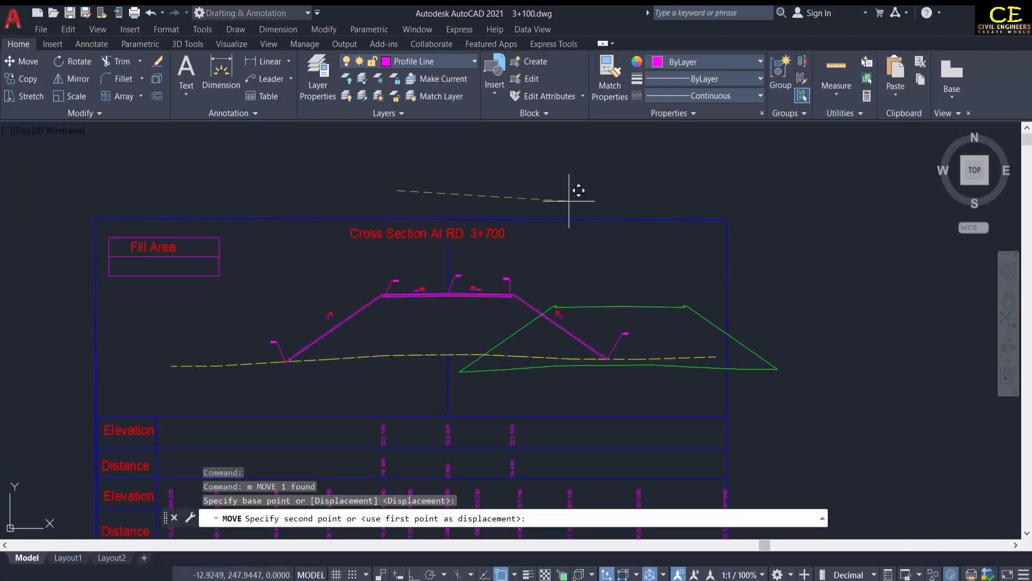
middle_click_drag(722, 202, 453, 189)
key("Escape")
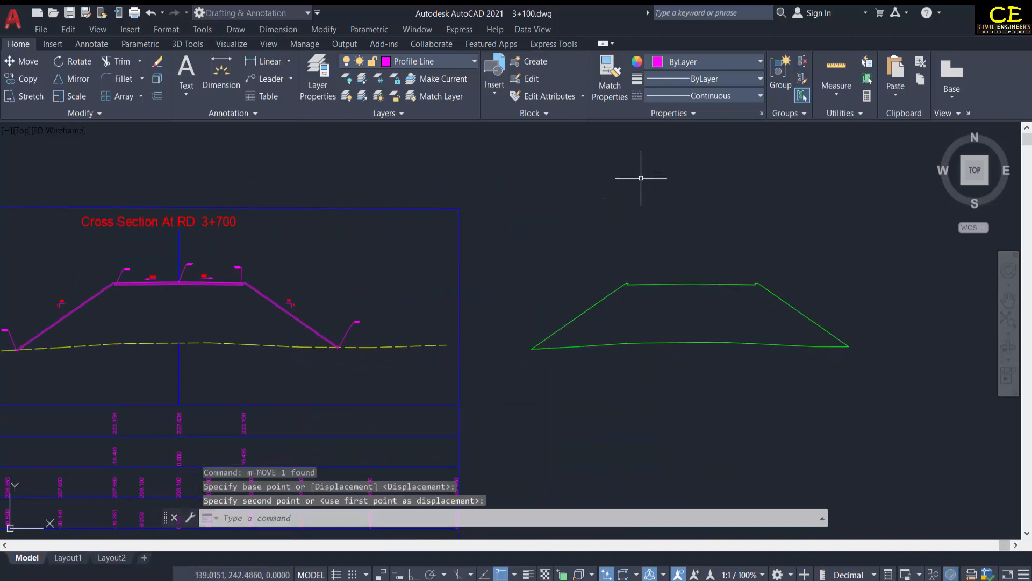
Examine the pavement layers along the embankment top on both sides of the centreline, checking the upper limit of the fill
middle_click_drag(449, 299, 513, 290)
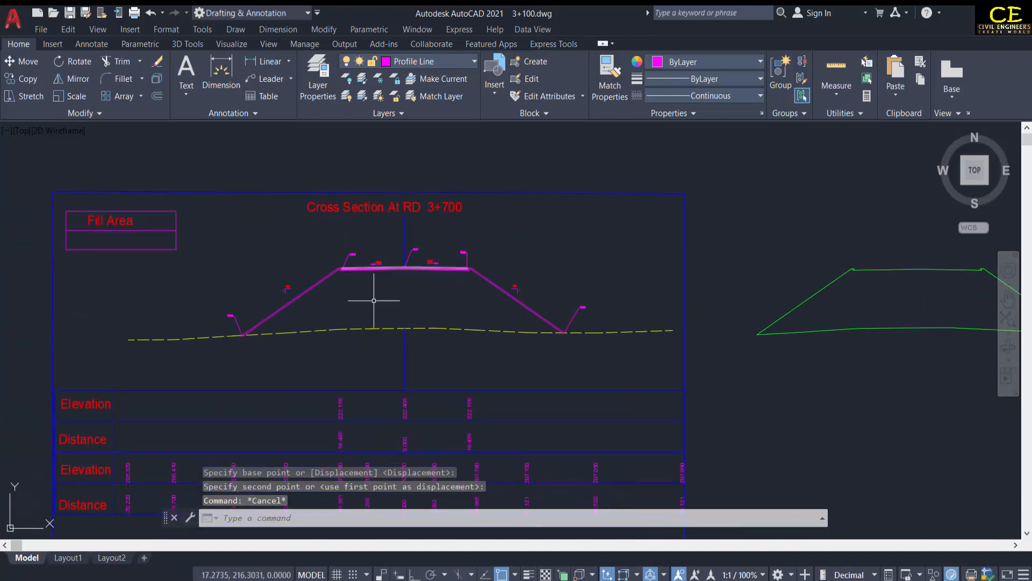
scroll(341, 261, "up", 3)
scroll(340, 261, "up", 4)
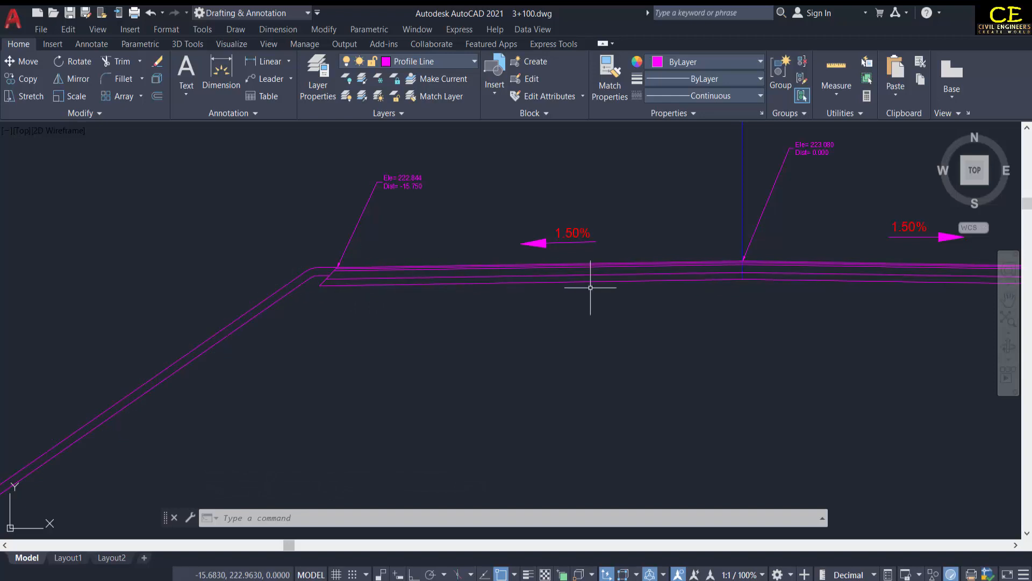
middle_click_drag(767, 293, 297, 301)
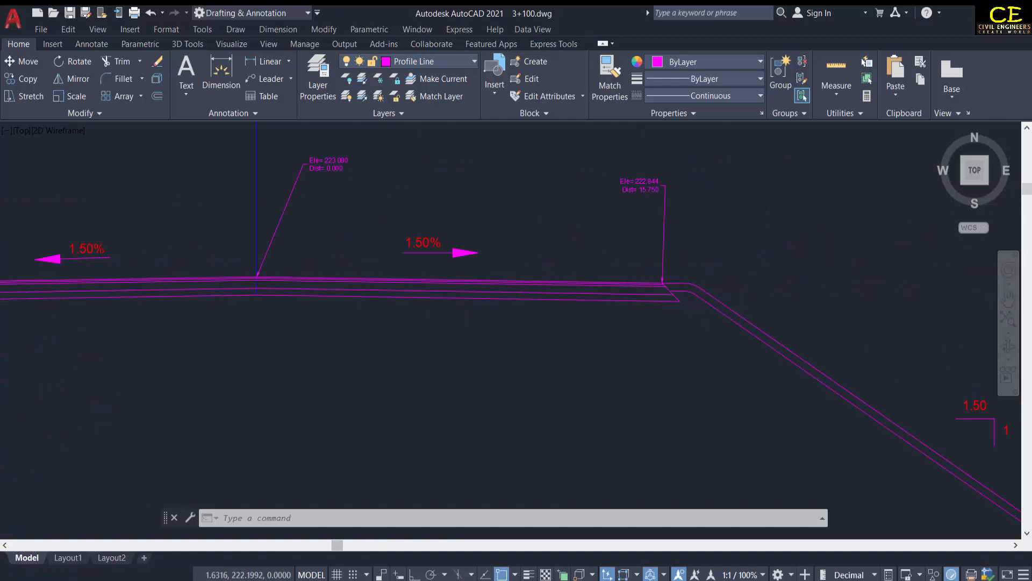
scroll(698, 306, "down", 6)
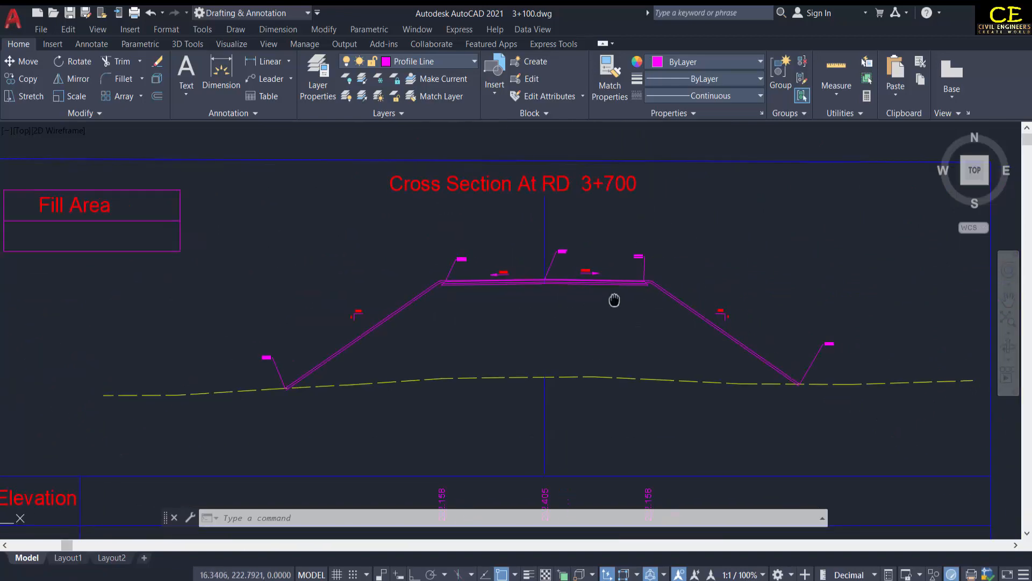
middle_click_drag(615, 299, 260, 281)
scroll(406, 280, "down", 2)
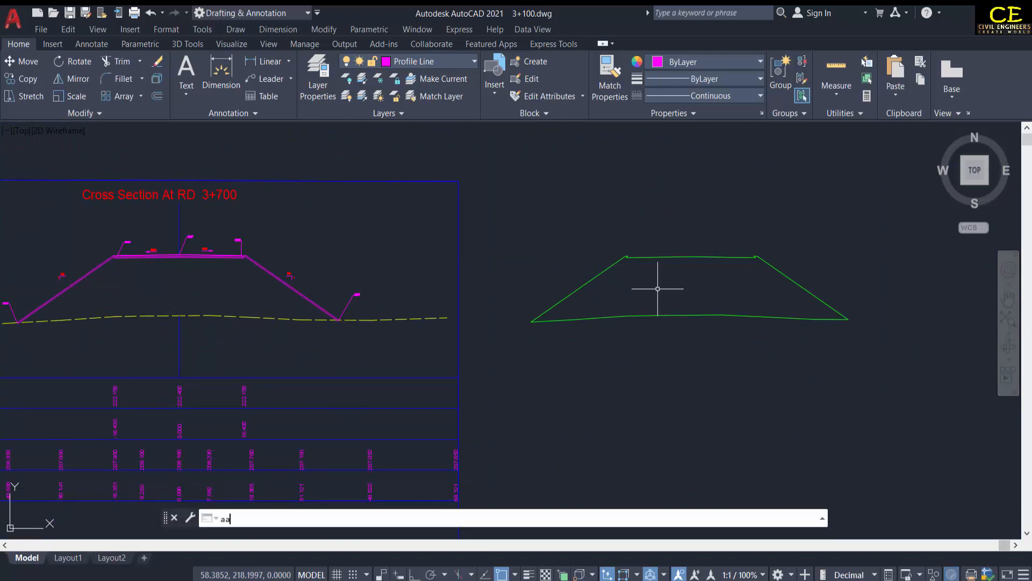
Measure the area of the green fill boundary with the AREA command's Object option
key("Return")
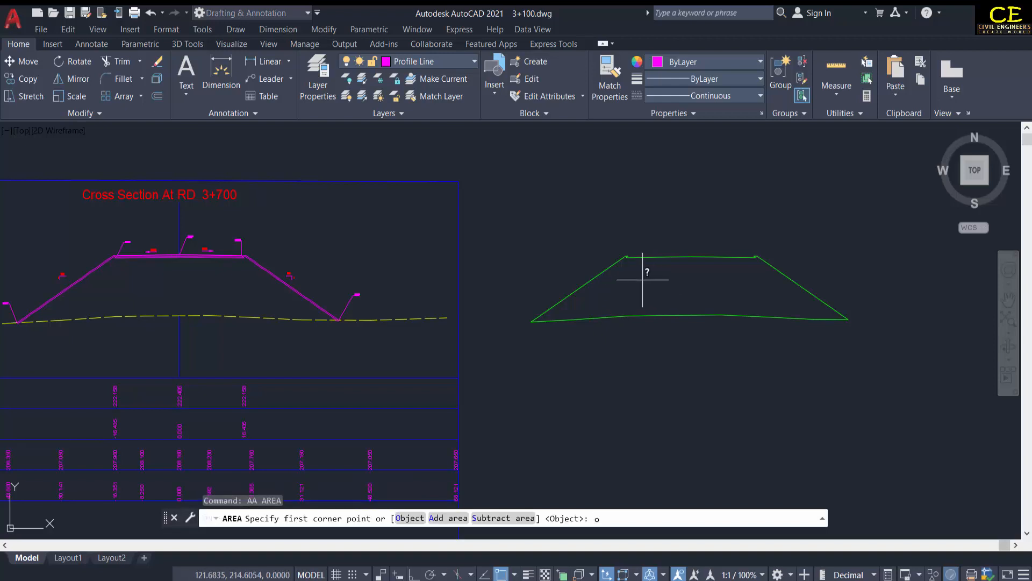
key("Return")
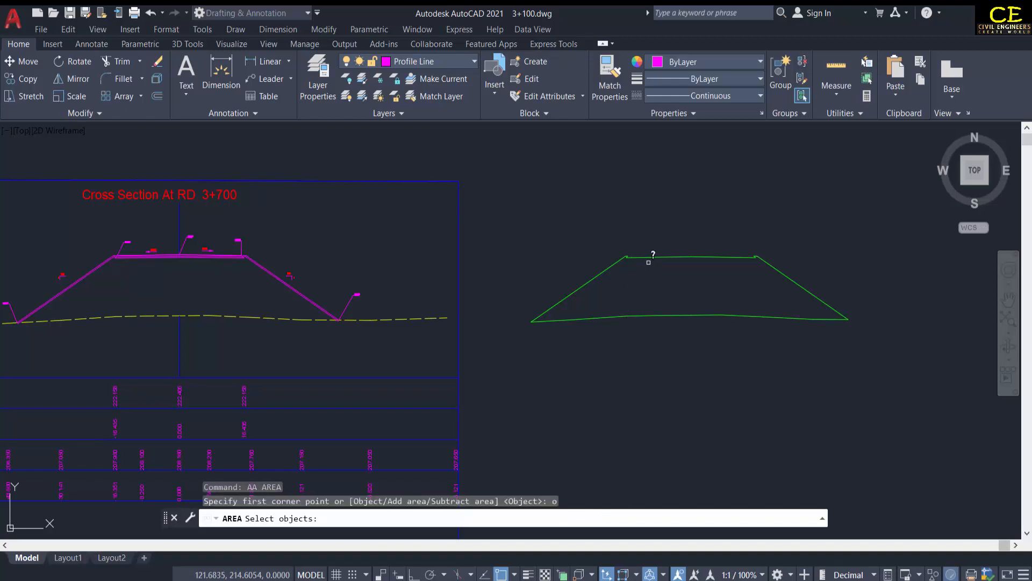
left_click(649, 259)
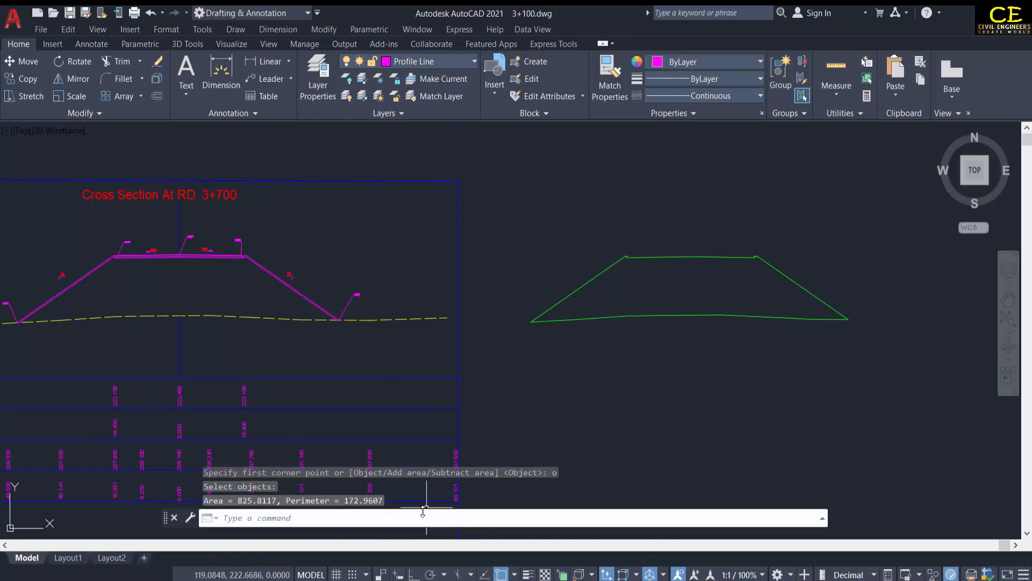
Copy the area result from the command history and paste it as the text "Area = 825.8117" inside the green boundary
left_click_drag(421, 507, 422, 455)
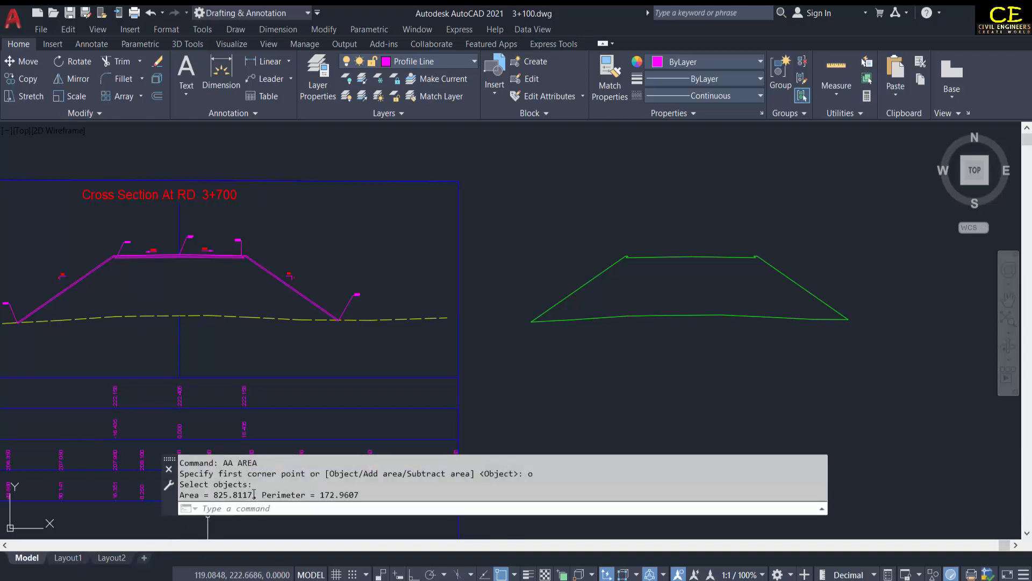
left_click_drag(251, 494, 182, 495)
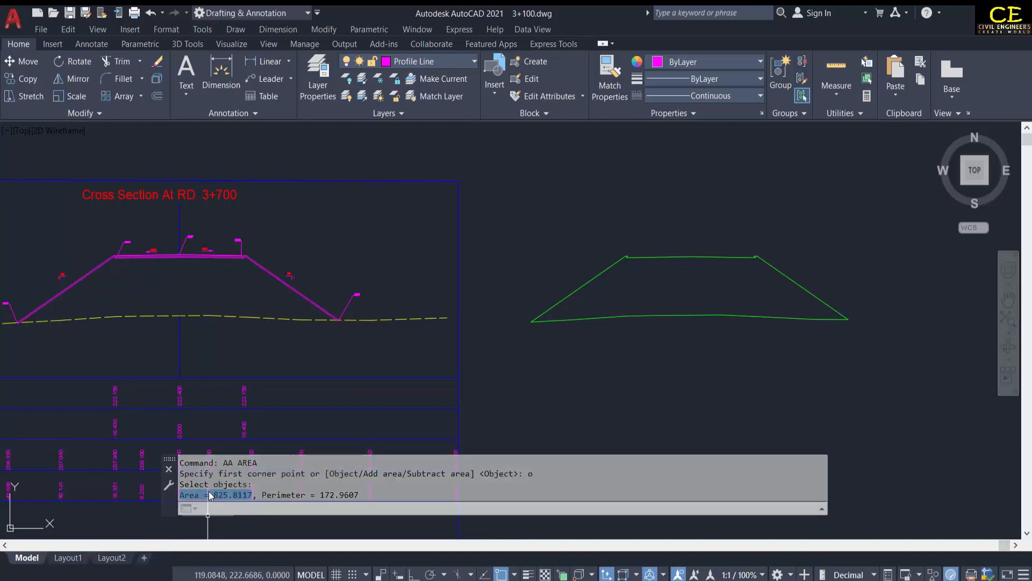
right_click(209, 497)
left_click(243, 395)
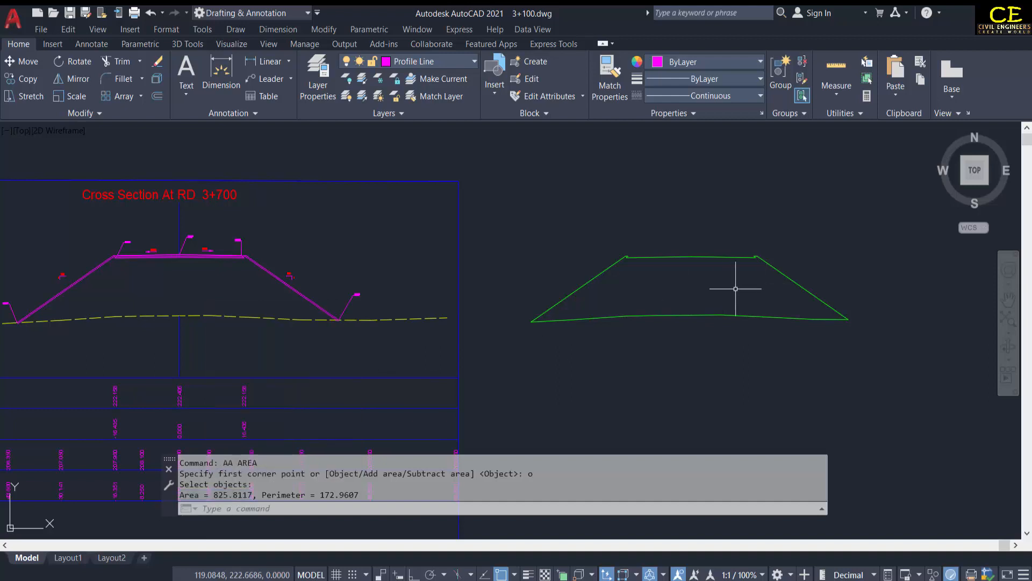
key("ctrl+v")
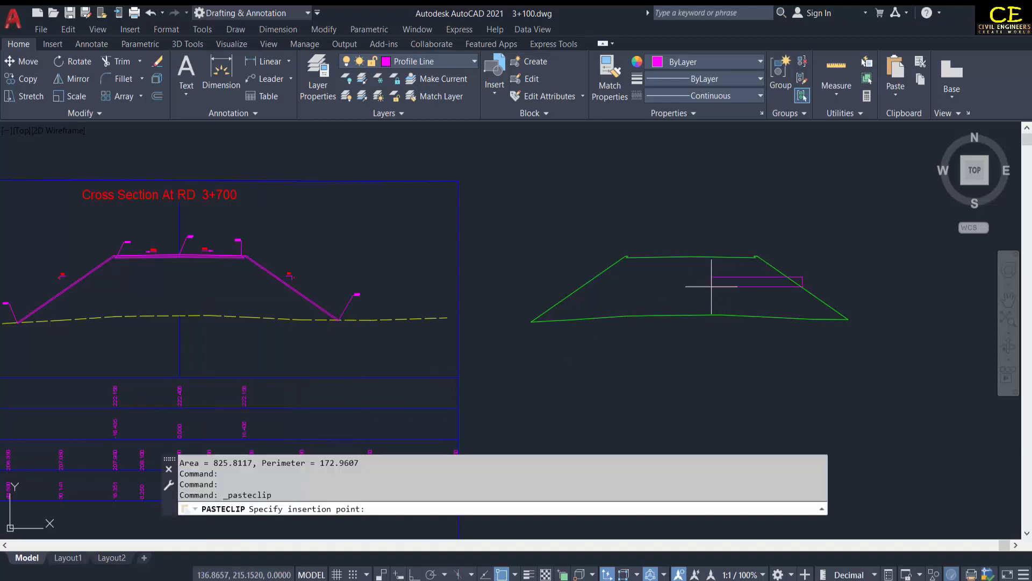
key("Escape")
Examine the pasted area text inside the green boundary and the empty Fill Area box in the cross section frame
scroll(746, 286, "down", 2)
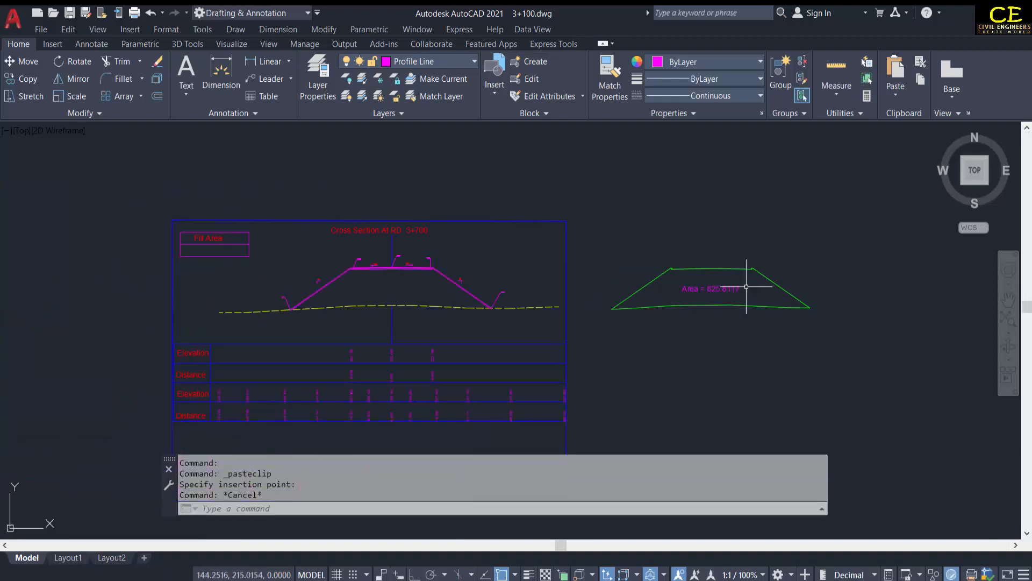
scroll(697, 301, "up", 2)
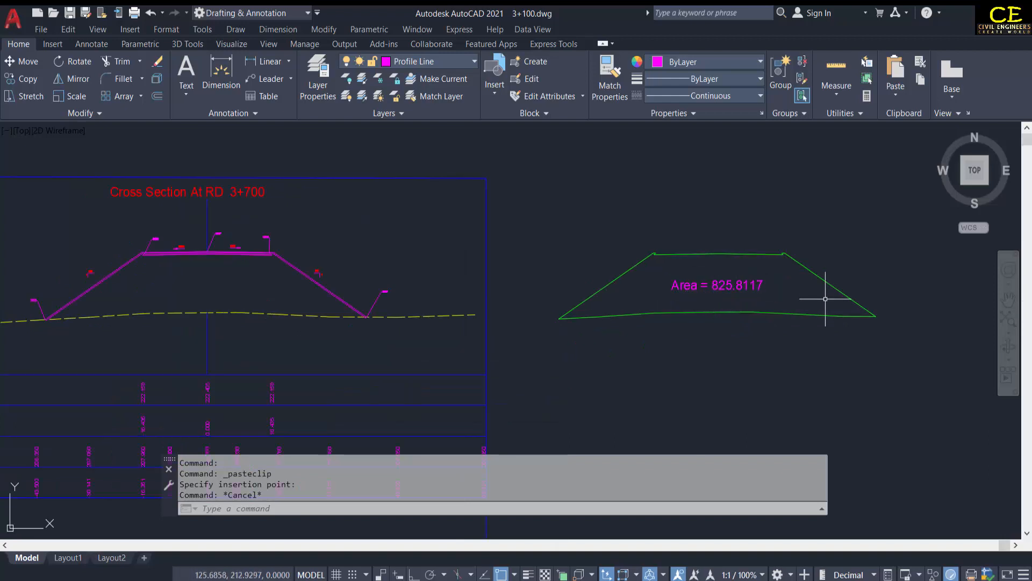
scroll(761, 308, "down", 2)
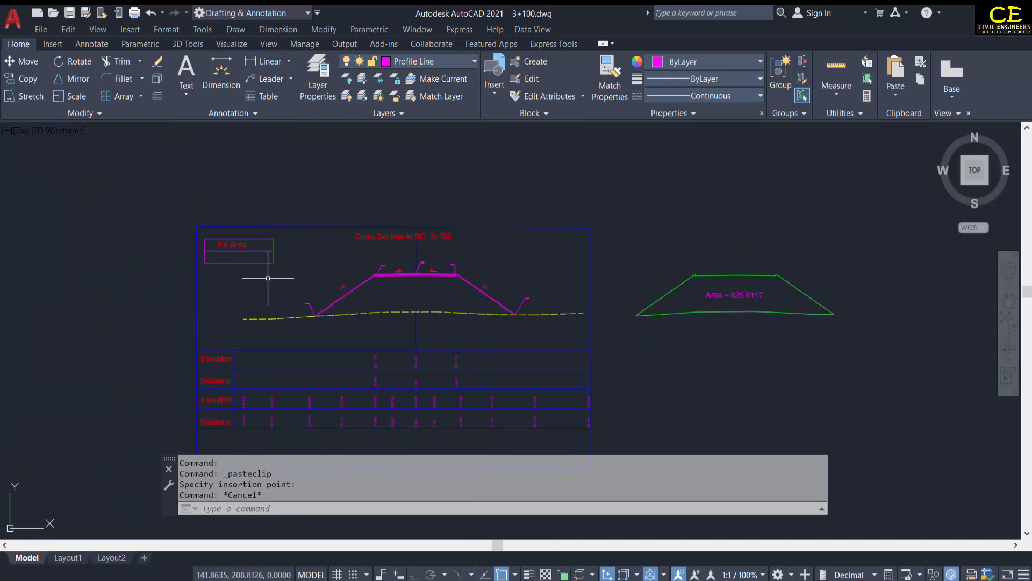
scroll(223, 249, "up", 2)
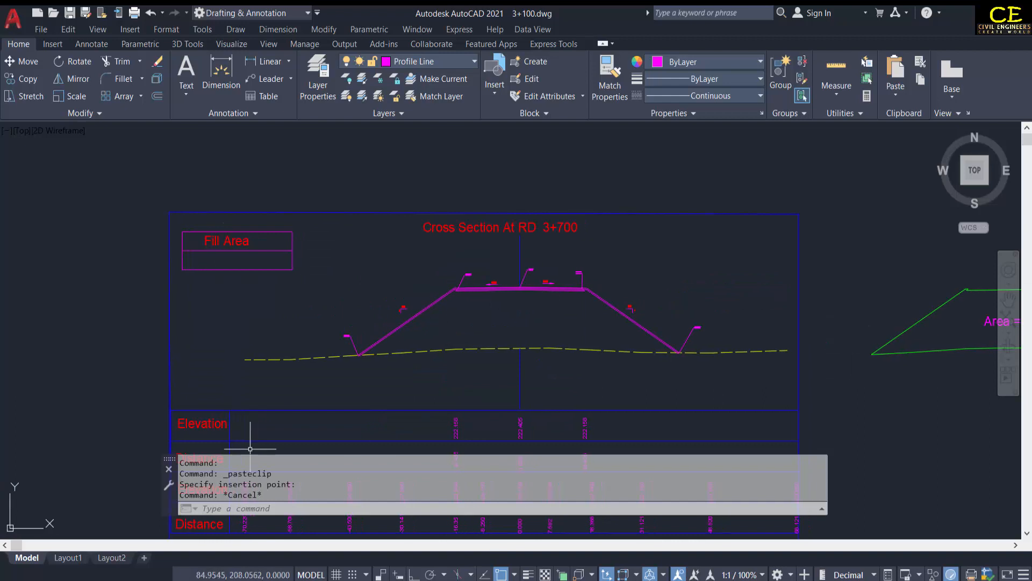
scroll(596, 357, "down", 2)
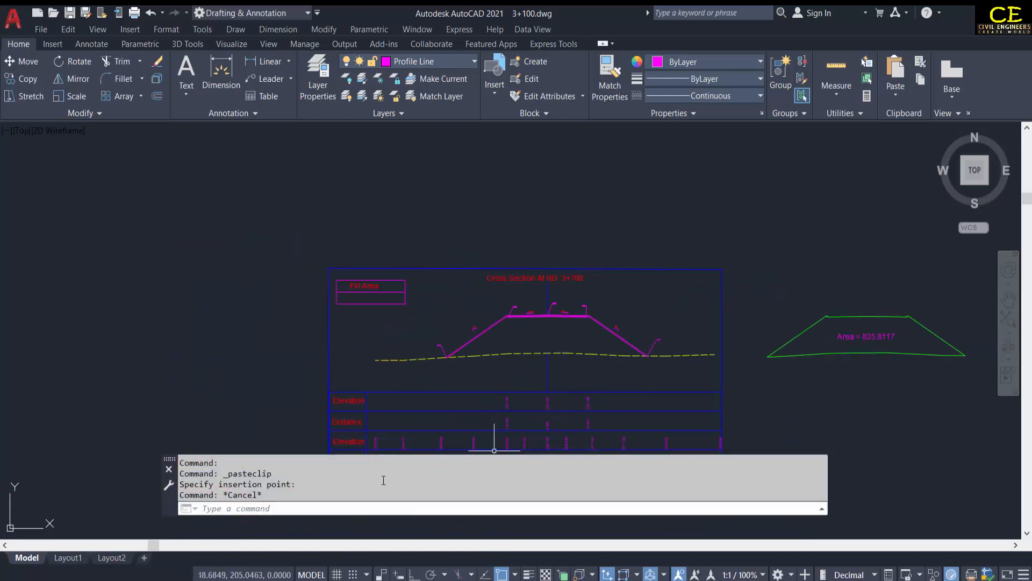
left_click(859, 336)
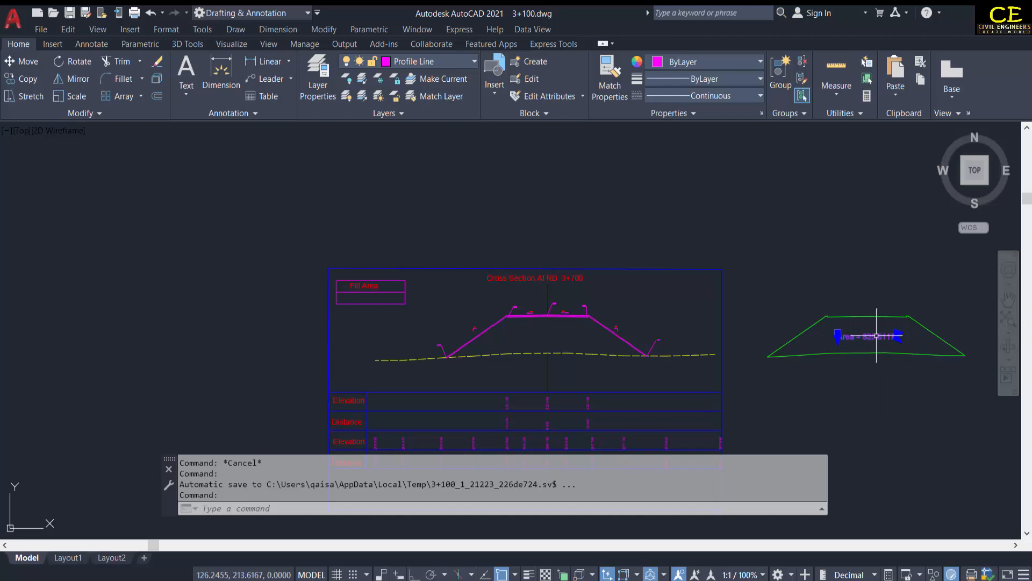
key("Escape")
scroll(873, 357, "up", 3)
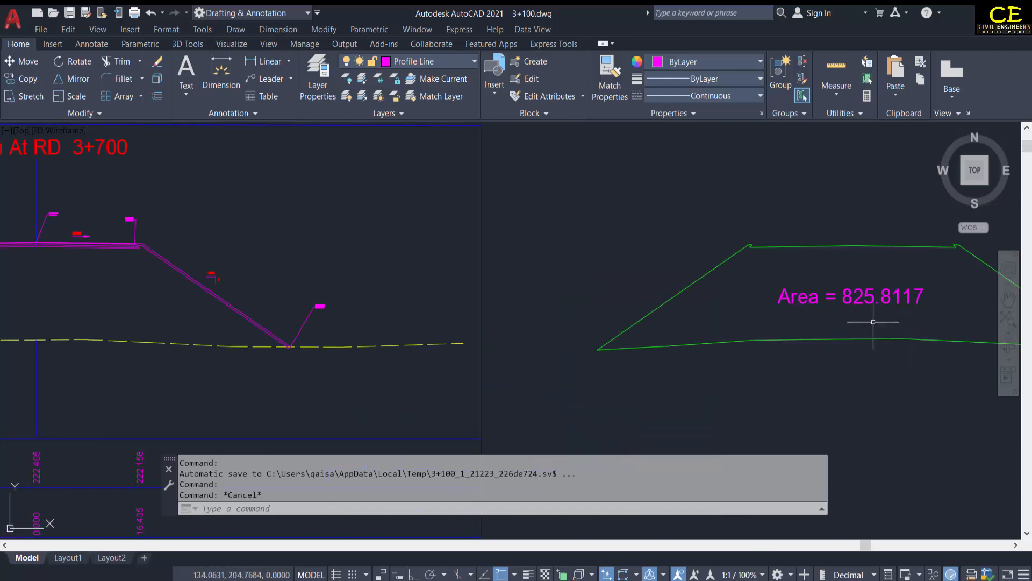
scroll(902, 313, "down", 5)
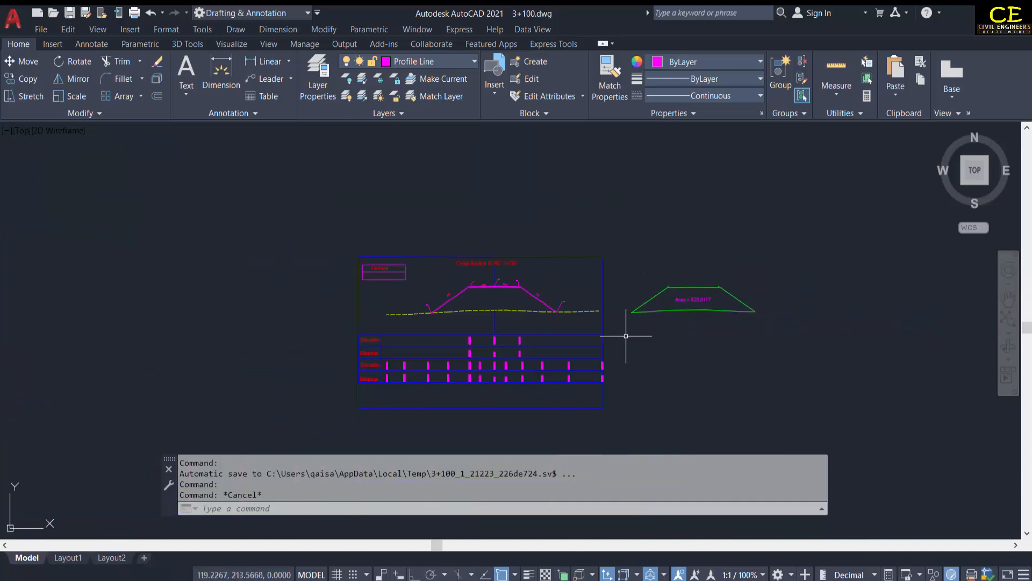
key("Escape")
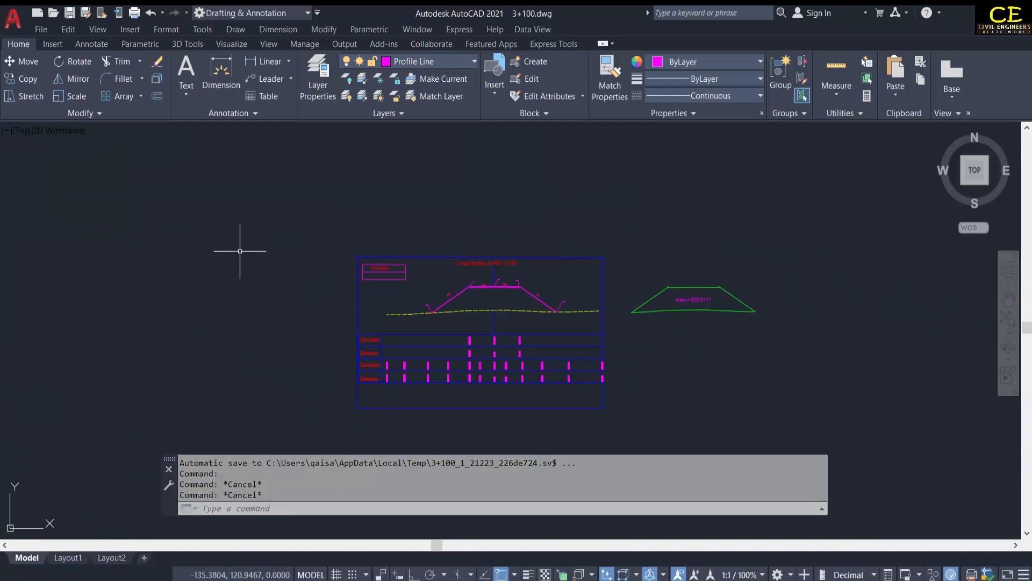
Run the custom Q command on the embankment fill, placing its boundary left of the frame and the area 825.81 in the Fill Area box
type("Q")
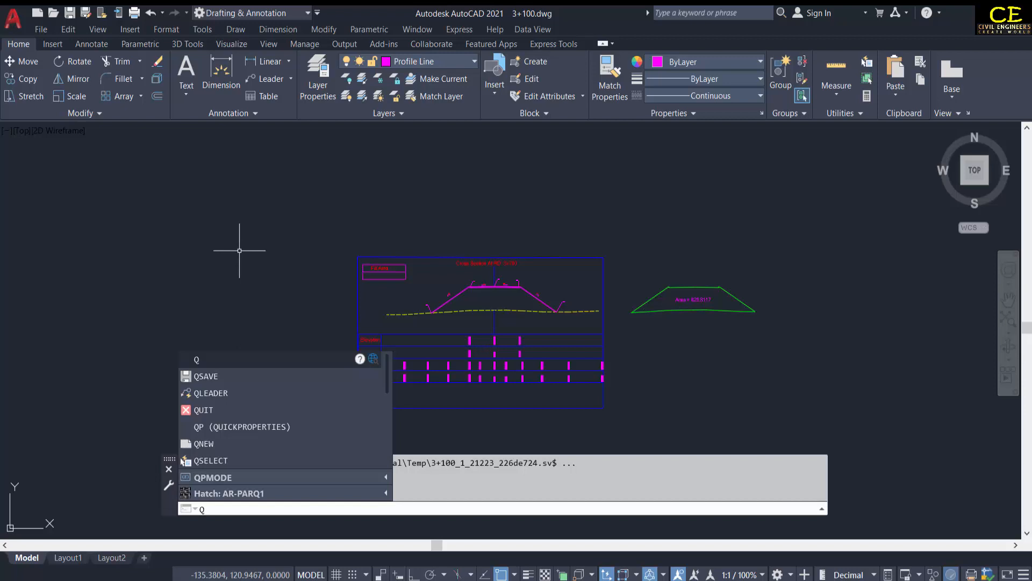
key("Return")
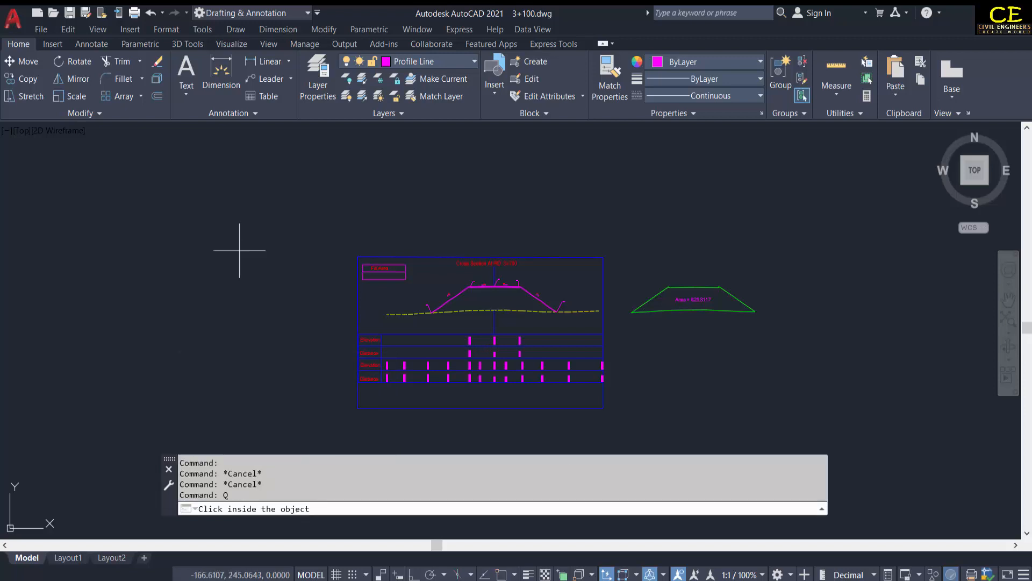
scroll(500, 291, "up", 5)
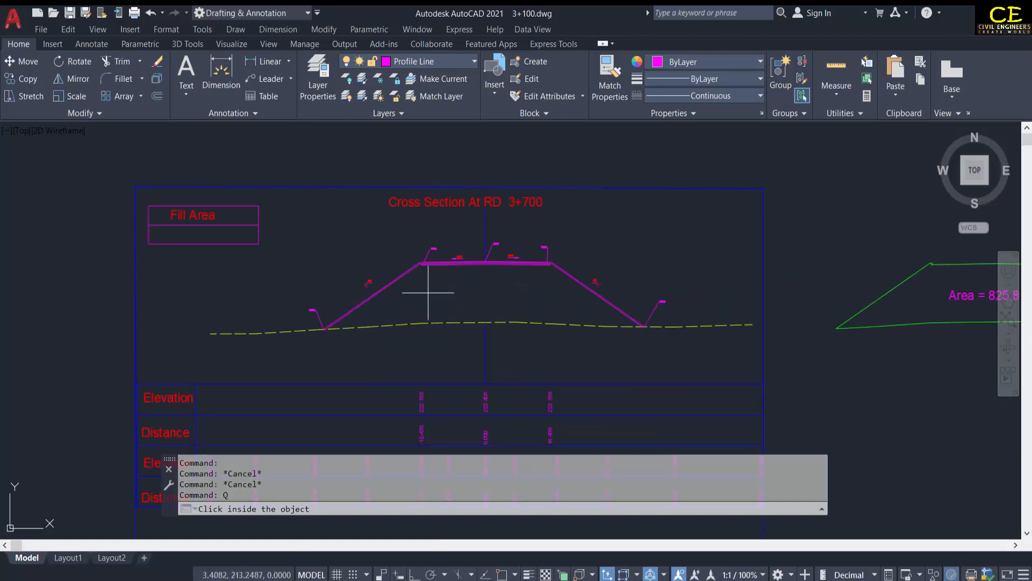
scroll(483, 274, "down", 5)
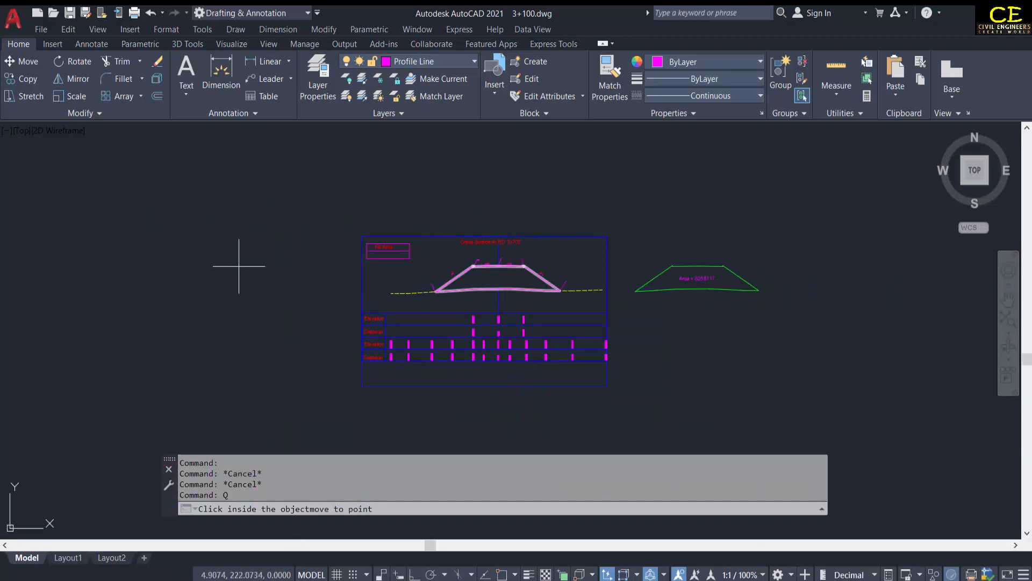
left_click(218, 280)
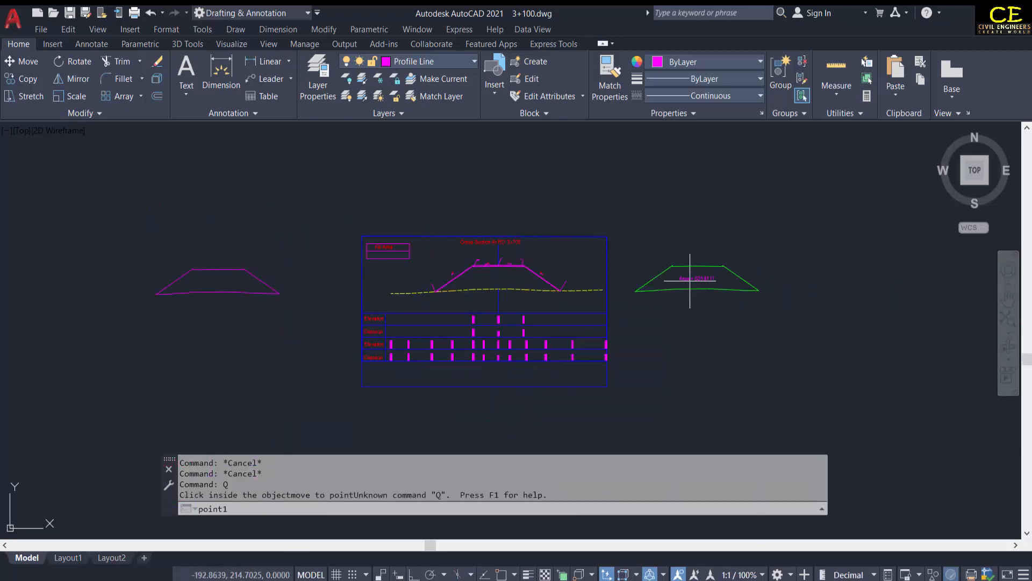
scroll(424, 255, "up", 4)
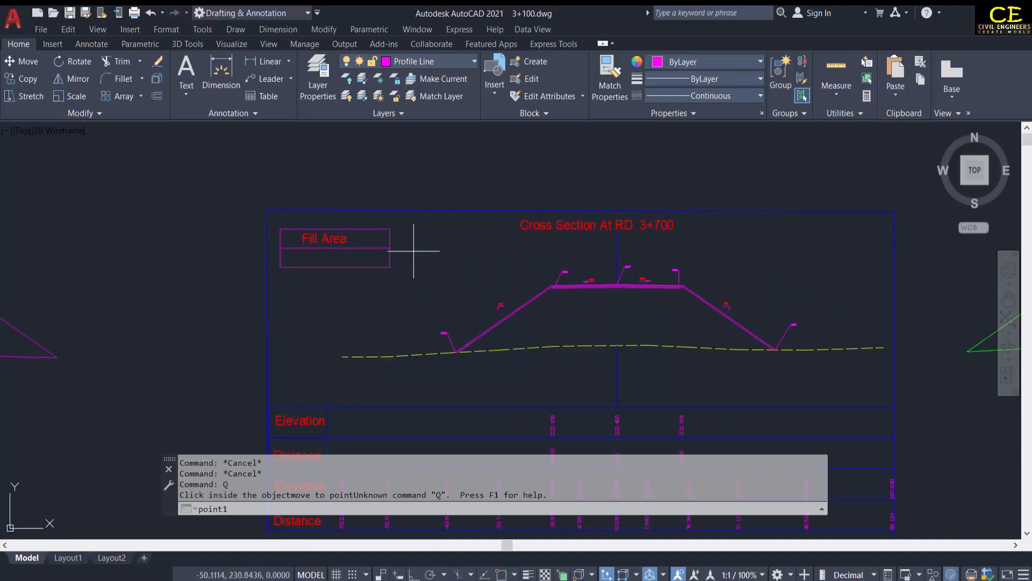
left_click(388, 253)
scroll(507, 254, "down", 2)
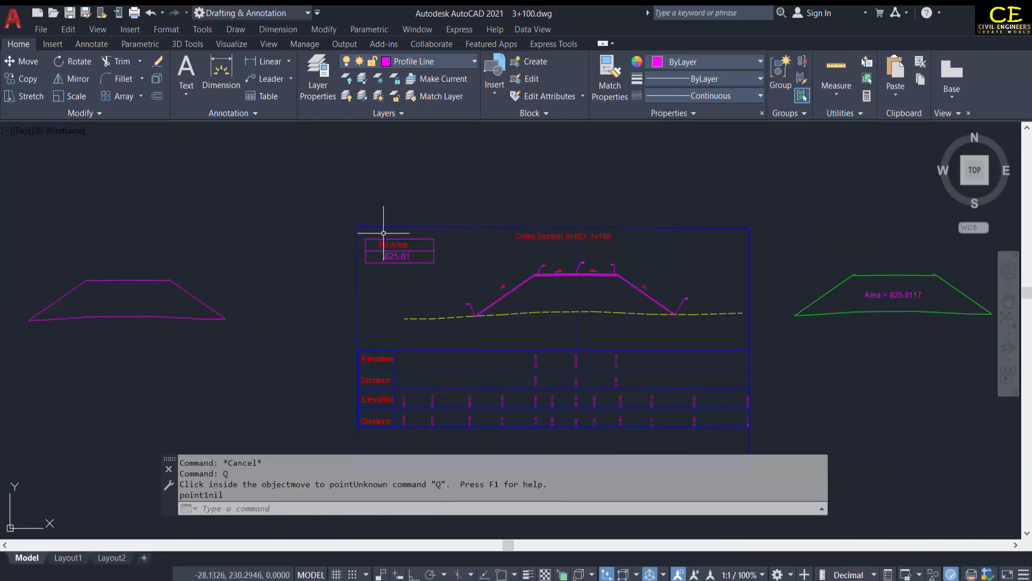
Run Q on the embankment fill again, placing the boundary above the green one with its area text 825.81 inside
scroll(868, 301, "up", 1)
scroll(809, 266, "up", 1)
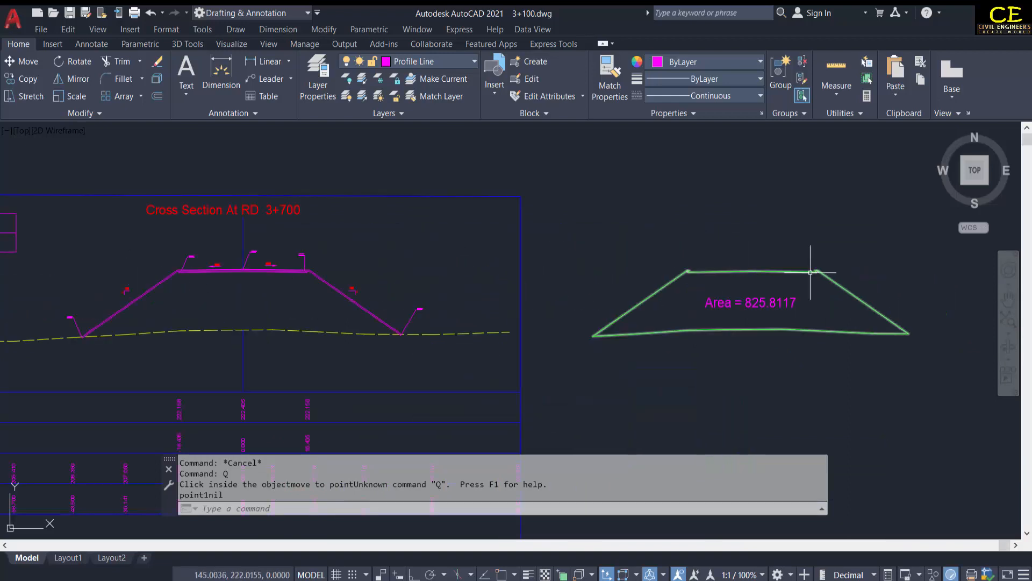
scroll(765, 277, "down", 2)
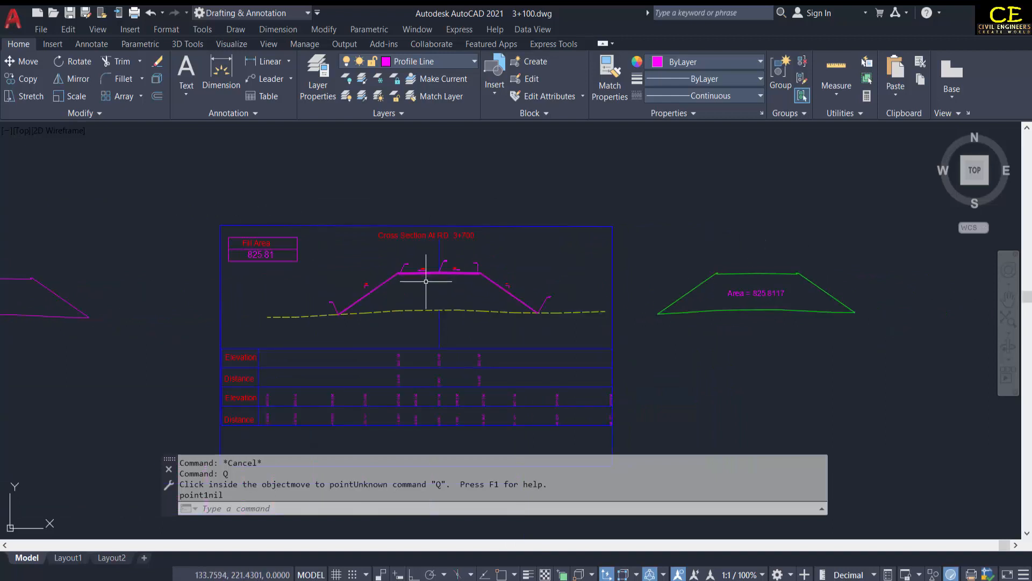
type("Q")
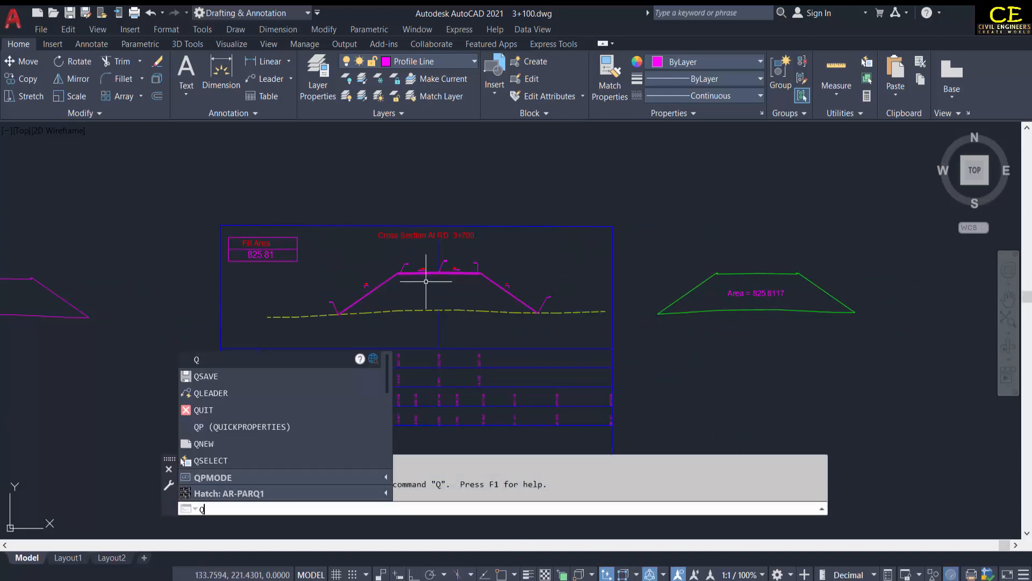
key("Return")
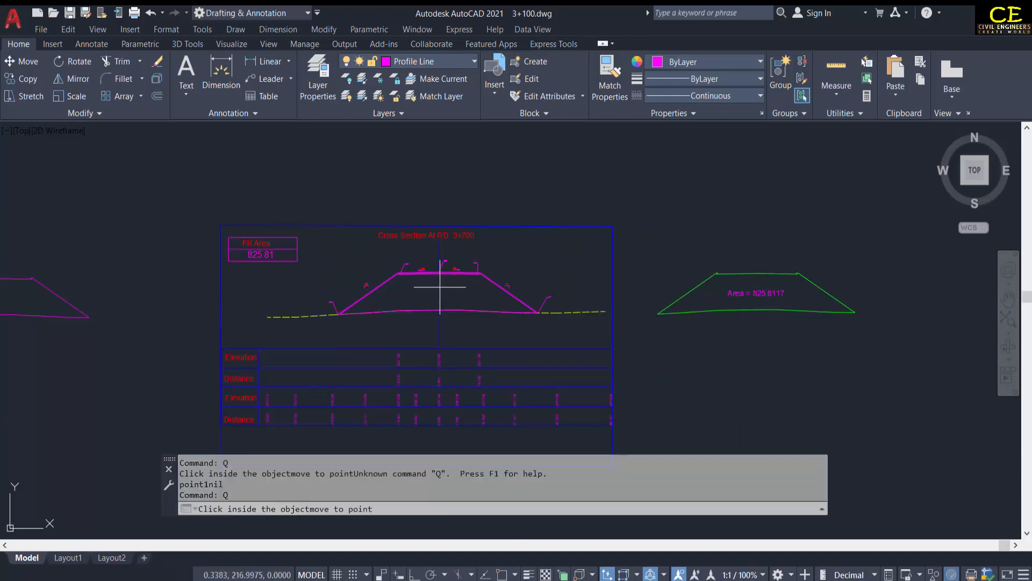
left_click(440, 286)
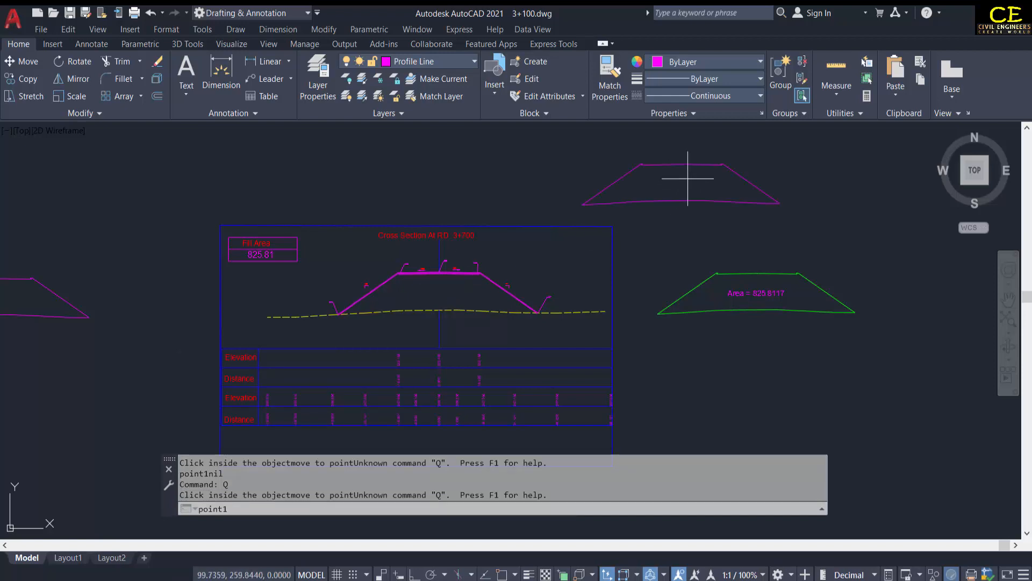
left_click(659, 184)
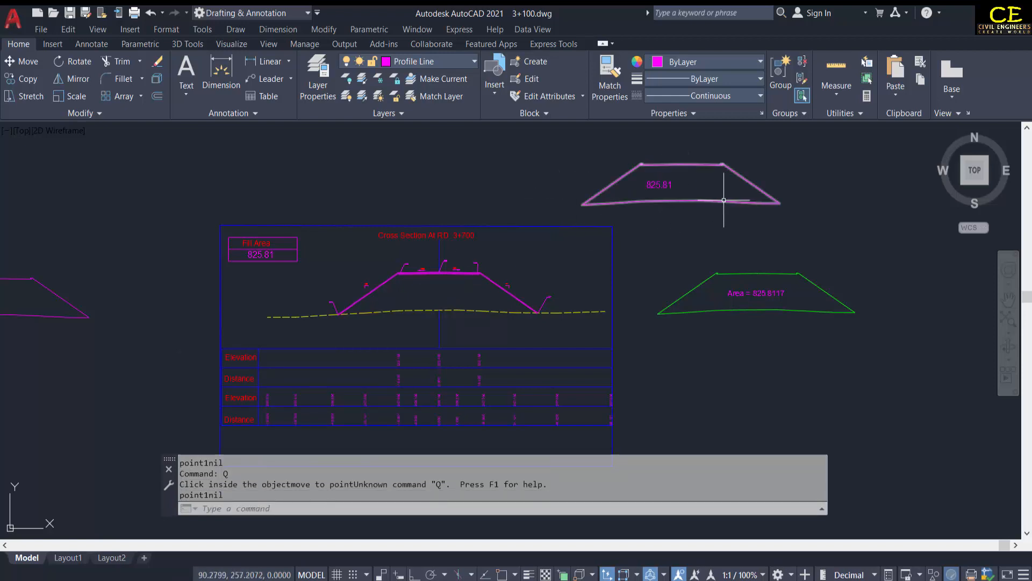
Run Q on the embankment fill once more, placing the boundary below the green one and its area text 825.81 between them
key("Return")
left_click(448, 282)
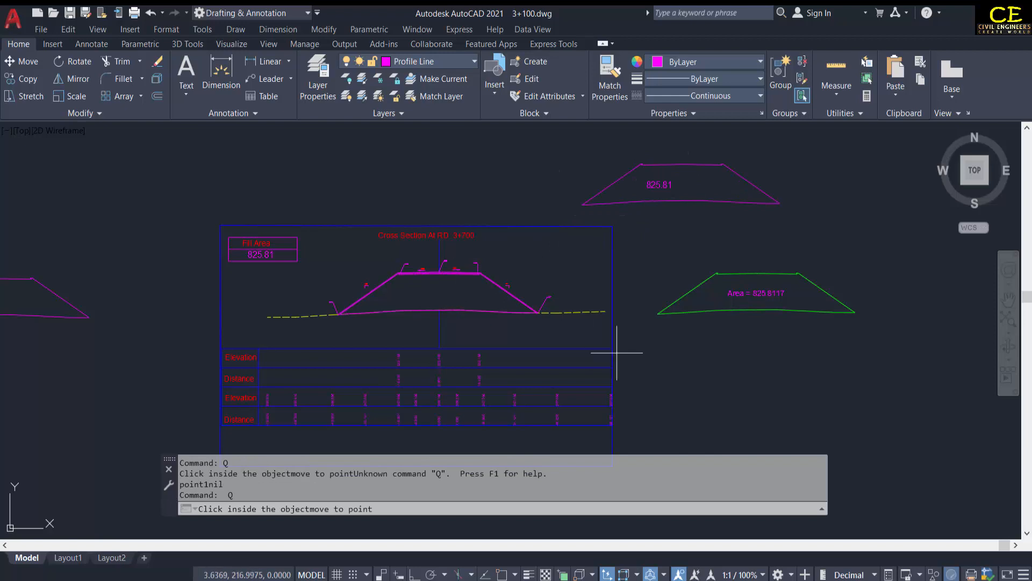
left_click(794, 399)
left_click(835, 360)
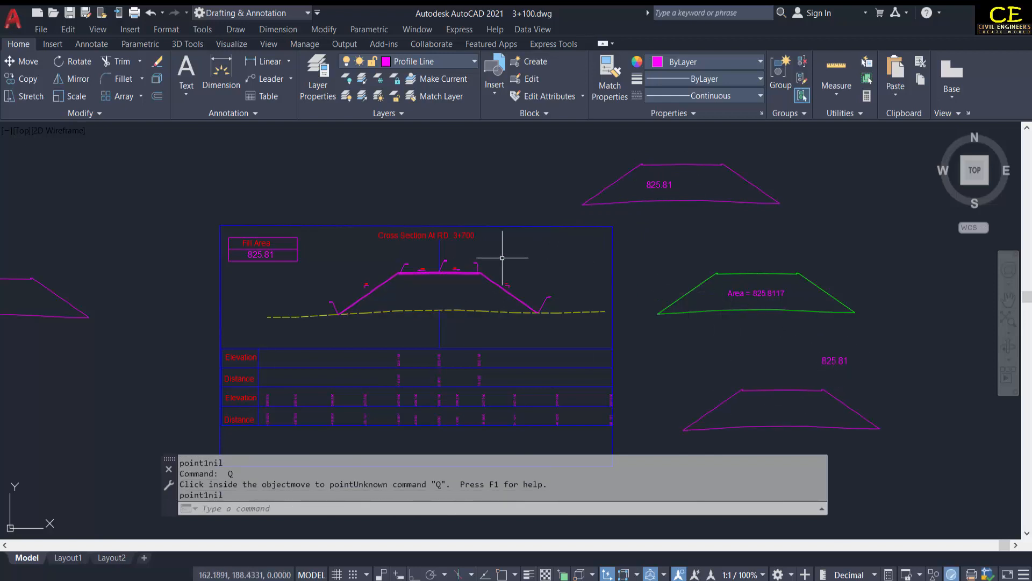
Erase the magenta boundary above the green one together with its area text
scroll(351, 238, "down", 3)
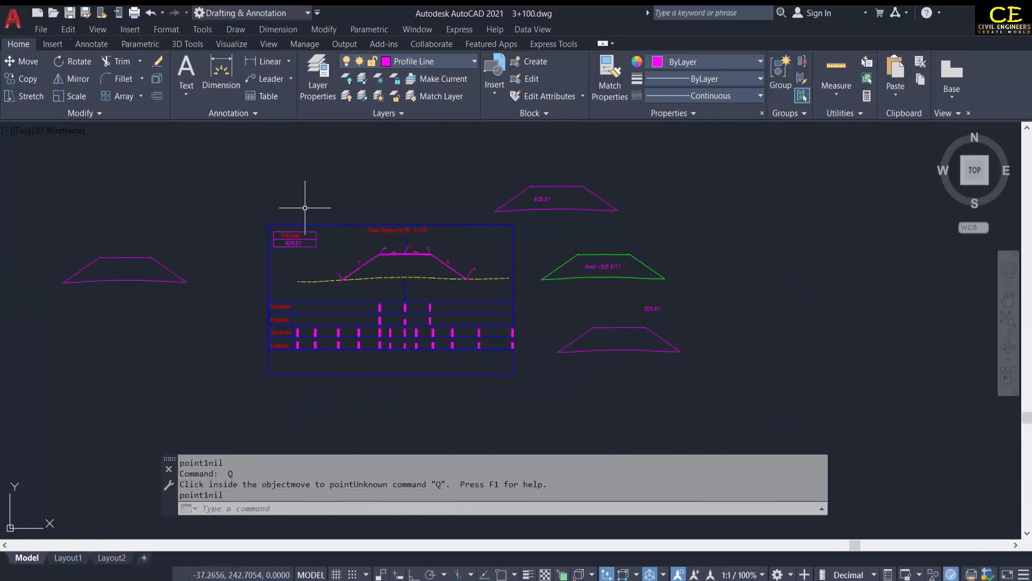
scroll(352, 254, "up", 3)
scroll(438, 242, "down", 2)
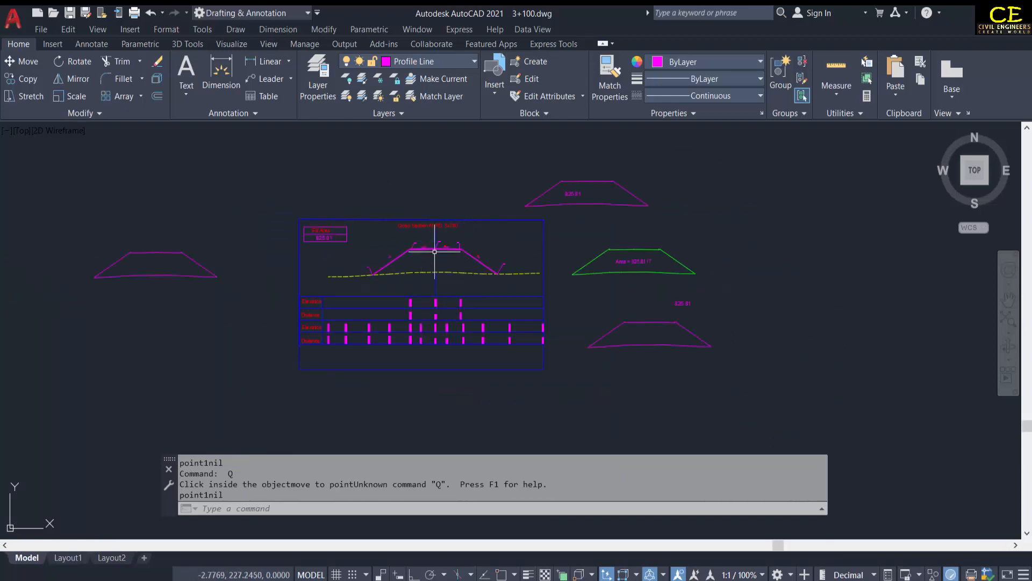
left_click(662, 162)
left_click(571, 212)
type("e")
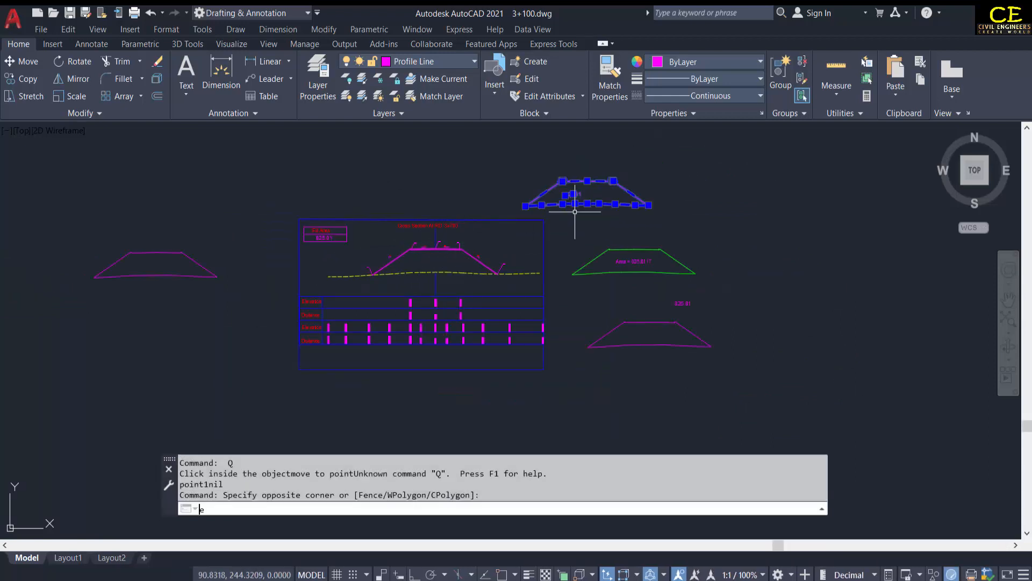
key("Return")
Erase the magenta boundary and area text below the green boundary, and the magenta boundary beside the far side of the frame
left_click(719, 309)
left_click(583, 409)
key("Delete")
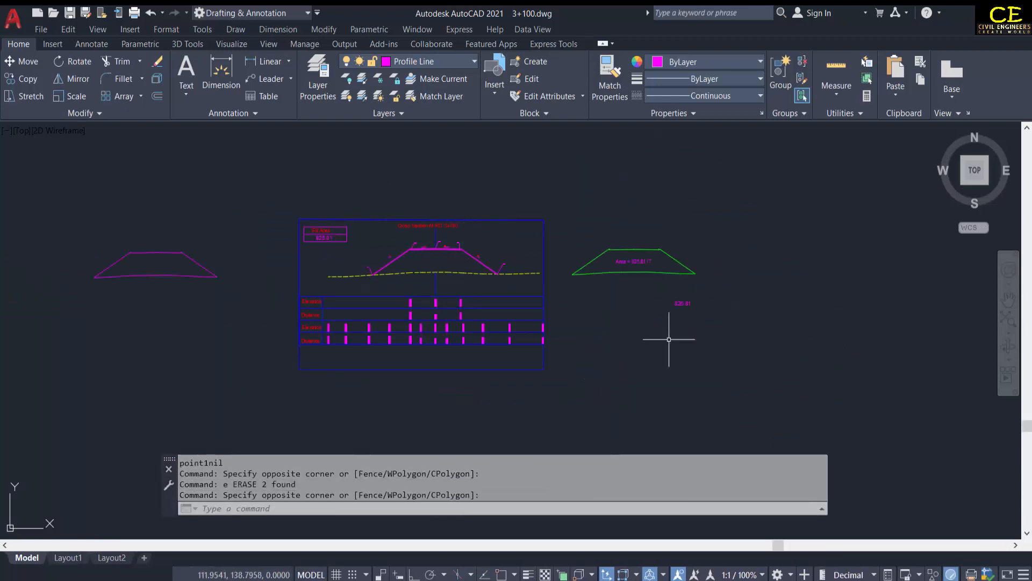
left_click(702, 293)
left_click(637, 342)
key("Delete")
left_click(193, 225)
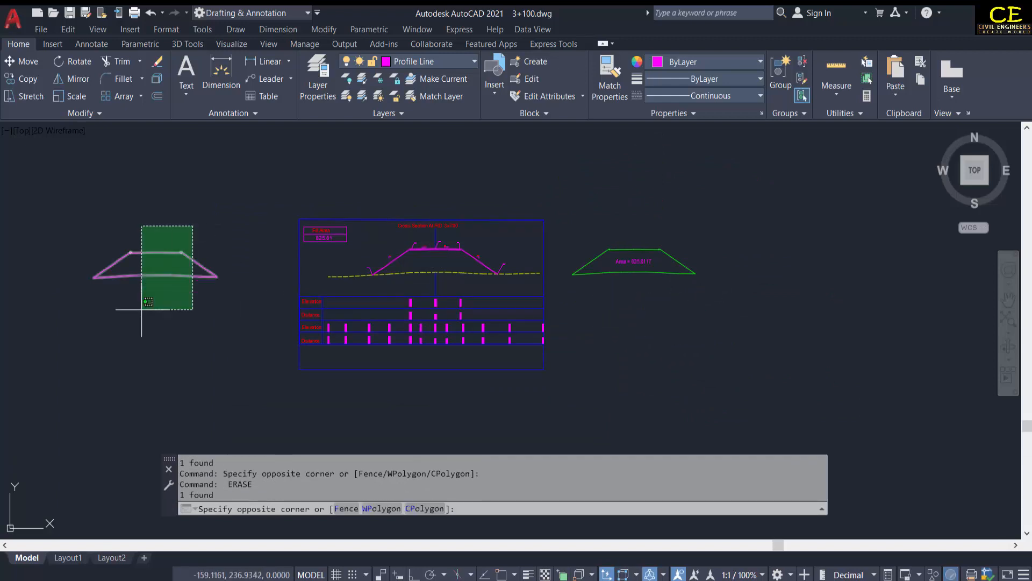
left_click(141, 308)
key("Delete")
scroll(418, 252, "up", 2)
middle_click_drag(425, 246, 475, 236)
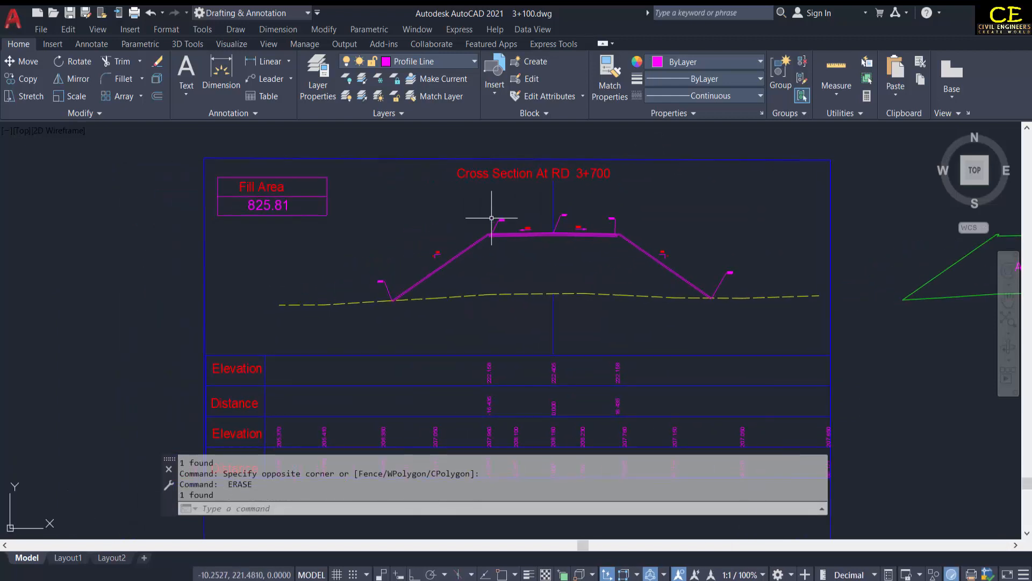
scroll(461, 201, "down", 2)
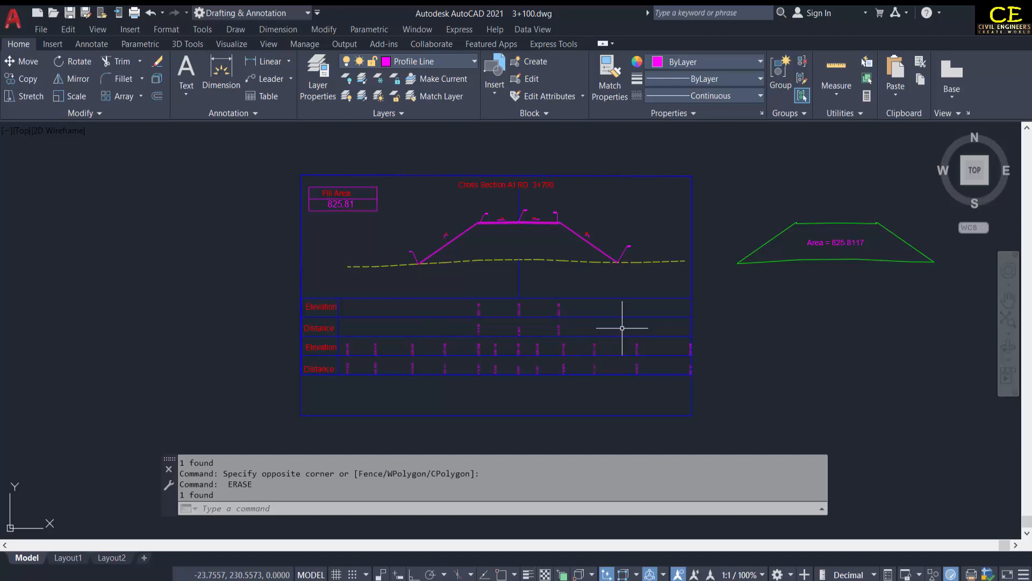
scroll(530, 224, "up", 4)
scroll(503, 242, "down", 4)
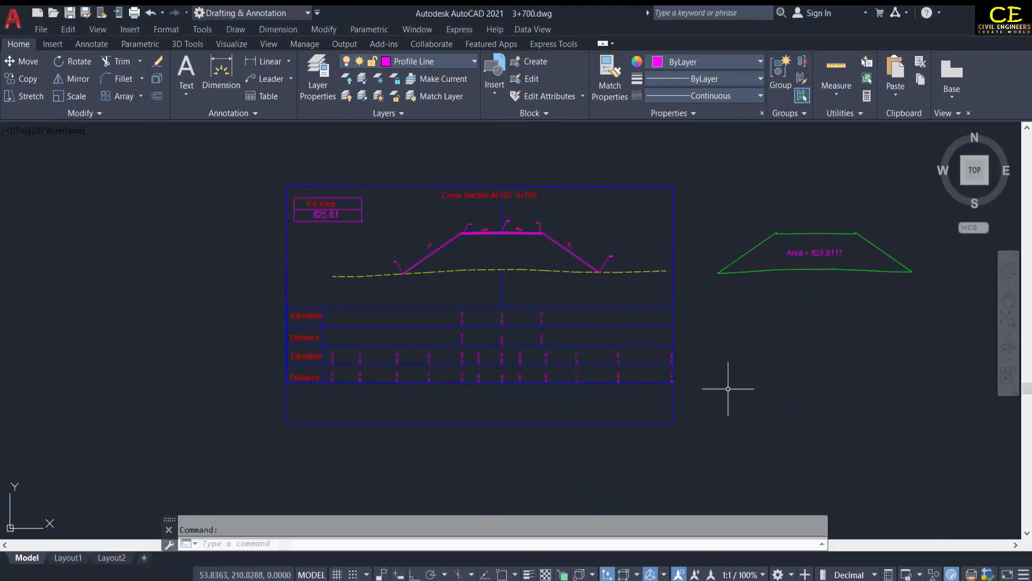
Save the drawing under the new name 3+750 in the NSL BOOK folder
left_click(33, 30)
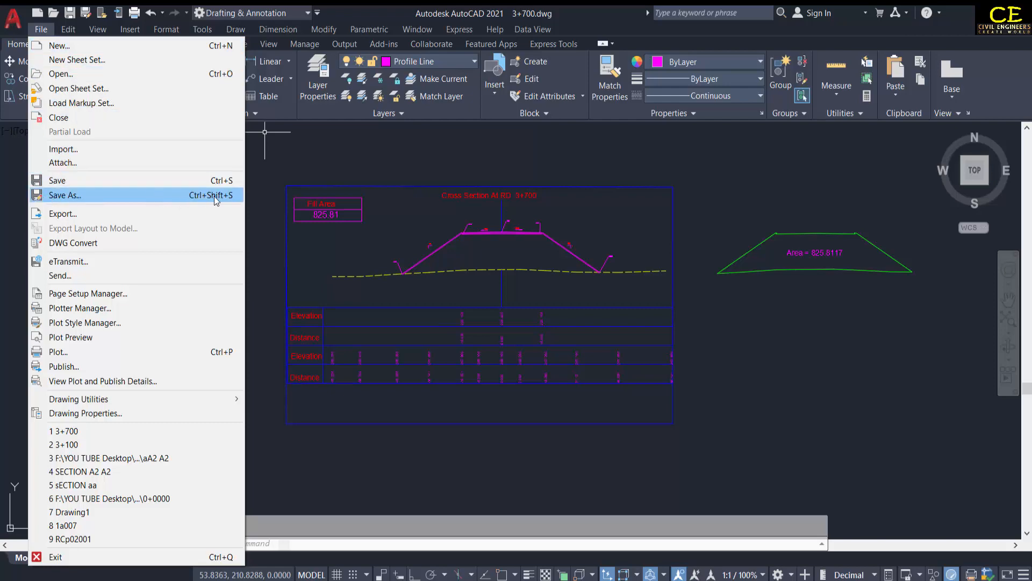
left_click(204, 196)
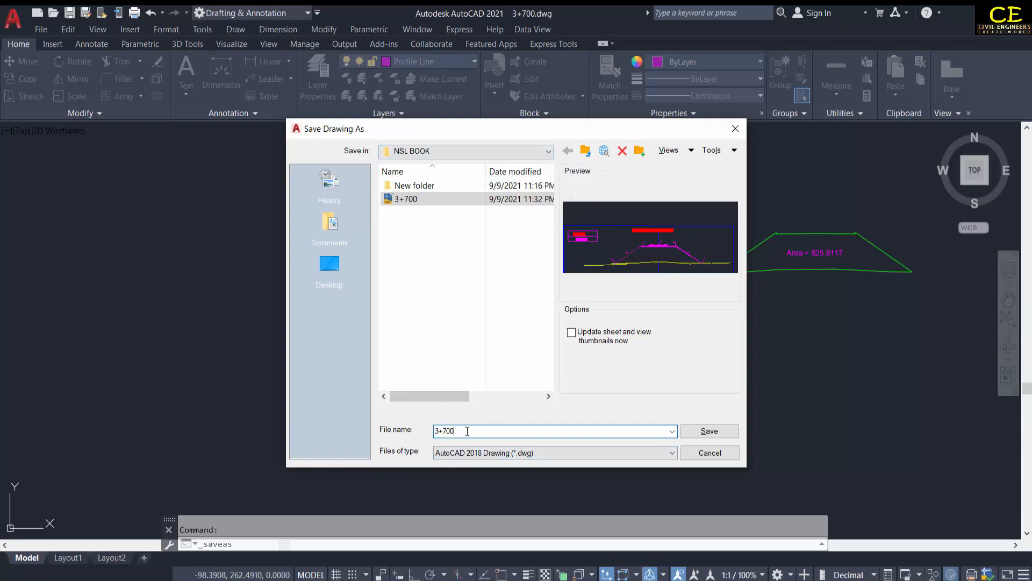
key("BackSpace")
key("BackSpace")
type("50")
left_click(700, 434)
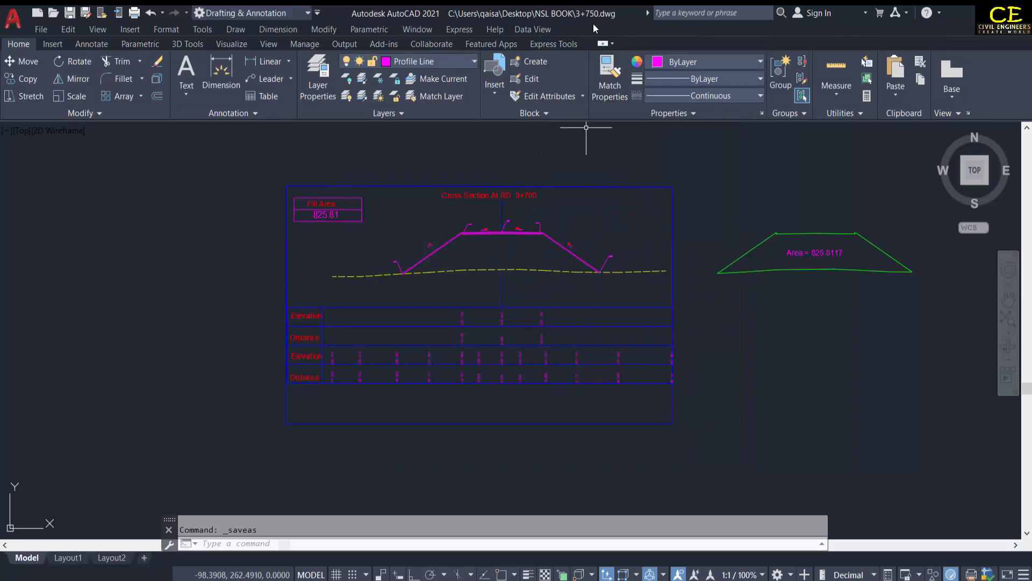
Change the cross section title to "Cross Section At RD 3+750"
scroll(527, 188, "up", 4)
double_click(532, 198)
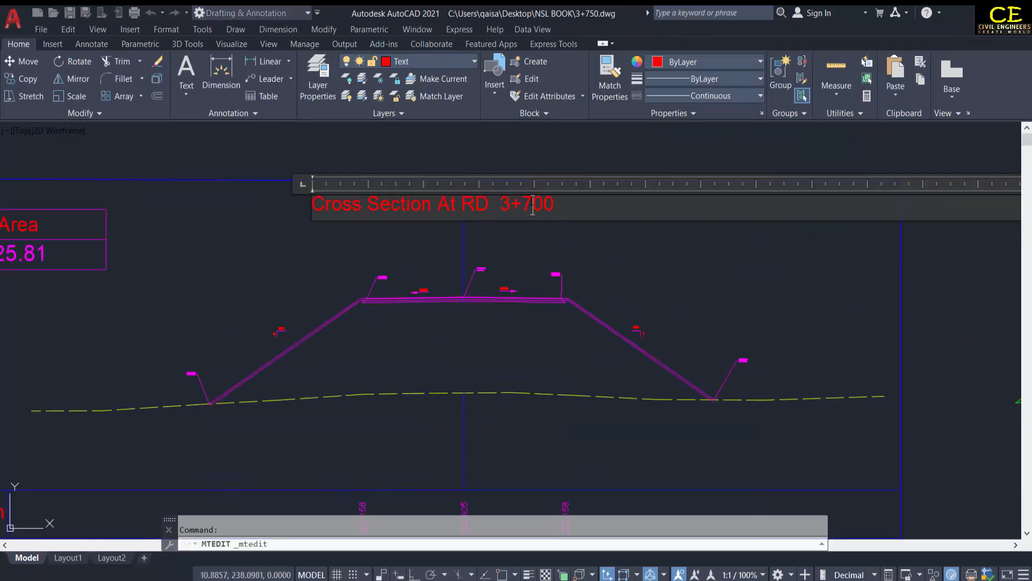
key("BackSpace")
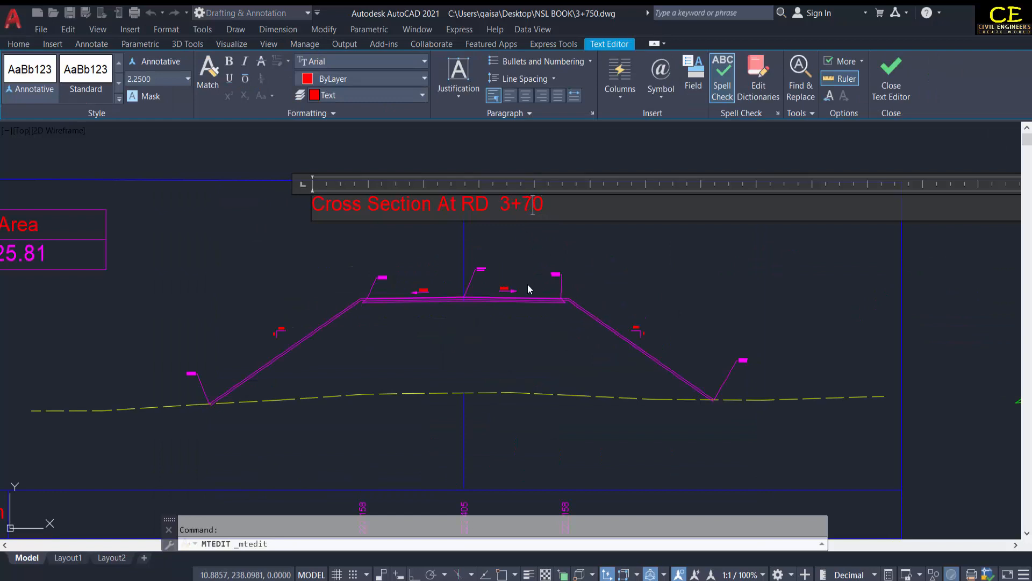
type("5")
left_click(619, 267)
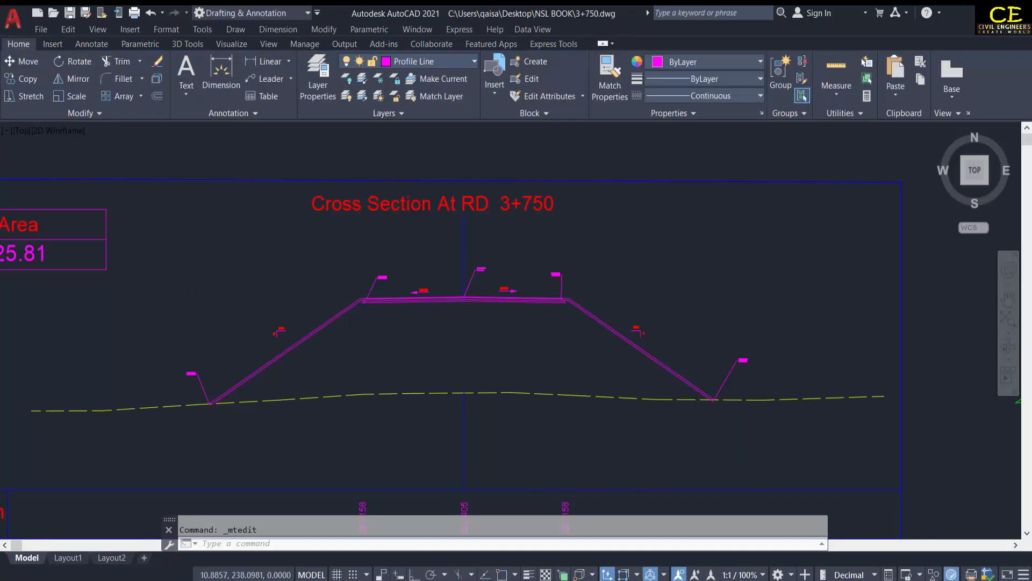
Erase the area value from the Fill Area box
scroll(615, 199, "down", 2)
left_click(227, 232)
type("E")
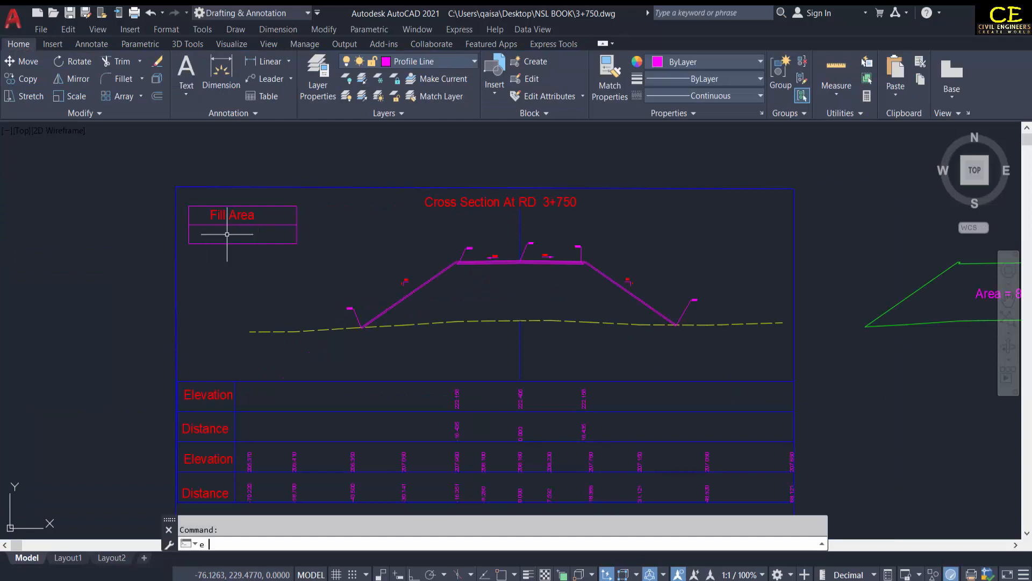
key("Return")
Erase all values from the Elevation and Distance rows, and the dashed yellow ground line below the embankment
middle_click_drag(265, 272, 268, 209)
left_click(240, 305)
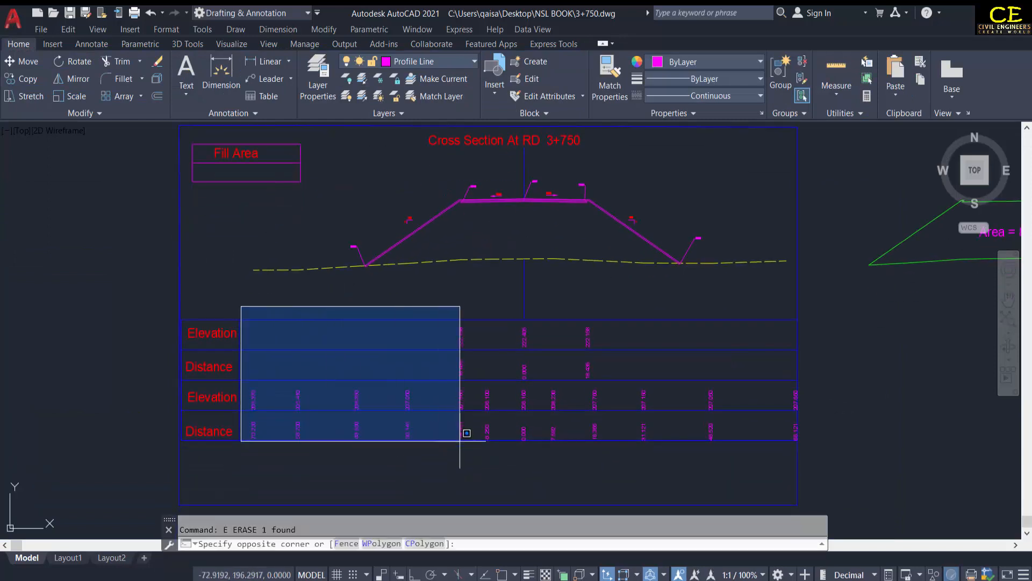
left_click(816, 462)
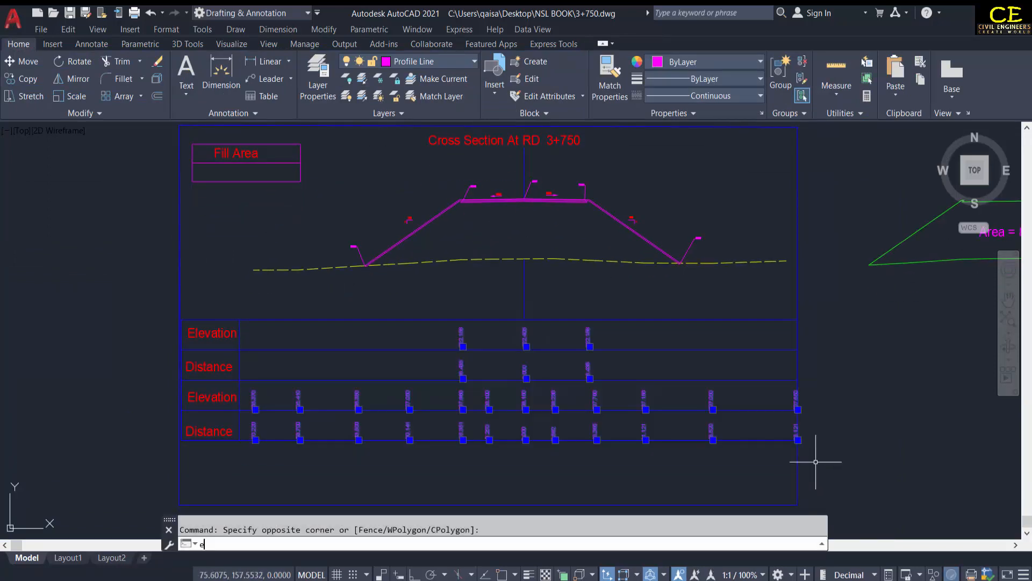
key("Delete")
left_click(596, 260)
key("Delete")
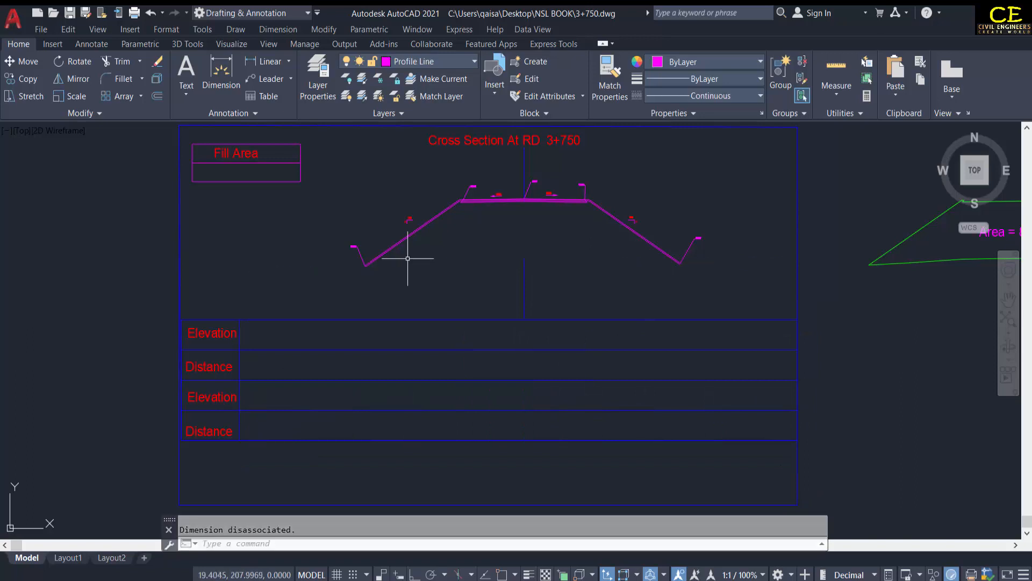
Erase the level labels and leaders at both road edges and the centreline on top of the embankment
middle_click_drag(501, 255, 502, 308)
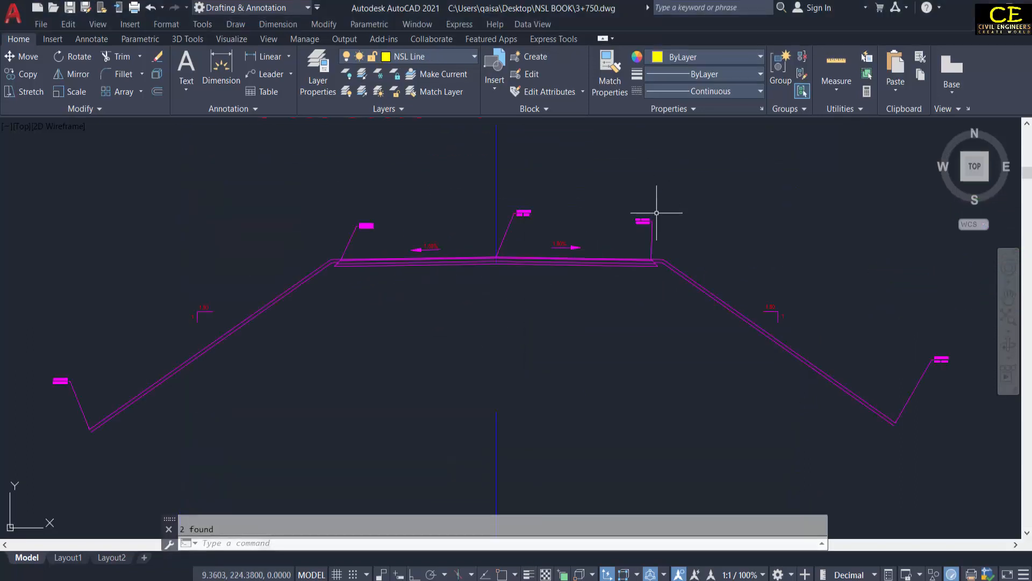
left_click(662, 204)
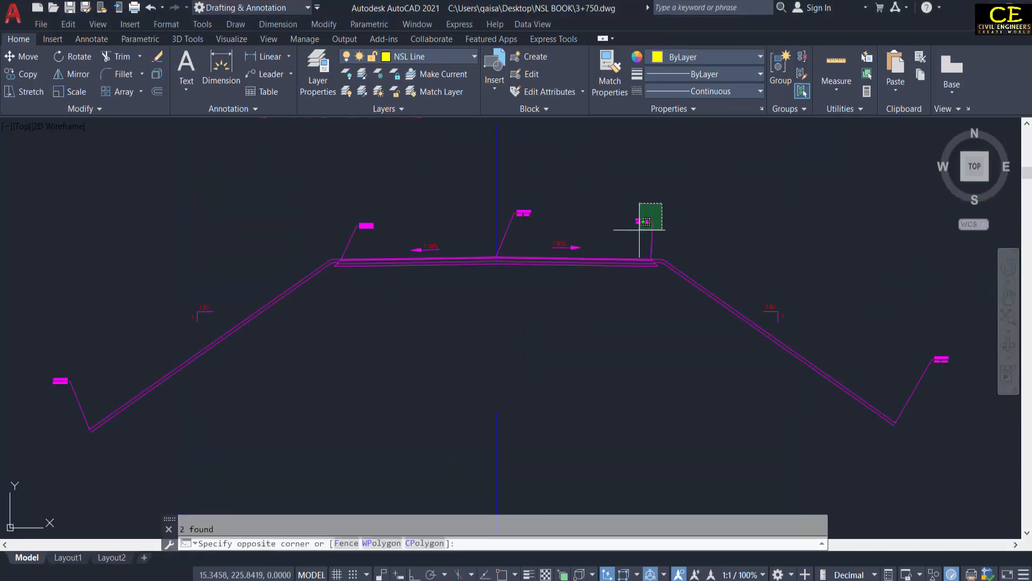
left_click(637, 231)
type("e")
key("Return")
left_click(535, 199)
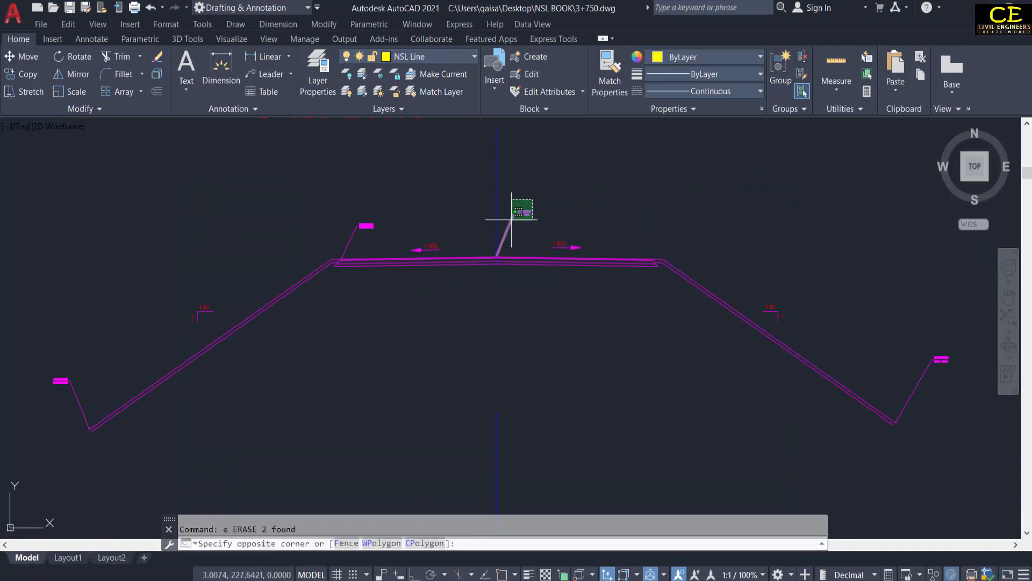
left_click(511, 220)
type("e")
key("Return")
left_click(407, 208)
left_click(351, 231)
type("e")
key("Return")
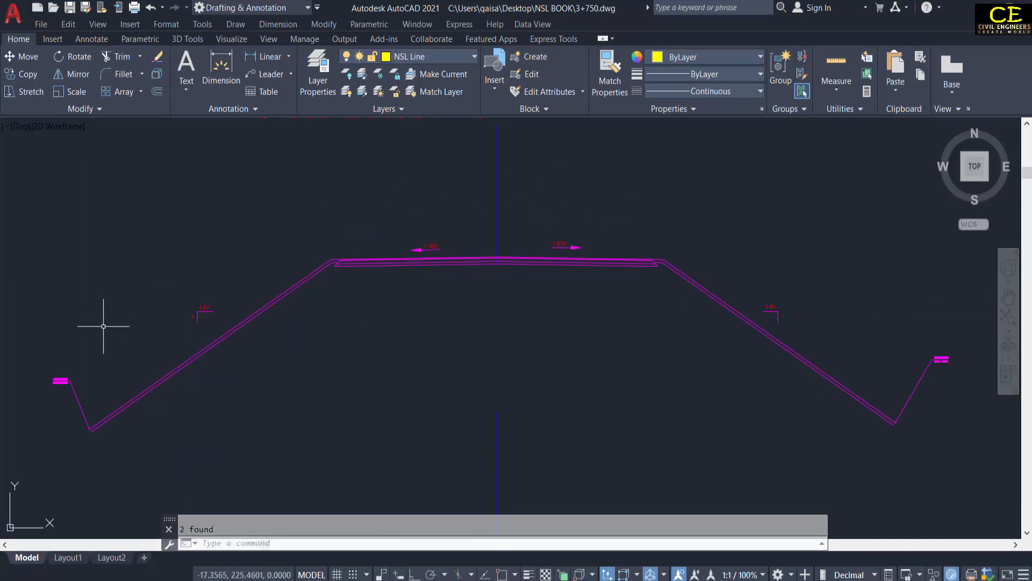
Erase the level labels and leaders at both toes of the embankment side slopes
left_click(103, 326)
left_click(64, 385)
type("e")
key("Return")
scroll(702, 323, "down", 2)
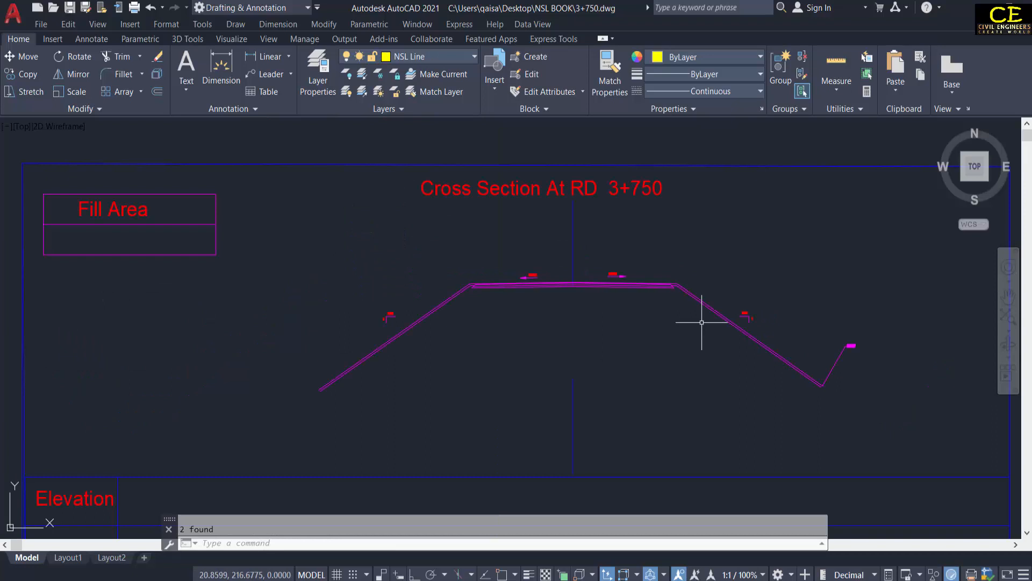
left_click(857, 311)
left_click(828, 371)
type("e")
key("Return")
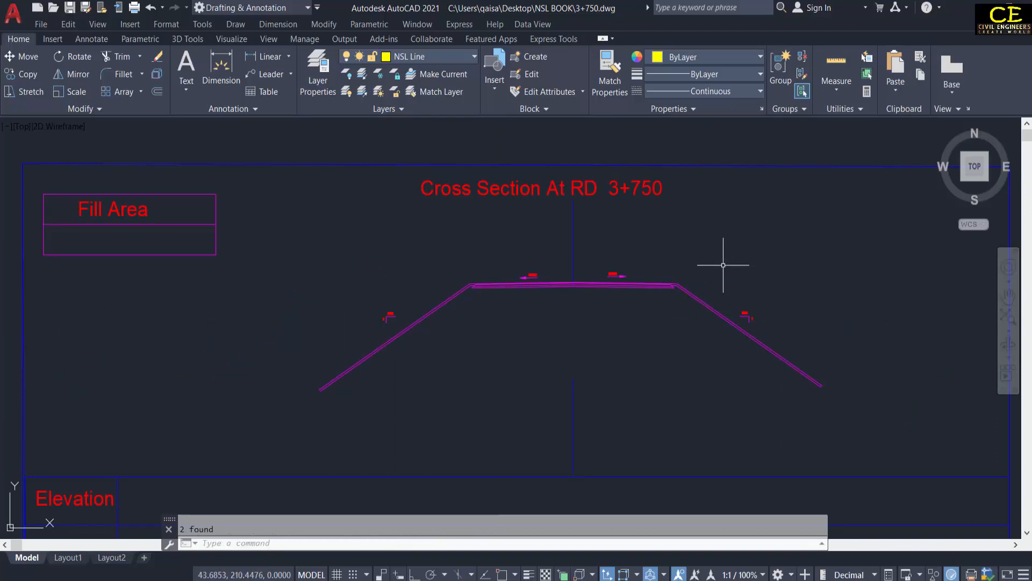
Define a block named "sect A1" from the embankment lines, the 1.50% crossfall arrows and the side-slope labels, converting the originals to the block
type("B")
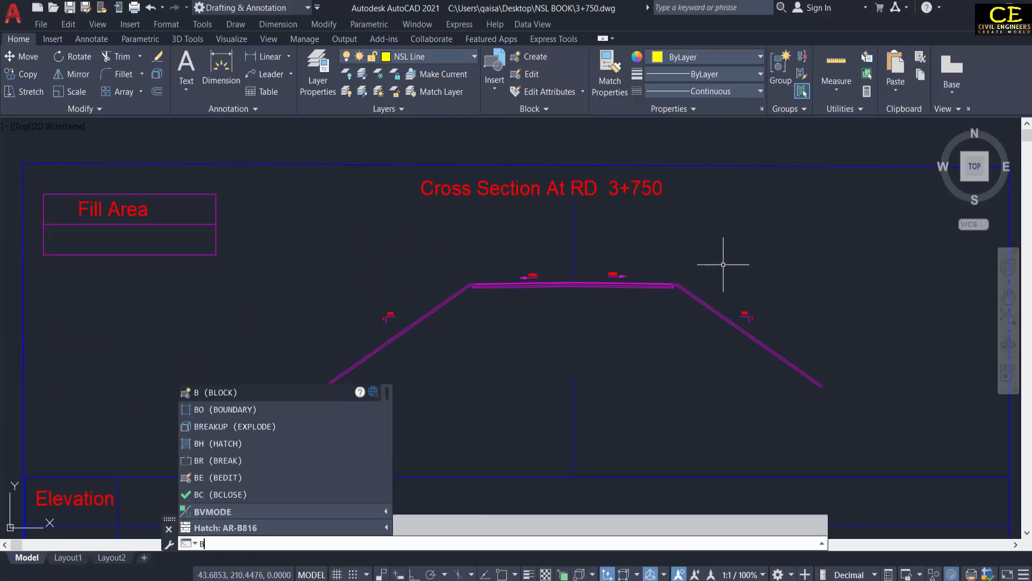
key("Return")
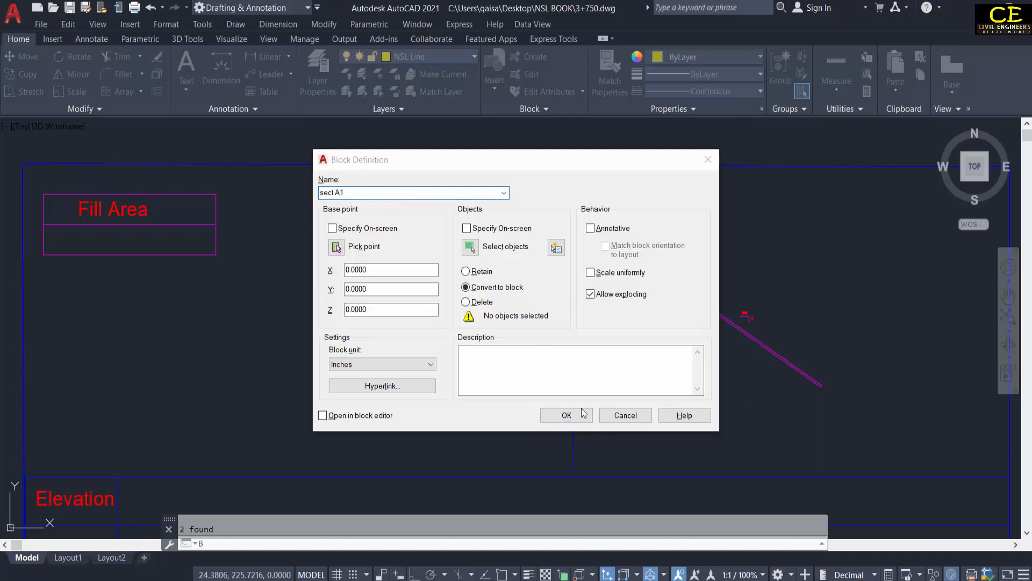
left_click(567, 415)
left_click(537, 308)
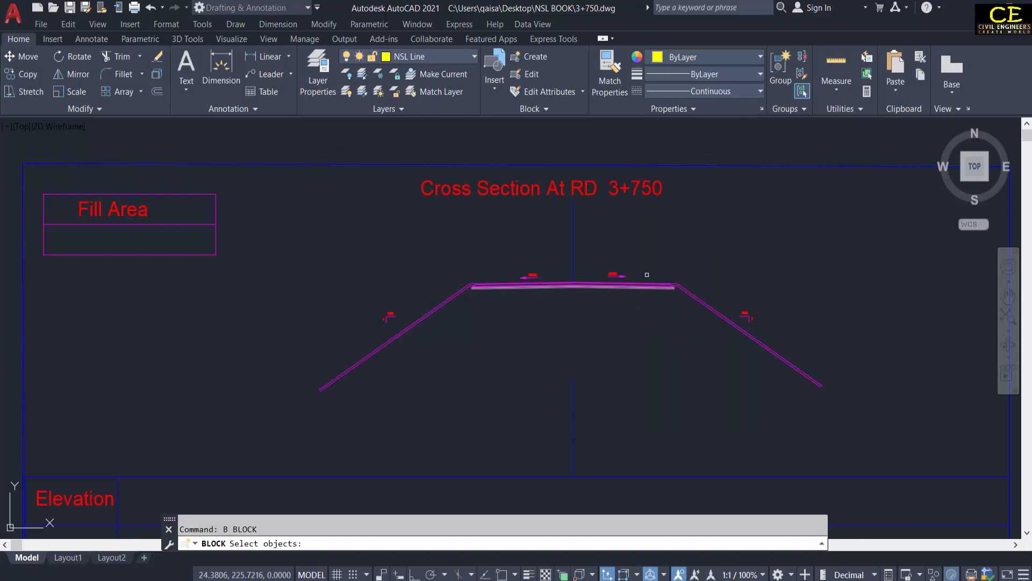
left_click(699, 258)
left_click(573, 297)
left_click(540, 244)
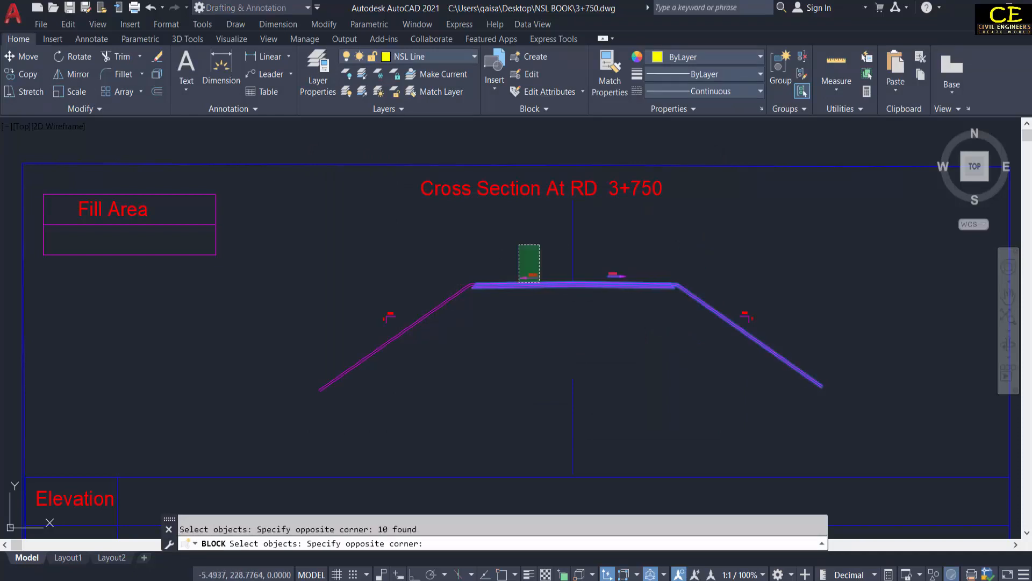
left_click(349, 355)
left_click(771, 298)
left_click(748, 355)
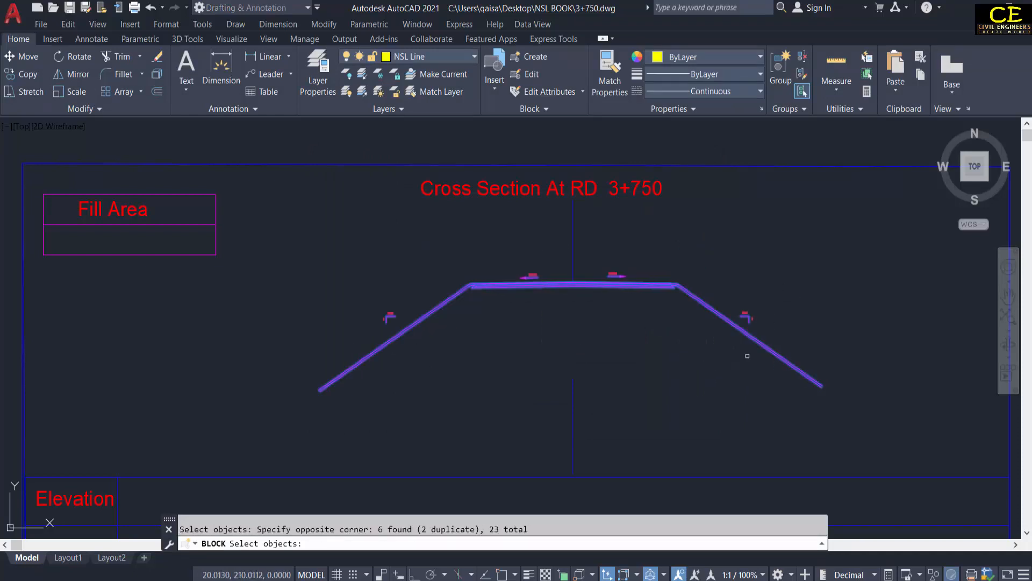
key("Return")
left_click(559, 415)
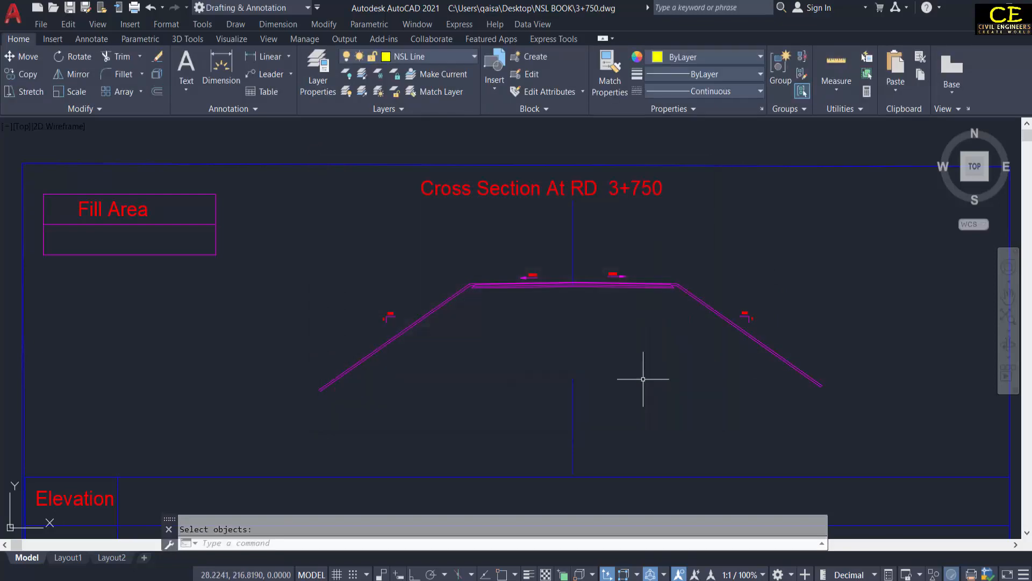
key("Escape")
scroll(553, 248, "up", 6)
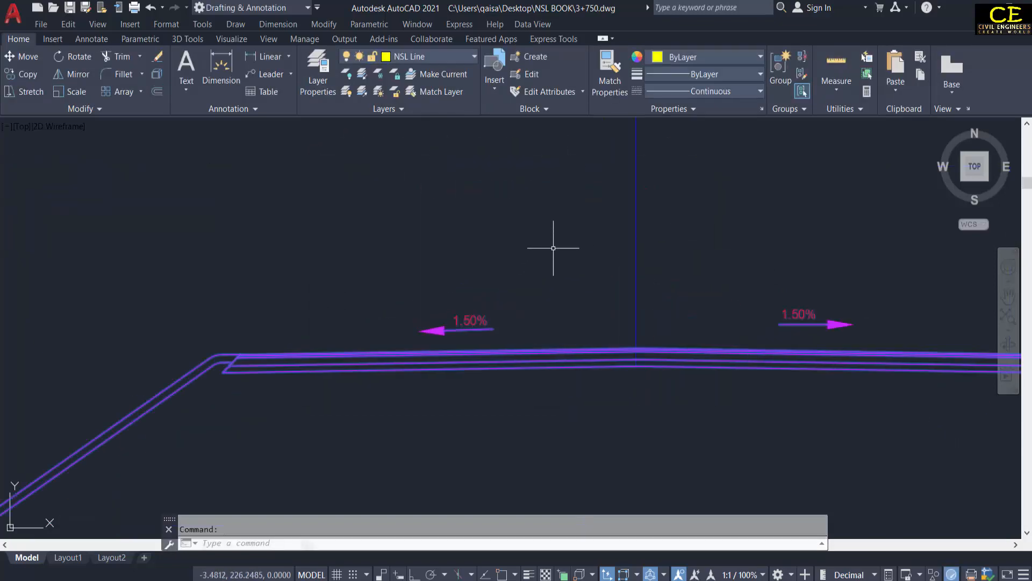
scroll(493, 261, "down", 5)
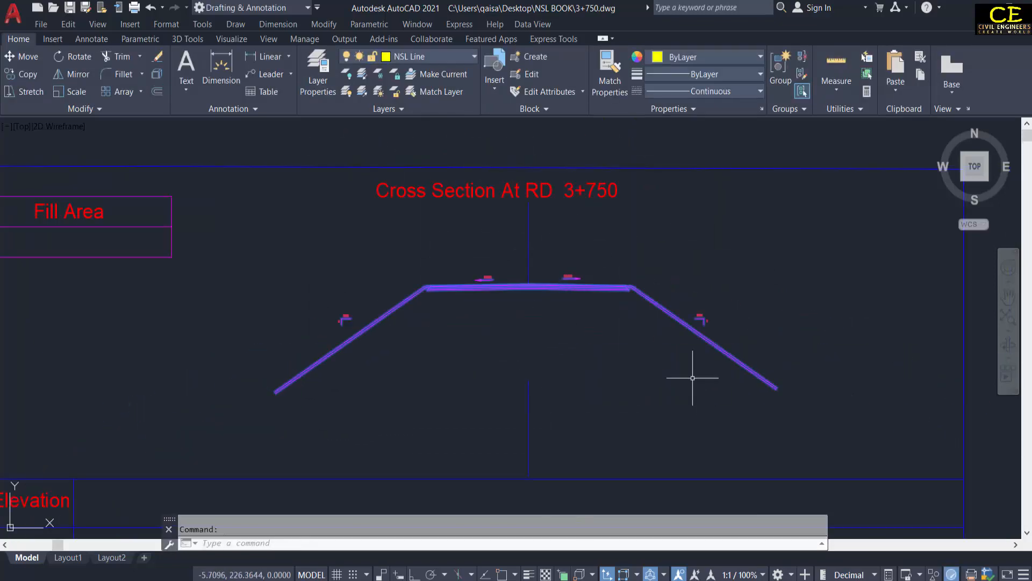
Look up the design elevation at chainage 3+750 in the pp1.pdf profile and return to the AutoCAD drawing
left_click(378, 580)
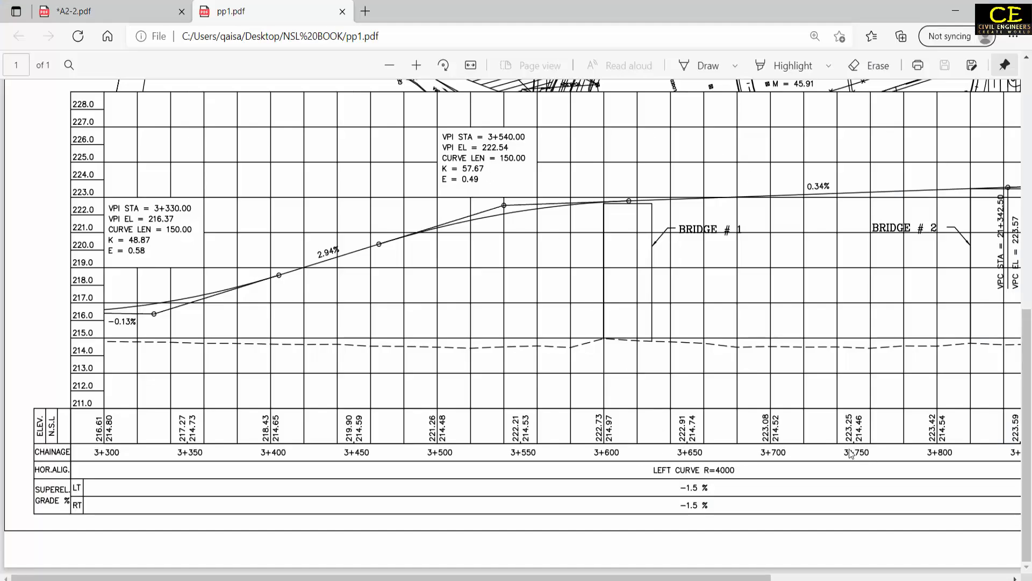
left_click_drag(747, 578, 750, 578)
scroll(635, 468, "right", 2)
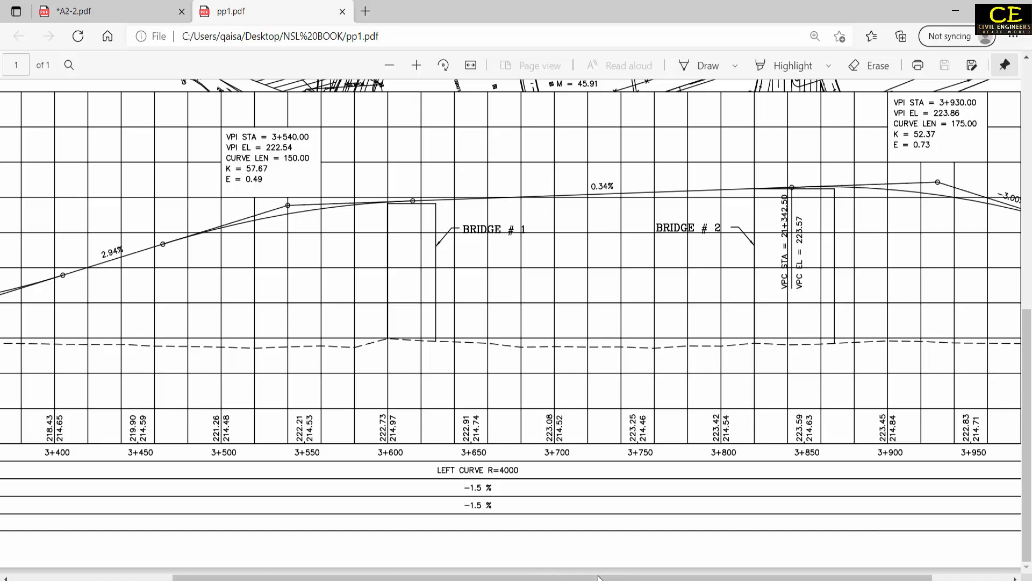
key("alt+Tab")
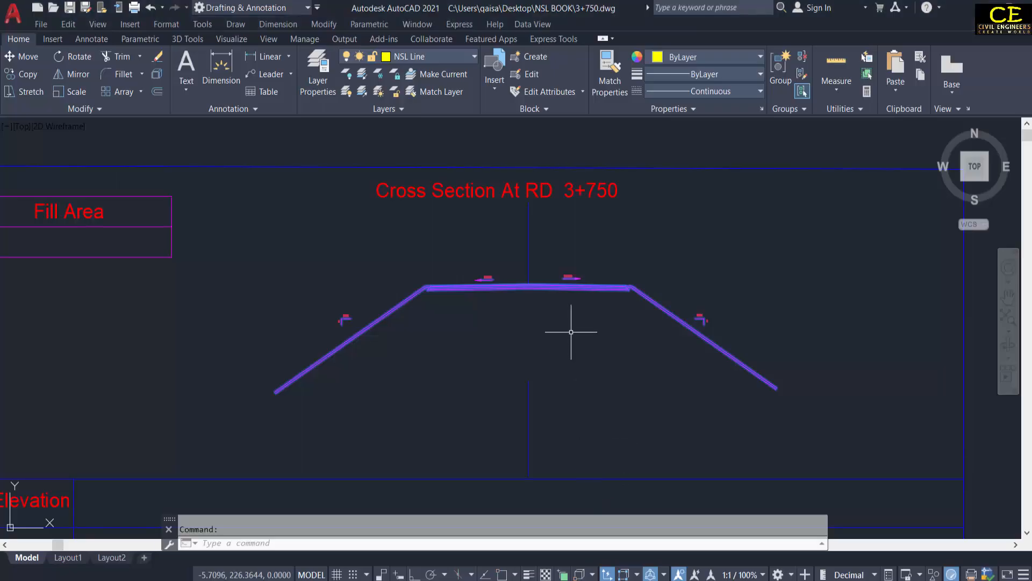
Enable all object snap modes and move the embankment block from its top centreline point to 0,223.25
key("Escape")
type("m")
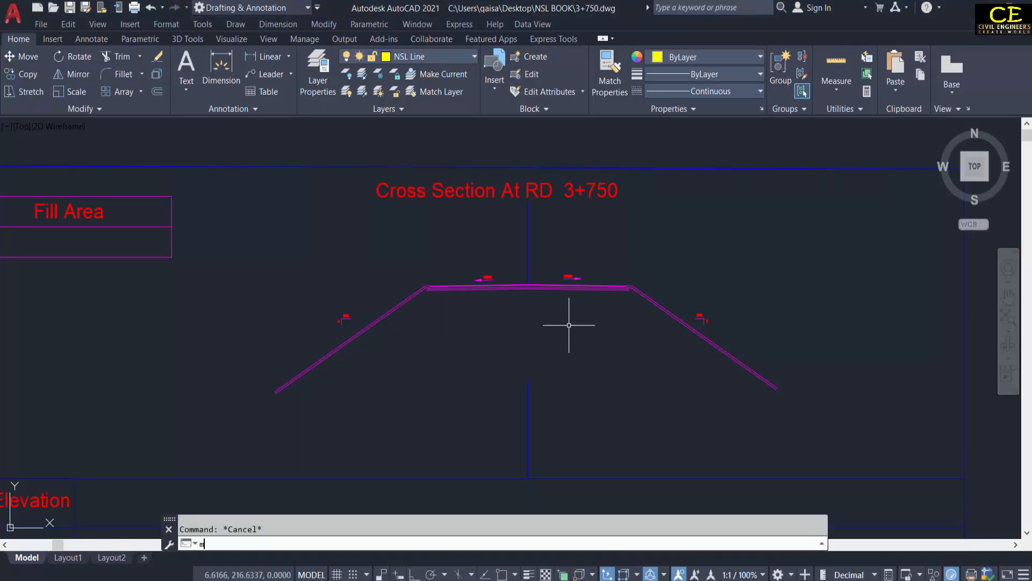
key("Return")
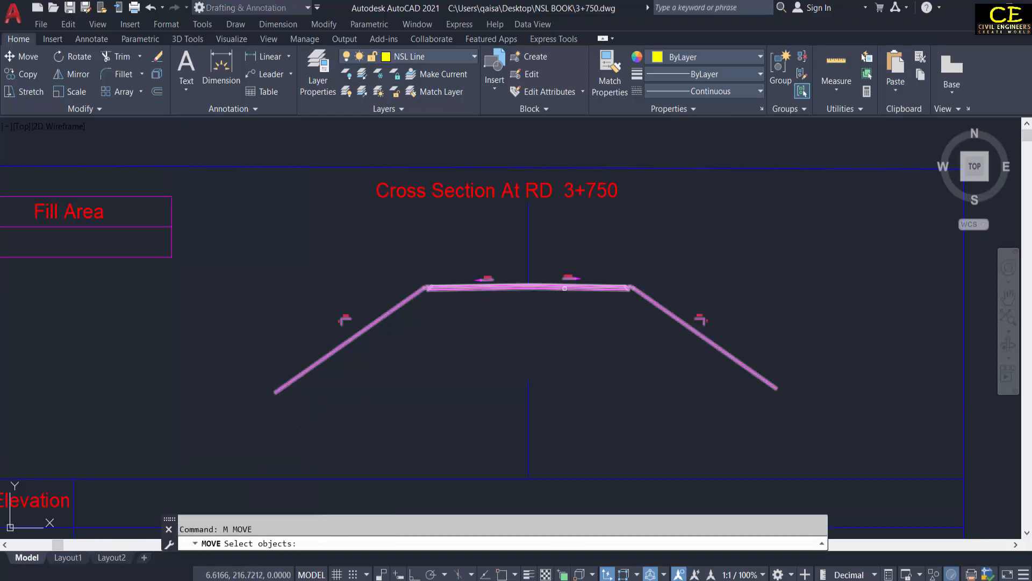
left_click(565, 291)
scroll(594, 247, "up", 5)
key("Return")
scroll(614, 264, "up", 2)
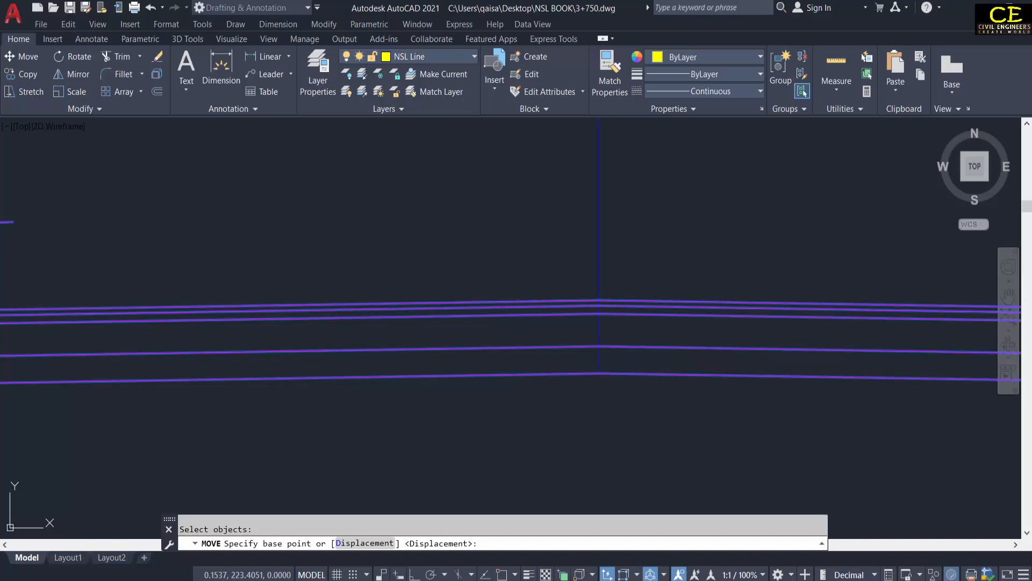
left_click(624, 218)
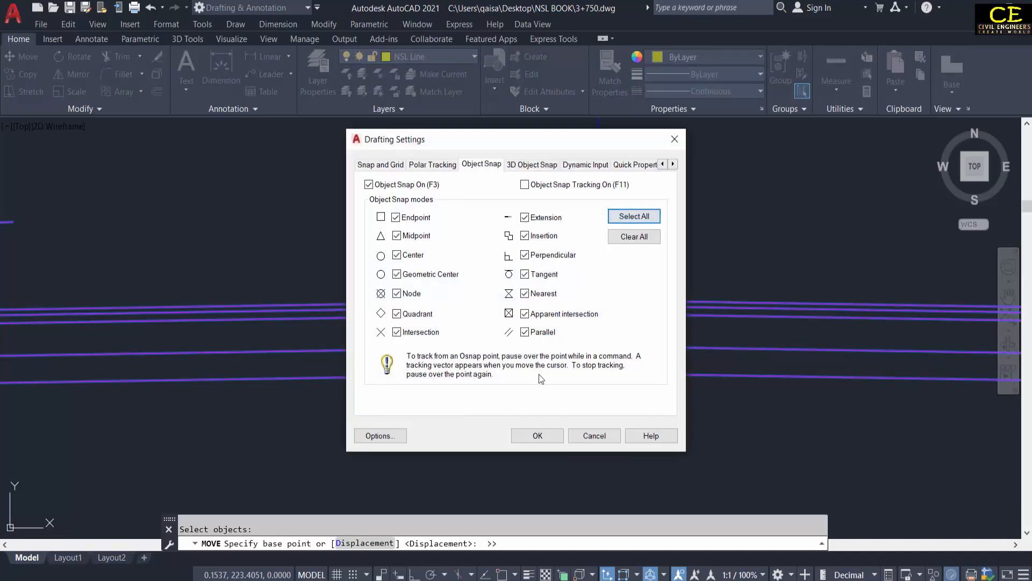
left_click(524, 437)
left_click(599, 300)
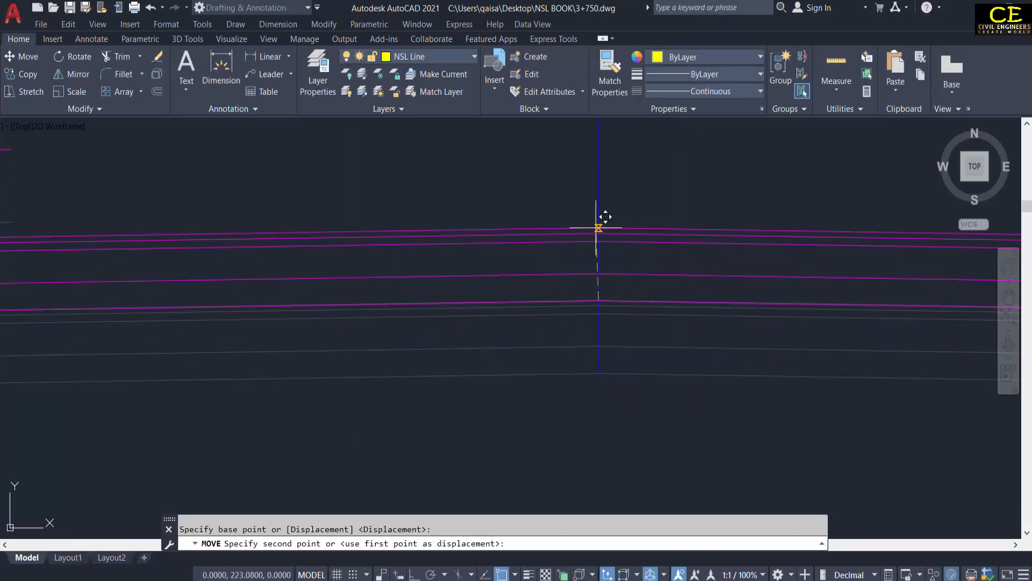
type("0,")
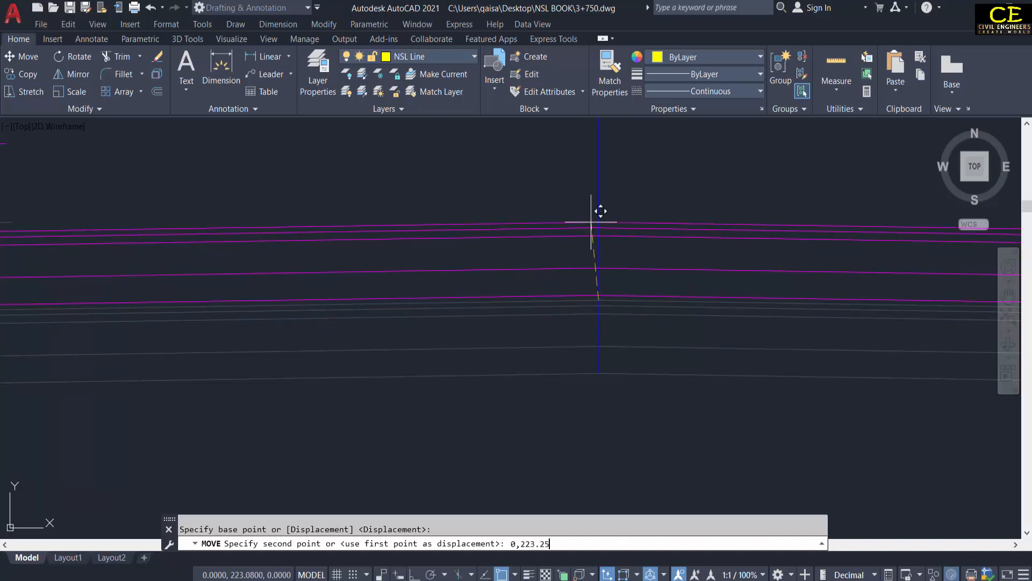
type("223.25")
key("Return")
scroll(591, 222, "down", 4)
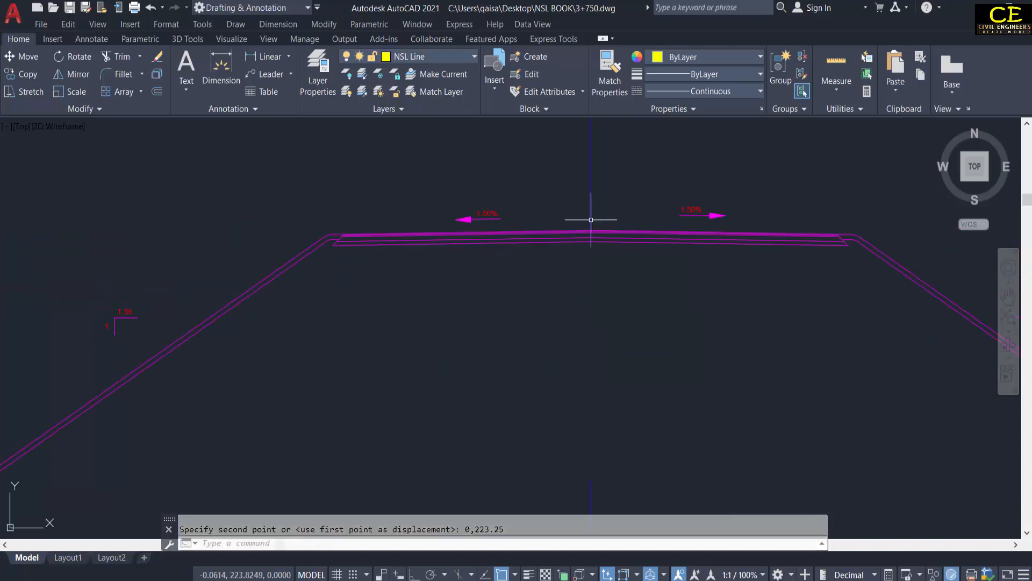
Add an elevation and distance leader label at the road's top centreline point with the CD command
scroll(622, 202, "down", 5)
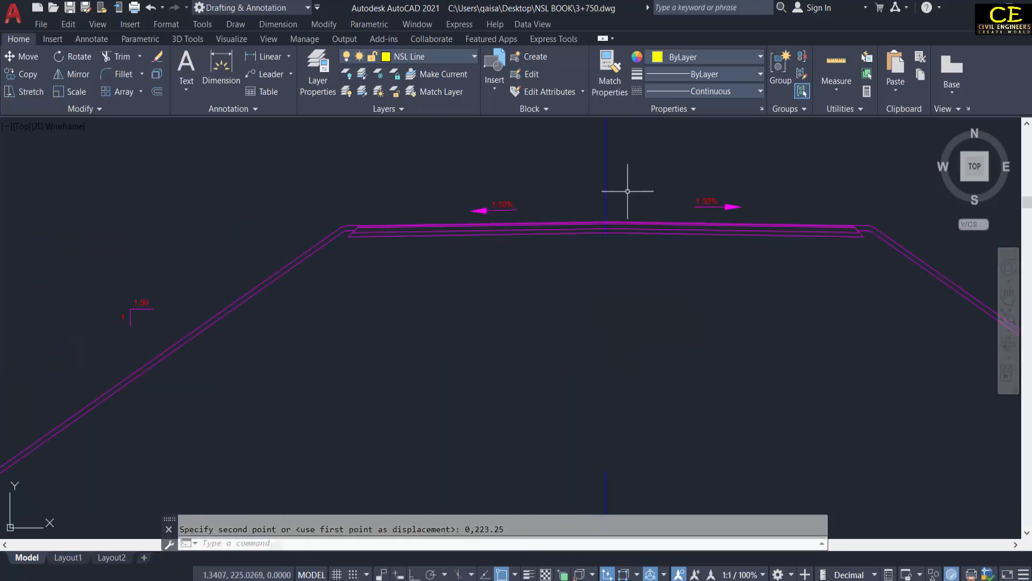
scroll(622, 203, "up", 5)
scroll(622, 201, "down", 2)
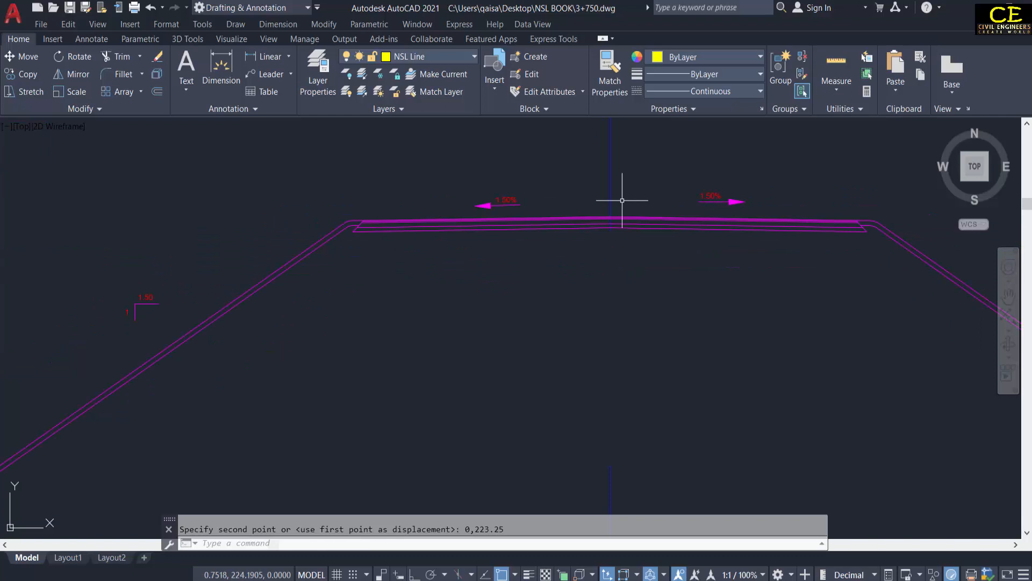
type("CD")
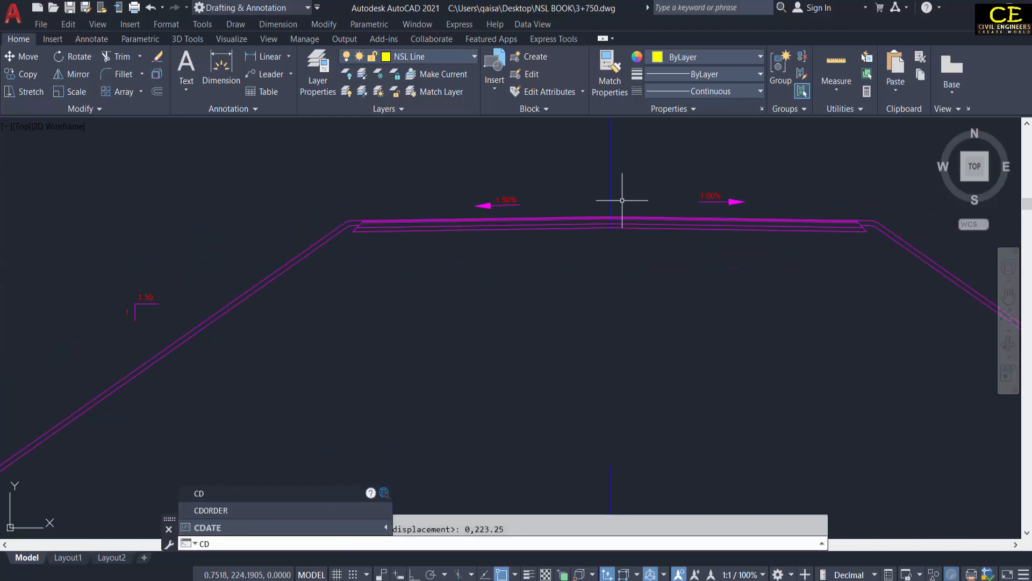
key("Return")
scroll(622, 202, "up", 4)
left_click(593, 240)
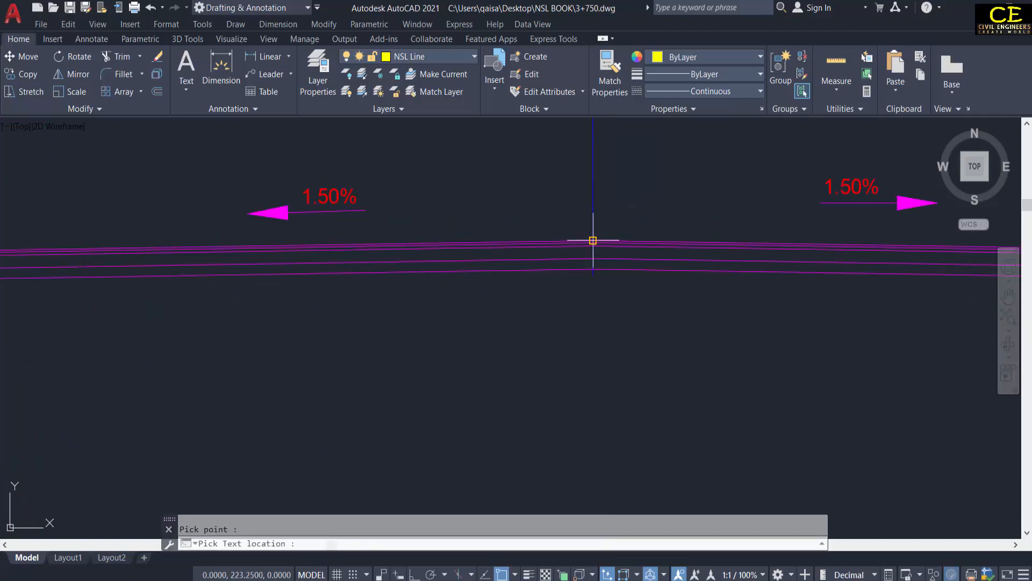
scroll(595, 272, "down", 2)
left_click(602, 230)
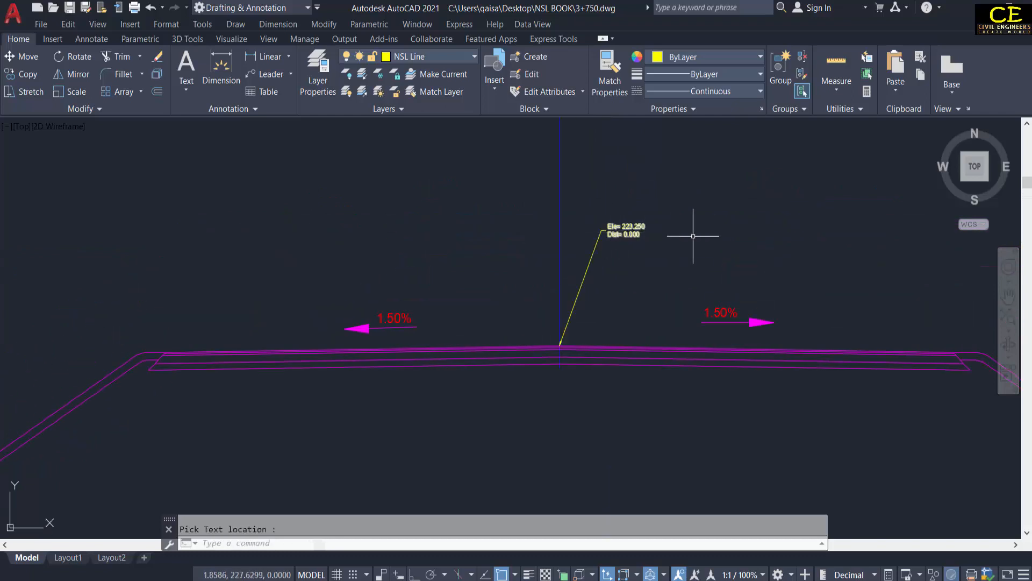
Label the elevation and distance of the right road edge, placing the text above the shoulder
middle_click_drag(693, 235, 530, 224)
scroll(536, 216, "up", 4)
scroll(467, 200, "down", 5)
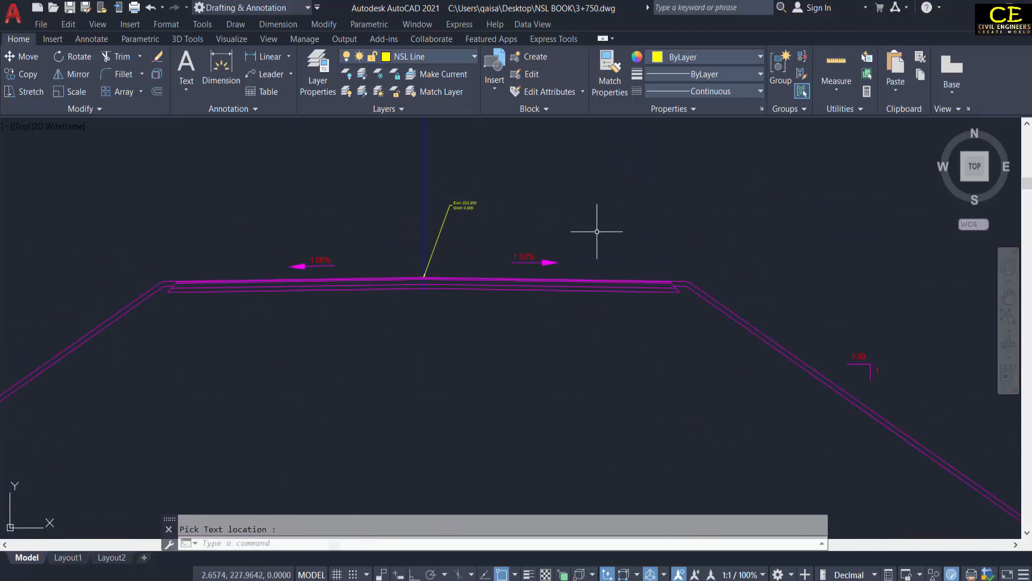
scroll(681, 275, "up", 3)
key("Return")
left_click(644, 284)
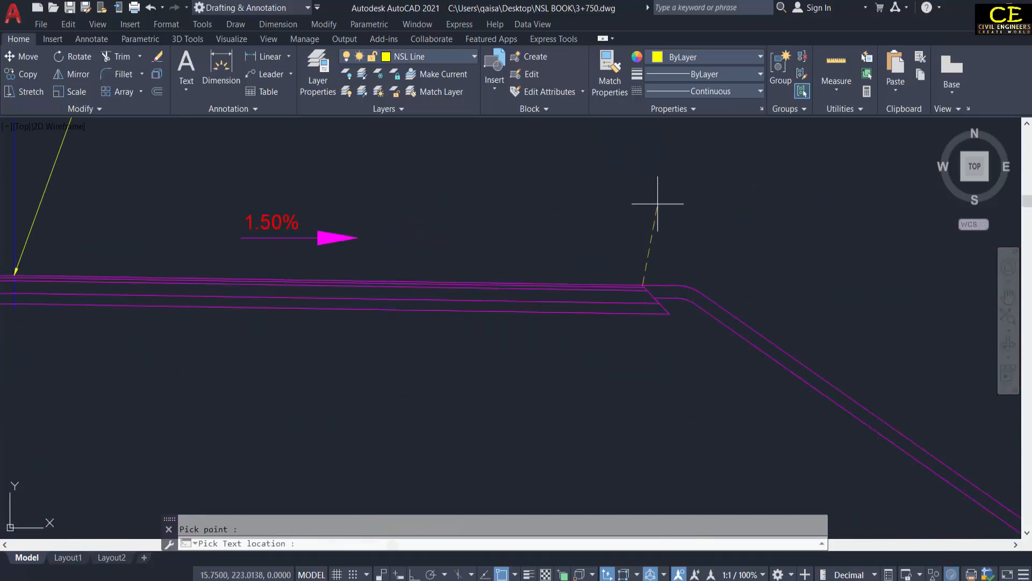
left_click(692, 172)
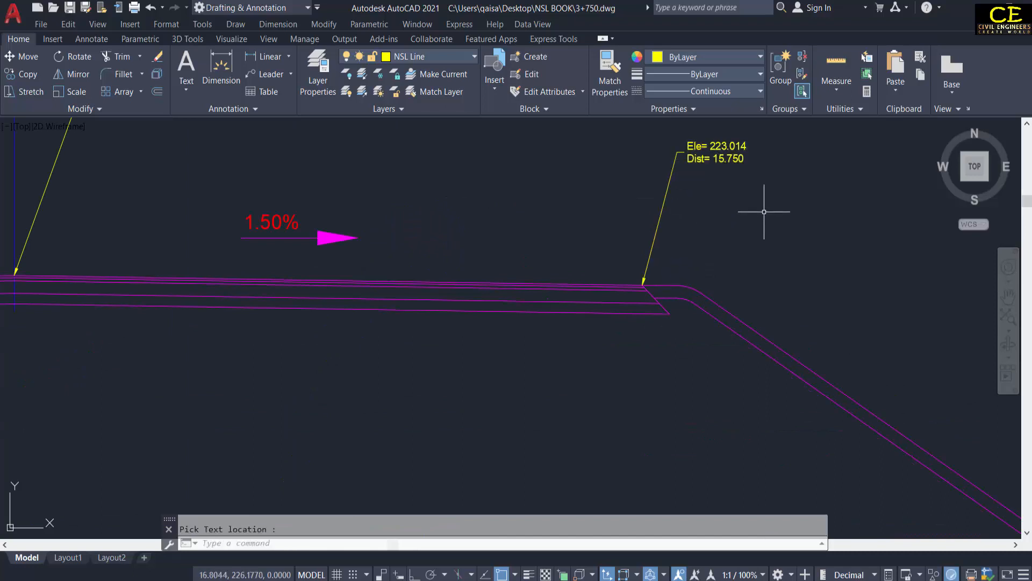
Label the elevation and distance of the left road edge, placing the text above the pavement
scroll(753, 198, "down", 3)
scroll(303, 244, "up", 8)
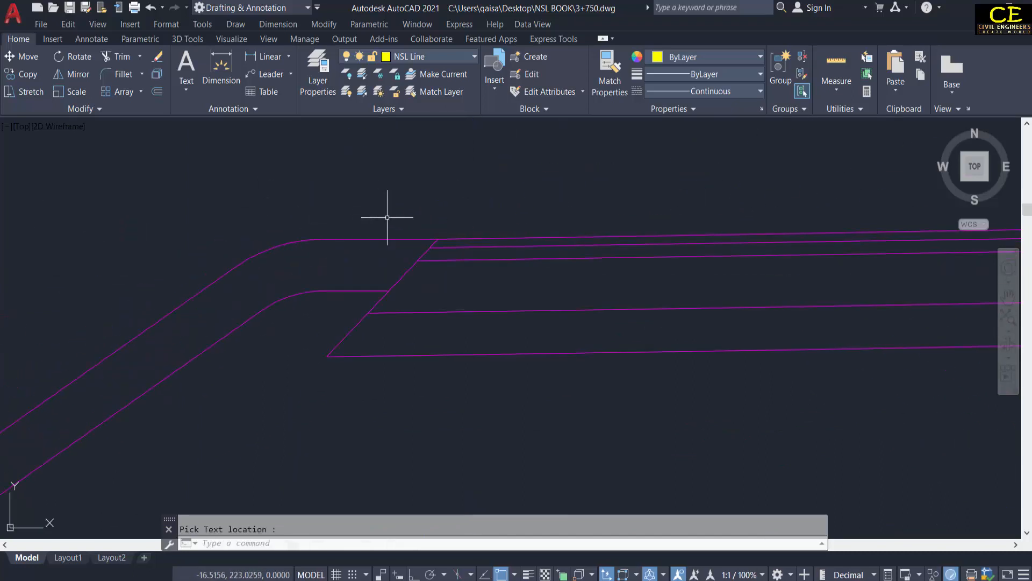
key("Return")
left_click(437, 238)
scroll(455, 268, "down", 5)
scroll(456, 267, "down", 4)
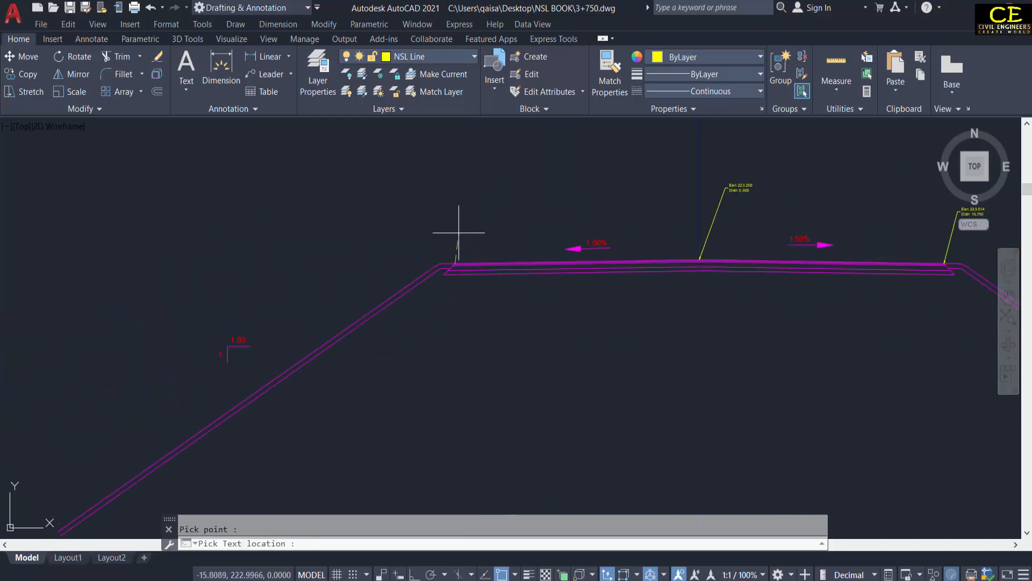
left_click(471, 212)
scroll(485, 181, "down", 4)
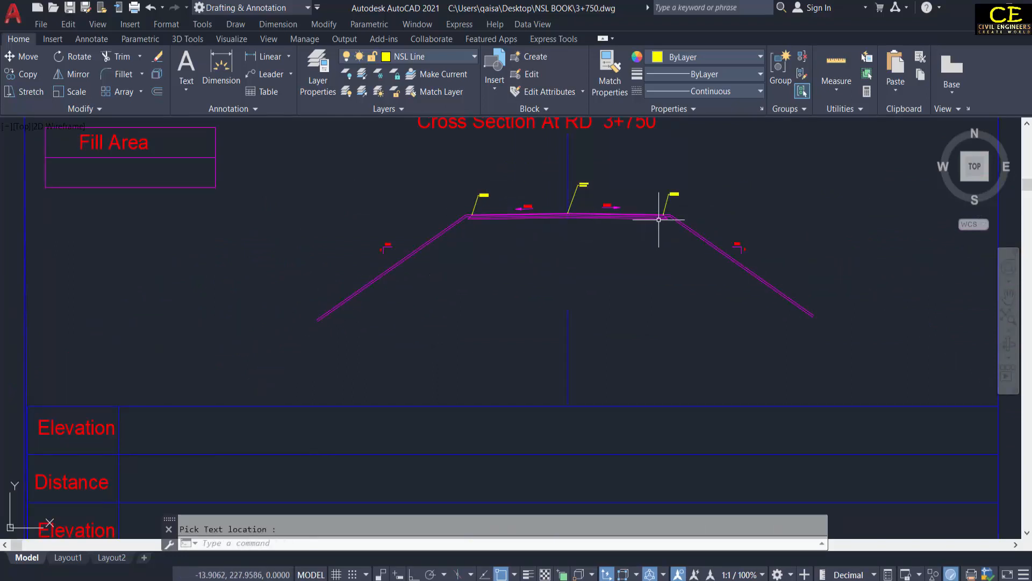
middle_click_drag(612, 185, 595, 276)
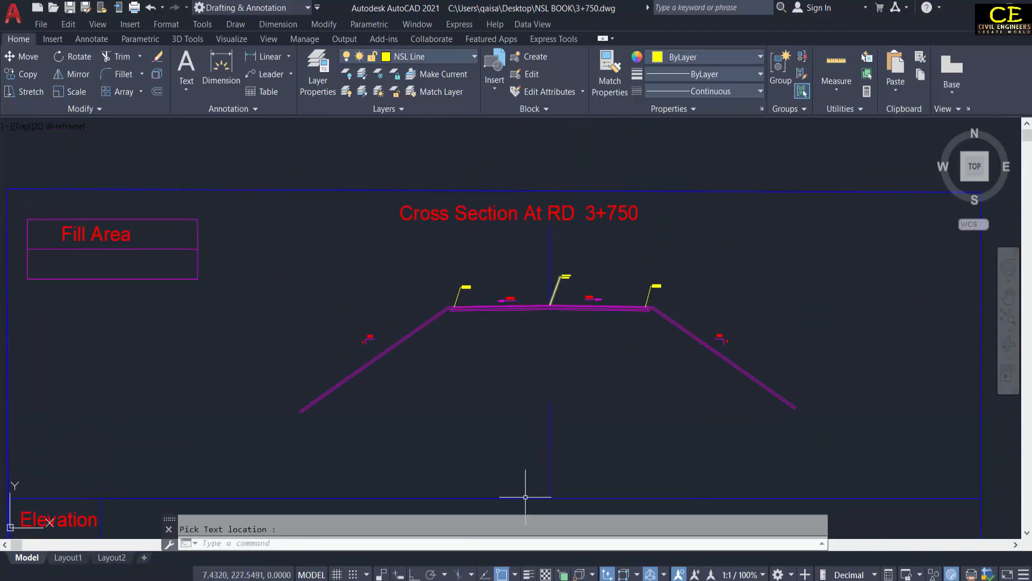
Switch to the Excel NSL sheet and copy the Pline command and coordinates for Station 3+750, cells F24:F37
left_click(519, 578)
key("Escape")
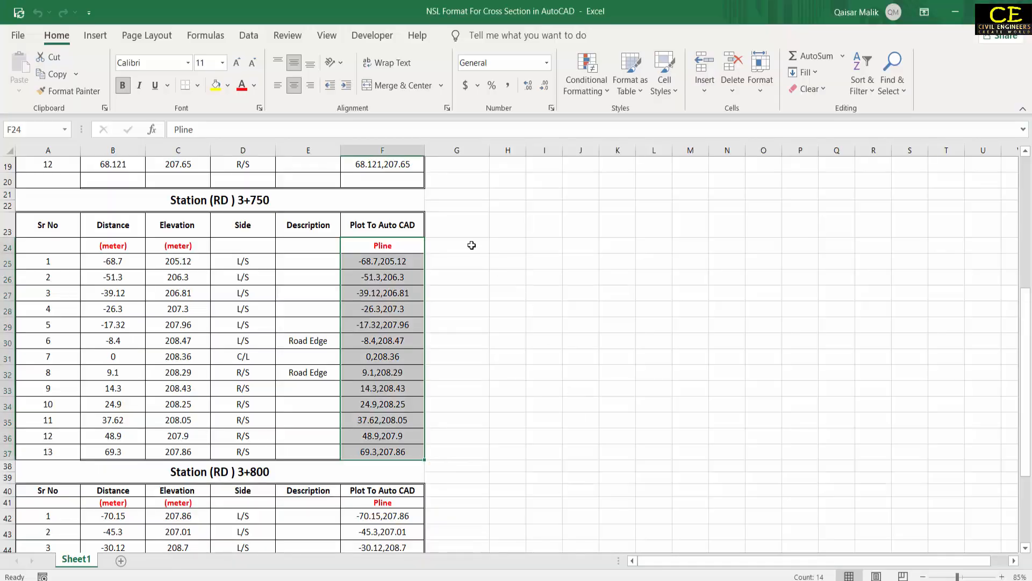
left_click(382, 239)
scroll(337, 204, "up", 6)
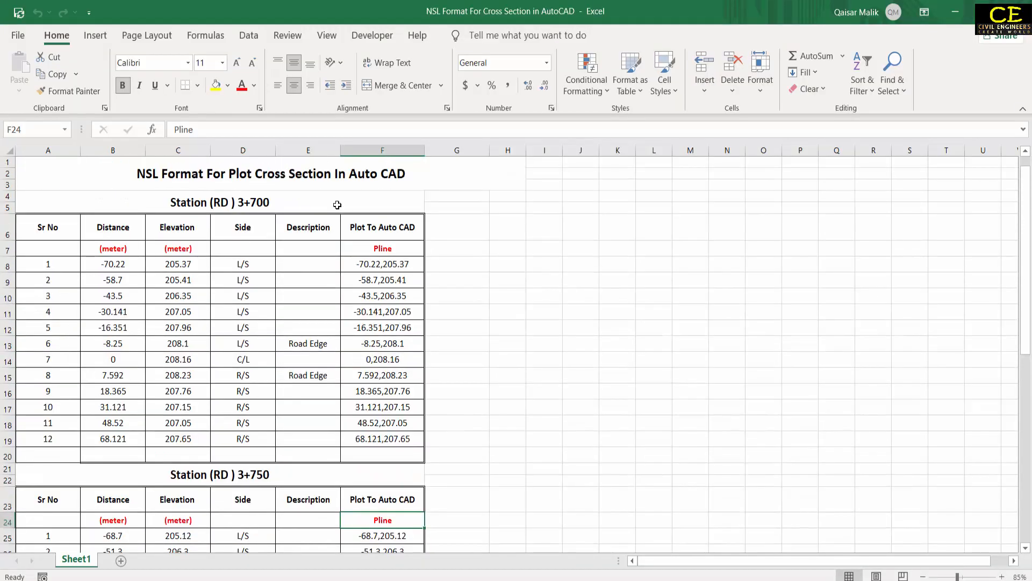
left_click(227, 212)
scroll(329, 211, "down", 5)
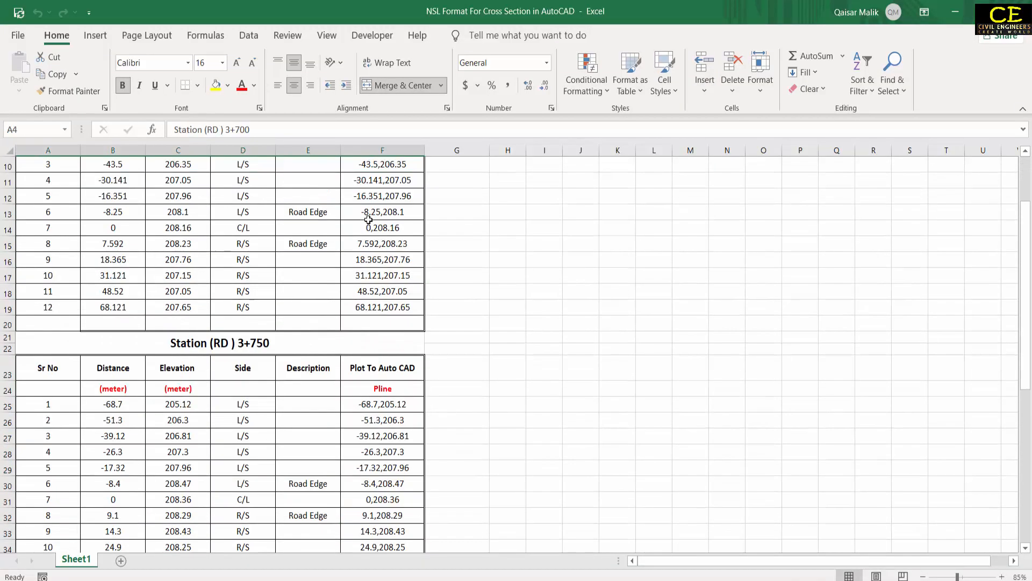
left_click_drag(388, 293, 398, 495)
right_click(398, 495)
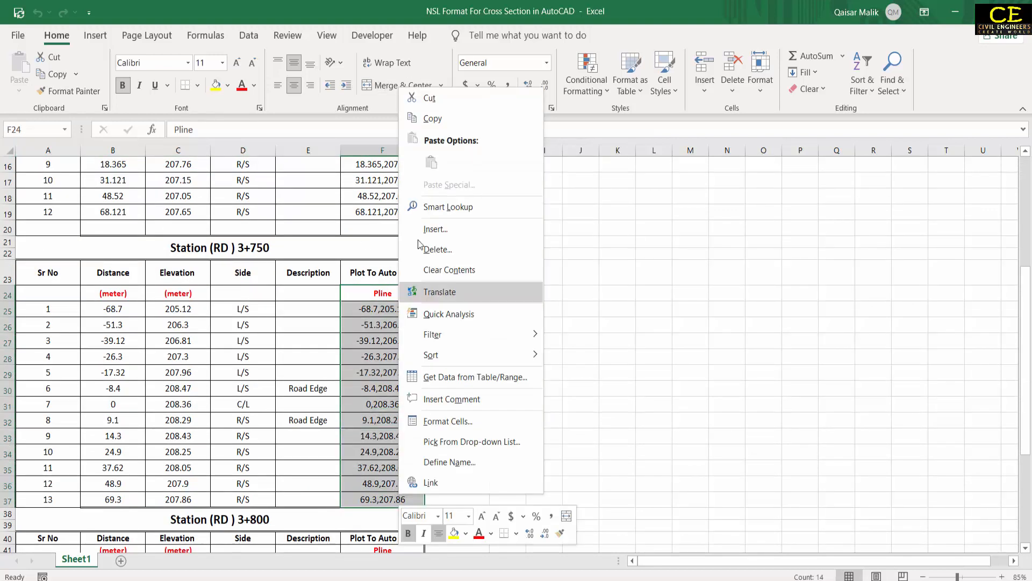
left_click(424, 118)
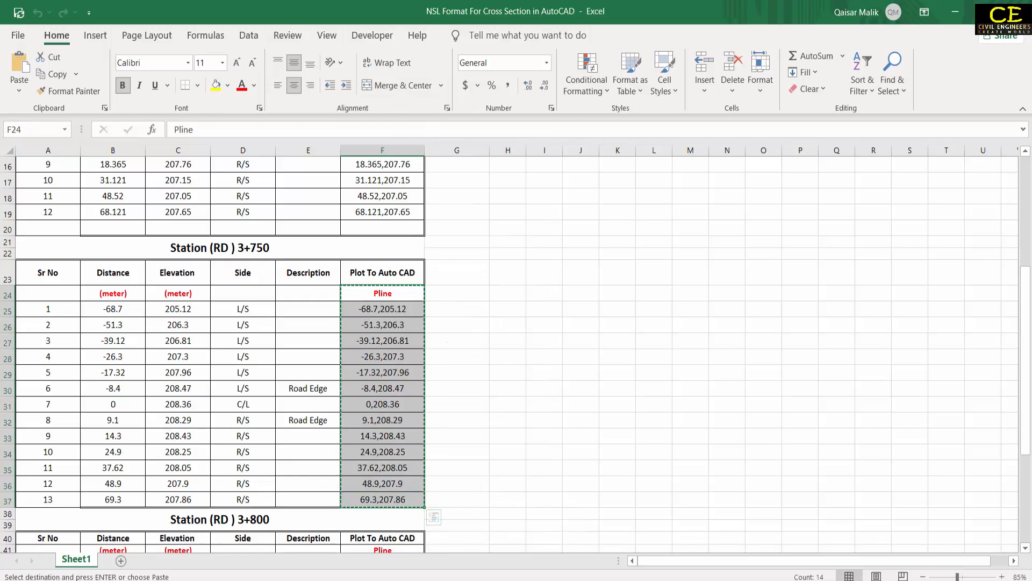
Return to the AutoCAD drawing, keep NSL Line as the current layer and set the current linetype to ByLayer
key("alt+Tab")
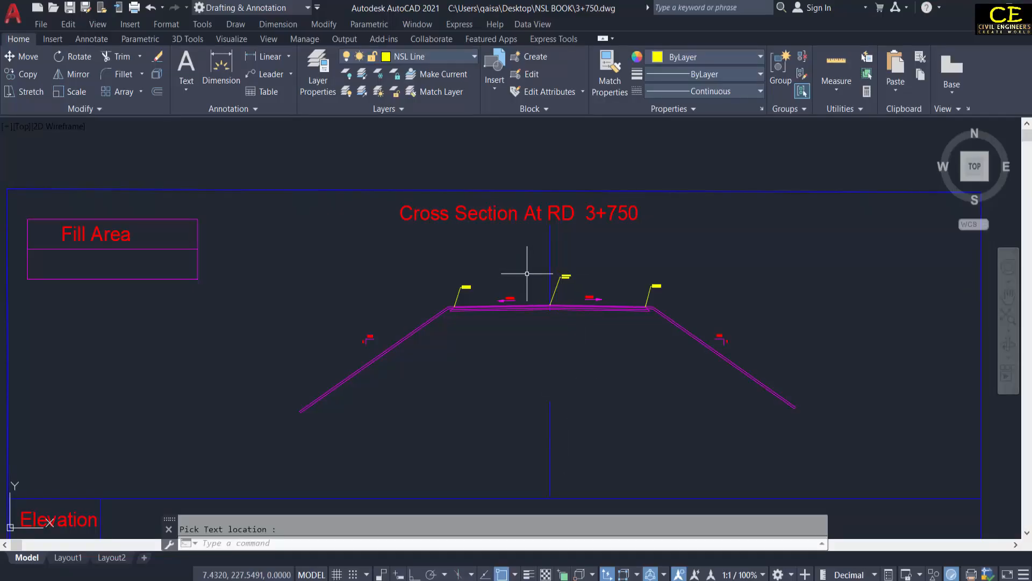
left_click(418, 56)
left_click(420, 57)
left_click(420, 57)
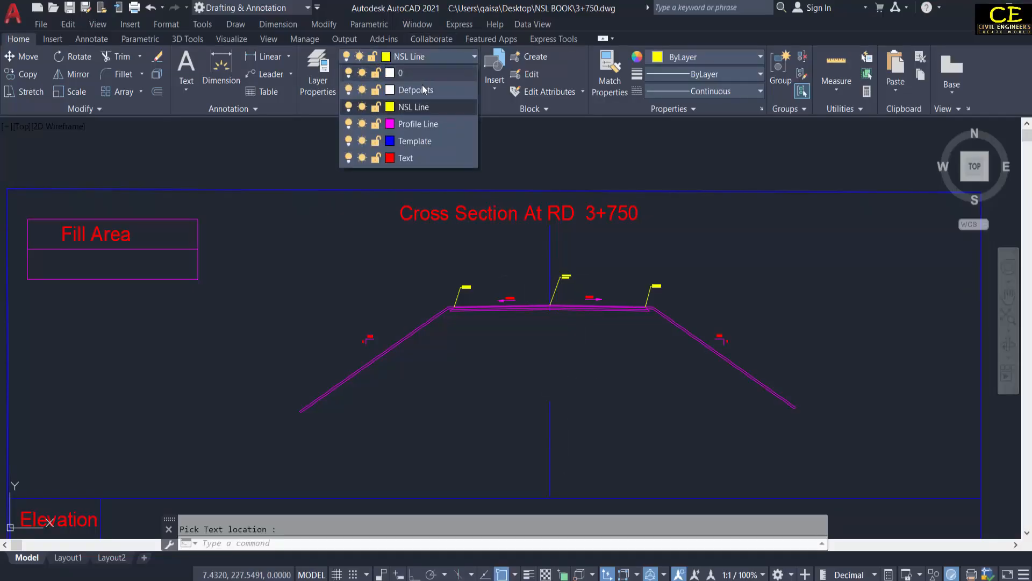
left_click(424, 106)
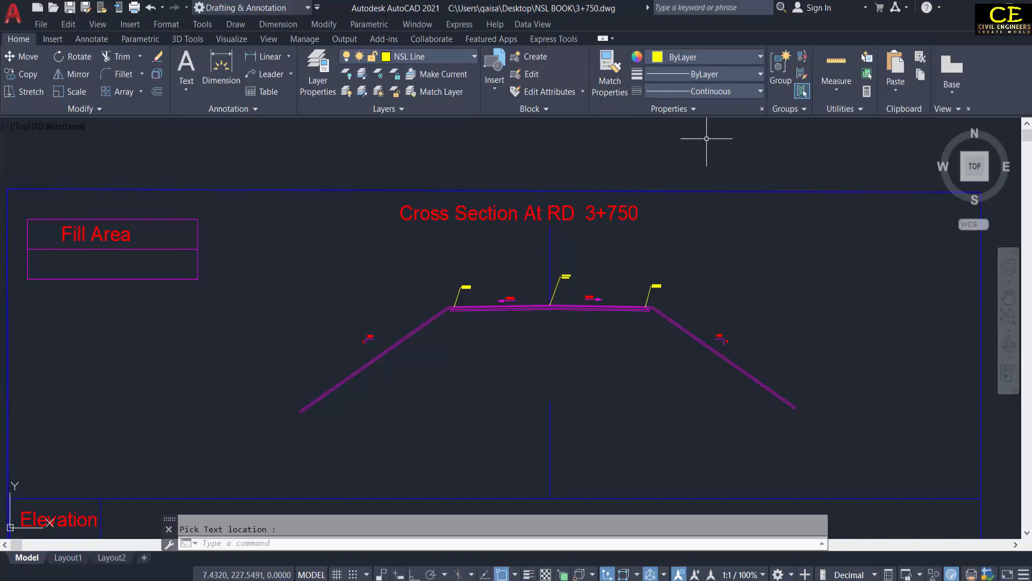
left_click(704, 92)
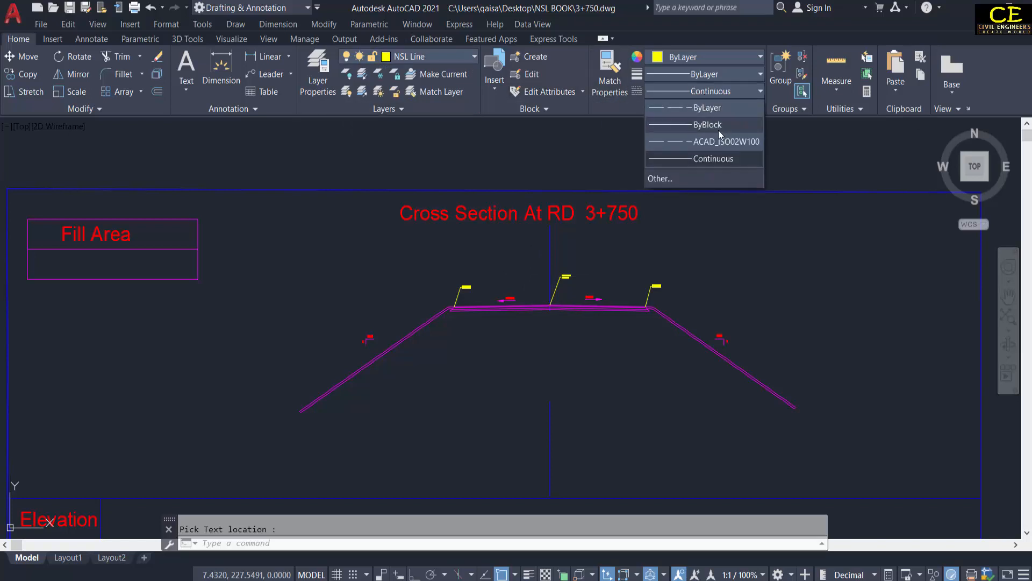
left_click(710, 110)
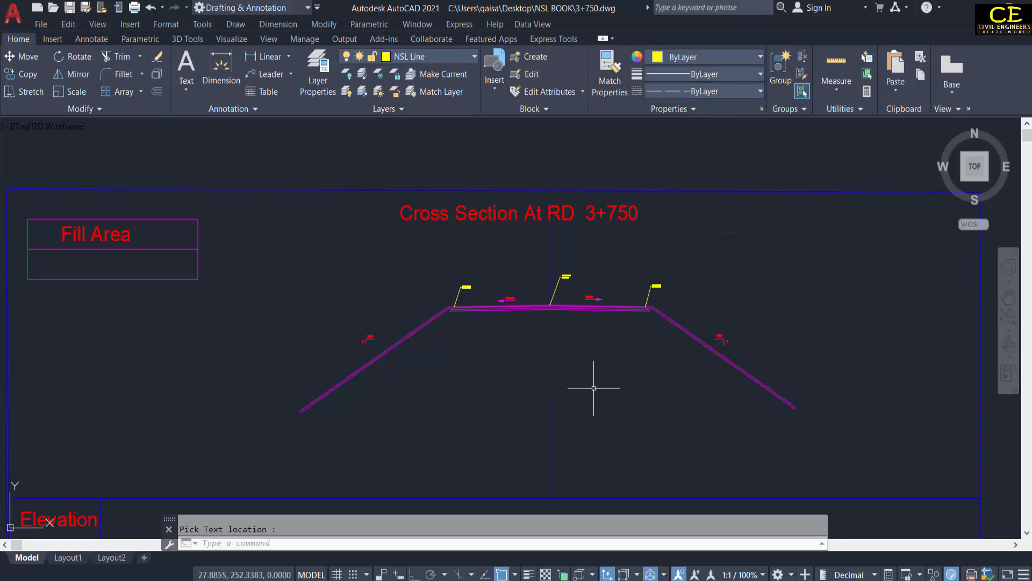
Plot the ground line as a polyline from the copied coordinates, from -68.7,205.12 to 69.3,207.86, and end the command
right_click(488, 542)
left_click(537, 476)
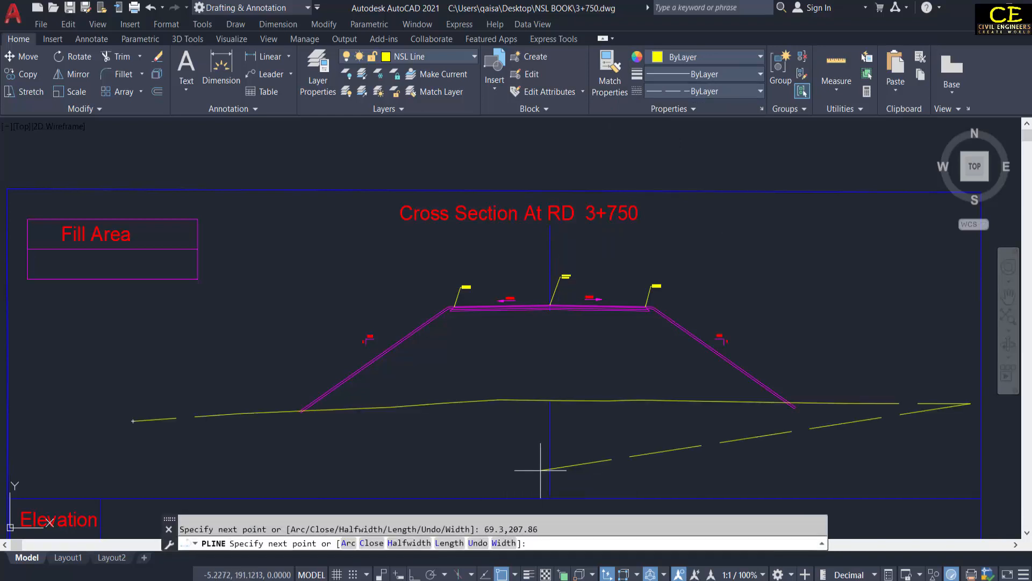
key("Escape")
scroll(462, 278, "down", 2)
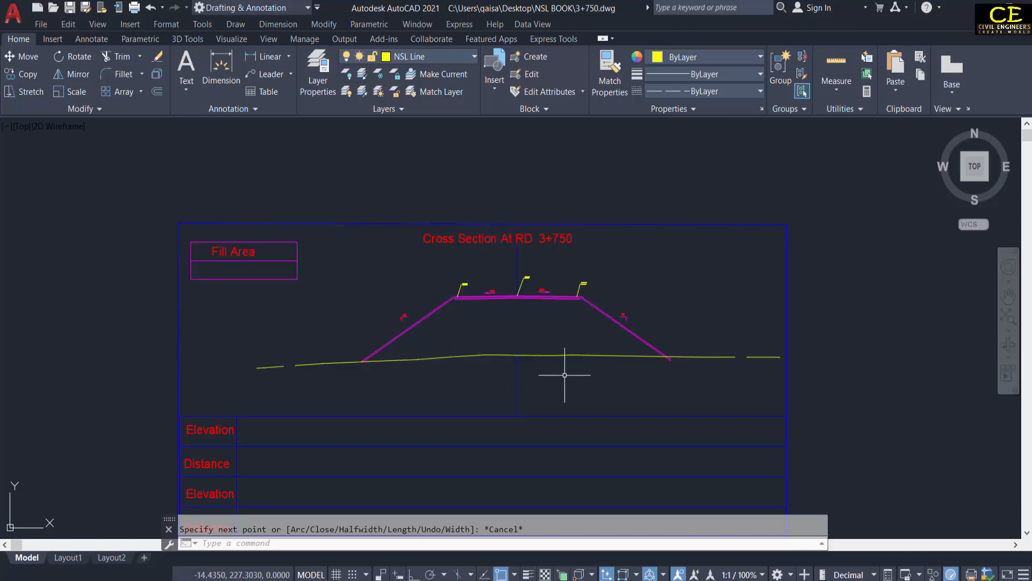
middle_click_drag(531, 357, 526, 278)
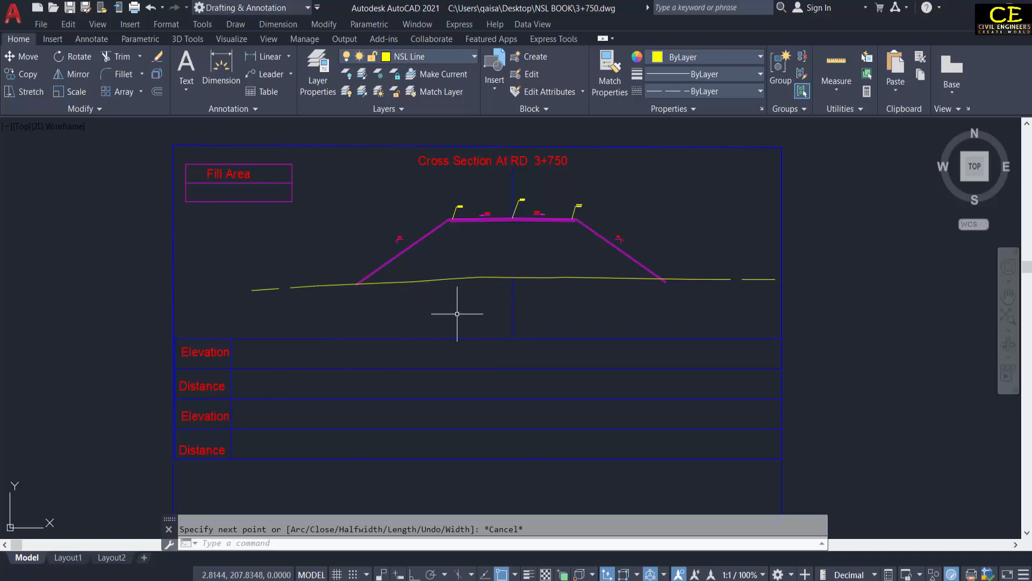
scroll(395, 263, "up", 5)
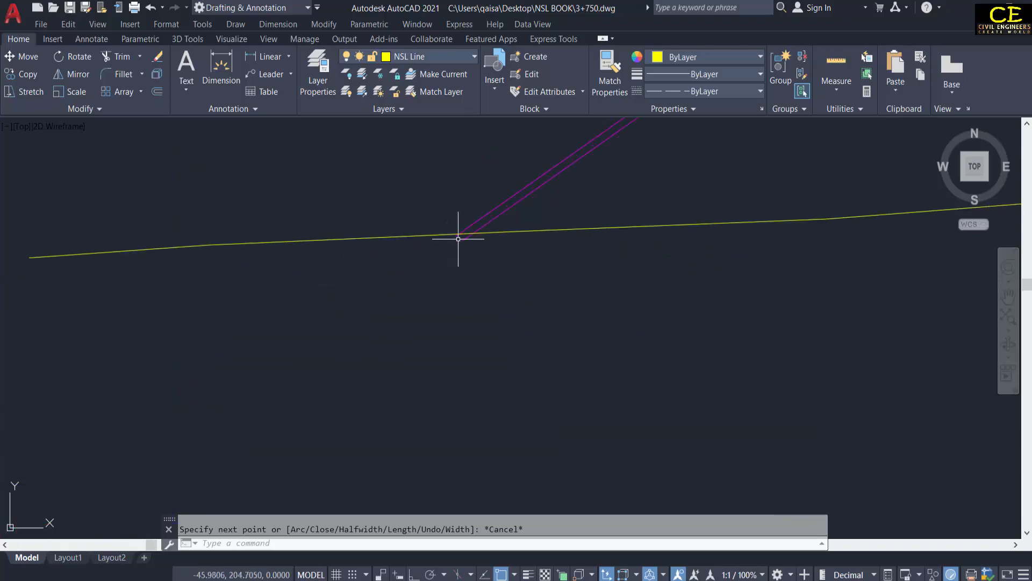
scroll(461, 226, "up", 8)
type("tr")
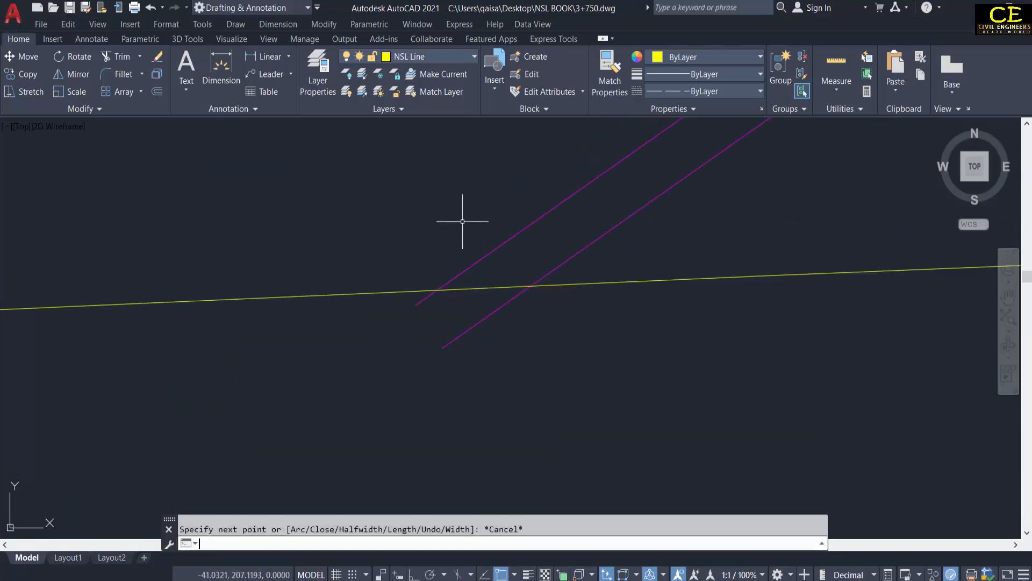
key("Return")
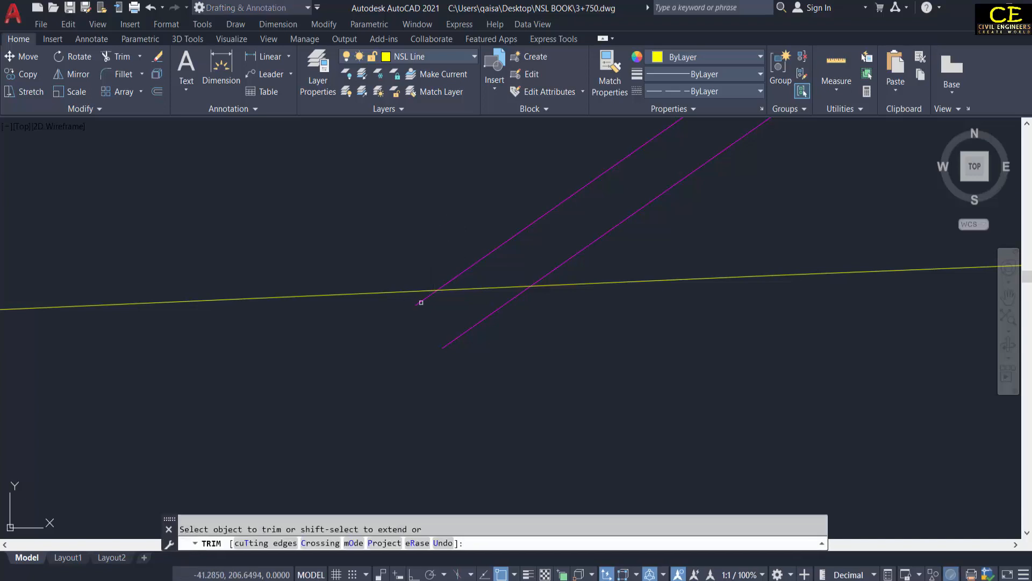
key("Escape")
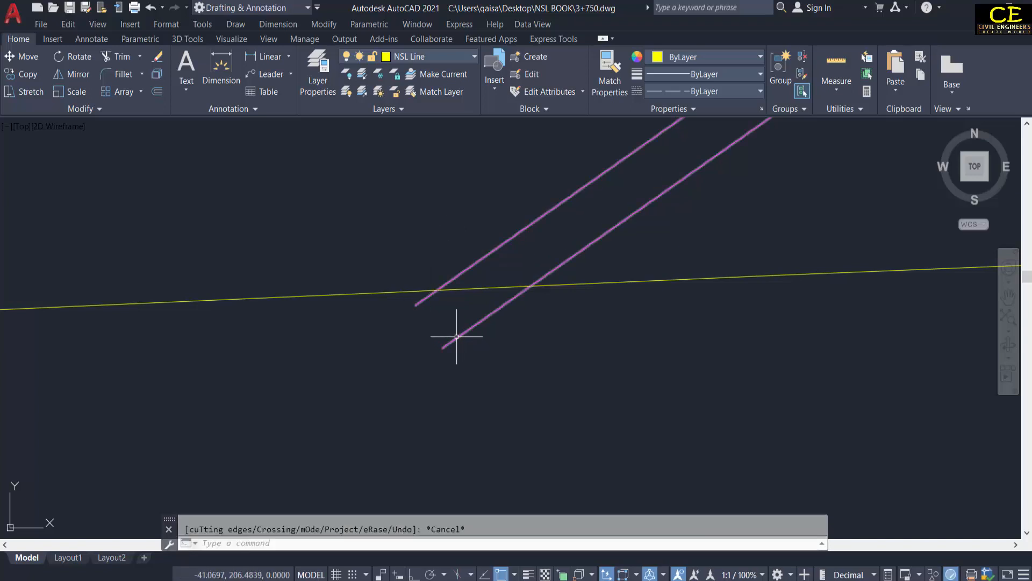
Explode the grouped embankment section into separate objects
scroll(455, 330, "down", 5)
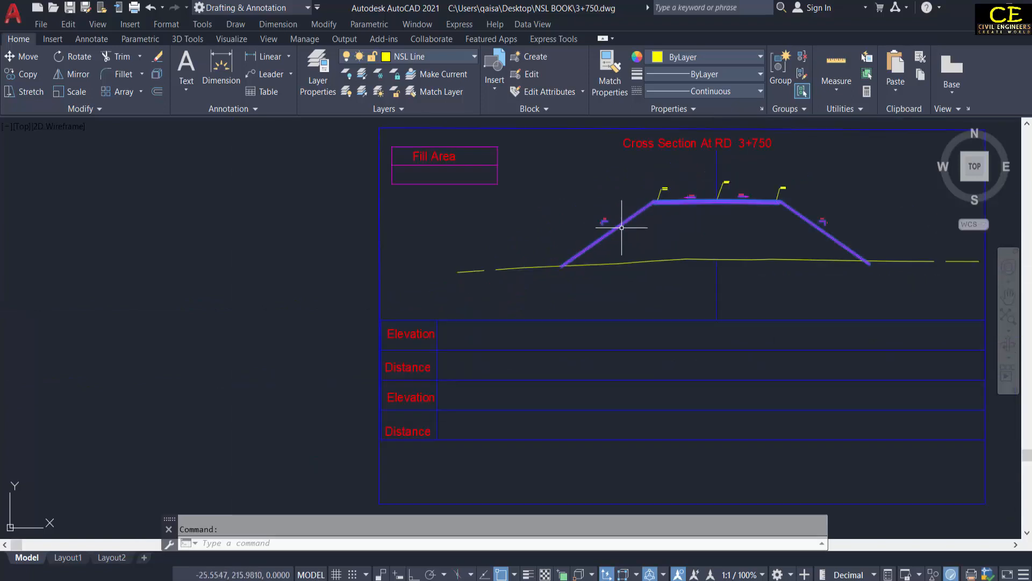
scroll(605, 259, "up", 5)
type("x")
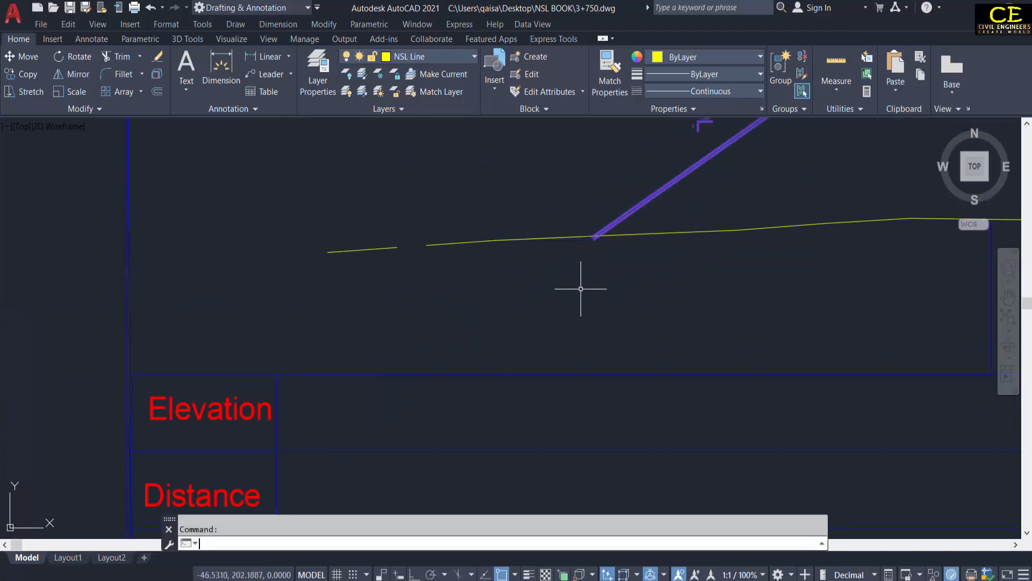
key("Return")
Trim the slope line ends that extend below the ground line at both embankment toes and end the command
scroll(591, 233, "up", 3)
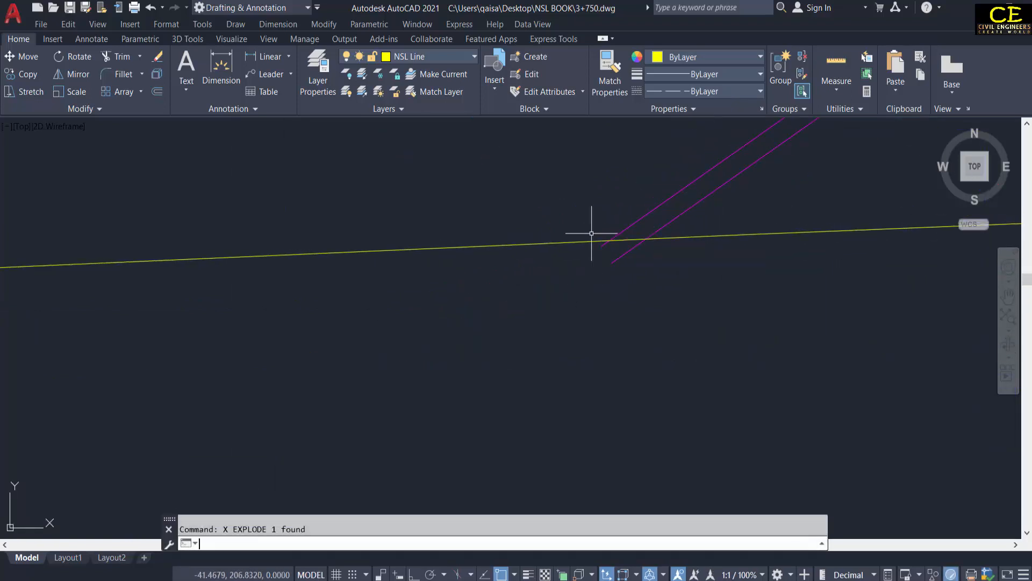
type("tr")
key("Return")
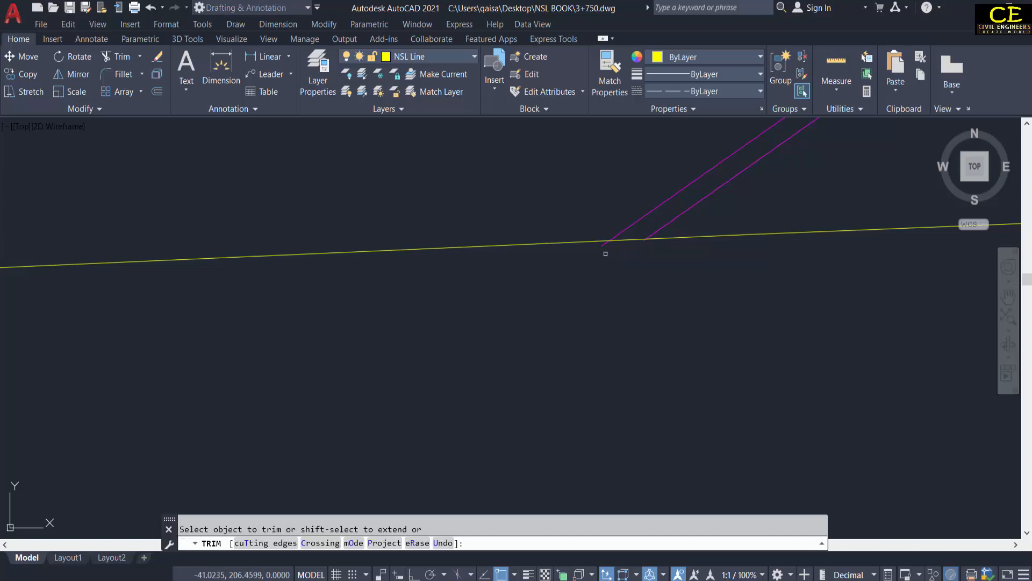
scroll(410, 299, "down", 5)
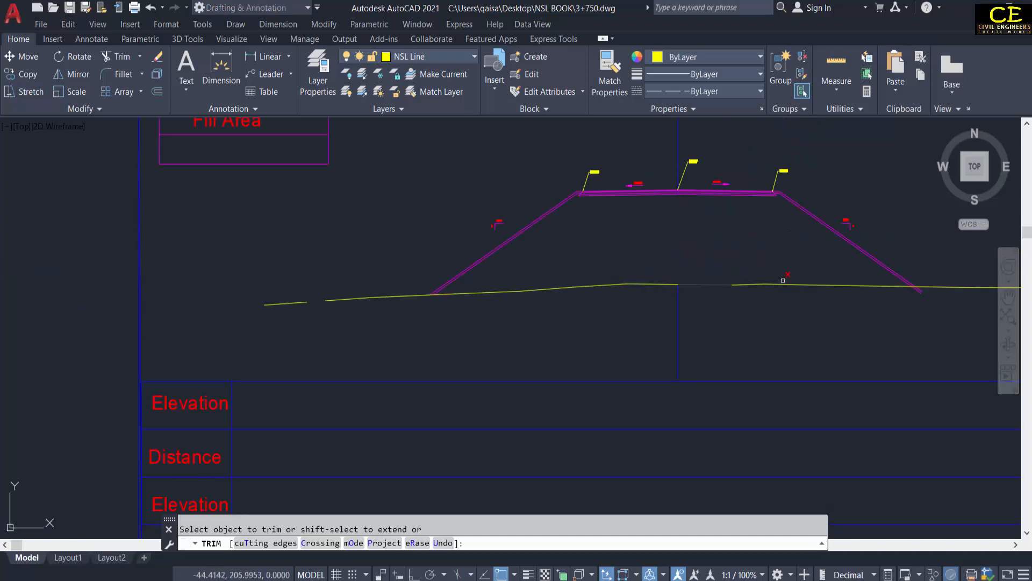
scroll(926, 291, "up", 6)
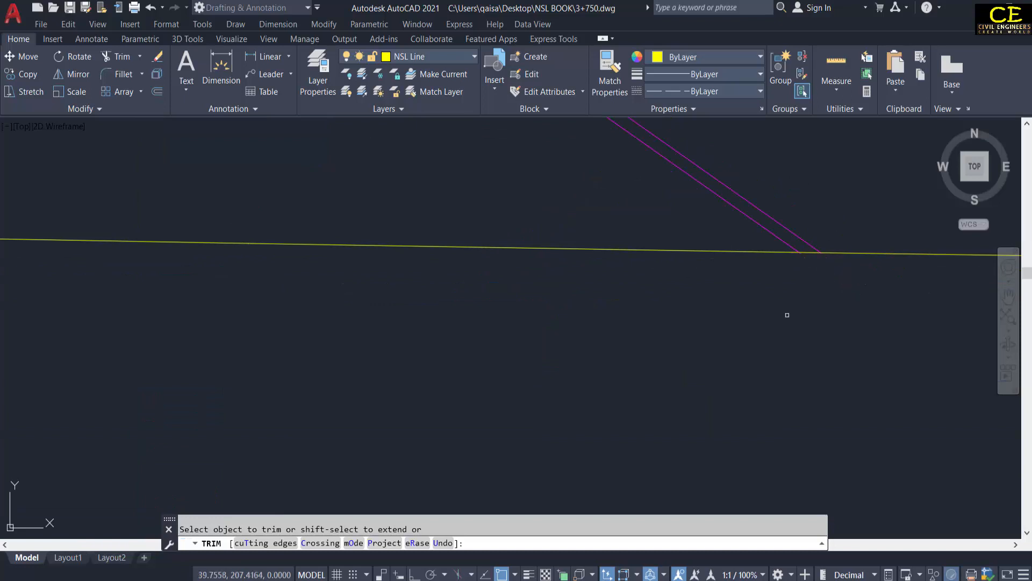
scroll(787, 314, "down", 6)
key("Escape")
Label the elevation and distance of the right and left embankment toes with the cd command, placing the text above the ground line
type("cd")
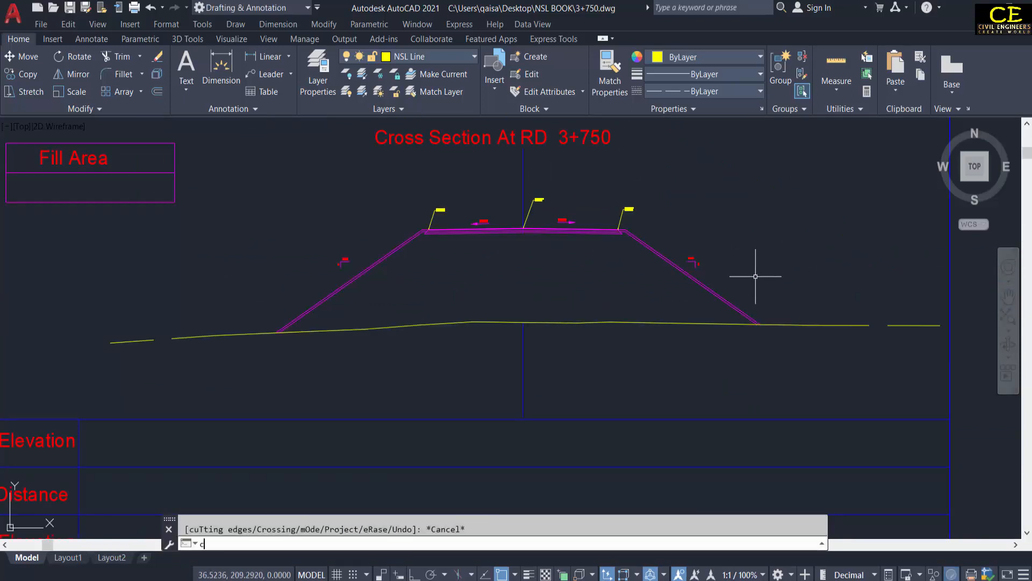
key("Return")
left_click(756, 324)
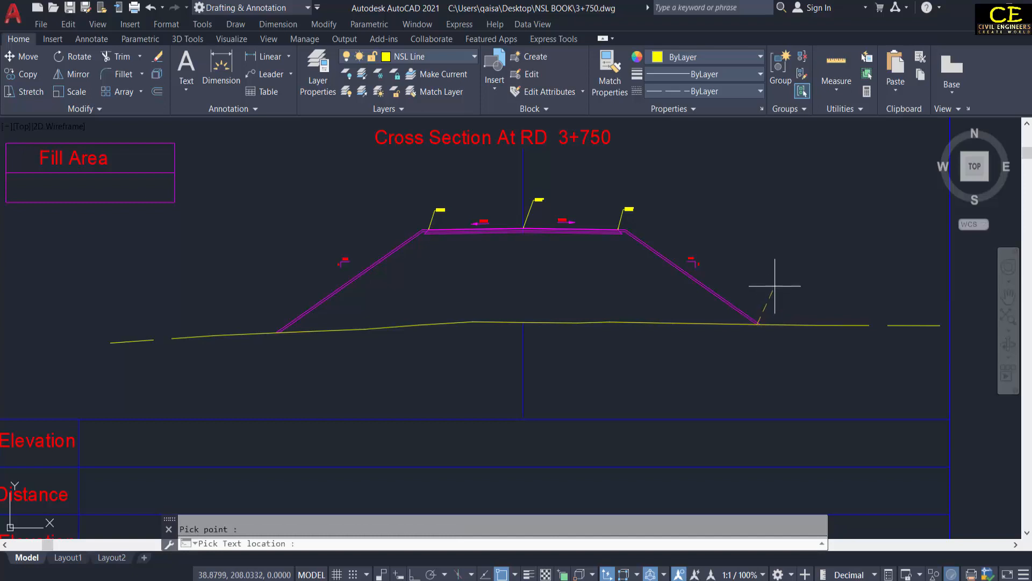
scroll(292, 326, "up", 4)
scroll(292, 326, "up", 2)
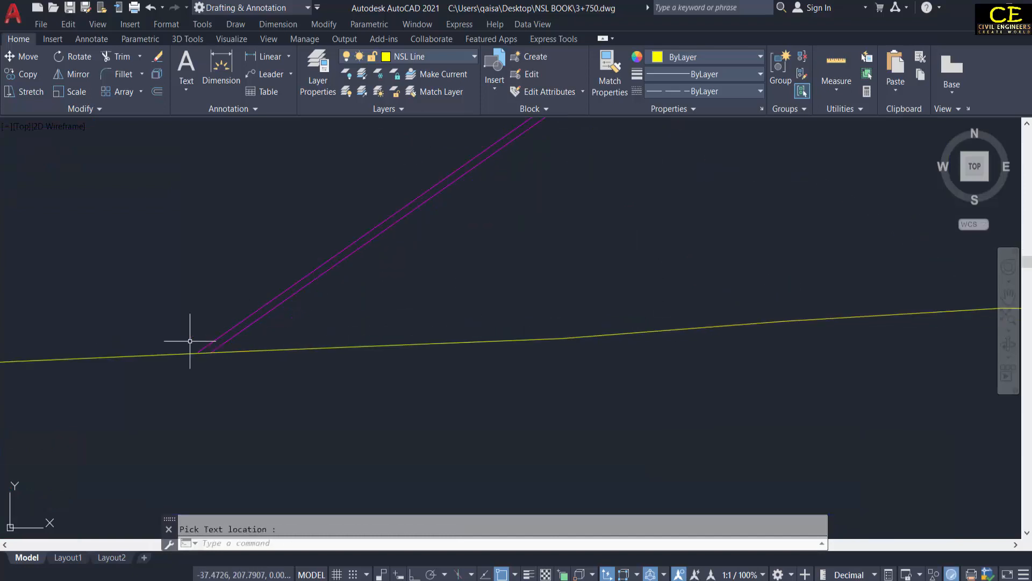
key("Return")
left_click(197, 353)
left_click(134, 196)
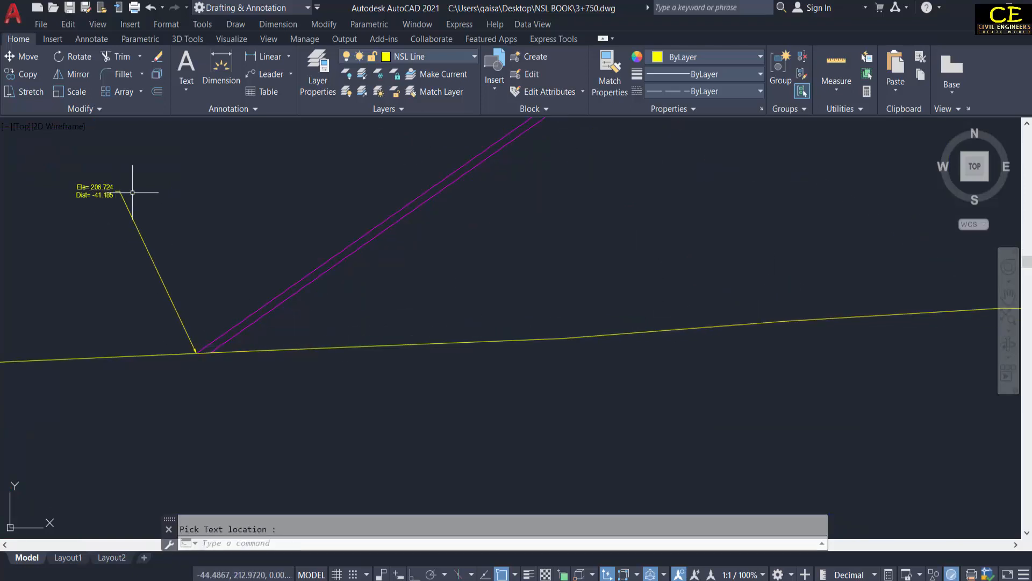
scroll(306, 213, "down", 5)
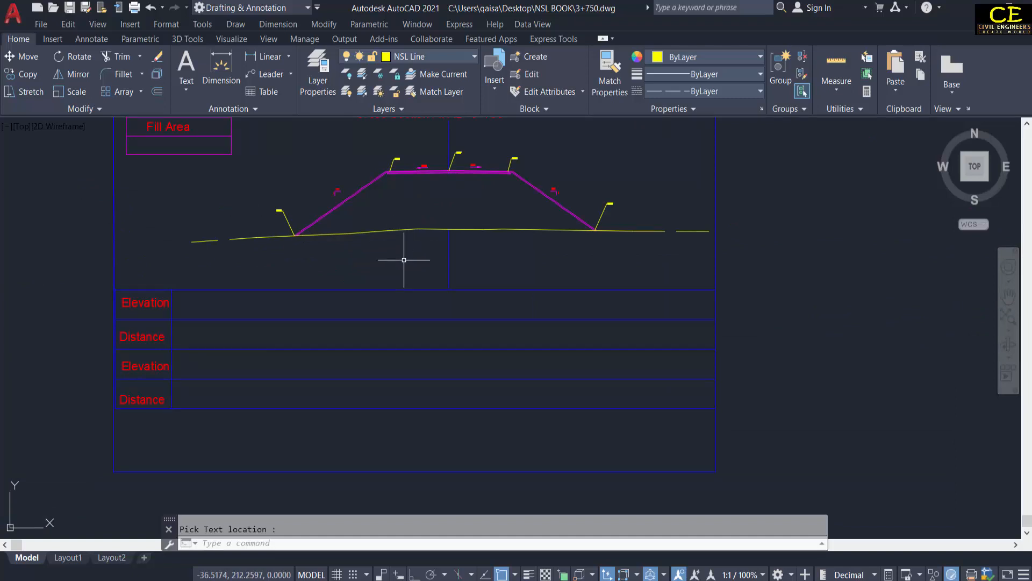
Run XYZ on the ground line polyline to fill the lower Distance and Elevation rows with its values
type("XYZ")
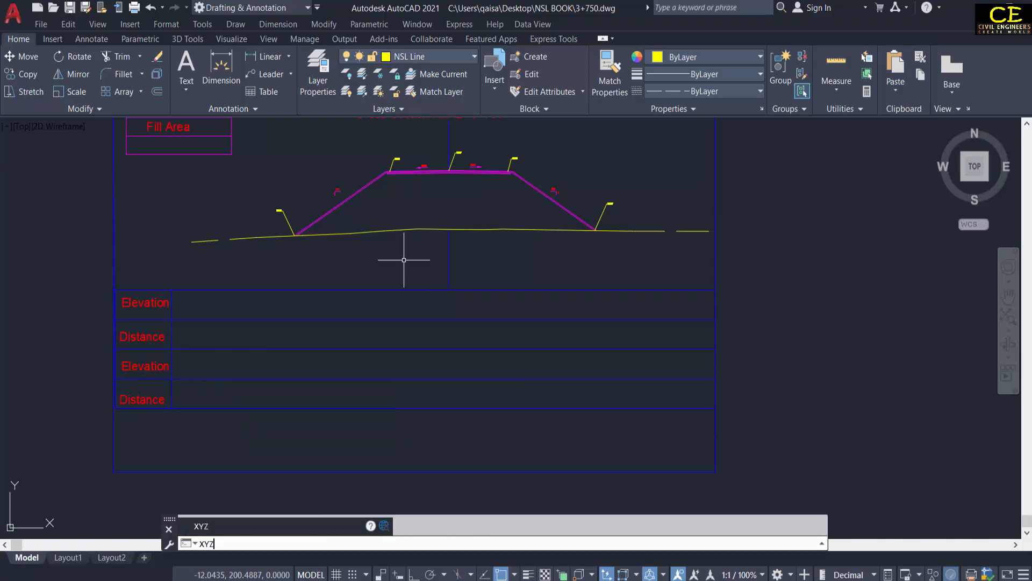
key("Return")
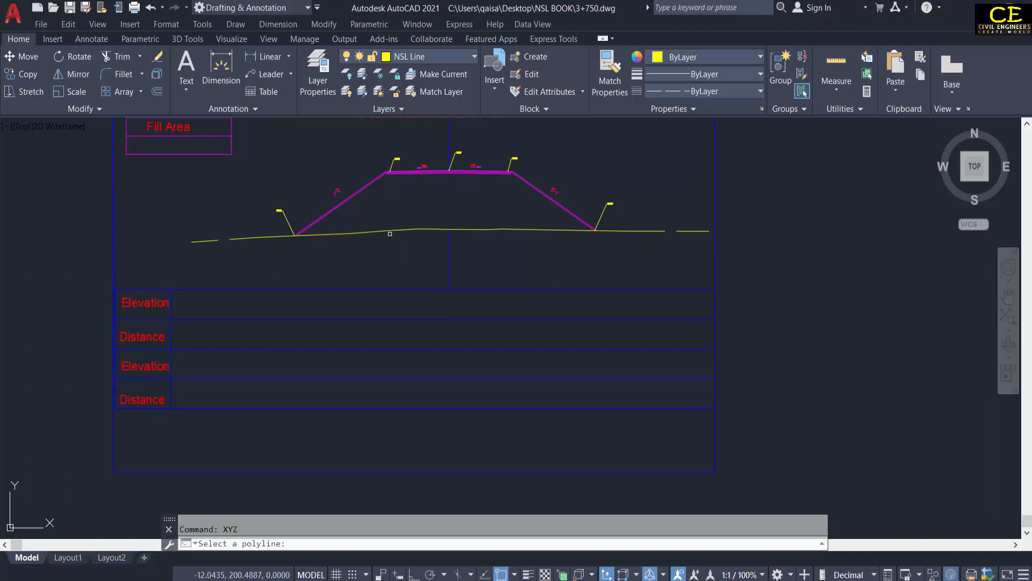
left_click(385, 231)
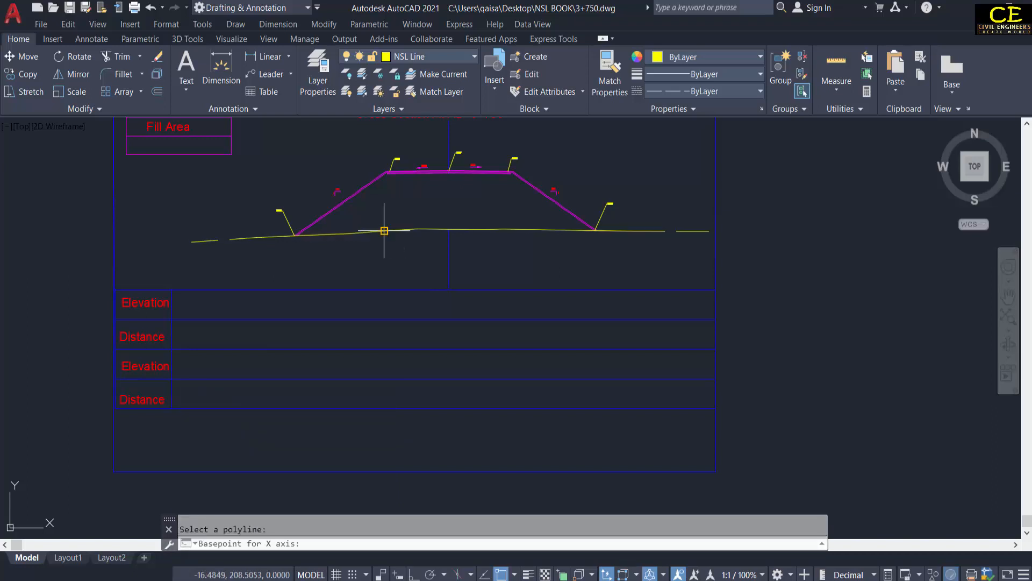
left_click(172, 408)
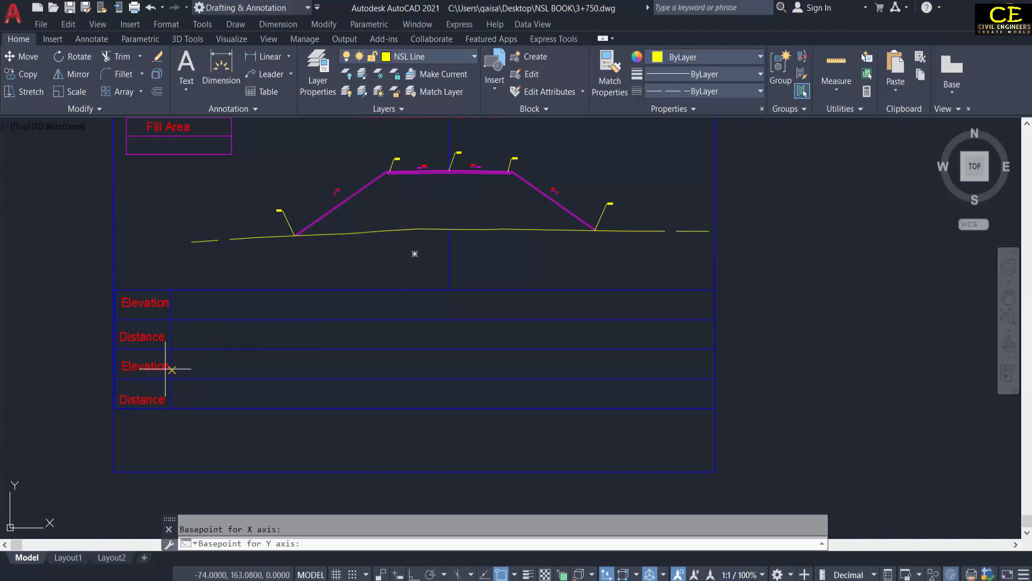
left_click(172, 378)
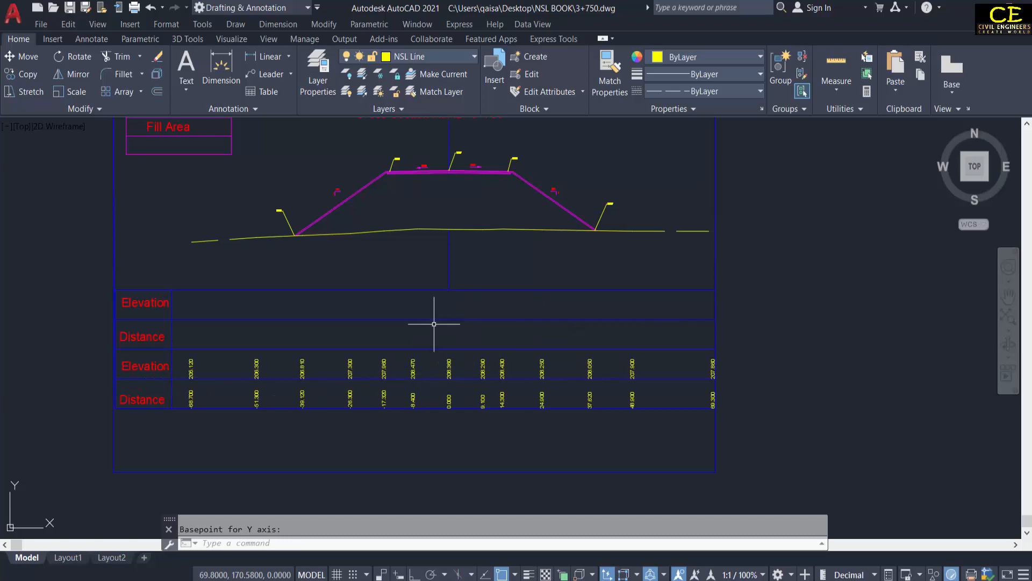
Run XYZ on the bottom pavement line to place its distance and elevation values at the upper Distance and Elevation rows
scroll(448, 163, "up", 2)
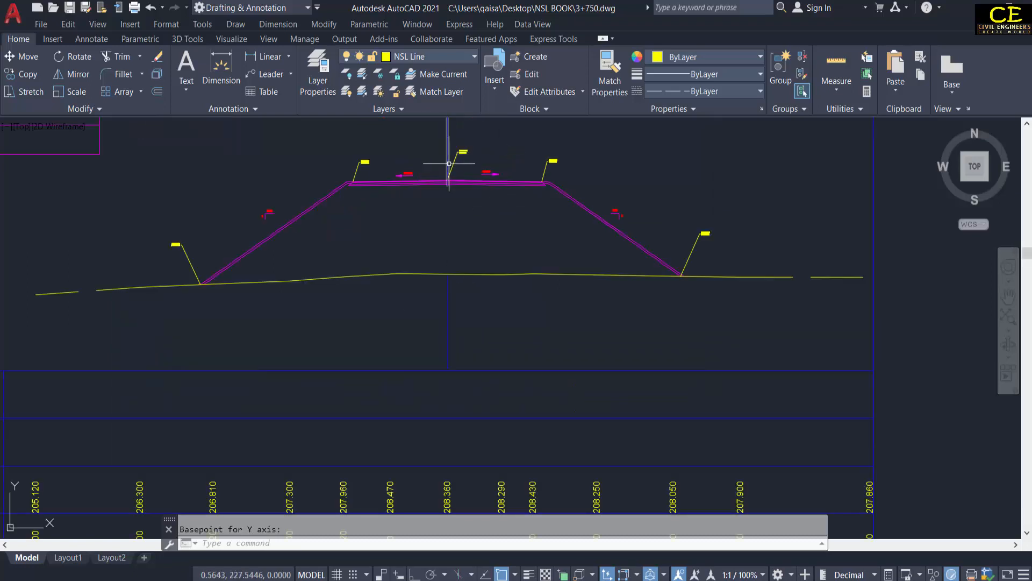
key("Return")
scroll(398, 182, "up", 4)
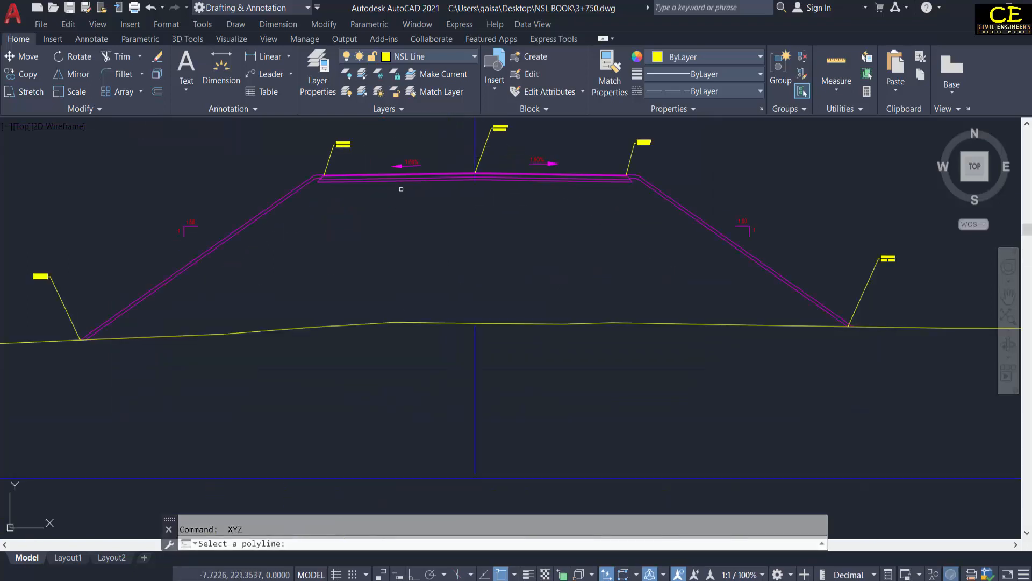
scroll(398, 182, "down", 2)
left_click(387, 172)
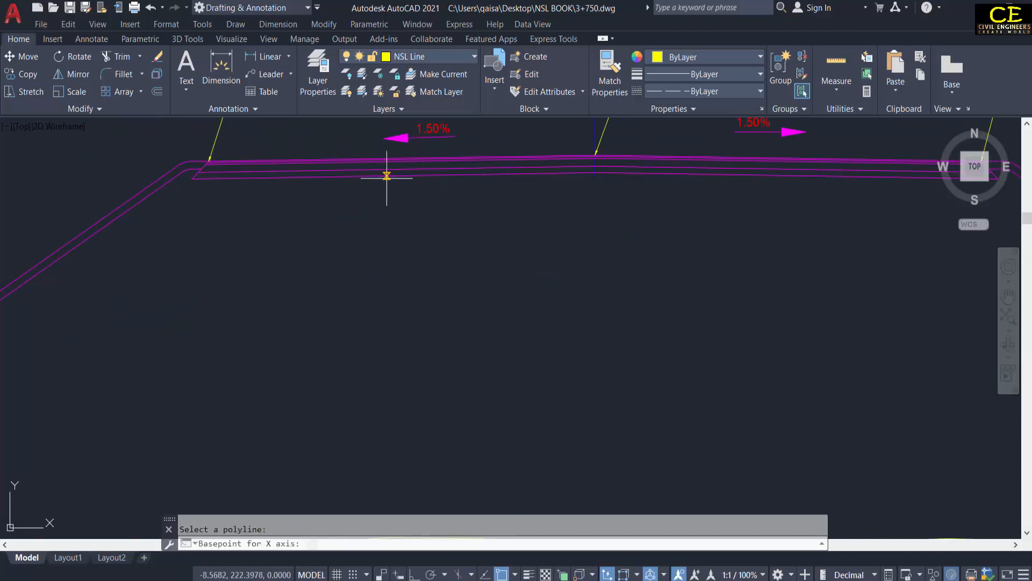
scroll(399, 197, "down", 4)
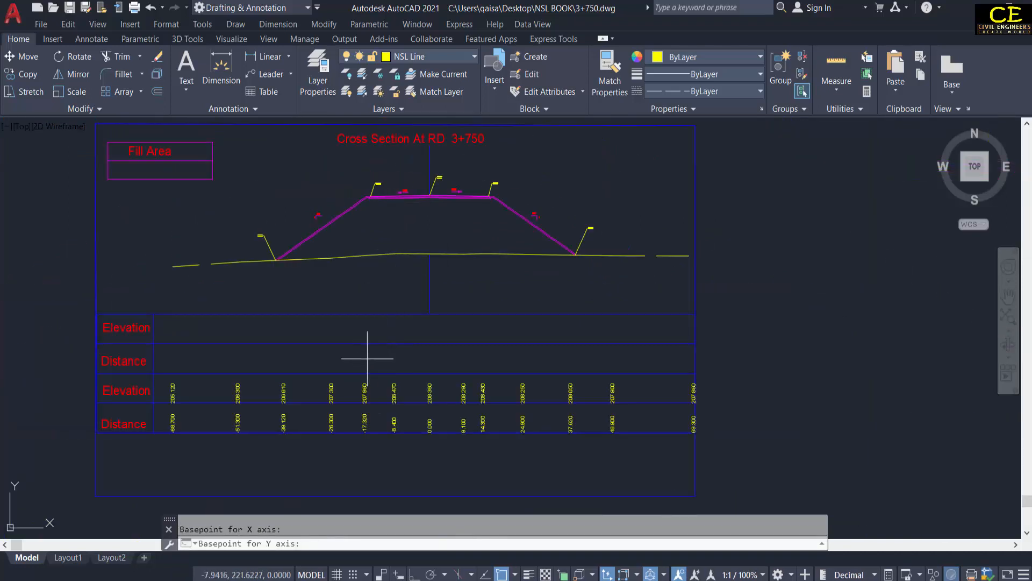
left_click(367, 329)
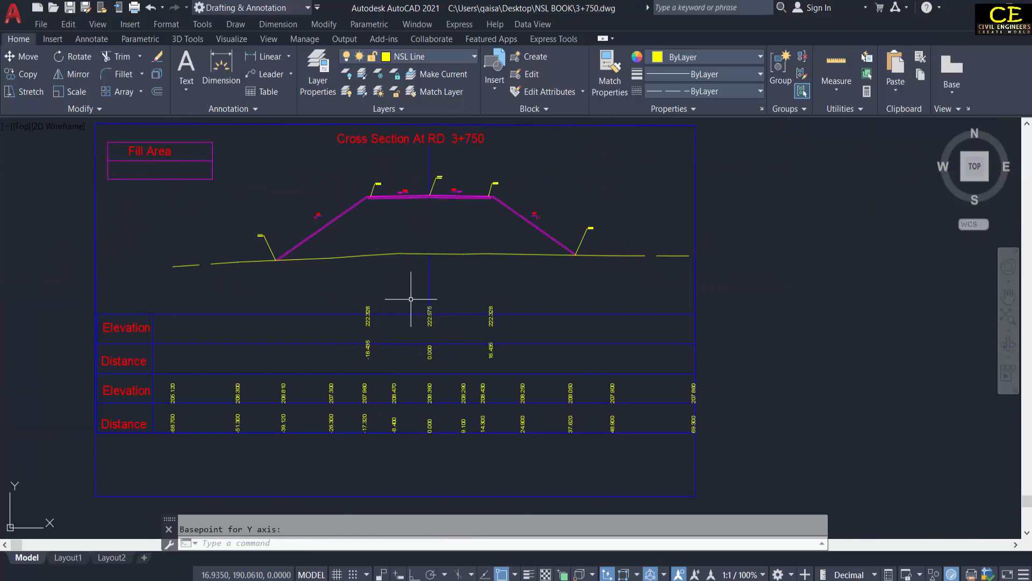
Move the pavement elevation and distance values down so they sit inside the upper Elevation and Distance rows
scroll(411, 299, "up", 2)
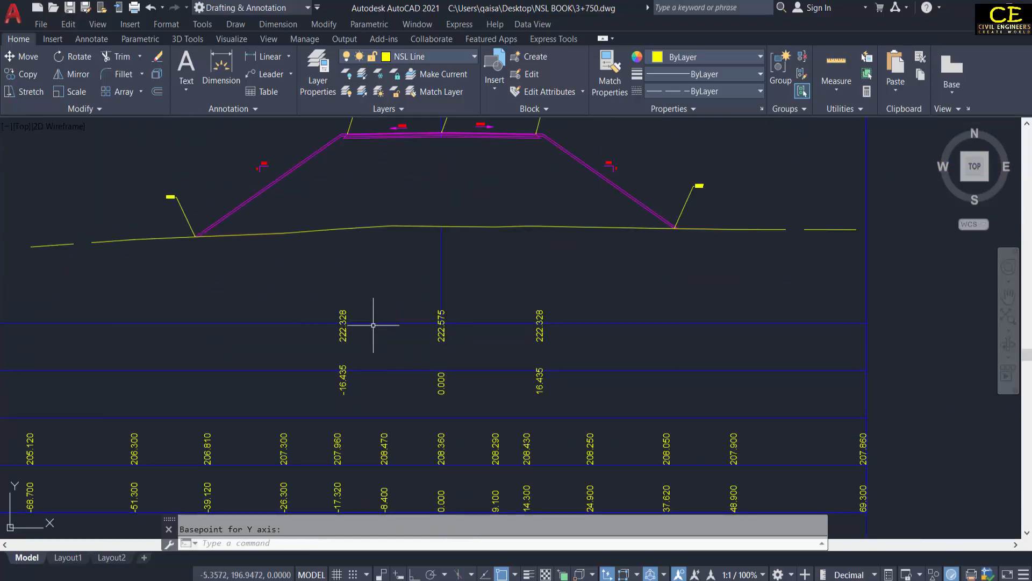
type("m")
key("Return")
left_click(299, 286)
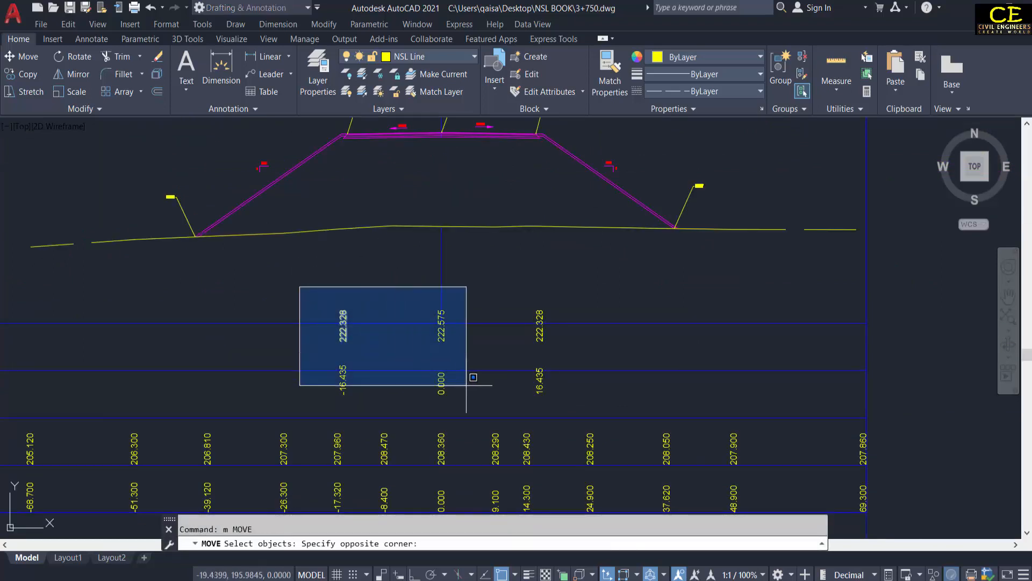
left_click(602, 431)
key("Return")
left_click(625, 263)
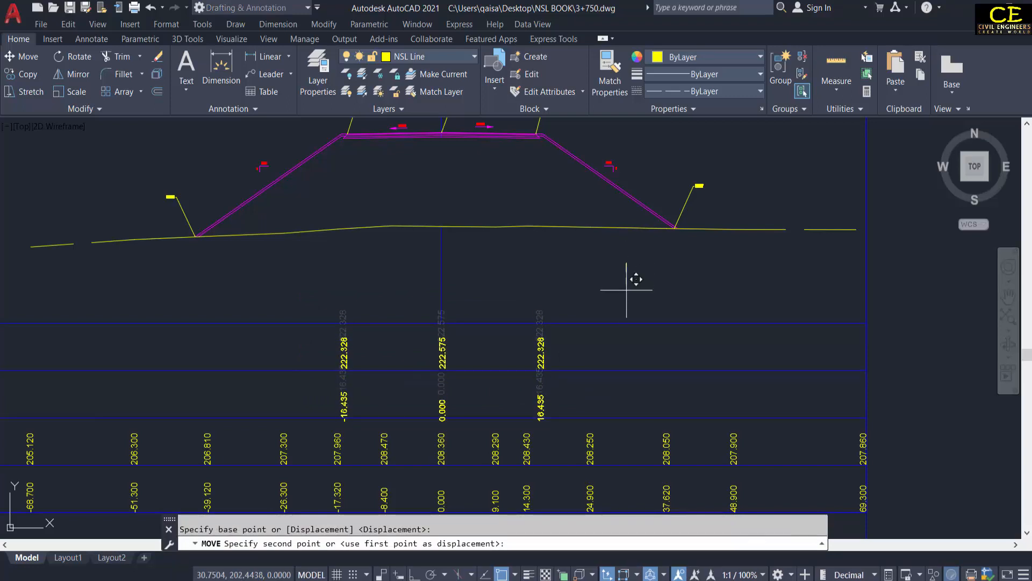
left_click(625, 281)
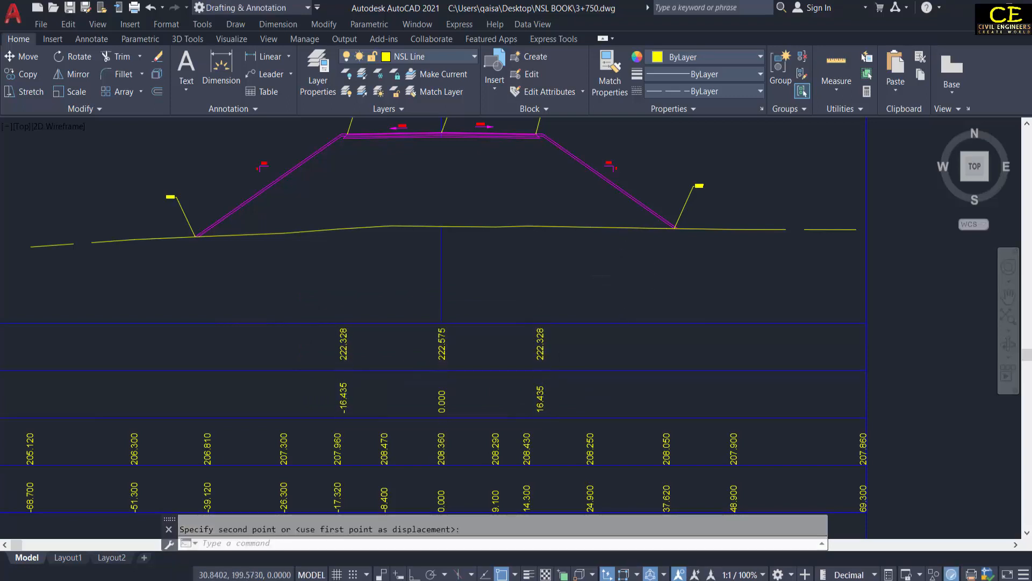
Run the Q command inside the embankment fill and place the extracted boundary outline outside the sheet frame, on its left side
scroll(615, 276, "down", 4)
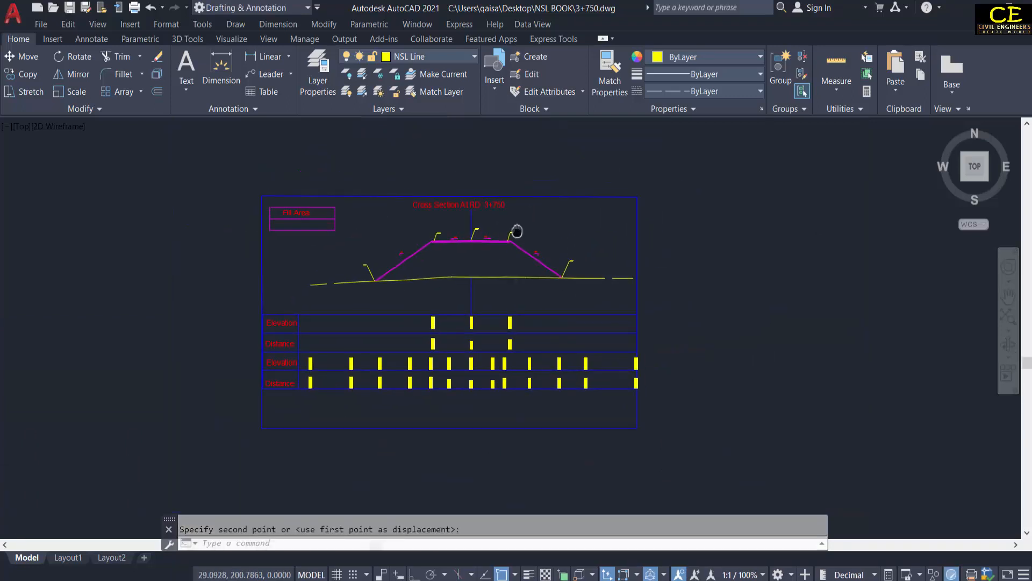
scroll(457, 232, "up", 3)
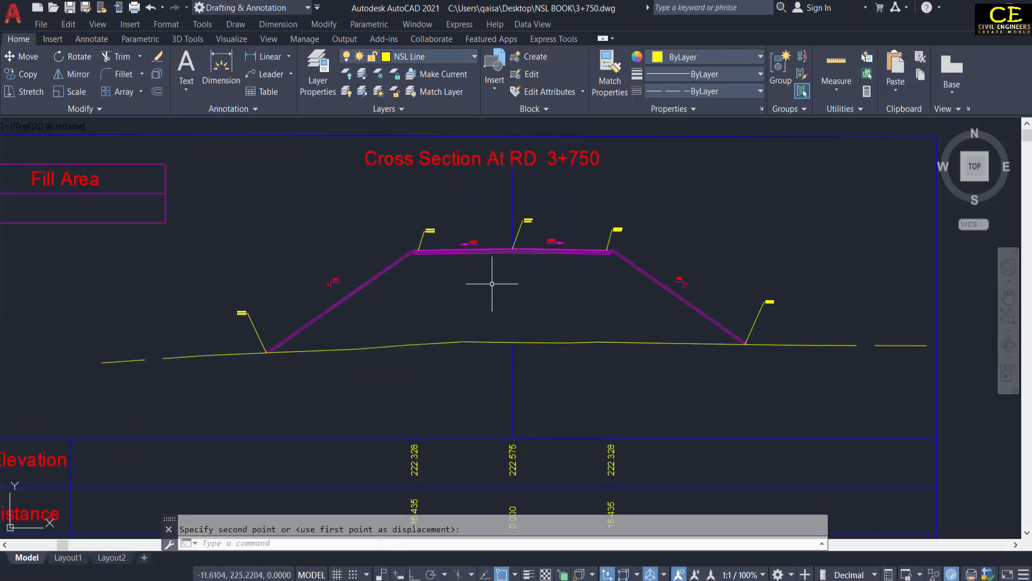
scroll(539, 277, "down", 2)
type("q")
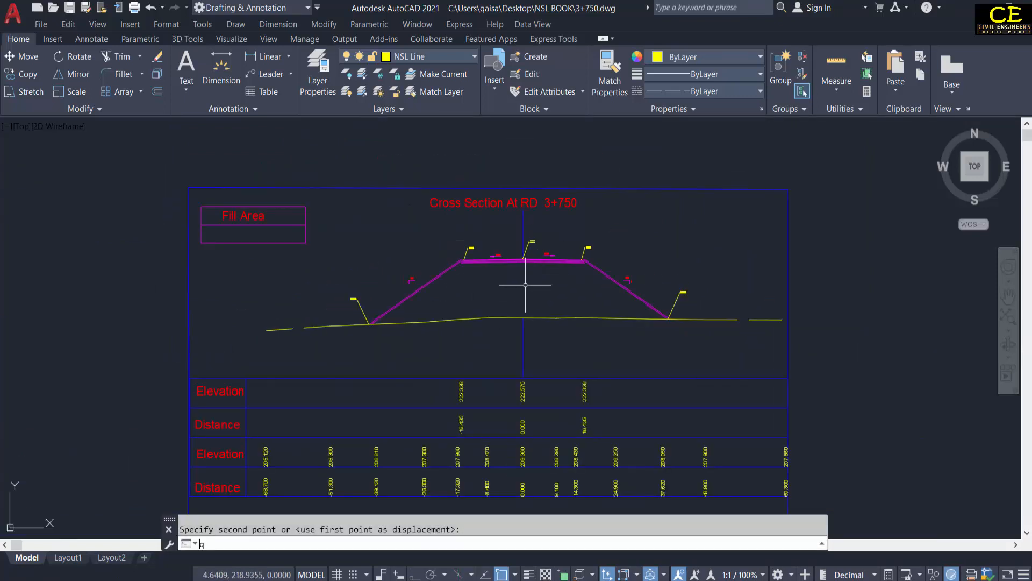
key("Return")
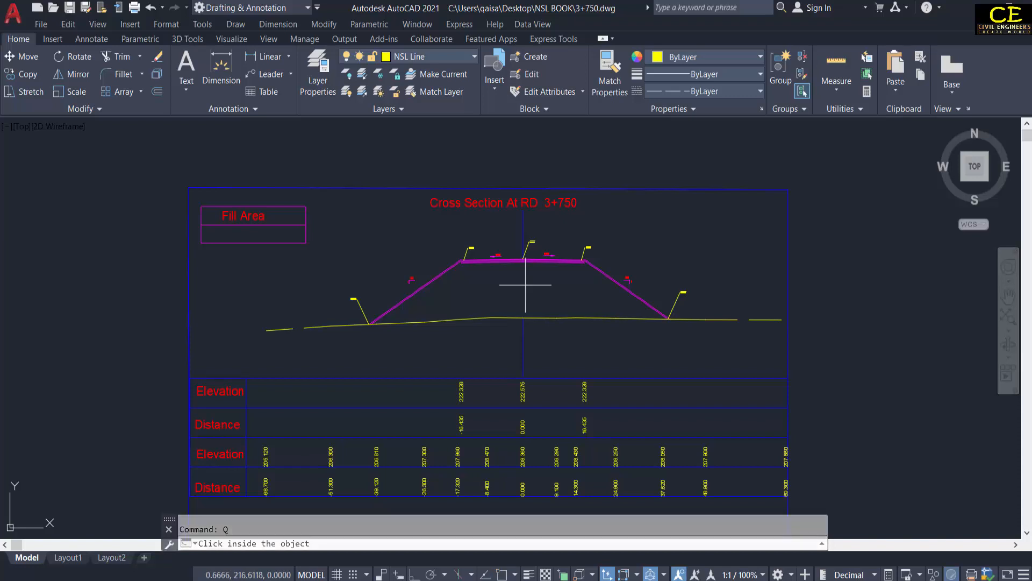
left_click(525, 289)
scroll(516, 285, "down", 4)
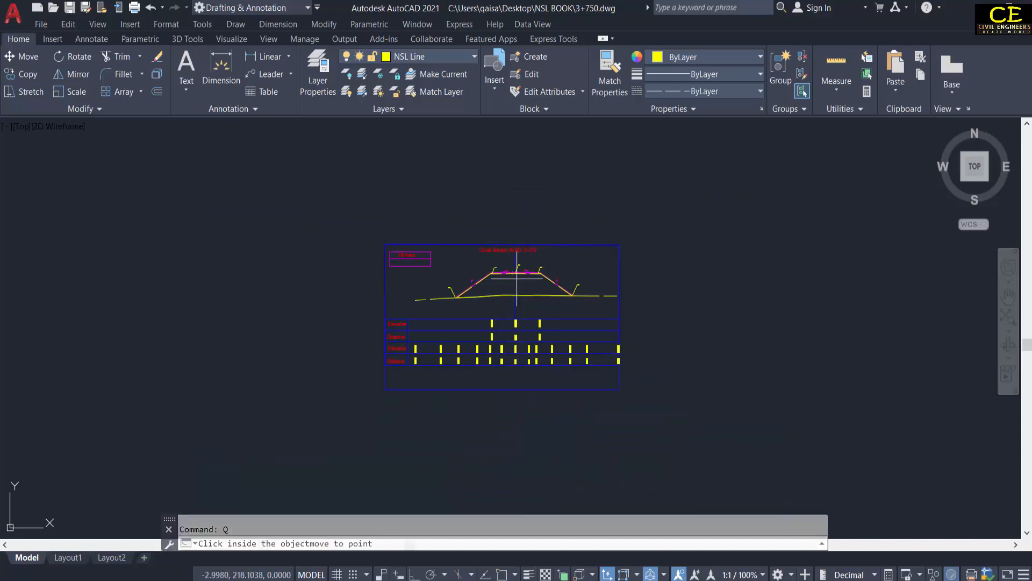
left_click(301, 295)
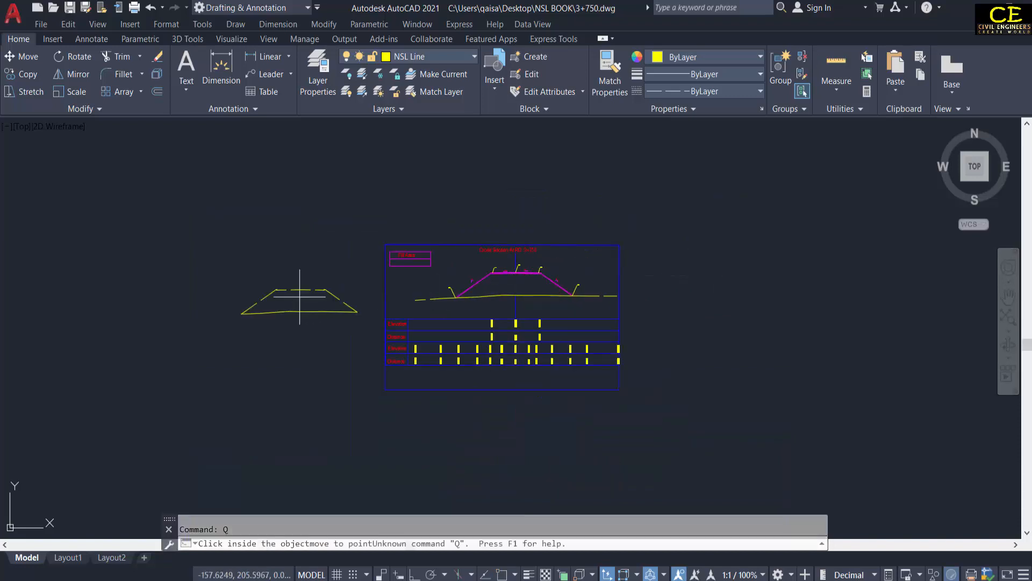
Place the embankment boundary's area value in the empty cell under the Fill Area heading and save the drawing
scroll(426, 258, "up", 5)
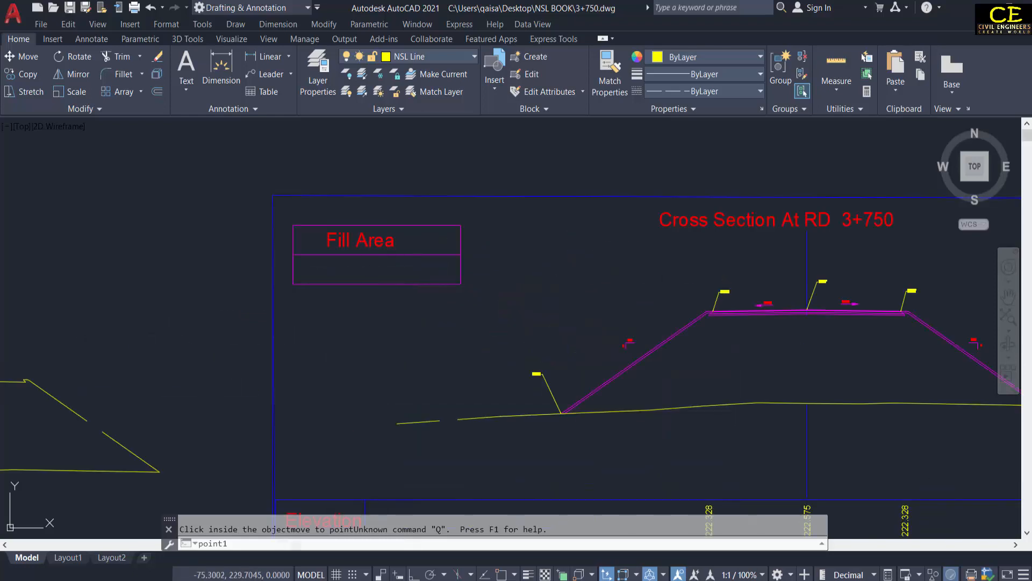
left_click(358, 269)
scroll(357, 245, "down", 2)
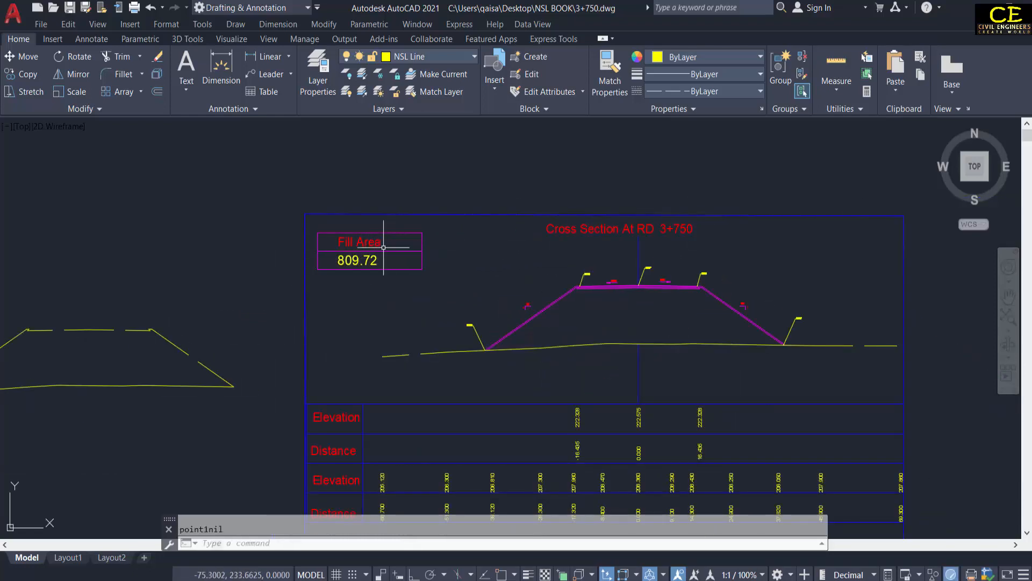
scroll(395, 243, "down", 3)
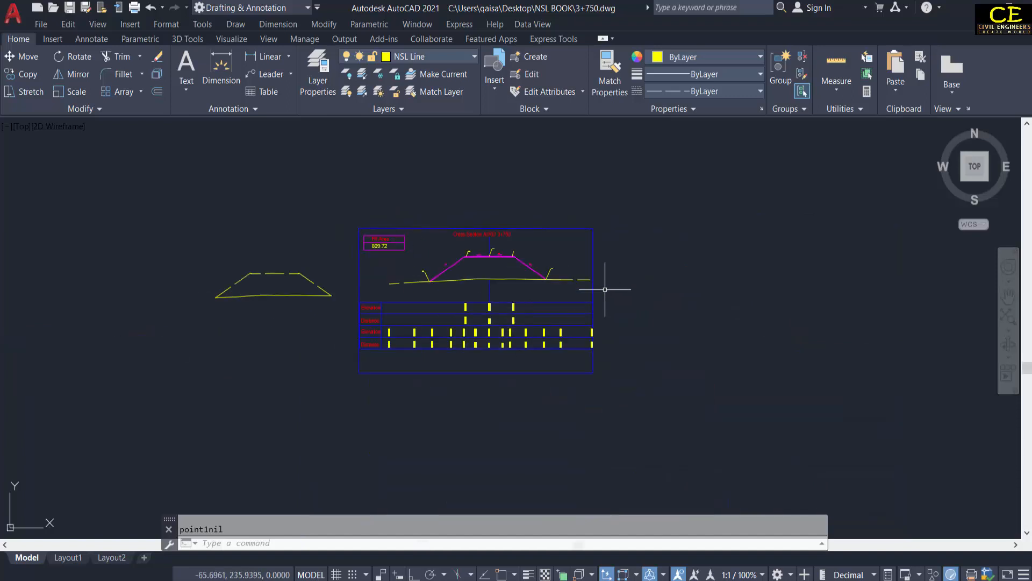
scroll(522, 291, "up", 2)
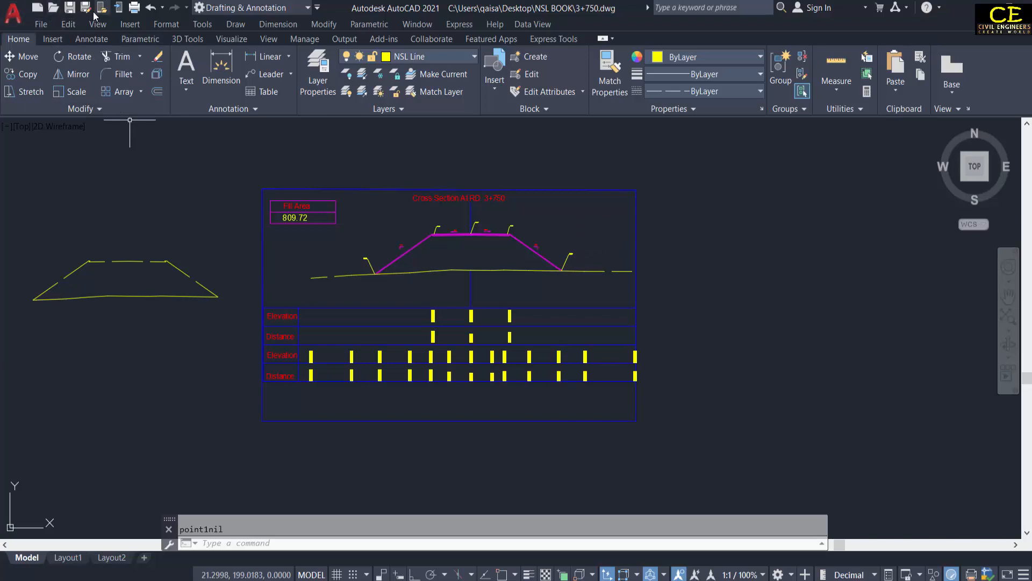
left_click(75, 12)
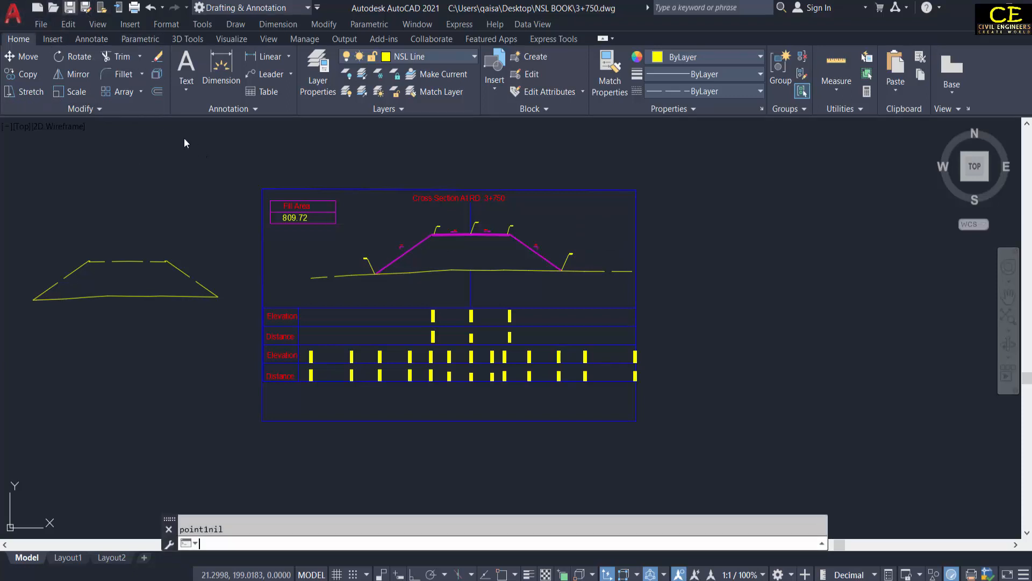
Save a copy of the drawing as 3+800 in the NSL BOOK folder
left_click(46, 25)
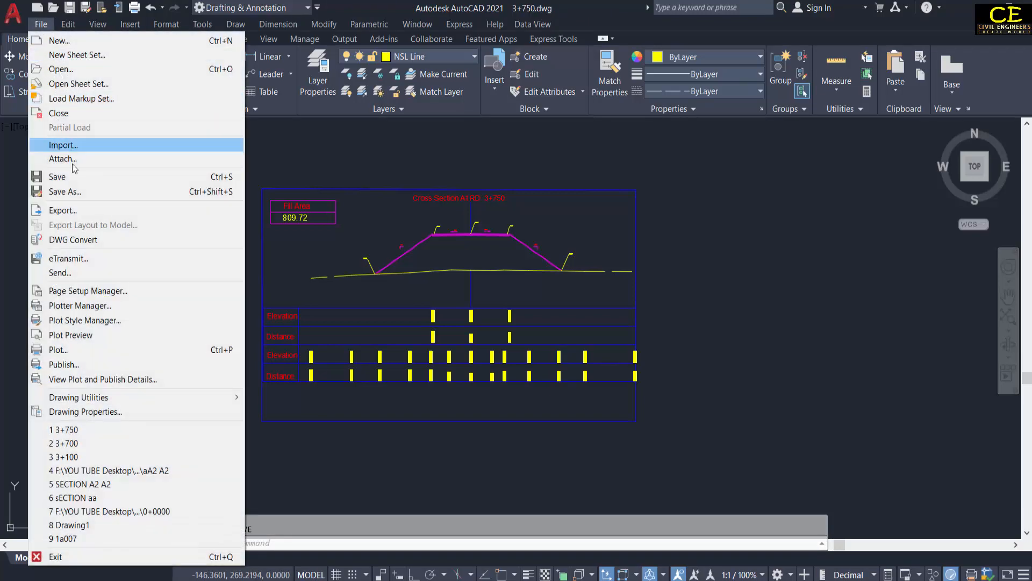
left_click(82, 192)
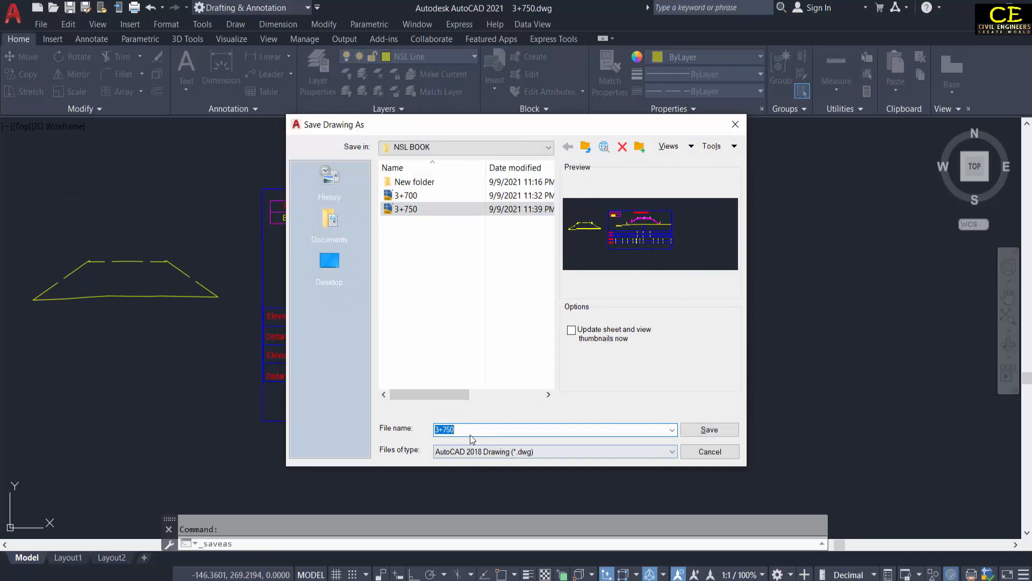
key("BackSpace")
key("BackSpace")
key("BackSpace")
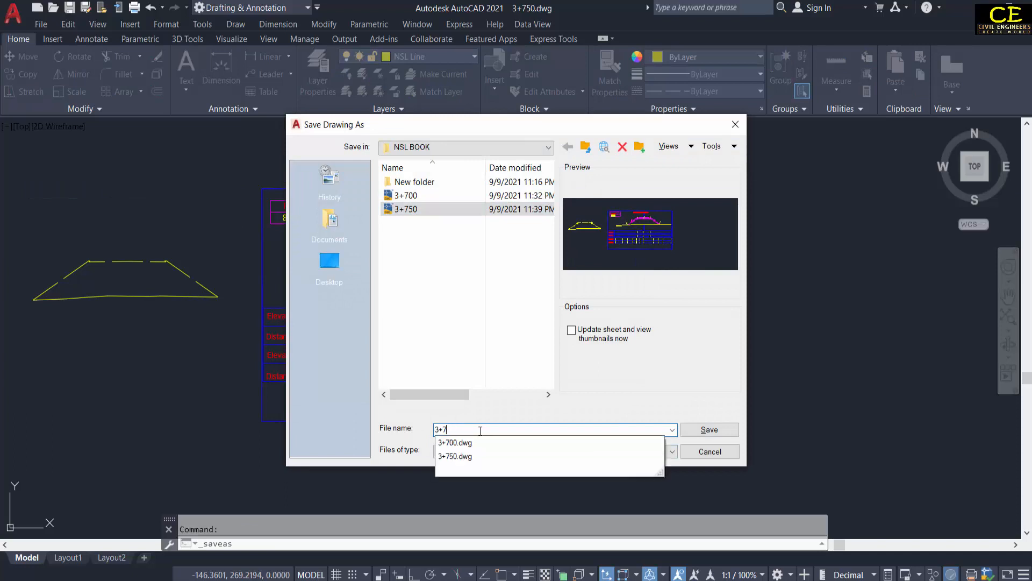
type("800")
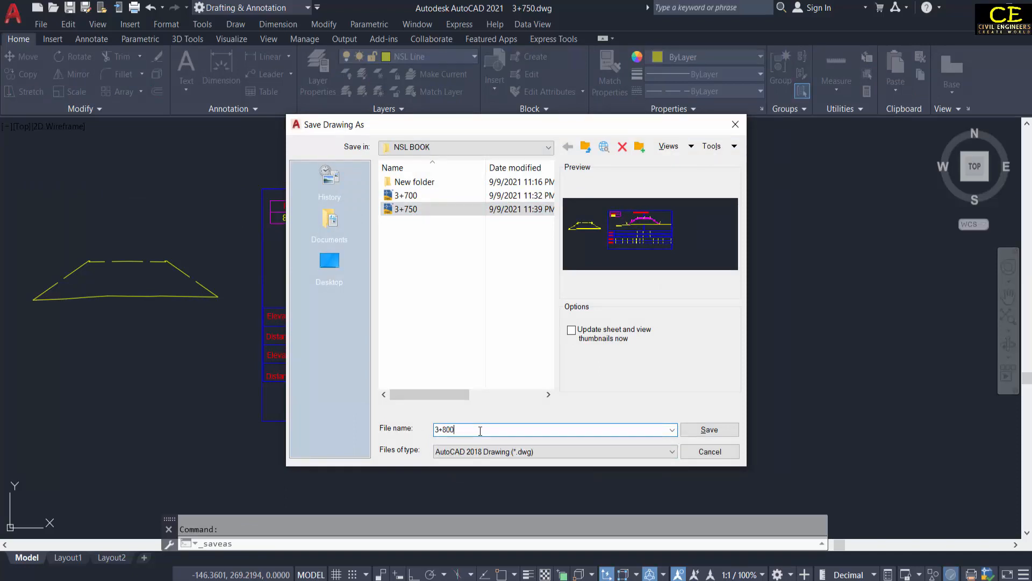
left_click(709, 429)
Change the sheet title to "Cross Section At RD 3+800"
scroll(470, 203, "up", 6)
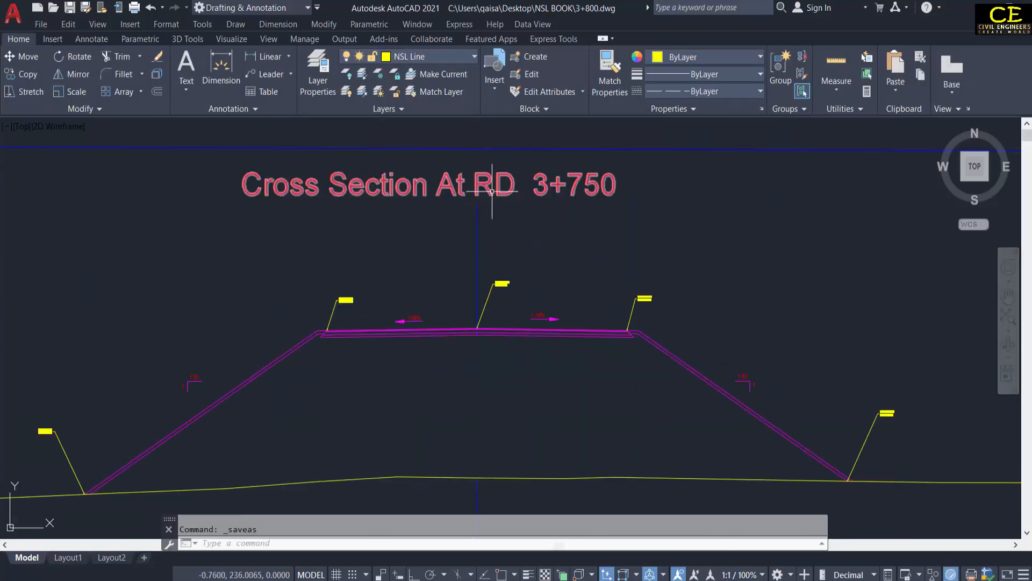
double_click(644, 184)
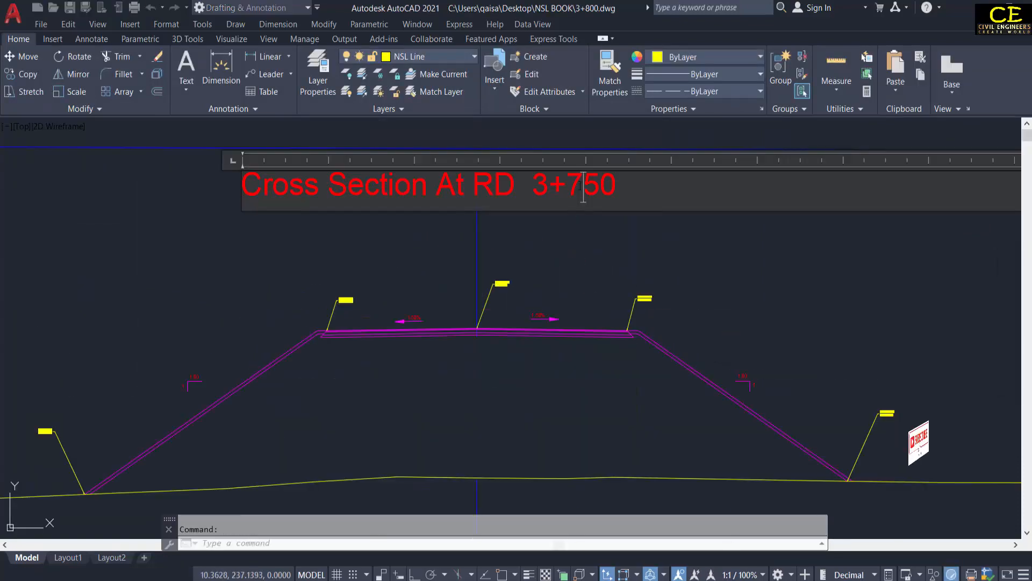
key("BackSpace")
key("BackSpace")
key("BackSpace")
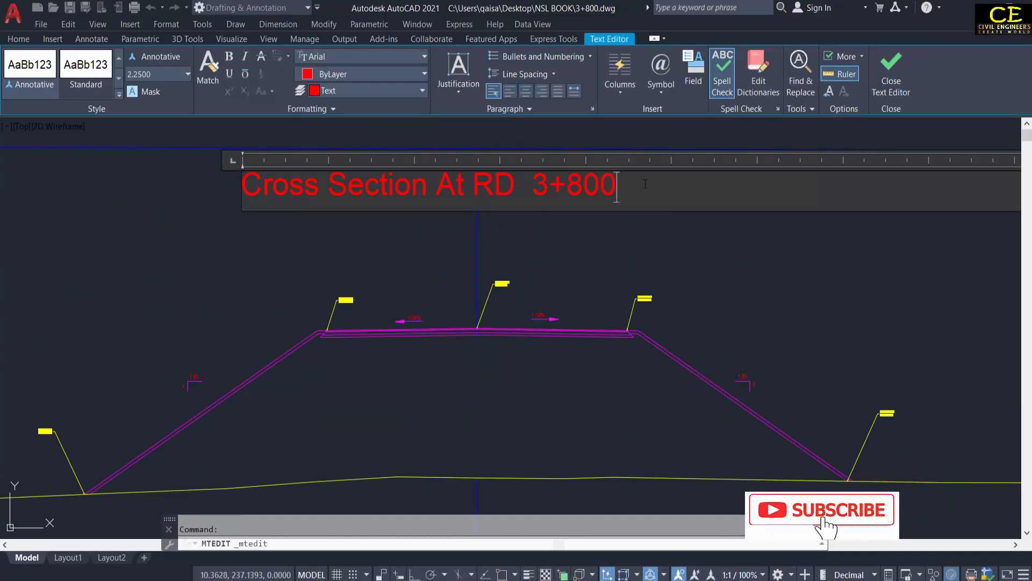
left_click(618, 227)
Erase the three level labels with their leaders above the pavement's right edge, centre and left edge
left_click(681, 276)
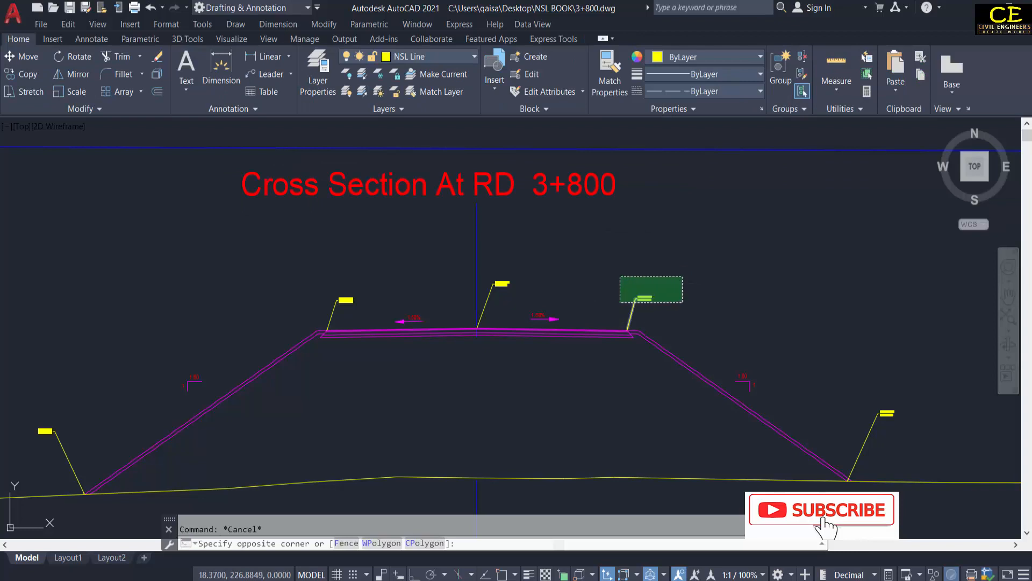
left_click(621, 302)
type("e")
key("Return")
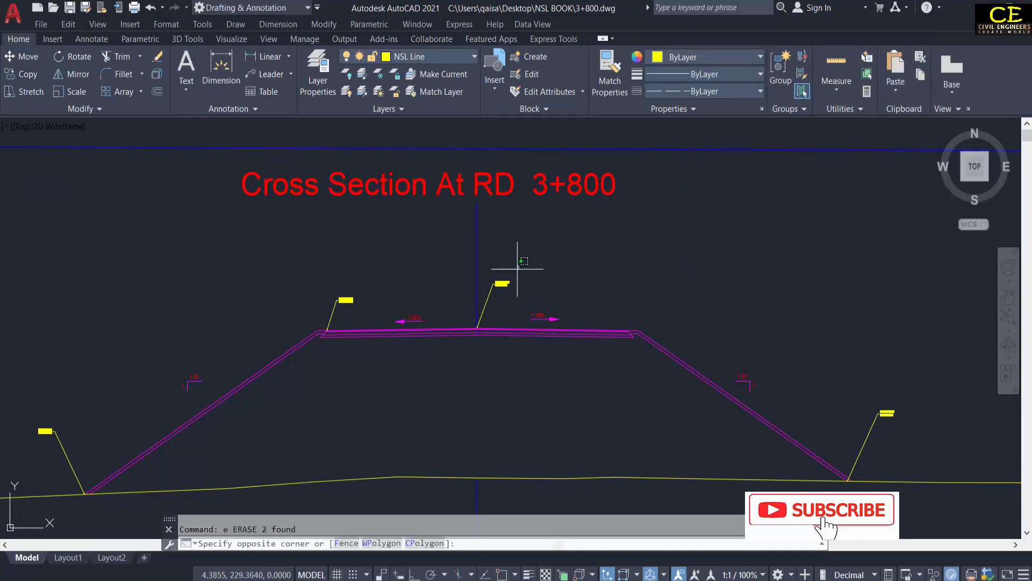
left_click(472, 301)
key("Delete")
left_click(362, 286)
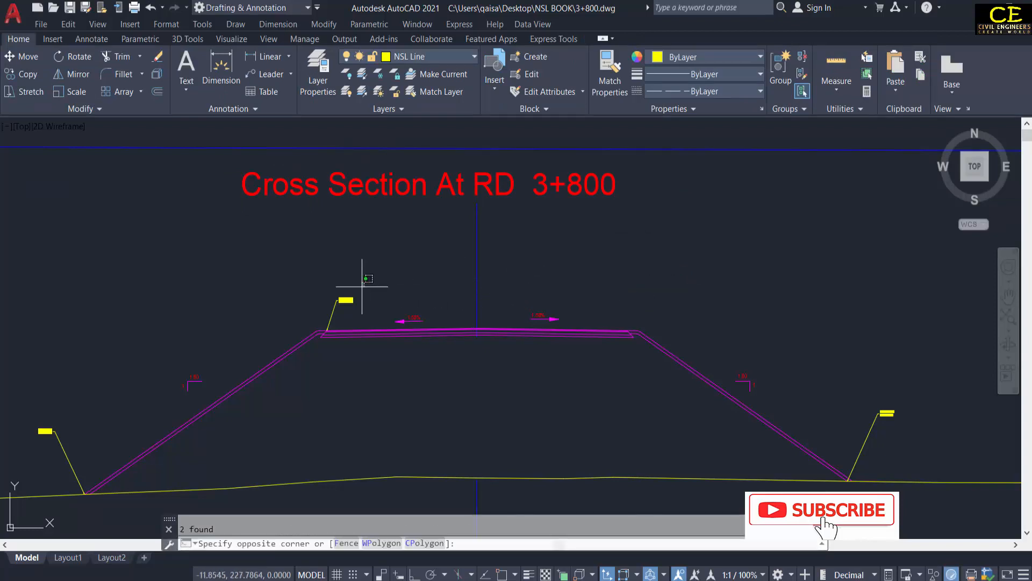
left_click(329, 317)
key("Delete")
Erase the level label and leader at the embankment's right toe
scroll(562, 309, "down", 5)
scroll(562, 308, "up", 5)
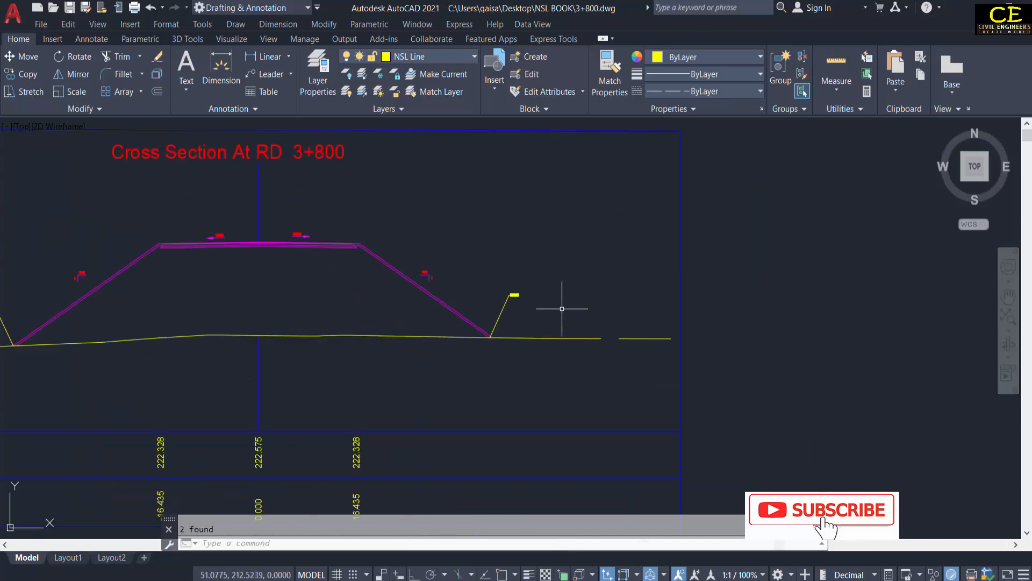
scroll(562, 308, "up", 2)
left_click(494, 277)
left_click(462, 301)
key("Delete")
Erase the ground line polyline and the level label with its leader at the embankment's left toe
scroll(582, 286, "down", 4)
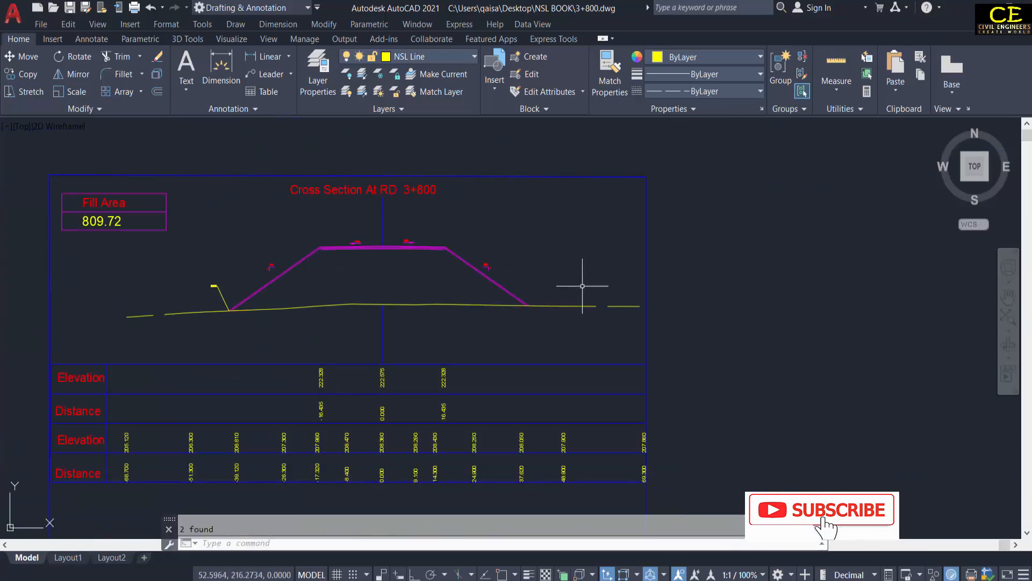
left_click(582, 286)
left_click(546, 339)
key("Delete")
scroll(223, 266, "up", 4)
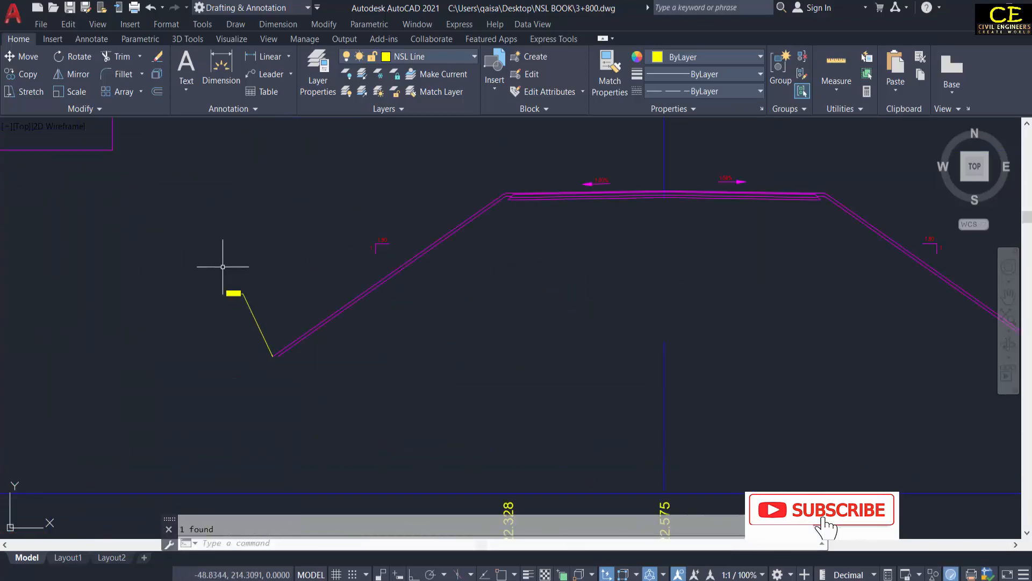
left_click(243, 277)
left_click(189, 334)
key("Delete")
scroll(303, 229, "down", 4)
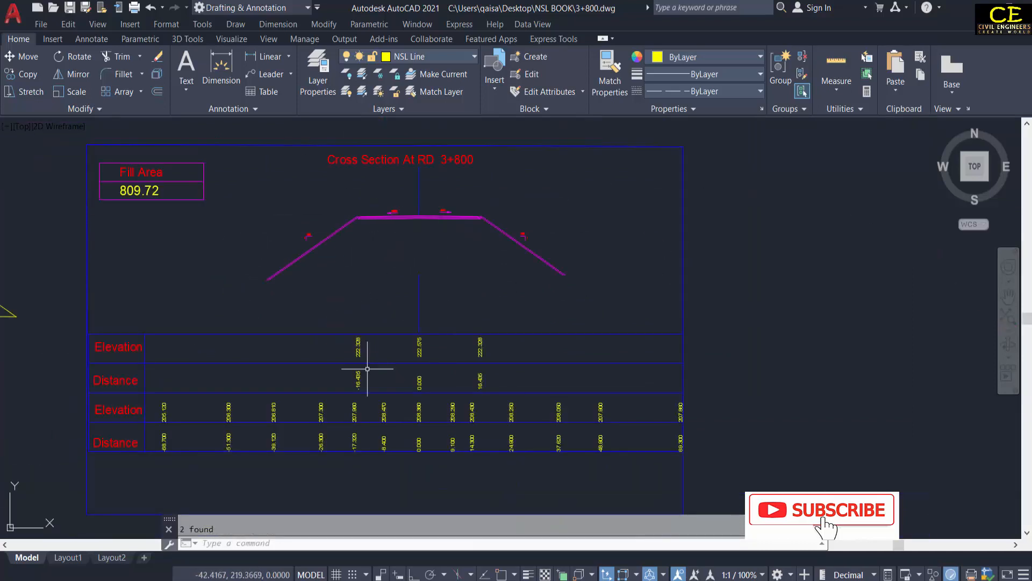
Erase all values in the four Elevation and Distance rows and the value in the Fill Area box
left_click(150, 311)
left_click(696, 469)
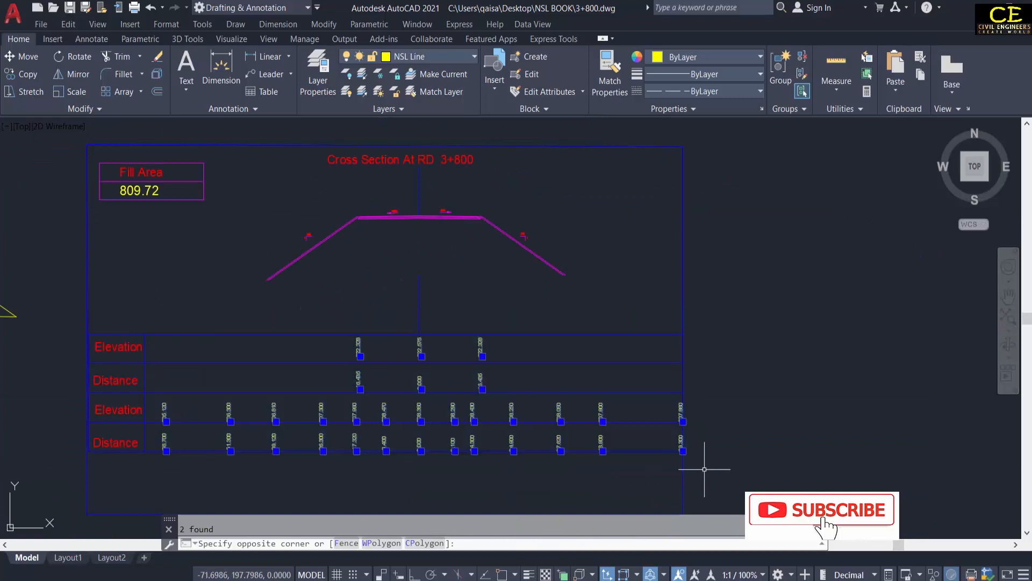
key("Delete")
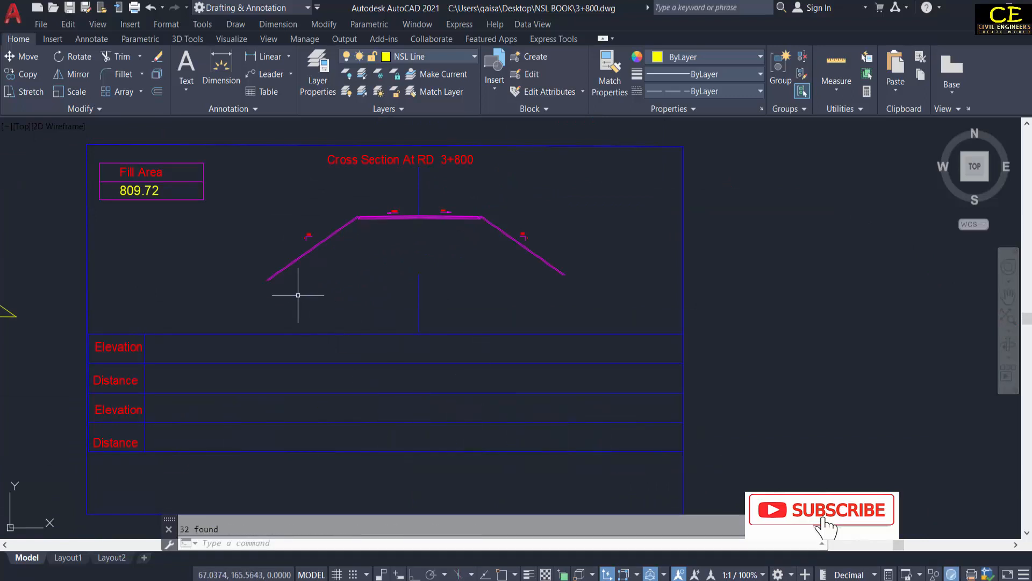
left_click(139, 191)
key("Delete")
Erase the extracted embankment boundary outline outside the sheet frame's left side
scroll(57, 291, "down", 4)
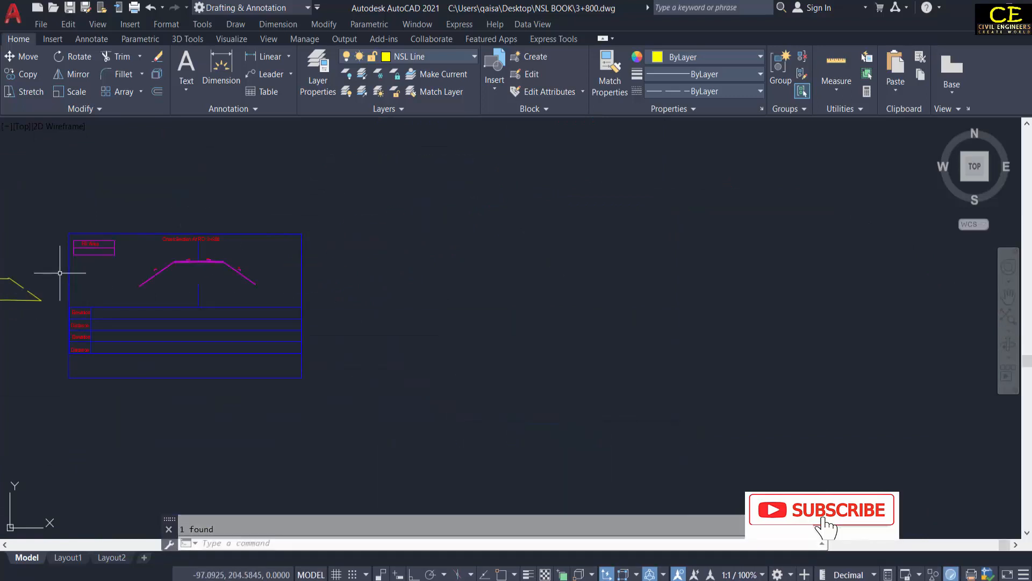
left_click(43, 258)
left_click(5, 317)
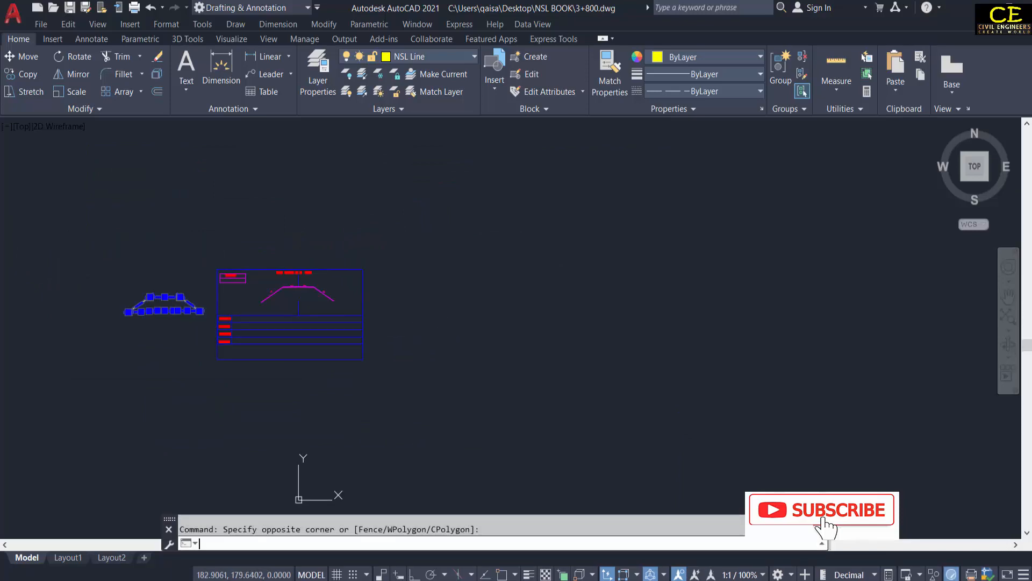
key("Delete")
Move the whole embankment with its slope labels from its top centreline point to 0,223.42, enabling all object snap modes for the base point
scroll(405, 283, "up", 5)
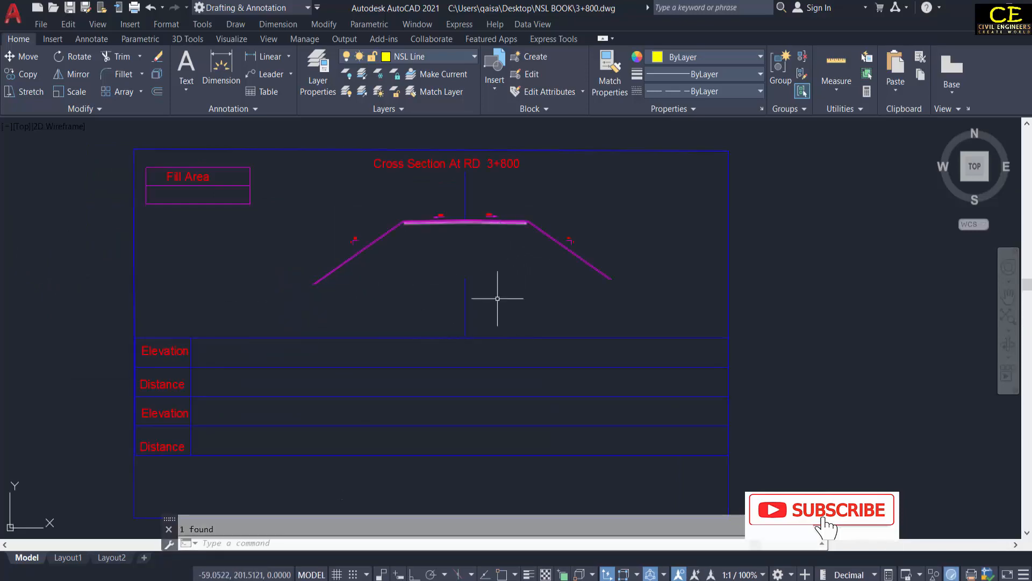
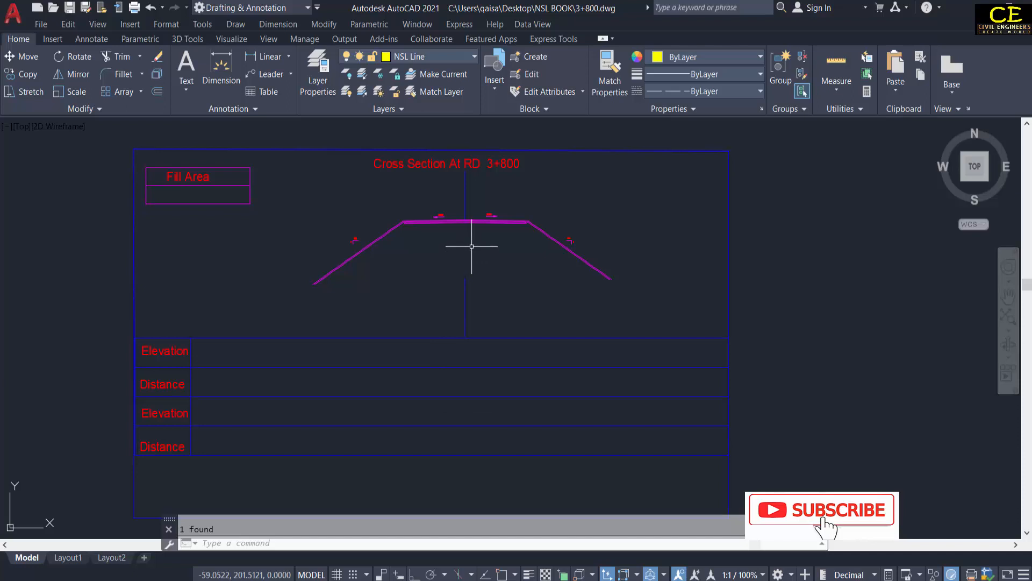
type("m")
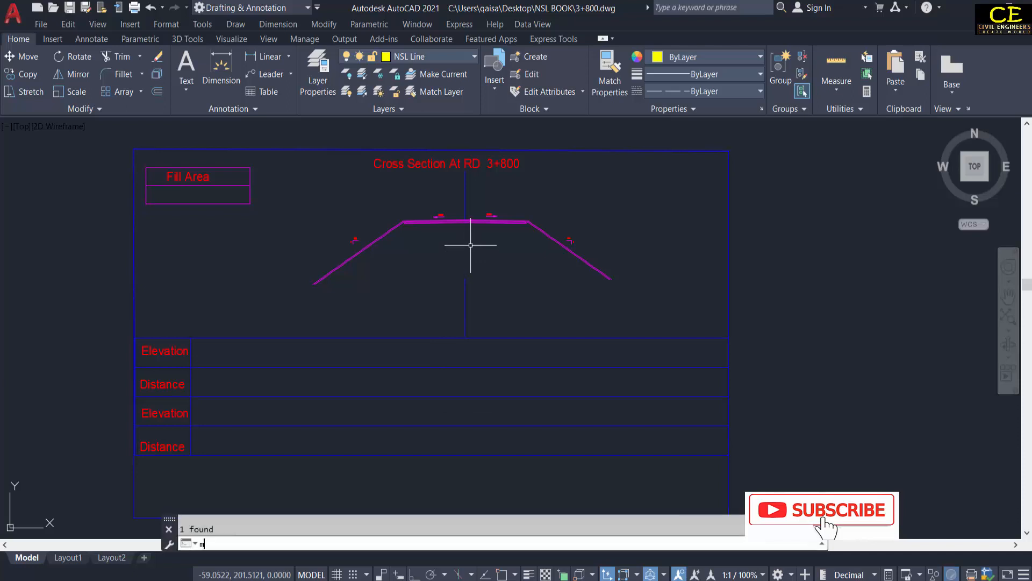
key("Return")
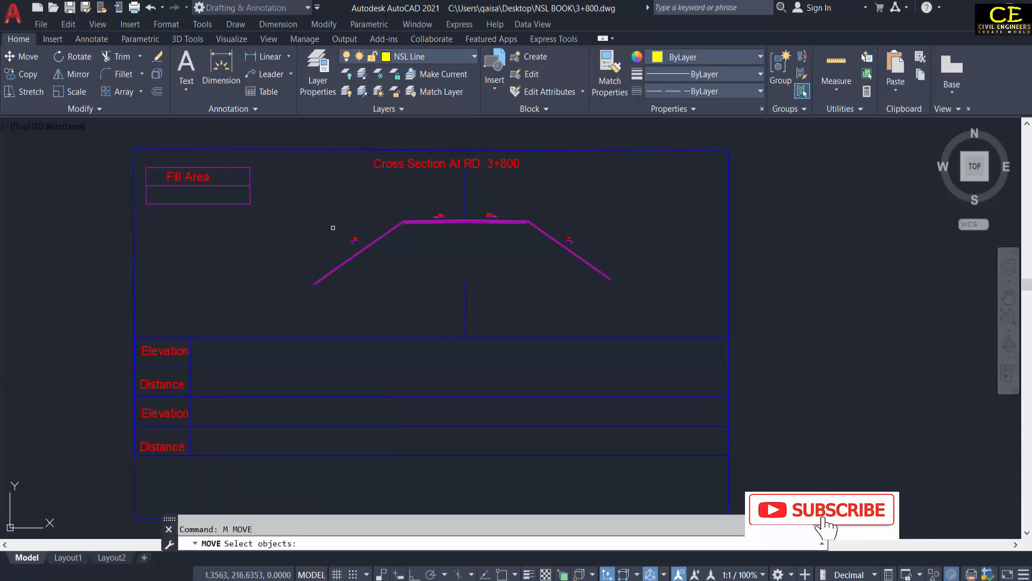
left_click(302, 191)
left_click(643, 336)
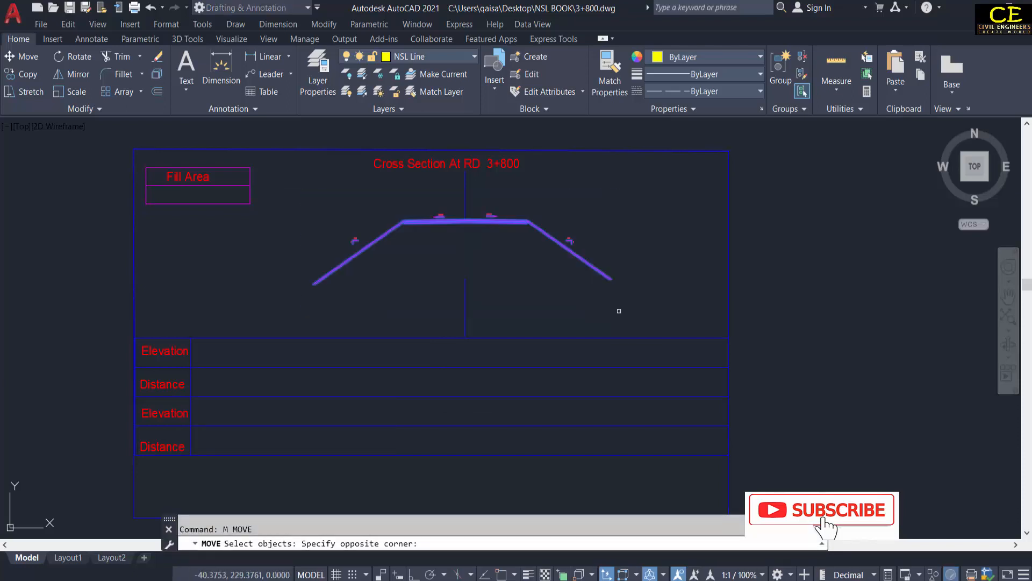
scroll(484, 212, "up", 8)
key("Return")
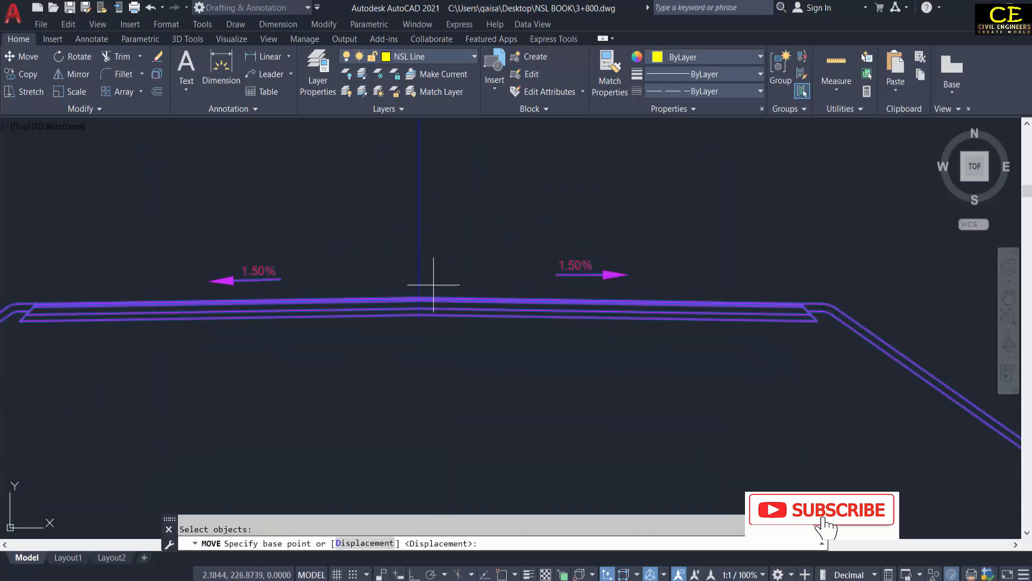
scroll(423, 293, "up", 5)
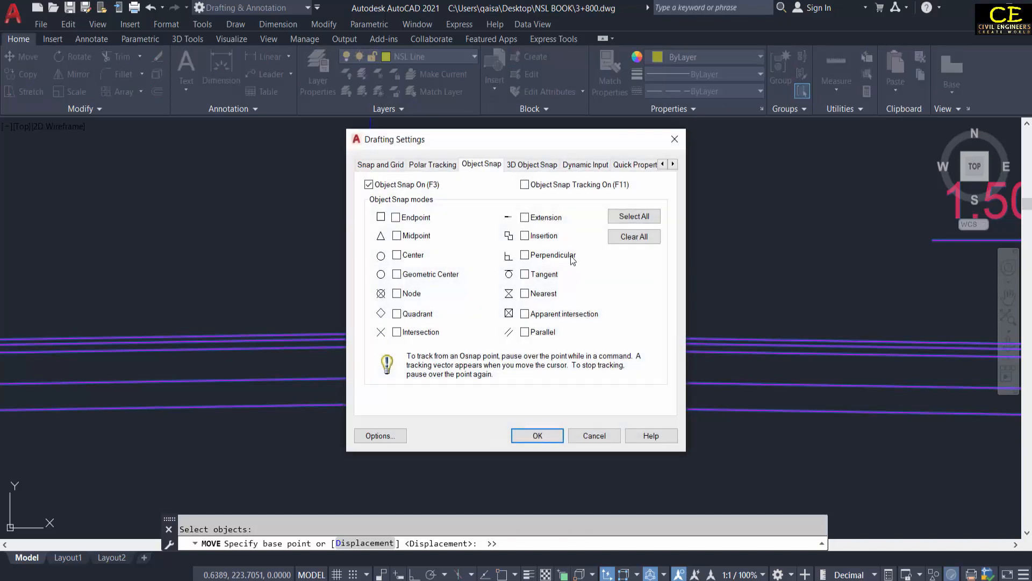
left_click(634, 216)
left_click(538, 435)
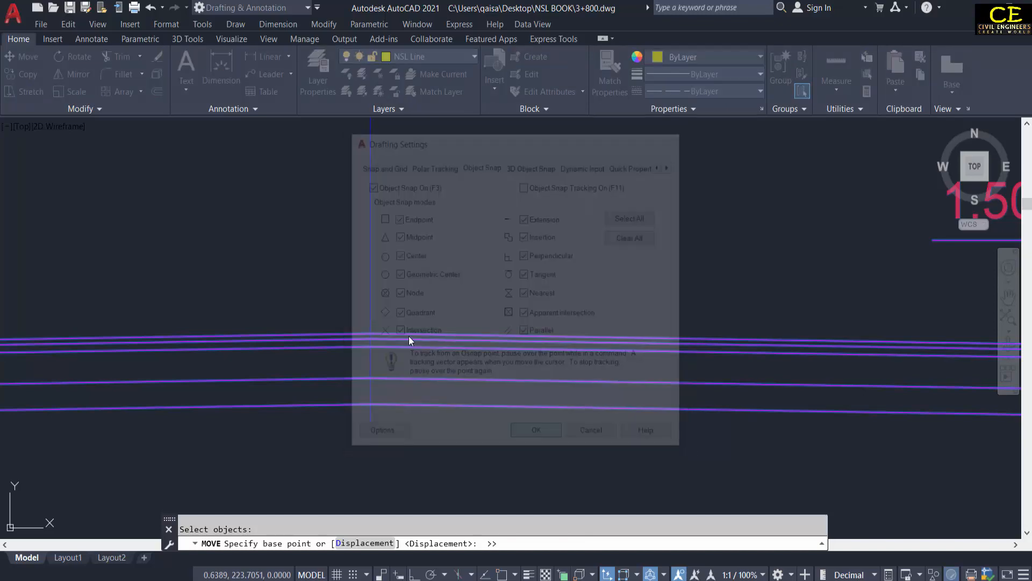
left_click(370, 333)
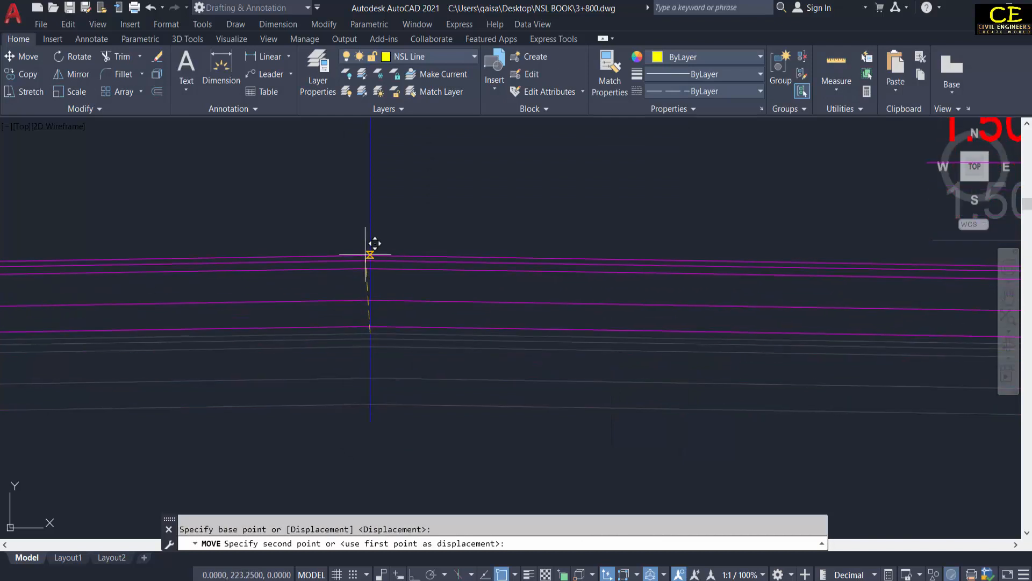
type("0,223.42")
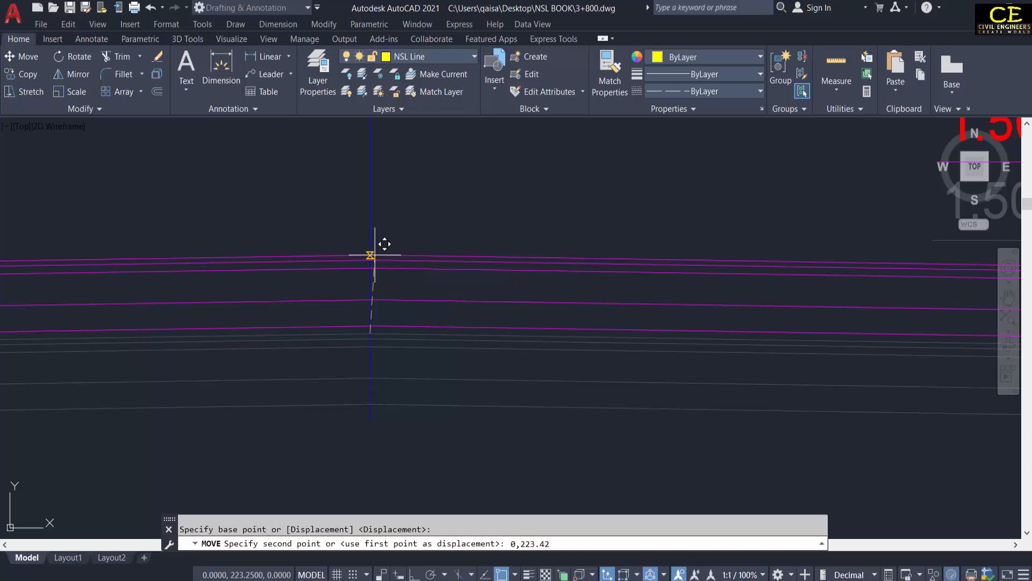
key("Return")
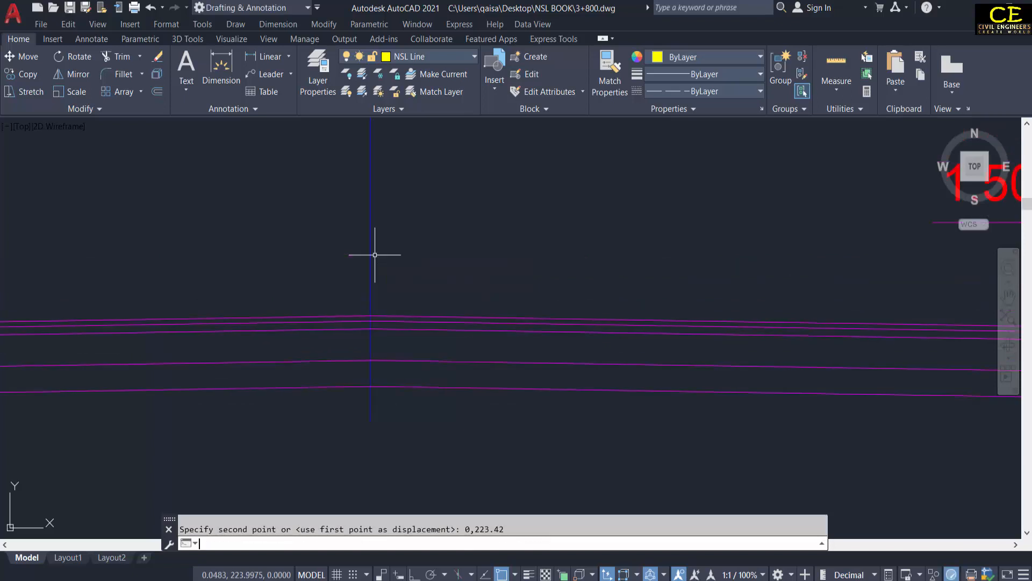
scroll(374, 253, "down", 3)
scroll(410, 253, "down", 2)
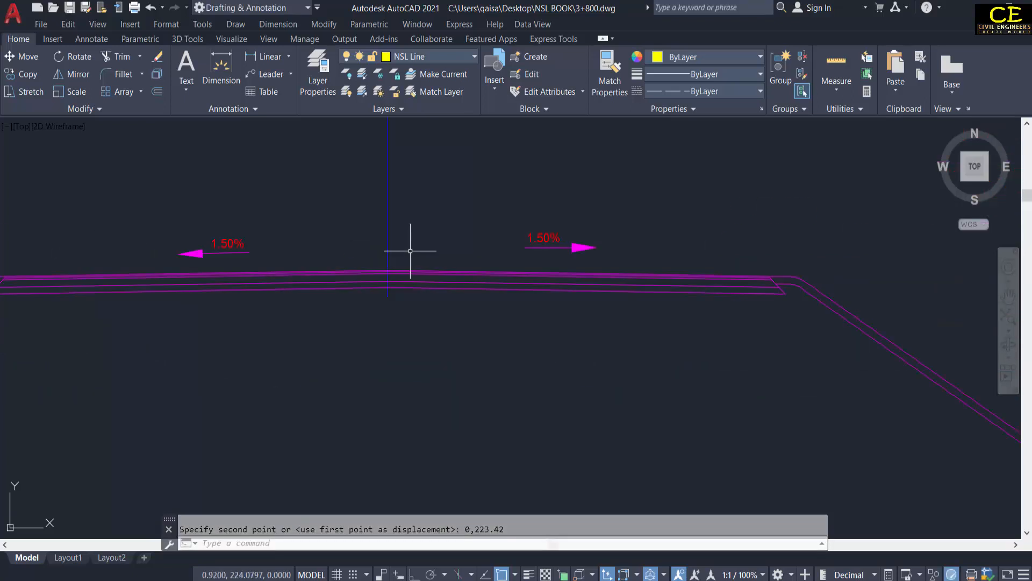
Label the elevation and distance of the embankment's top centreline point with the CD command, placing the text above the road surface
scroll(468, 279, "down", 2)
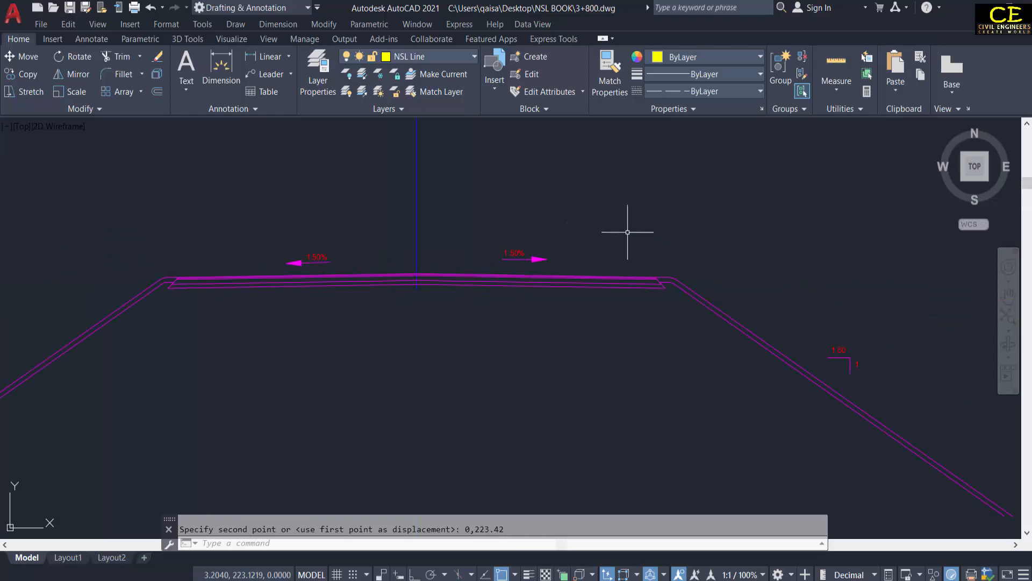
scroll(444, 254, "up", 2)
type("co")
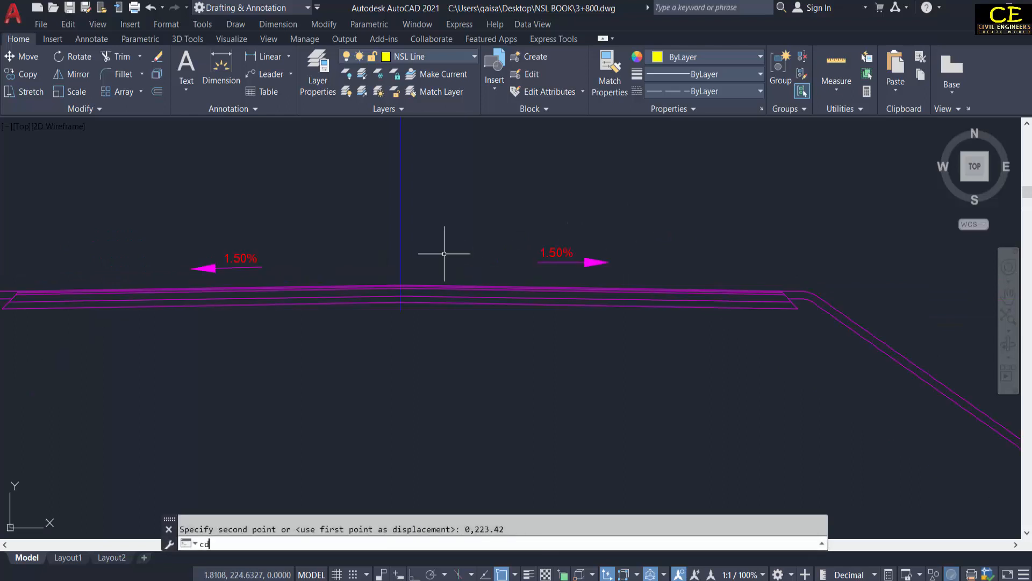
type("d")
key("Return")
left_click(401, 284)
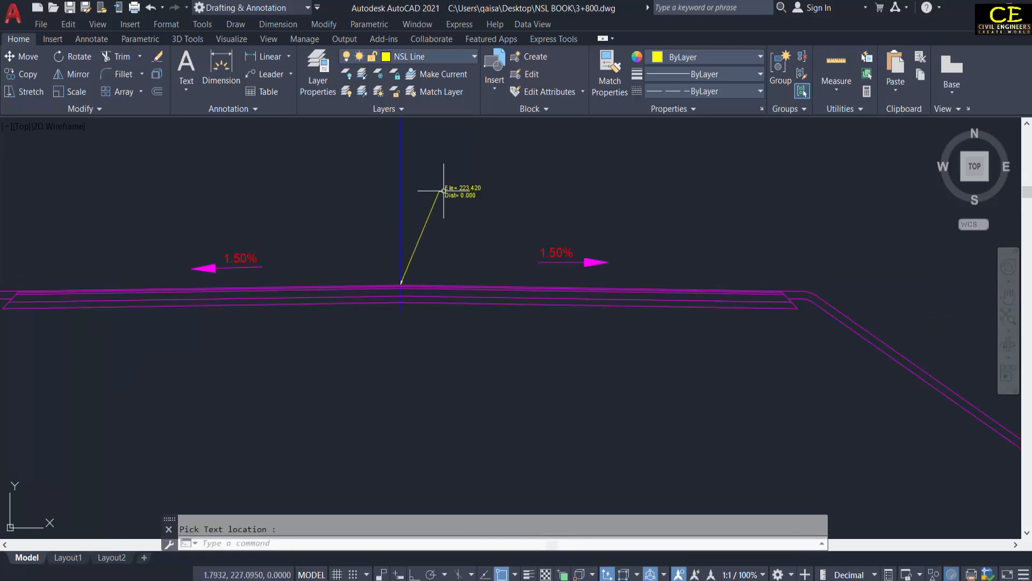
scroll(434, 207, "up", 2)
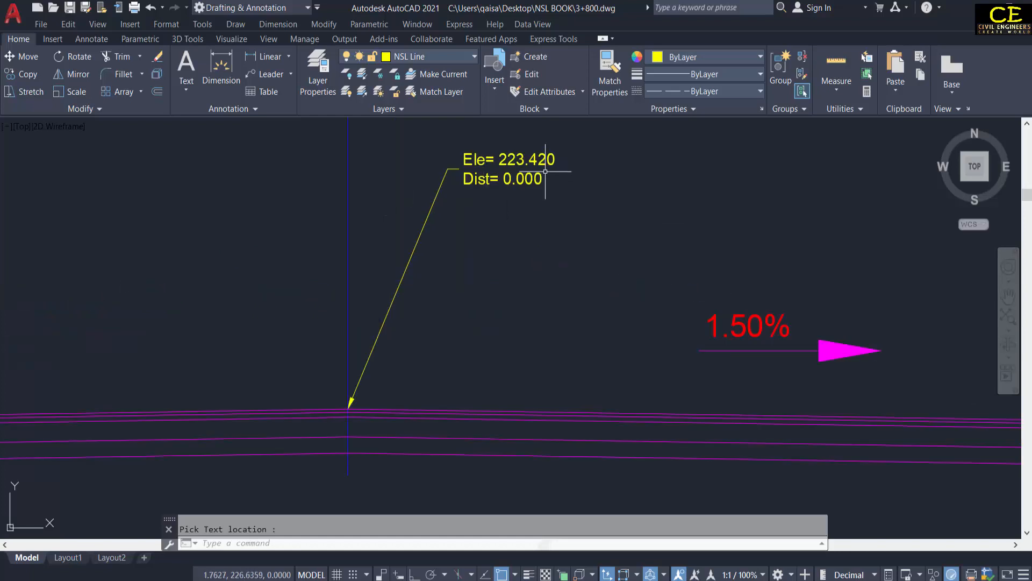
left_click(217, 175)
Add a CD elevation and distance label at the right end of the pavement's top surface, with its text above the edge
scroll(224, 172, "down", 3)
scroll(503, 224, "down", 1)
scroll(497, 226, "up", 4)
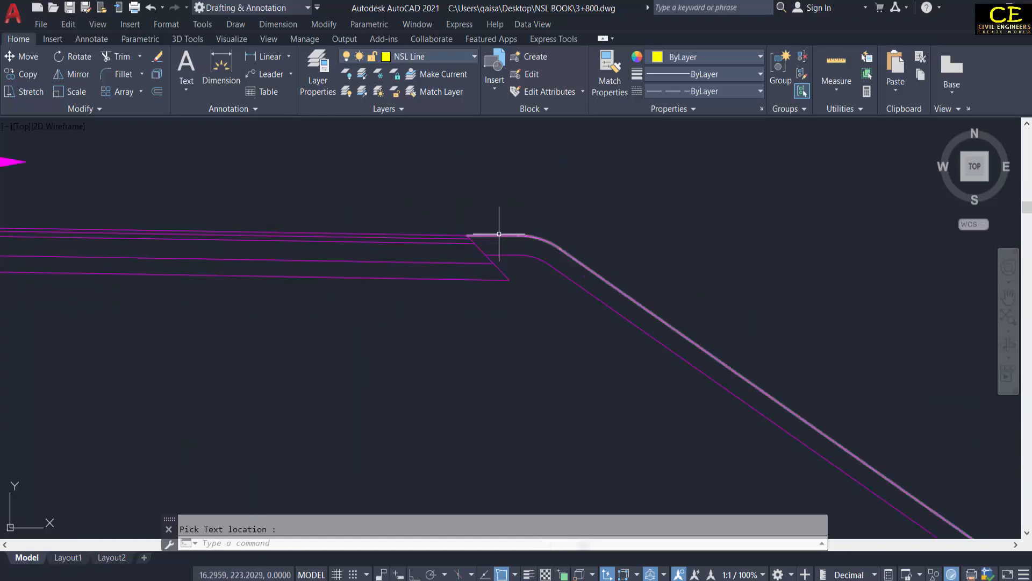
key("Return")
left_click(467, 235)
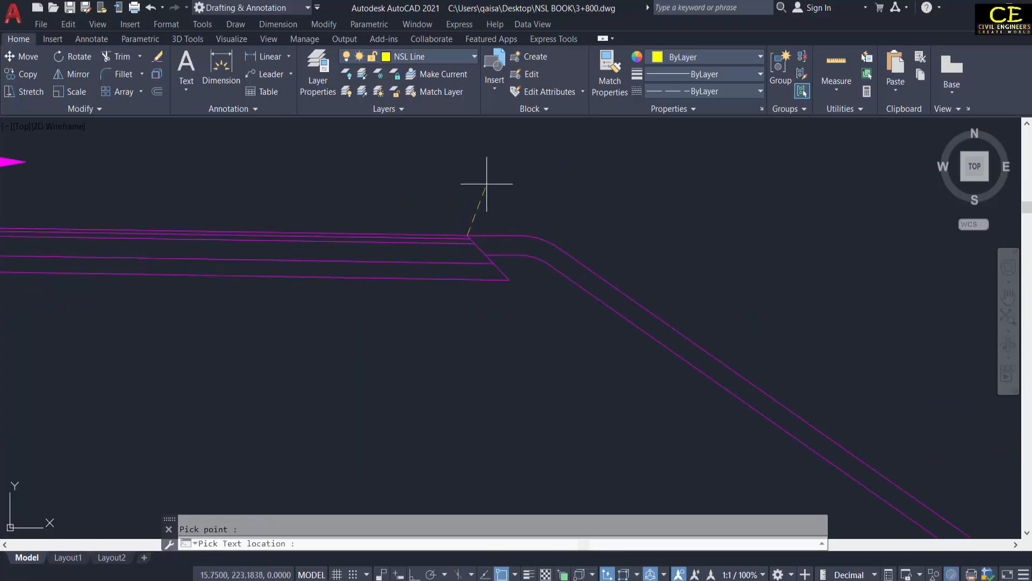
left_click(512, 155)
Add a CD elevation and distance label at the left end of the pavement's top surface, with its text above the edge
scroll(664, 187, "down", 3)
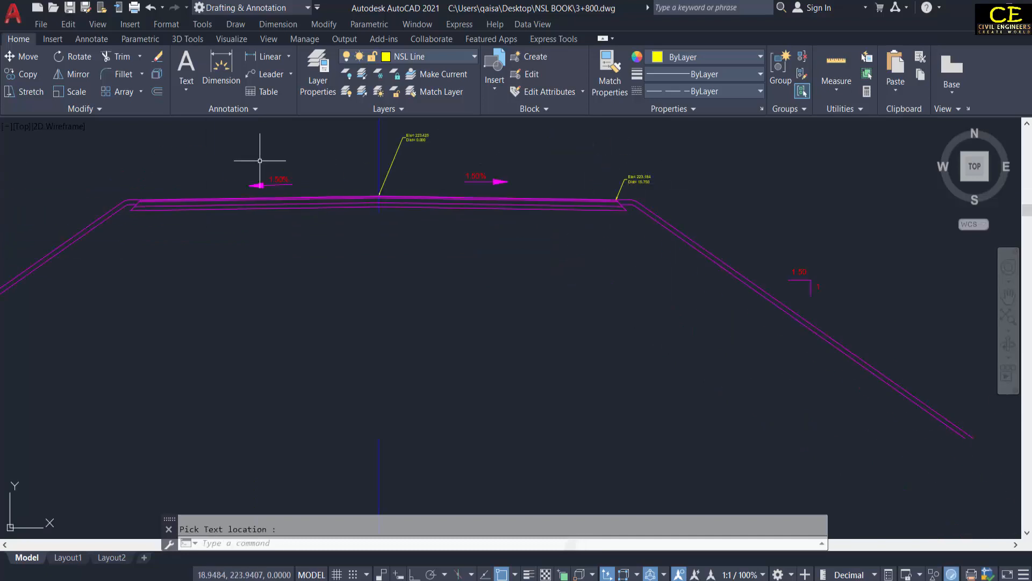
scroll(141, 183, "up", 4)
key("Return")
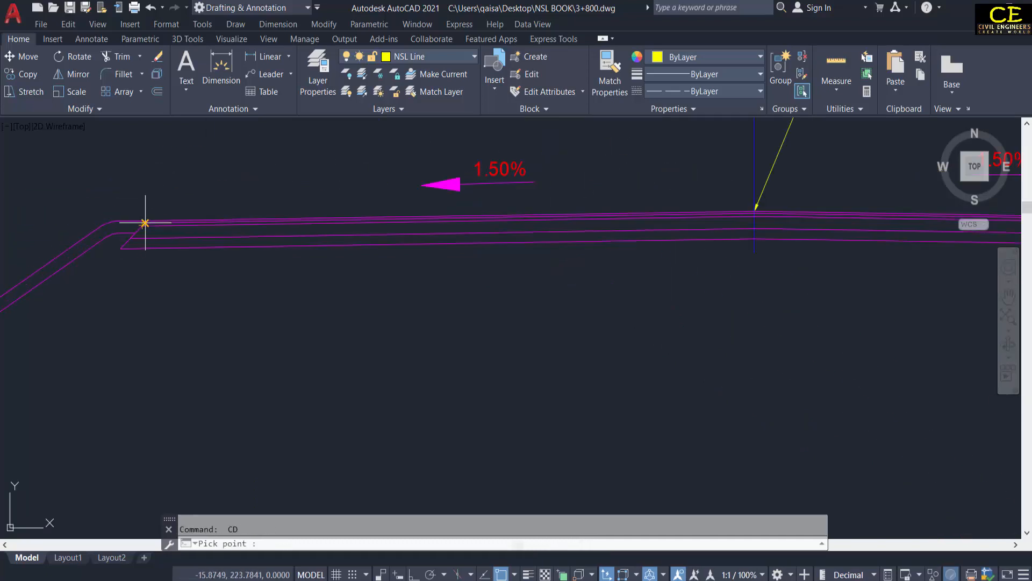
scroll(143, 219, "up", 2)
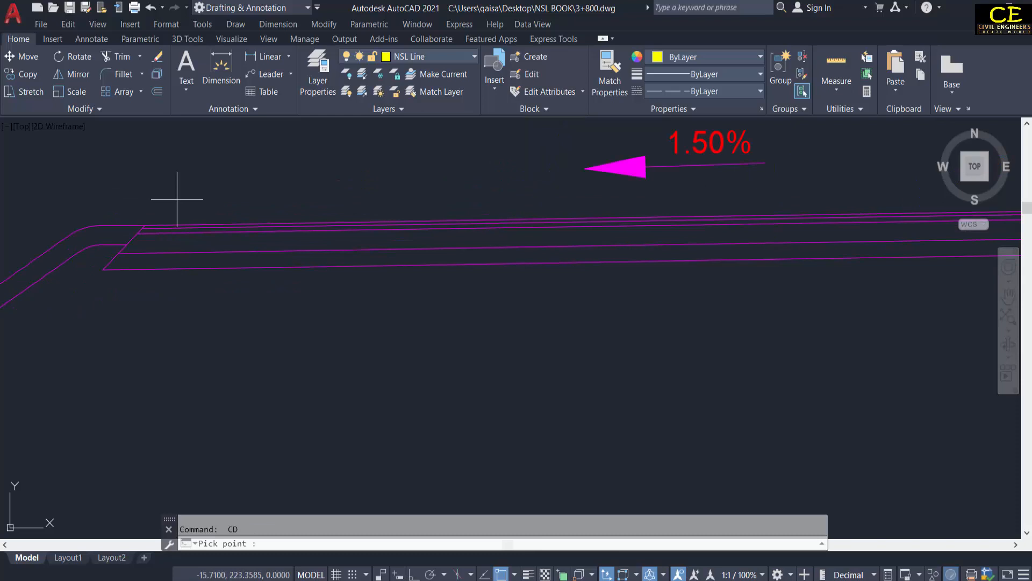
left_click(144, 225)
scroll(156, 215, "down", 3)
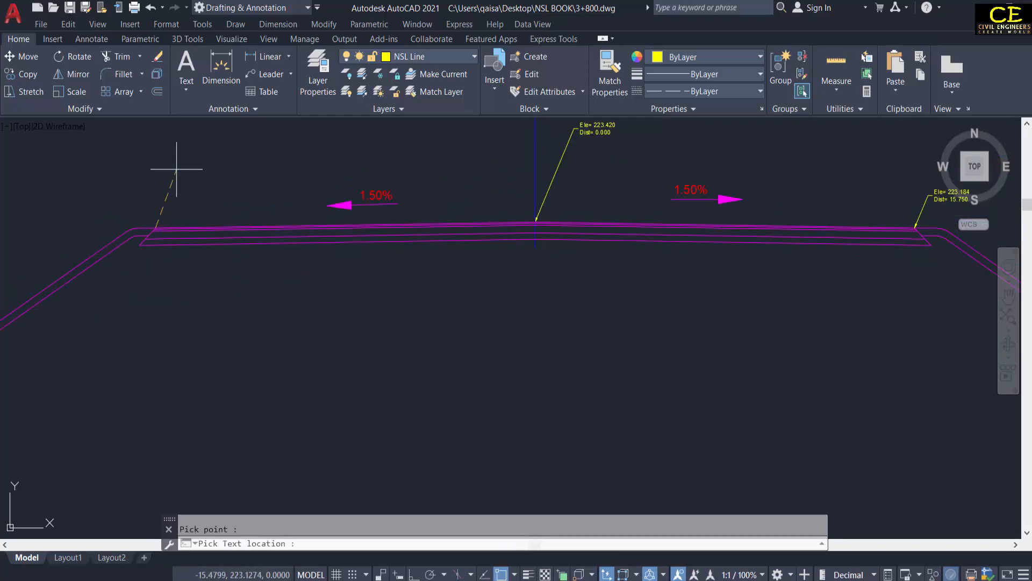
left_click(138, 162)
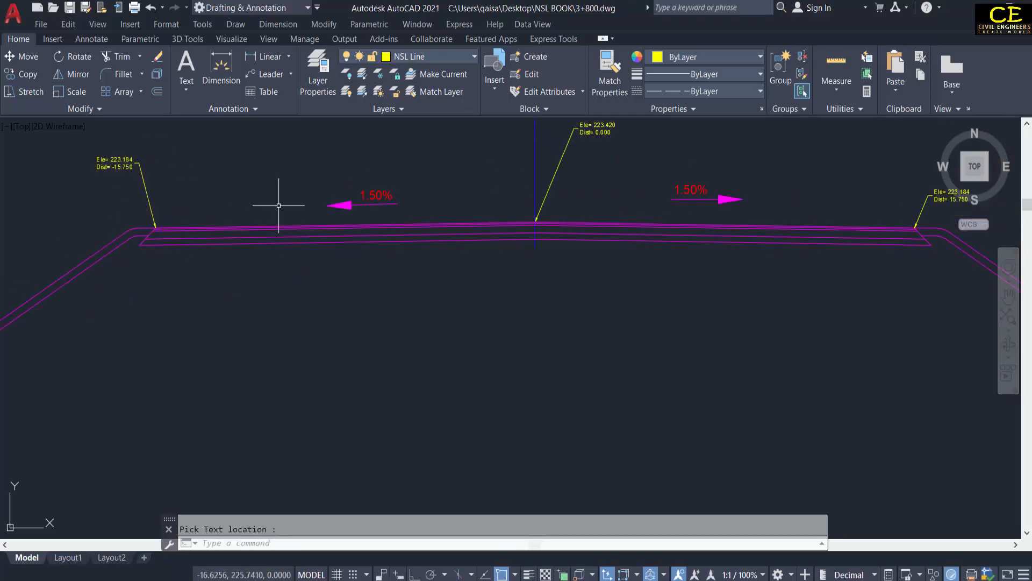
Switch to the Excel cross-section sheet and copy the Station (RD) 3+800 plotting cells from Pline to 69.4,207.9
scroll(398, 219, "down", 3)
scroll(548, 334, "down", 3)
middle_click_drag(548, 334, 549, 224)
scroll(548, 224, "down", 3)
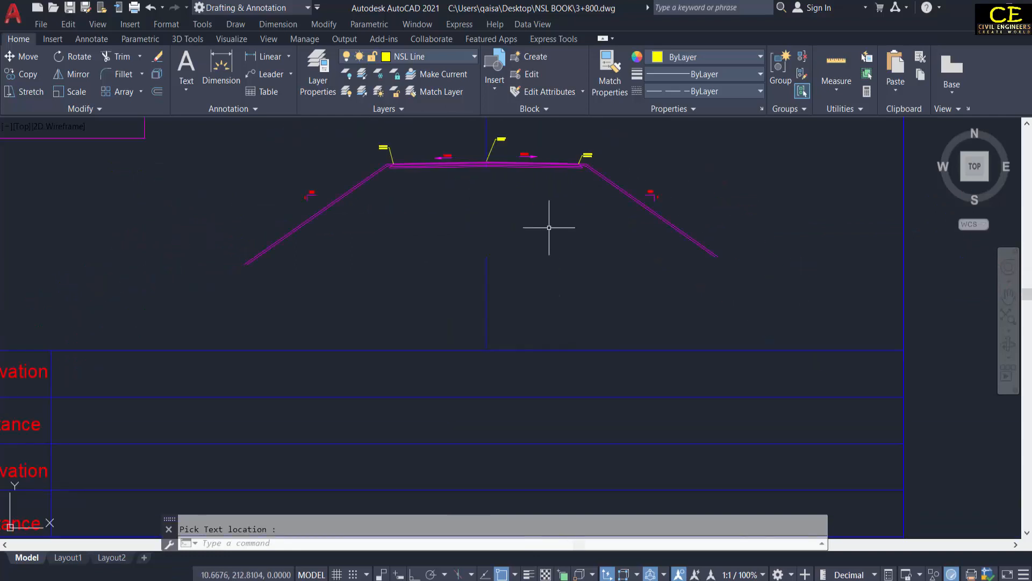
scroll(542, 241, "down", 2)
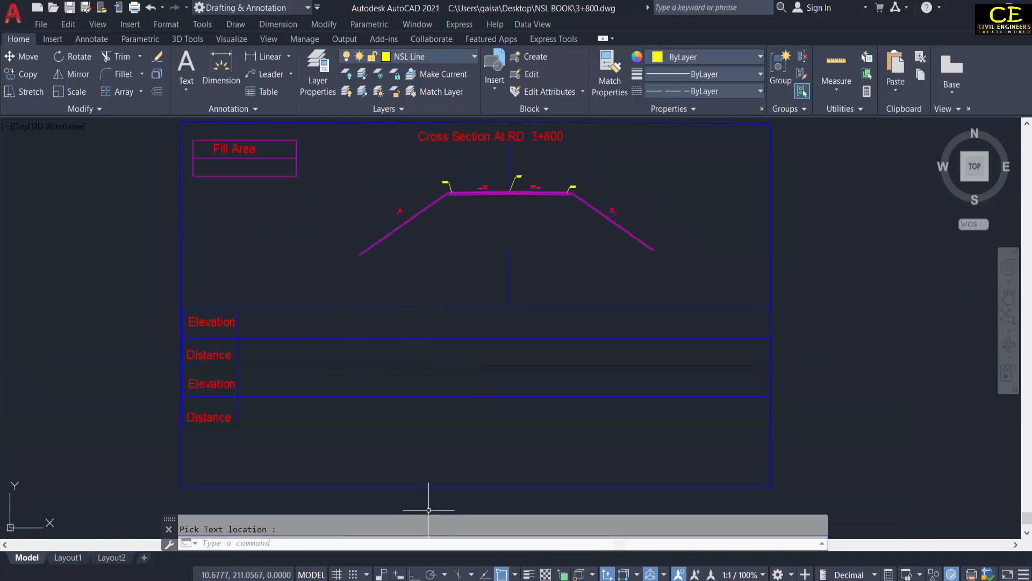
left_click(403, 579)
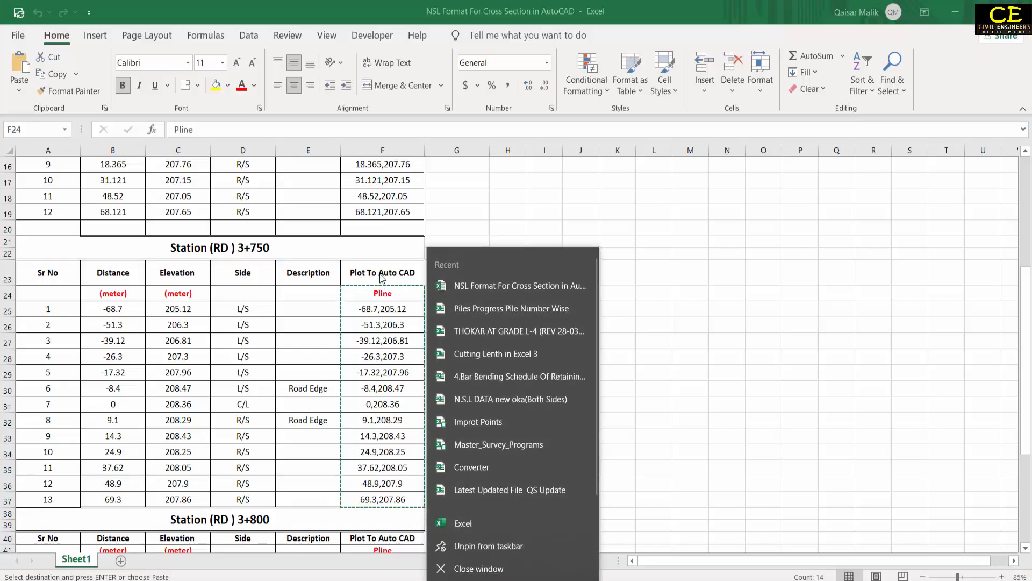
left_click(512, 201)
key("Escape")
scroll(434, 227, "down", 5)
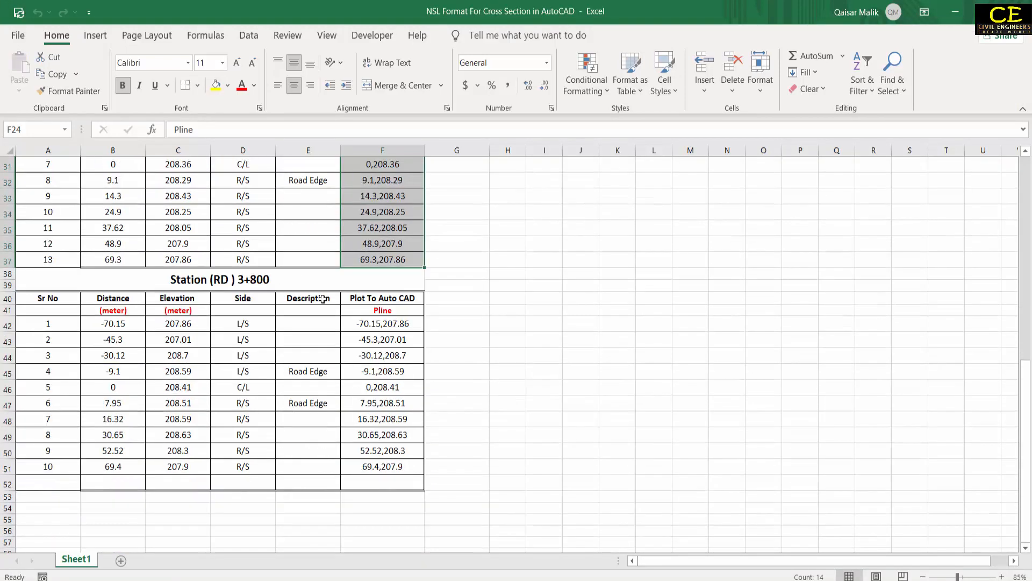
left_click_drag(381, 312, 392, 463)
right_click(392, 463)
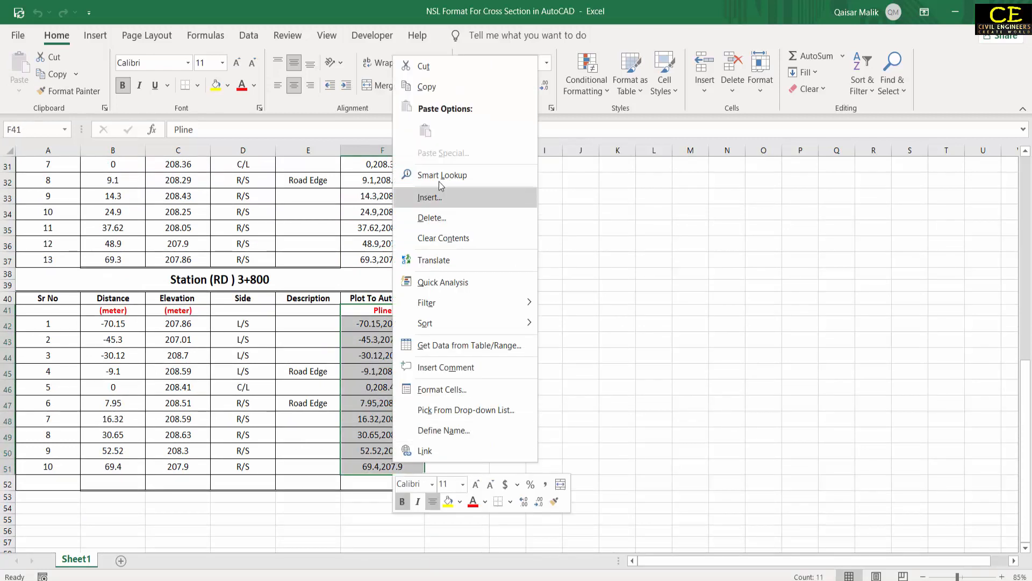
left_click(437, 89)
Switch back to AutoCAD and draw the ground line on the NSL Line layer from the copied Pline coordinates
key("alt+Tab")
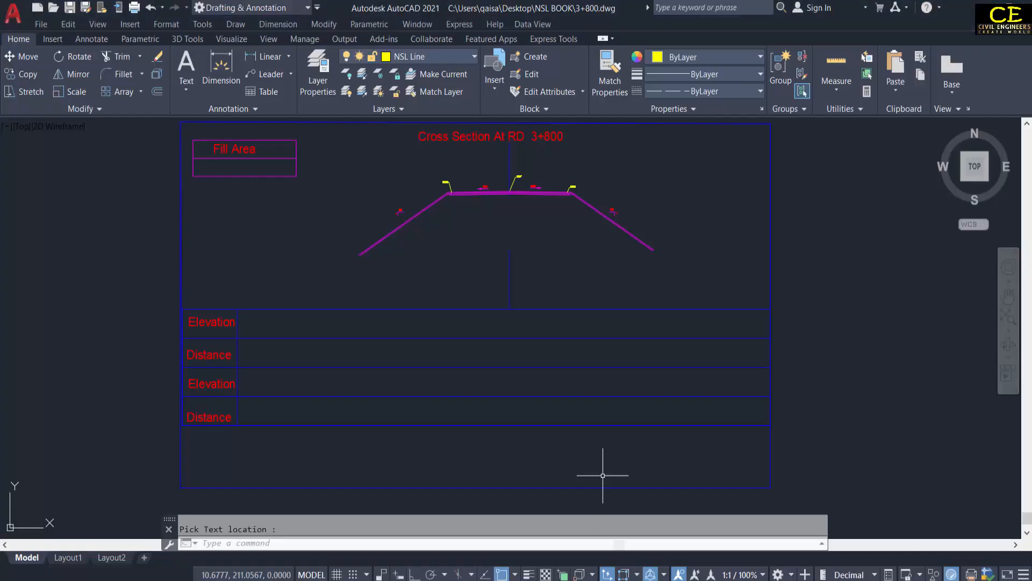
left_click(405, 57)
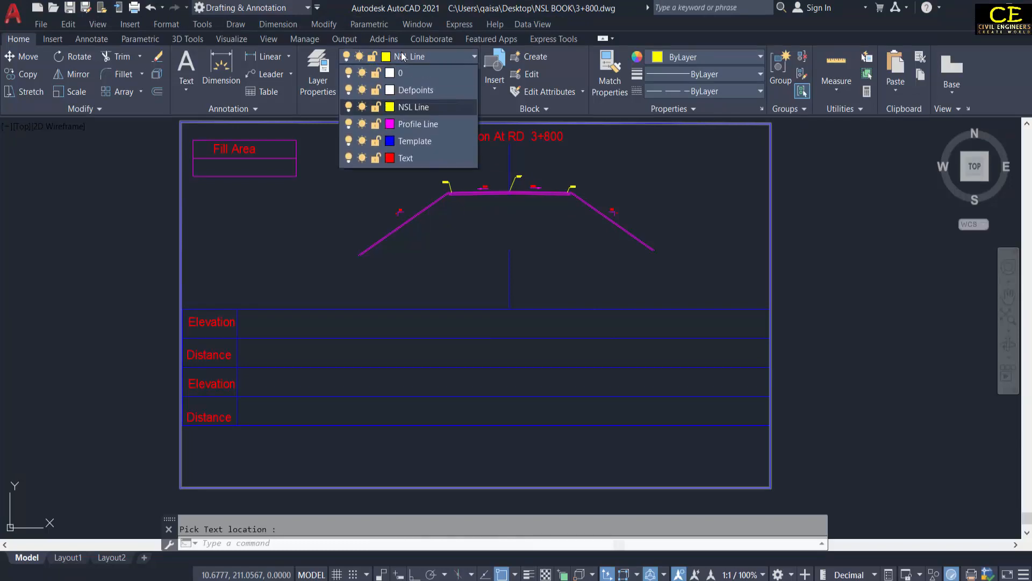
left_click(418, 105)
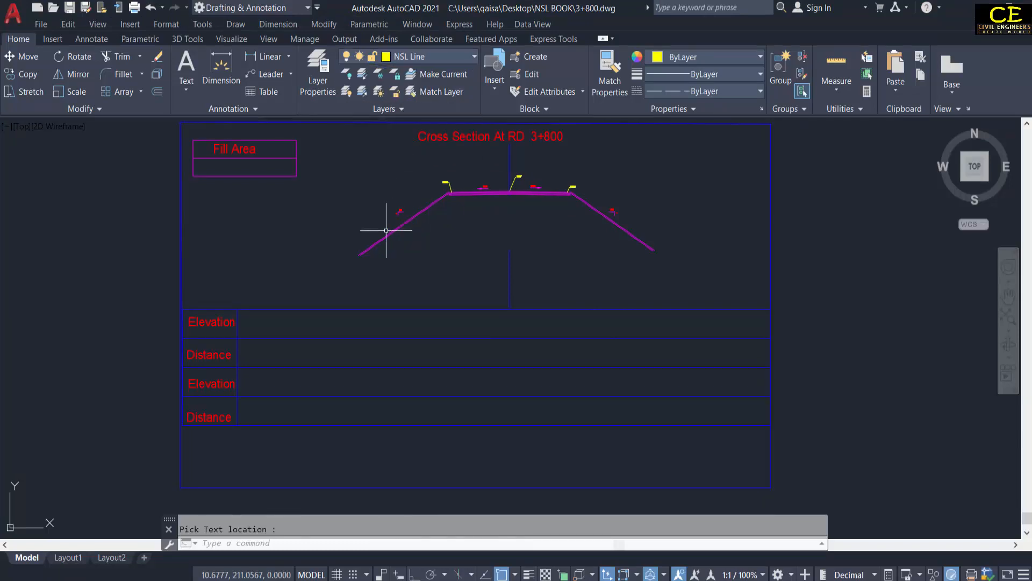
right_click(346, 542)
left_click(381, 472)
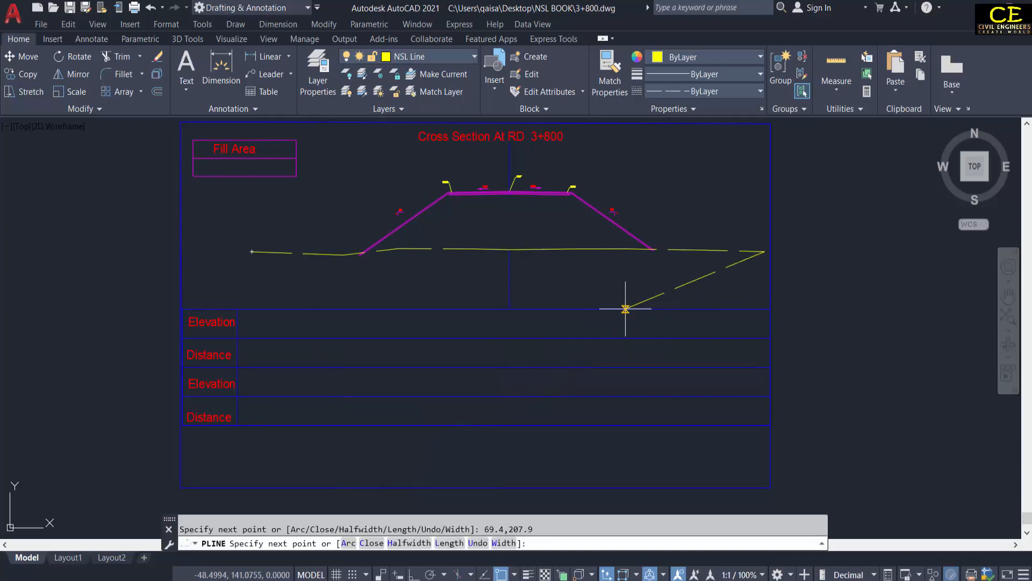
key("Escape")
Trim the side slope line ends that extend below the ground line at the embankment's left and right toes
scroll(350, 250, "up", 5)
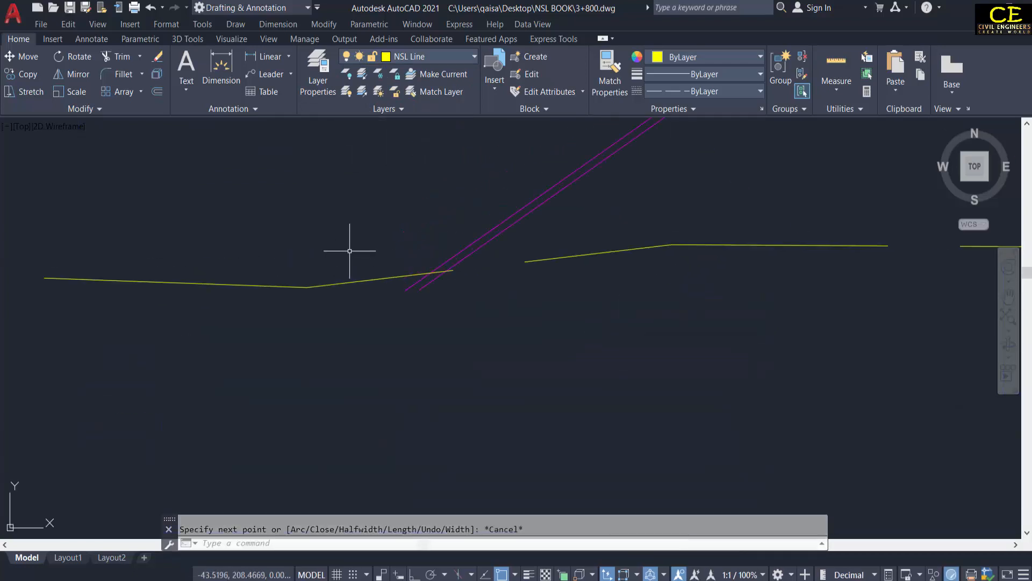
scroll(438, 288, "up", 4)
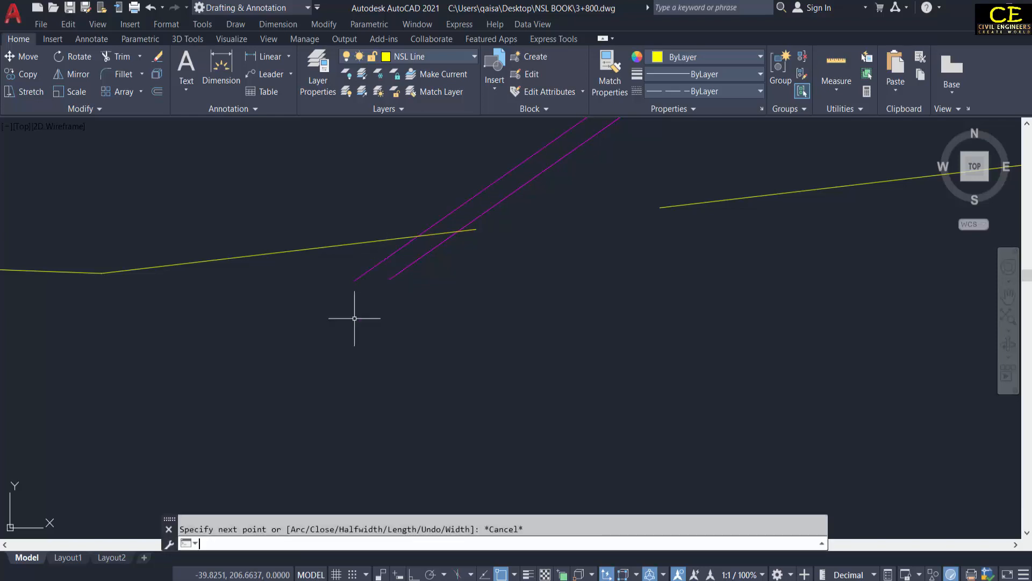
type("tr")
key("Return")
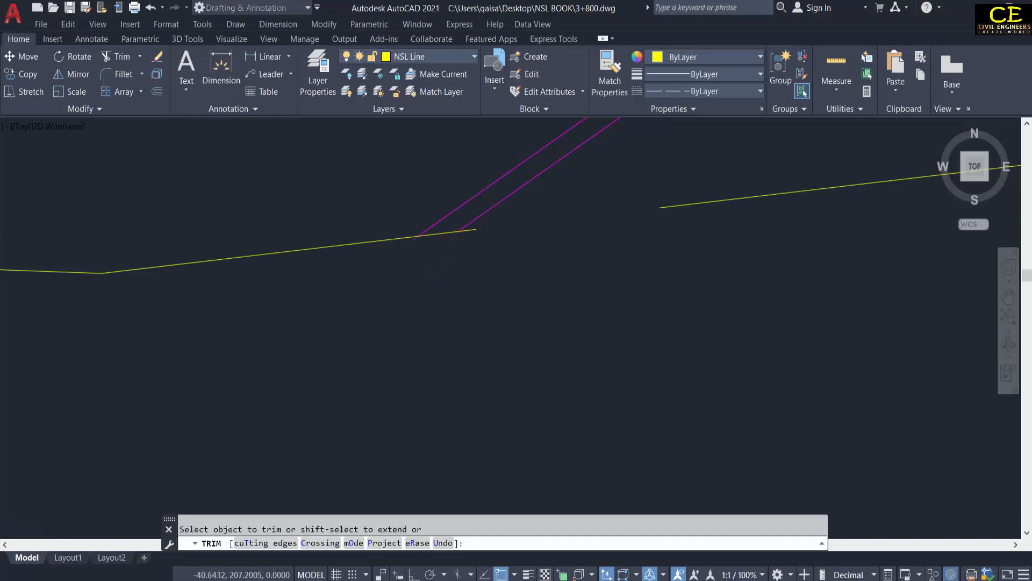
scroll(693, 269, "down", 5)
scroll(507, 285, "up", 6)
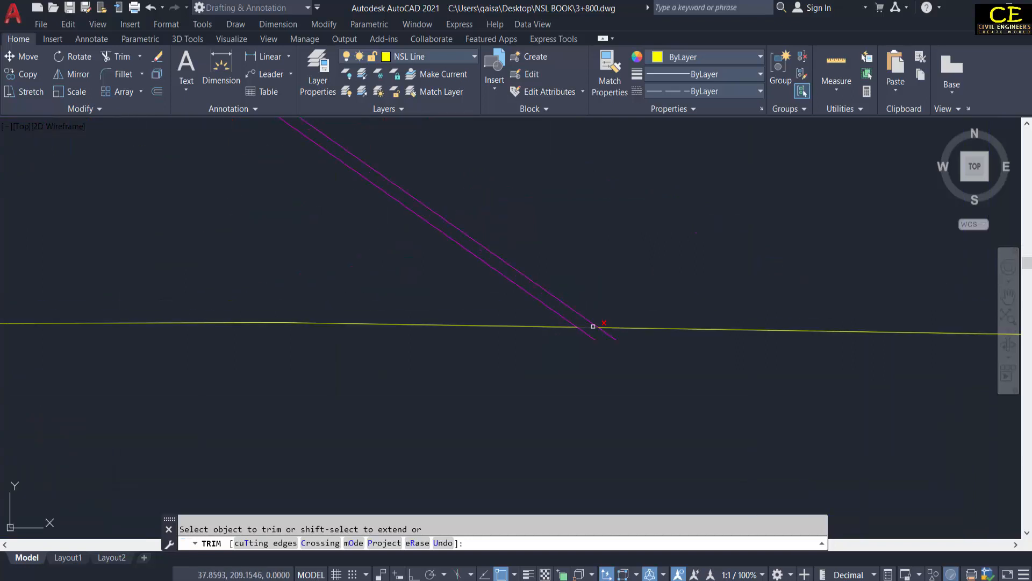
left_click(593, 326)
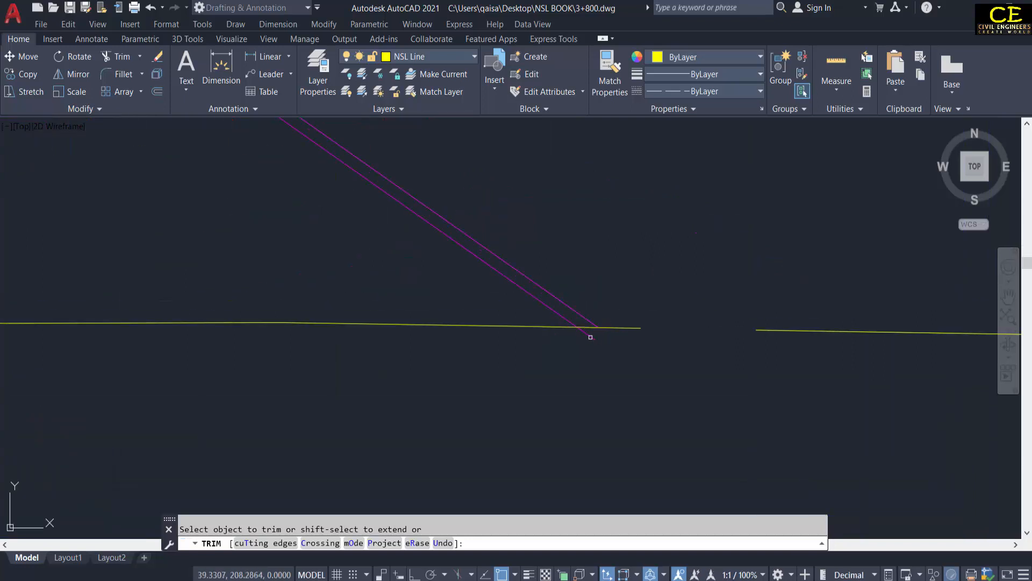
key("Escape")
Label the elevation and distance of the embankment's right toe on the ground line with the CD command
scroll(616, 355, "down", 1)
type("cd")
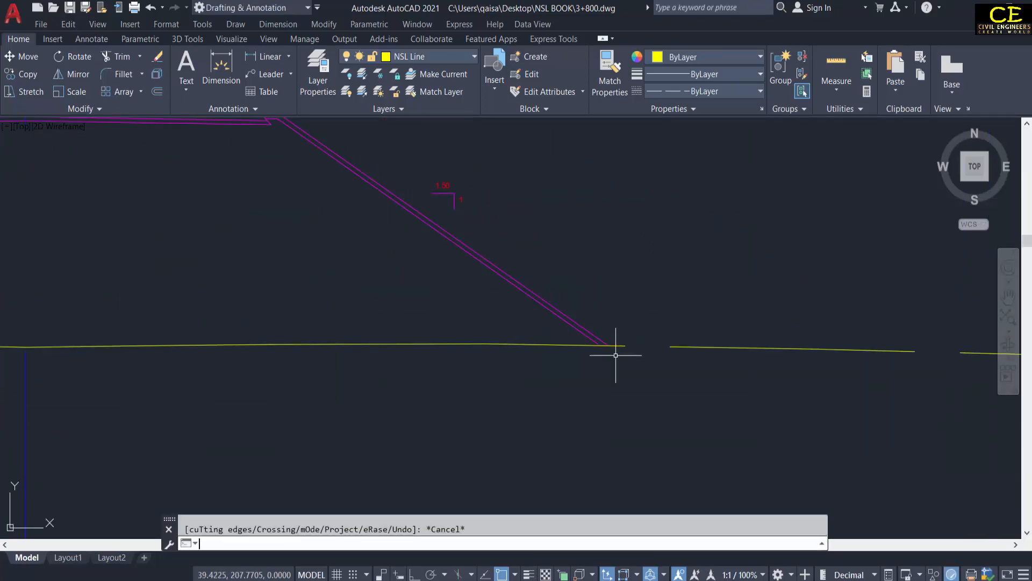
key("Return")
left_click(605, 346)
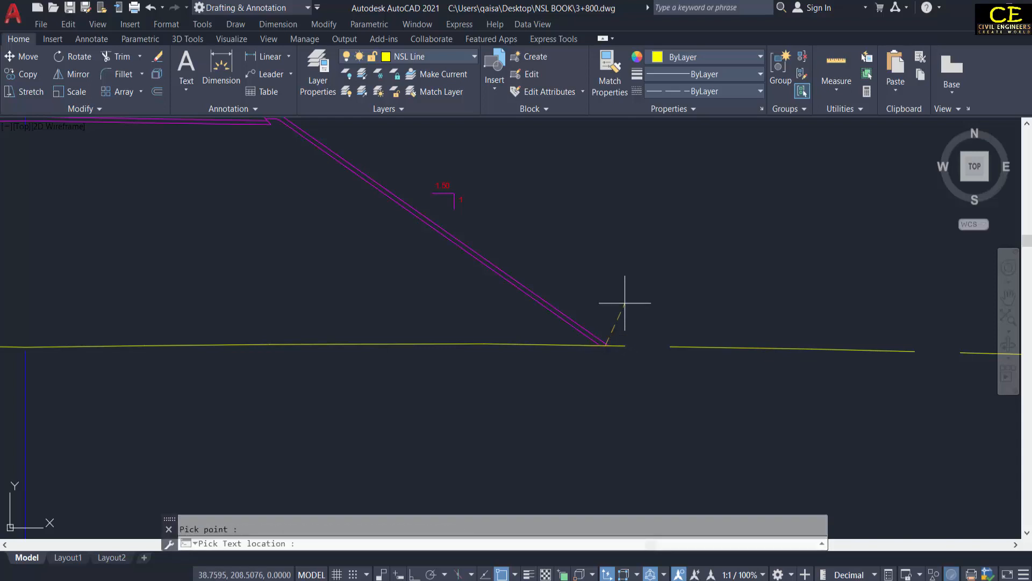
left_click(648, 235)
Label the elevation and distance of the embankment's left toe on the ground line with the CD command
scroll(708, 275, "down", 6)
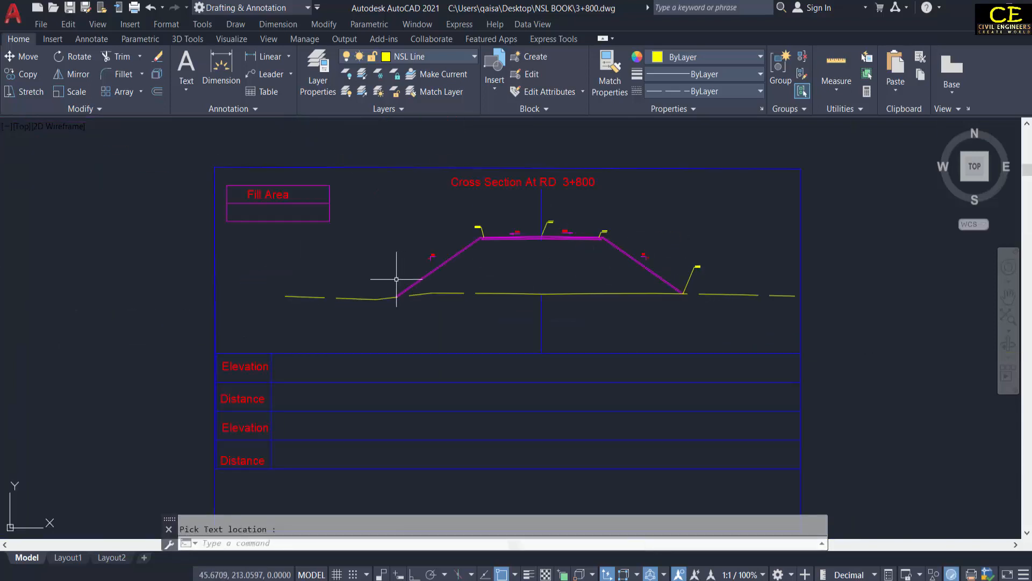
scroll(376, 292, "up", 7)
key("Return")
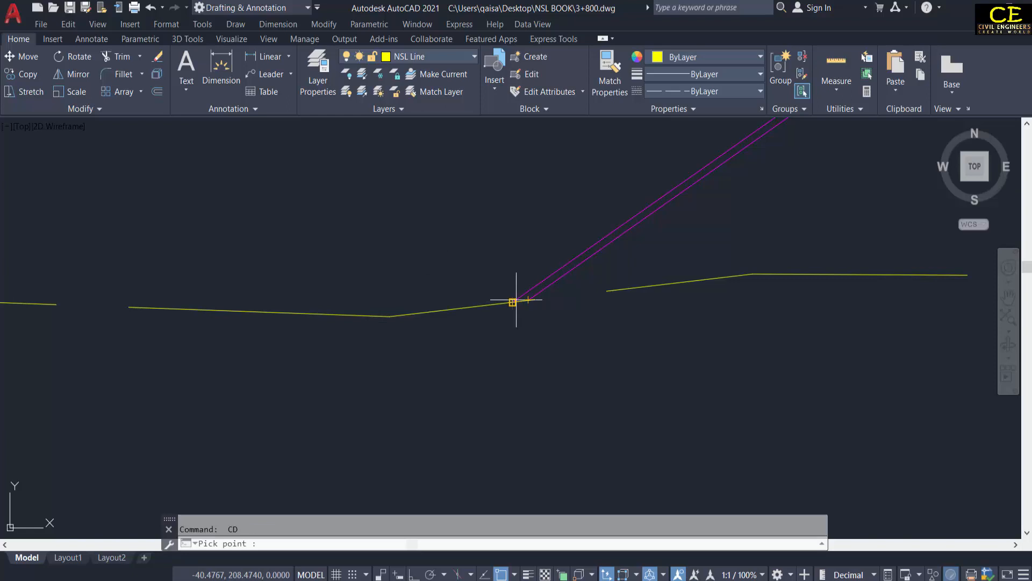
left_click(516, 299)
scroll(508, 277, "down", 3)
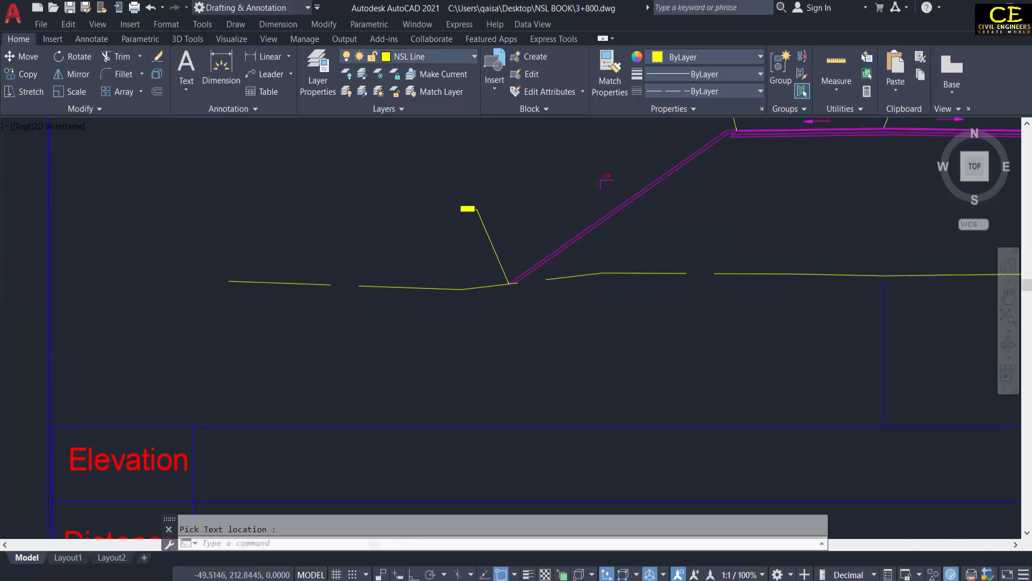
Fill the two lower Elevation and Distance rows with the ground line's values using the XYZ command, based at the rows' left divider
scroll(565, 263, "down", 5)
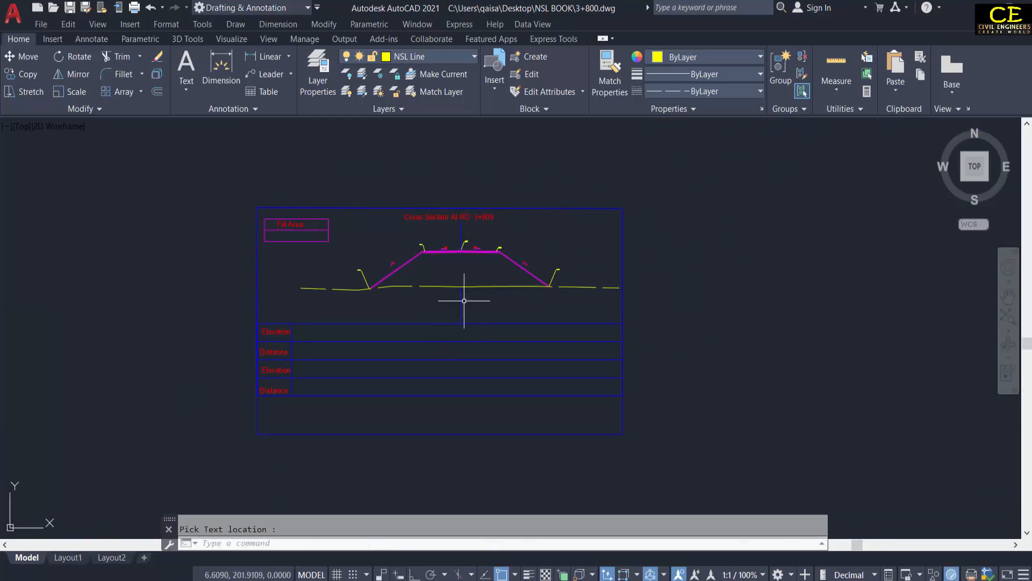
scroll(464, 300, "up", 4)
type("xy")
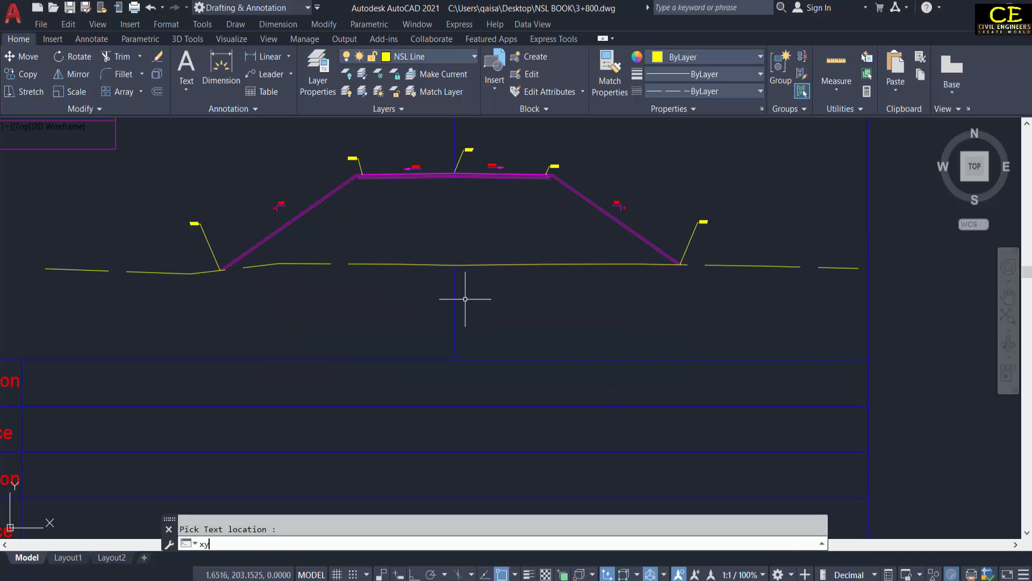
type("z")
key("Return")
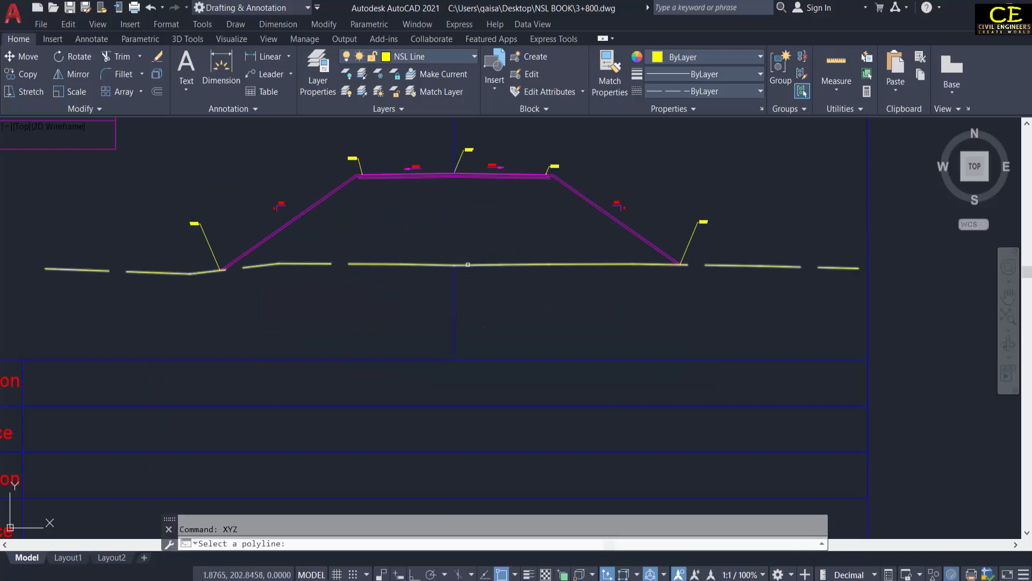
left_click(467, 264)
scroll(467, 264, "down", 2)
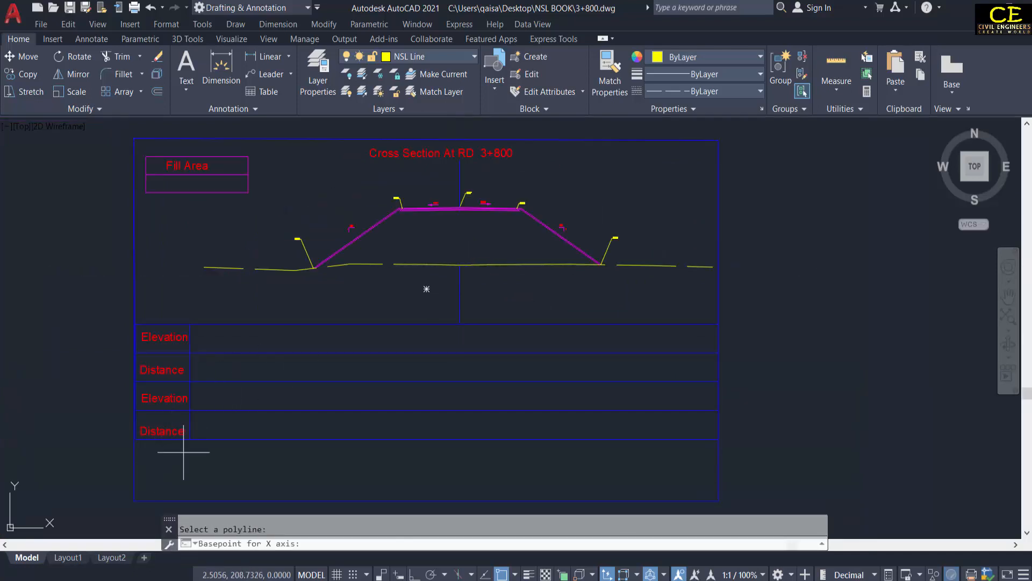
left_click(190, 410)
left_click(190, 410)
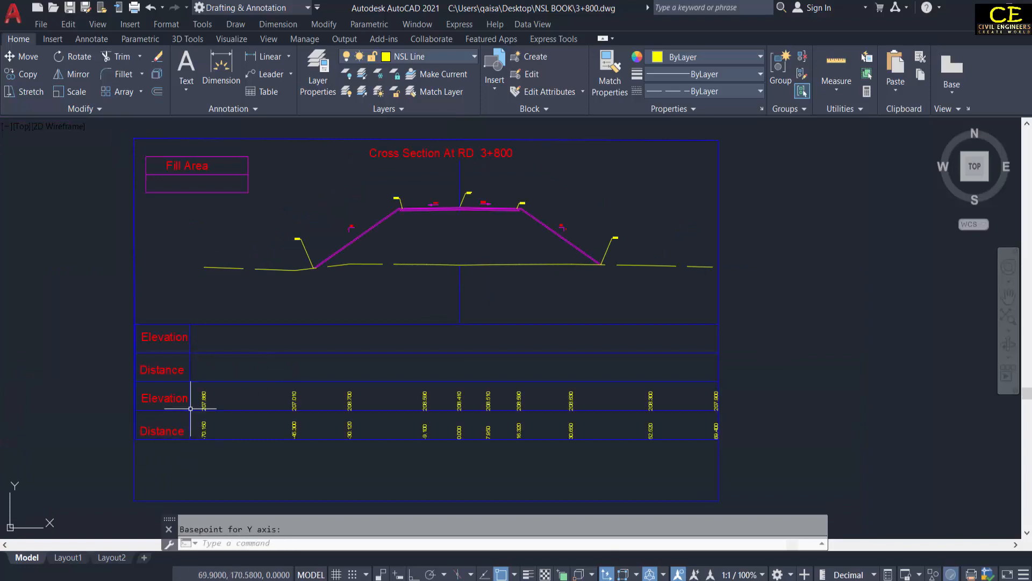
Fill the two upper Elevation and Distance rows with the lowest road layer line's values using the XYZ command, based at the rows' left divider
scroll(437, 235, "up", 5)
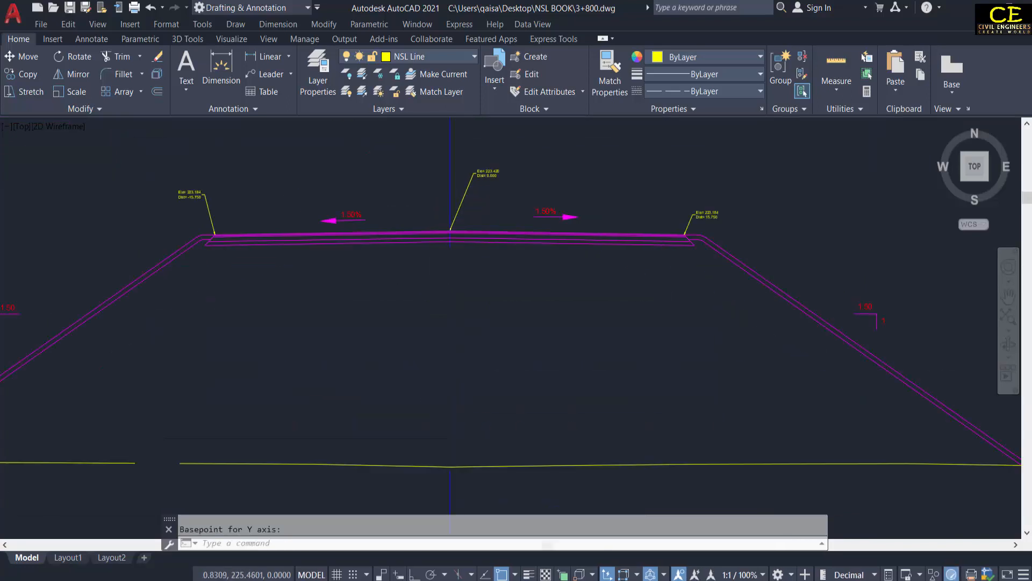
key("Return")
left_click(511, 270)
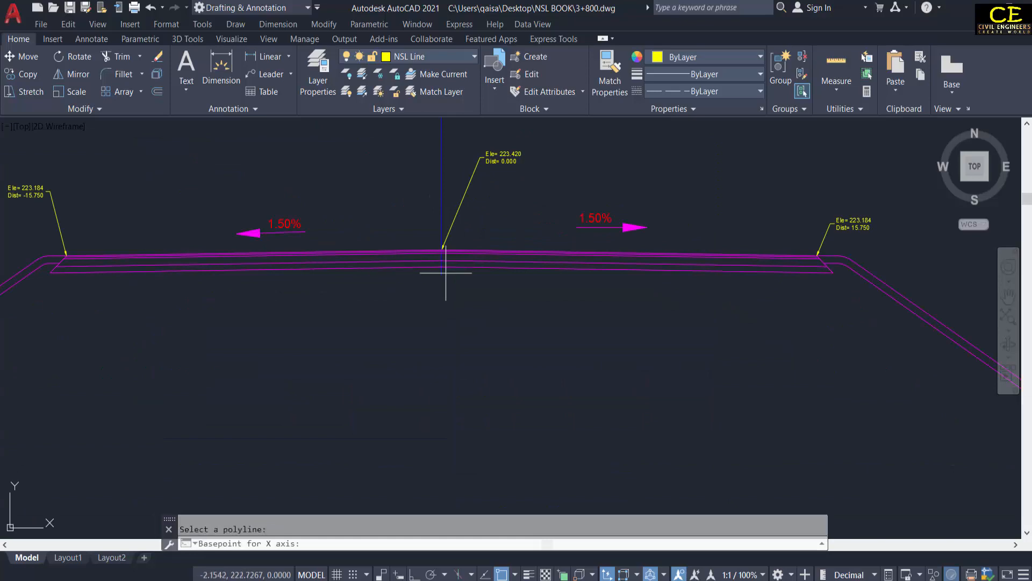
scroll(550, 275, "down", 5)
scroll(462, 291, "down", 4)
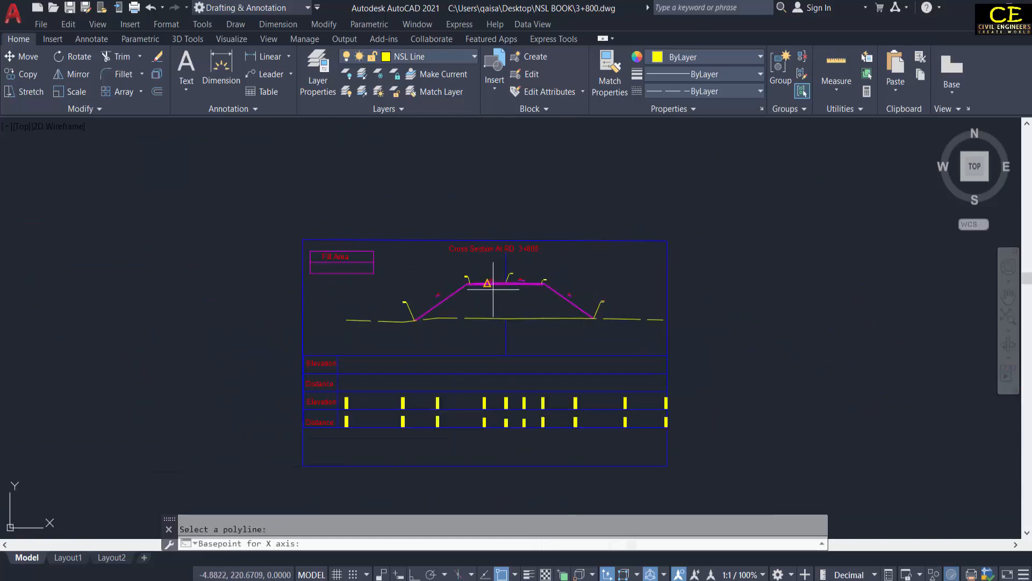
scroll(322, 387, "up", 7)
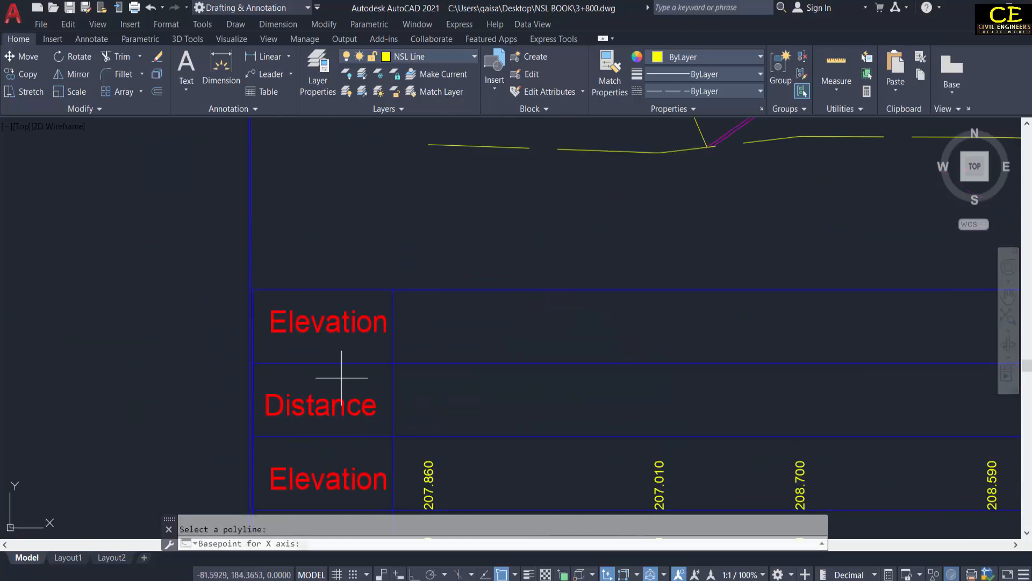
left_click(393, 435)
left_click(381, 348)
scroll(344, 291, "down", 2)
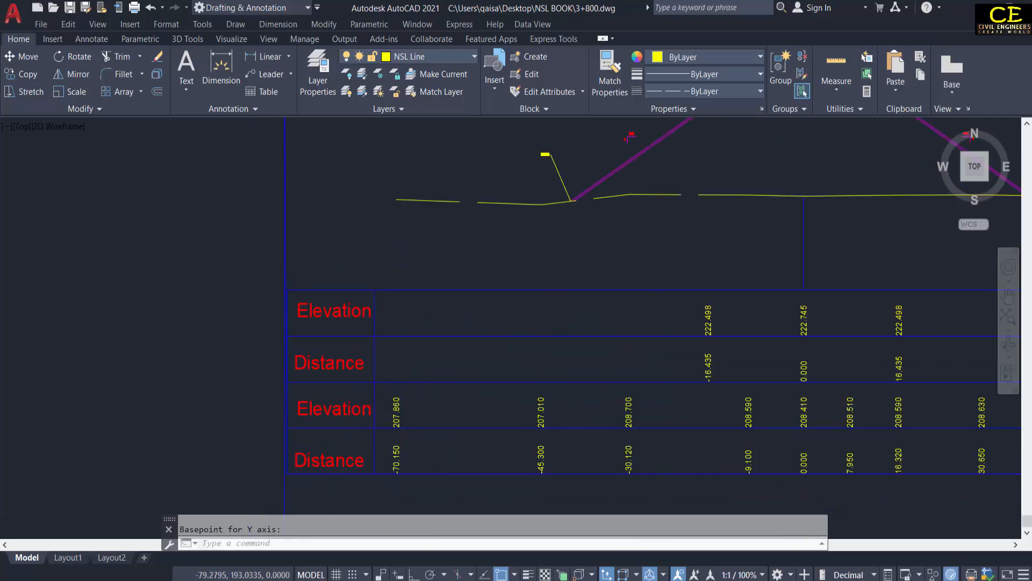
key("Escape")
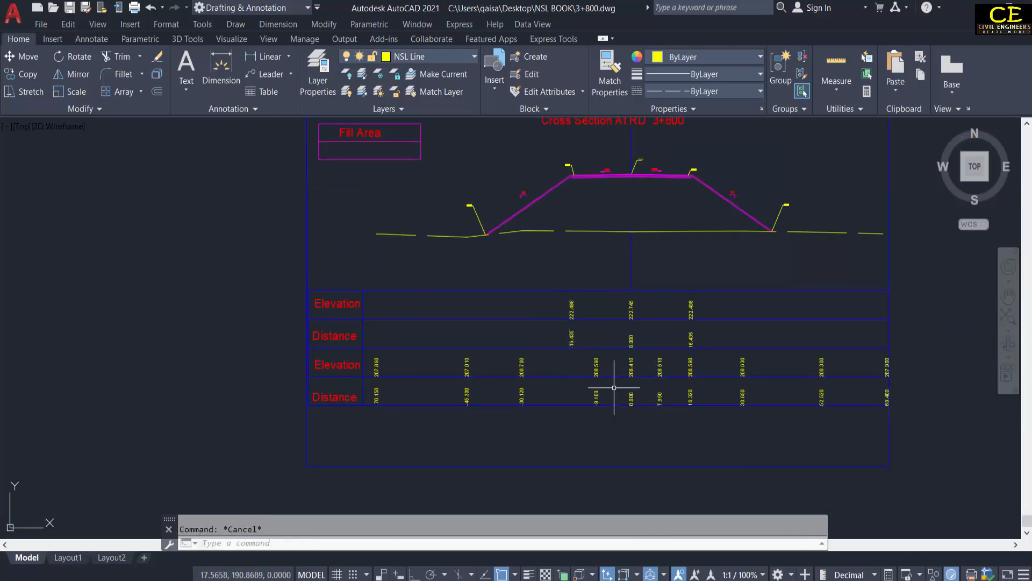
Calculate the embankment's fill area with the Q command, placing the boundary outline left of the frame and the area value in the Fill Area box
middle_click_drag(749, 343, 647, 402)
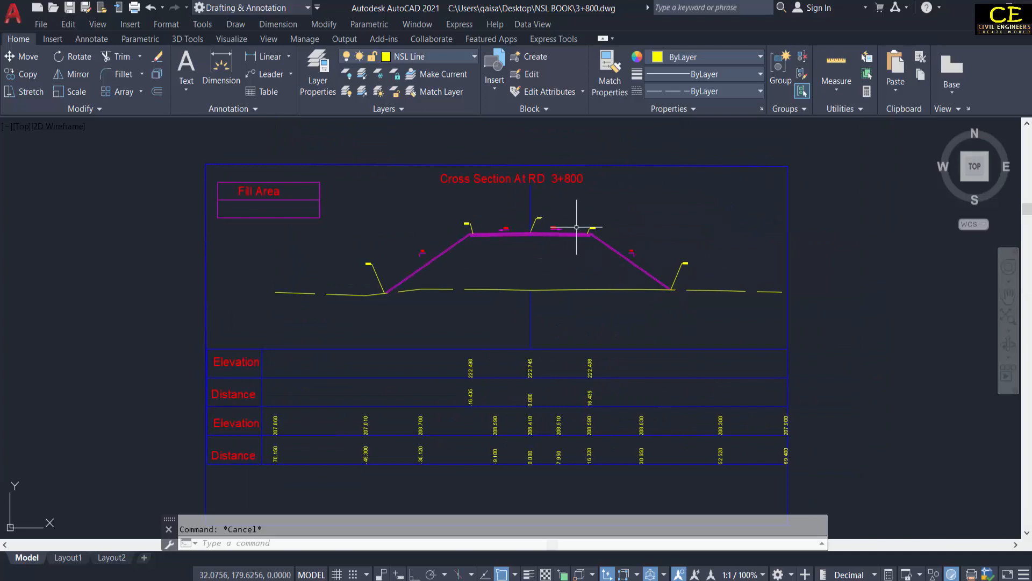
type("a")
key("Return")
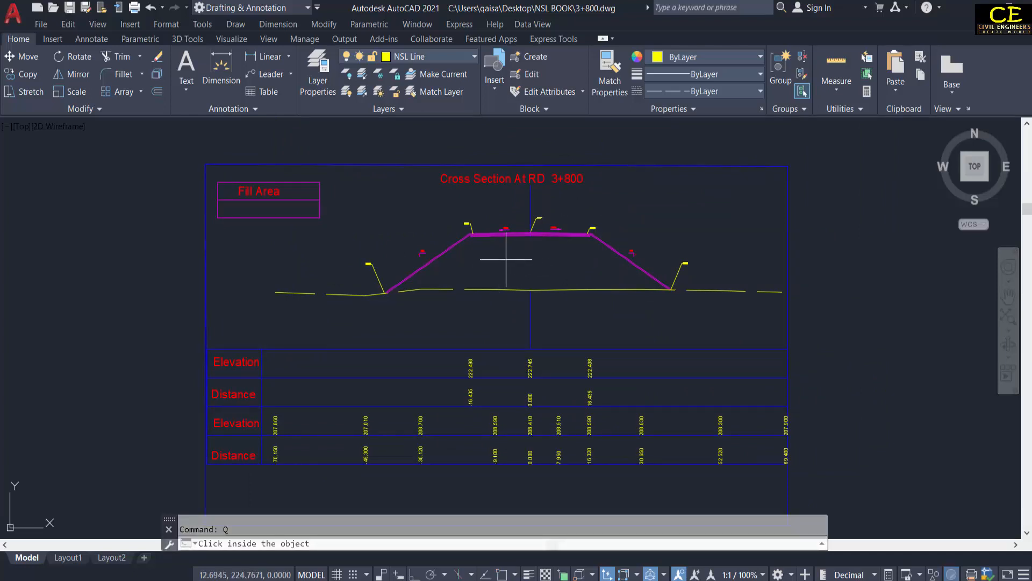
scroll(508, 259, "down", 2)
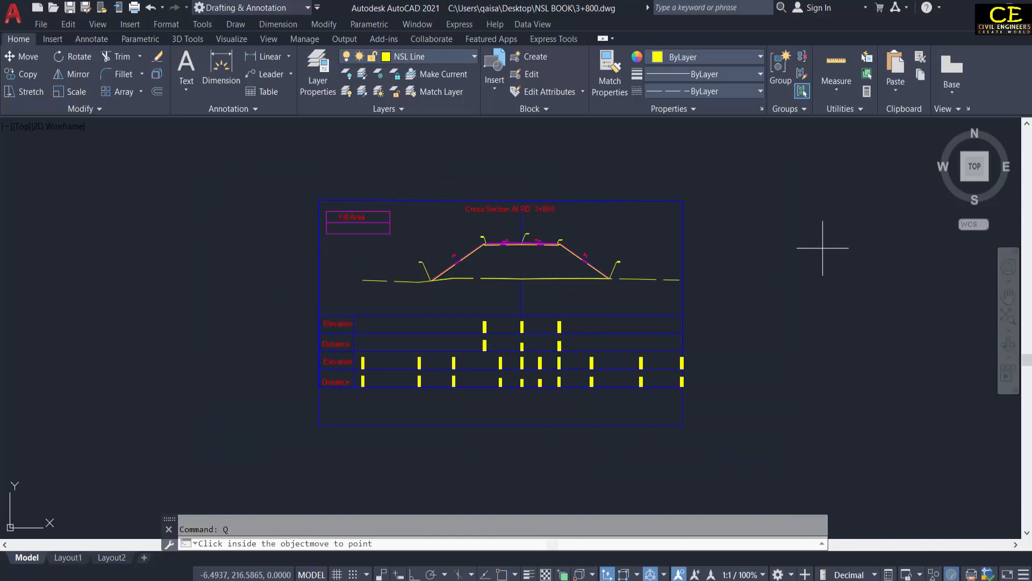
left_click(125, 274)
left_click(400, 232)
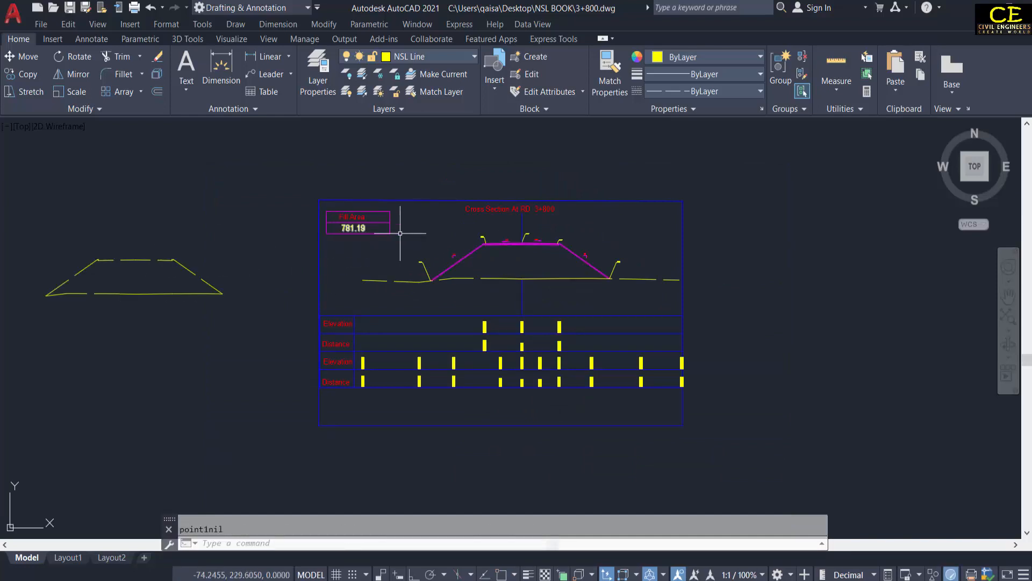
scroll(400, 233, "up", 4)
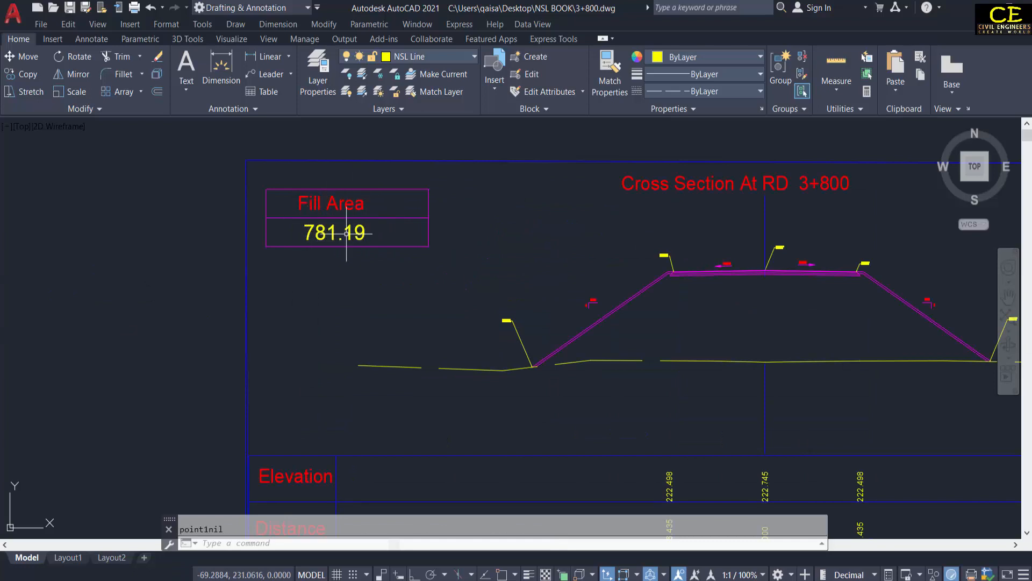
scroll(344, 231, "down", 4)
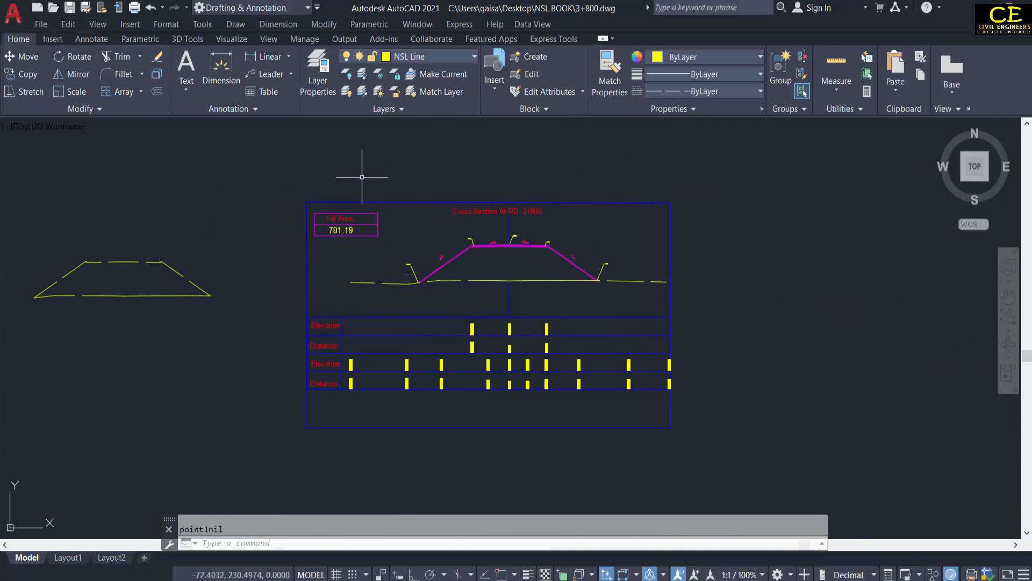
Open the 3+750 and 3+700 drawings together from the NSL BOOK folder
left_click(56, 9)
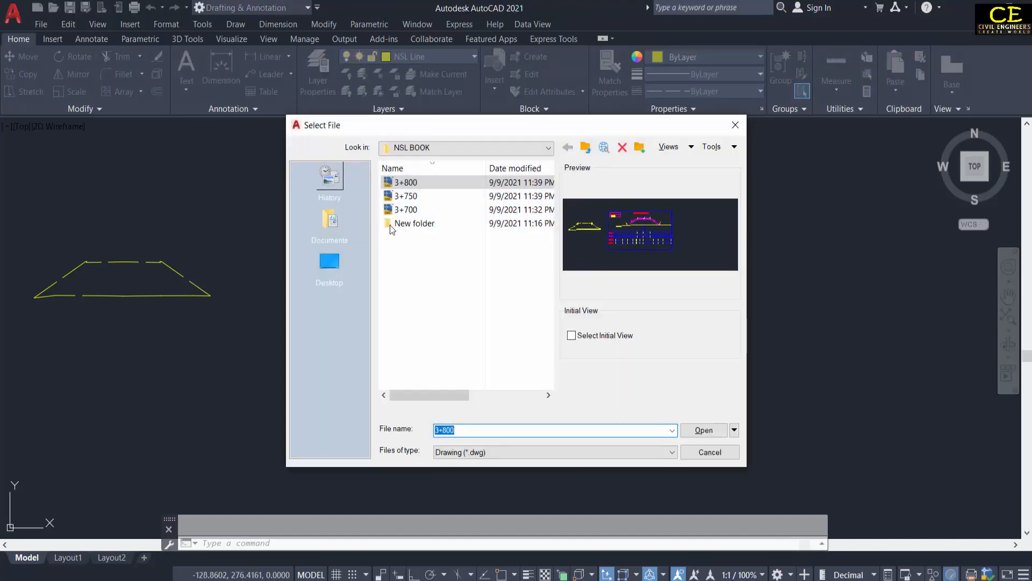
left_click(407, 197)
left_click(409, 208)
left_click(408, 197)
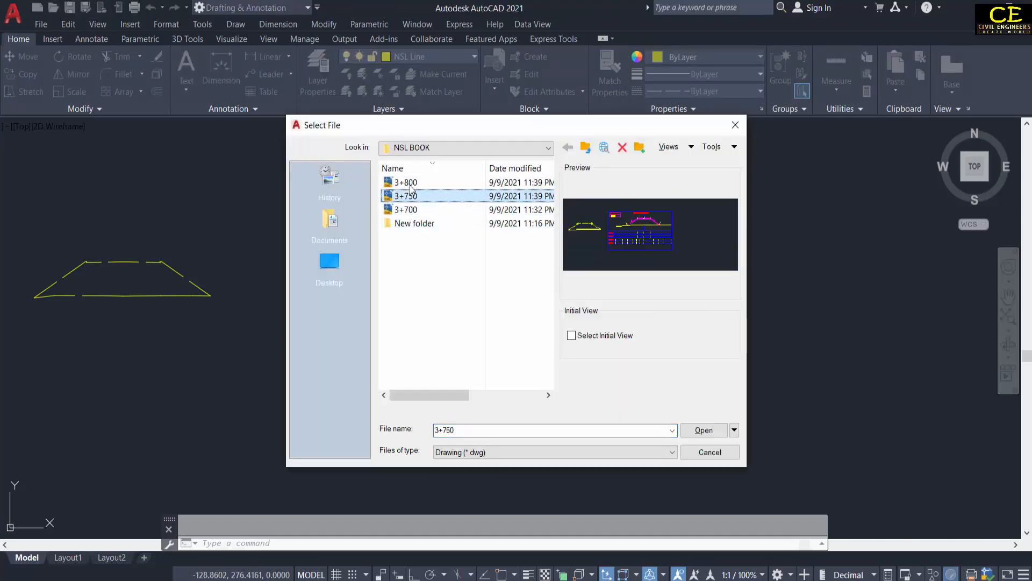
left_click(410, 186)
left_click(412, 210, "ctrl")
left_click(413, 198, "ctrl")
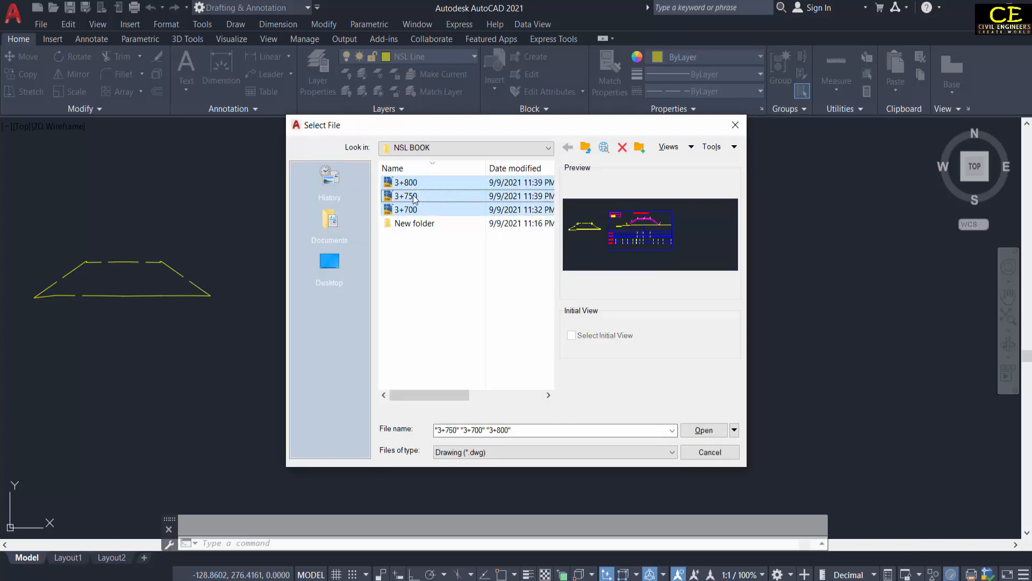
left_click(422, 183, "ctrl")
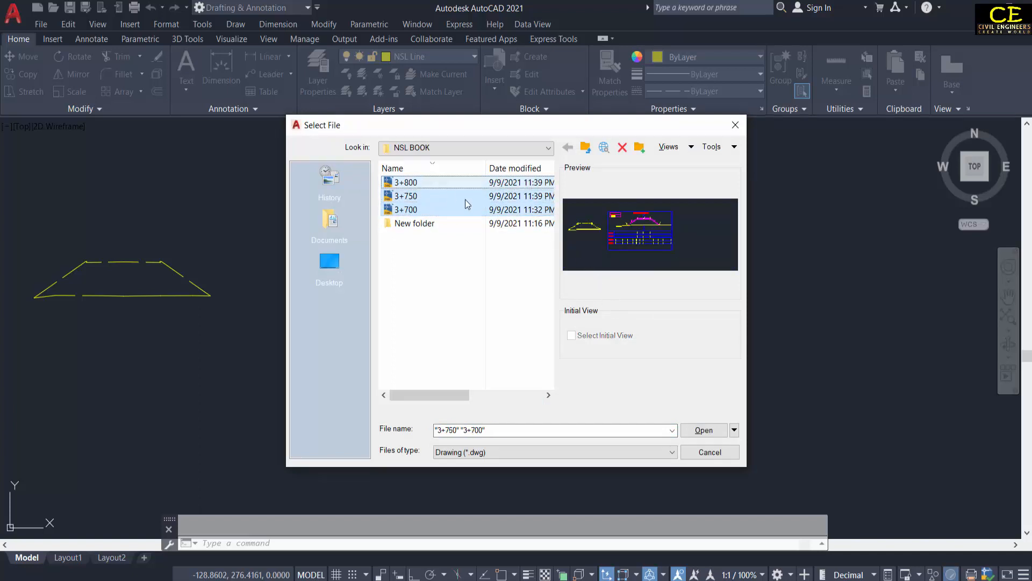
left_click(694, 427)
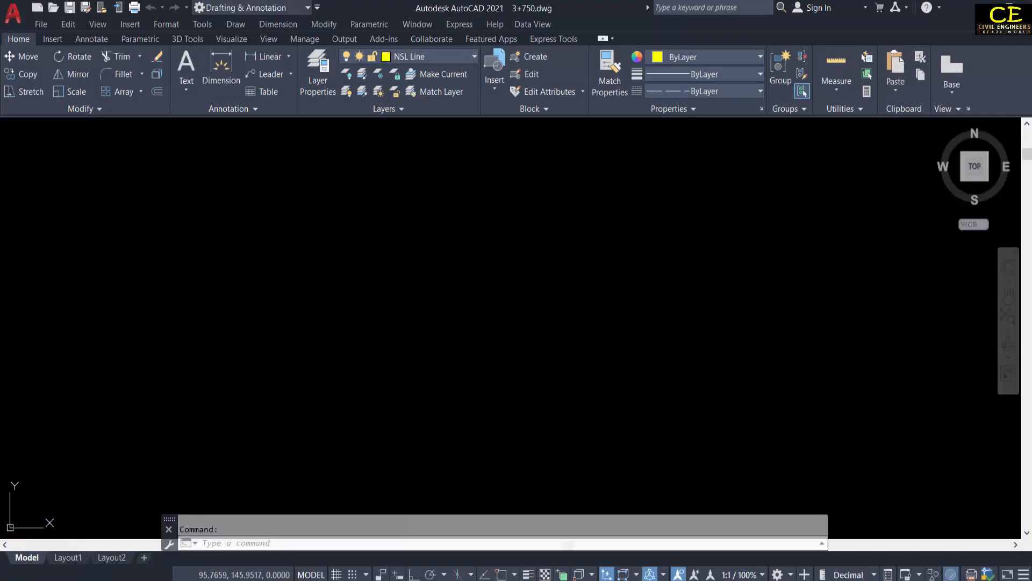
left_click(672, 391)
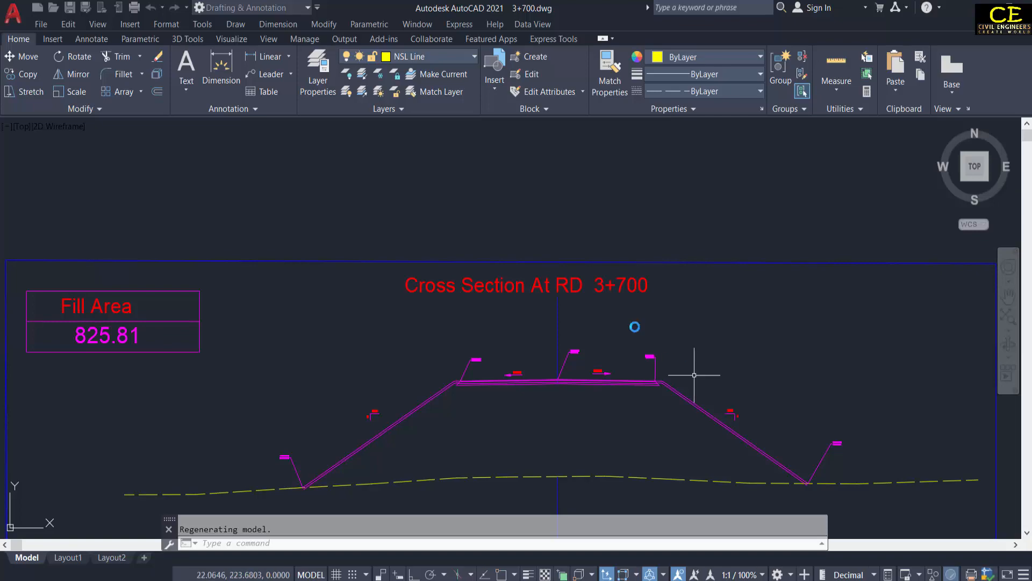
Examine the RD 3+700 cross section, including its title and fill area
scroll(569, 207, "down", 4)
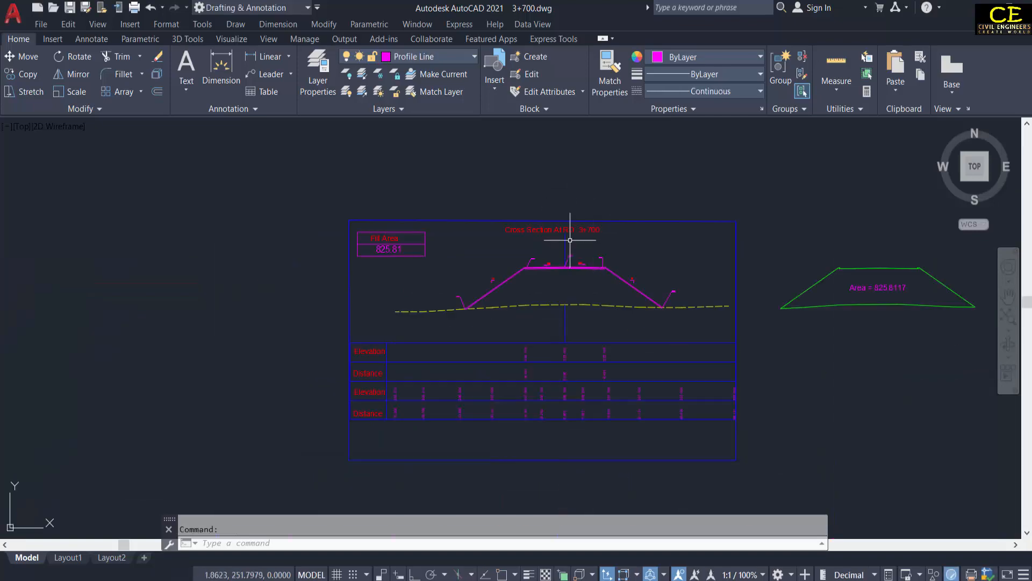
scroll(565, 231, "up", 2)
scroll(505, 208, "down", 2)
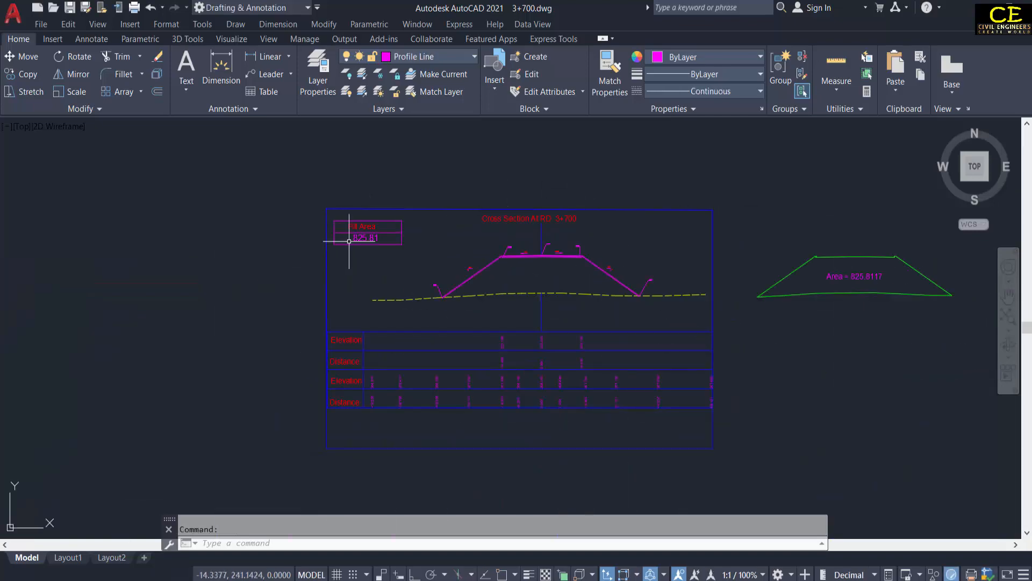
scroll(350, 230, "up", 2)
scroll(344, 200, "down", 2)
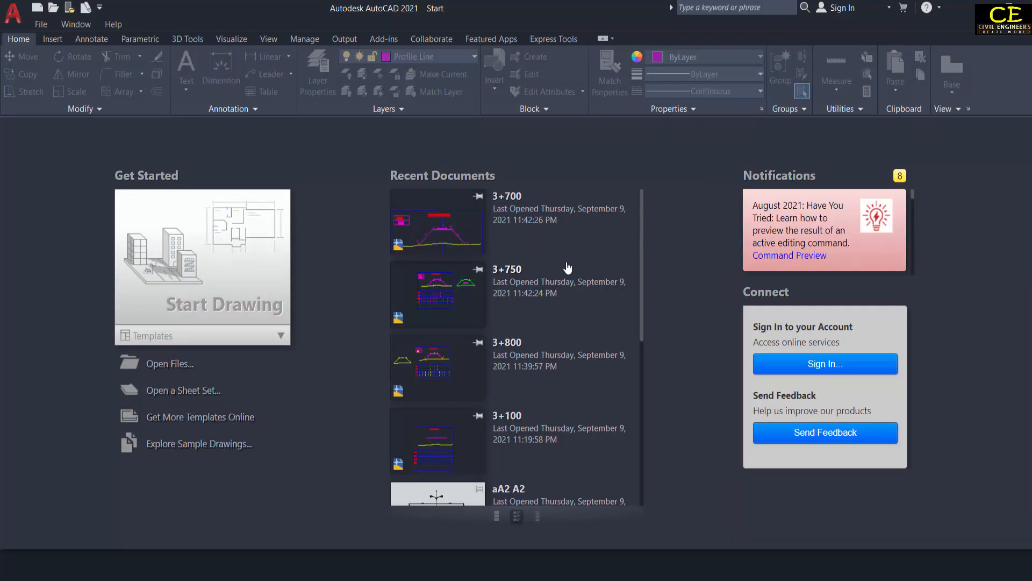
Create a new blank drawing and review the open RD 3+800, 3+750 and 3+700 cross sections
key("ctrl+n")
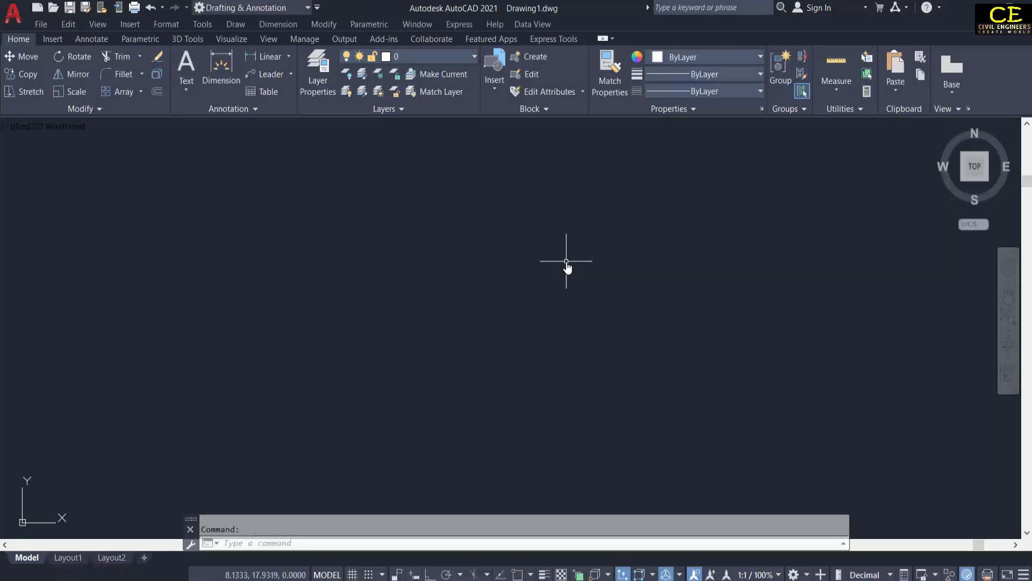
scroll(566, 261, "down", 5)
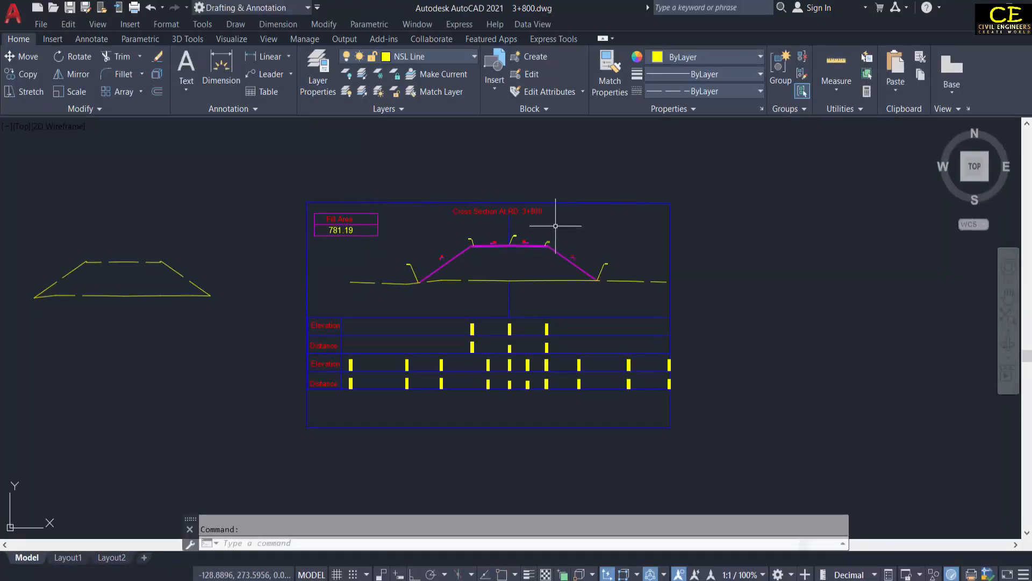
scroll(553, 219, "up", 4)
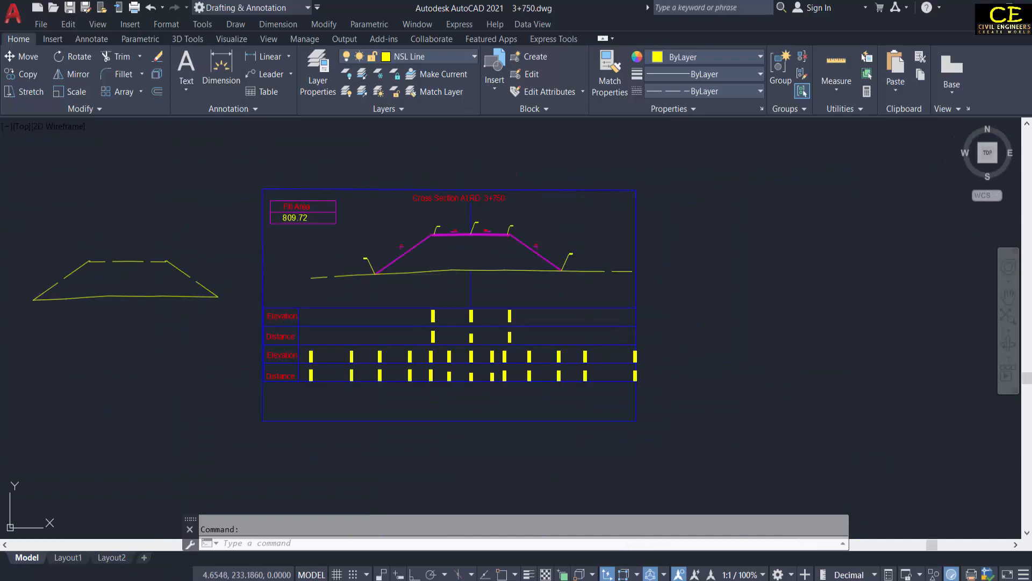
scroll(438, 212, "up", 4)
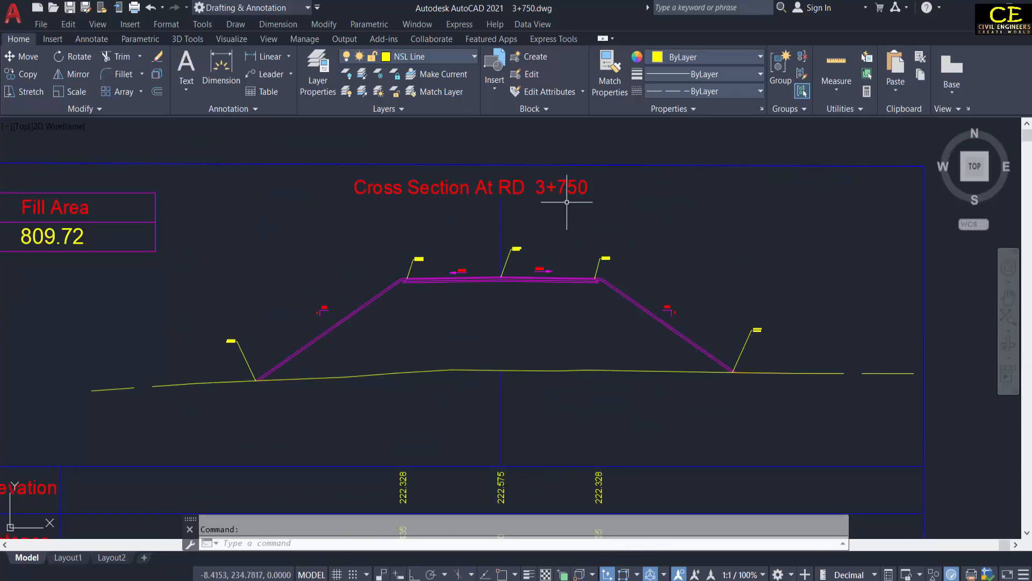
scroll(582, 200, "down", 4)
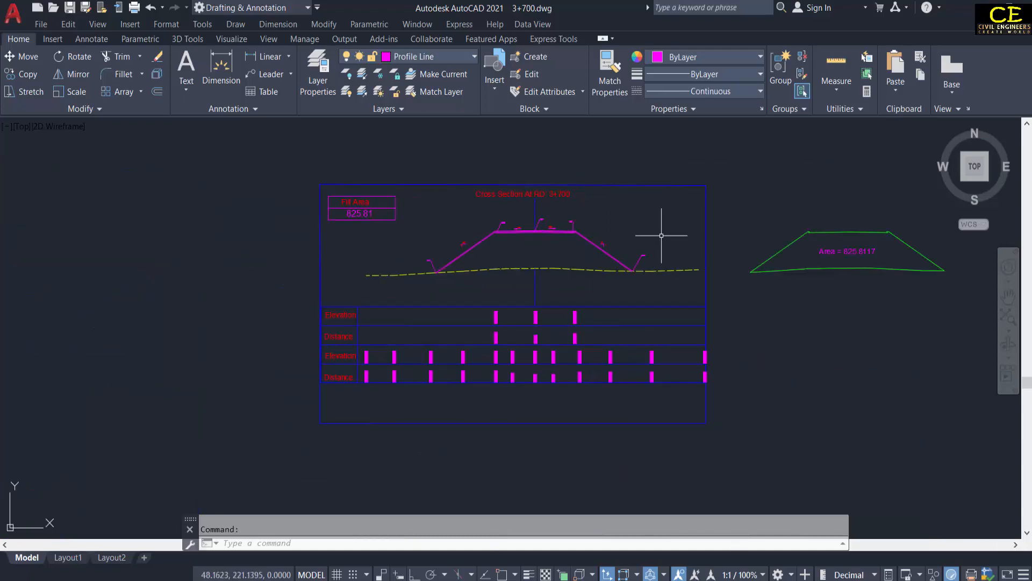
scroll(565, 218, "up", 2)
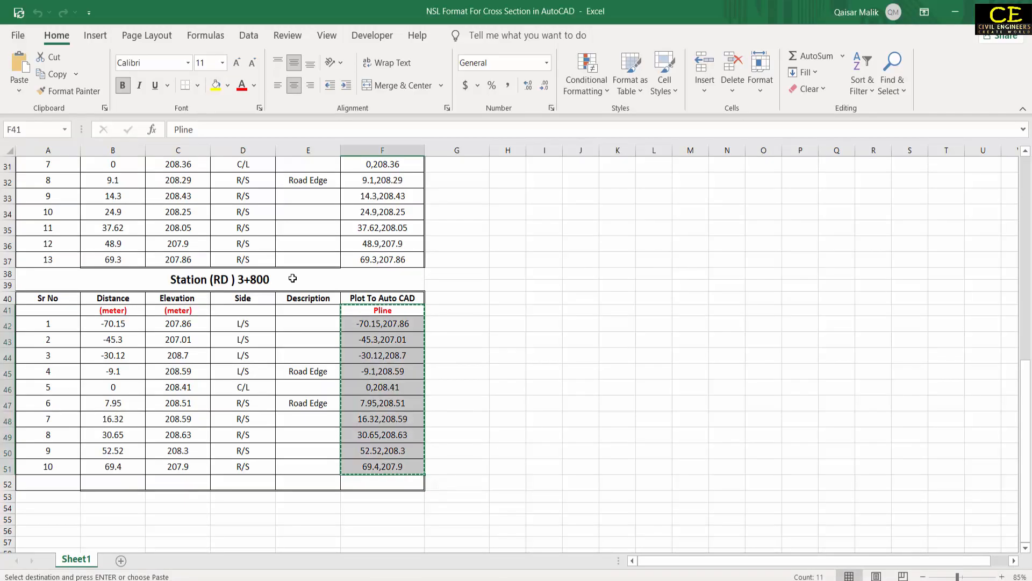
Switch to the Excel cross-section workbook and copy the whole Station (RD) 3+800 table to cell A54 below it
key("Escape")
scroll(259, 330, "up", 4)
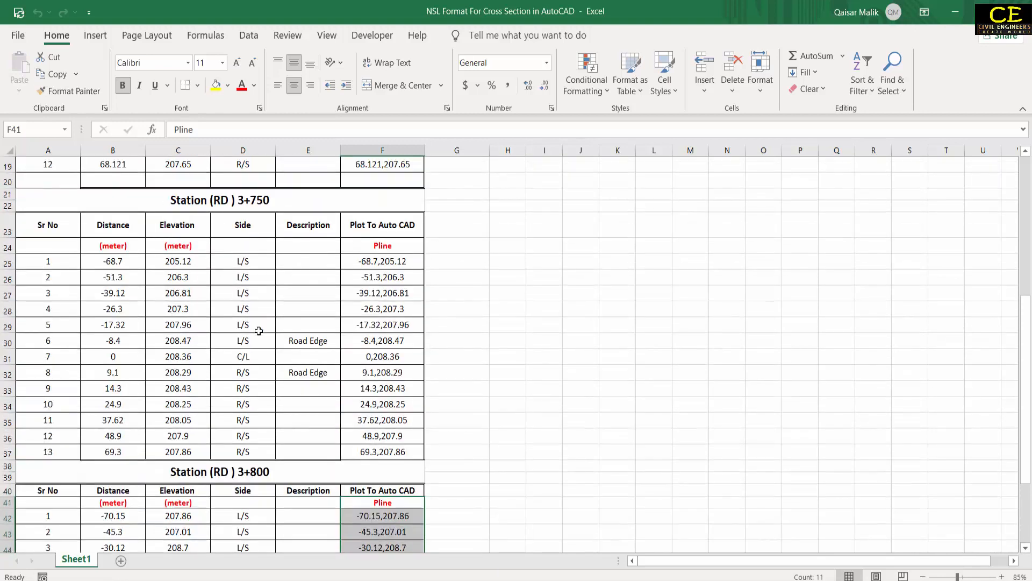
scroll(253, 237, "up", 1)
scroll(215, 221, "down", 4)
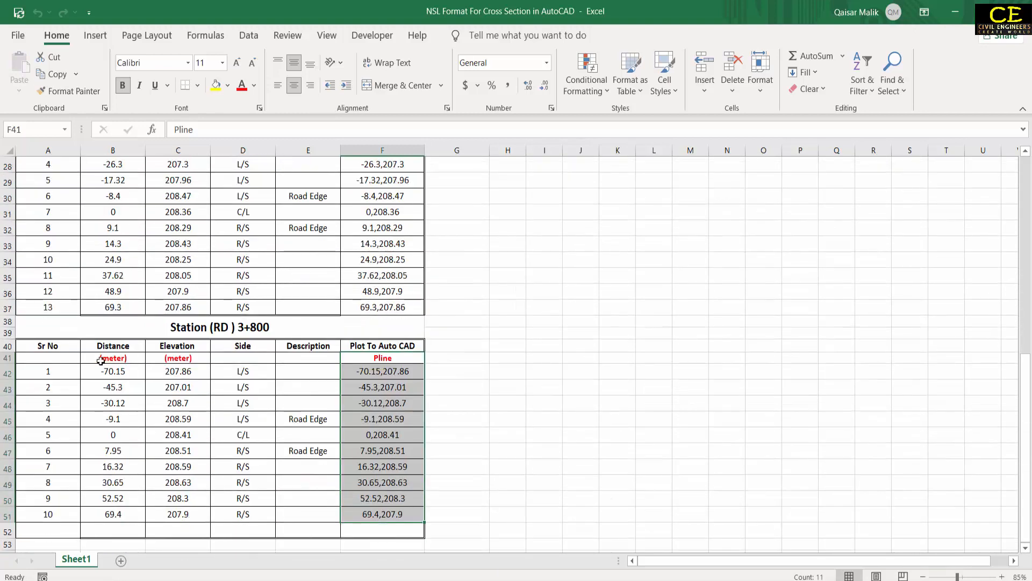
scroll(100, 360, "down", 1)
left_click_drag(141, 279, 140, 479)
right_click(141, 478)
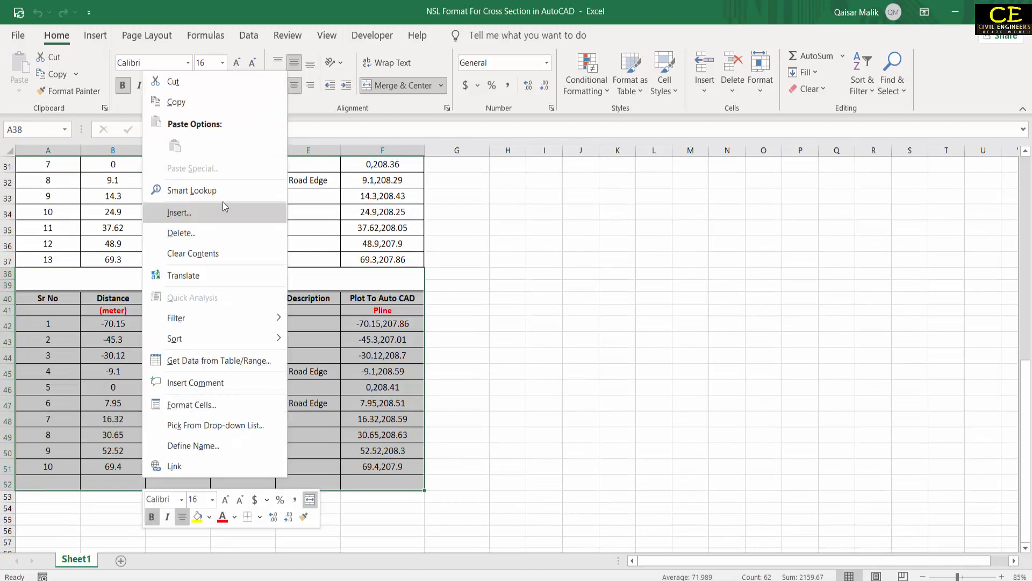
left_click(196, 100)
scroll(197, 292, "down", 4)
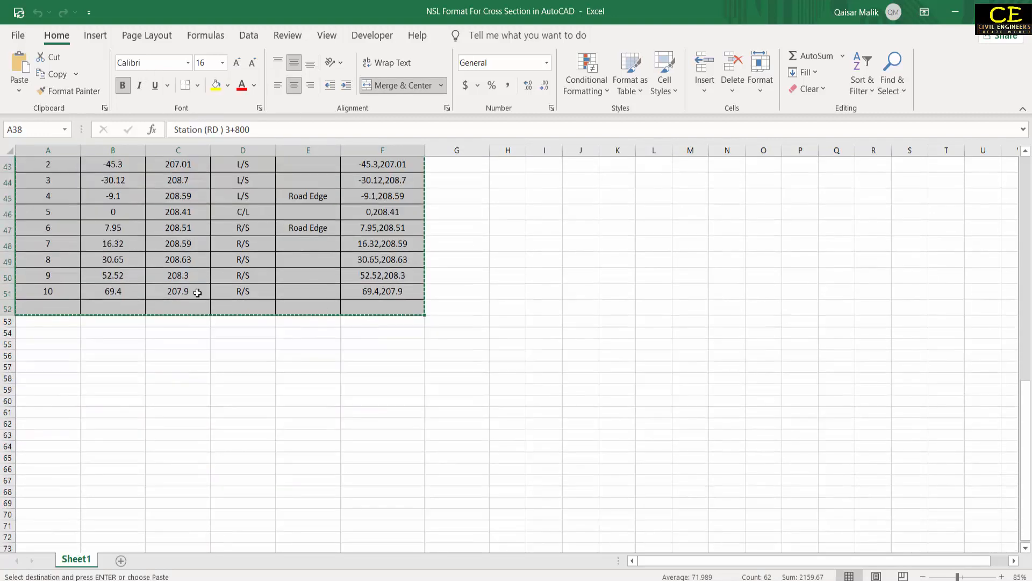
left_click(56, 330)
right_click(56, 331)
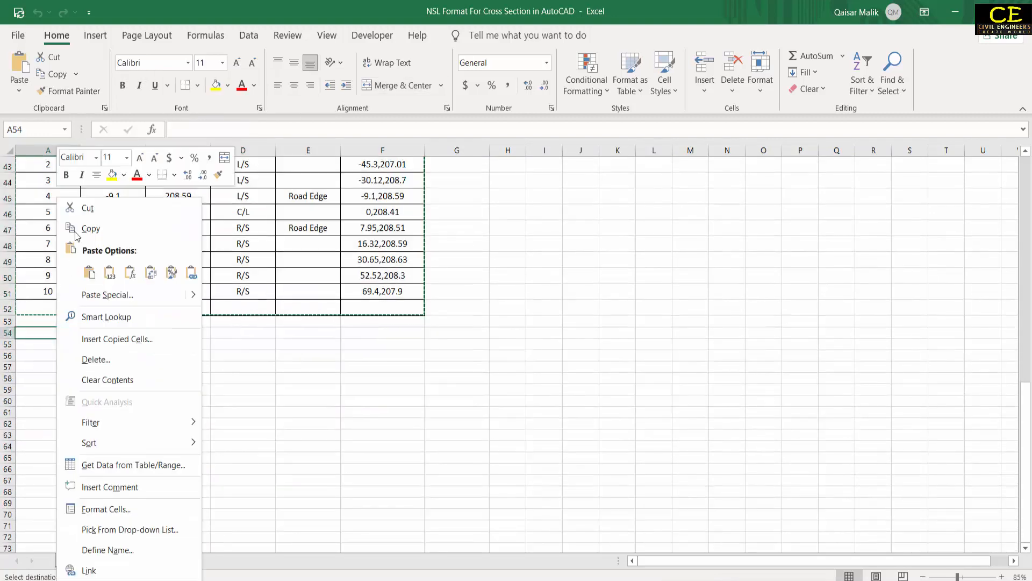
left_click(89, 273)
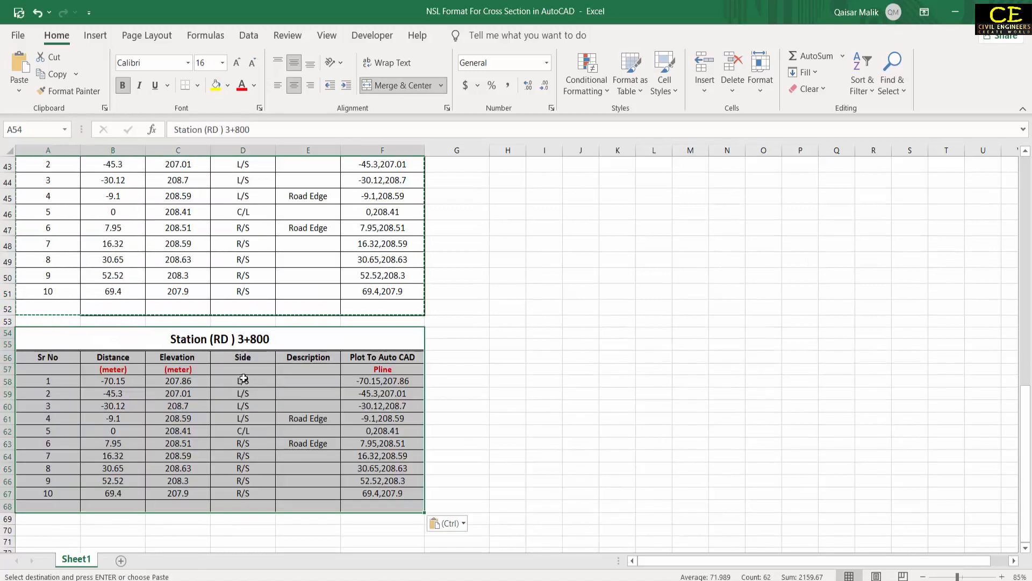
Change the heading of the copied table in A54 to Station (RD ) 3+850
left_click(257, 340)
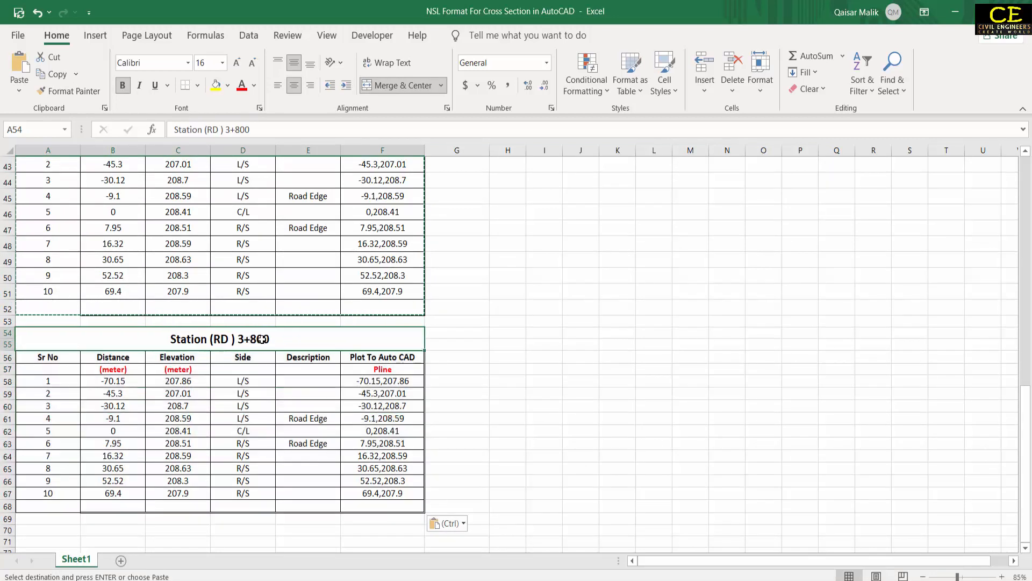
double_click(261, 339)
key("BackSpace")
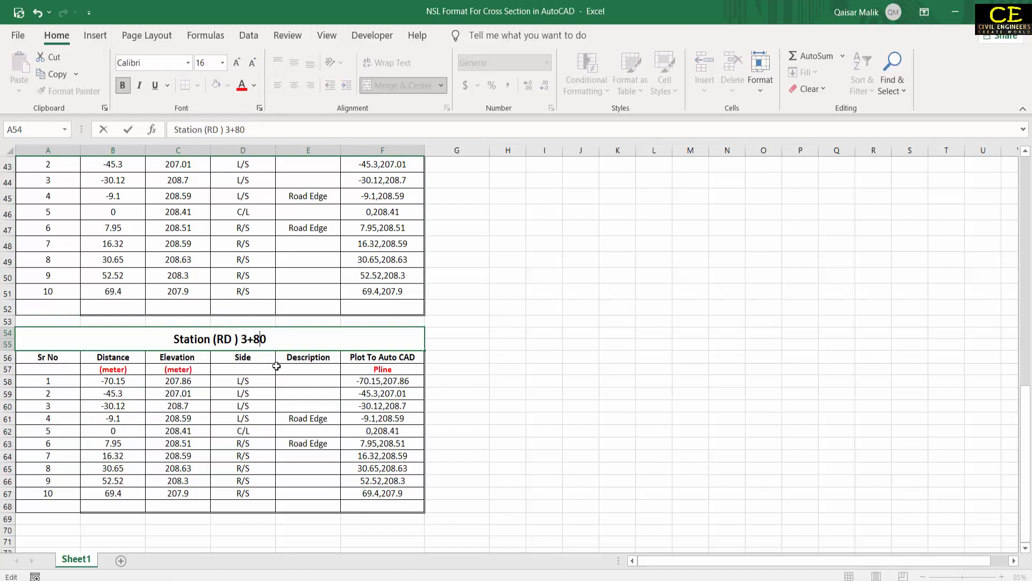
type("5")
key("Return")
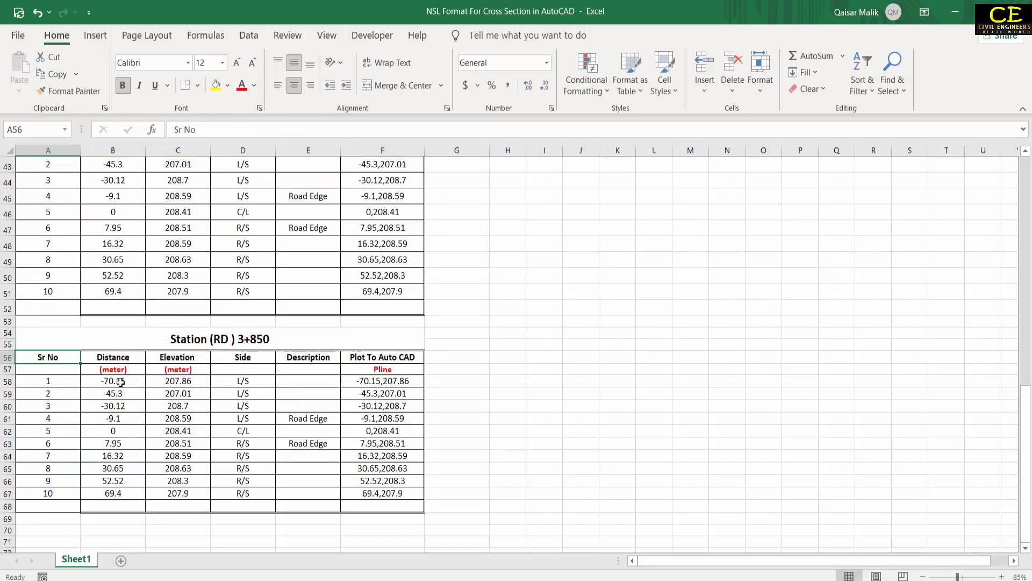
Select the distance and elevation values of the 3+850 table, B58:C67, and look back over the station tables up to 3+700
left_click_drag(117, 380, 177, 494)
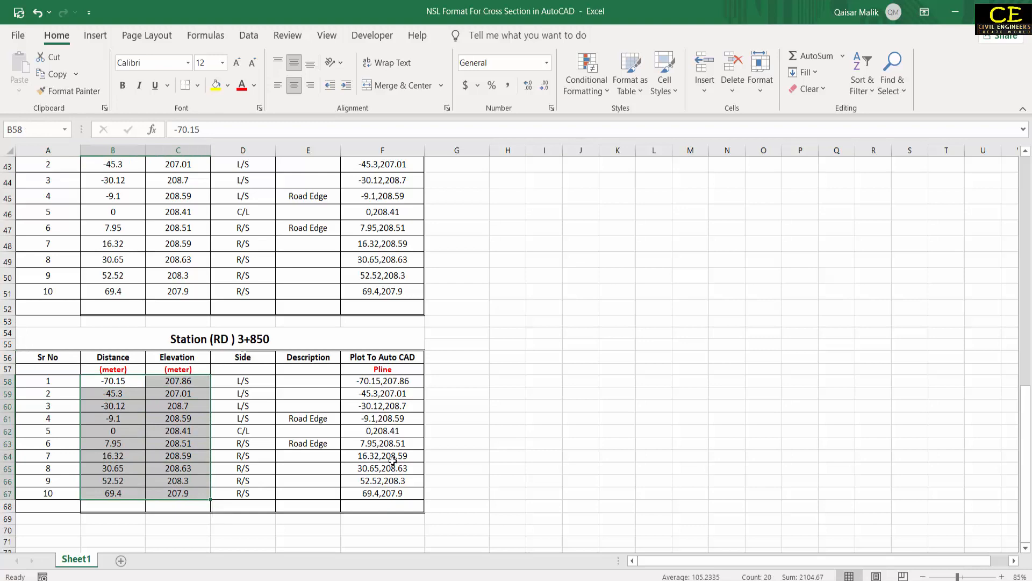
scroll(393, 460, "down", 2)
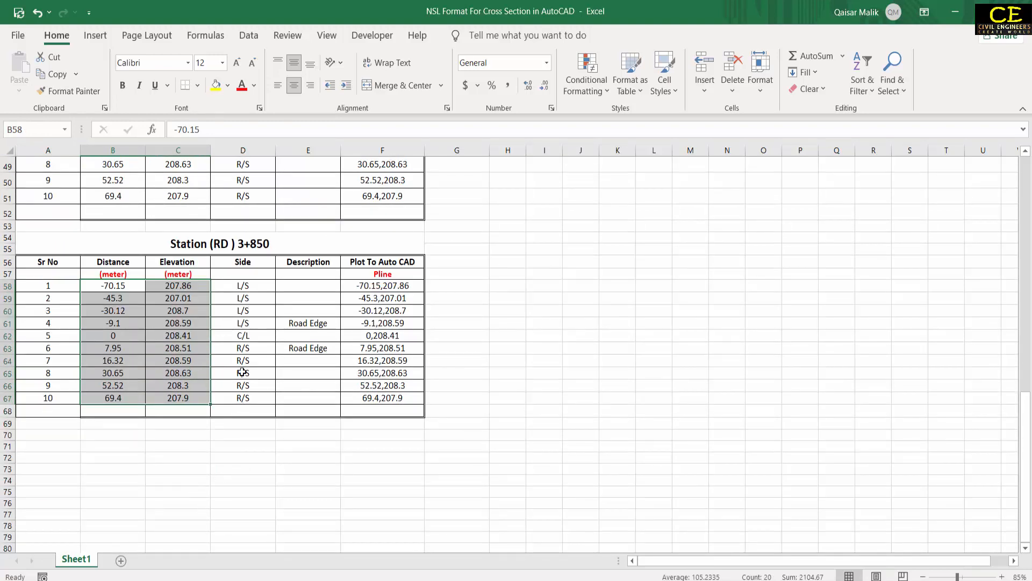
scroll(243, 480, "up", 16)
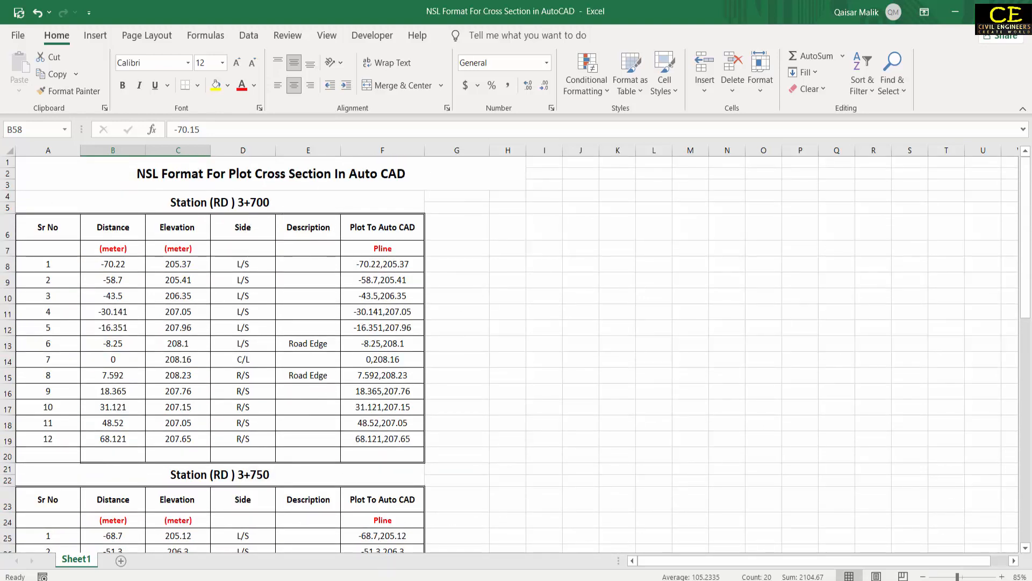
Switch to the browser and review the pp1.pdf road profile alongside the A2-2.pdf typical section
key("alt+Tab")
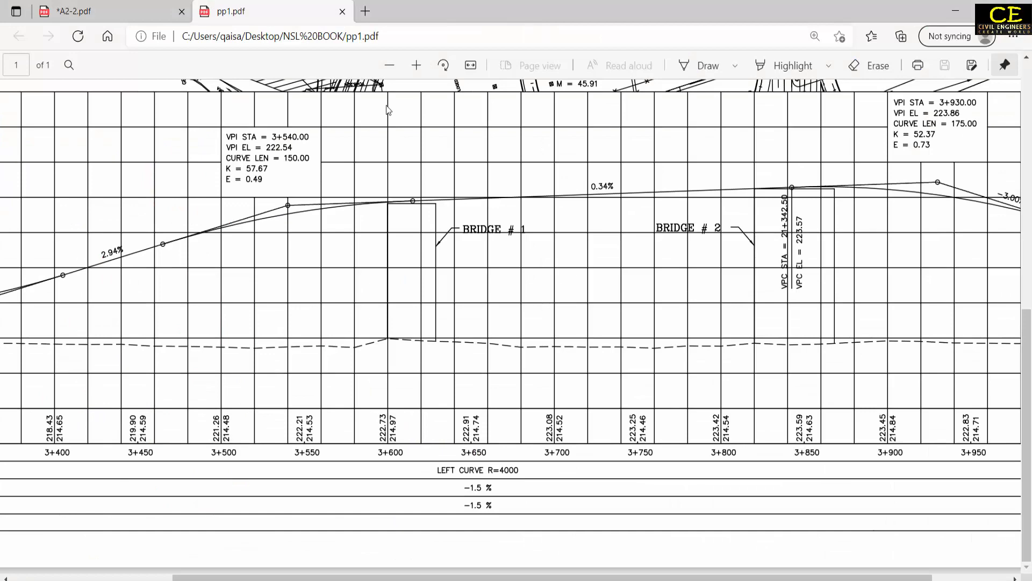
left_click(395, 66)
left_click(395, 67)
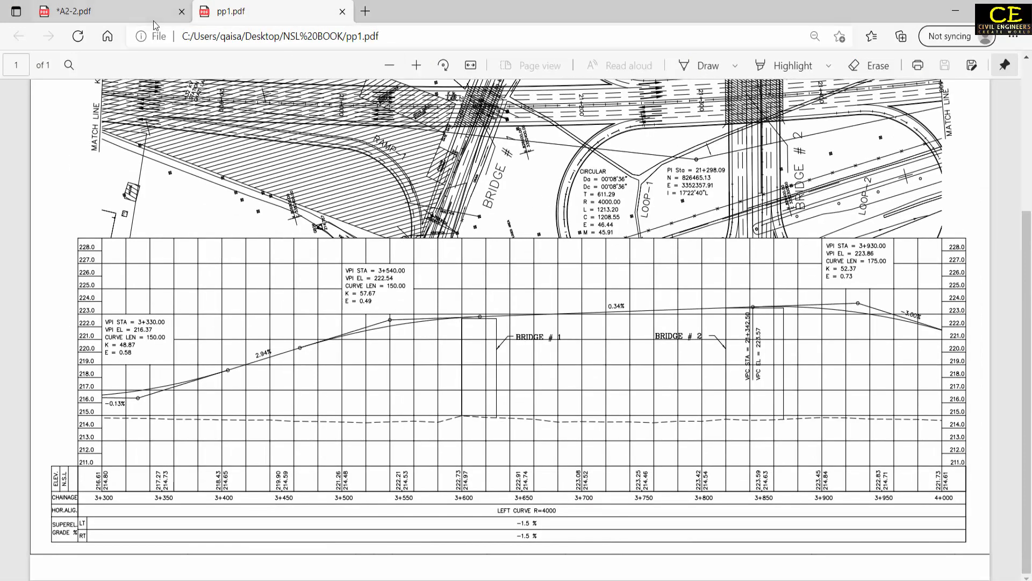
left_click(100, 17)
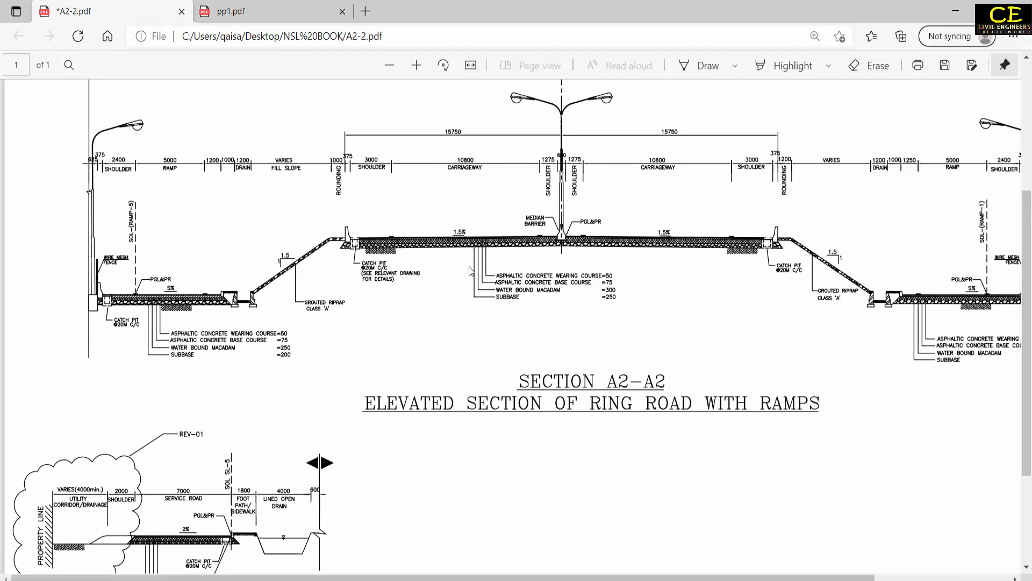
left_click(253, 13)
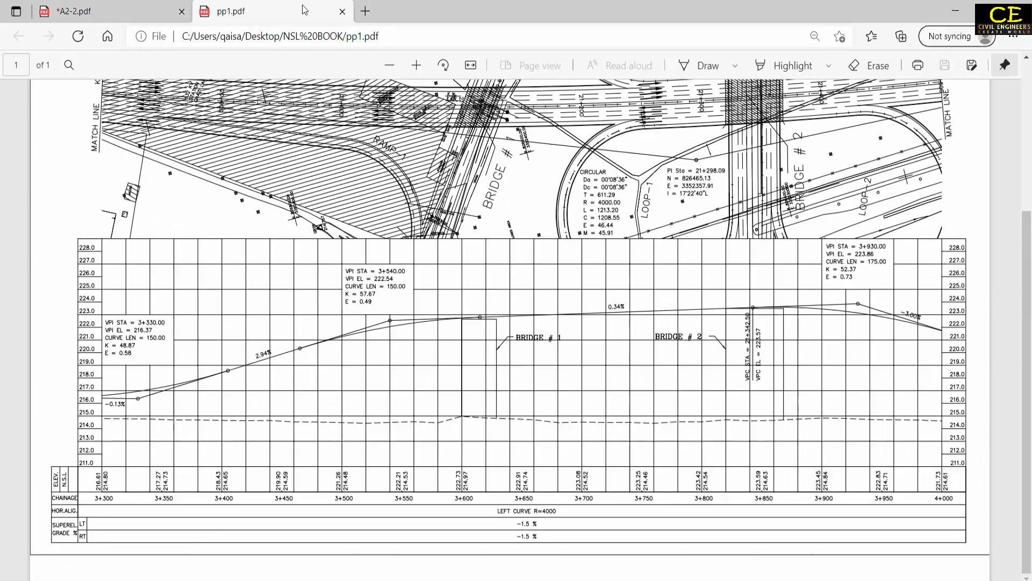
left_click(143, 15)
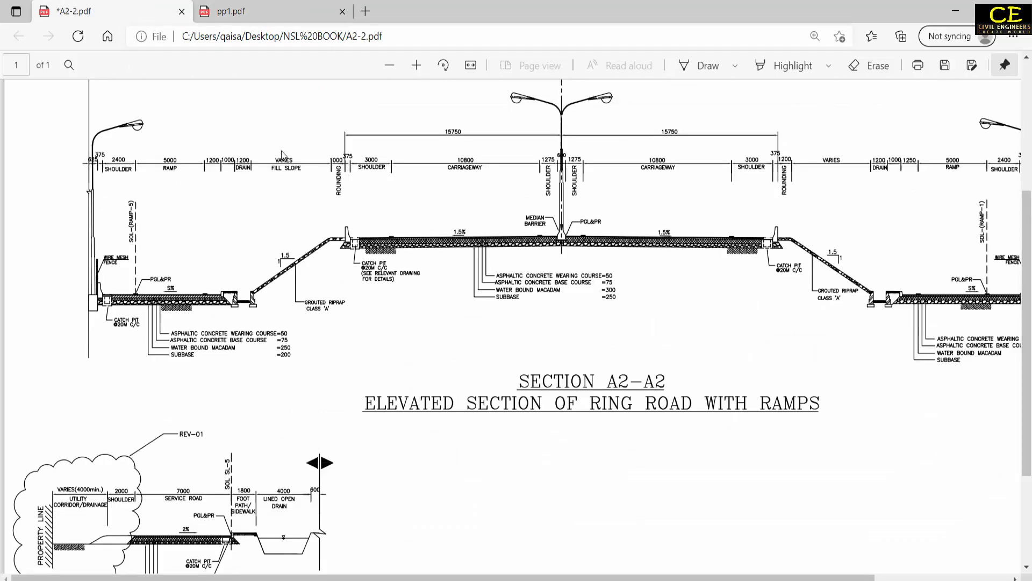
Switch to File Explorer and open New folder inside NSL BOOK to view its AutoLISP files
left_click(410, 578)
left_click(256, 140)
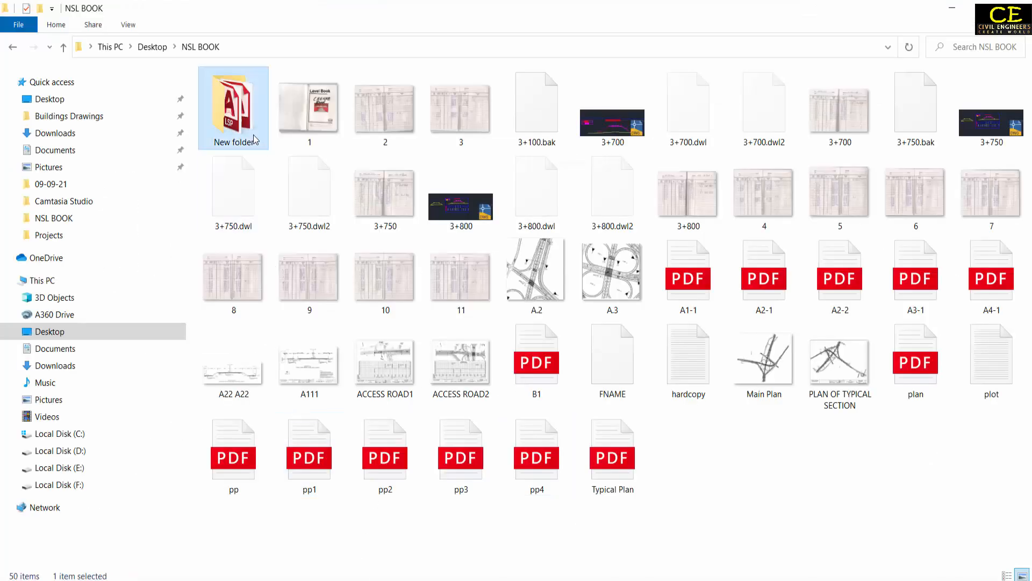
double_click(255, 140)
left_click_drag(247, 154, 224, 83)
left_click(258, 171)
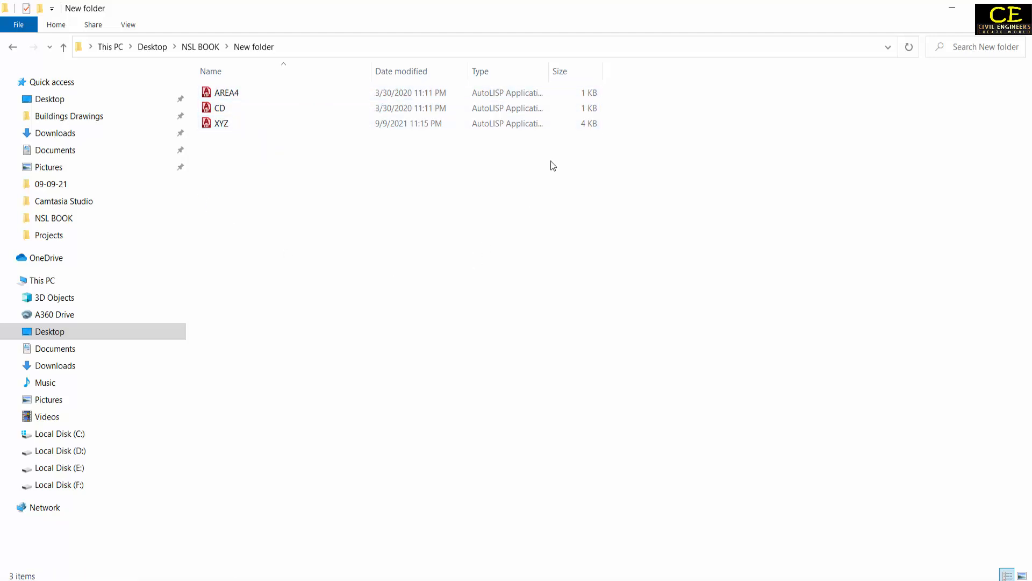
key("alt+Tab")
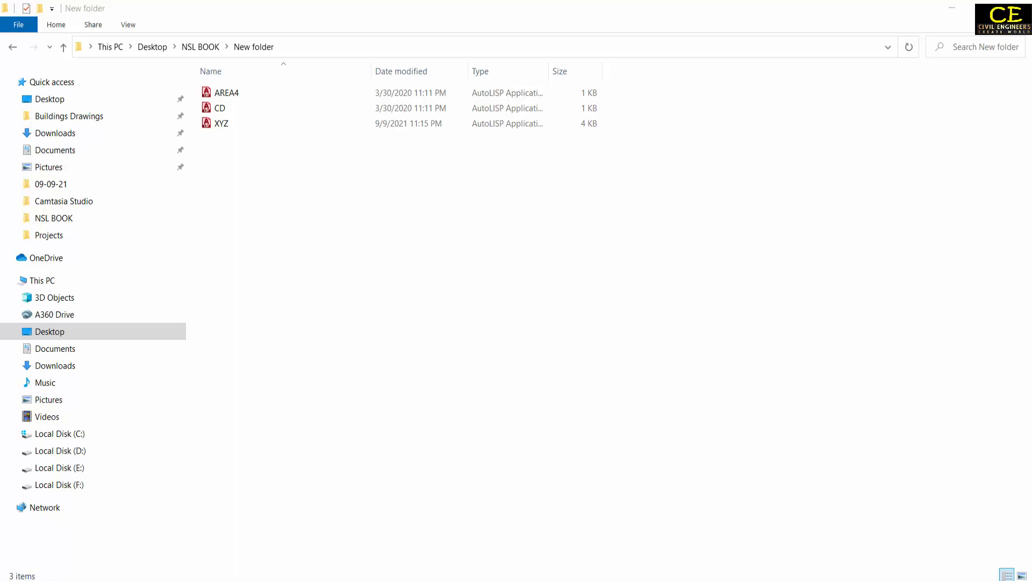